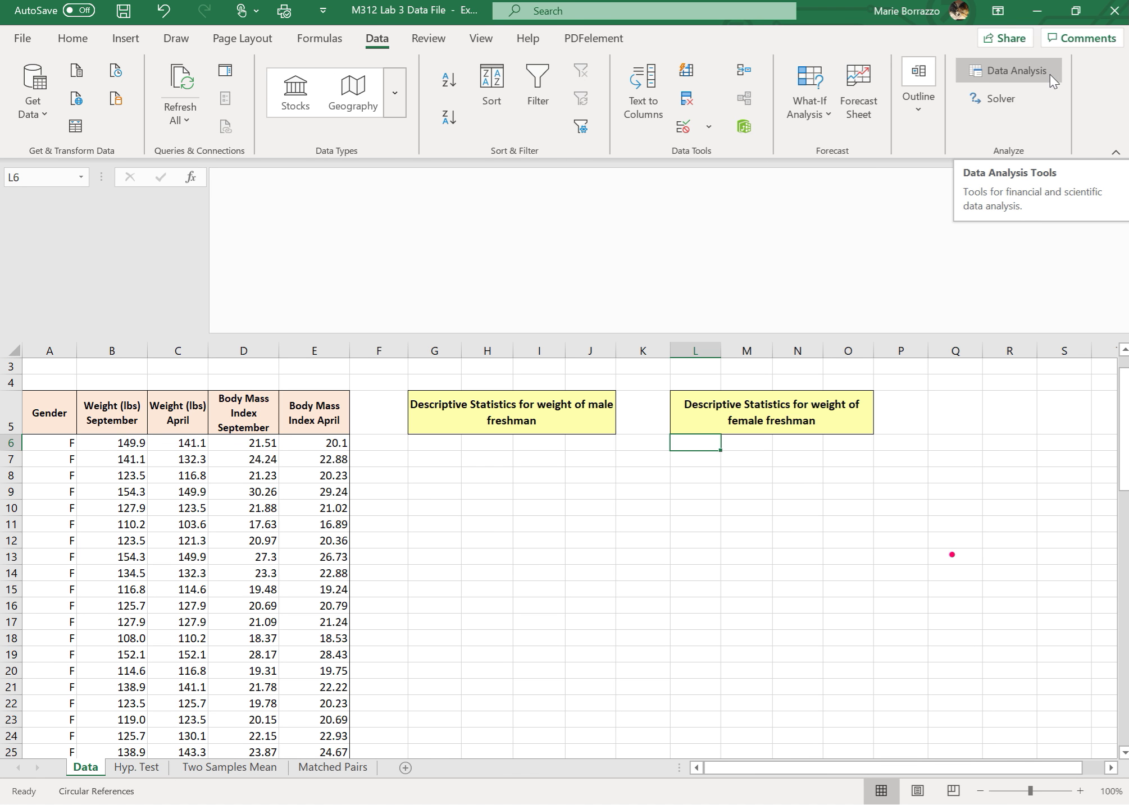
Check in the Excel add-ins list that Analysis ToolPak is enabled and accept the list
left_click(28, 44)
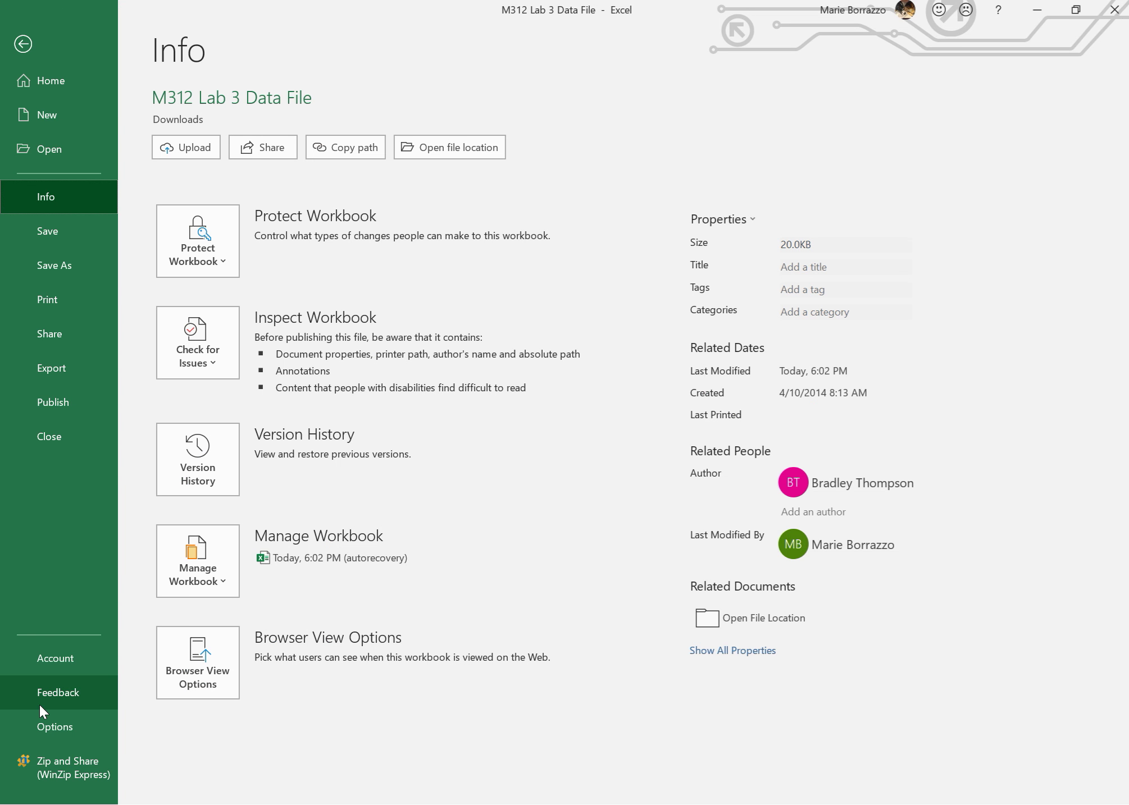
left_click(46, 727)
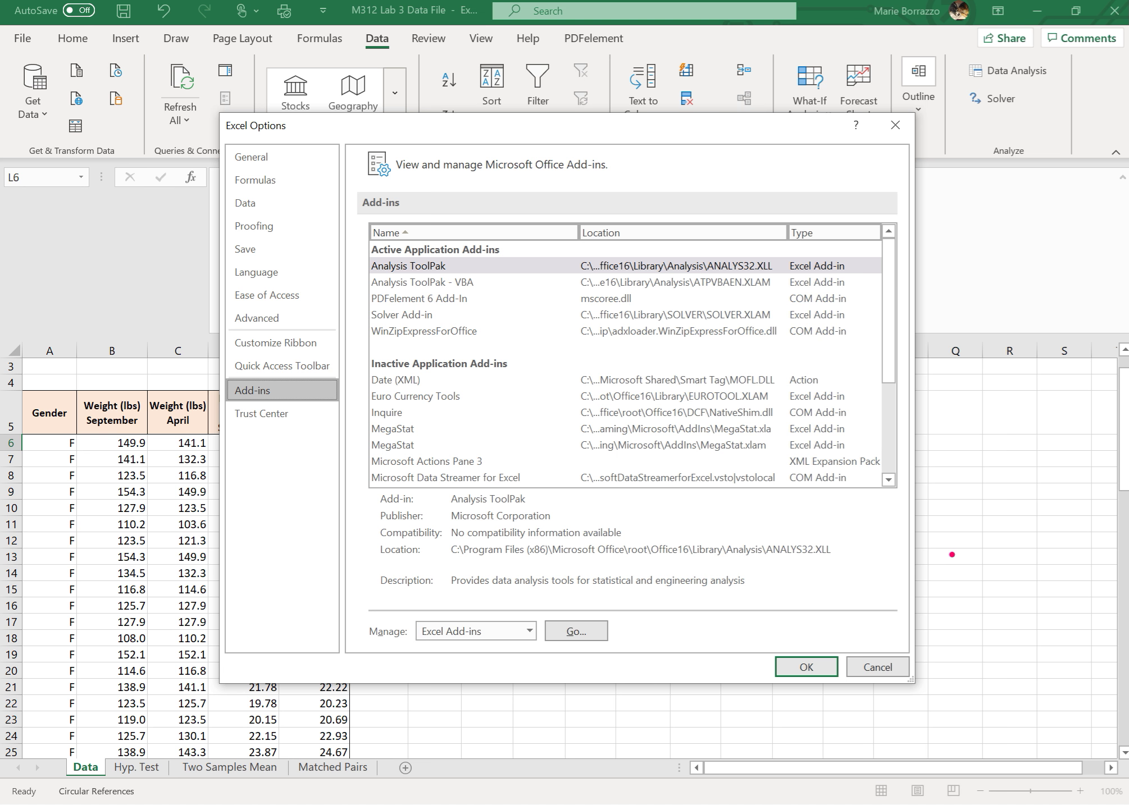
key("alt+g")
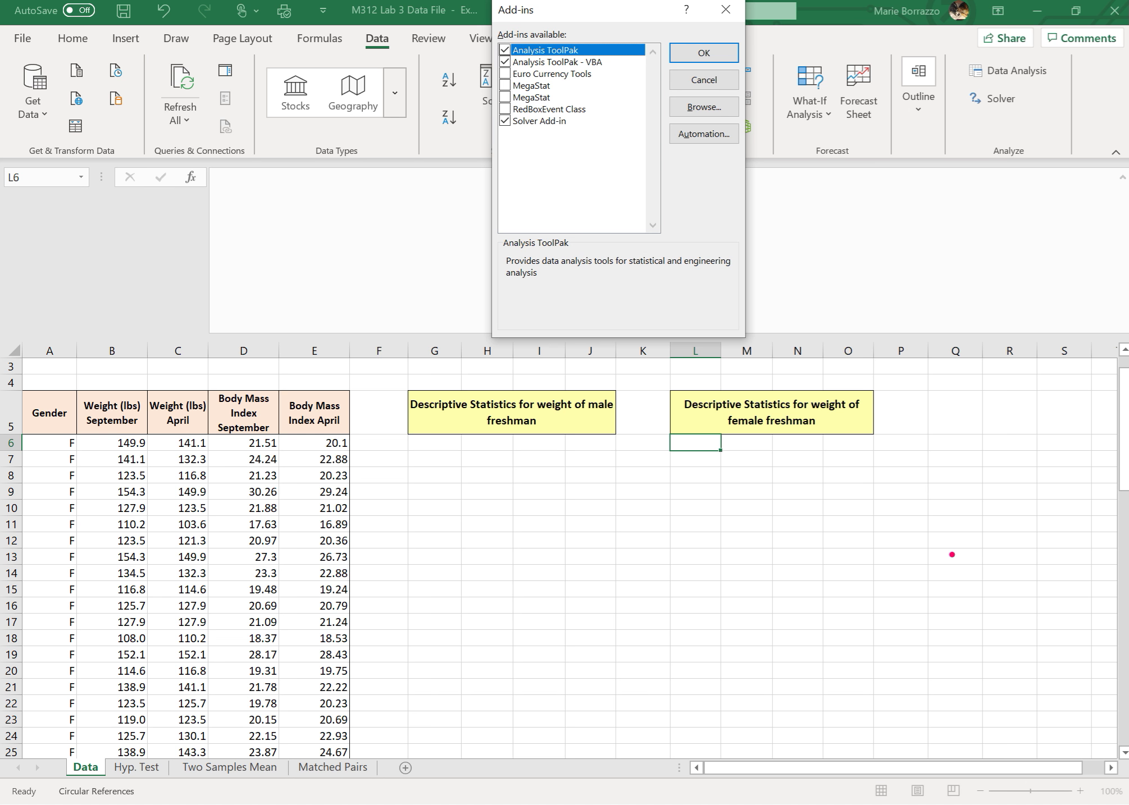
key("Return")
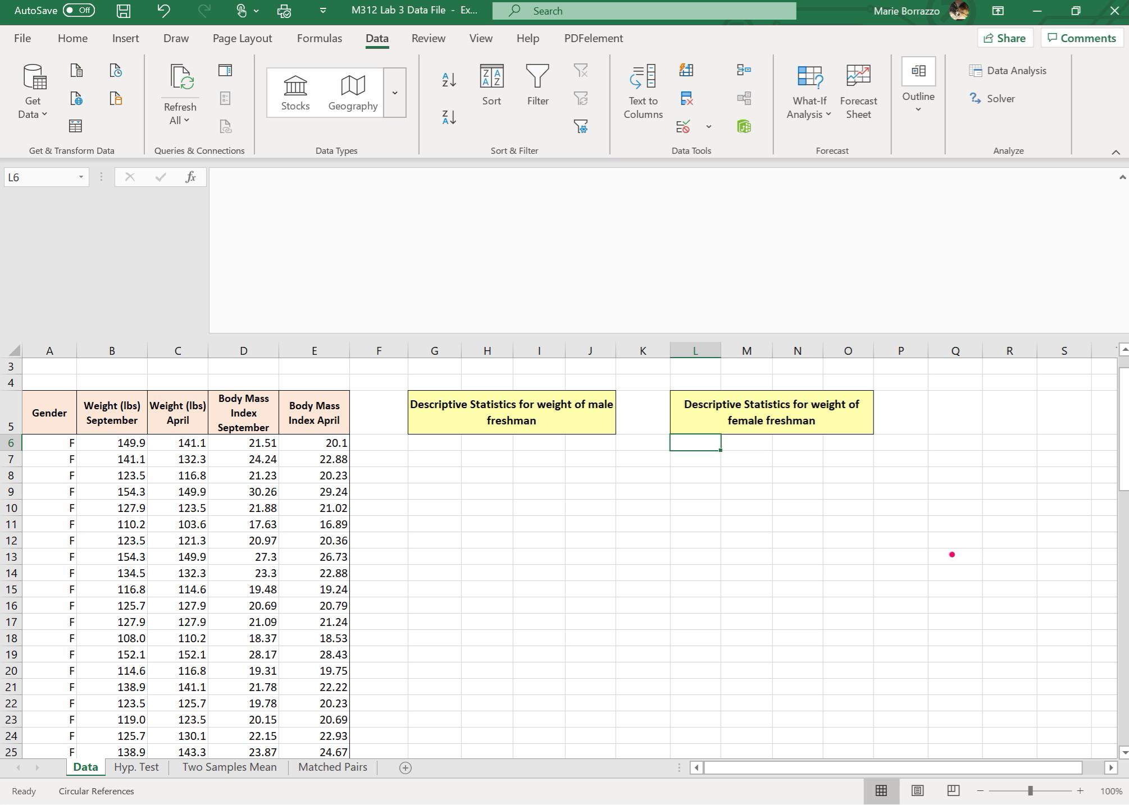
key("Left")
key("Left")
key("Left")
key("Left")
key("Left")
key("Left")
key("Left")
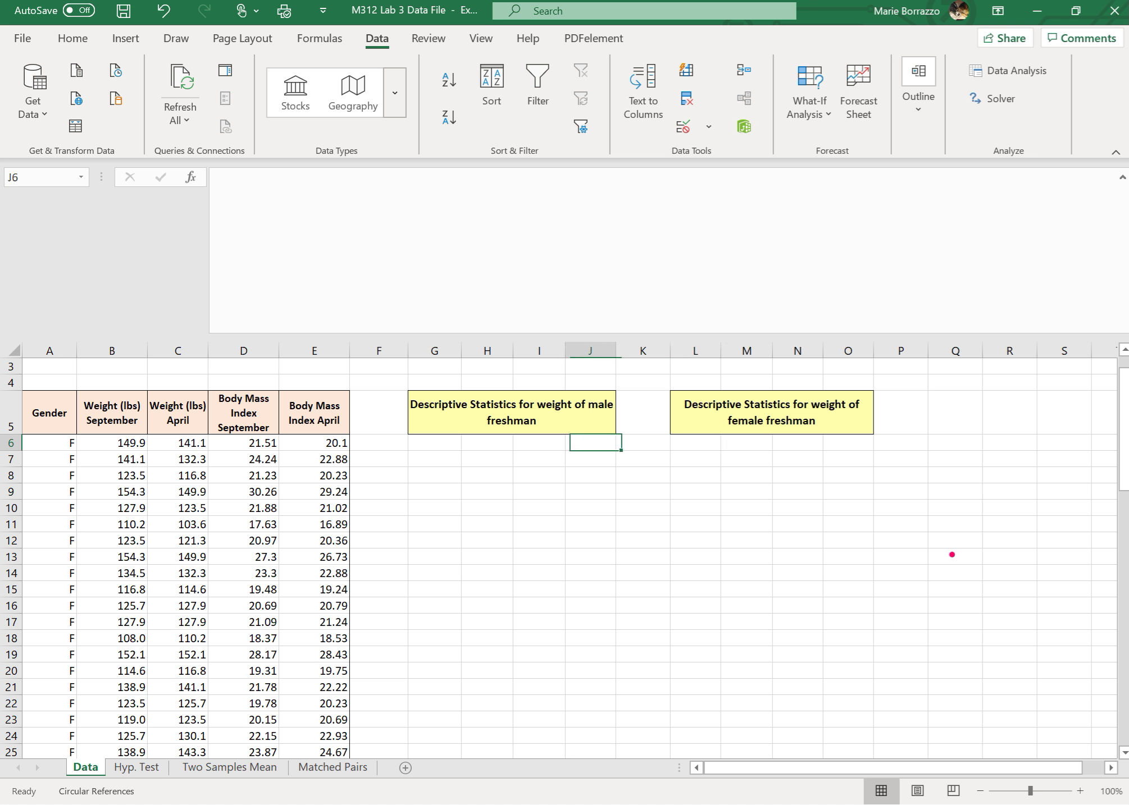
key("Right")
key("Right")
key("Right")
key("Right")
key("Right")
key("Right")
key("Right")
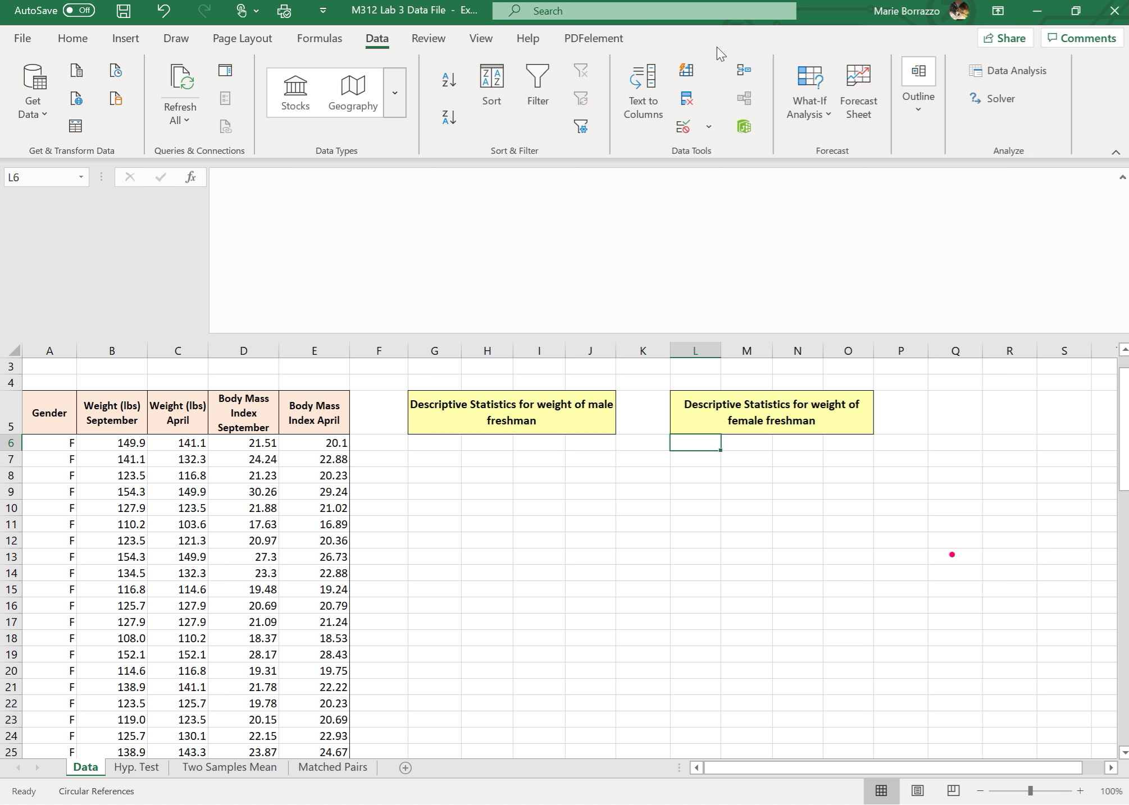
Run Descriptive Statistics on $B$6:$E$40 with the output range set to $L$6:$Q$30, keeping first-row labels, summary statistics and 95% confidence level
left_click(1008, 77)
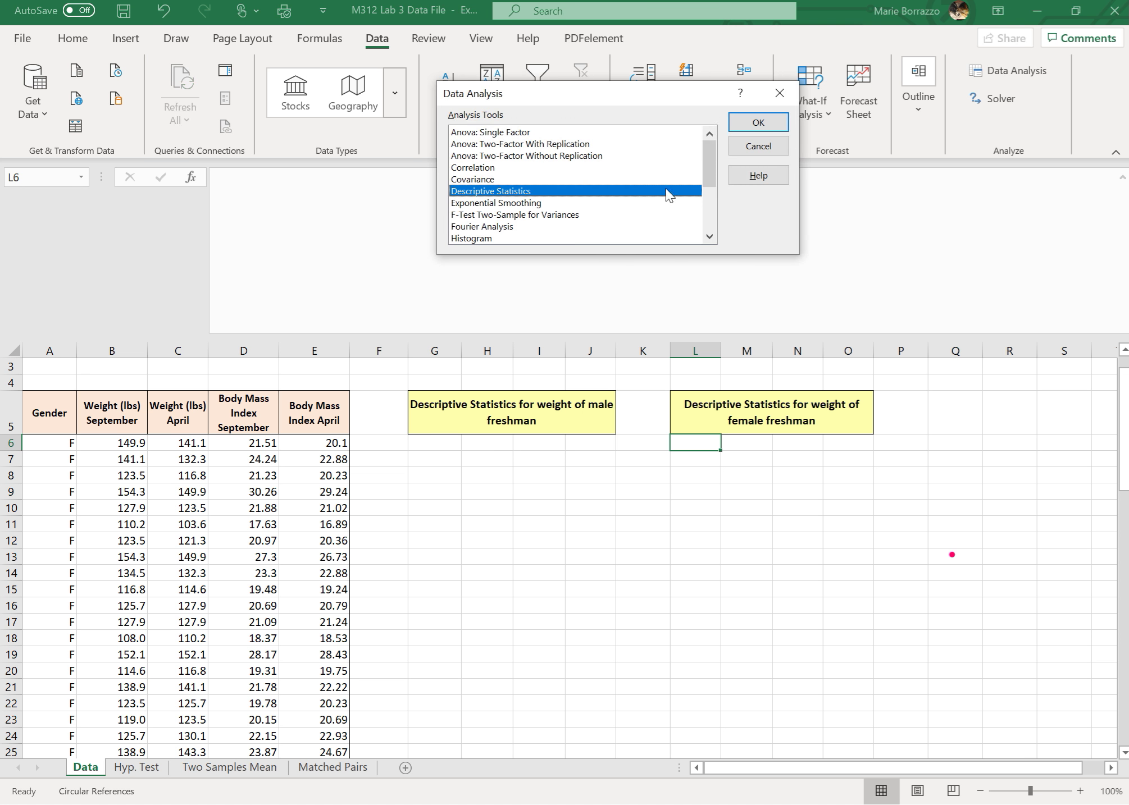
left_click(772, 123)
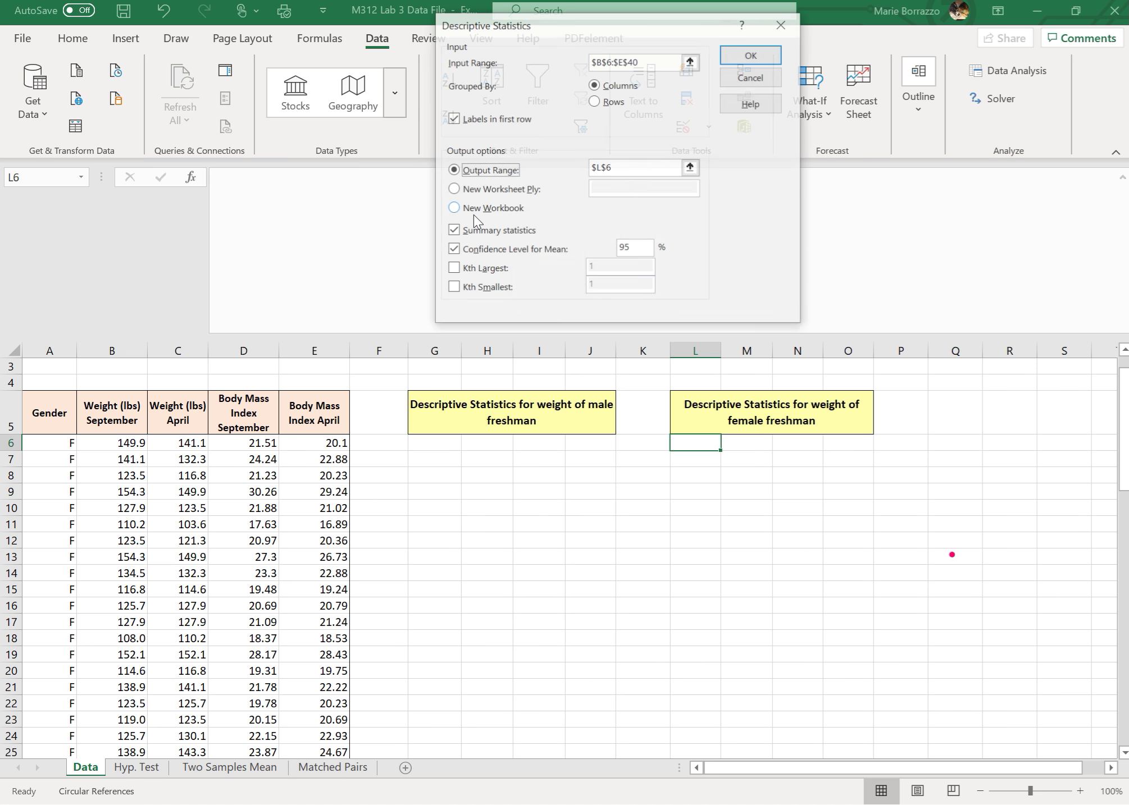
left_click(456, 173)
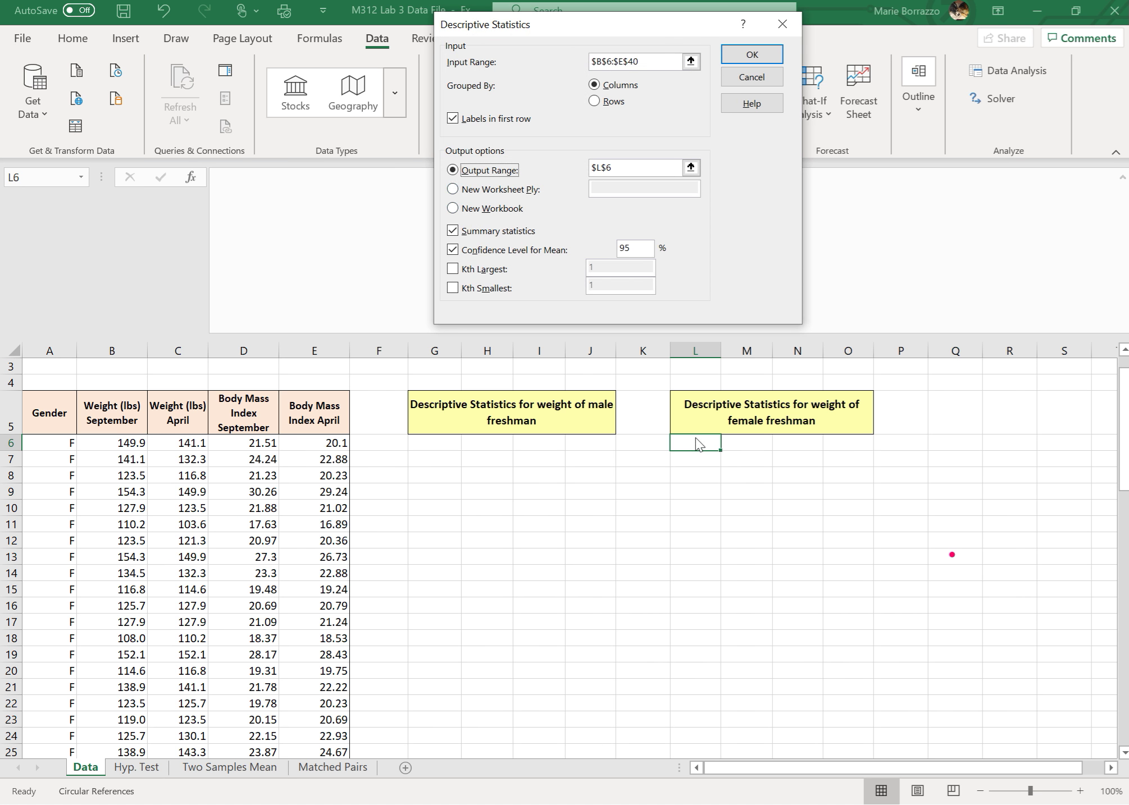
left_click(623, 163)
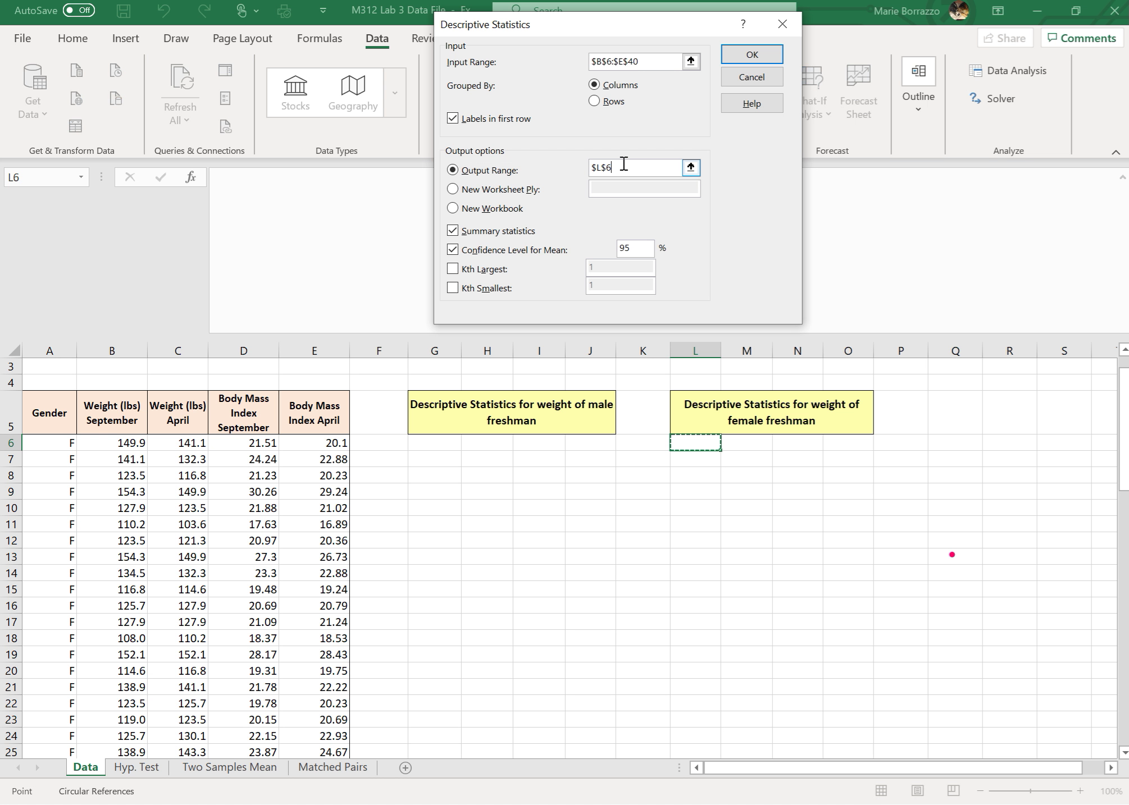
key("BackSpace")
key("BackSpace")
key("BackSpace")
key("BackSpace")
left_click(695, 443)
left_click_drag(695, 444, 972, 746)
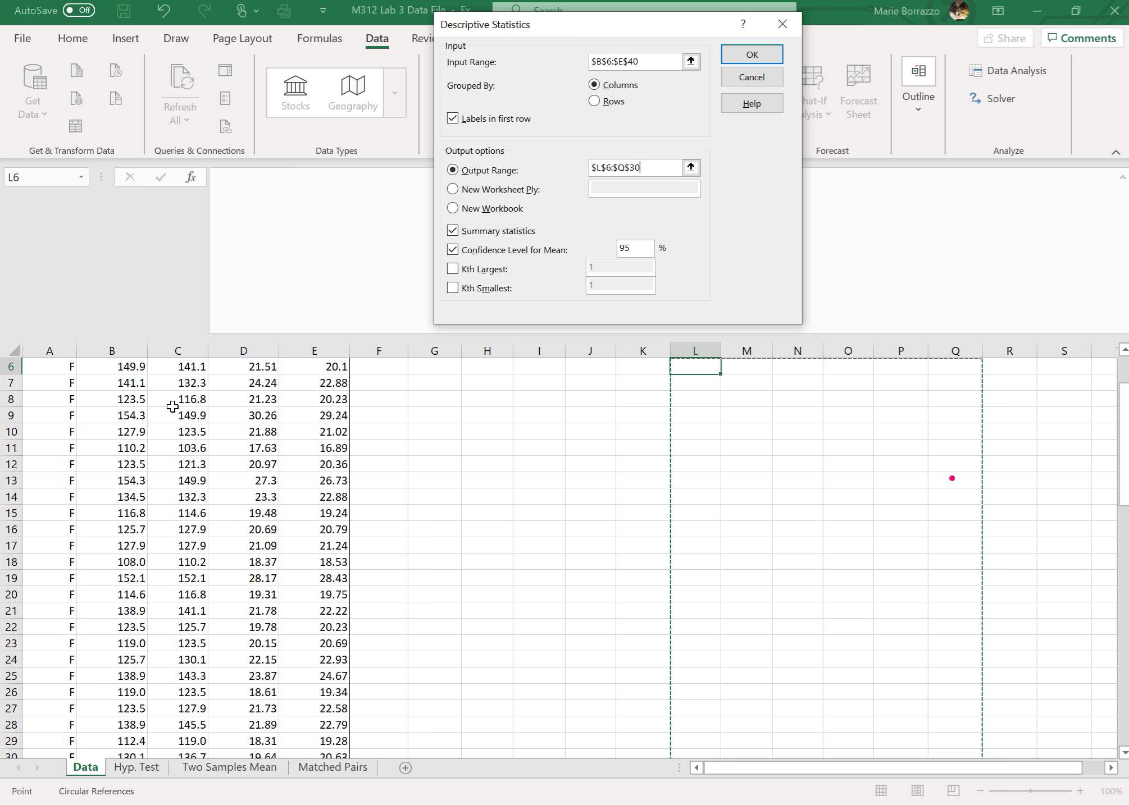
scroll(1120, 432, "up", 1)
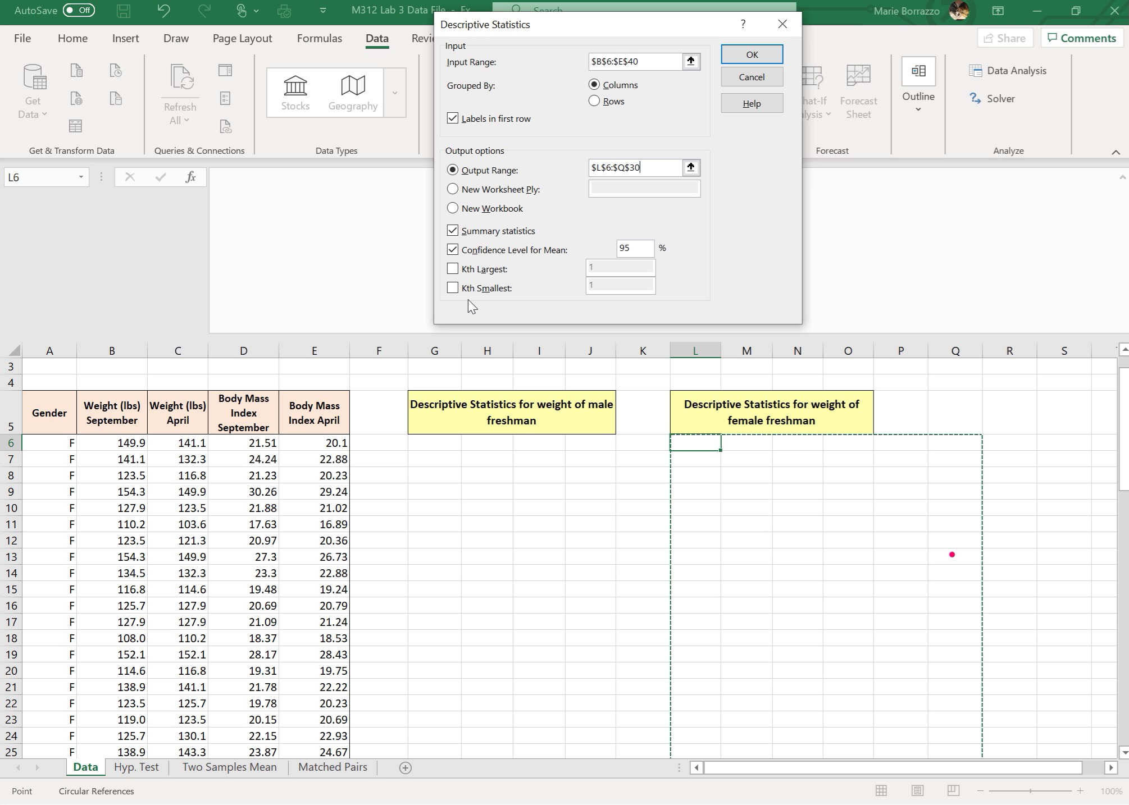
left_click(752, 56)
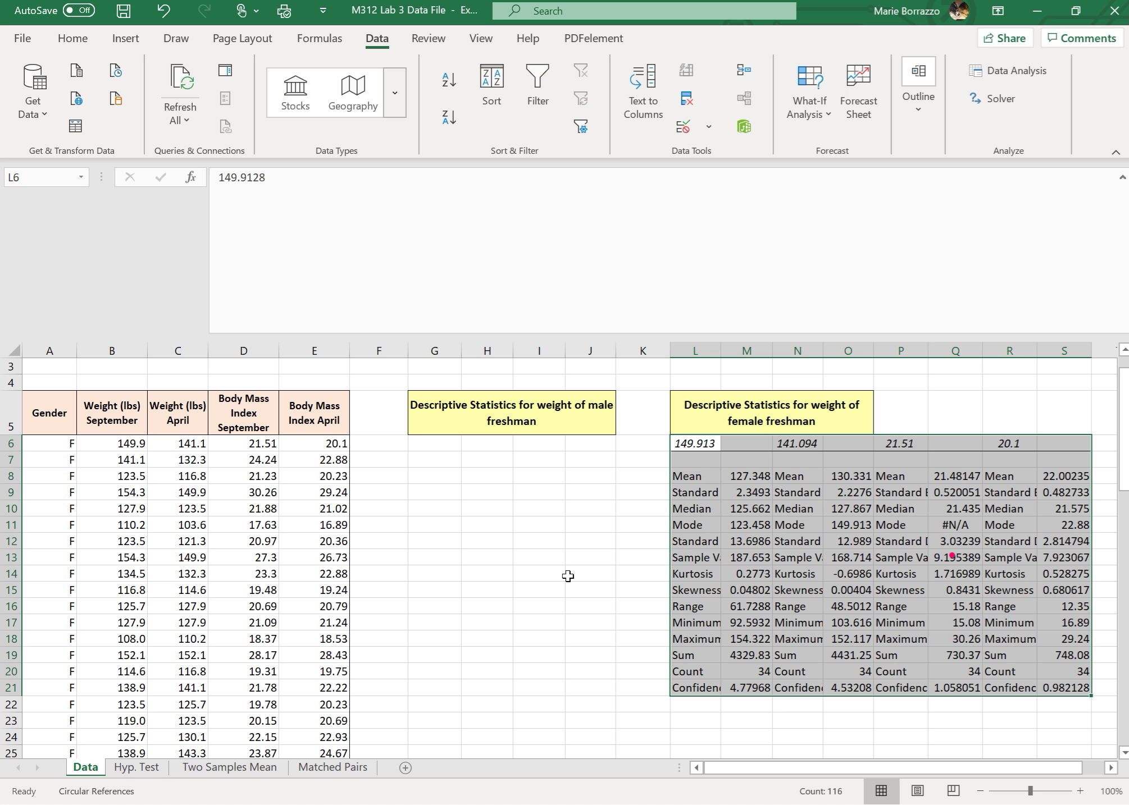
Enter =AVERAGE(B6:B40) in cell K8 to check the mean of the female September weights
left_click(636, 477)
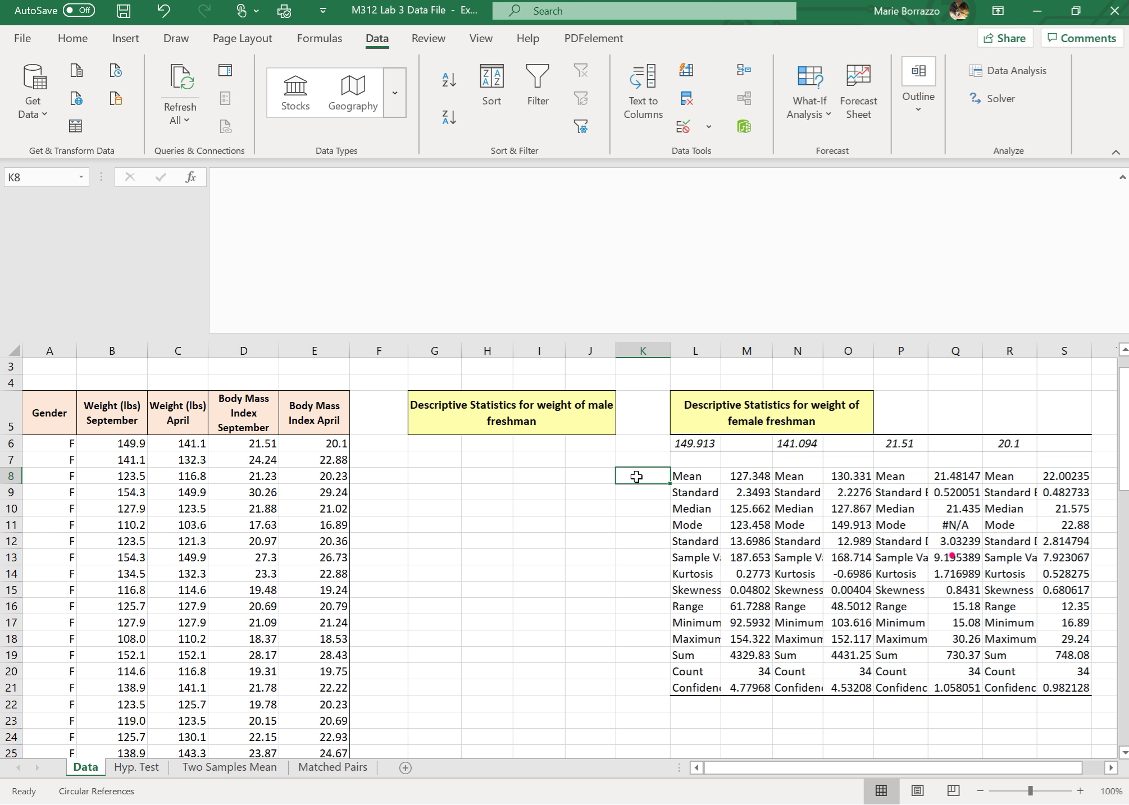
type("=average")
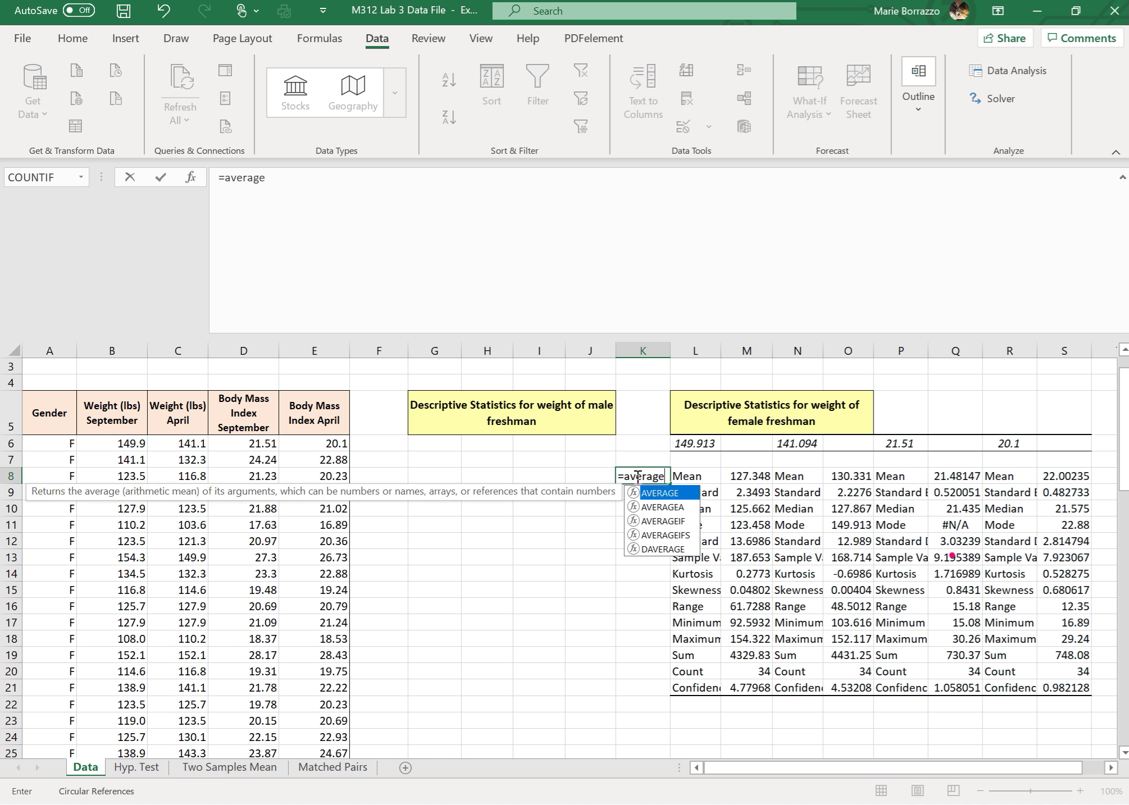
key("Tab")
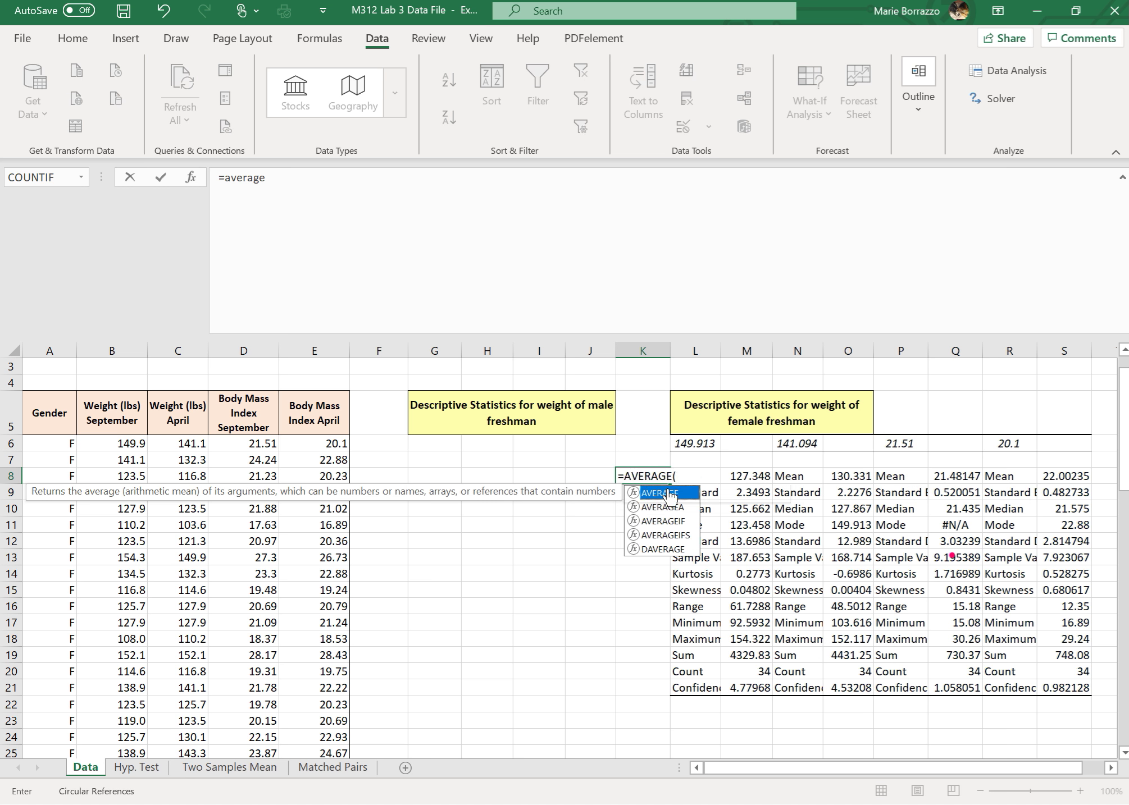
left_click_drag(115, 444, 116, 660)
key("Escape")
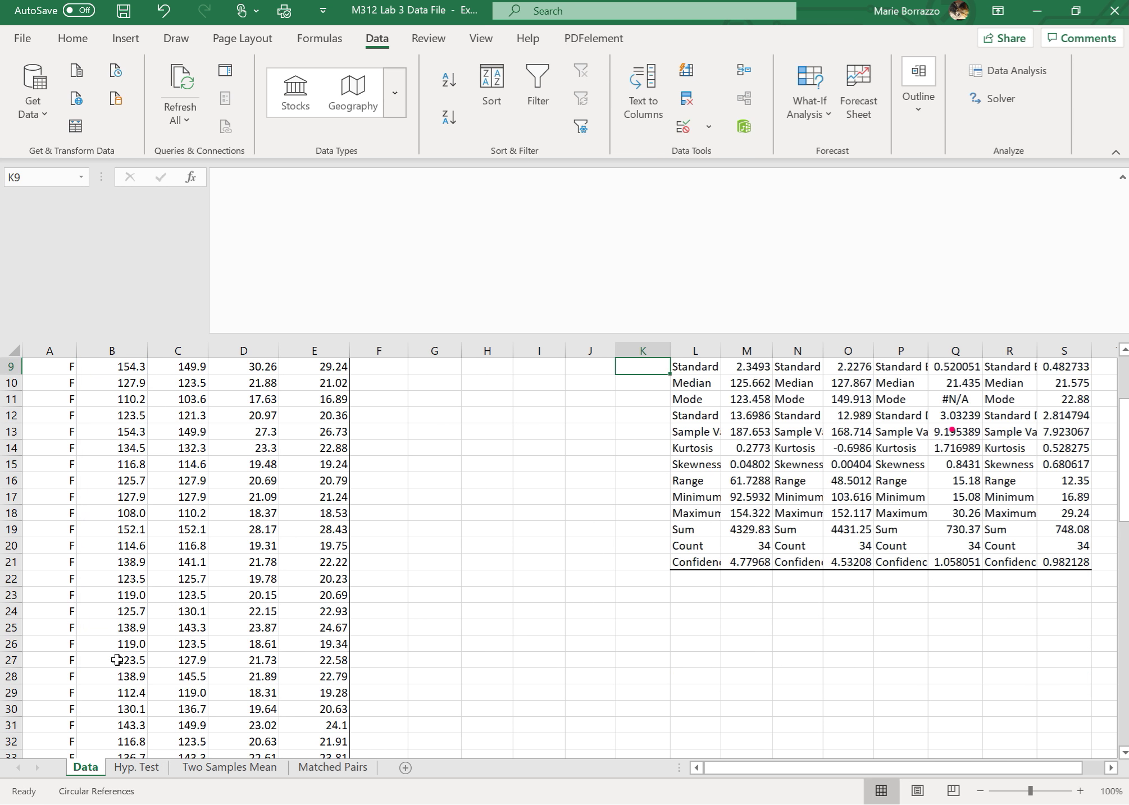
scroll(117, 660, "up", 2)
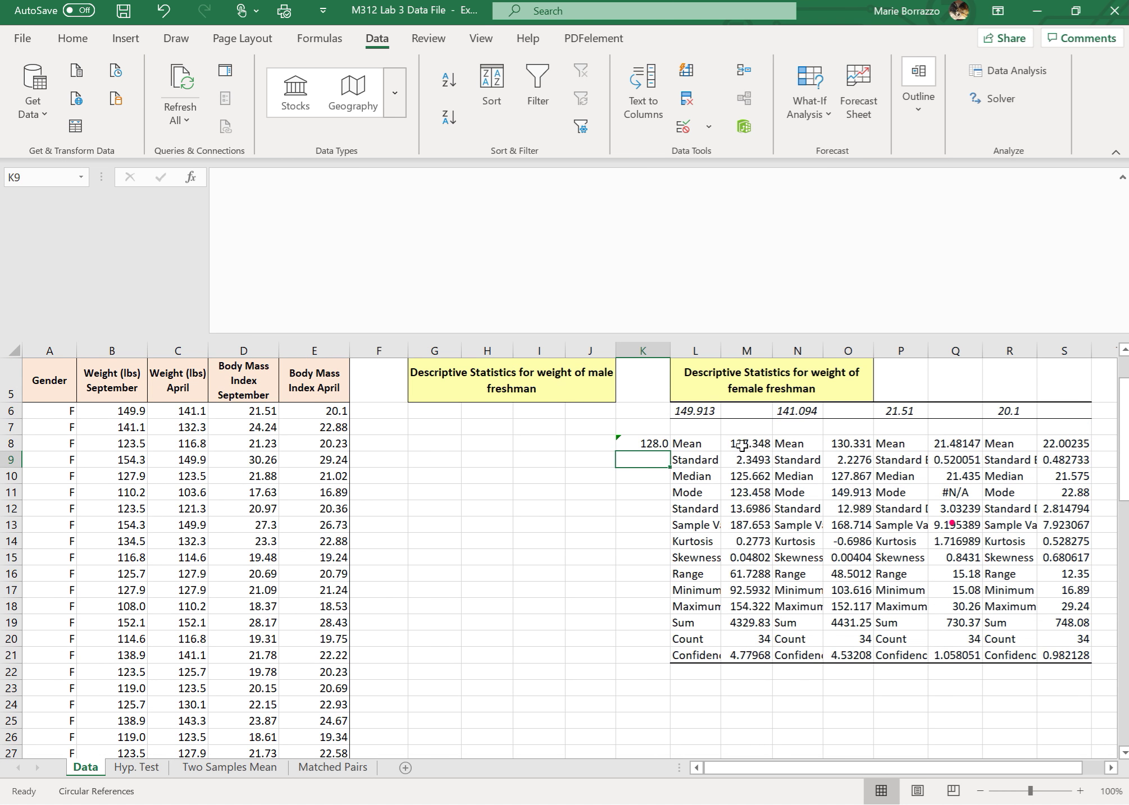
Inspect the average formula in cell K8 and clear it from the cell
left_click(642, 443)
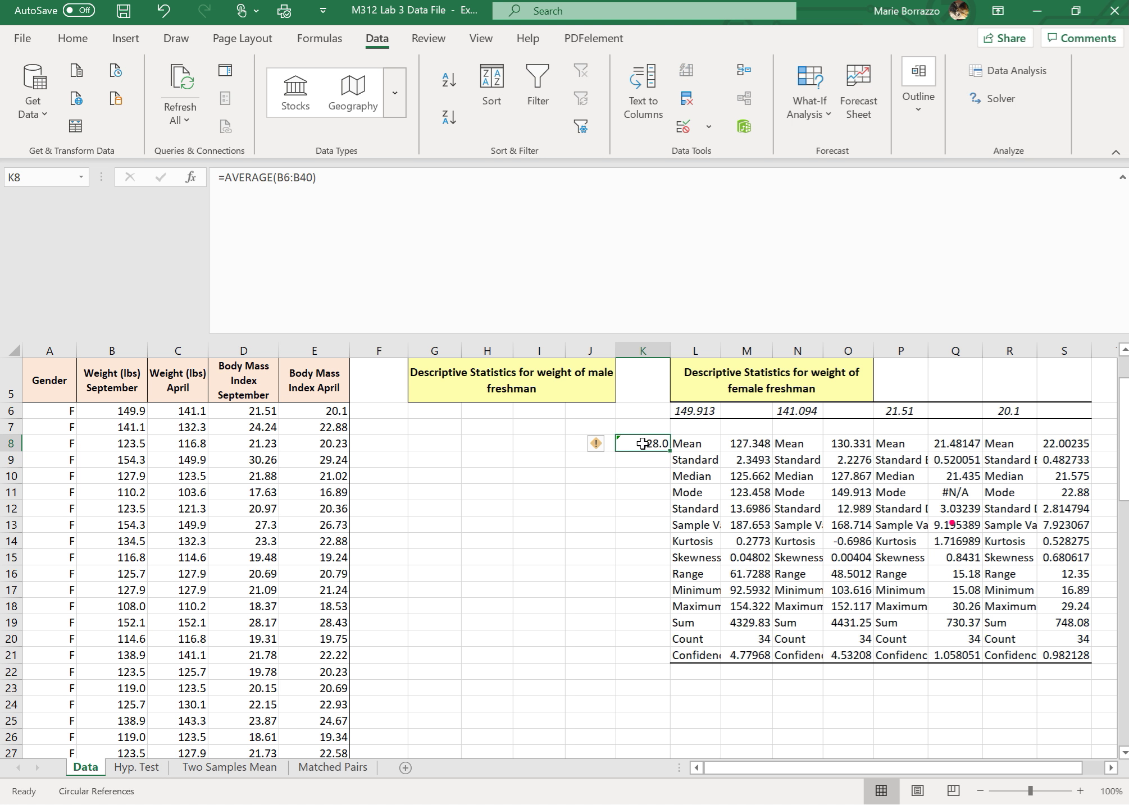
double_click(642, 444)
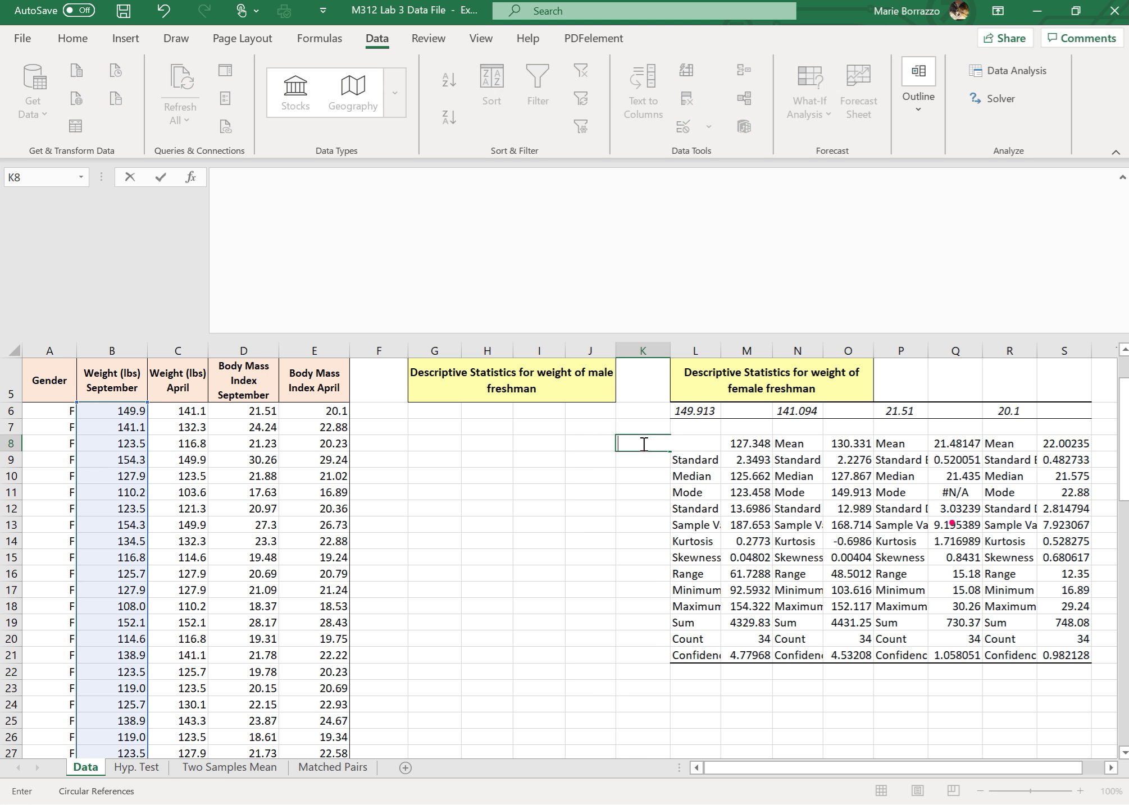
left_click(643, 492)
left_click(640, 446)
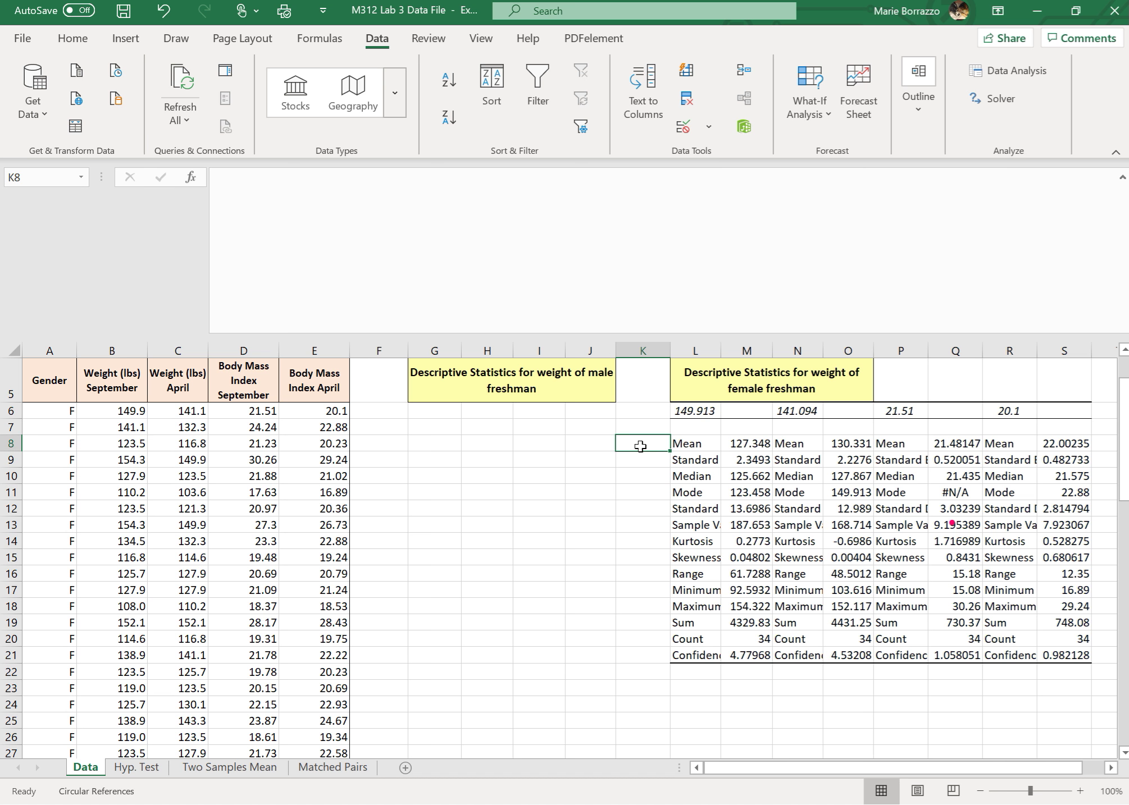
left_click(586, 442)
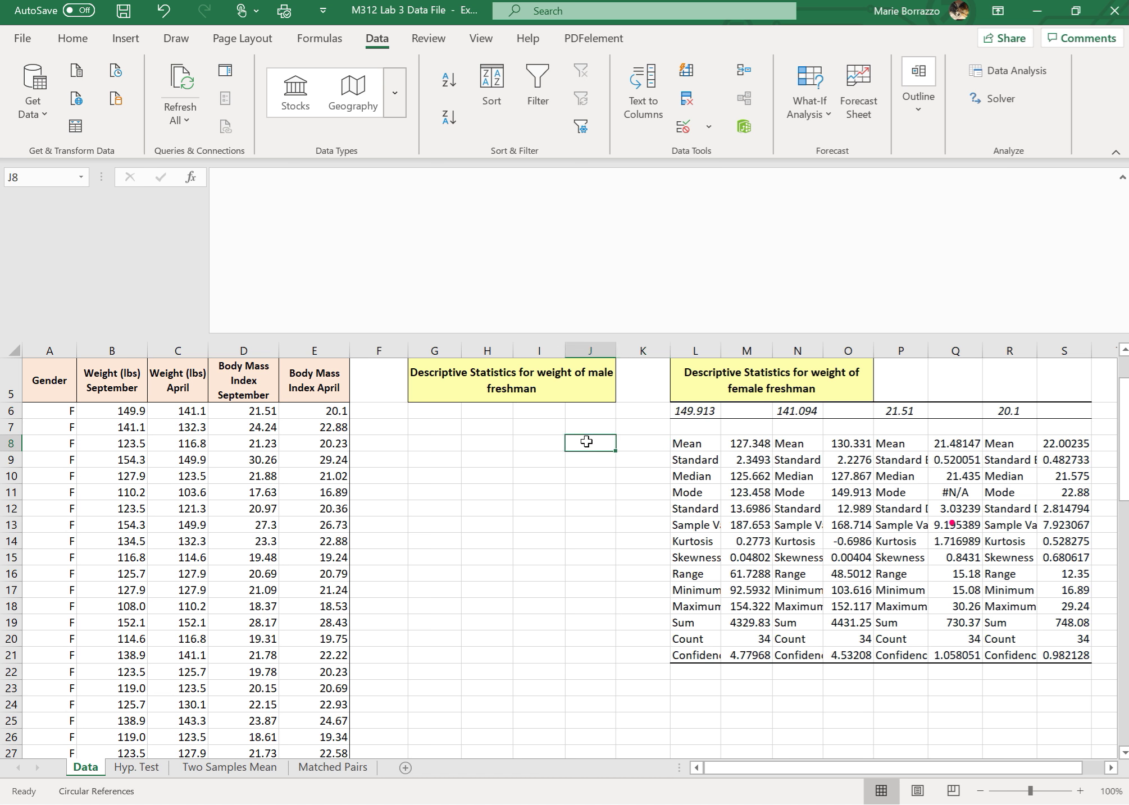
Reopen Descriptive Statistics and replace the input range with $B$6:$B$40, the female September weights
scroll(585, 442, "down", 3)
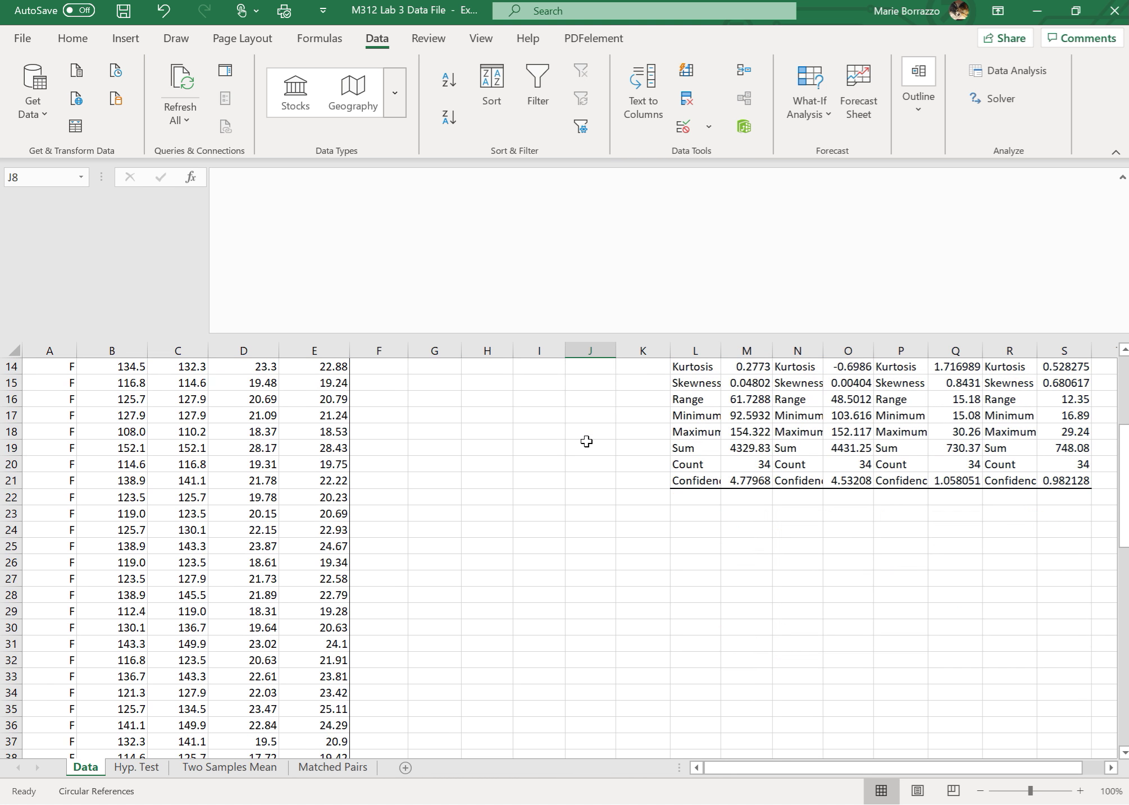
left_click(695, 514)
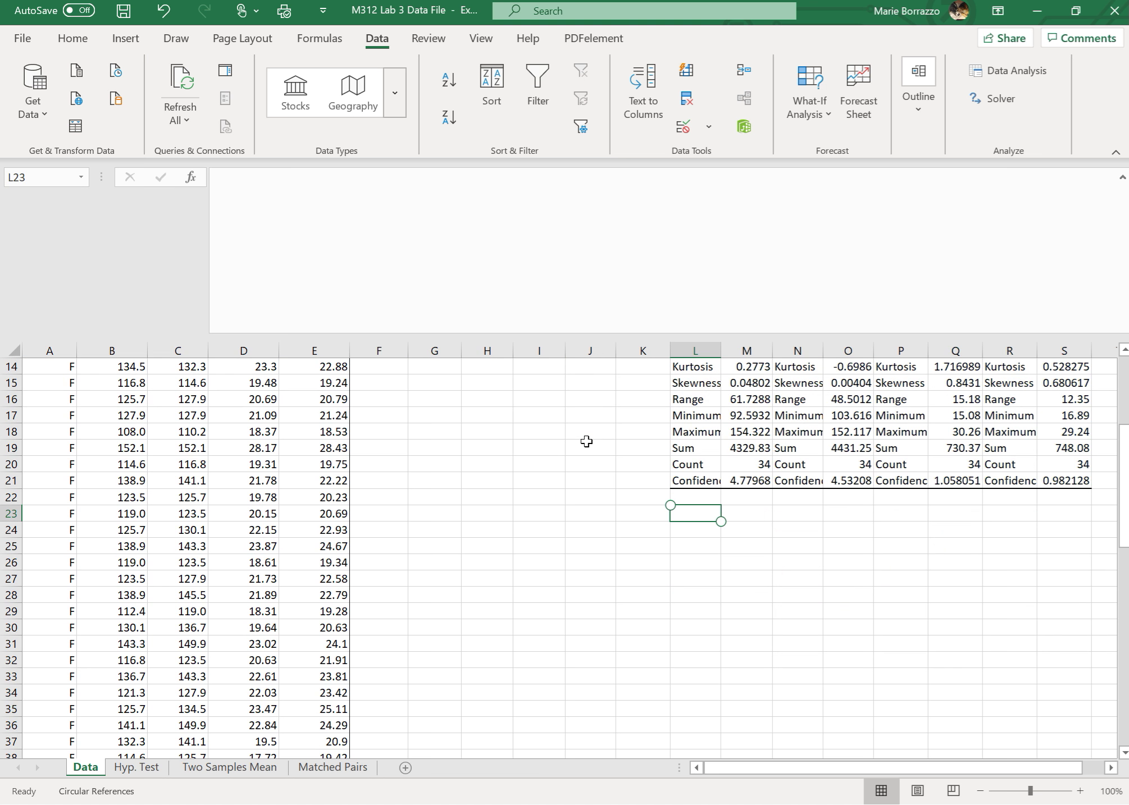
left_click(1015, 71)
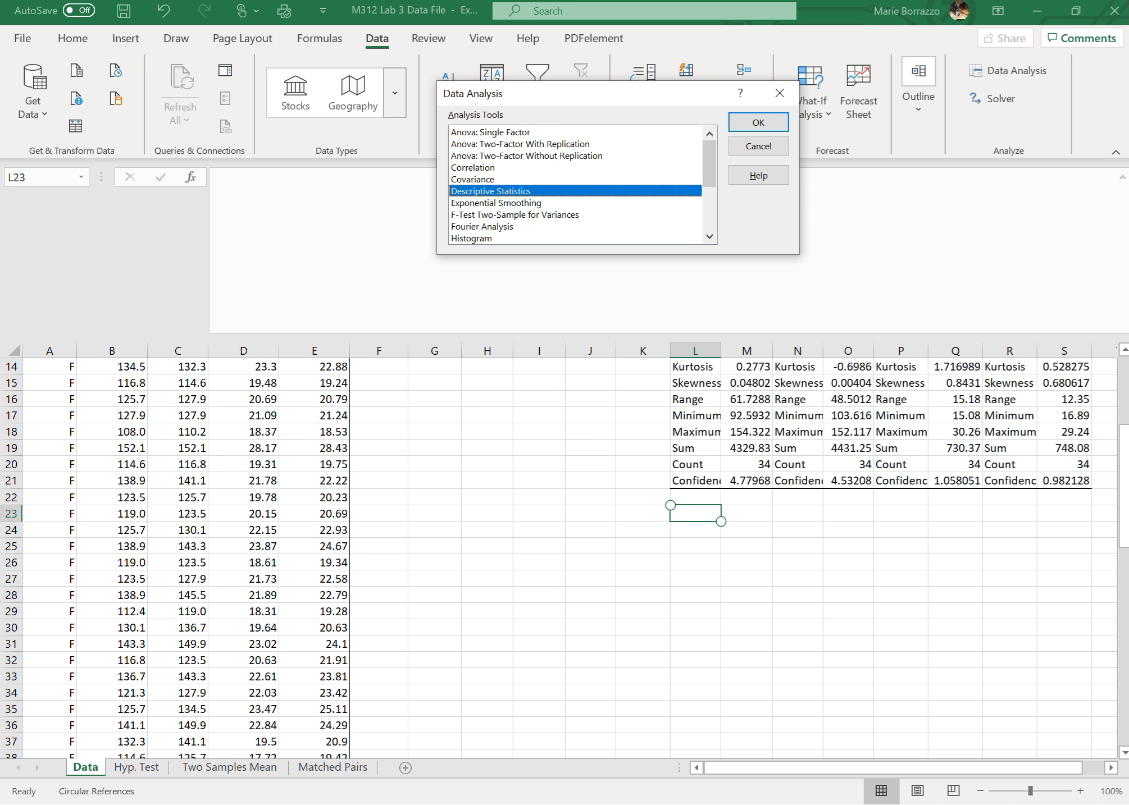
key("Return")
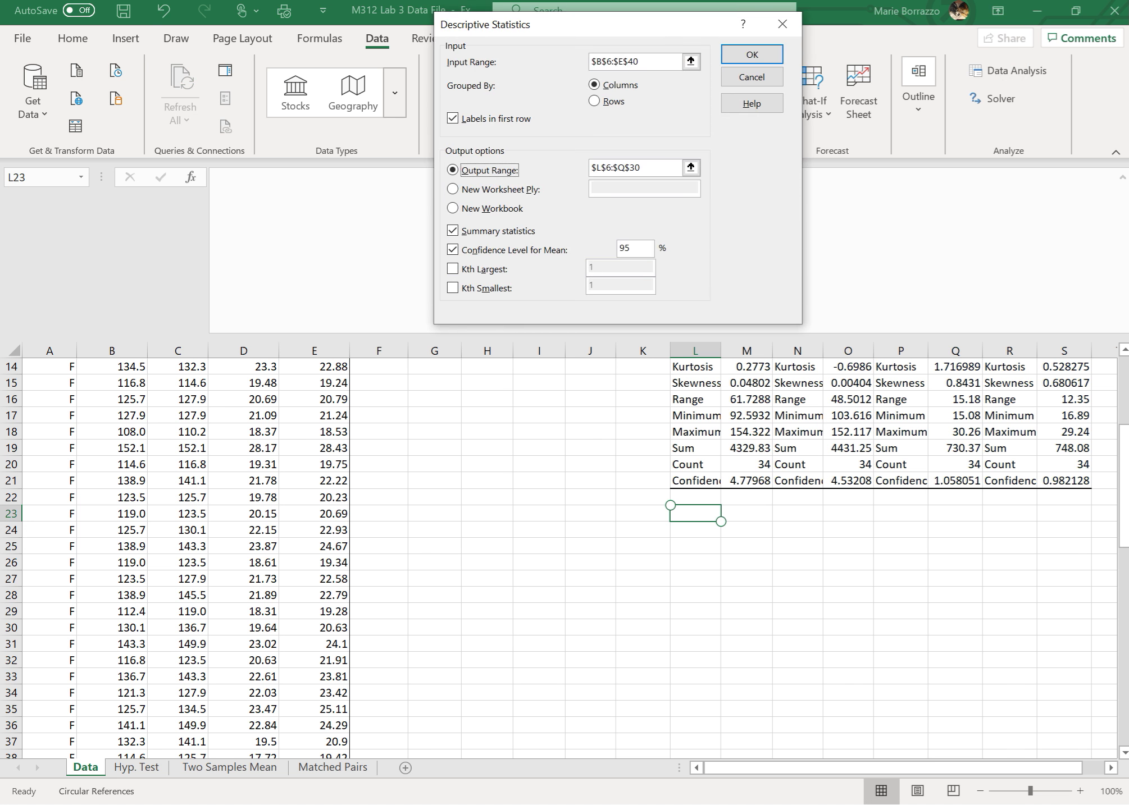
left_click(667, 62)
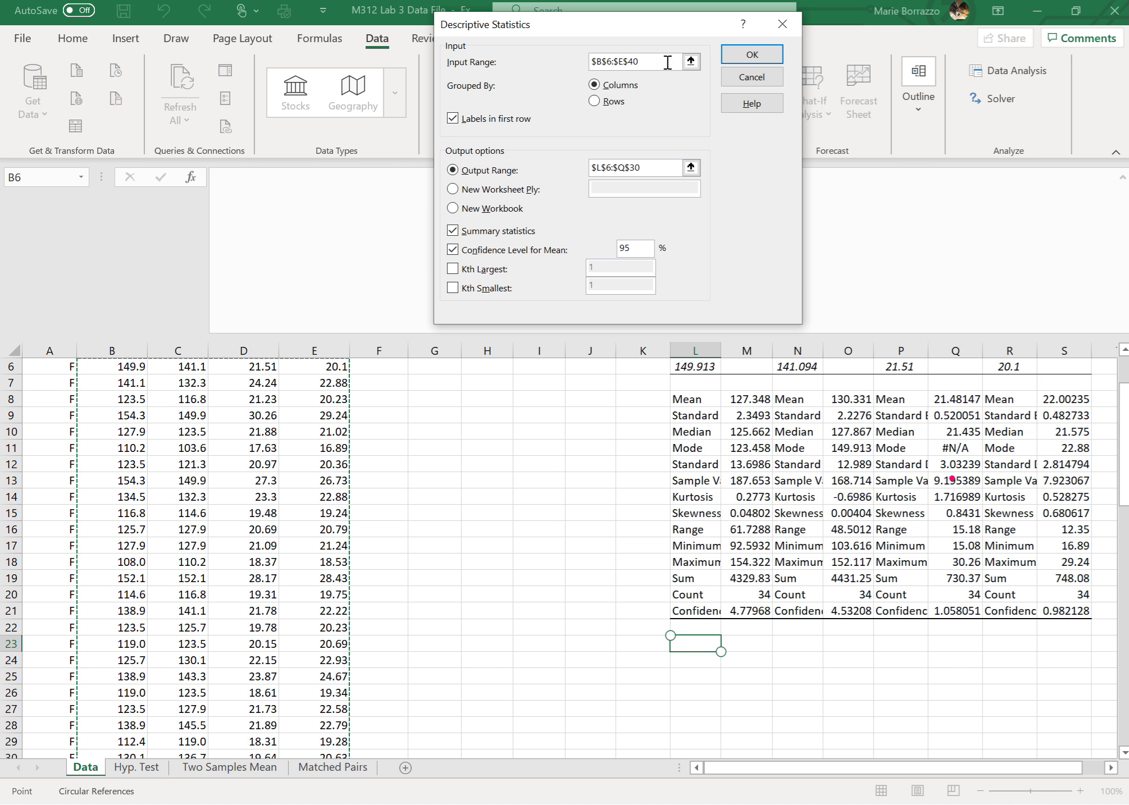
key("BackSpace")
key("BackSpace")
key("BackSpace")
key("BackSpace")
key("BackSpace")
key("BackSpace")
key("BackSpace")
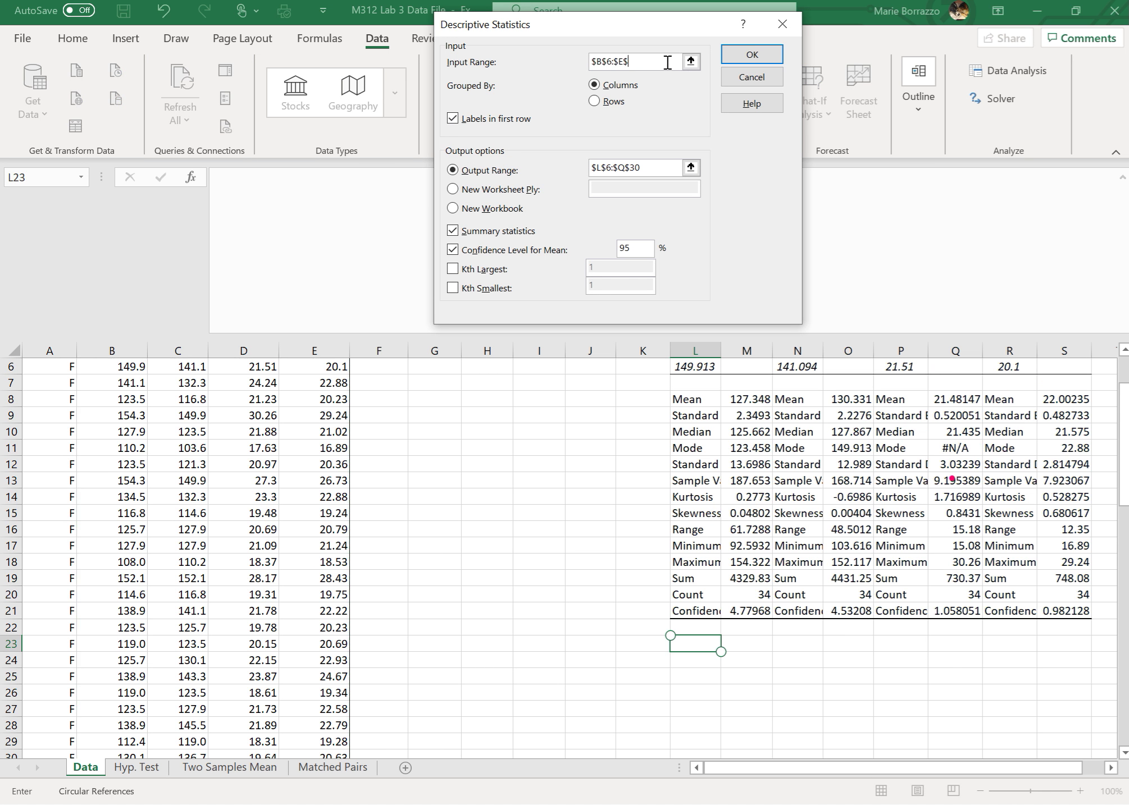
key("BackSpace")
key("BackSpace")
key("BackSpace")
type("b:")
key("BackSpace")
key("BackSpace")
scroll(544, 331, "down", 3)
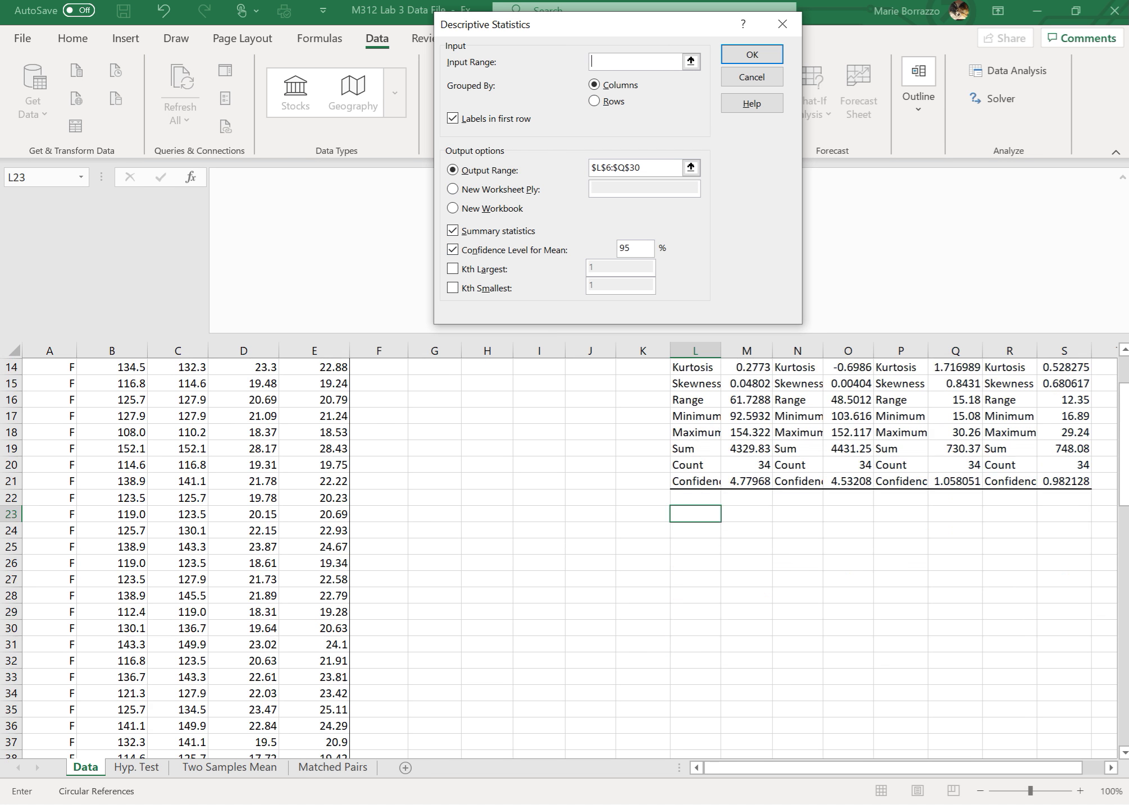
scroll(548, 336, "down", 2)
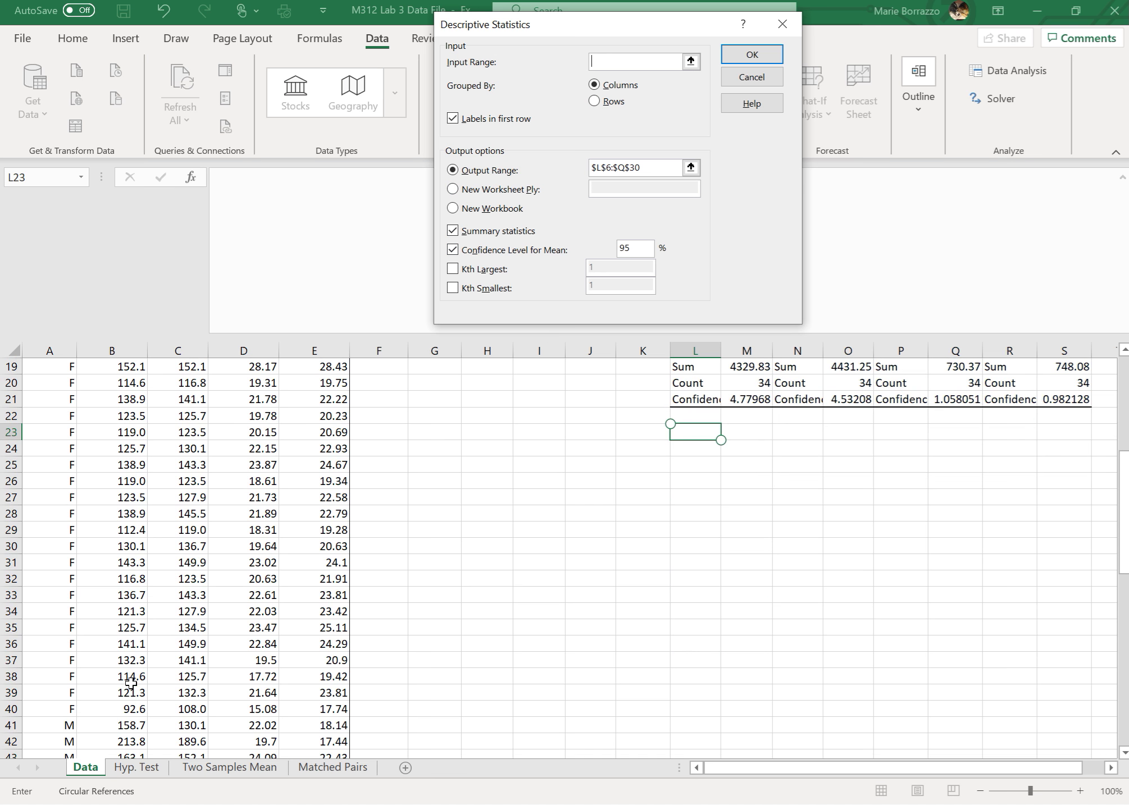
left_click_drag(123, 711, 108, 419)
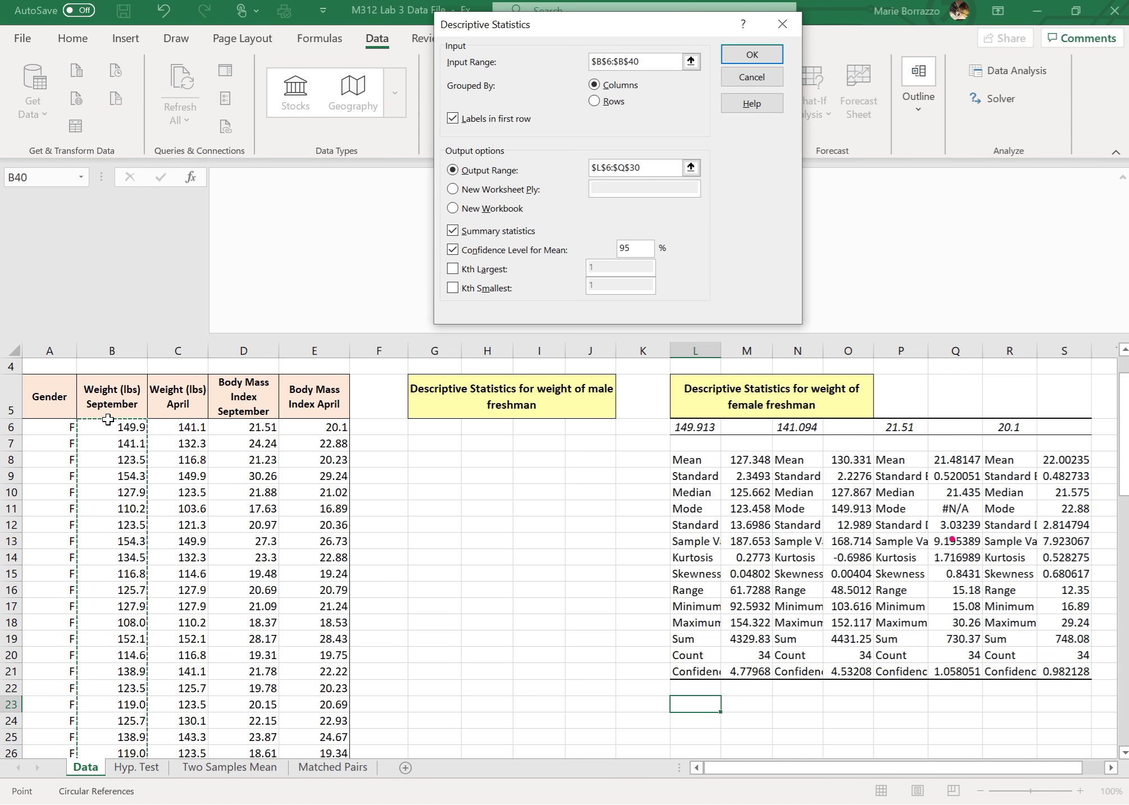
Run the September weight statistics, overwriting the existing data in $L$6:$M$21
key("Return")
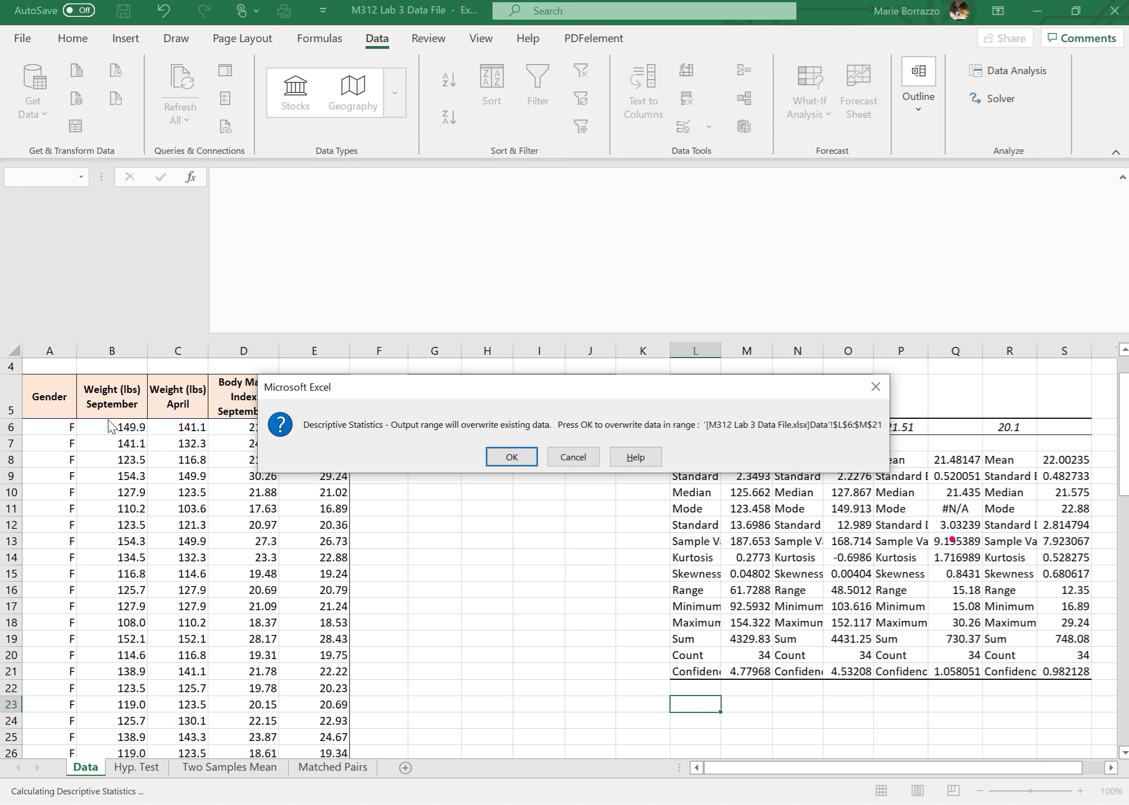
left_click(510, 455)
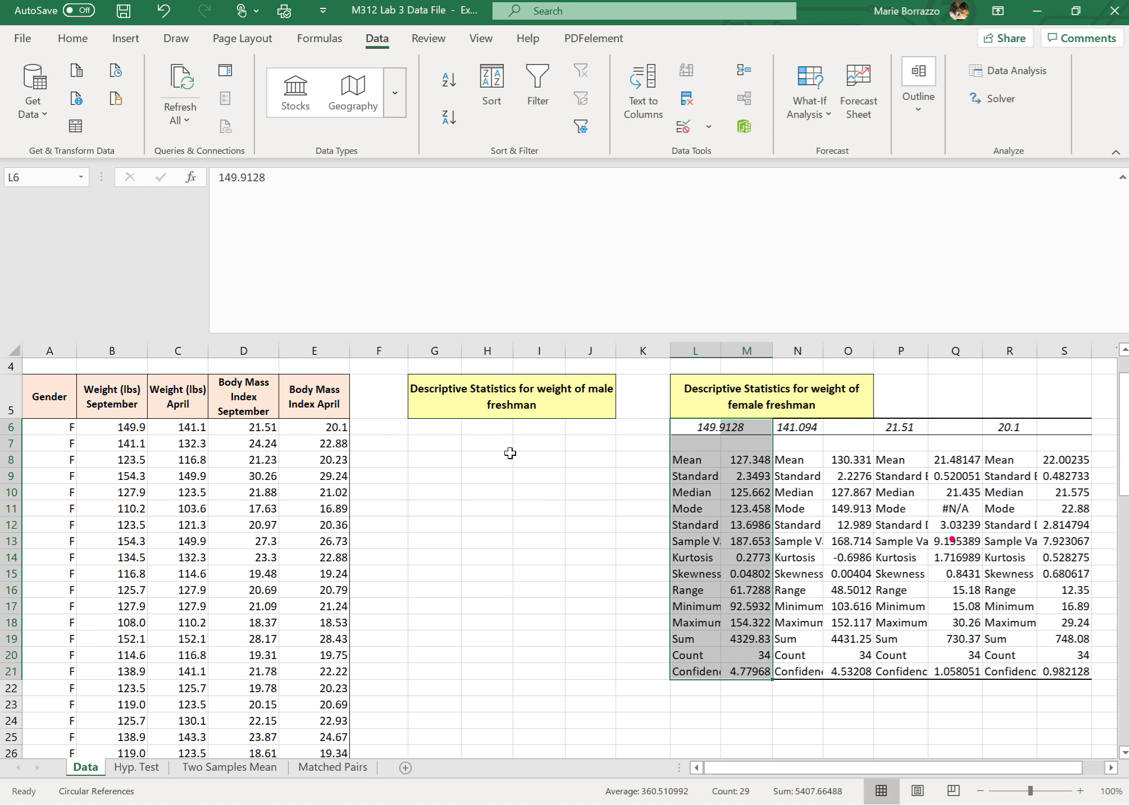
scroll(510, 453, "down", 2)
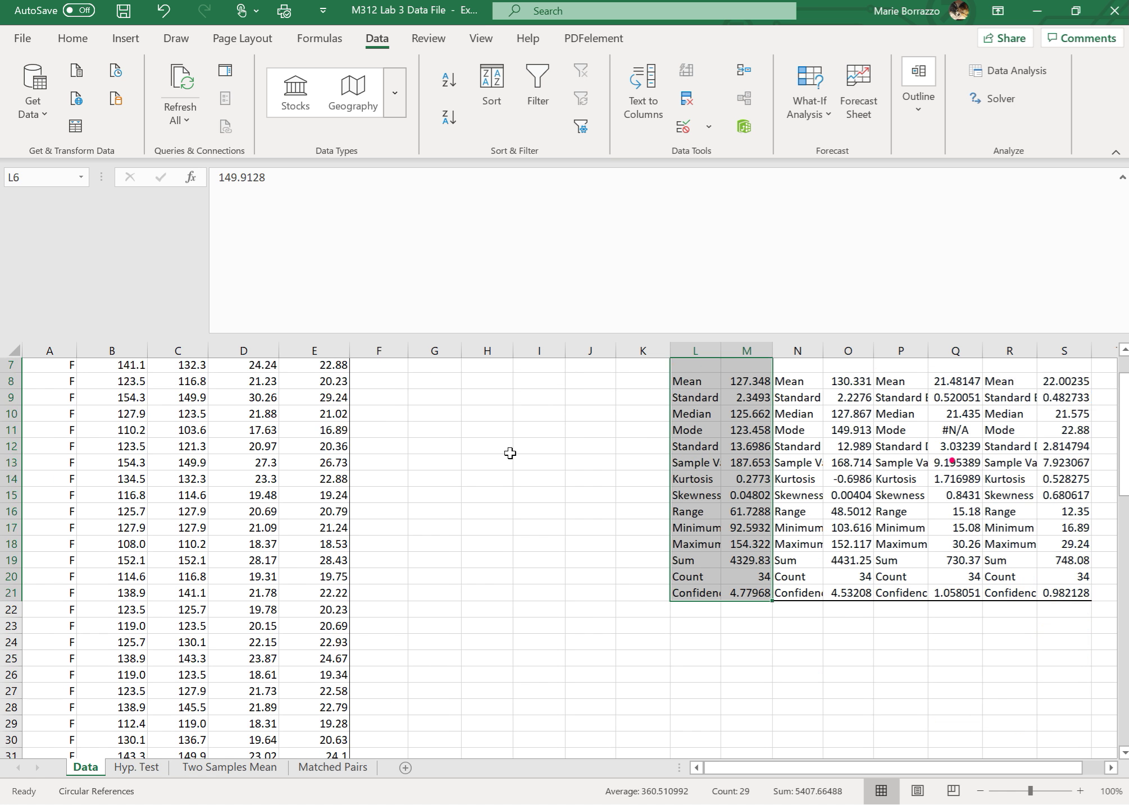
scroll(510, 453, "up", 2)
scroll(510, 453, "up", 1)
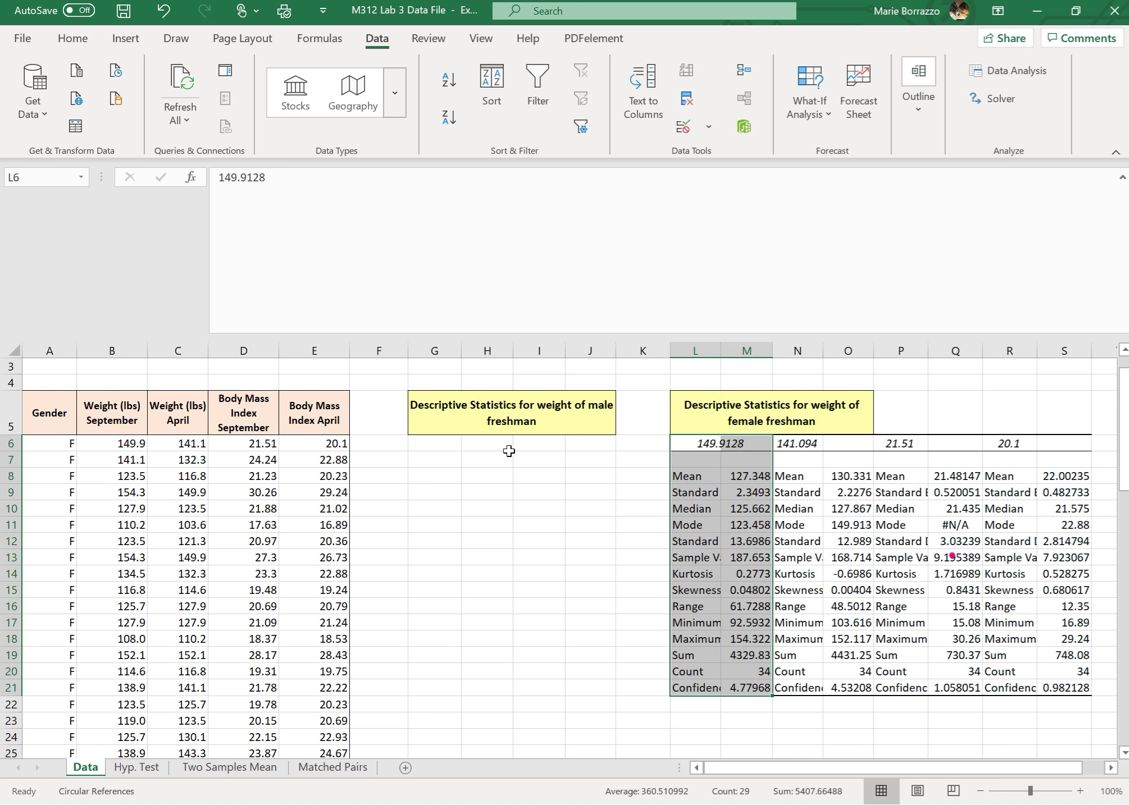
Insert three blank columns at column K, between the male and female descriptive statistics sections
left_click(418, 447)
right_click(631, 351)
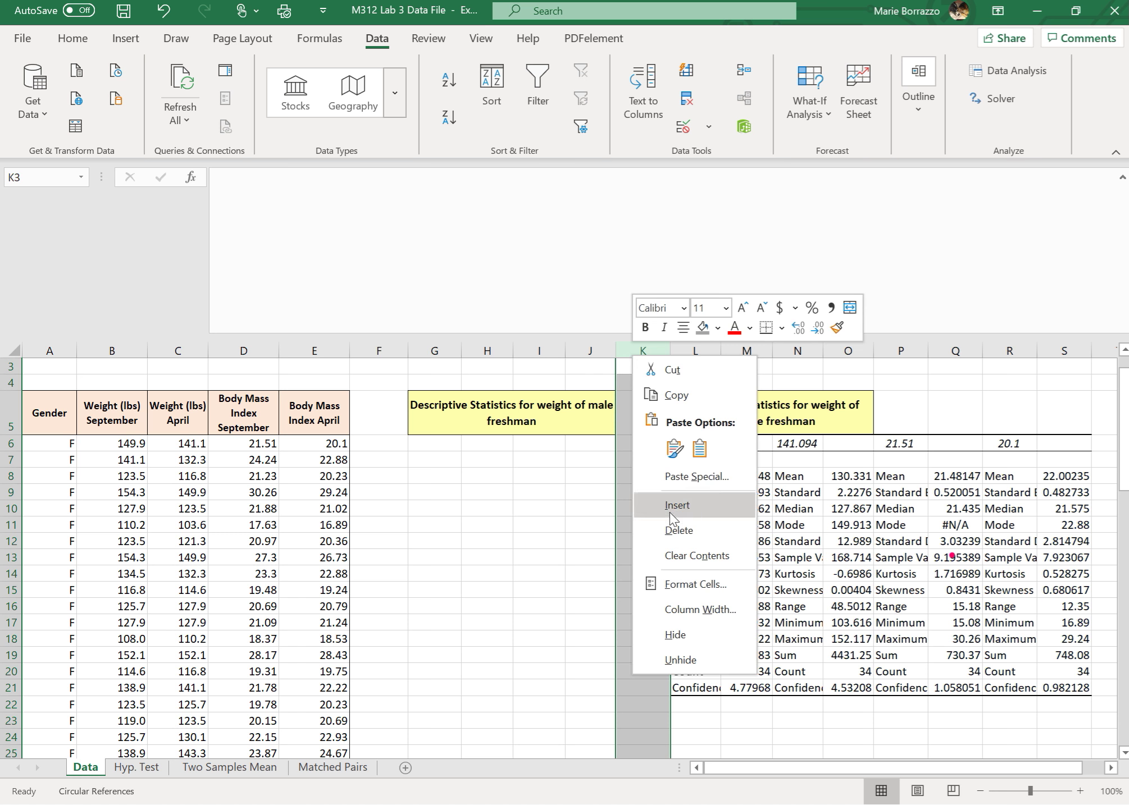
left_click(669, 508)
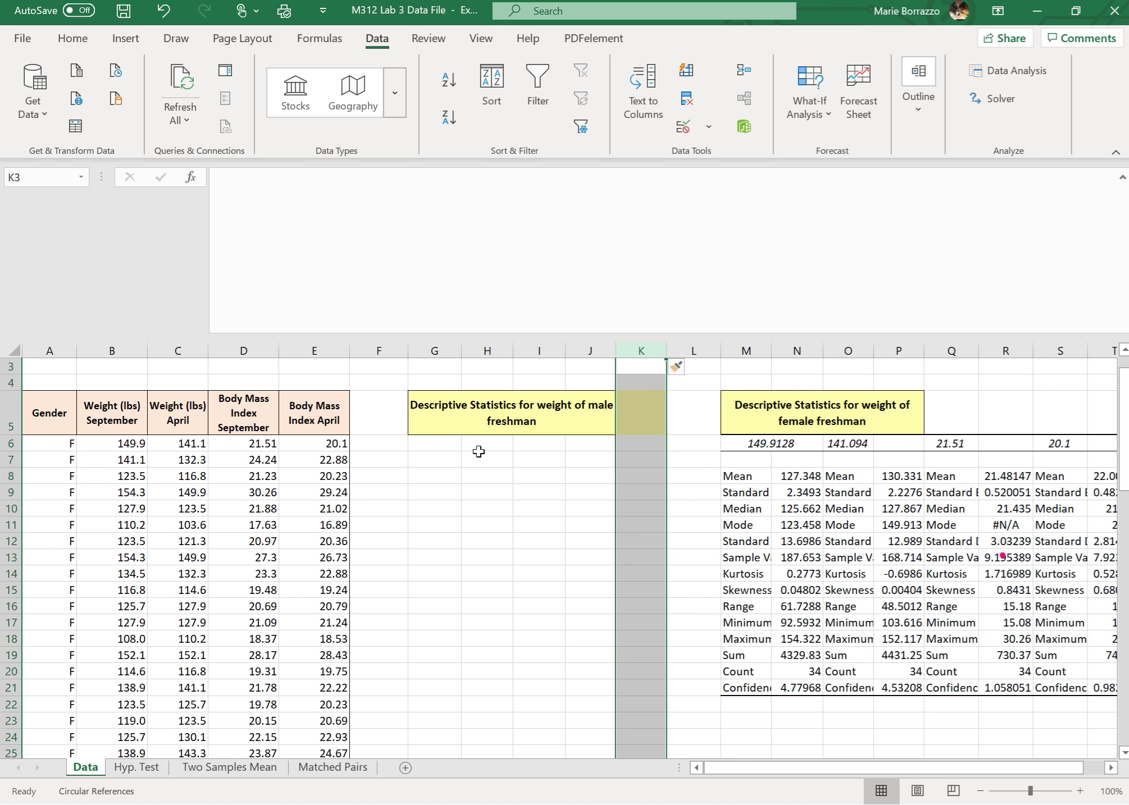
left_click(646, 352)
right_click(646, 351)
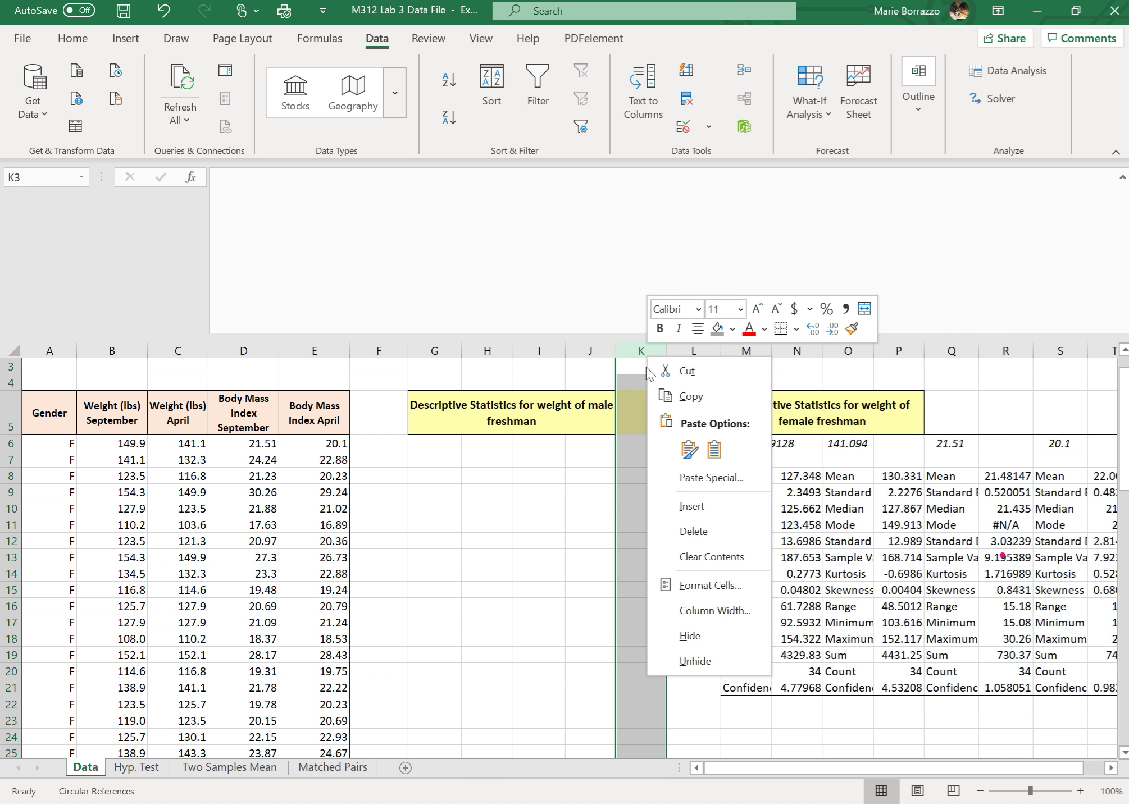
left_click(663, 504)
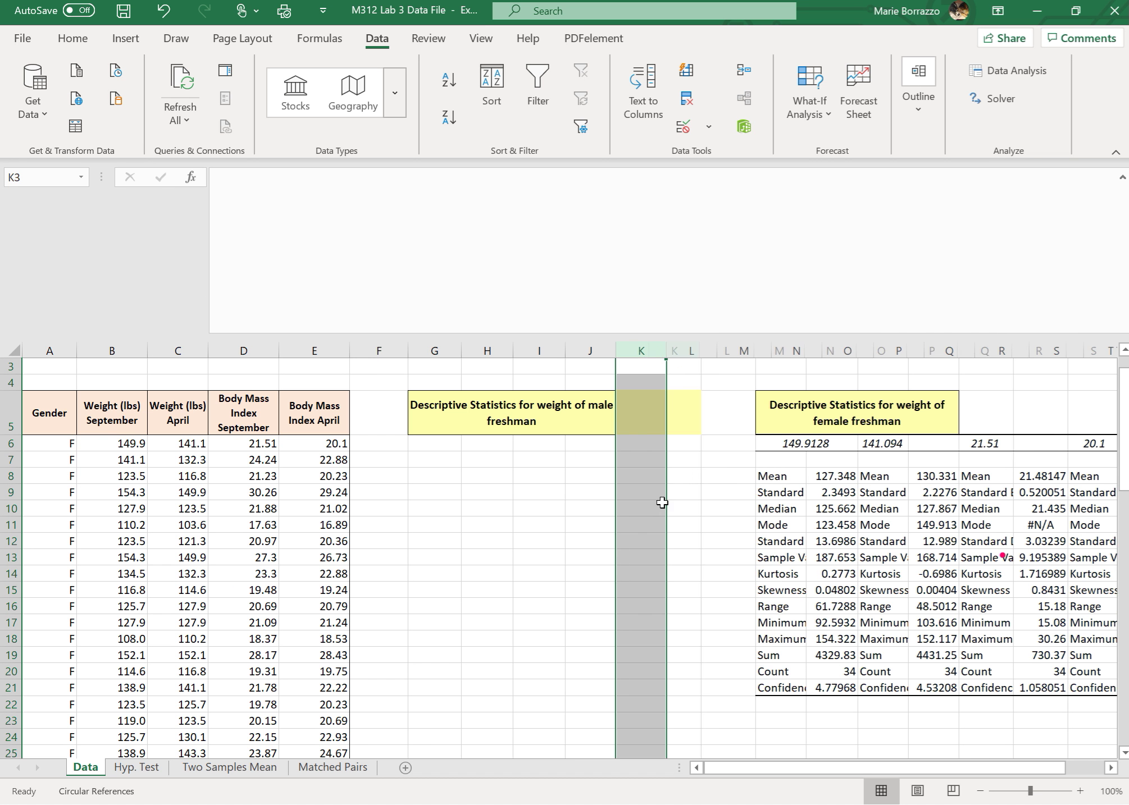
right_click(639, 349)
left_click(677, 503)
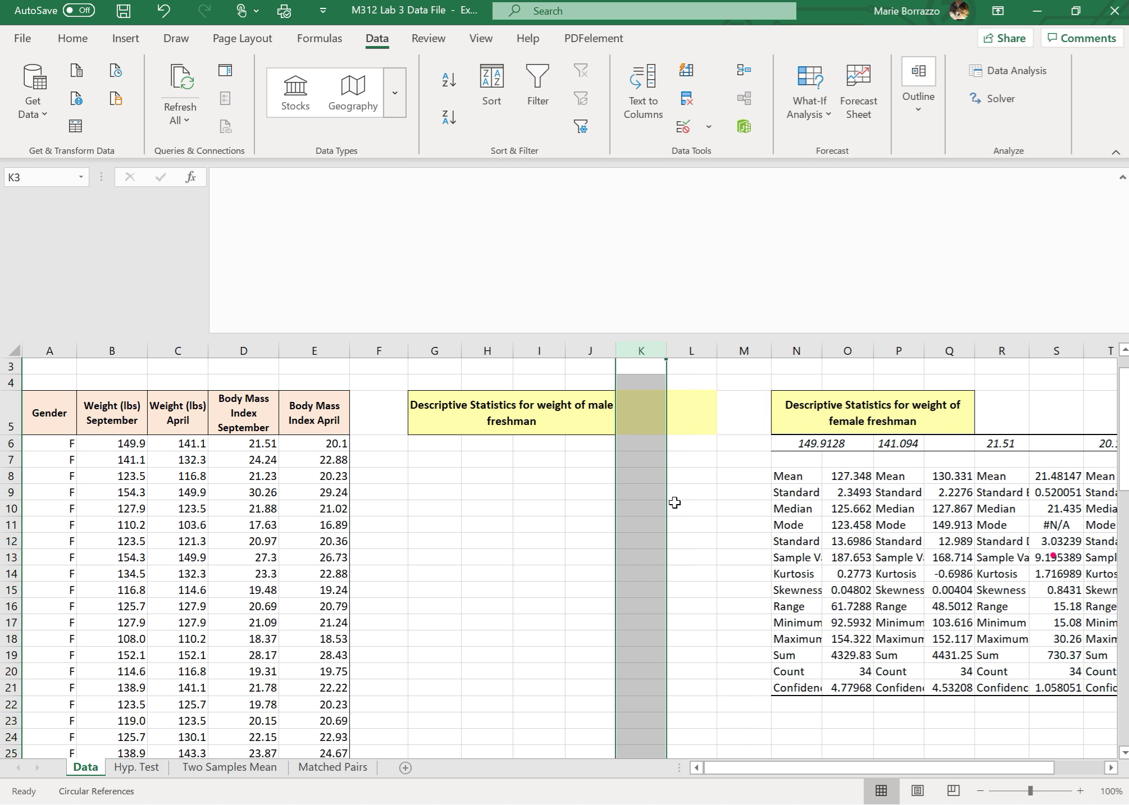
Reopen Descriptive Statistics from cell G6 and replace the output range with $G$6:$L$21 under the male freshman heading
left_click(432, 444)
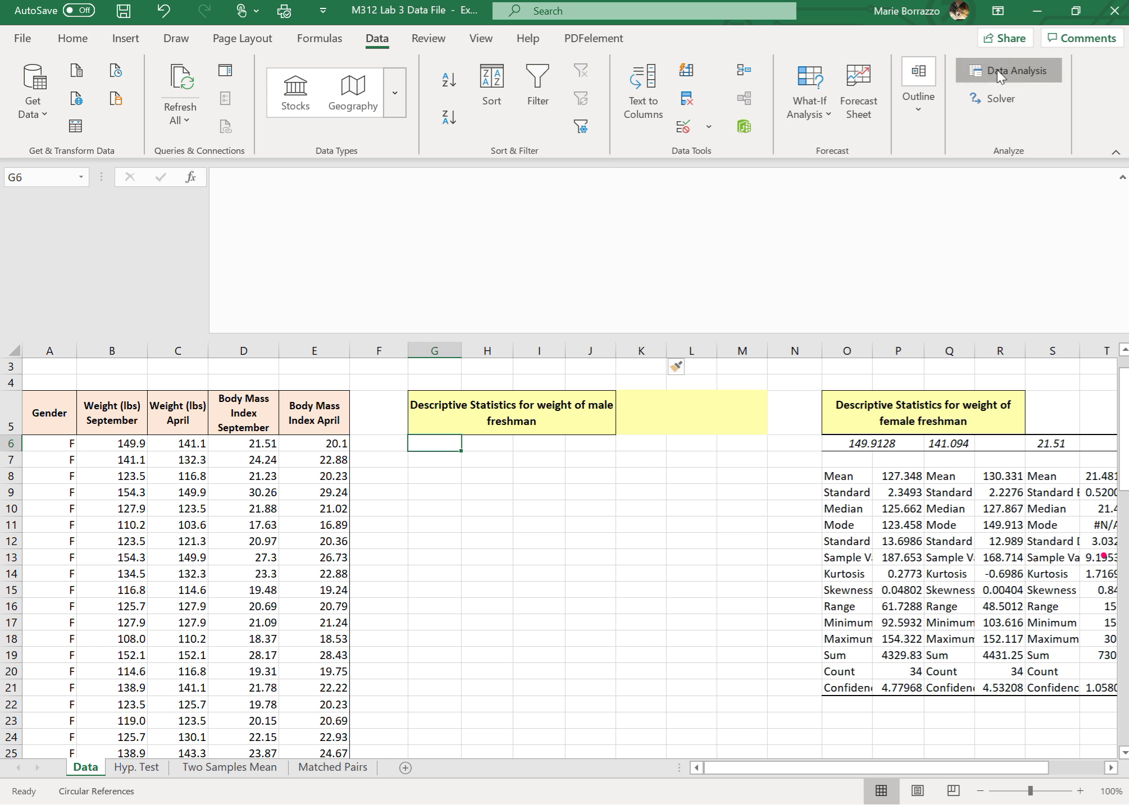
left_click(1011, 70)
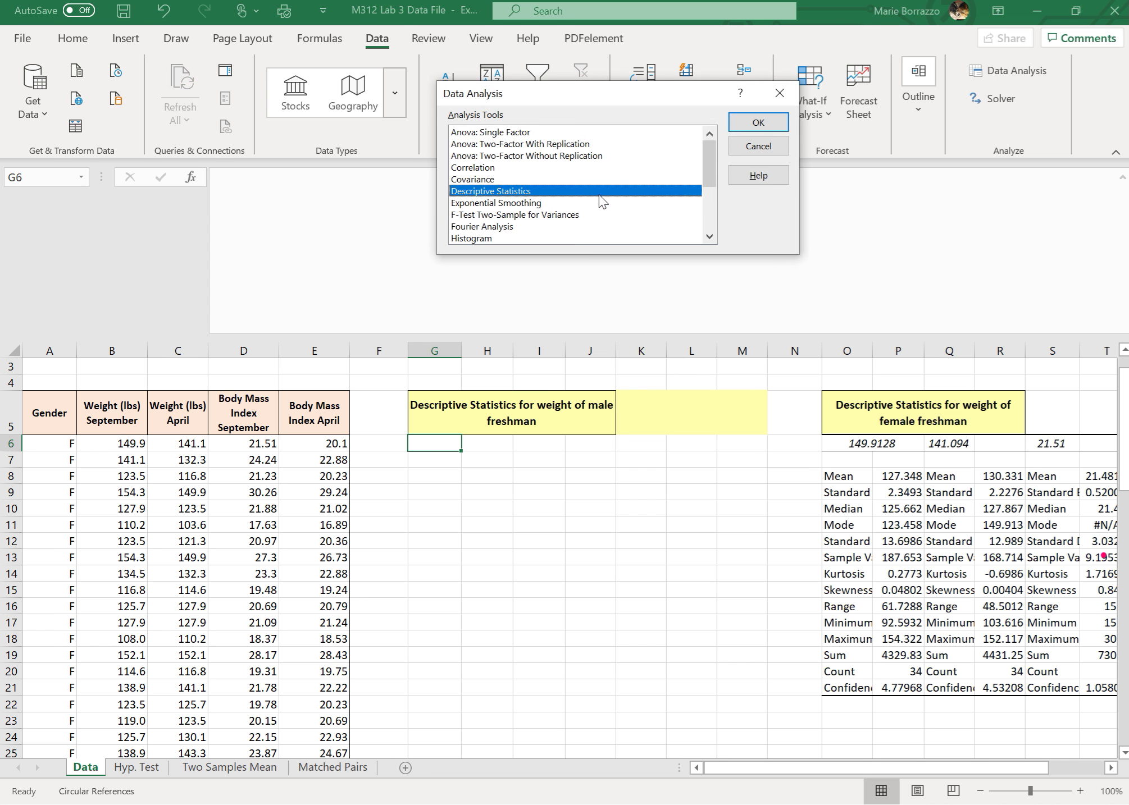
left_click(758, 122)
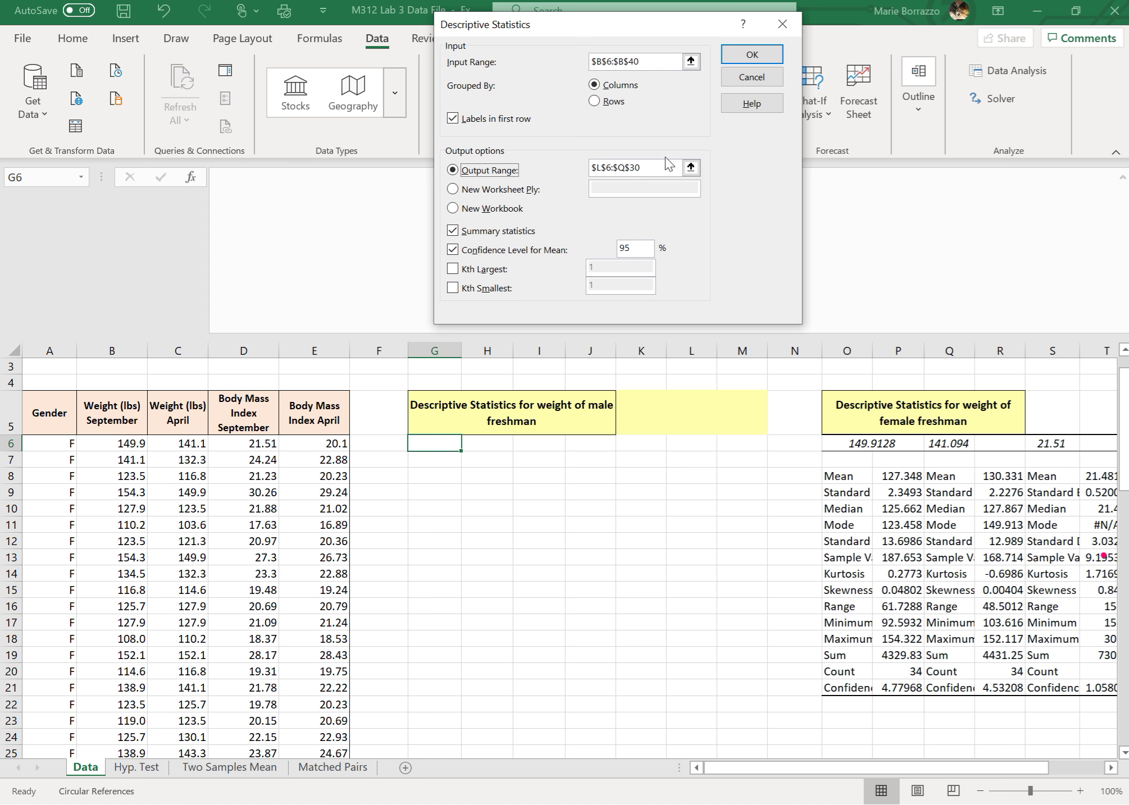
left_click(653, 170)
key("BackSpace")
key("BackSpace")
key("BackSpace")
key("BackSpace")
key("BackSpace")
key("BackSpace")
key("BackSpace")
key("BackSpace")
key("BackSpace")
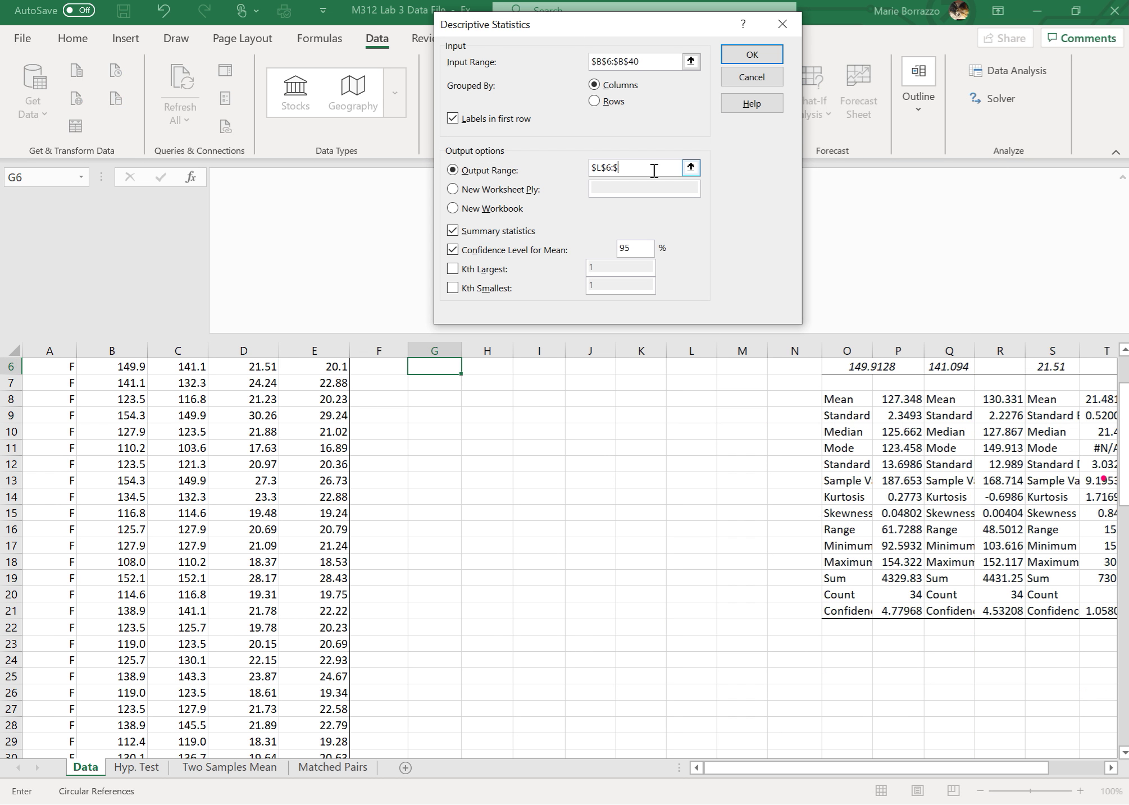
key("BackSpace")
left_click(445, 367)
left_click_drag(444, 367, 712, 614)
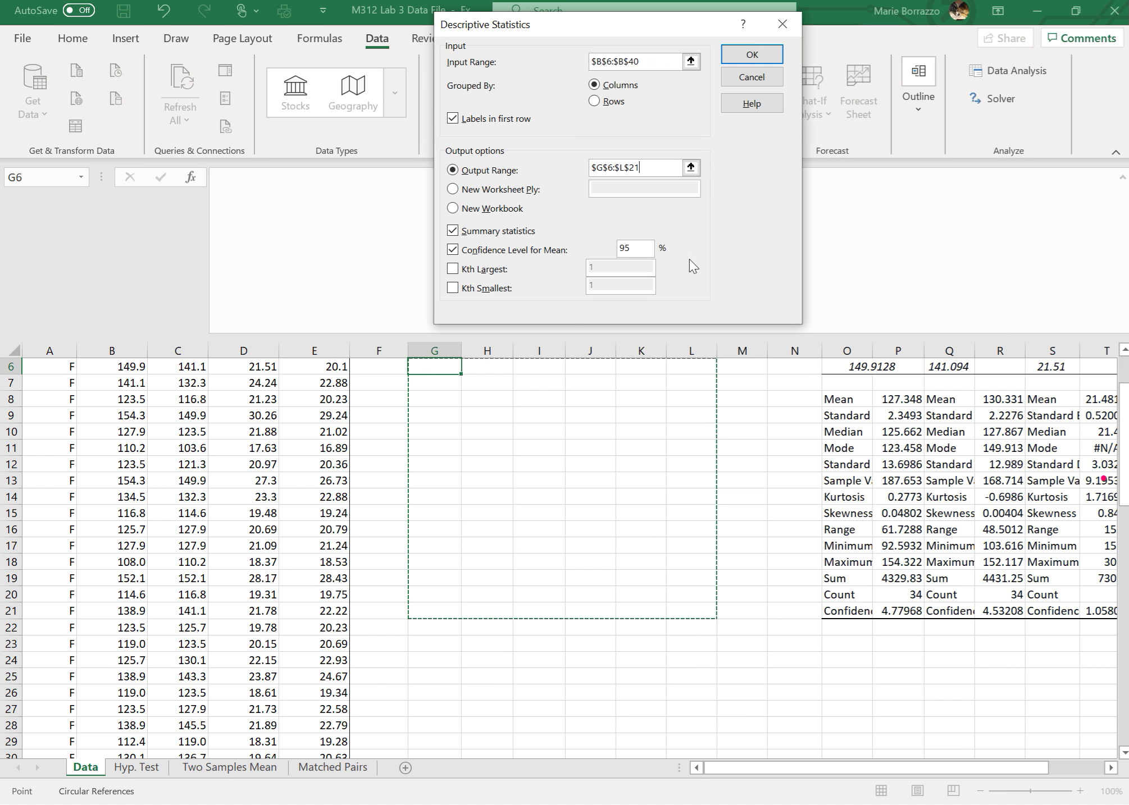
Replace the input range with $B$41:$E$72, the male weight and BMI data, and generate the descriptive statistics
left_click(649, 60)
key("BackSpace")
key("BackSpace")
key("BackSpace")
key("BackSpace")
key("BackSpace")
key("BackSpace")
key("BackSpace")
key("BackSpace")
key("BackSpace")
key("BackSpace")
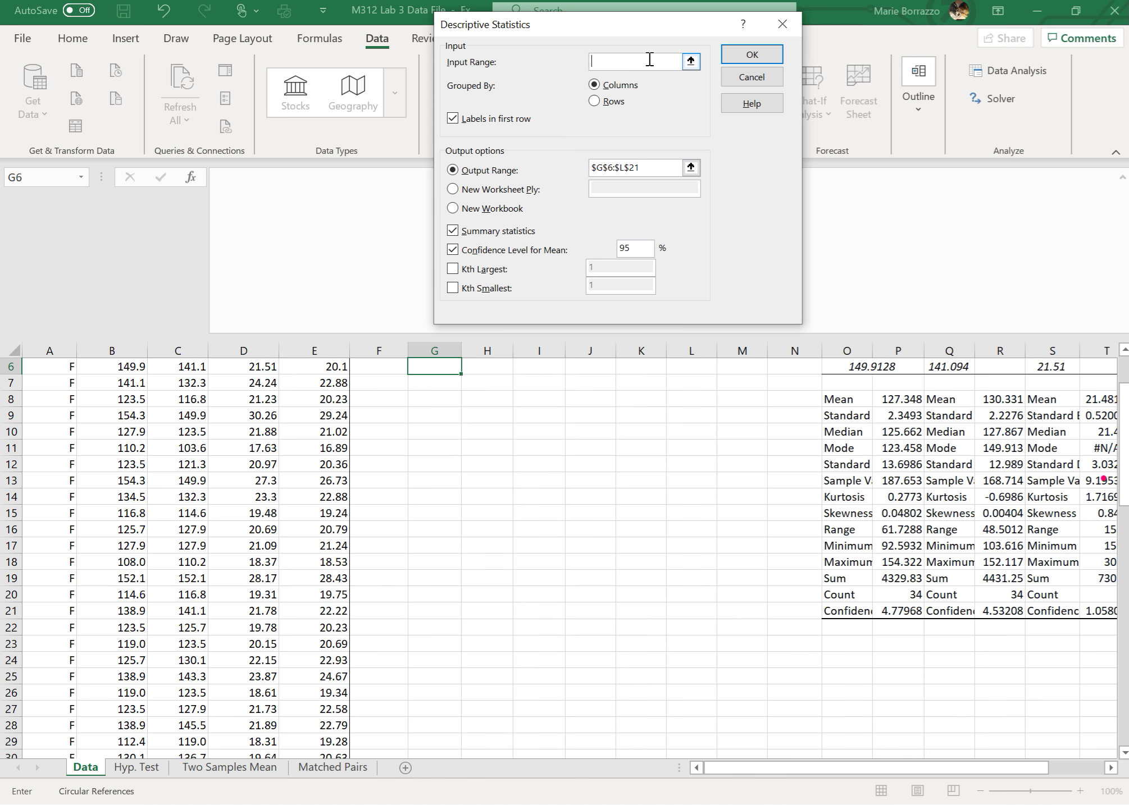
scroll(649, 59, "down", 12)
scroll(649, 60, "up", 2)
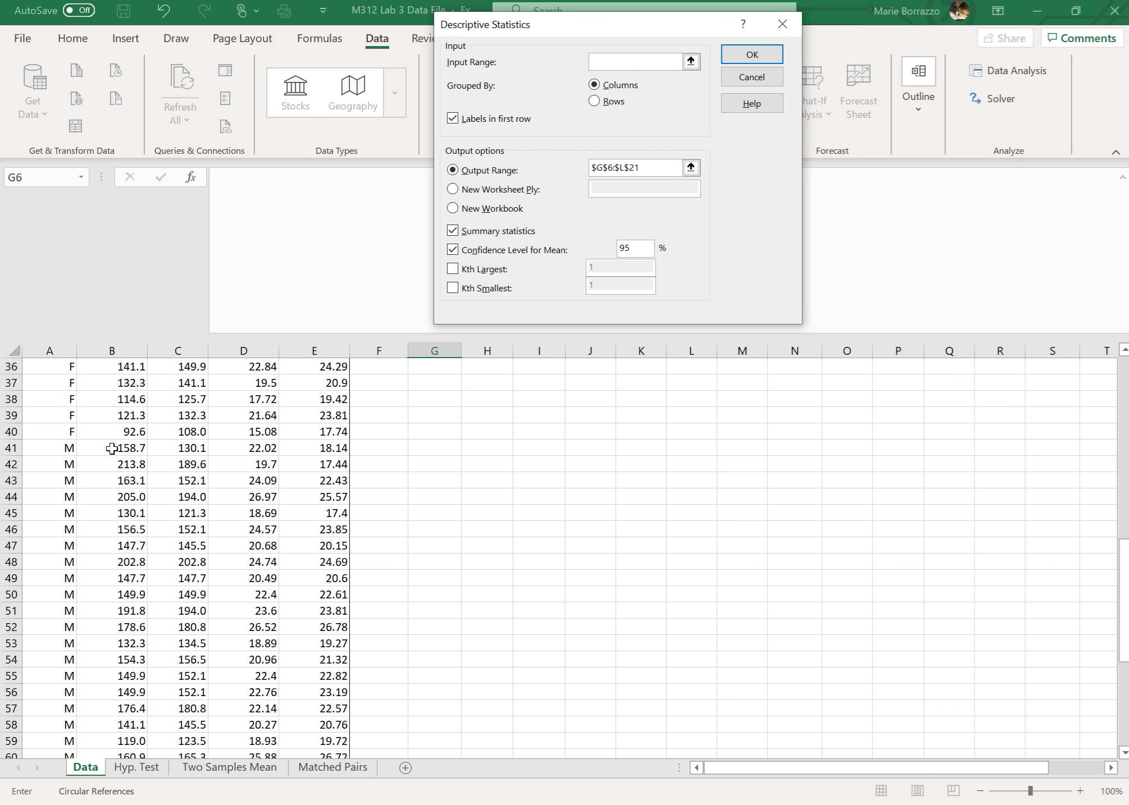
left_click_drag(111, 449, 315, 724)
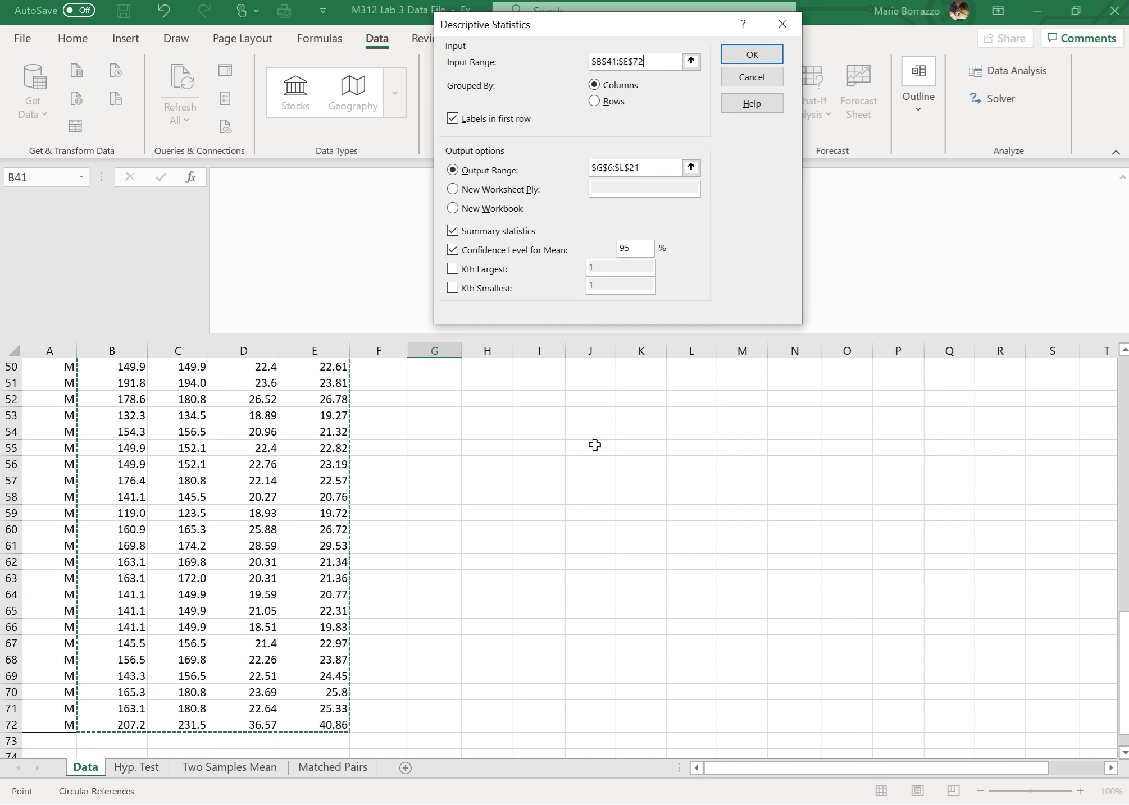
left_click(740, 54)
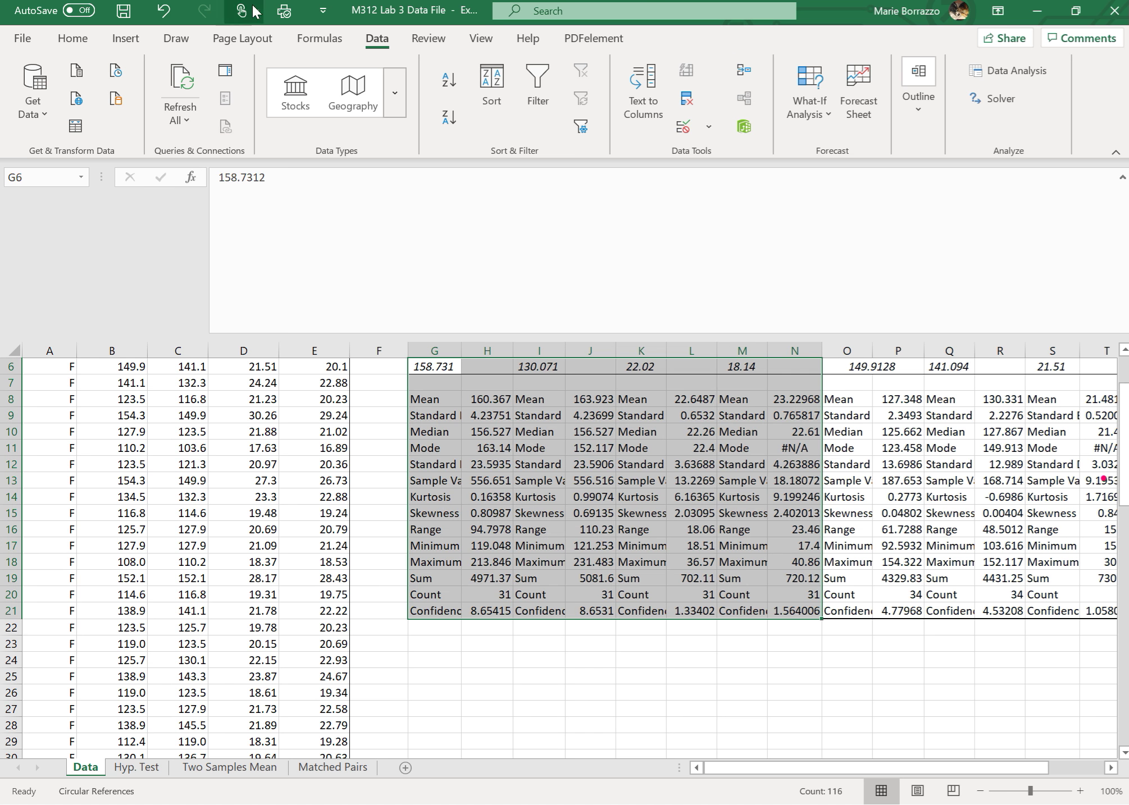
Change the font colour of the male statistics output to light orange
left_click(69, 40)
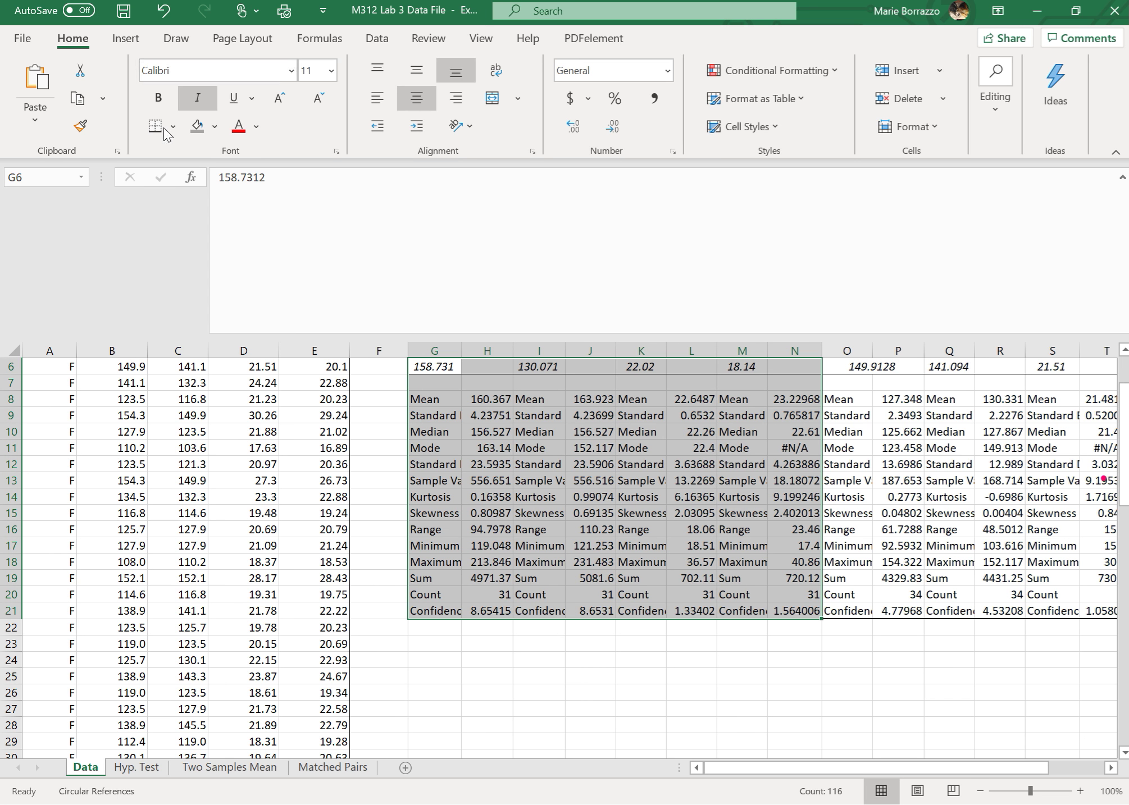
left_click(258, 127)
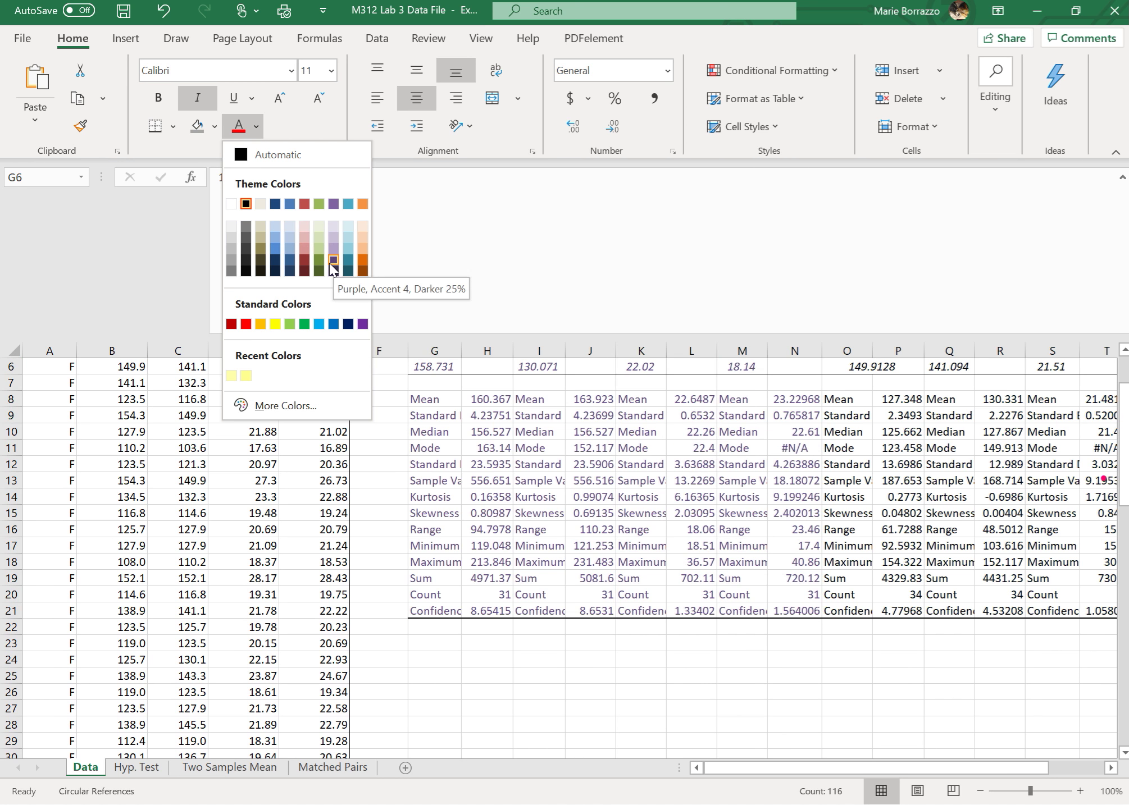
left_click(364, 247)
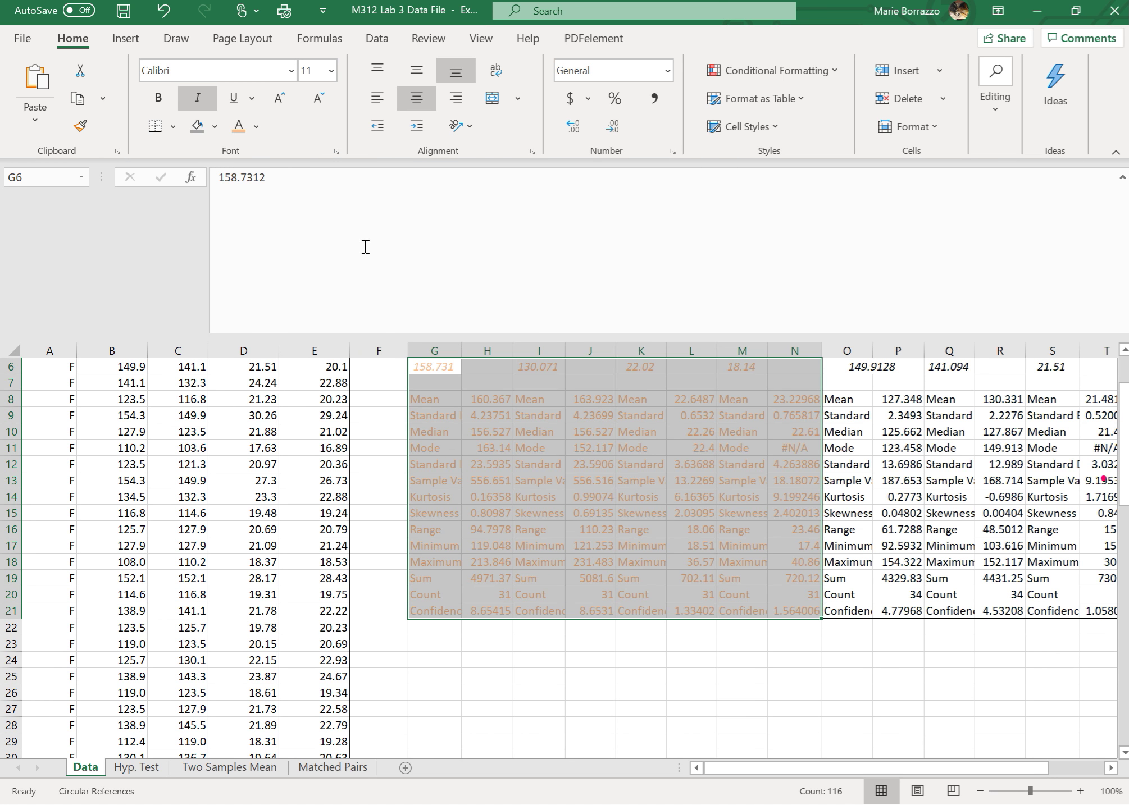
left_click(258, 126)
left_click(487, 520)
Fill the male statistics range G6:N21 with the dark blue theme colour
left_click_drag(429, 613, 794, 360)
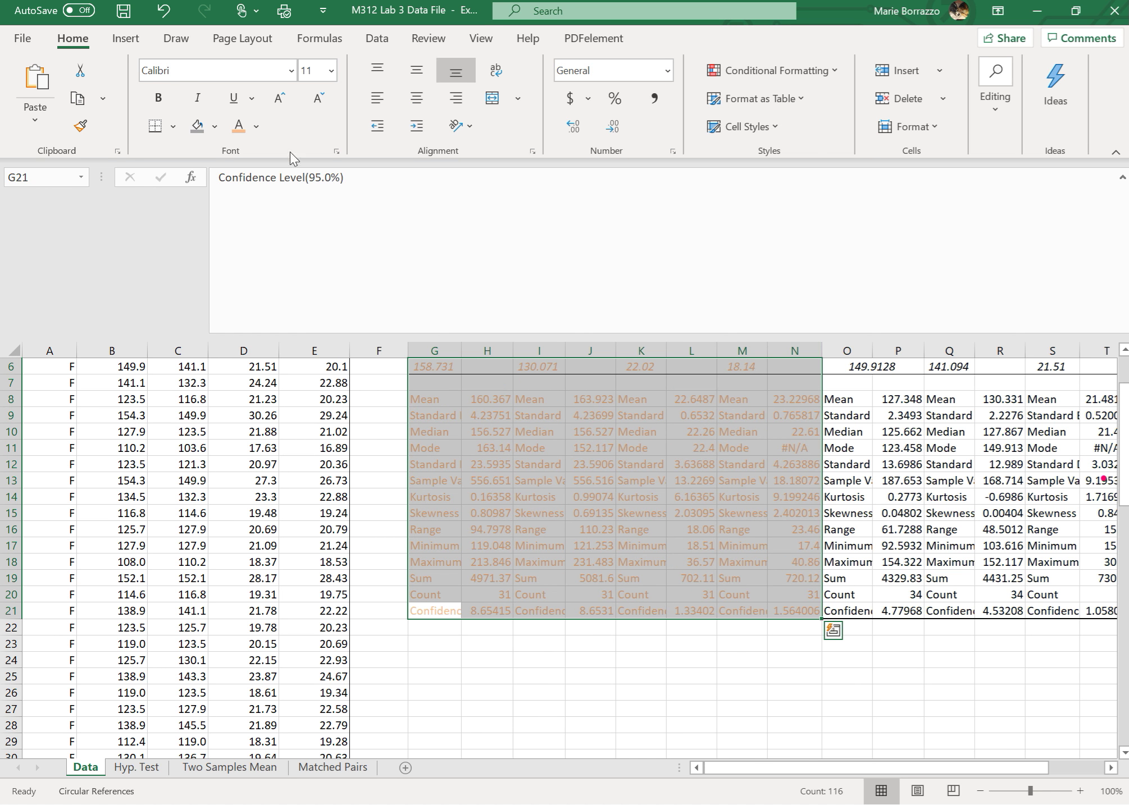
left_click(215, 128)
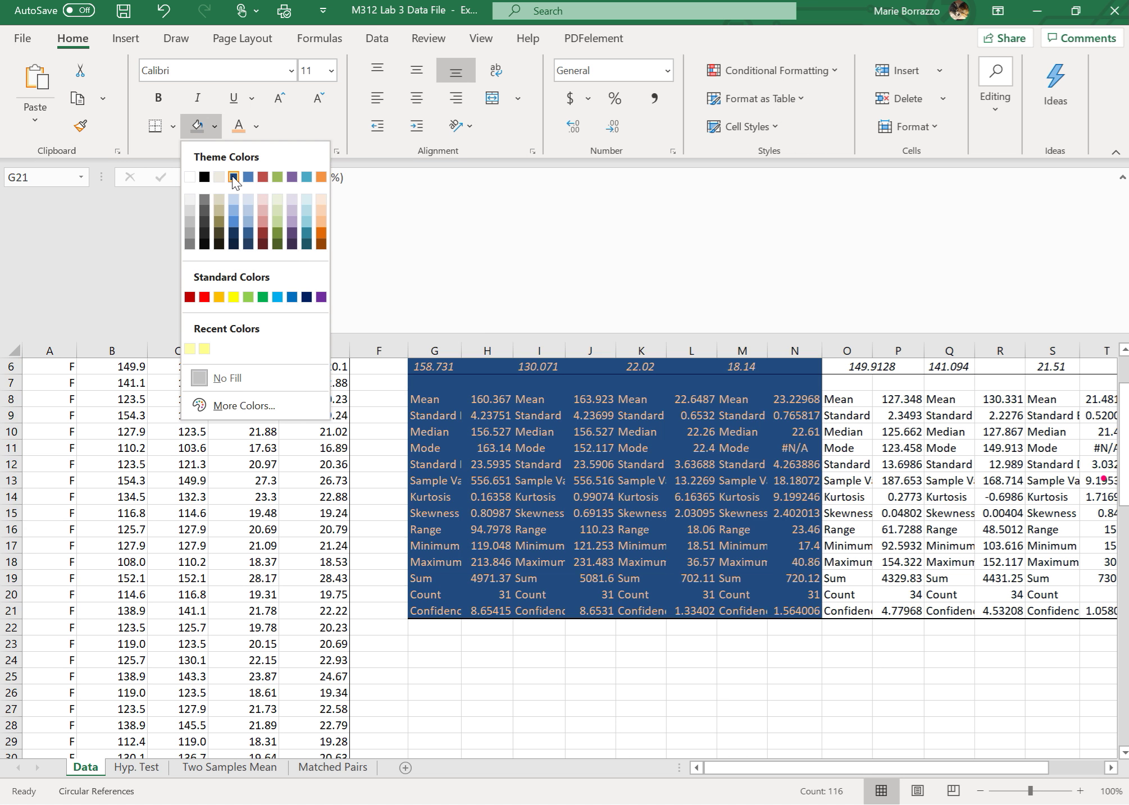
left_click(233, 179)
left_click(677, 607)
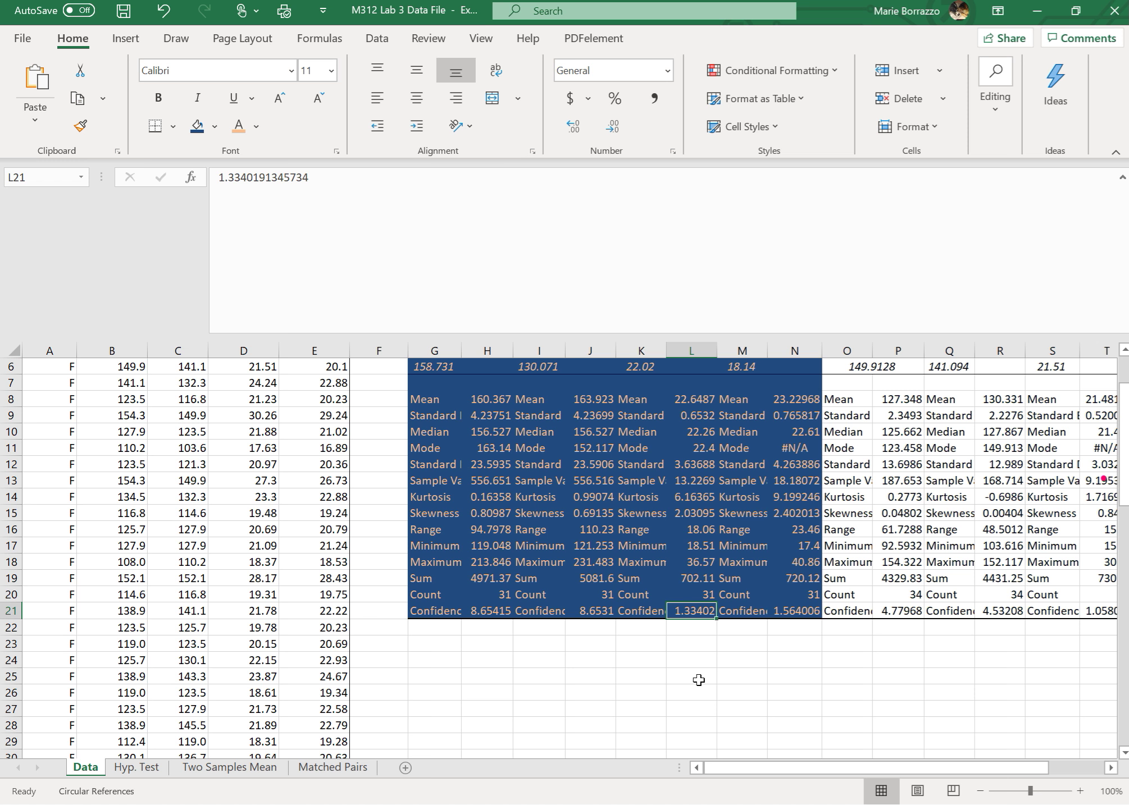
scroll(699, 680, "up", 2)
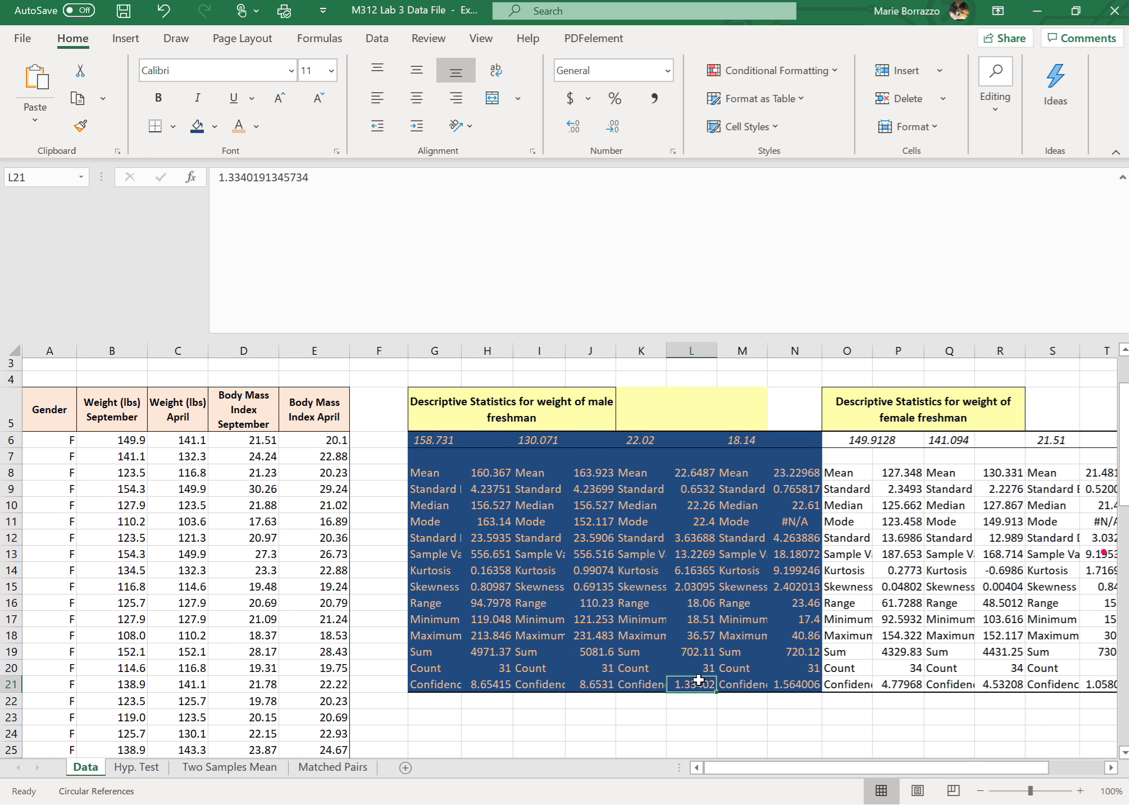
scroll(699, 681, "up", 1)
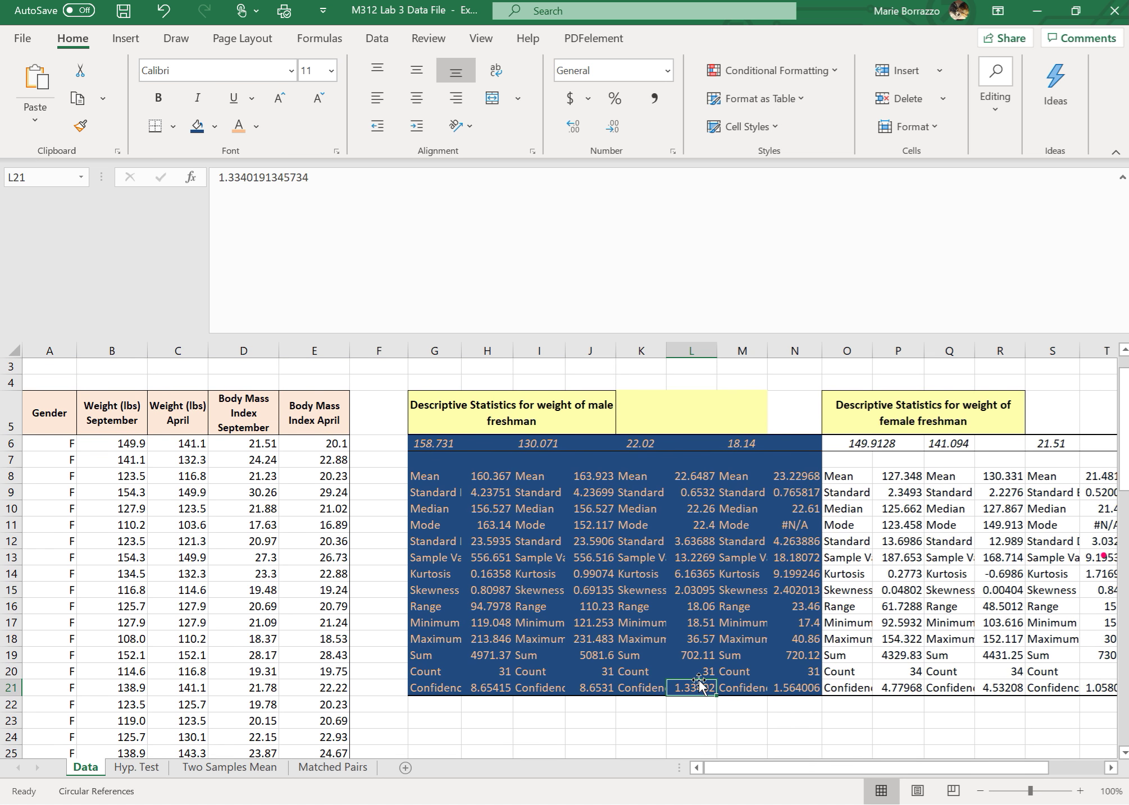
scroll(699, 681, "down", 10)
scroll(700, 684, "up", 4)
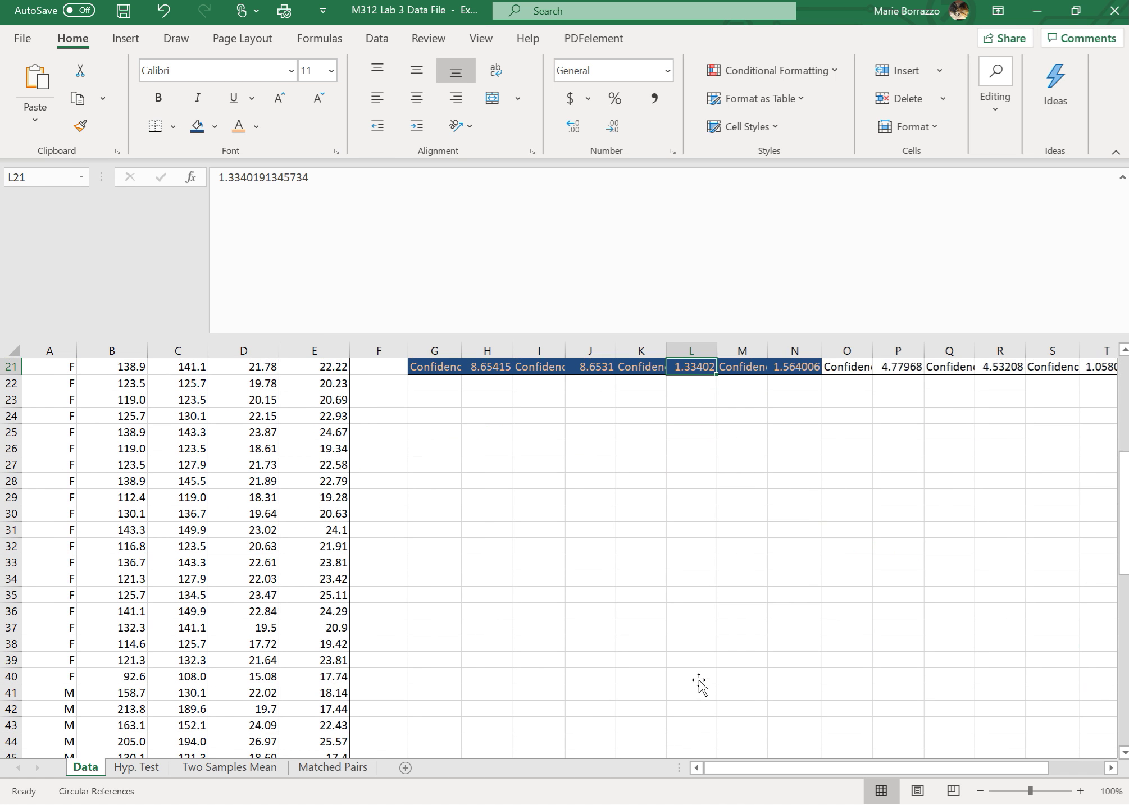
On the Hyp. Test sheet, enter u=135 as the null hypothesis in cell J5
left_click(137, 768)
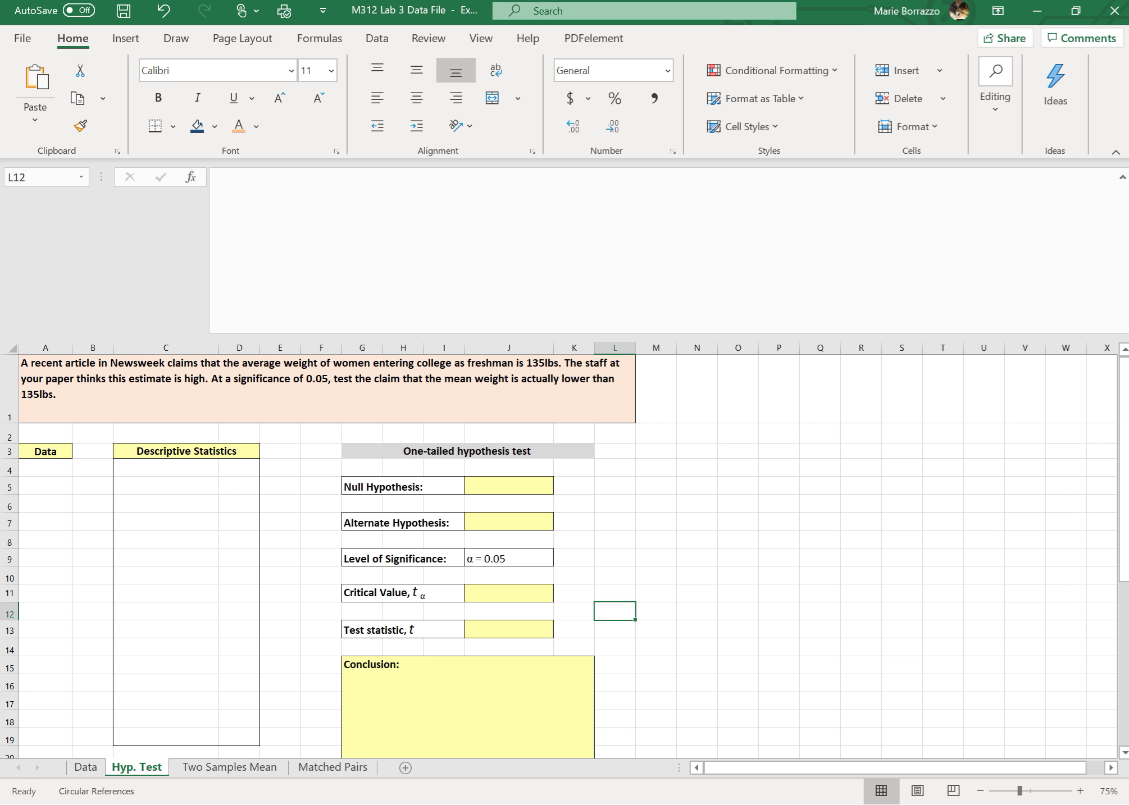
left_click(509, 486)
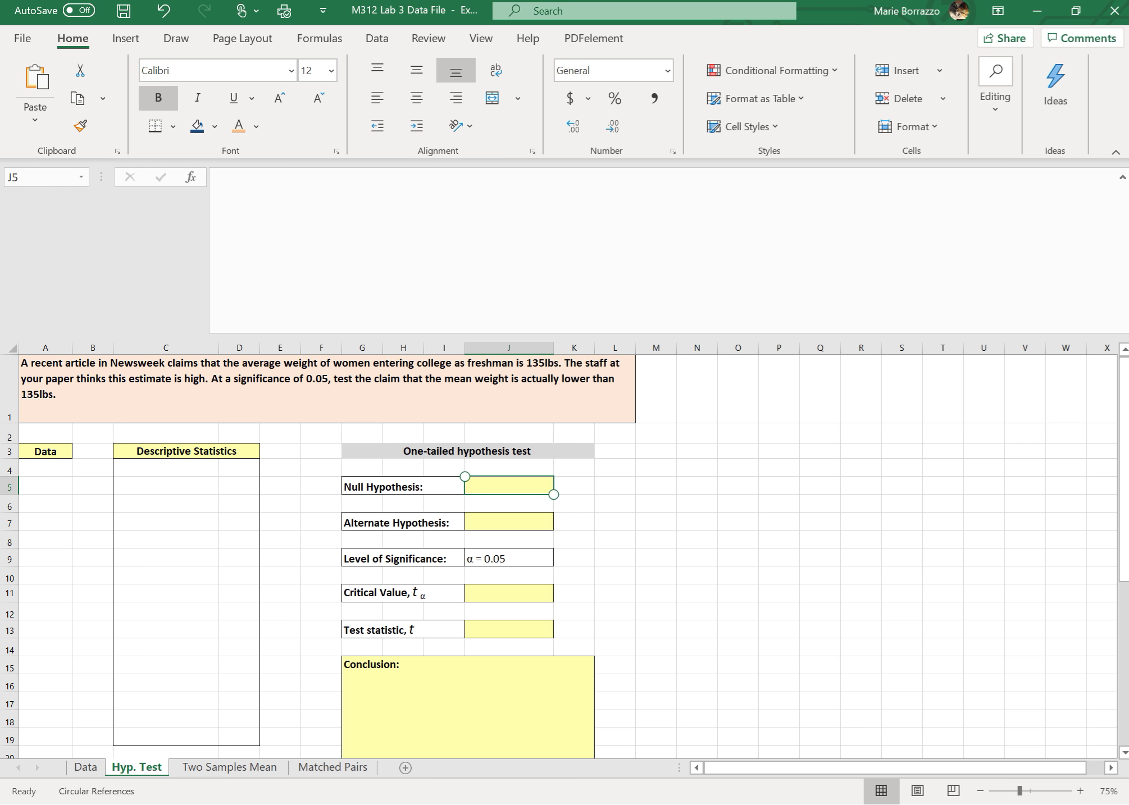
type("mu")
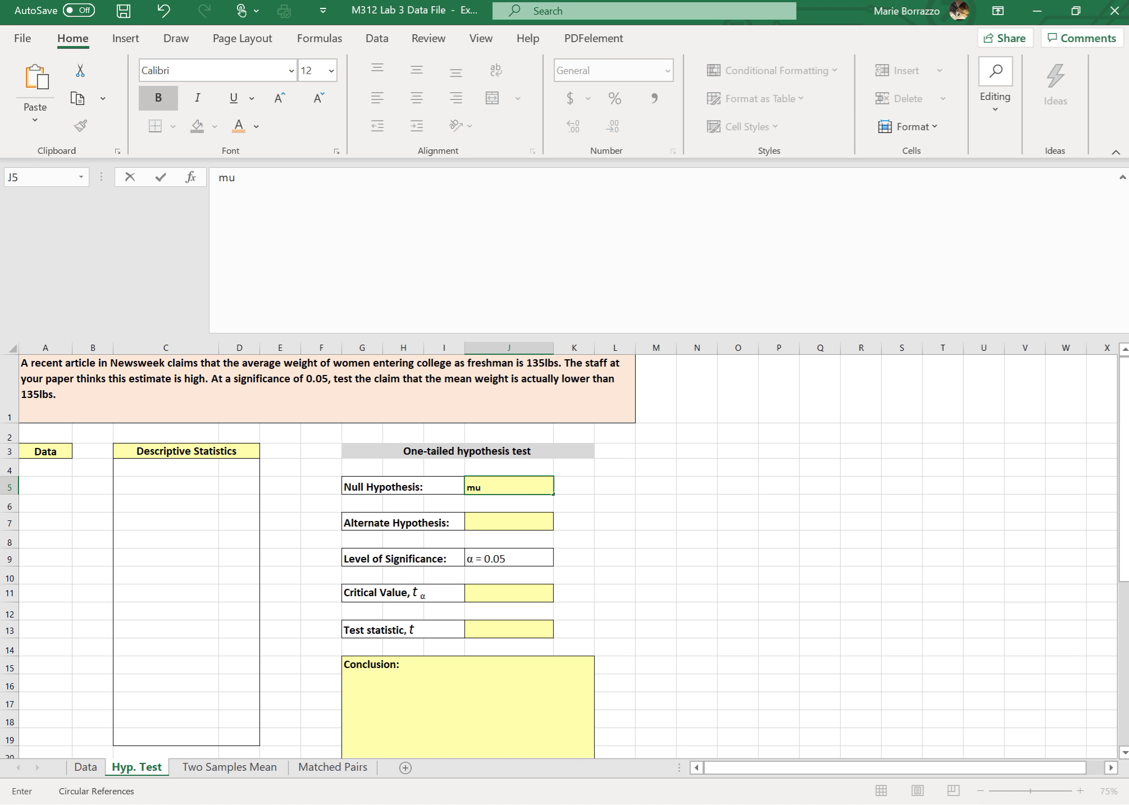
type(" =")
left_click(280, 486)
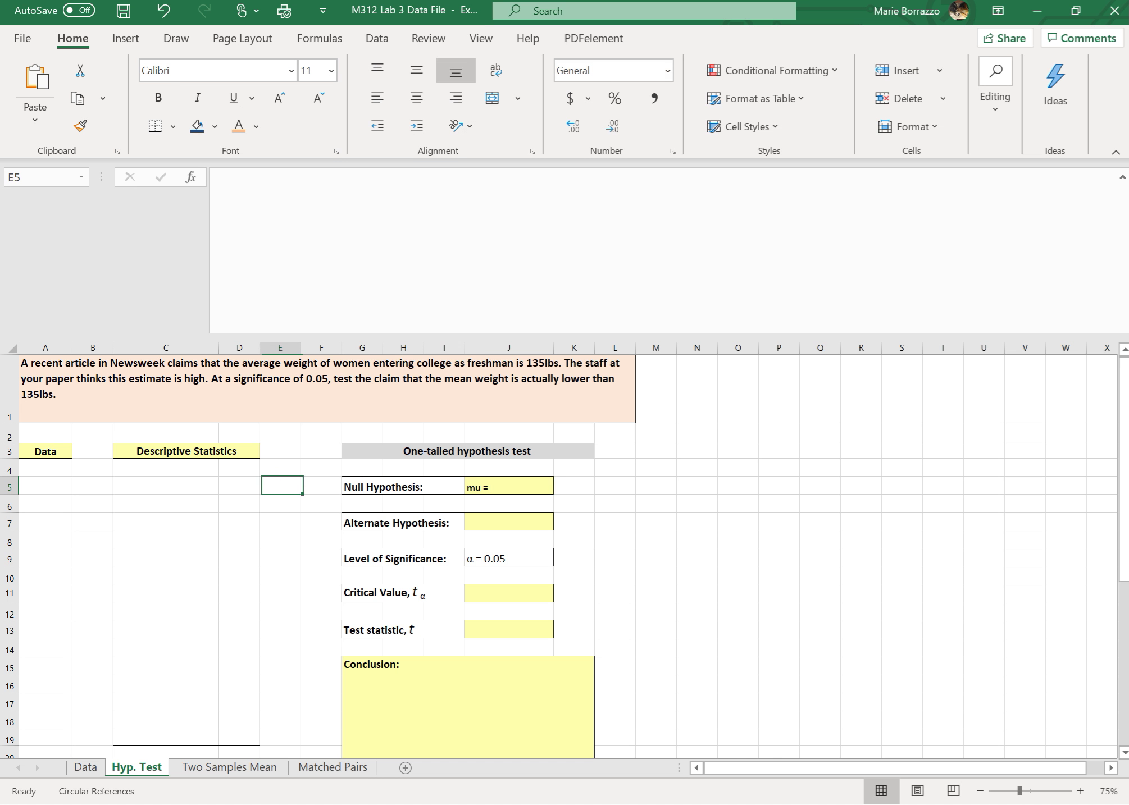
key("Right")
key("Right")
key("Right")
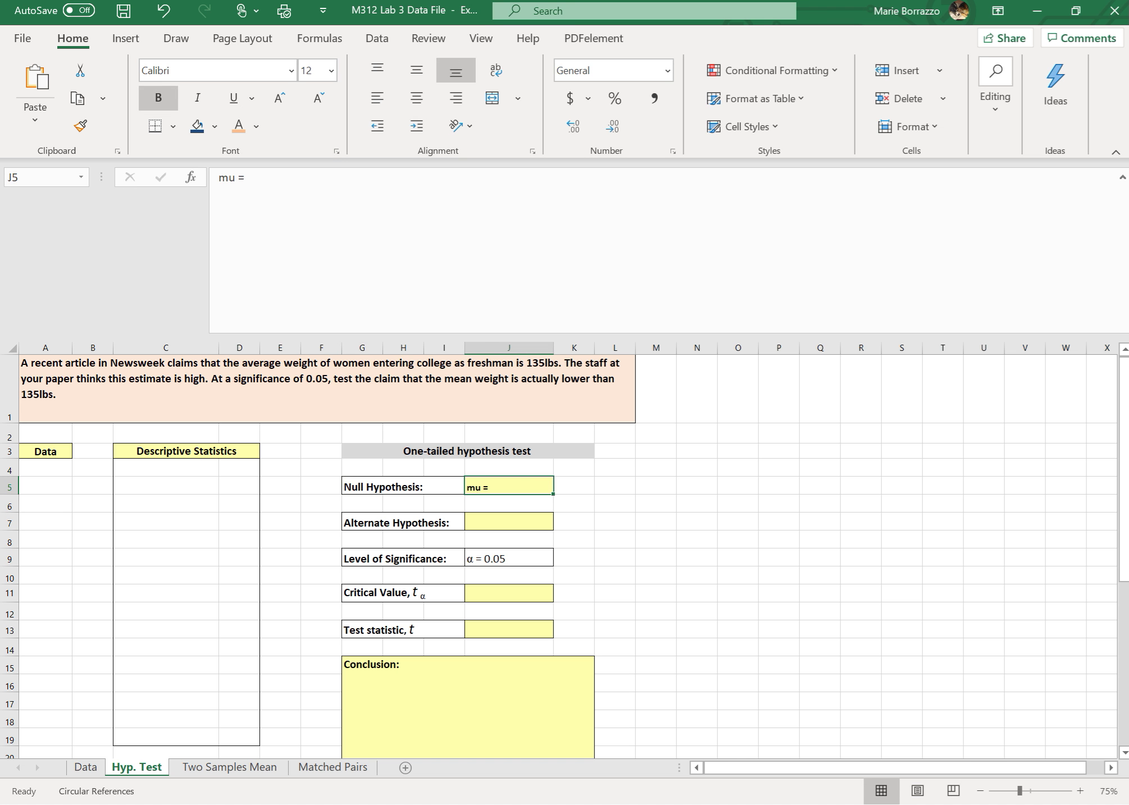
type("u=")
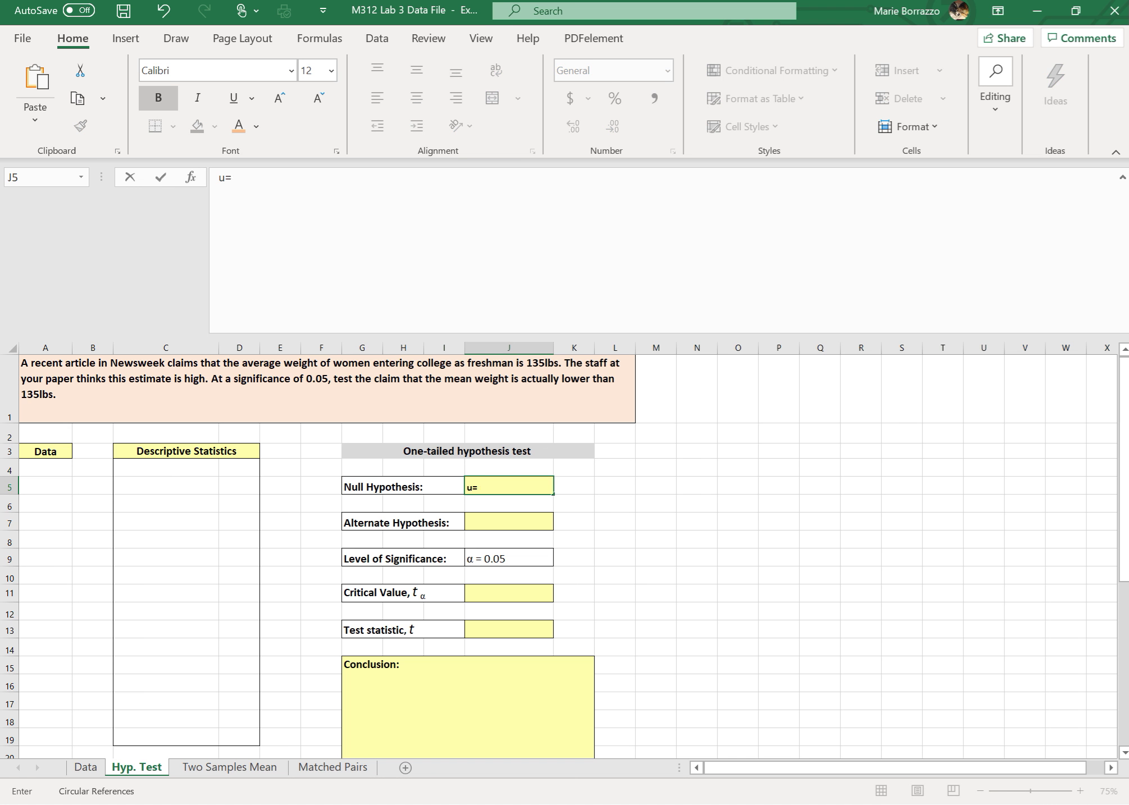
type("135")
Enter u<135 as the alternate hypothesis in cell J7
left_click(508, 522)
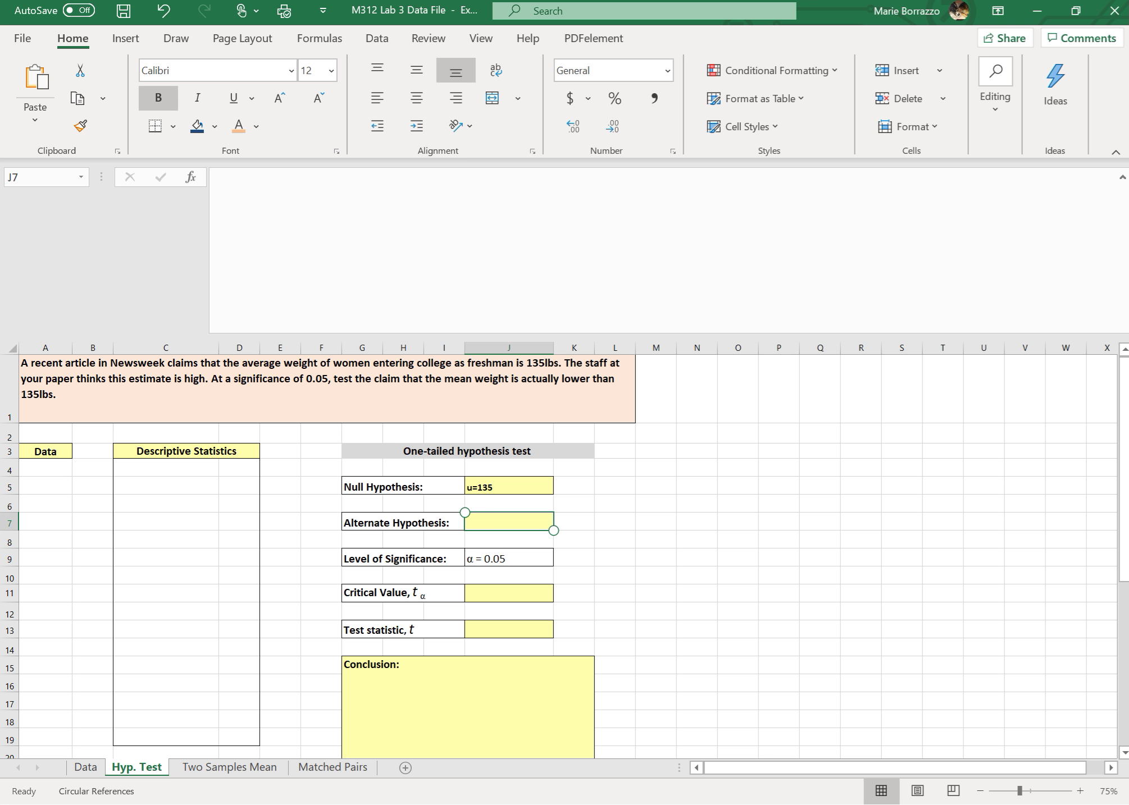
type("u,")
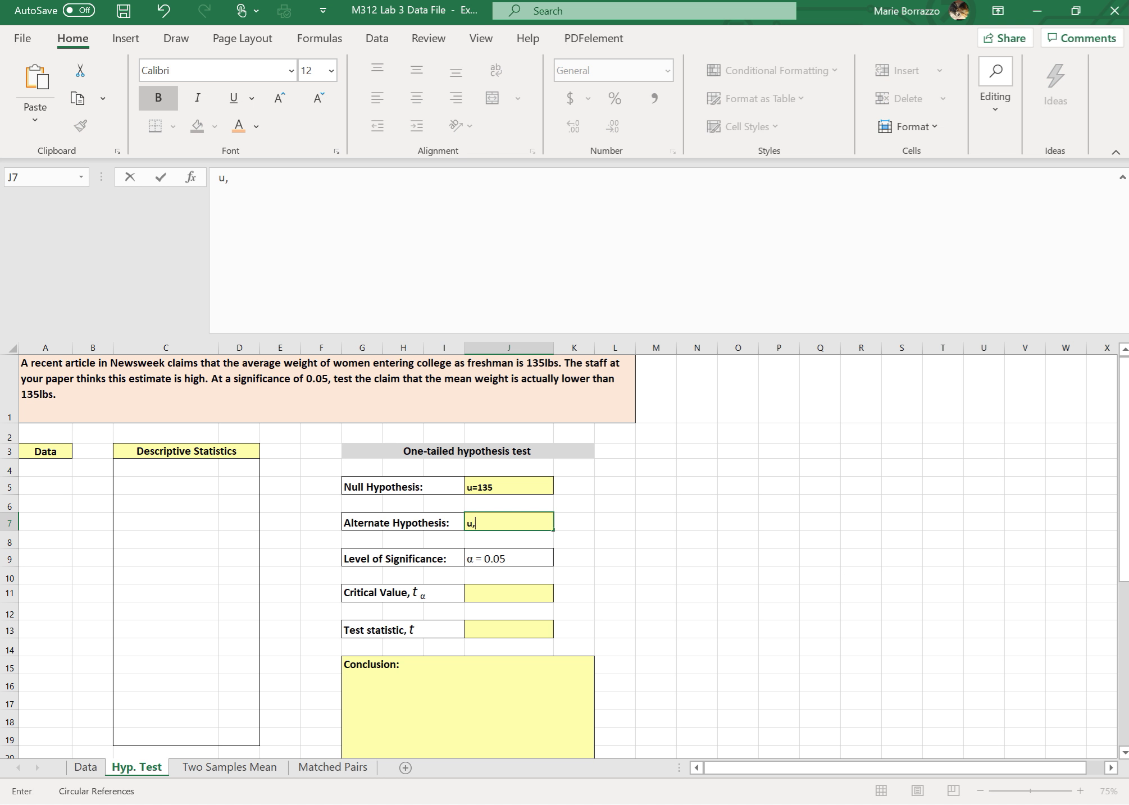
key("BackSpace")
type("<135")
Try to copy the female September weights in B6:B40 on the Data sheet
left_click(86, 769)
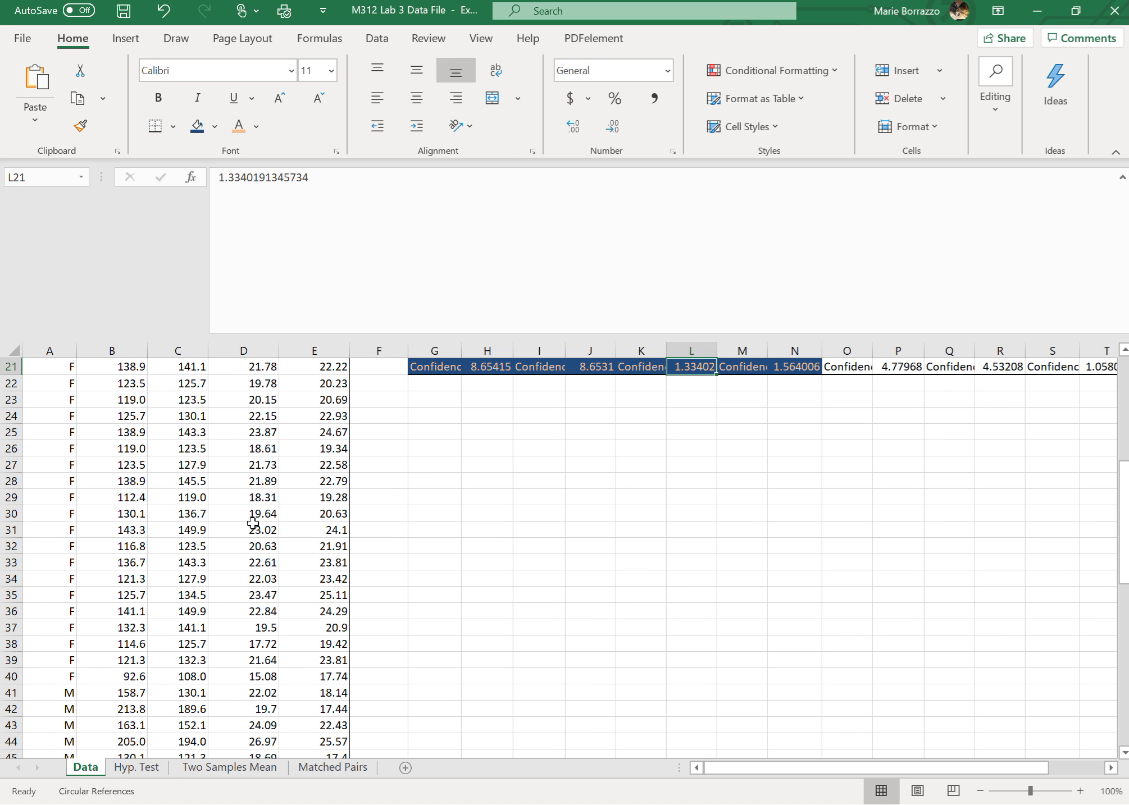
scroll(253, 523, "up", 7)
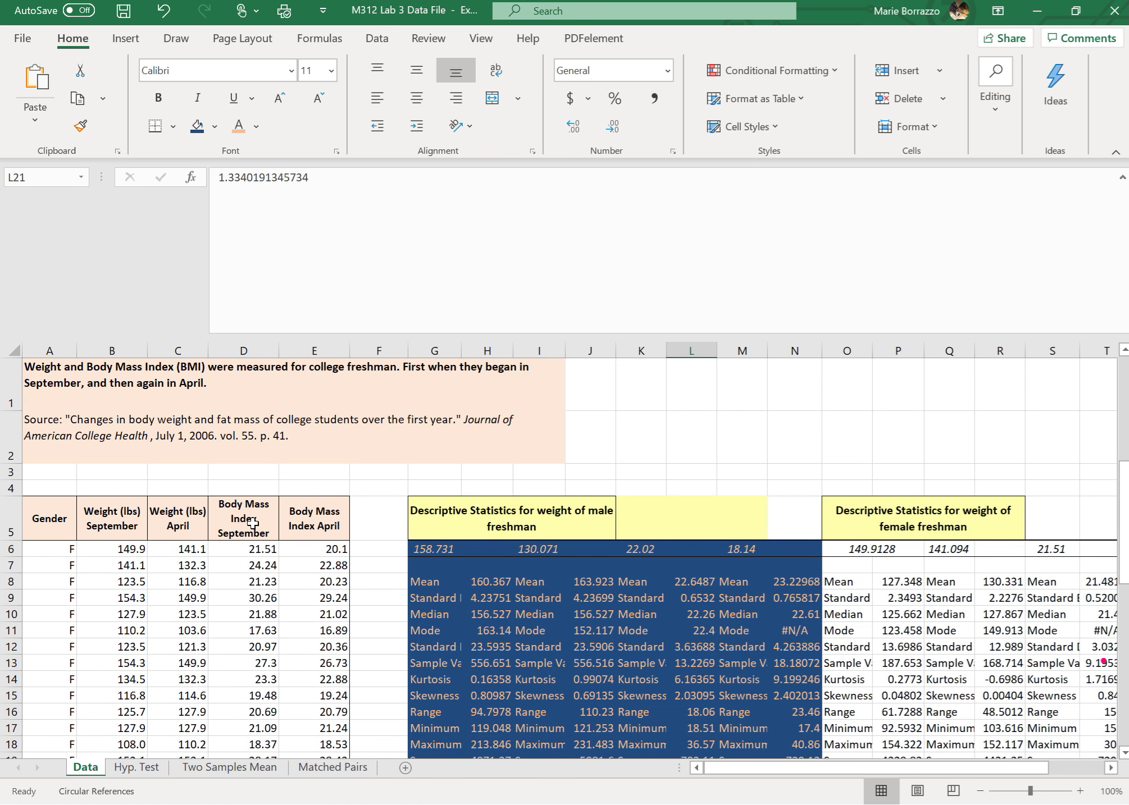
scroll(253, 524, "down", 1)
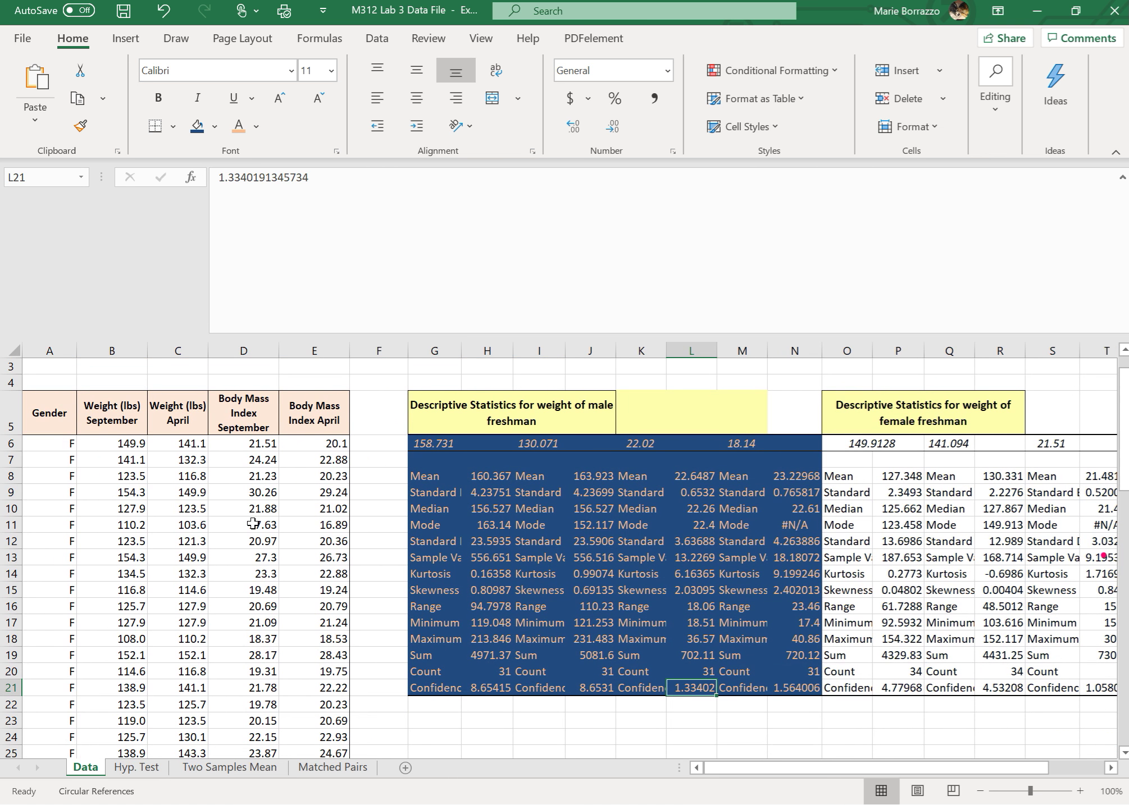
left_click_drag(117, 444, 102, 263)
left_click(116, 463)
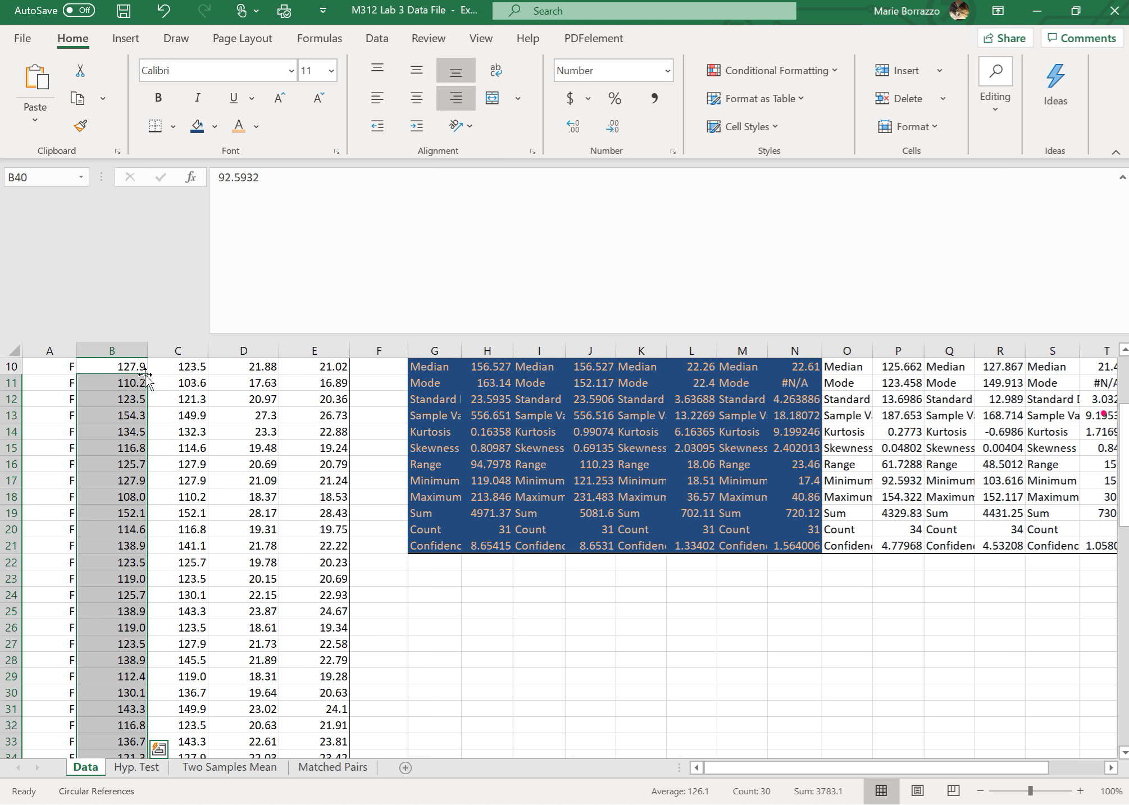
left_click(123, 456)
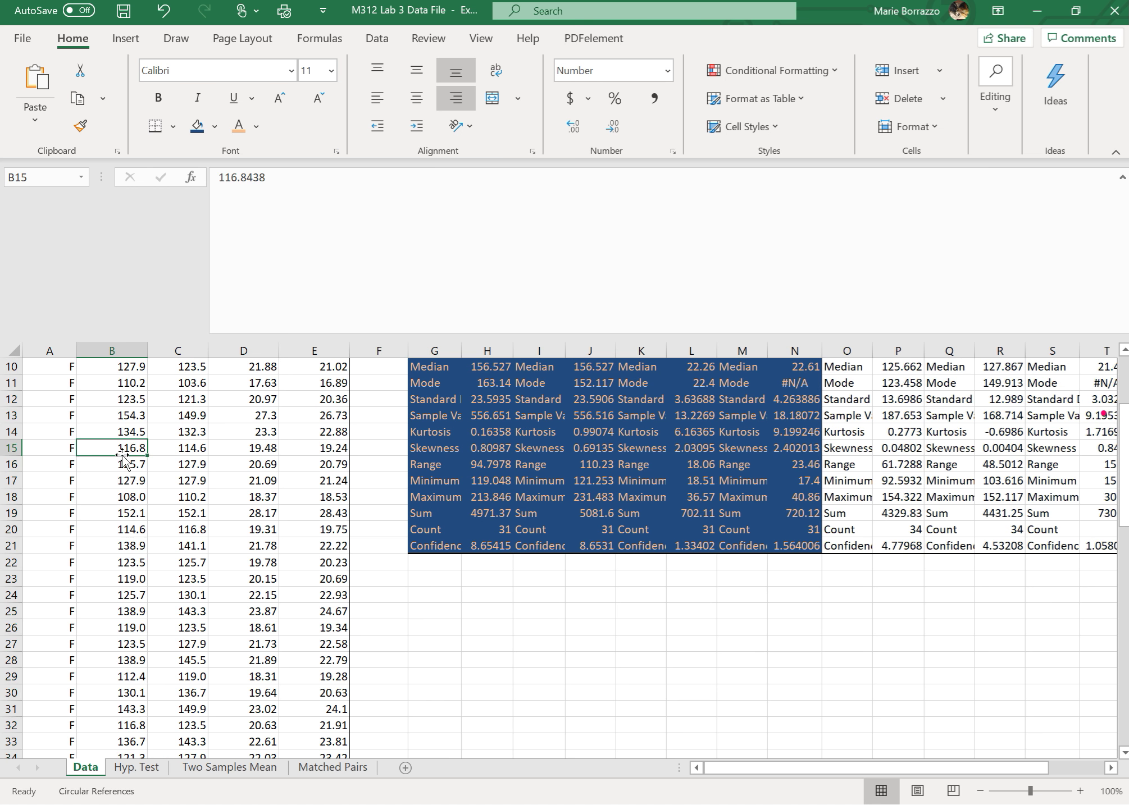
key("Up")
key("ctrl+Up")
key("ctrl+Home")
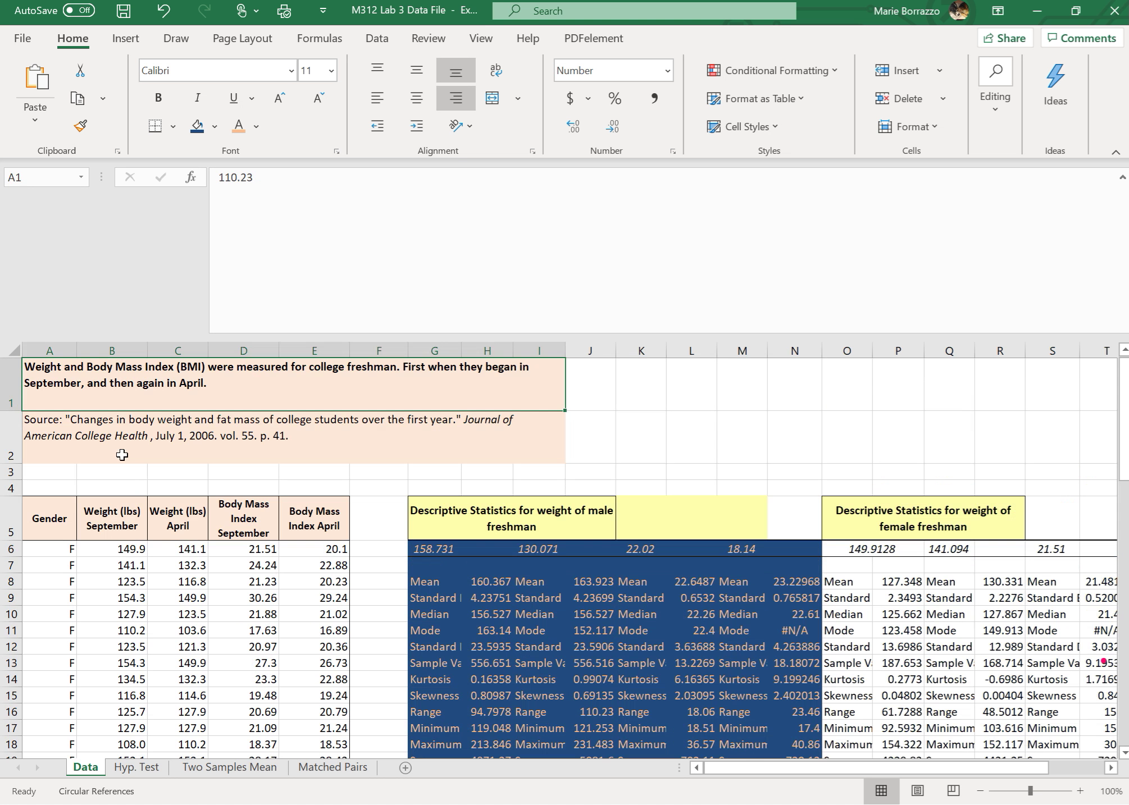
mouse_move(97, 550)
left_mouse_down()
mouse_move(107, 750)
mouse_move(123, 793)
mouse_move(138, 676)
mouse_move(120, 439)
mouse_move(147, 456)
mouse_move(140, 442)
left_mouse_up()
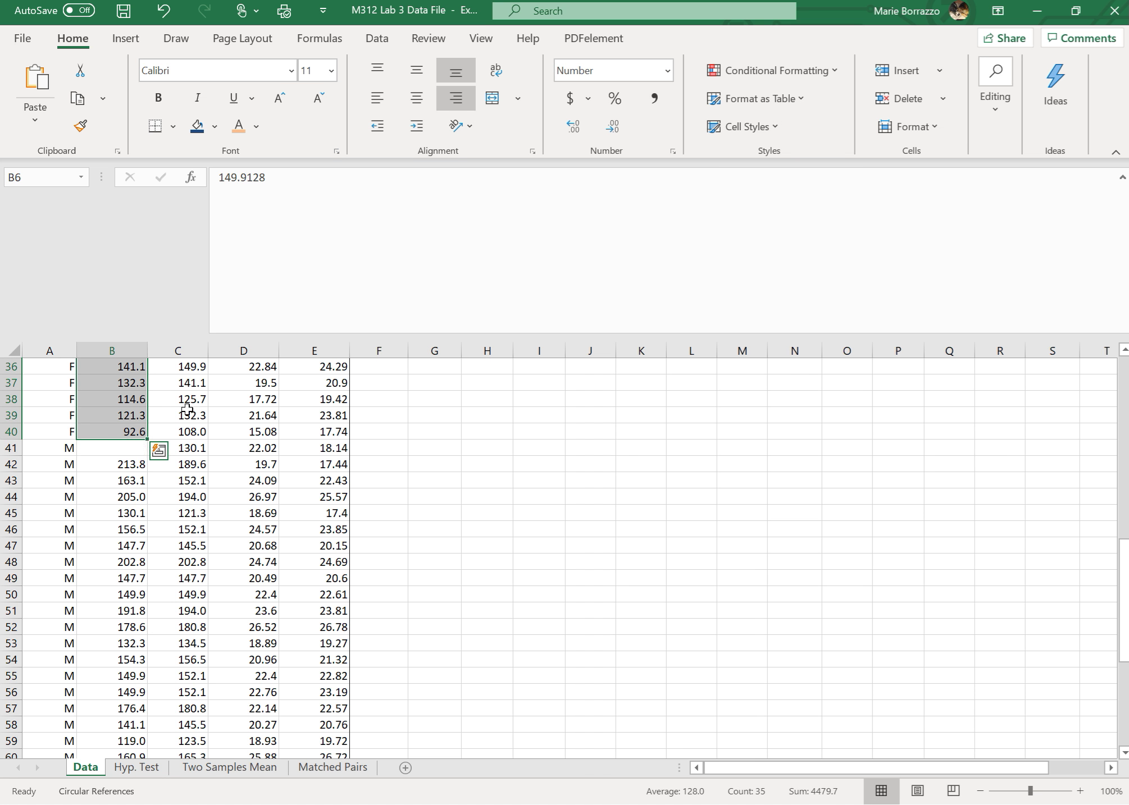
key("ctrl+c")
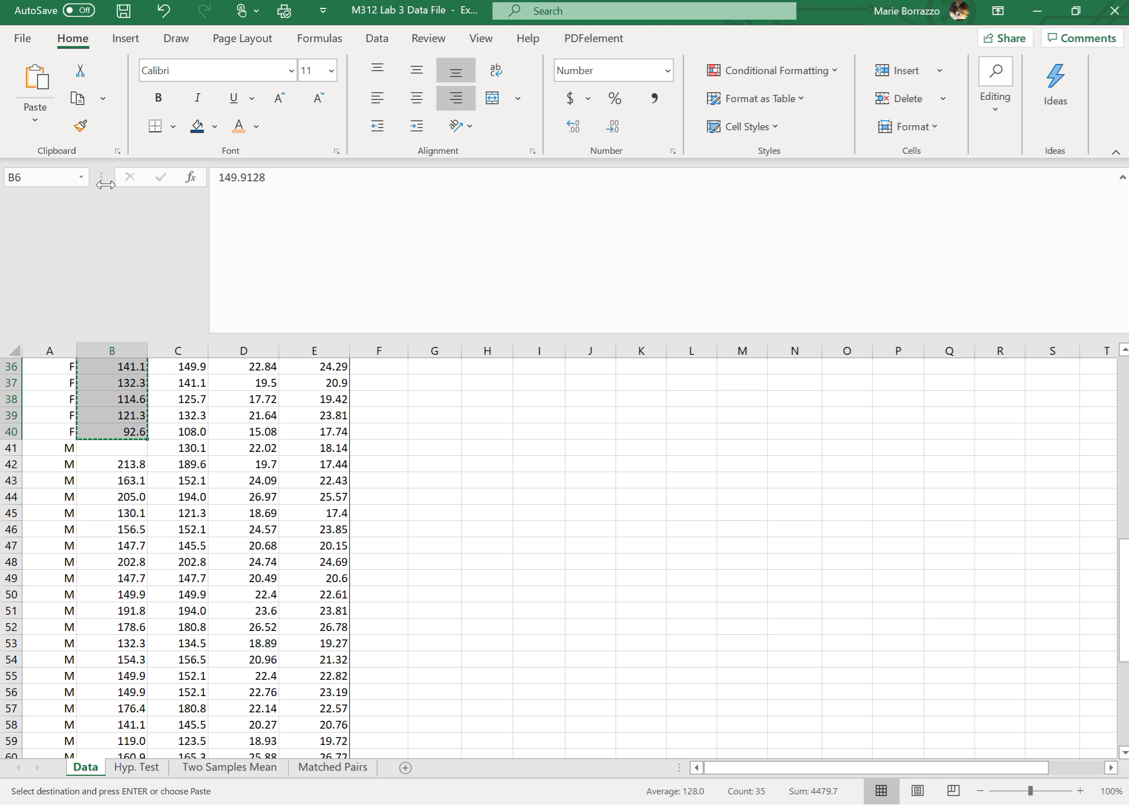
Undo the accidental change to cell B41, cancel the pending copy and return to the Hyp. Test sheet
left_click(163, 12)
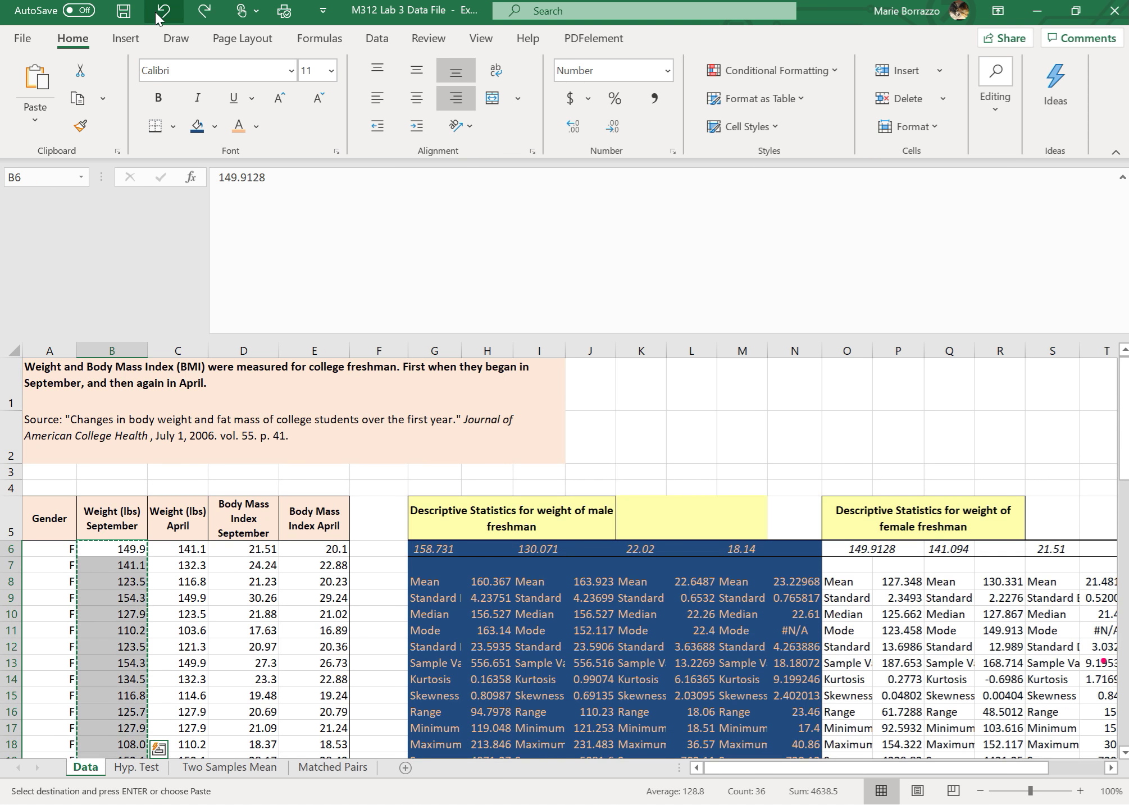
left_click(162, 12)
left_click(136, 768)
scroll(562, 556, "down", 8)
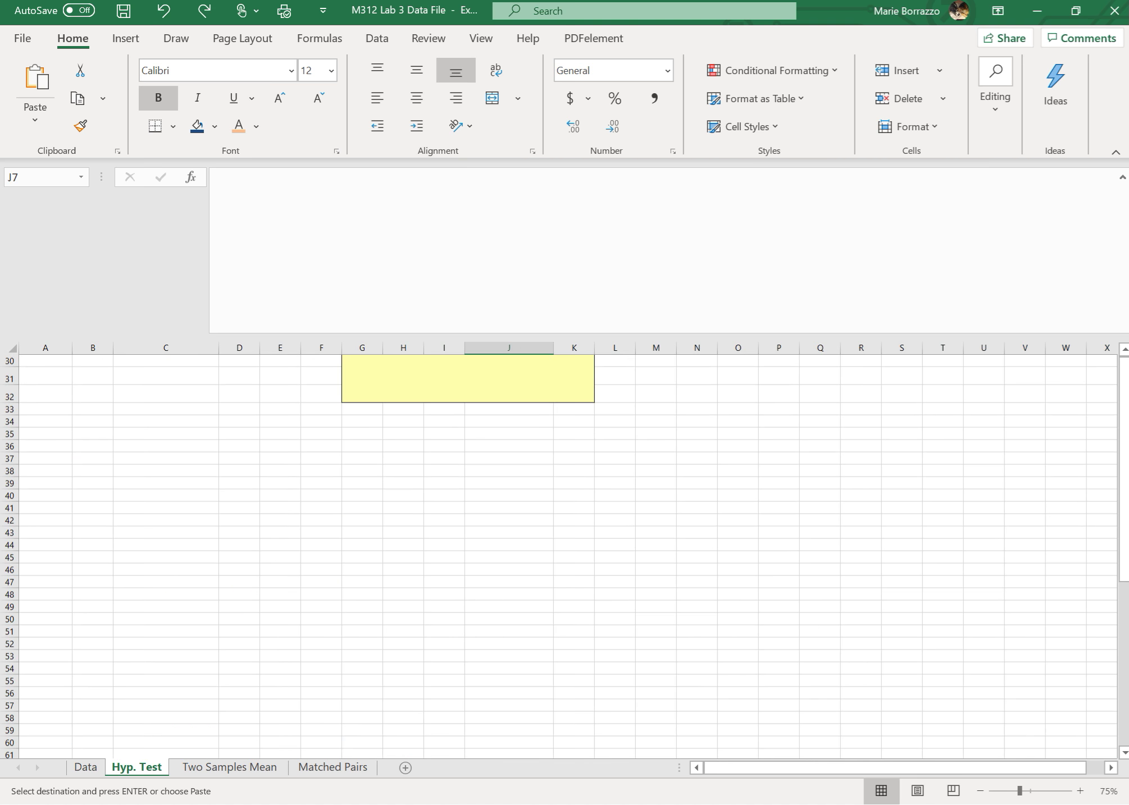
key("ctrl+Page_Up")
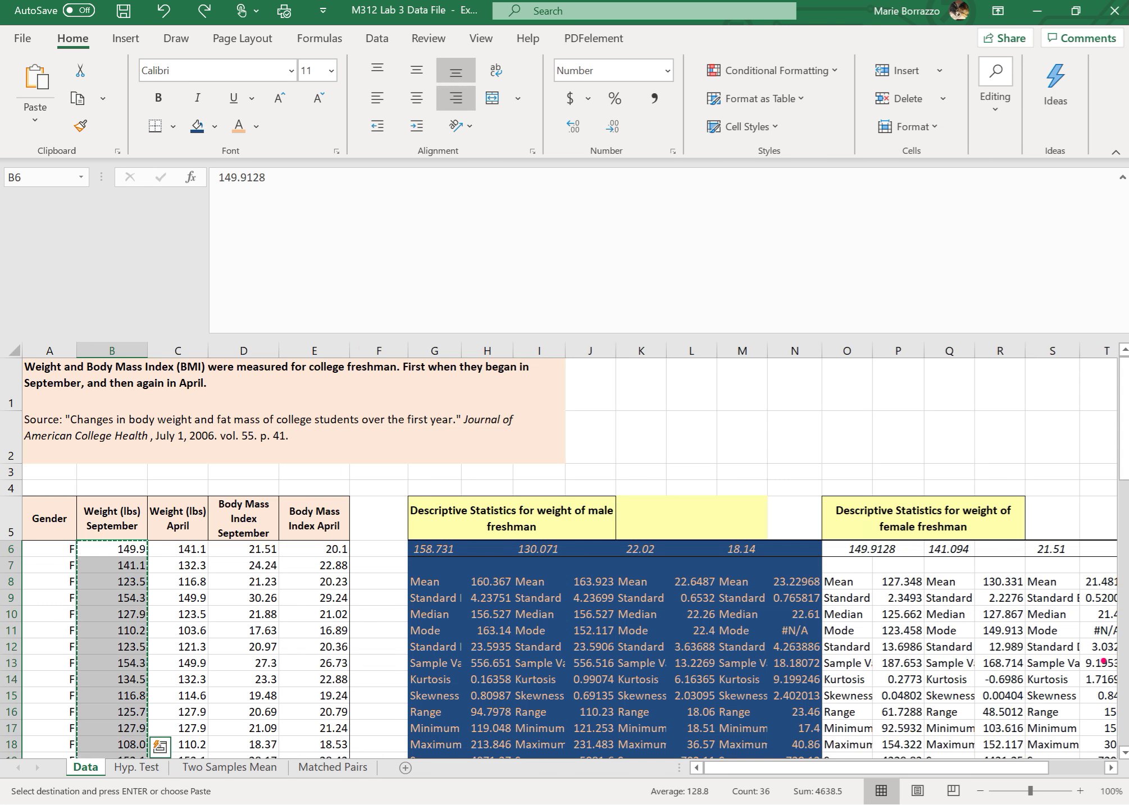
scroll(561, 557, "down", 4)
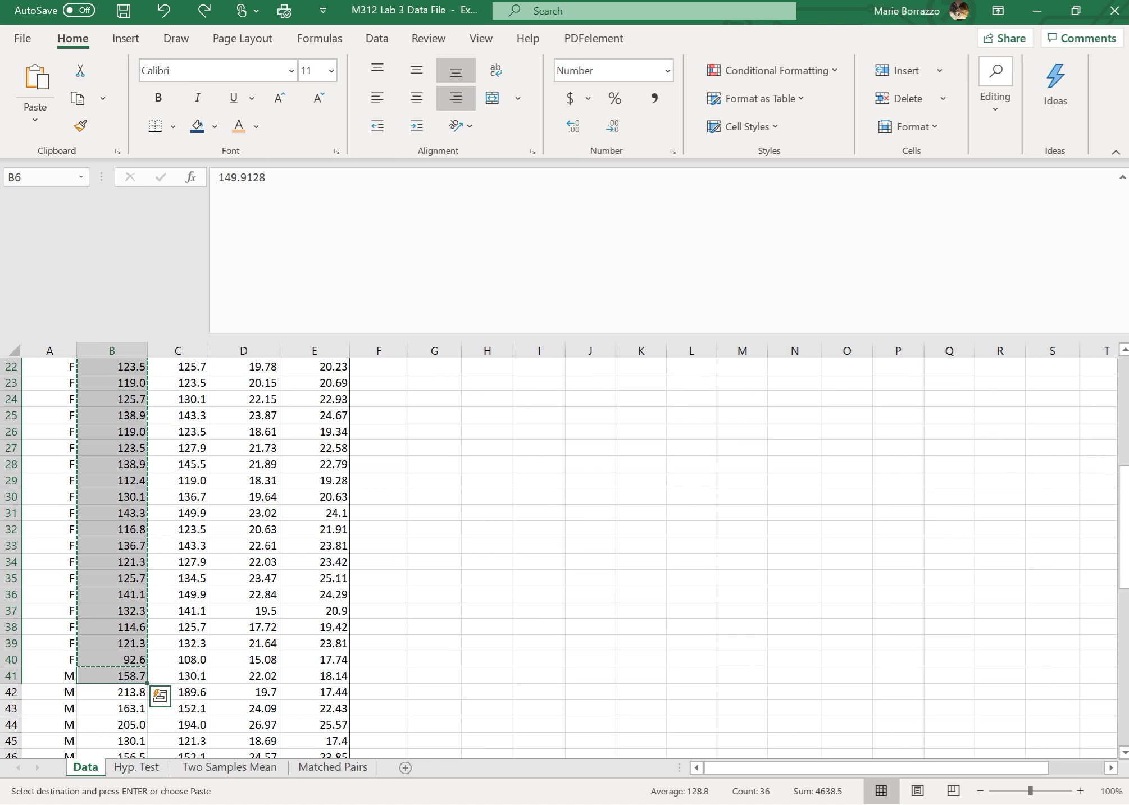
key("Escape")
scroll(562, 556, "up", 7)
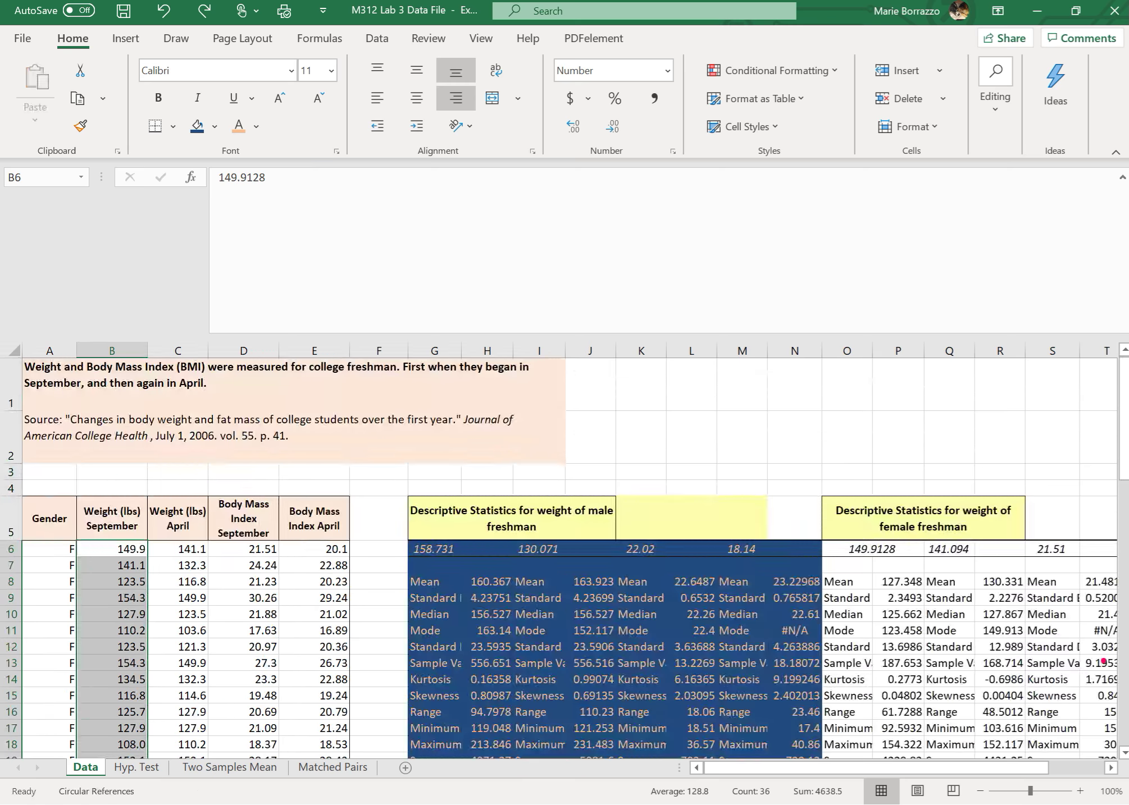
key("ctrl+Page_Down")
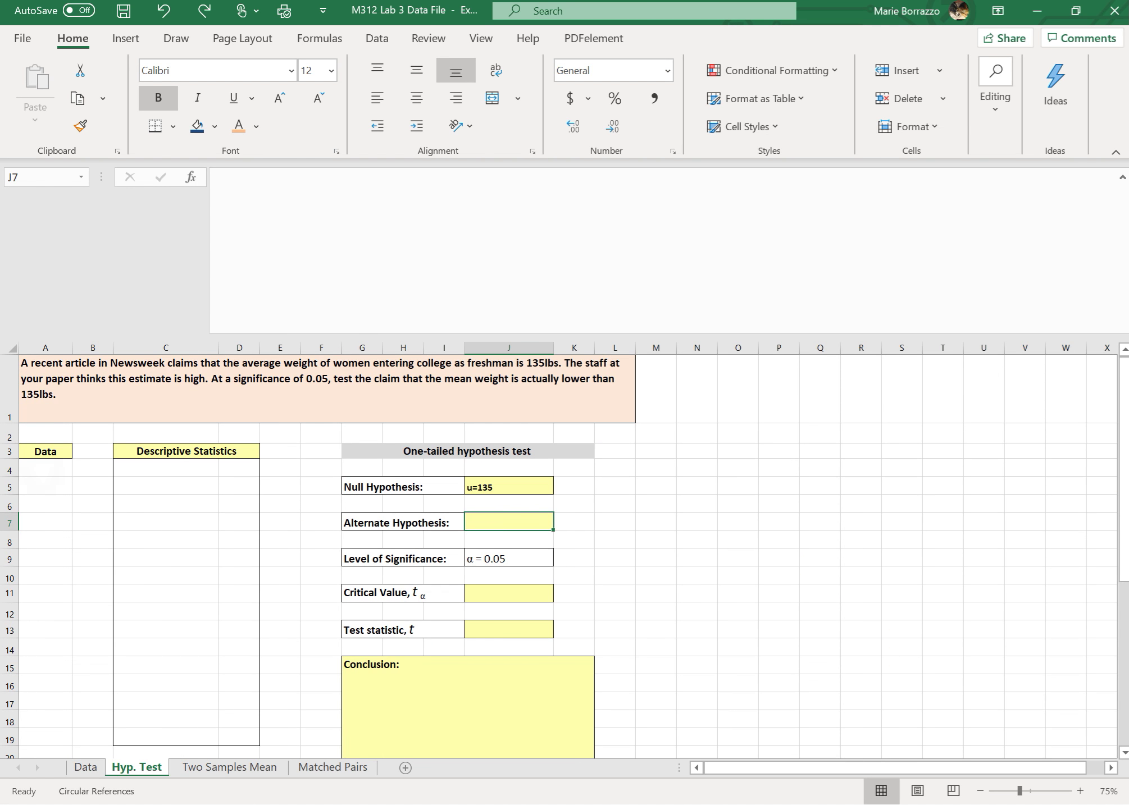
Copy the female September weights B6:B40 from the Data sheet into the Hyp. Test sheet, starting at cell A4
left_click(46, 467)
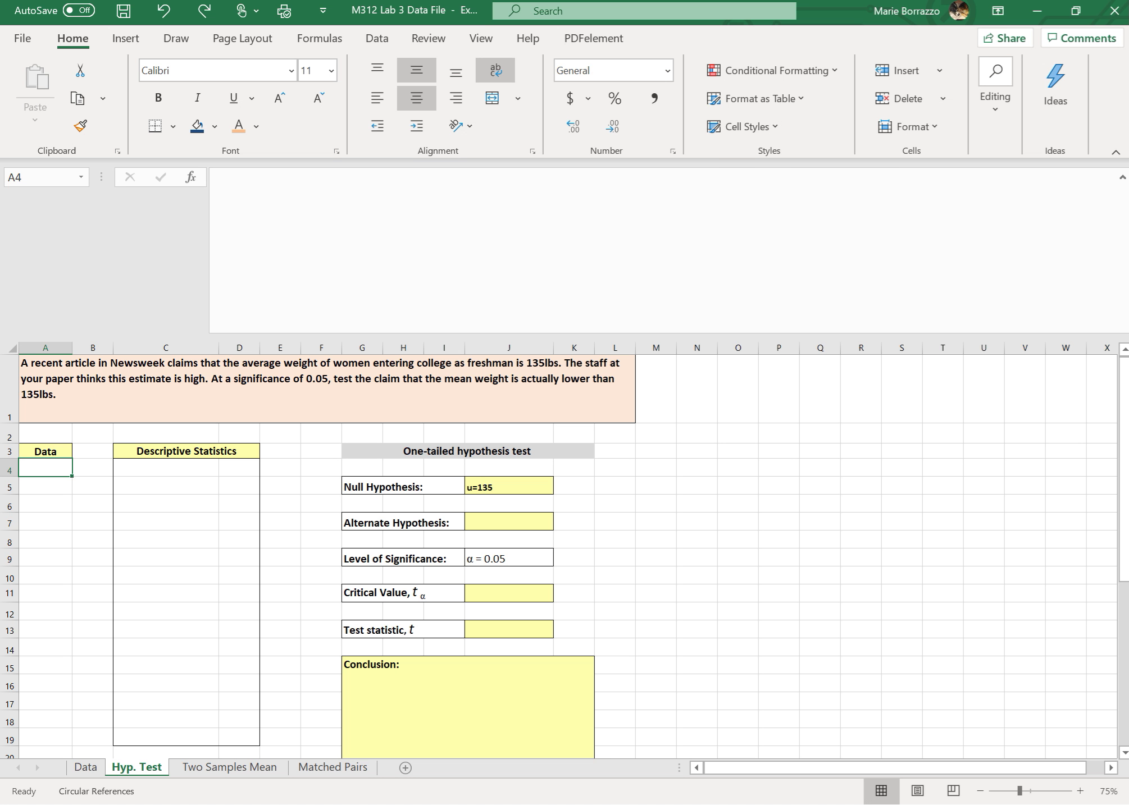
left_click(96, 769)
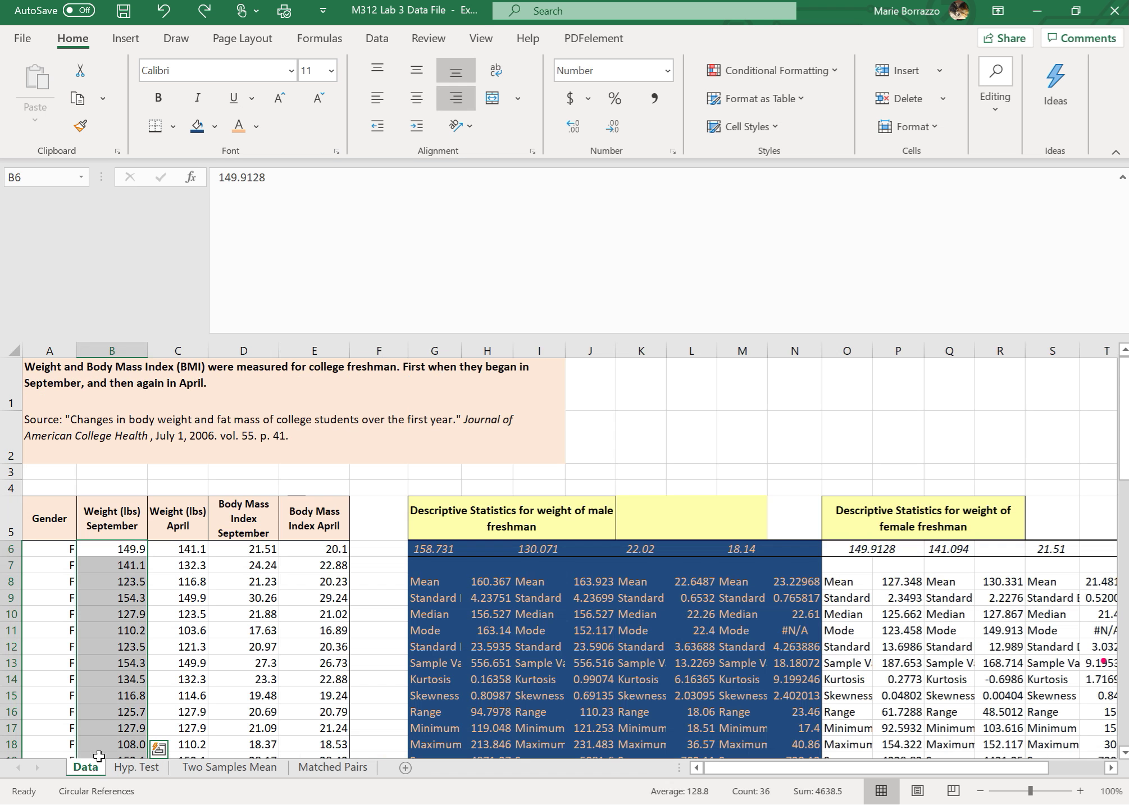
left_click(105, 549)
left_click_drag(105, 549, 125, 643)
key("ctrl+c")
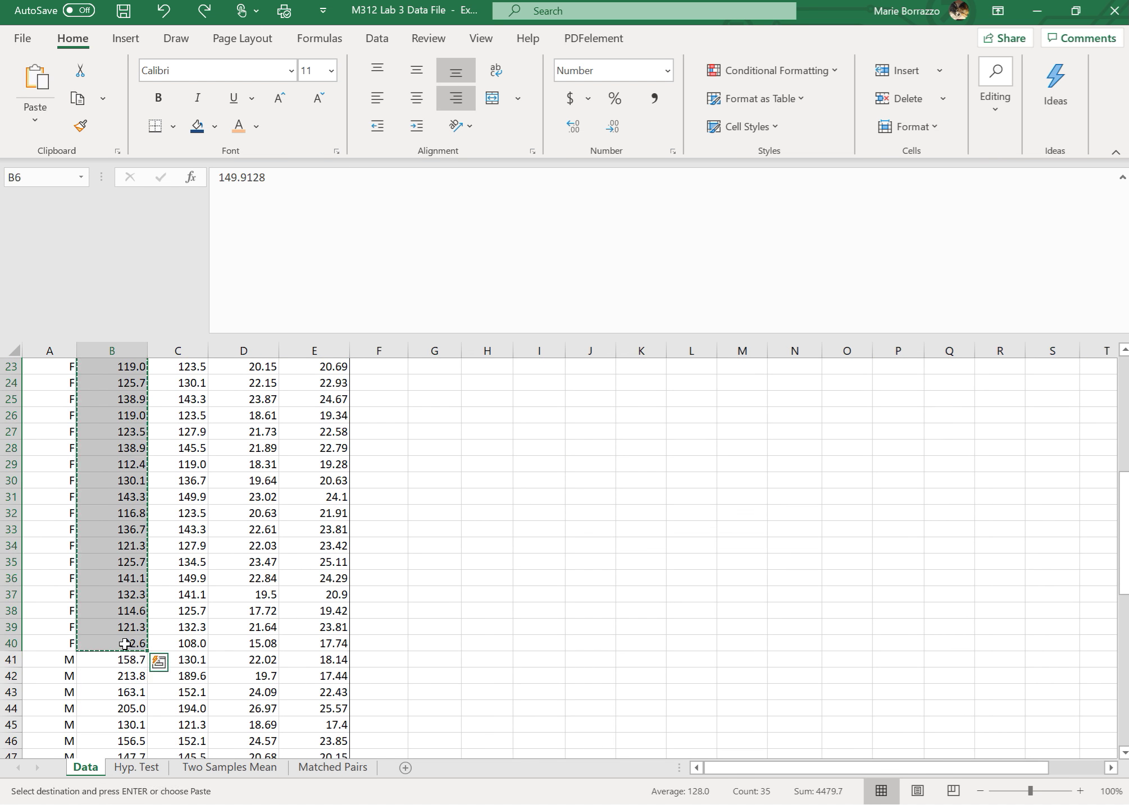
left_click(137, 769)
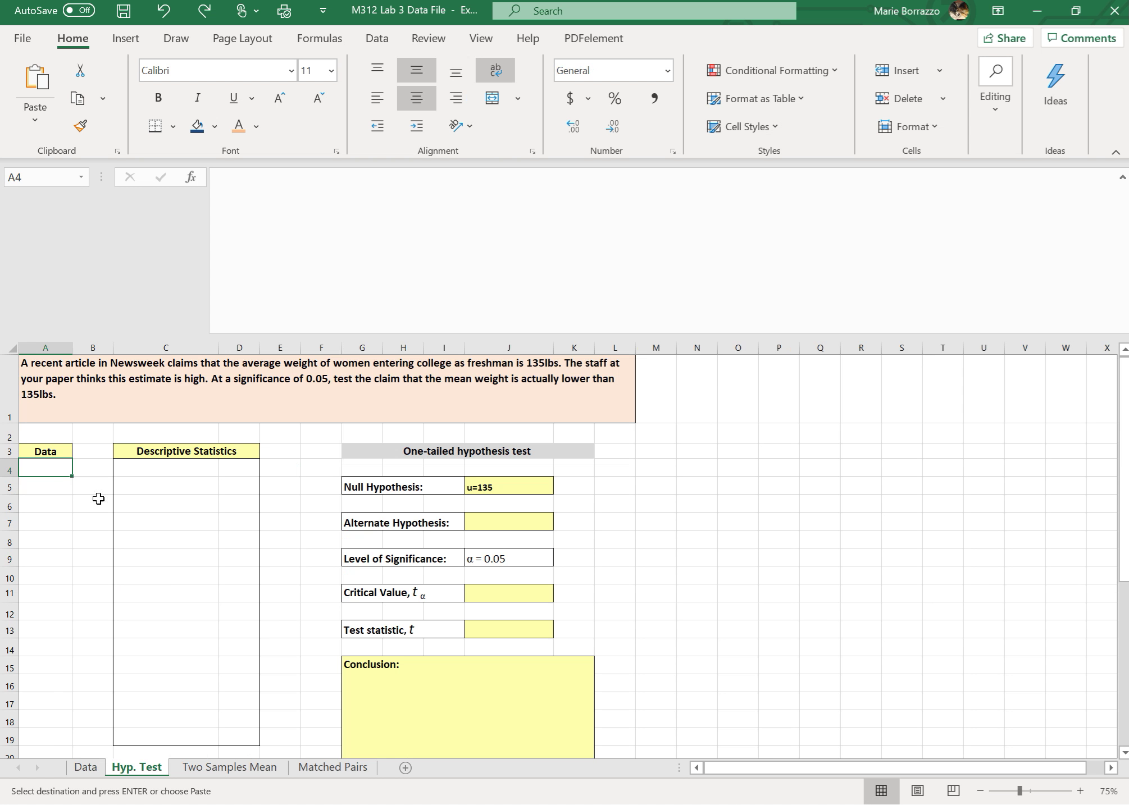
key("ctrl+v")
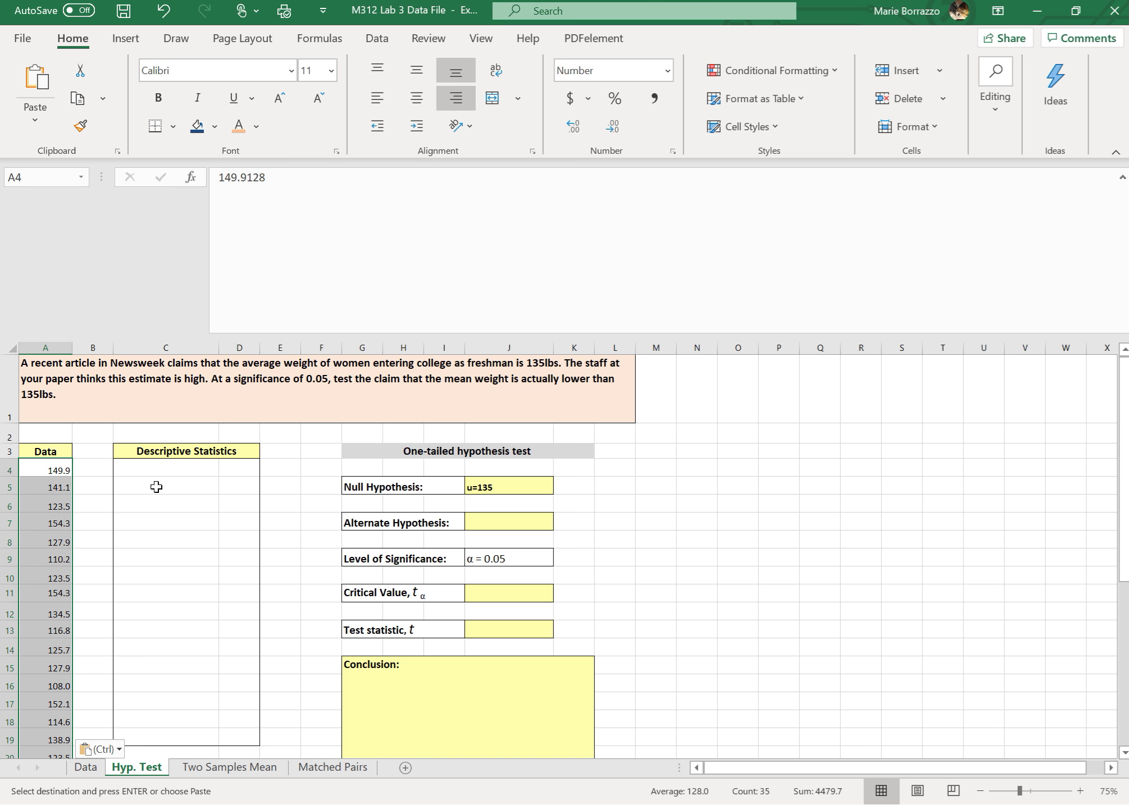
Enter u<135 as the alternate hypothesis in cell J7 of the Hyp. Test sheet
left_click(140, 469)
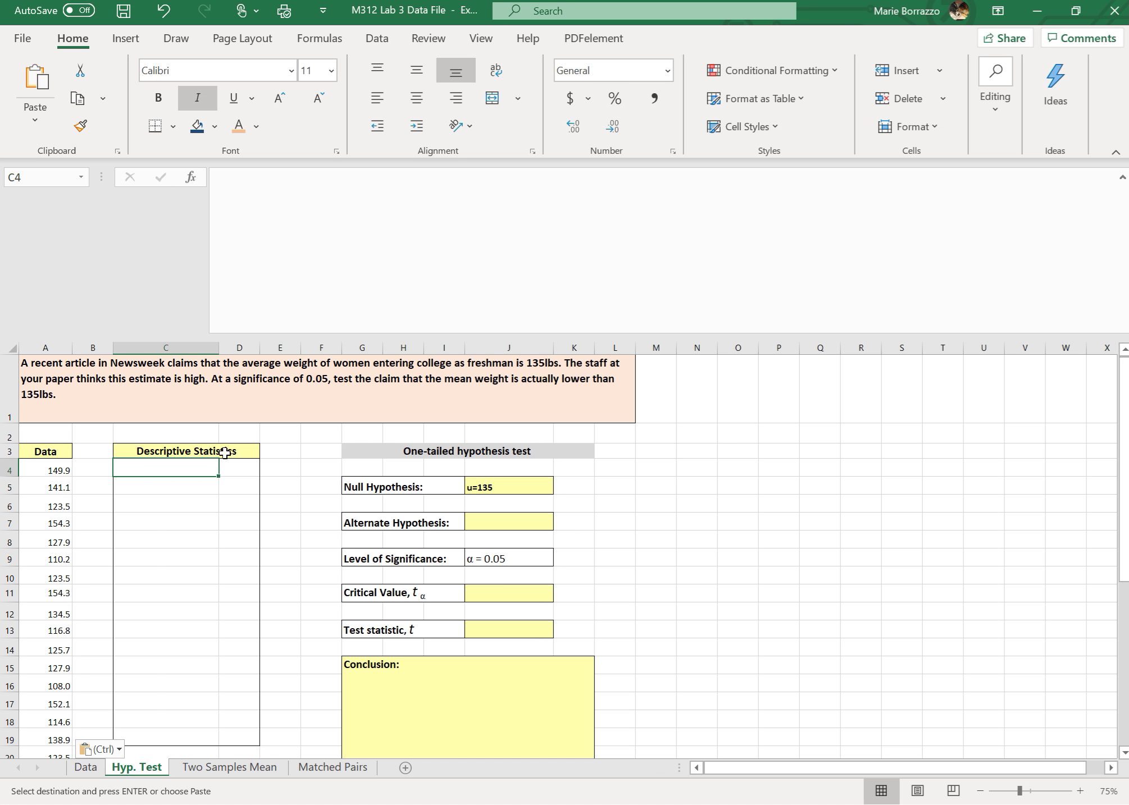
left_click(476, 523)
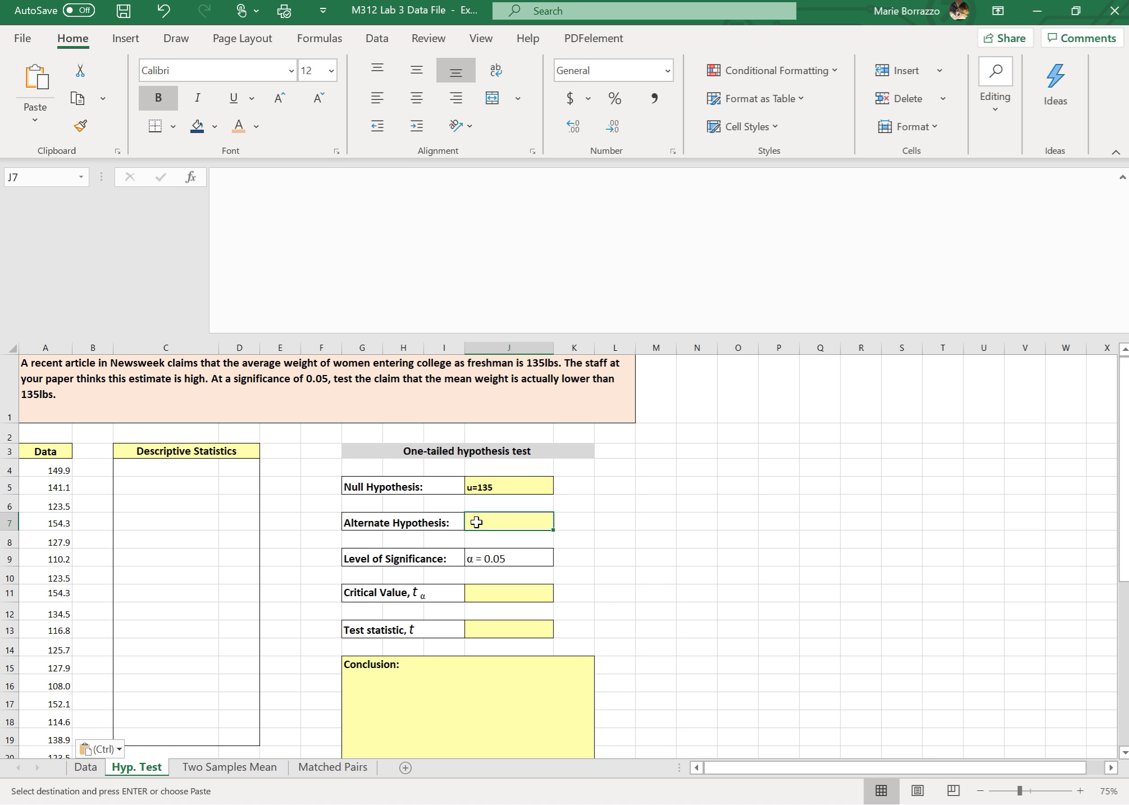
type("u<")
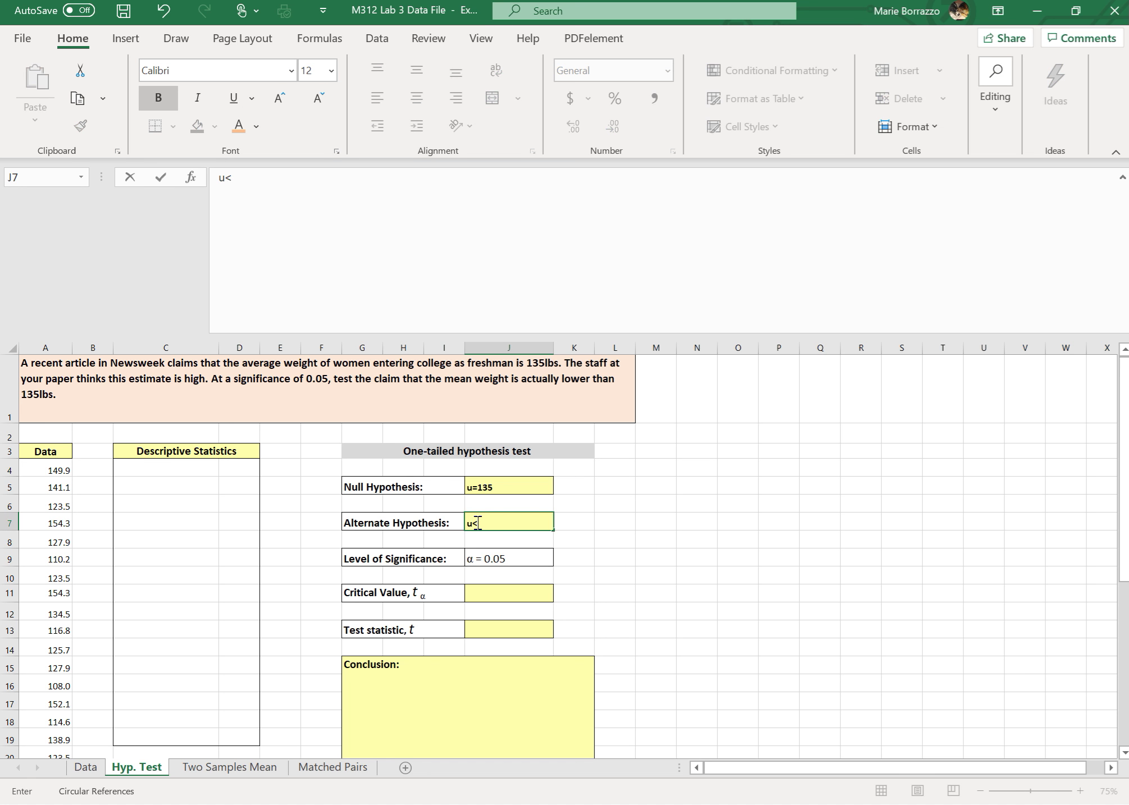
type("135")
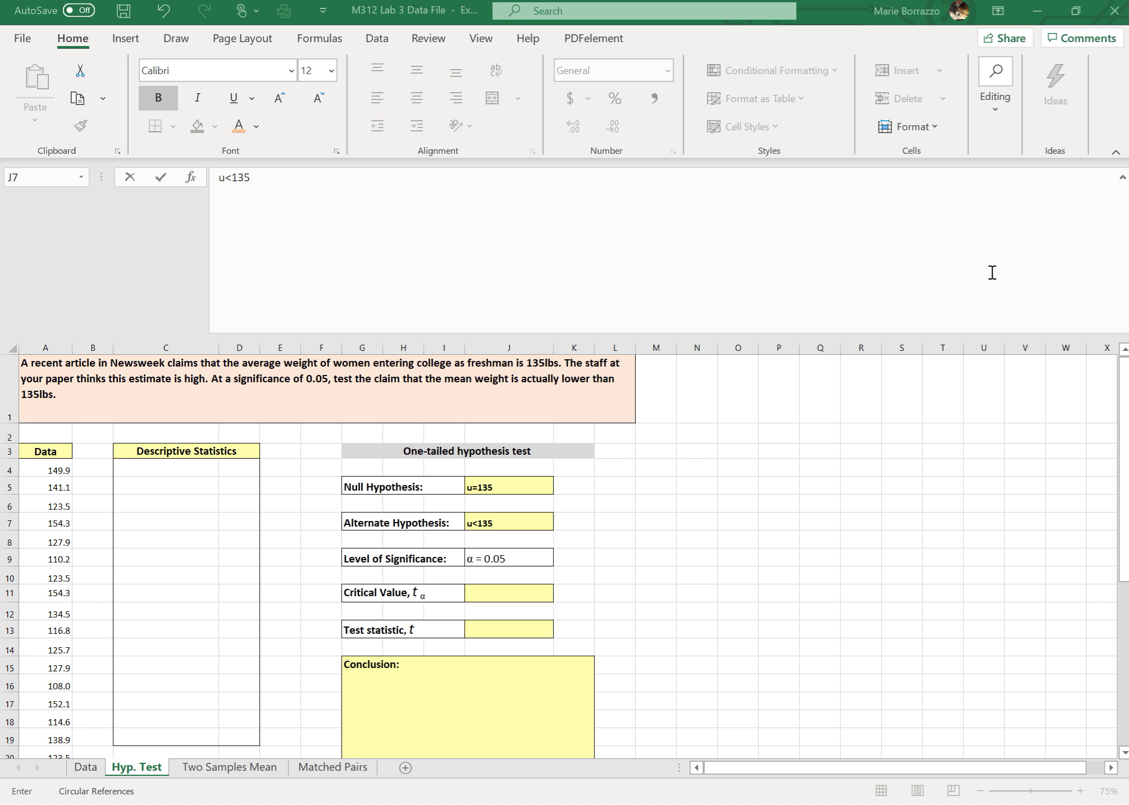
Launch the TI-SmartView calculator emulator
key("super")
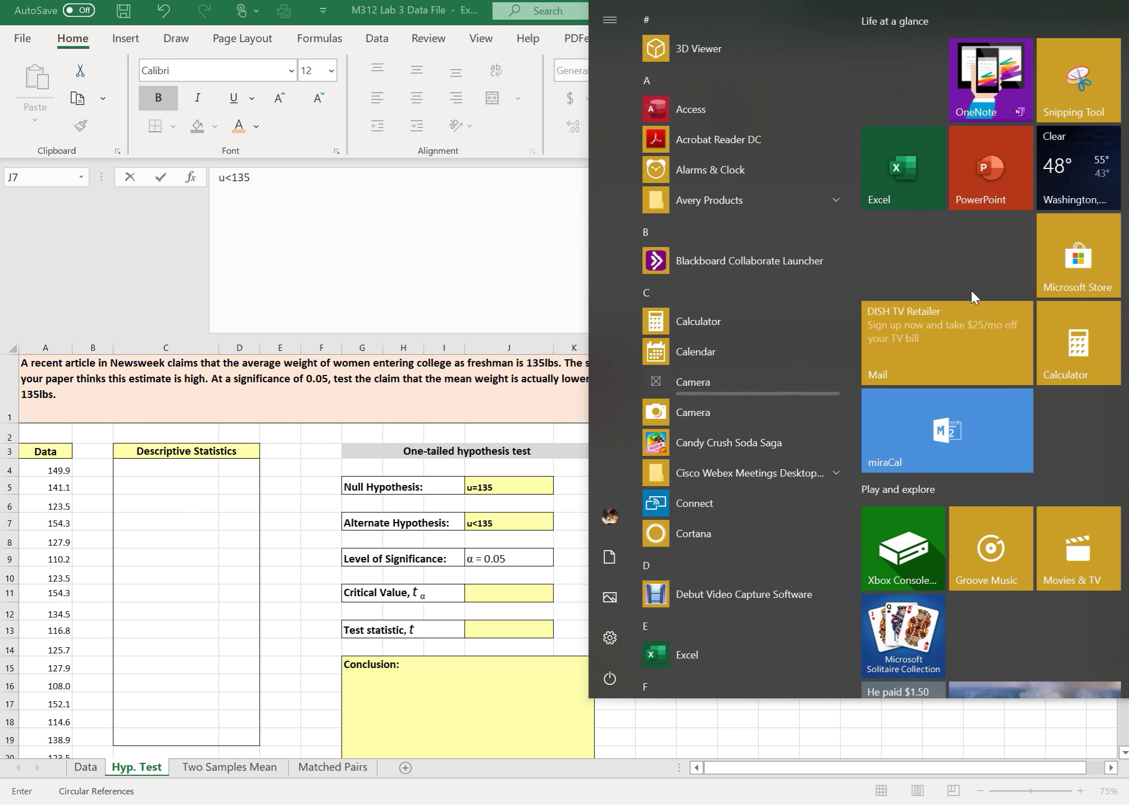
scroll(742, 337, "down", 10)
scroll(741, 348, "down", 5)
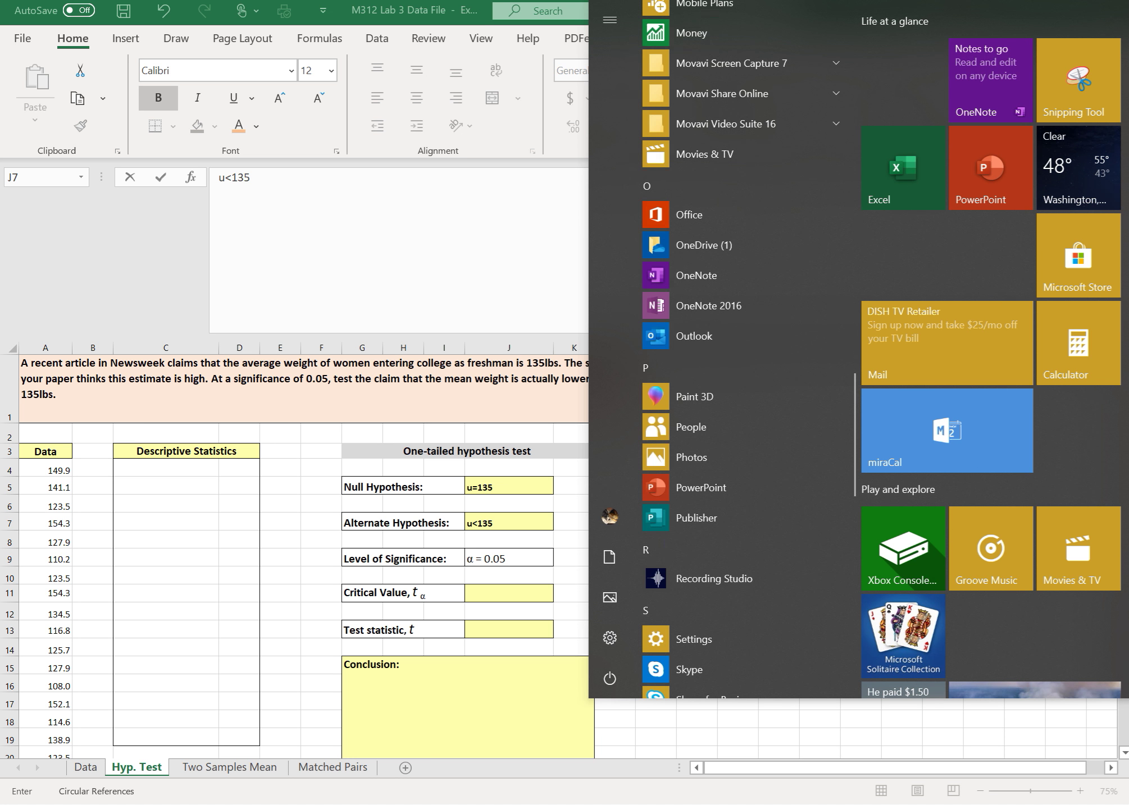
scroll(742, 348, "down", 10)
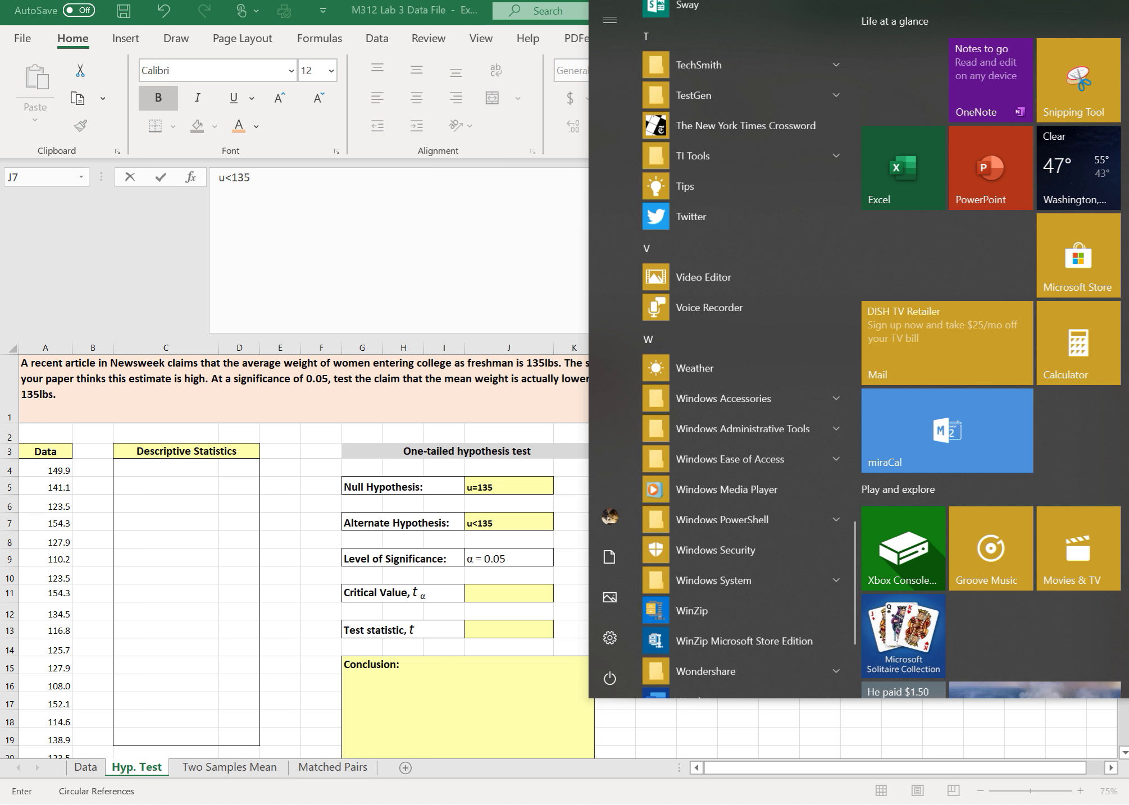
scroll(741, 348, "up", 2)
left_click(694, 276)
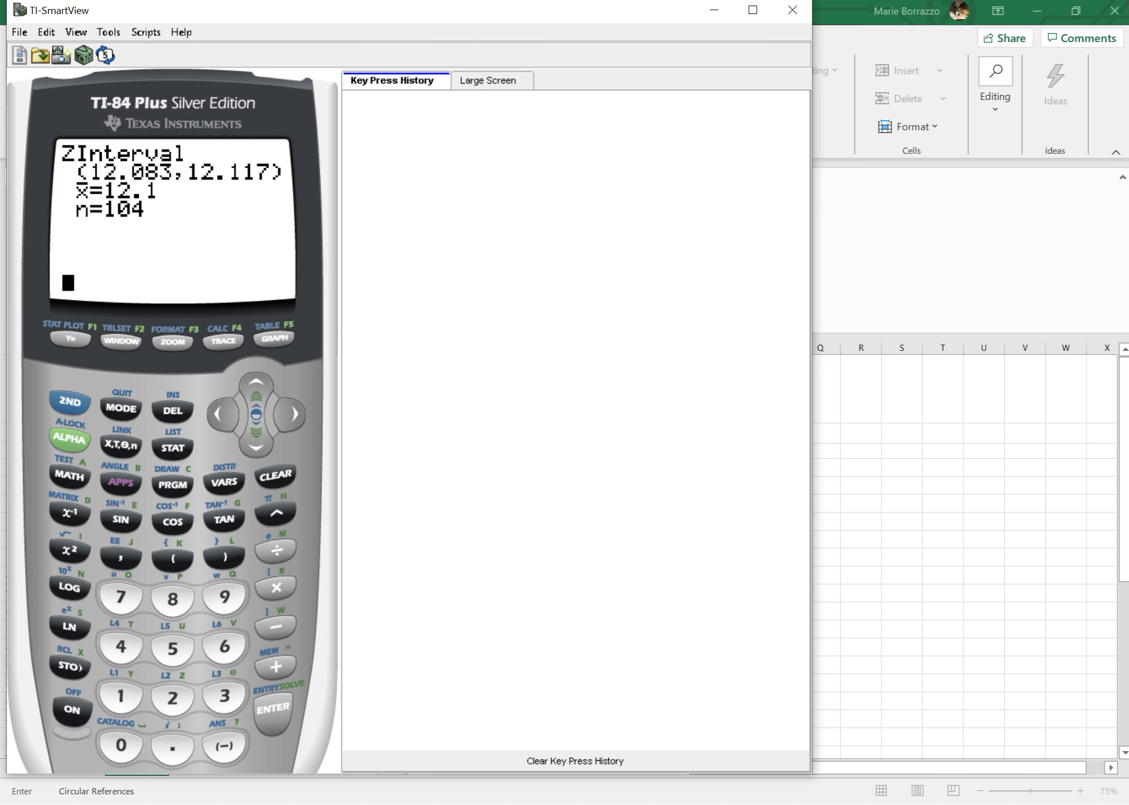
Clear lists L2 and L1 in the calculator's statistics list editor
key("s")
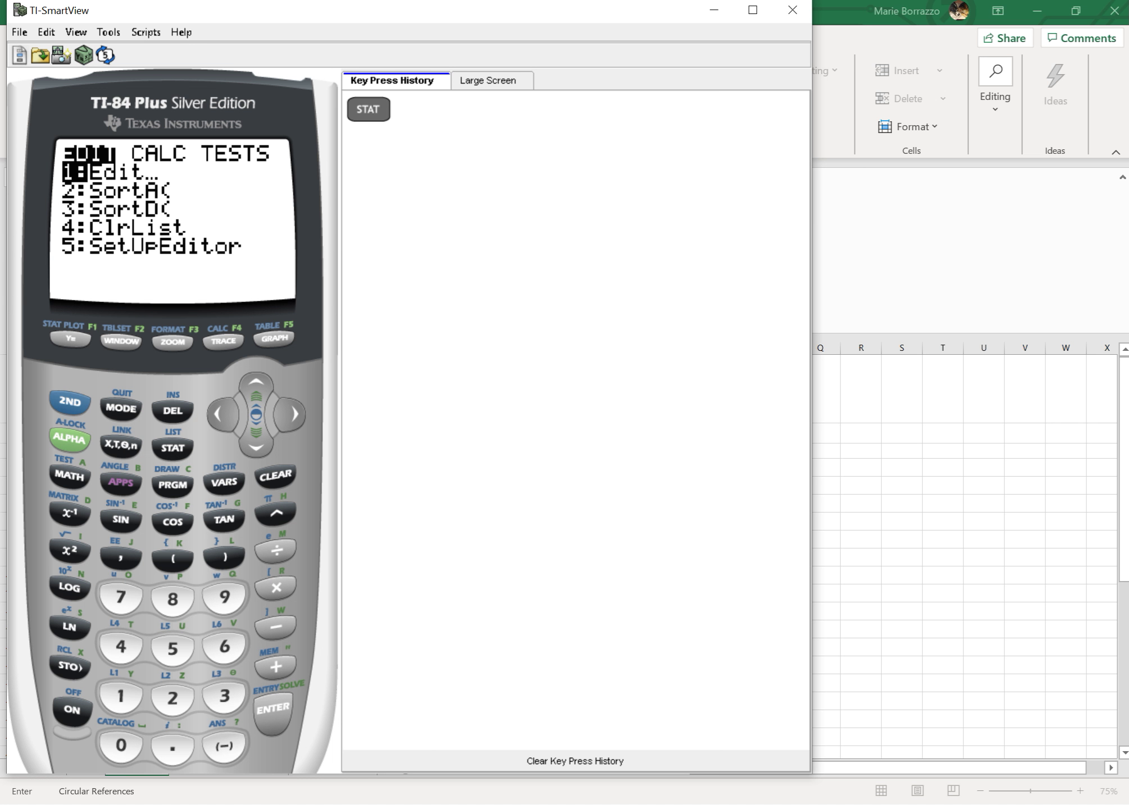
key("Return")
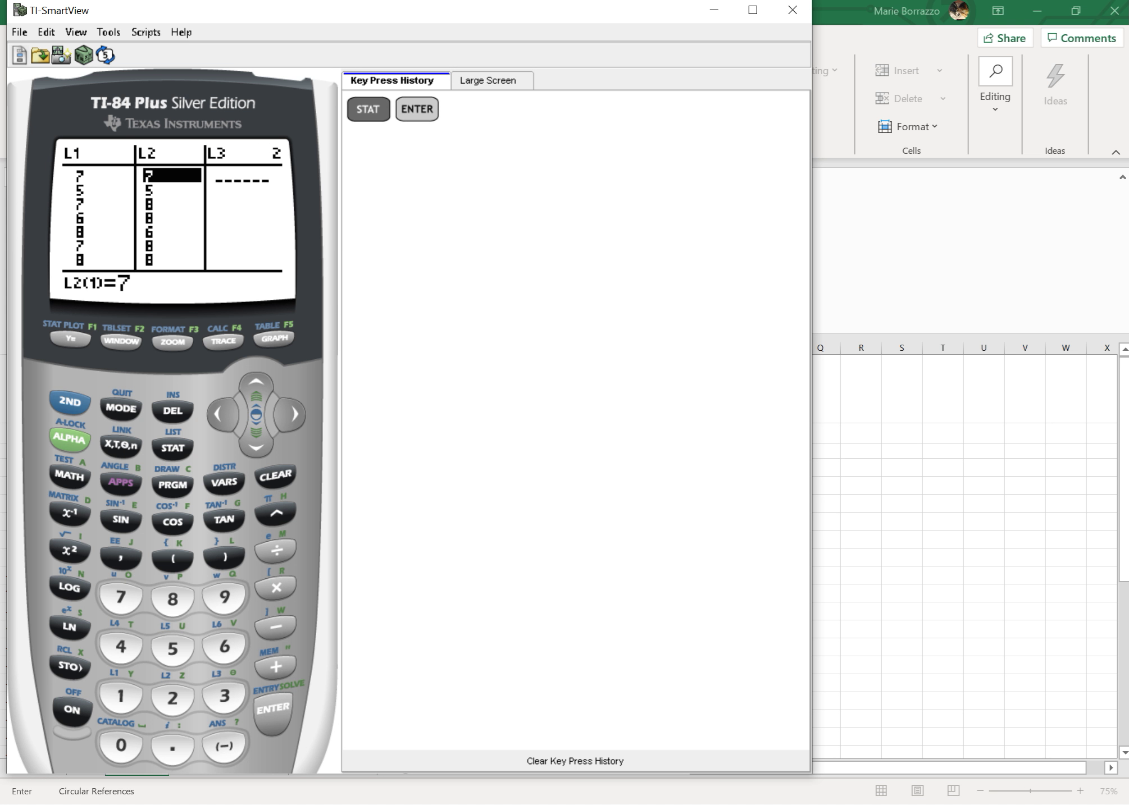
key("Up")
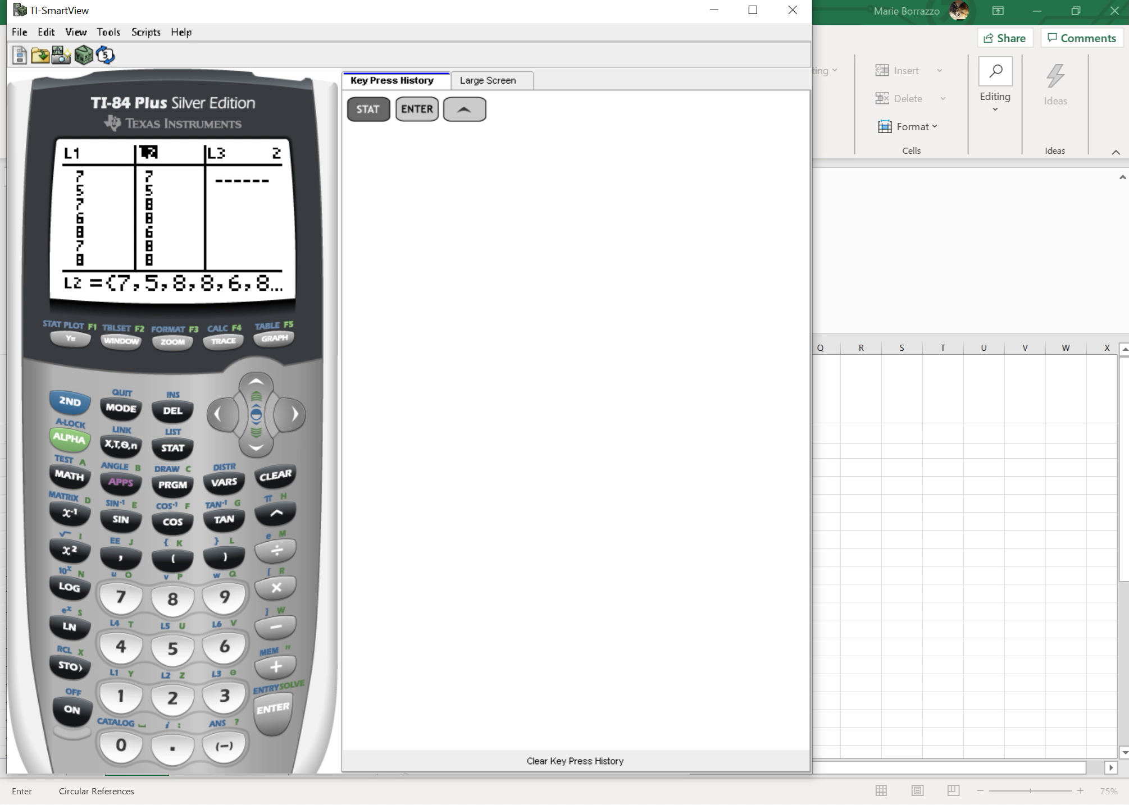
key("Escape")
key("Return")
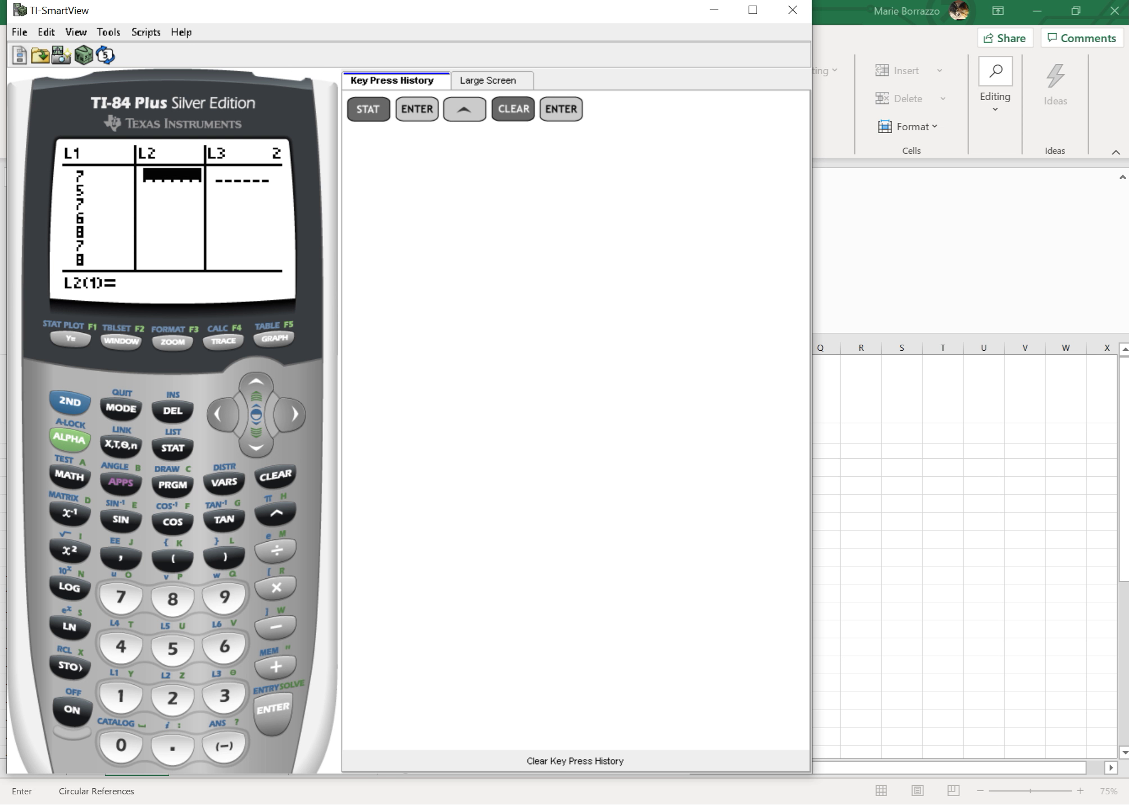
key("Left")
key("Up")
key("Escape")
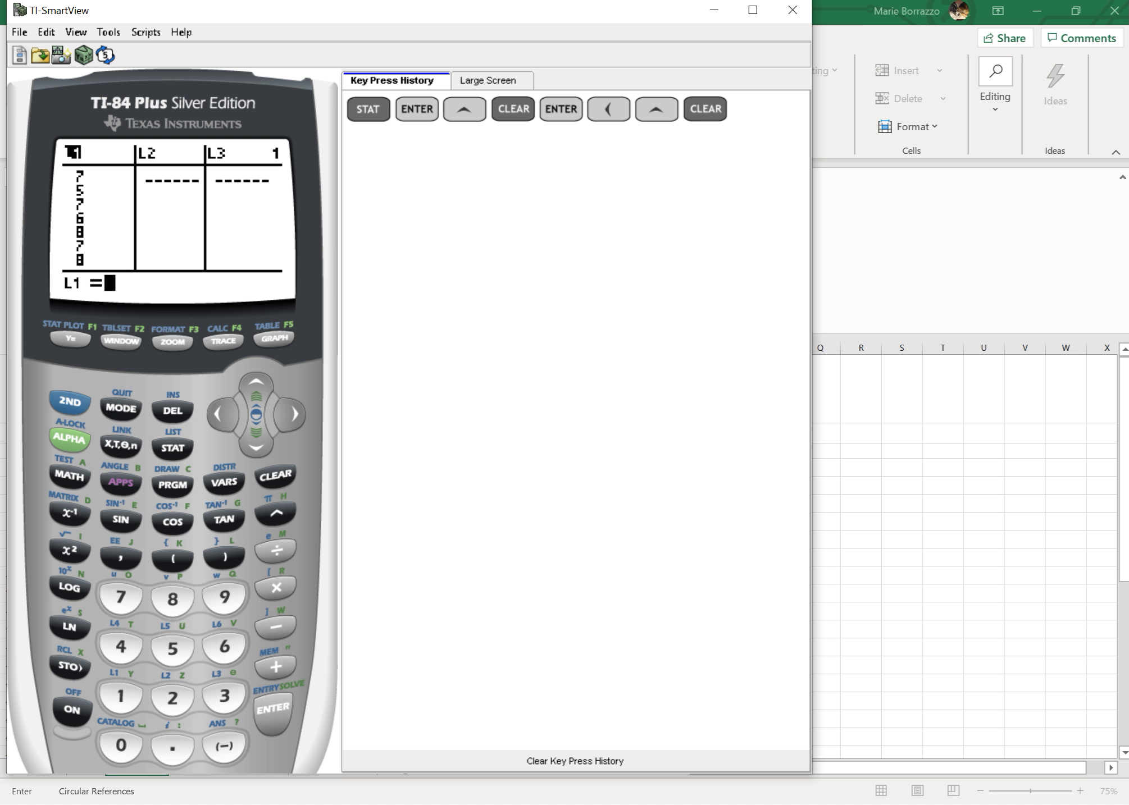
key("Return")
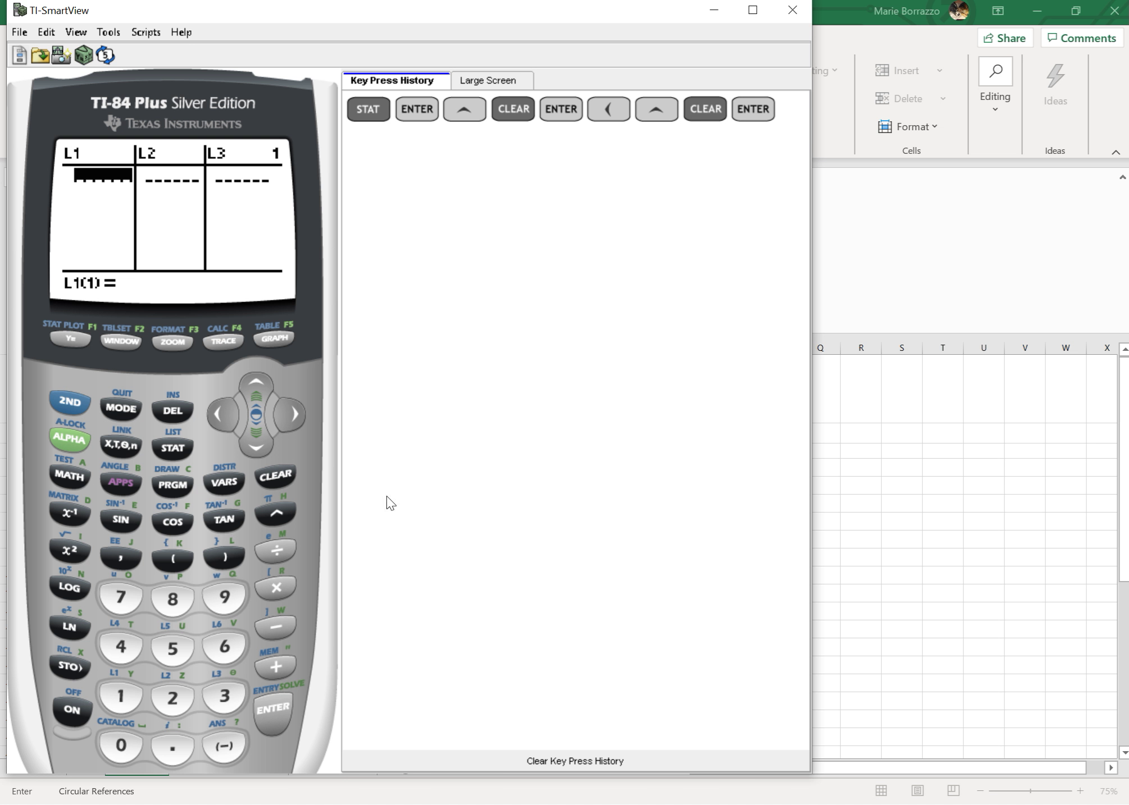
Move the calculator window clear of the worksheet's Data column and enter 149.9 as the first value in list L1
left_click_drag(425, 16, 821, 27)
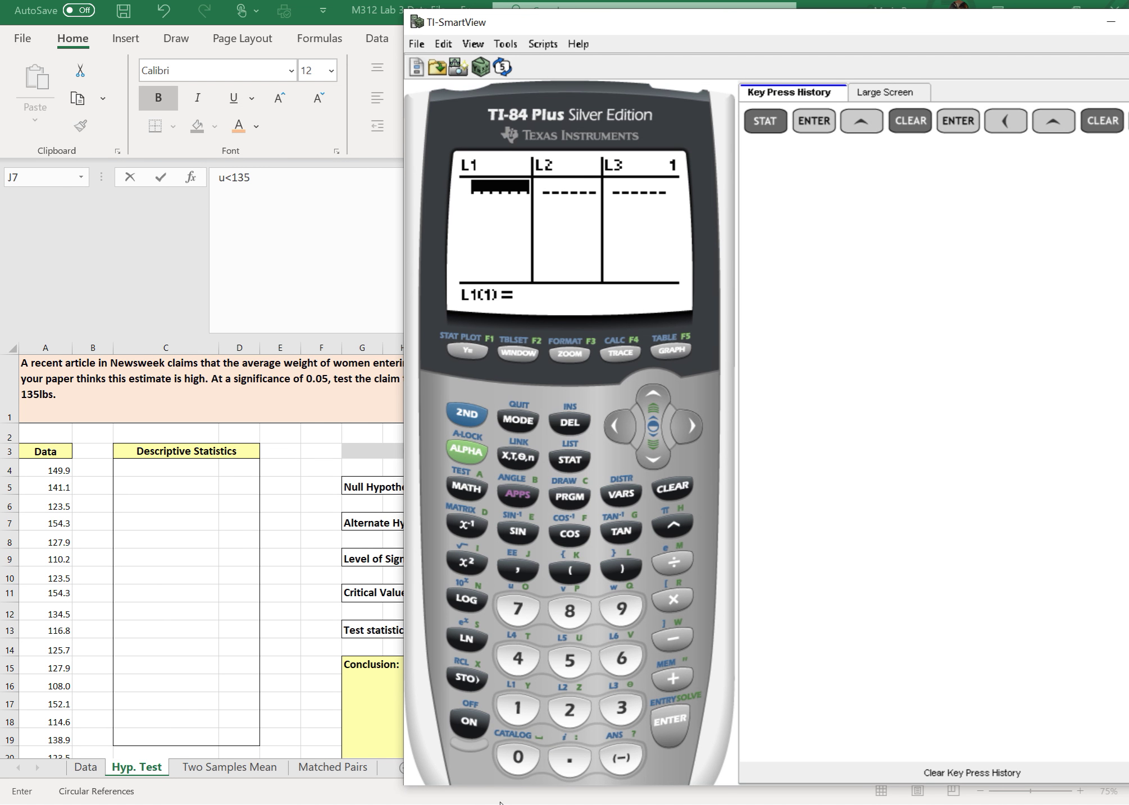
left_click(524, 713)
left_click(515, 662)
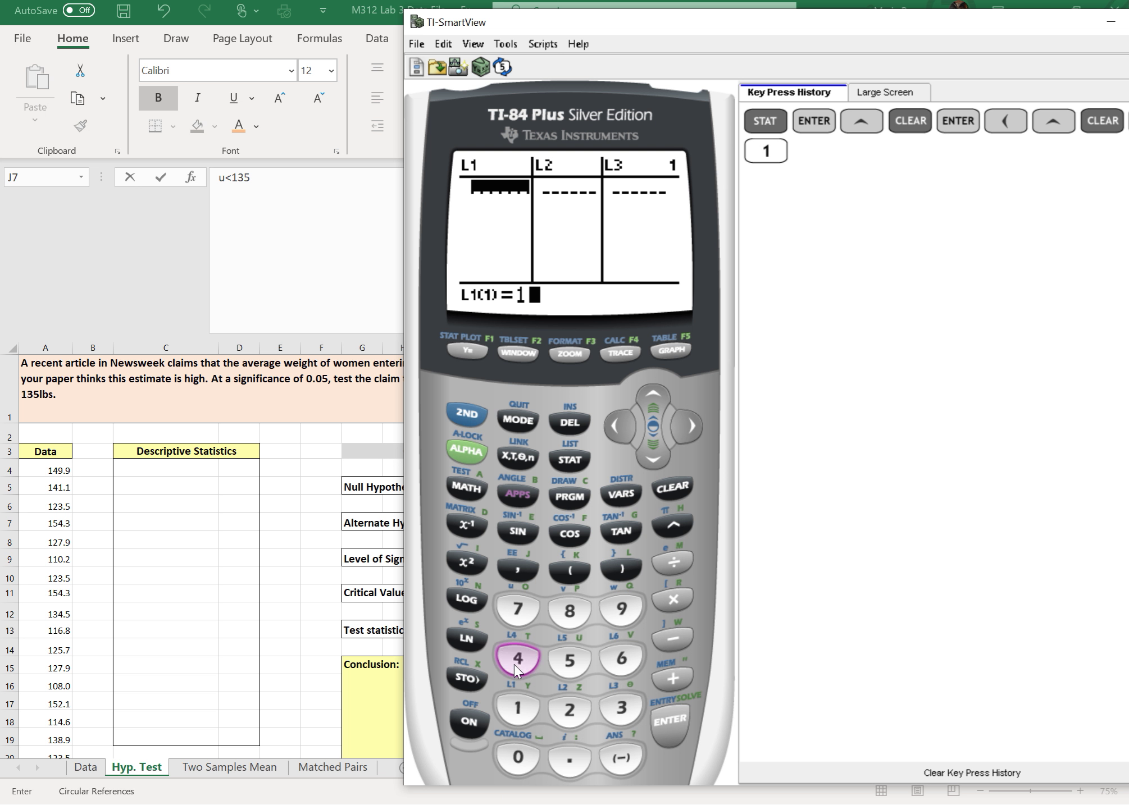
left_click(621, 618)
left_click(569, 769)
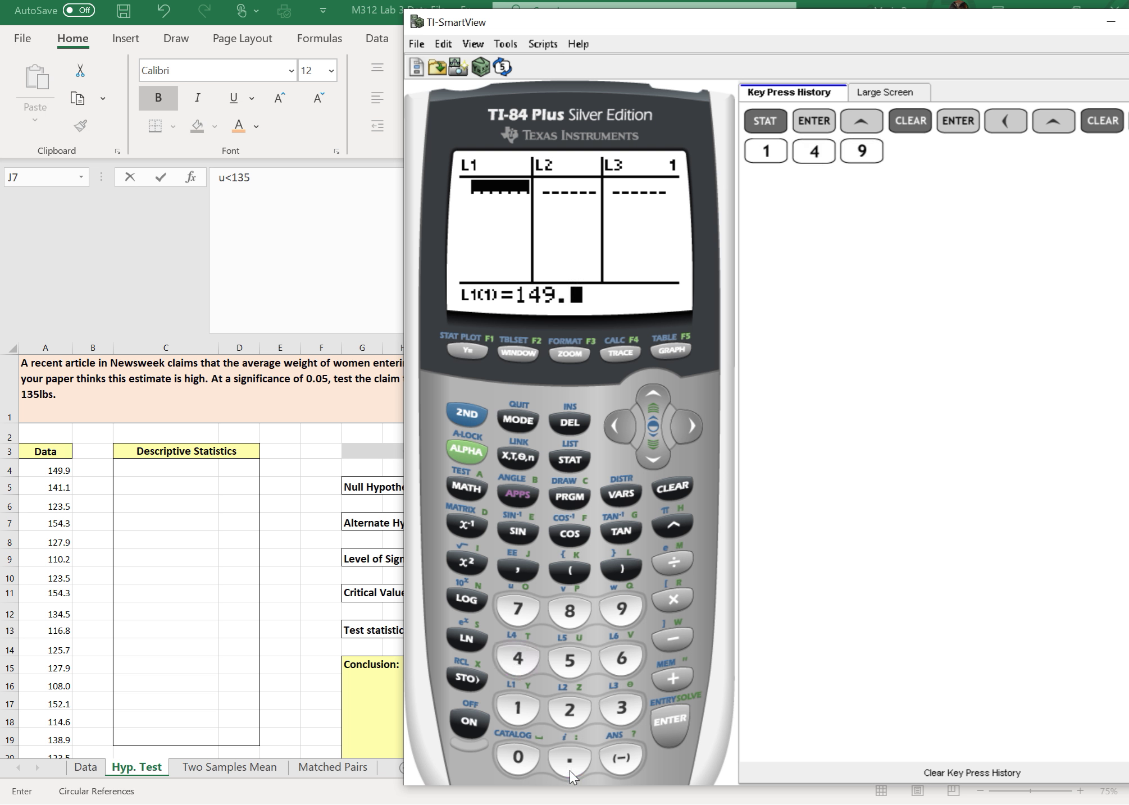
left_click(625, 611)
left_click(672, 721)
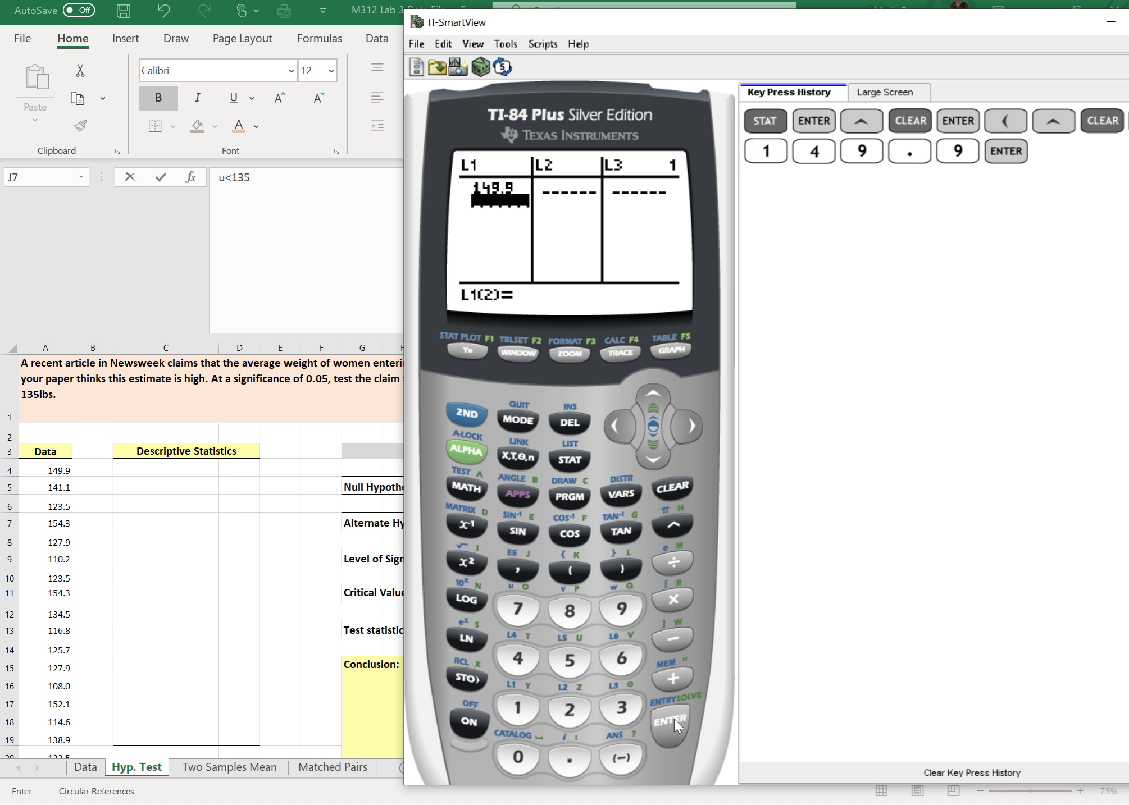
Enter 141.1, 123.5, 154.3 and 127.9 as entries 2 to 5 of list L1
type("141")
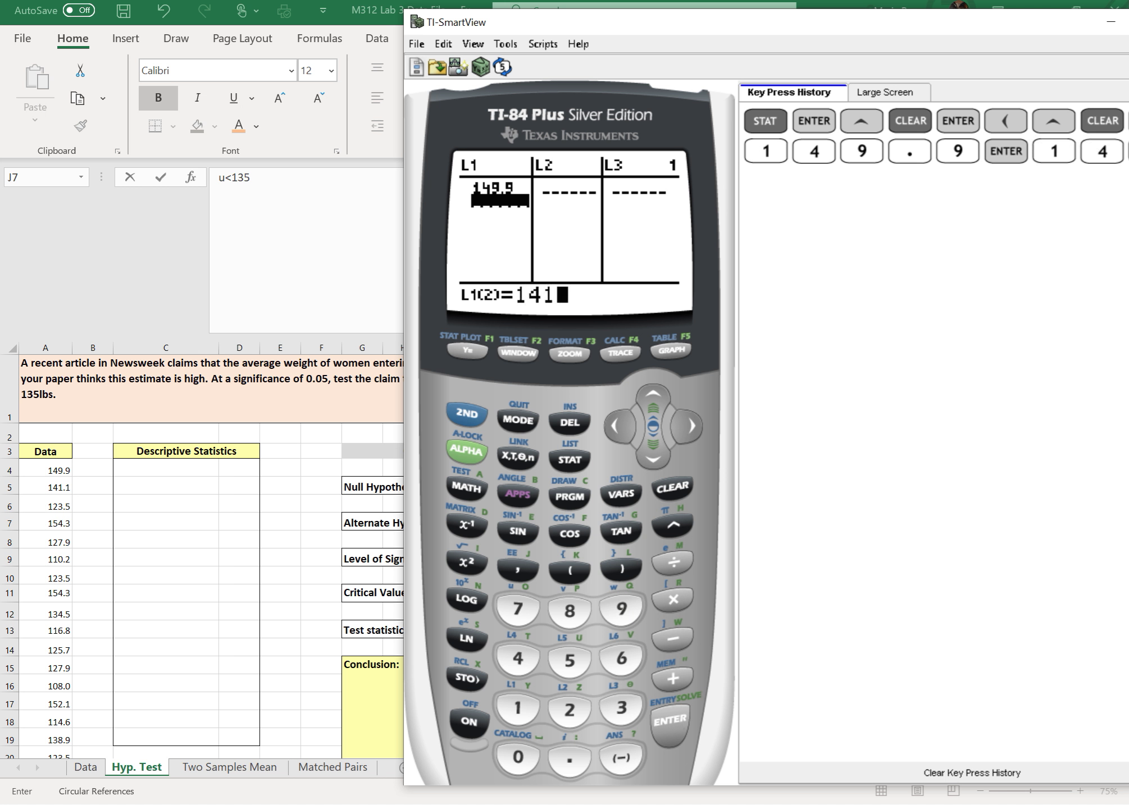
type(".1")
key("Return")
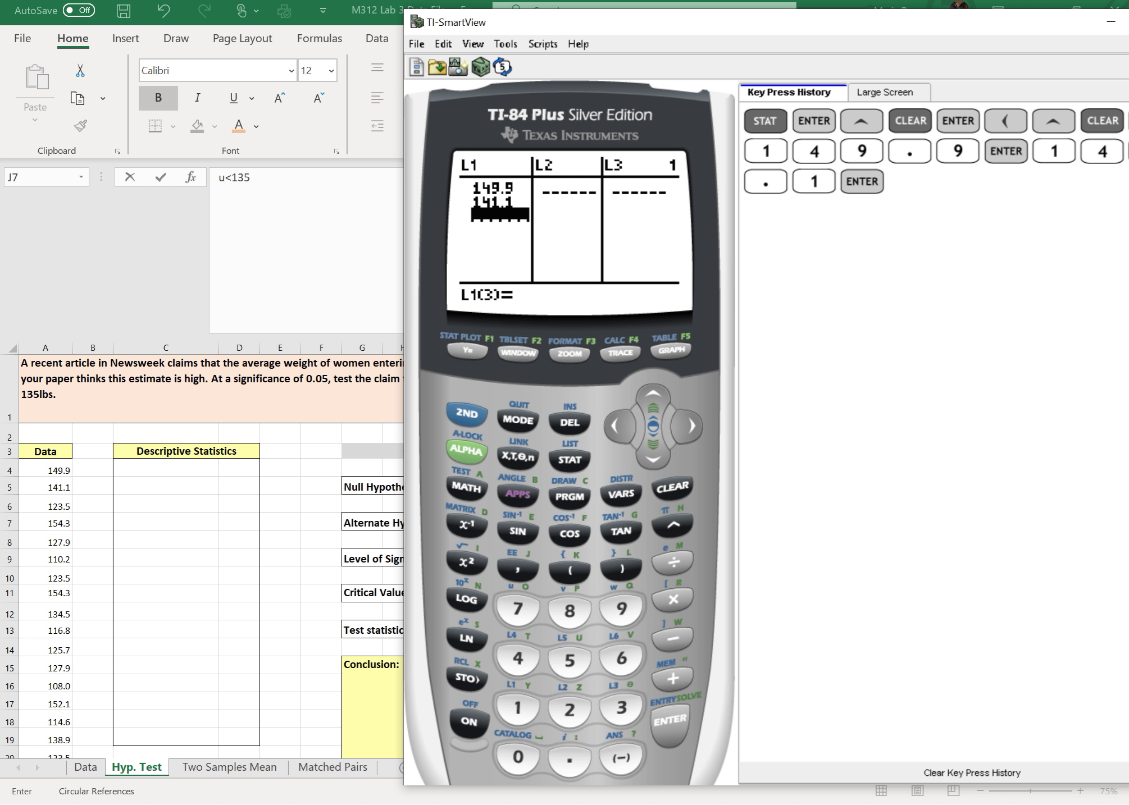
type("123.5")
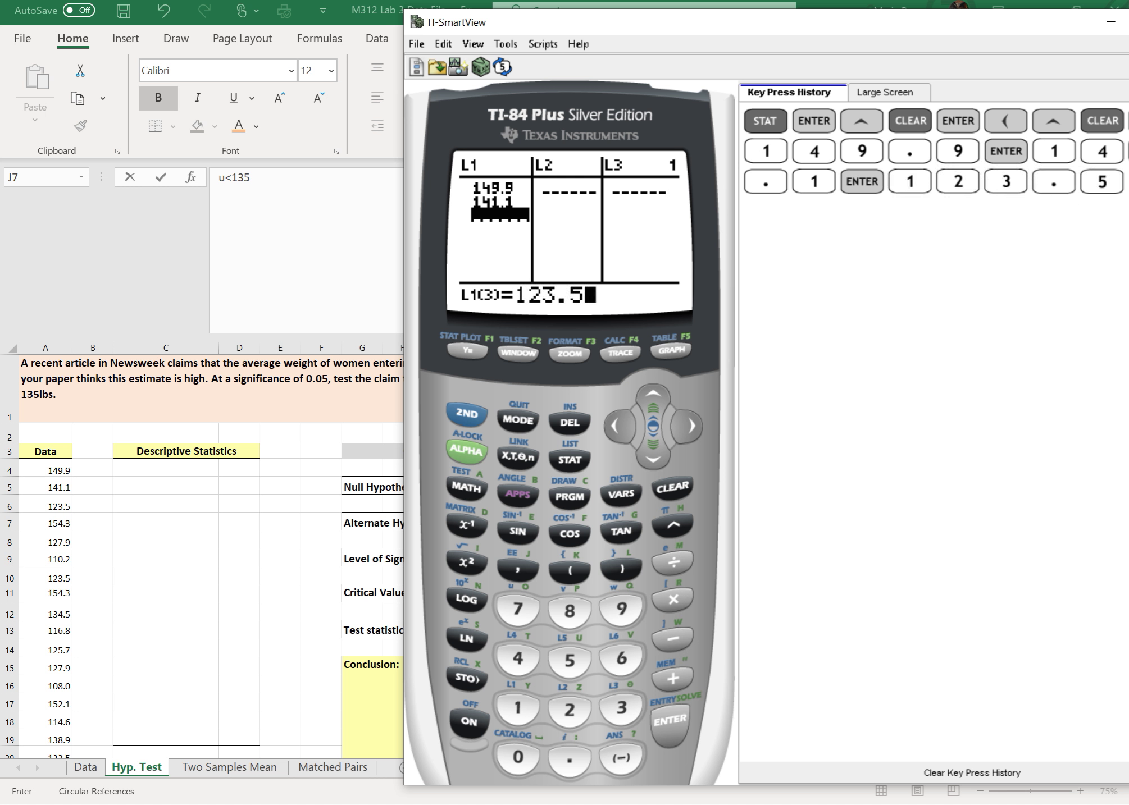
key("Return")
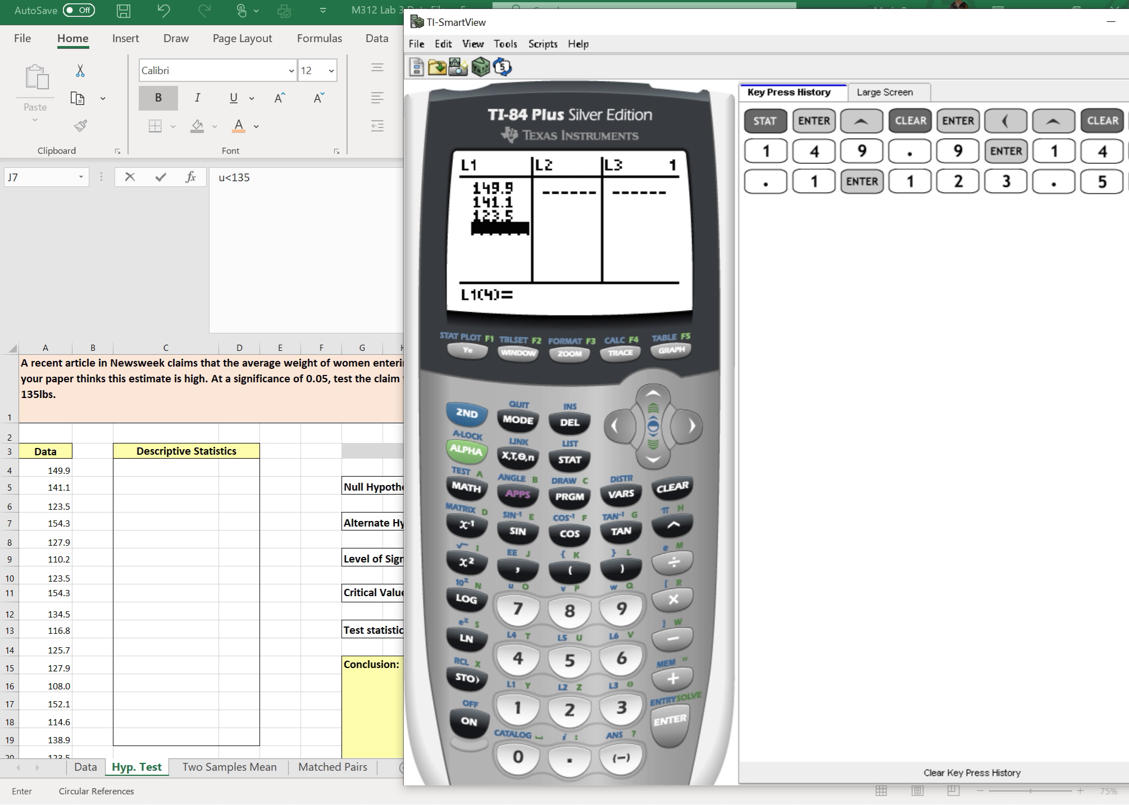
type("154.3")
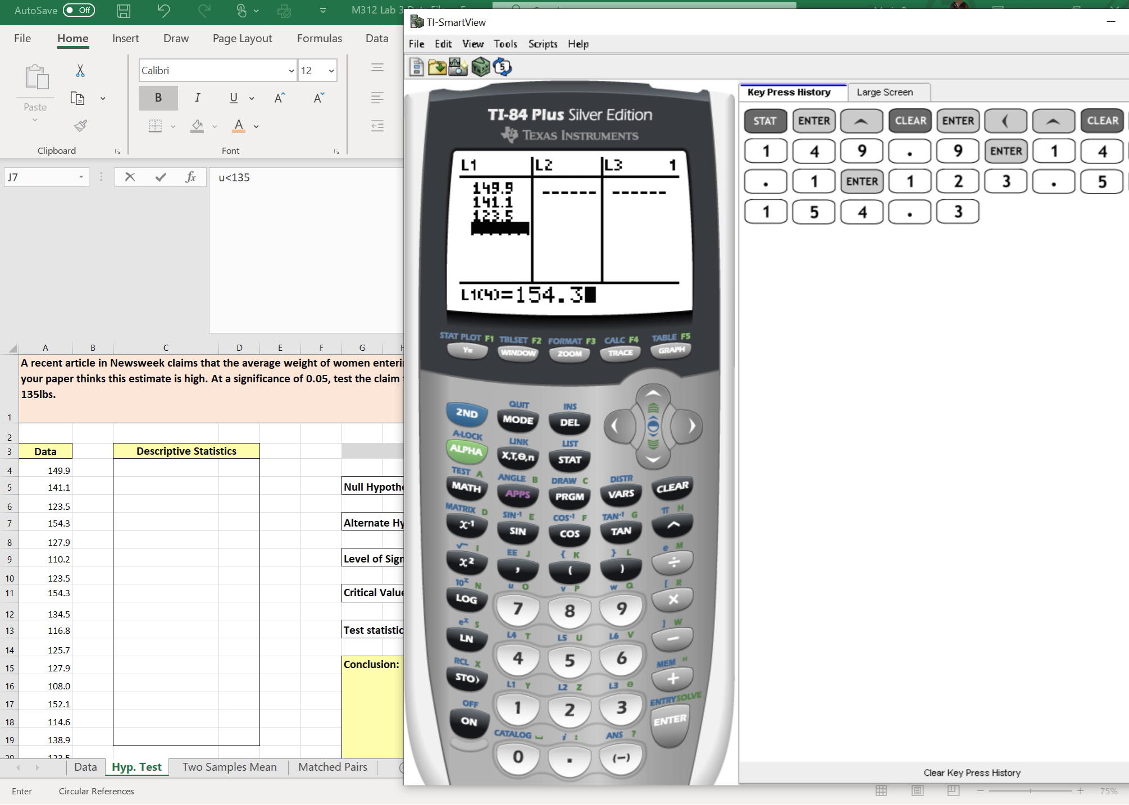
key("Return")
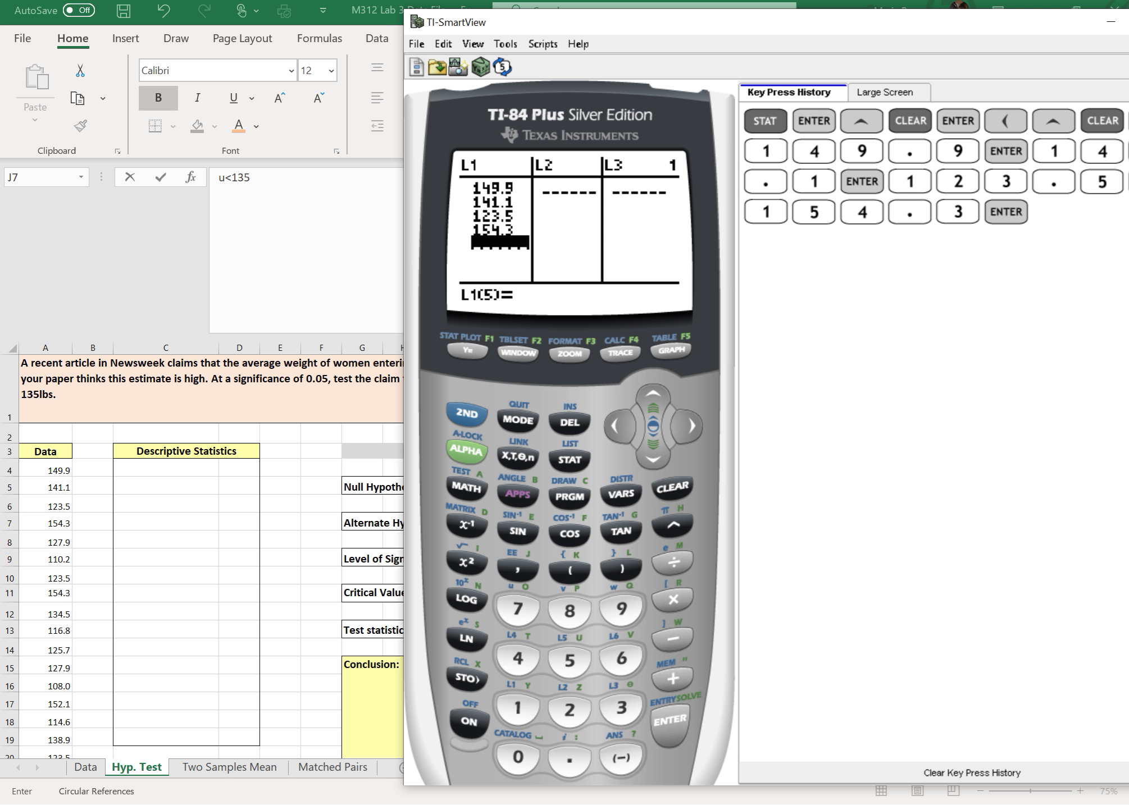
type("12")
type("7.9")
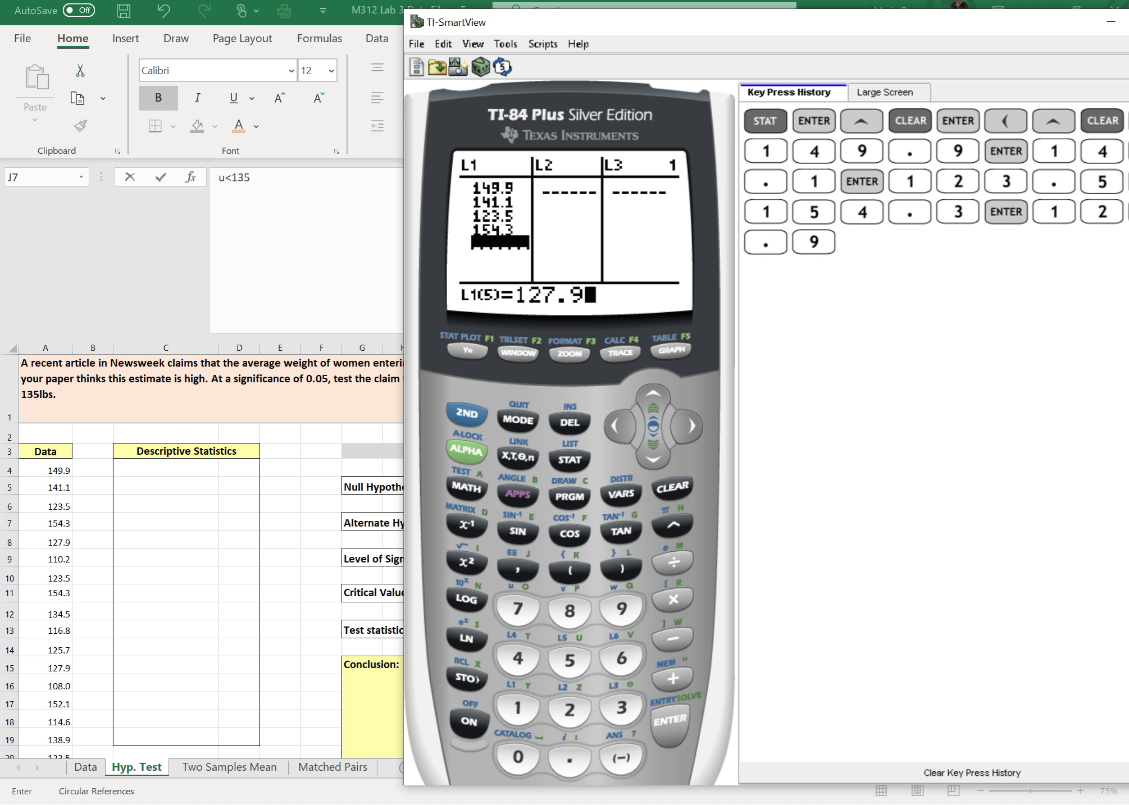
key("Return")
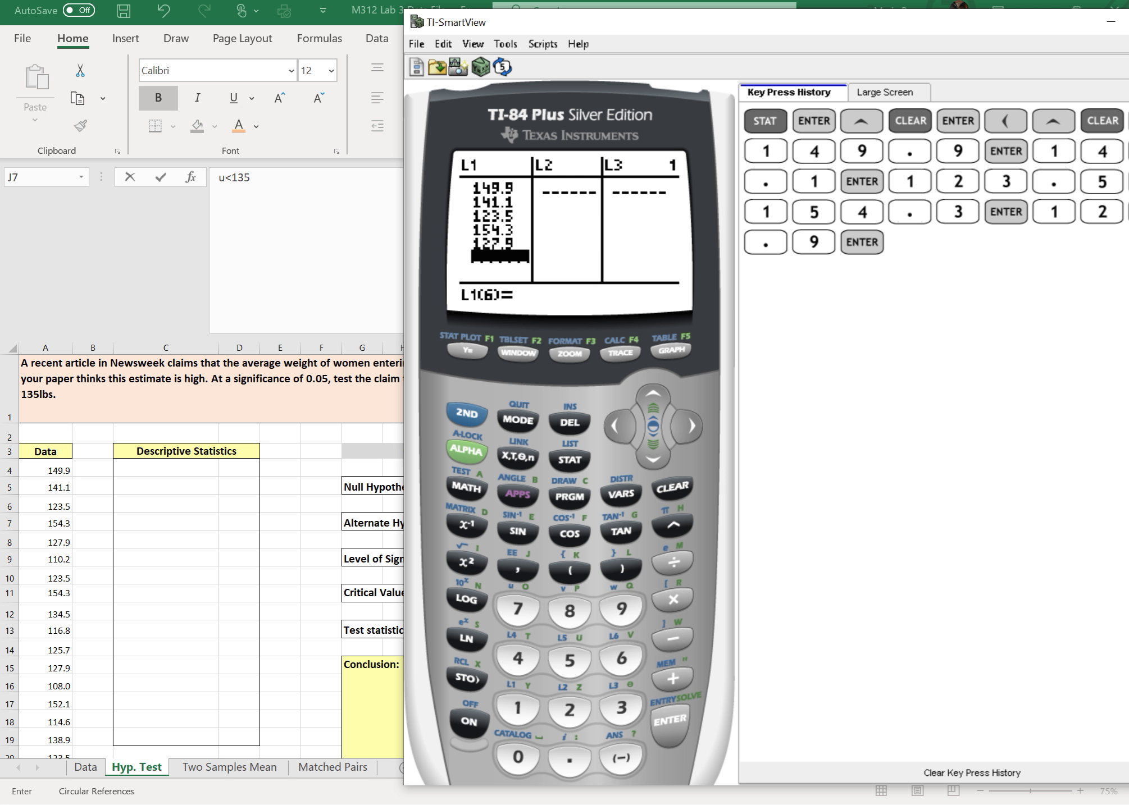
Enter 110.2, 123.5 and 154.3 as entries 6 to 8 of list L1
type("110.2")
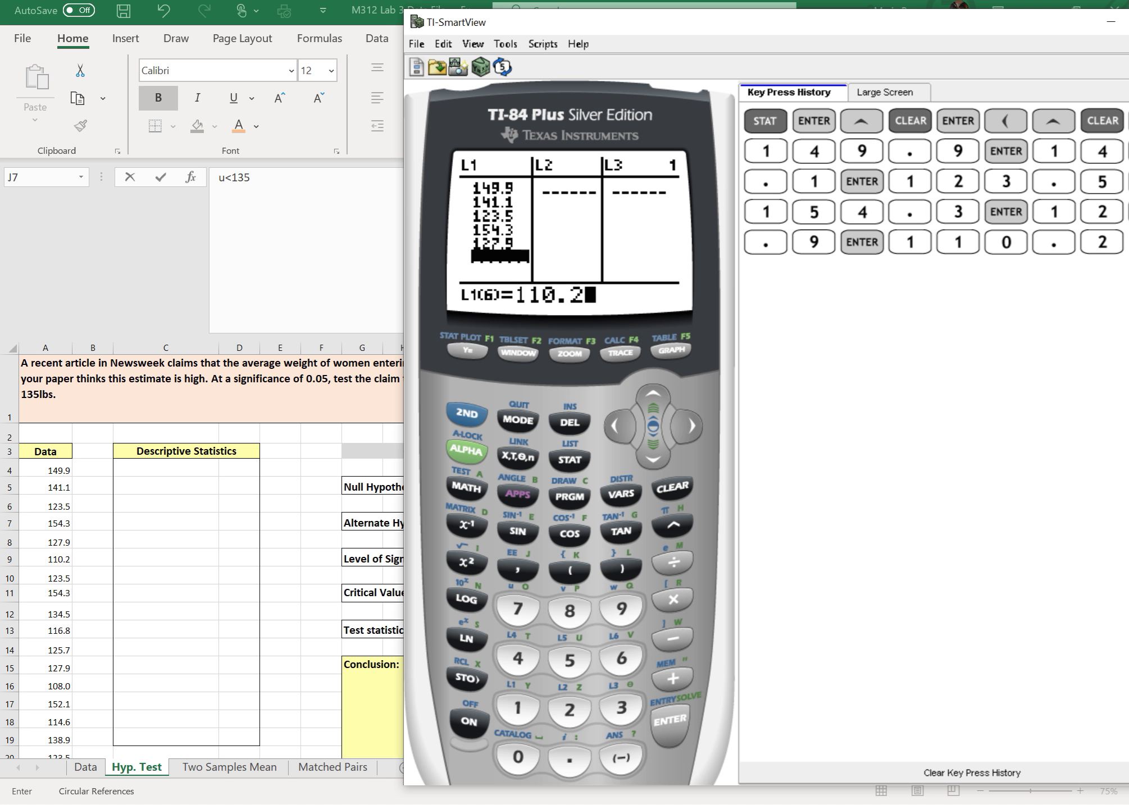
key("Return")
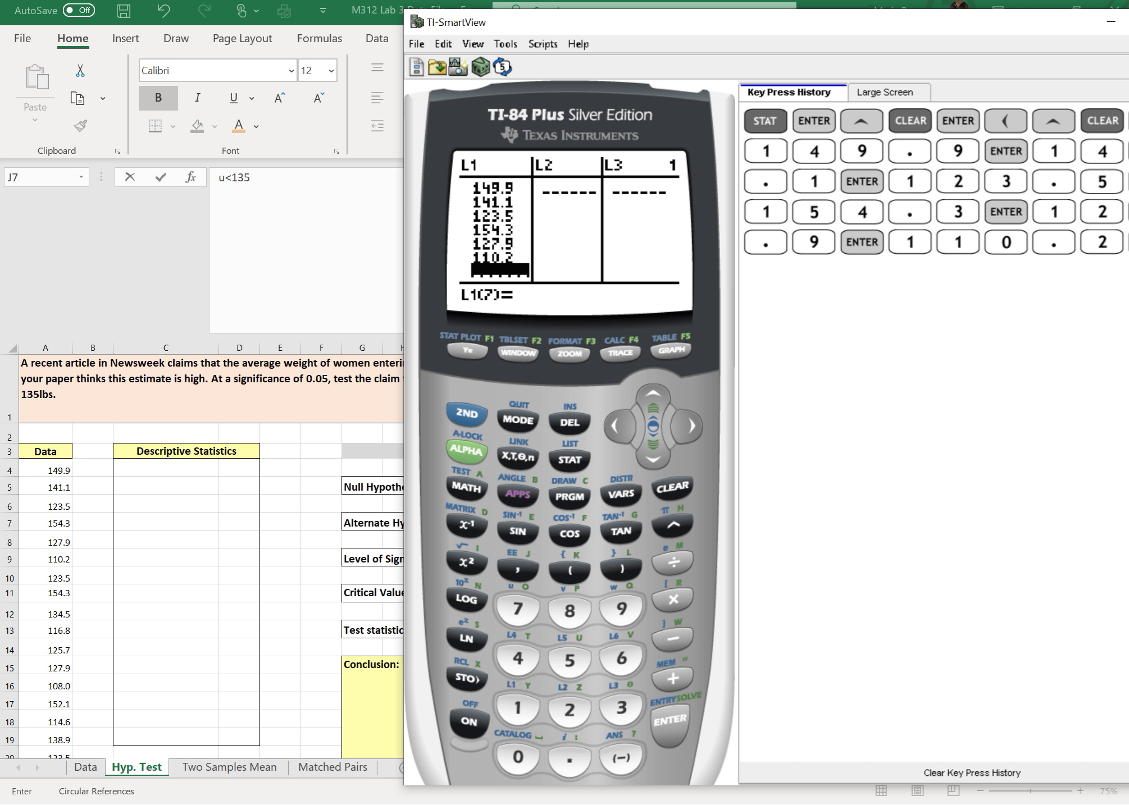
type("123.5")
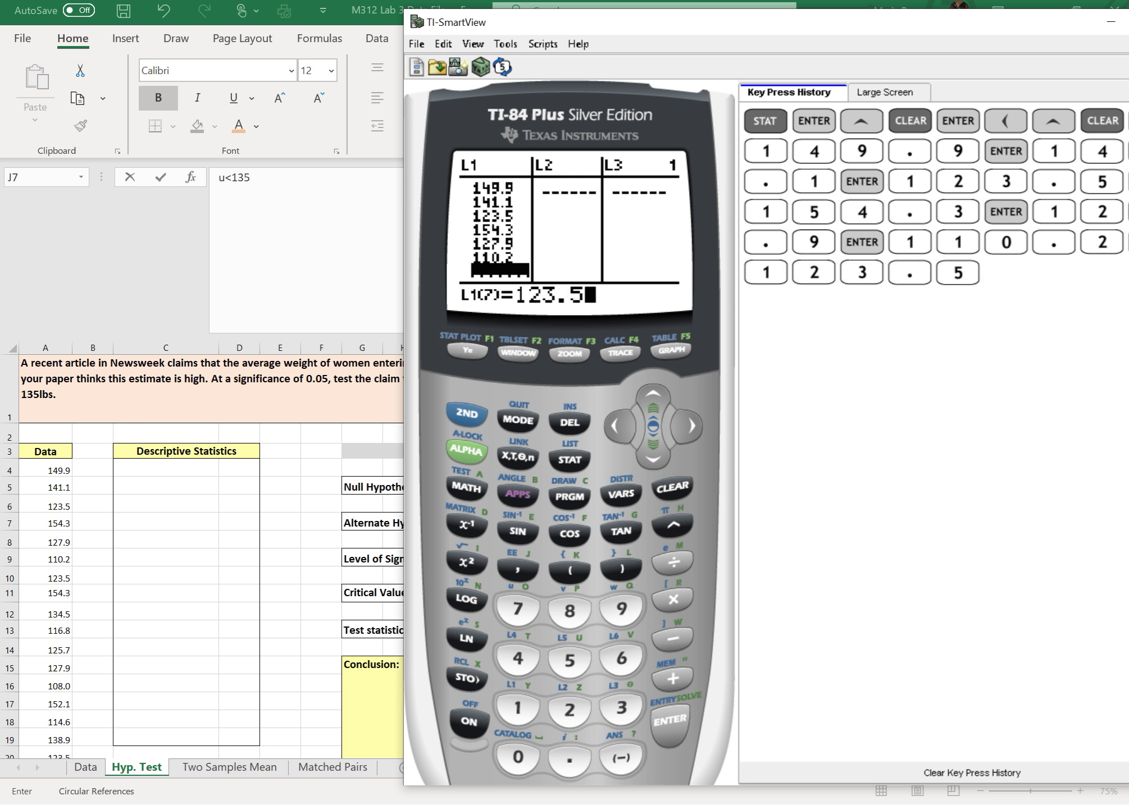
key("Return")
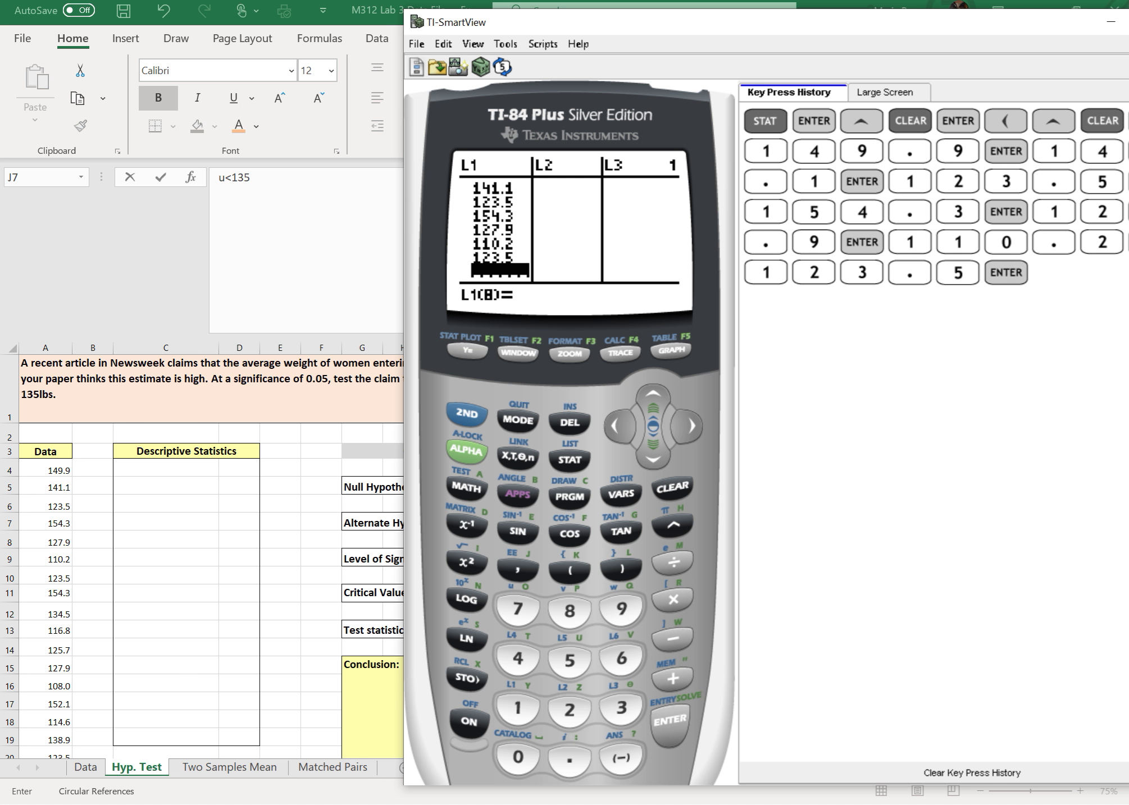
type("4")
key("Left")
type("154")
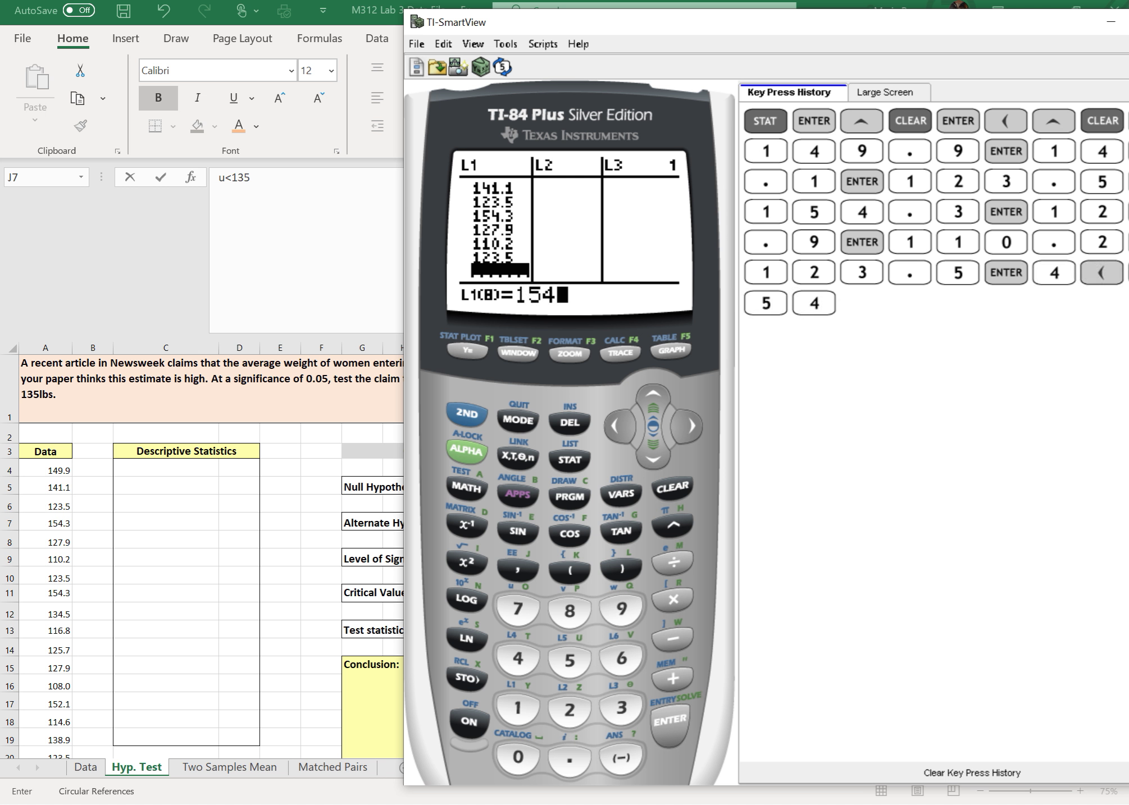
type(".3")
key("Return")
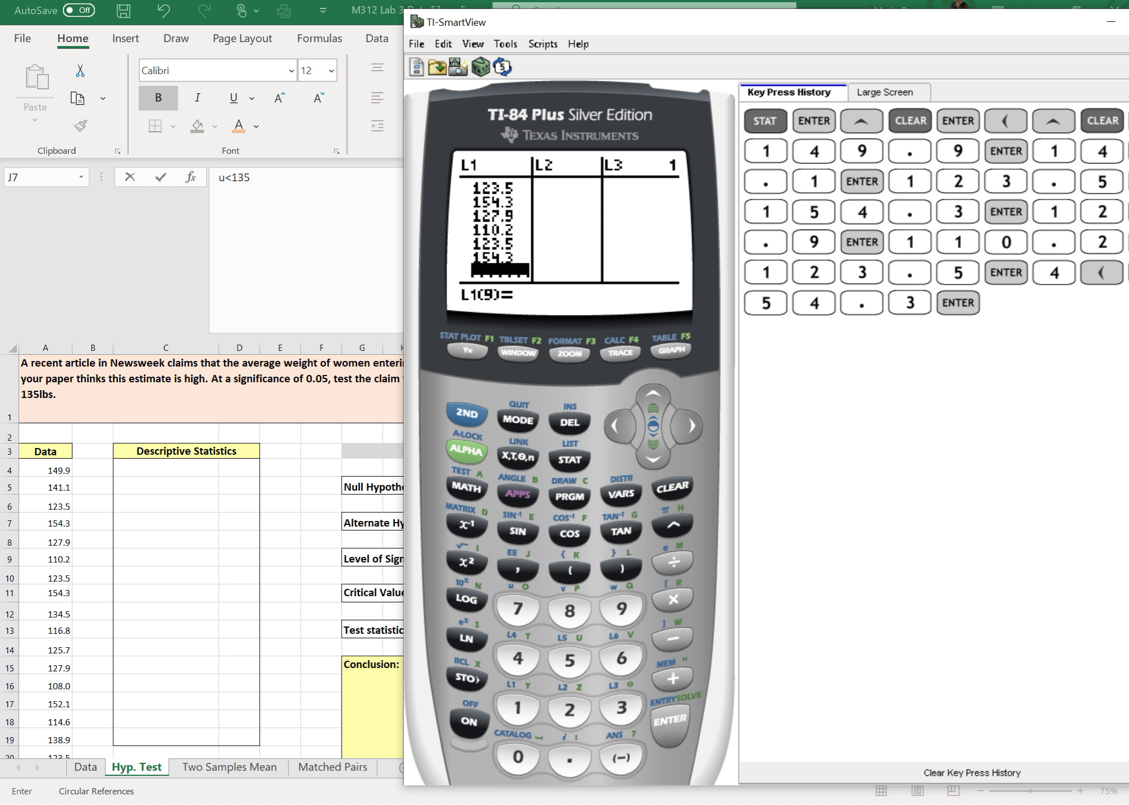
Enter 134.5, 116.8, 125.7 and 127.9 as entries 9 to 12 of list L1
type("134.5")
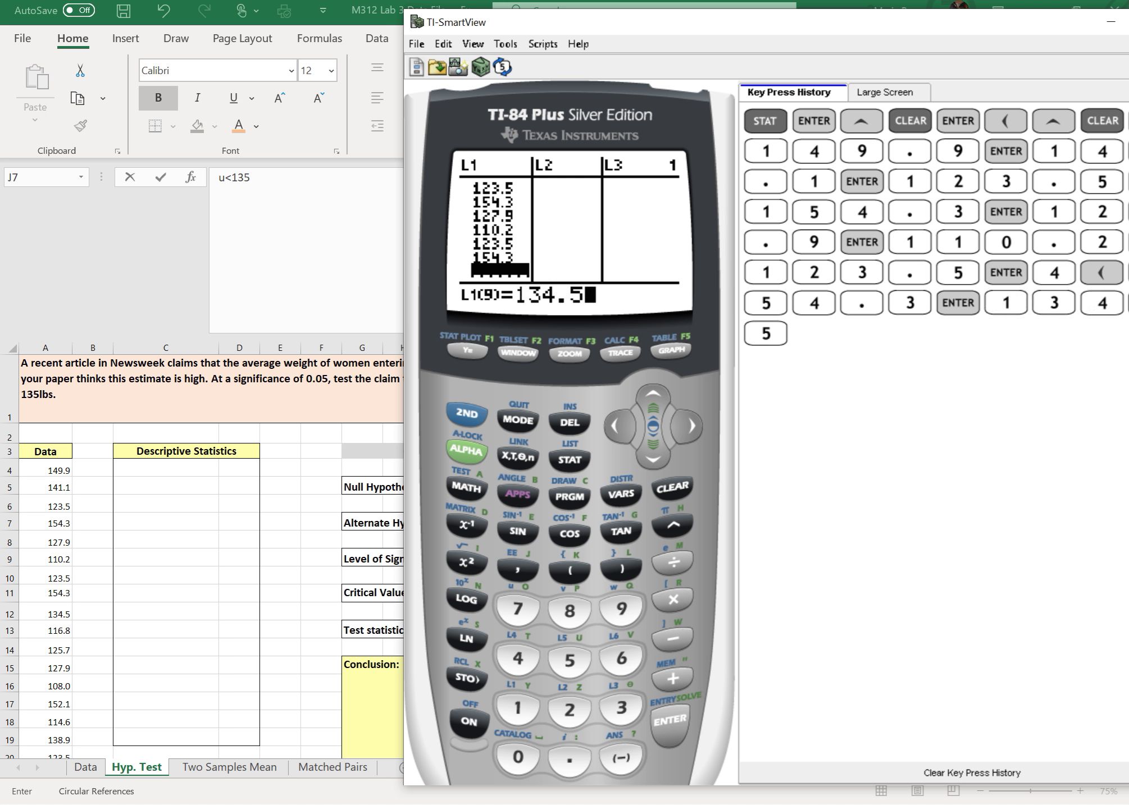
key("Return")
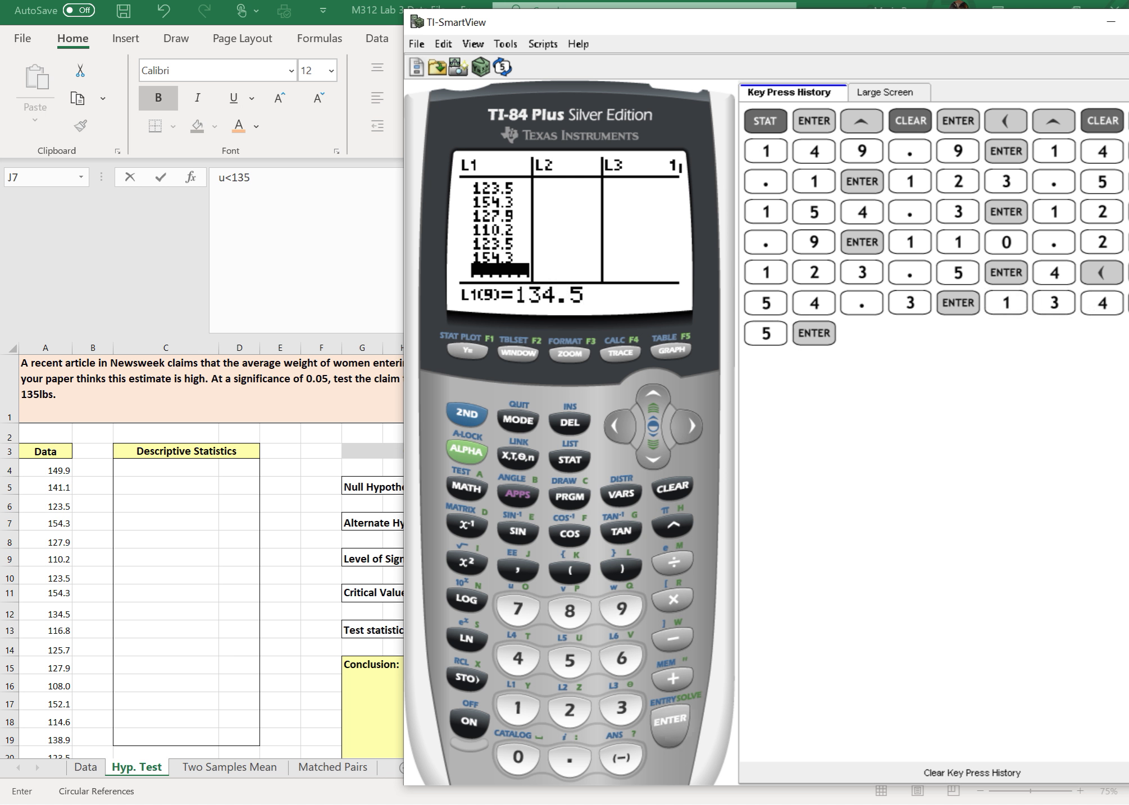
type("116.8")
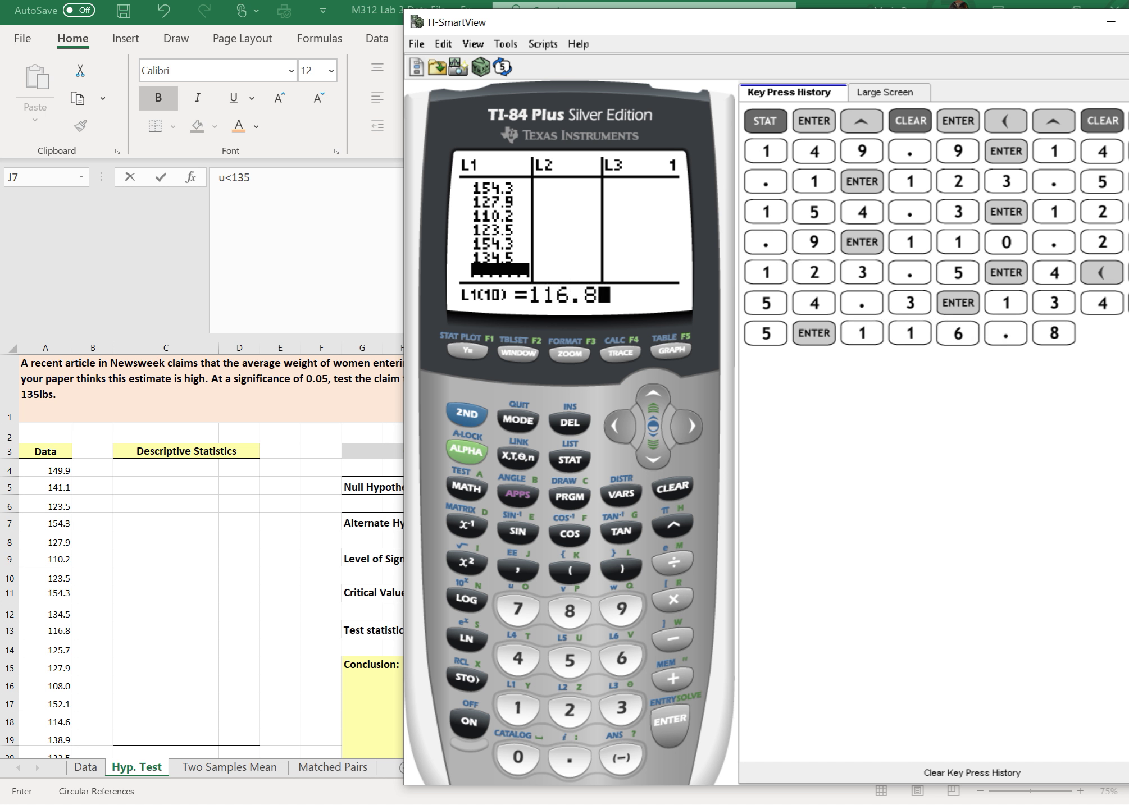
key("Return")
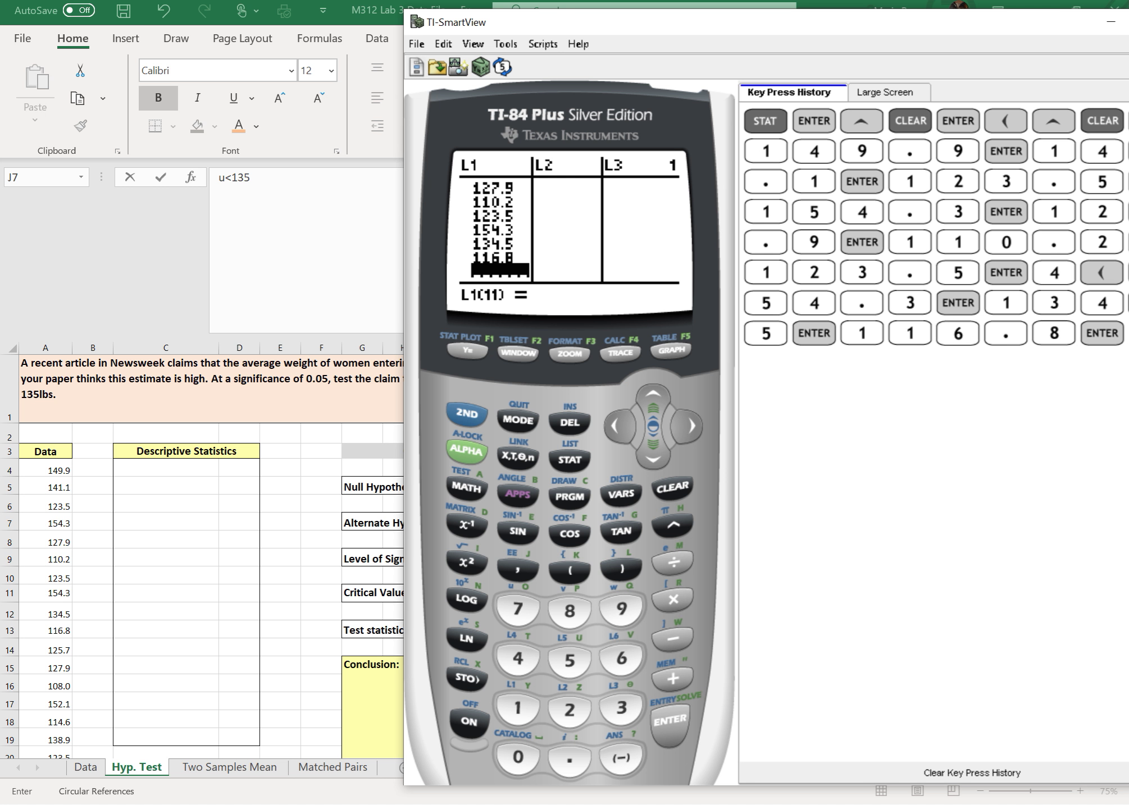
type("125.7")
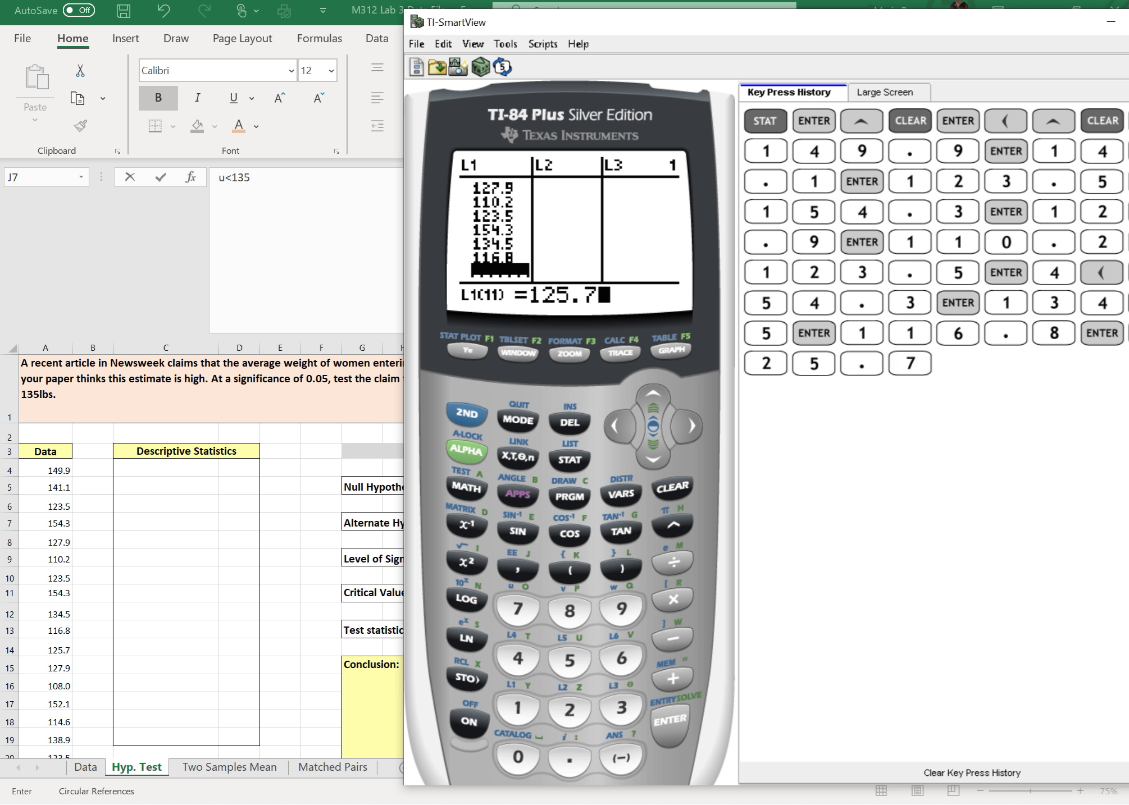
key("Return")
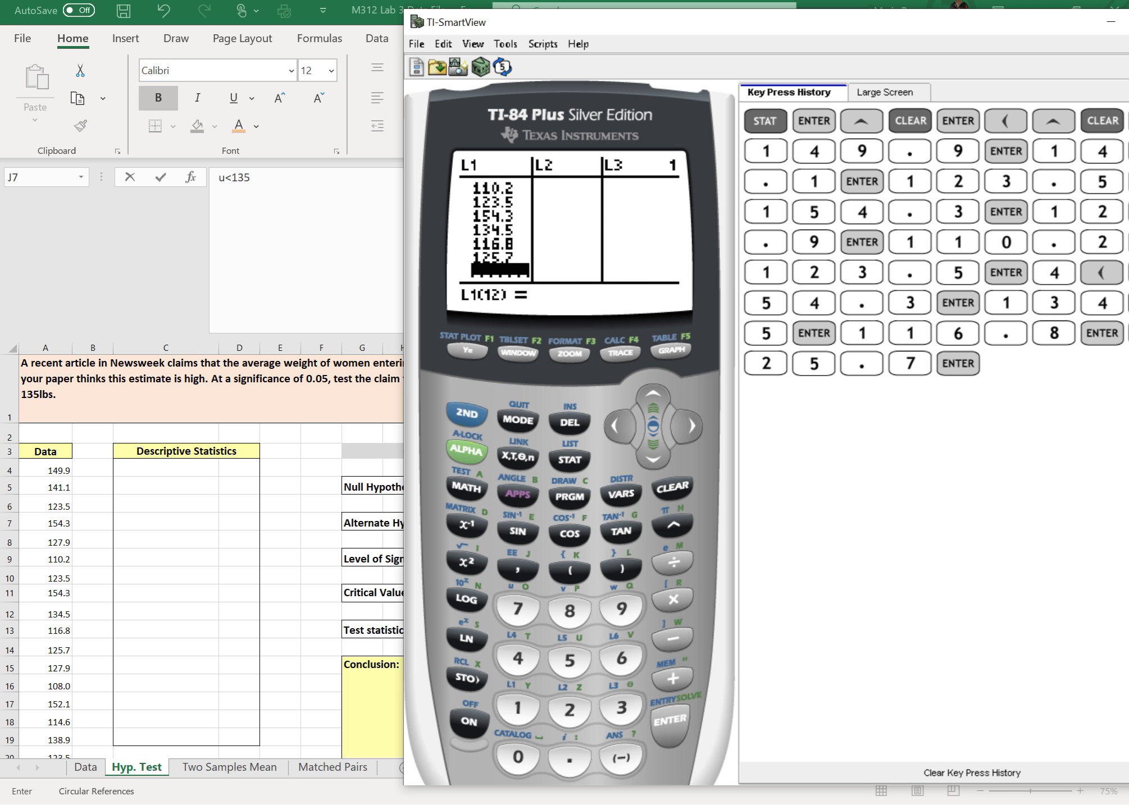
type("127.9")
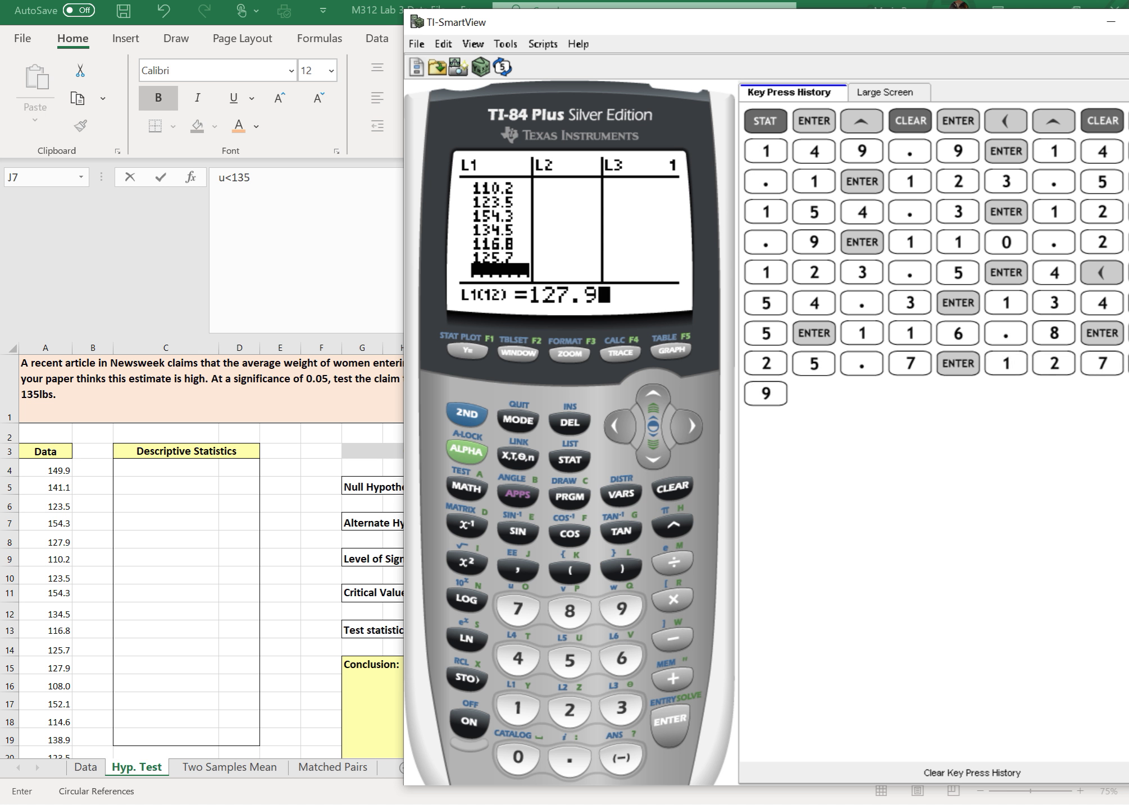
key("Return")
Enter 108.0, 152.1, 114.6 and 138.9 as entries 13 to 16 of list L1
type("1")
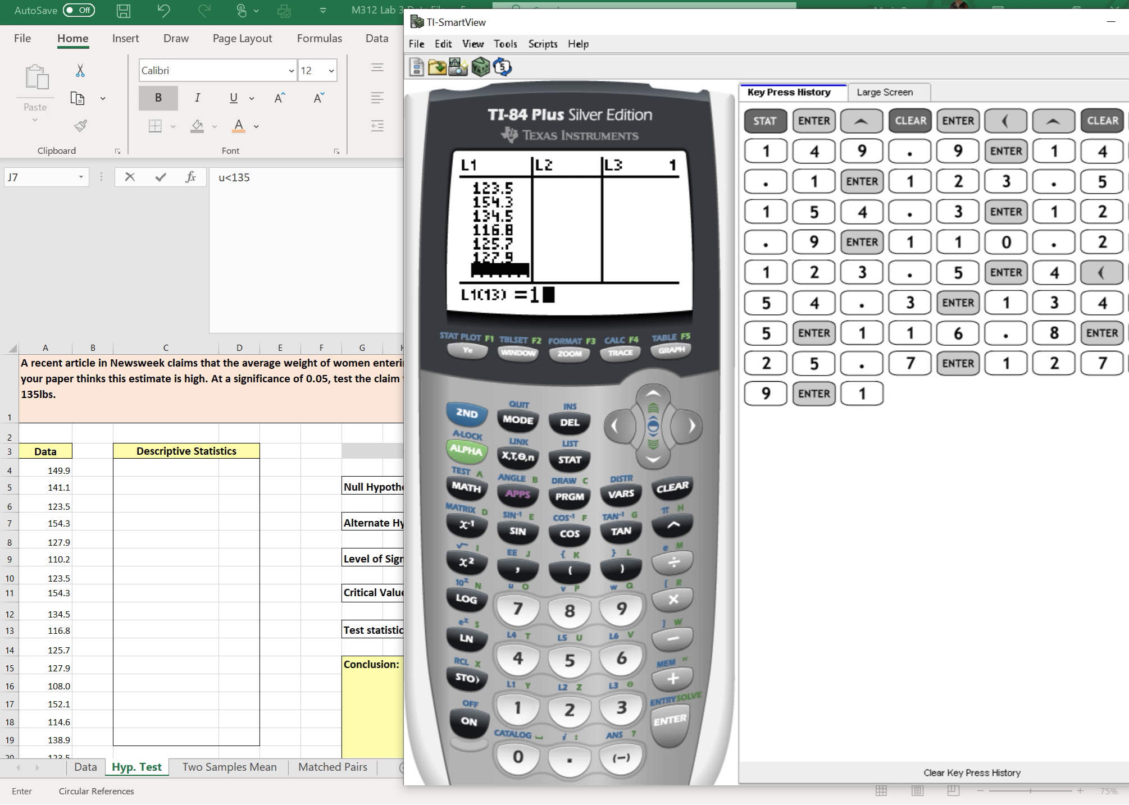
type("08.0")
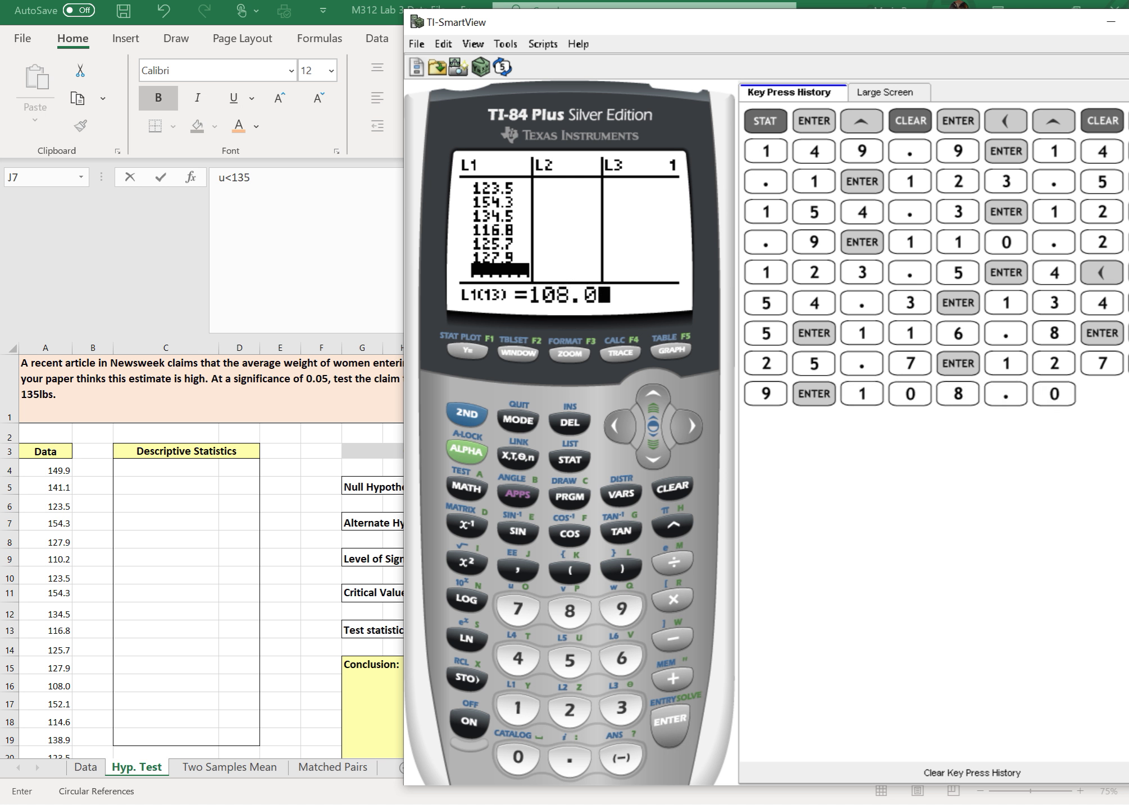
key("Return")
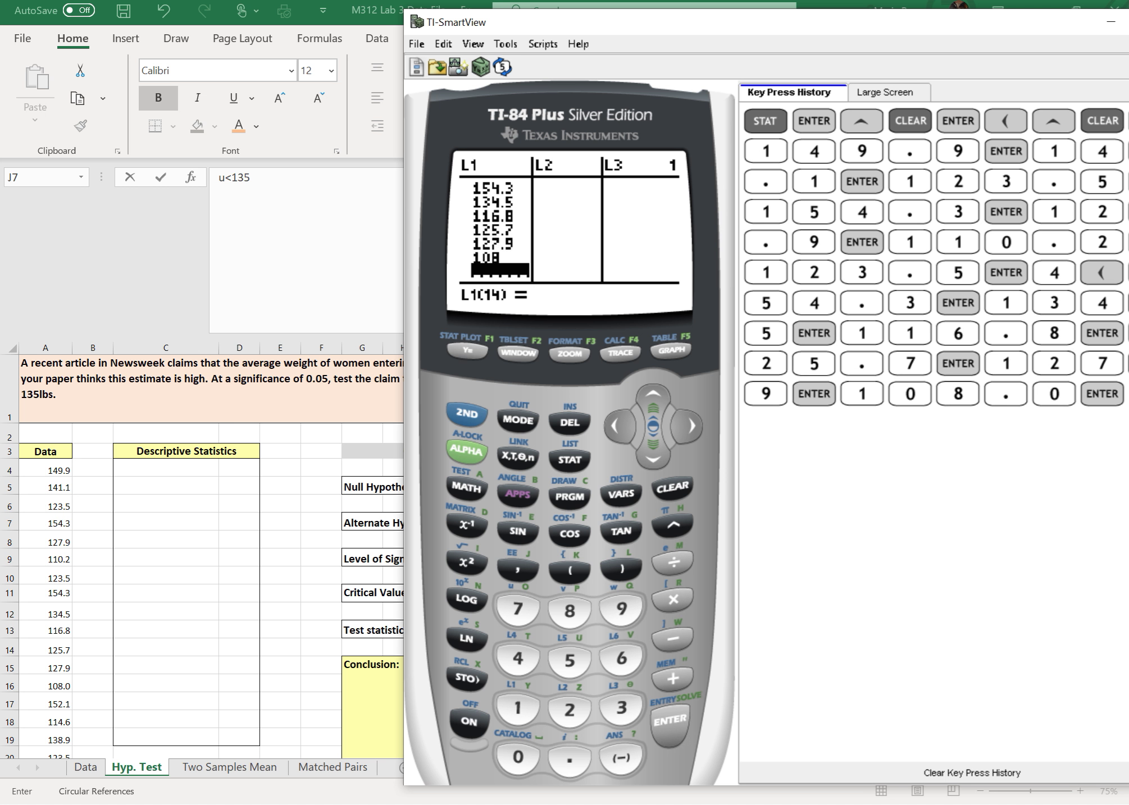
type("152.1")
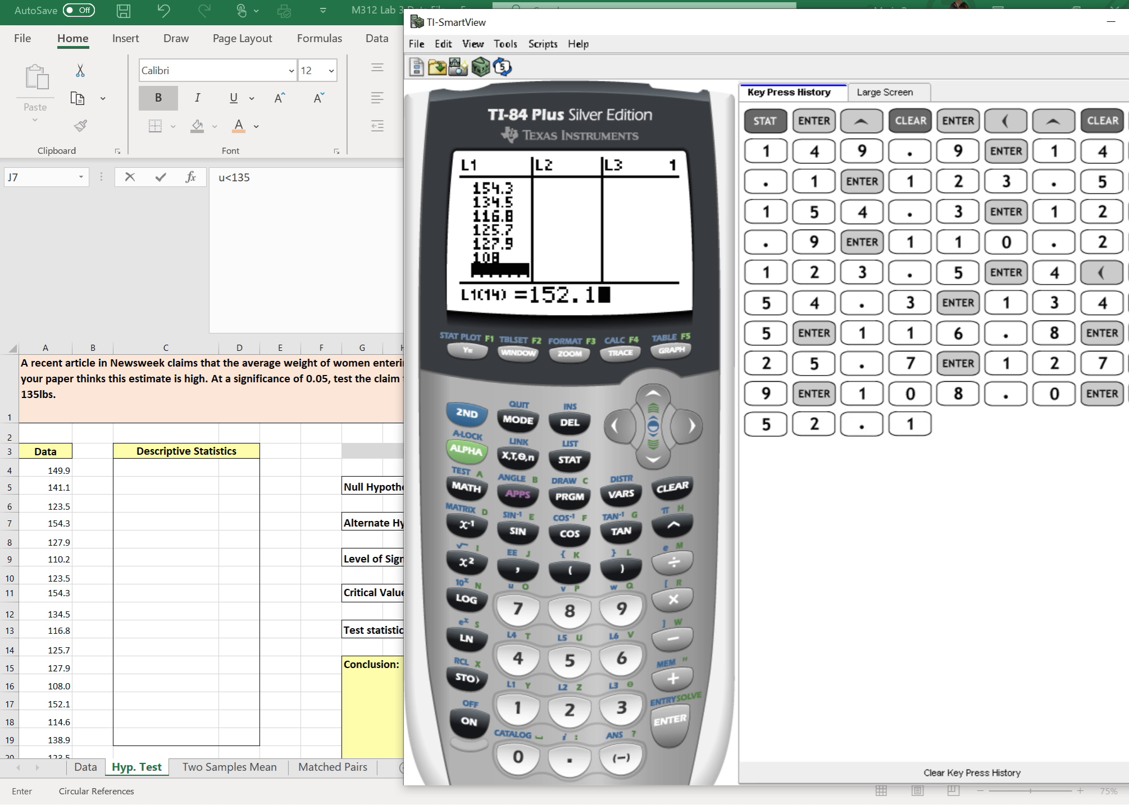
key("Return")
type("1")
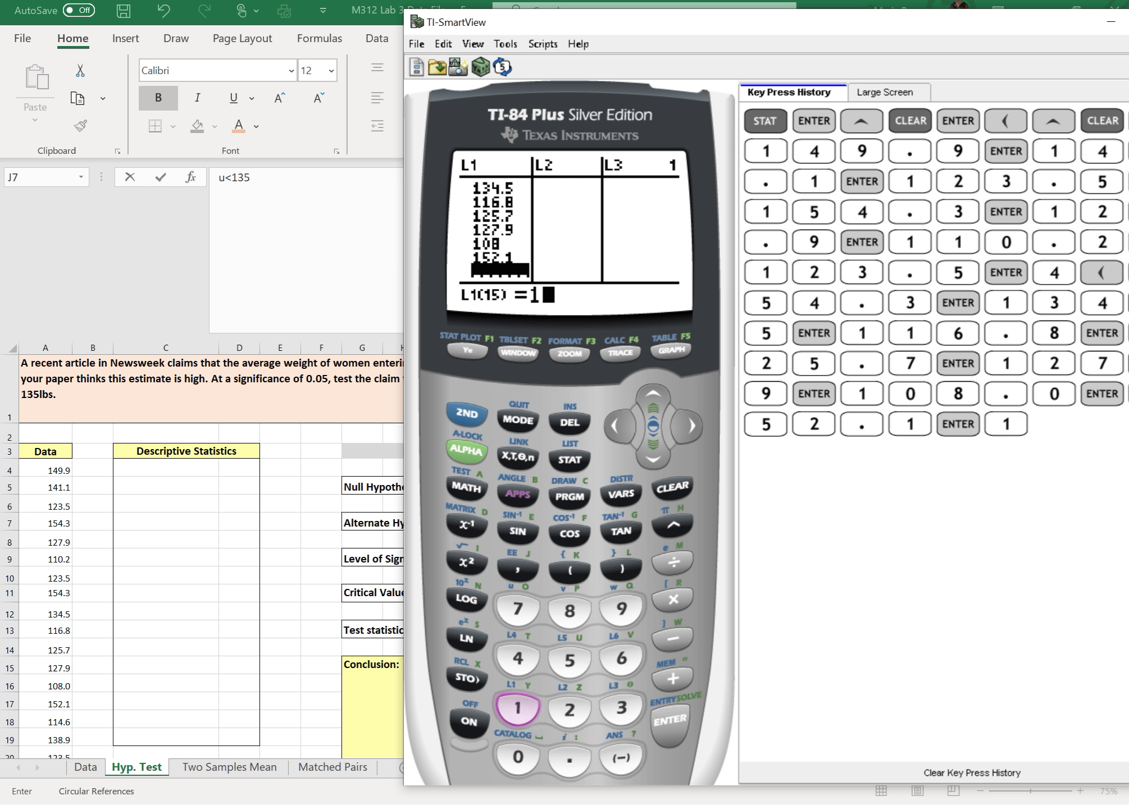
type("14.6")
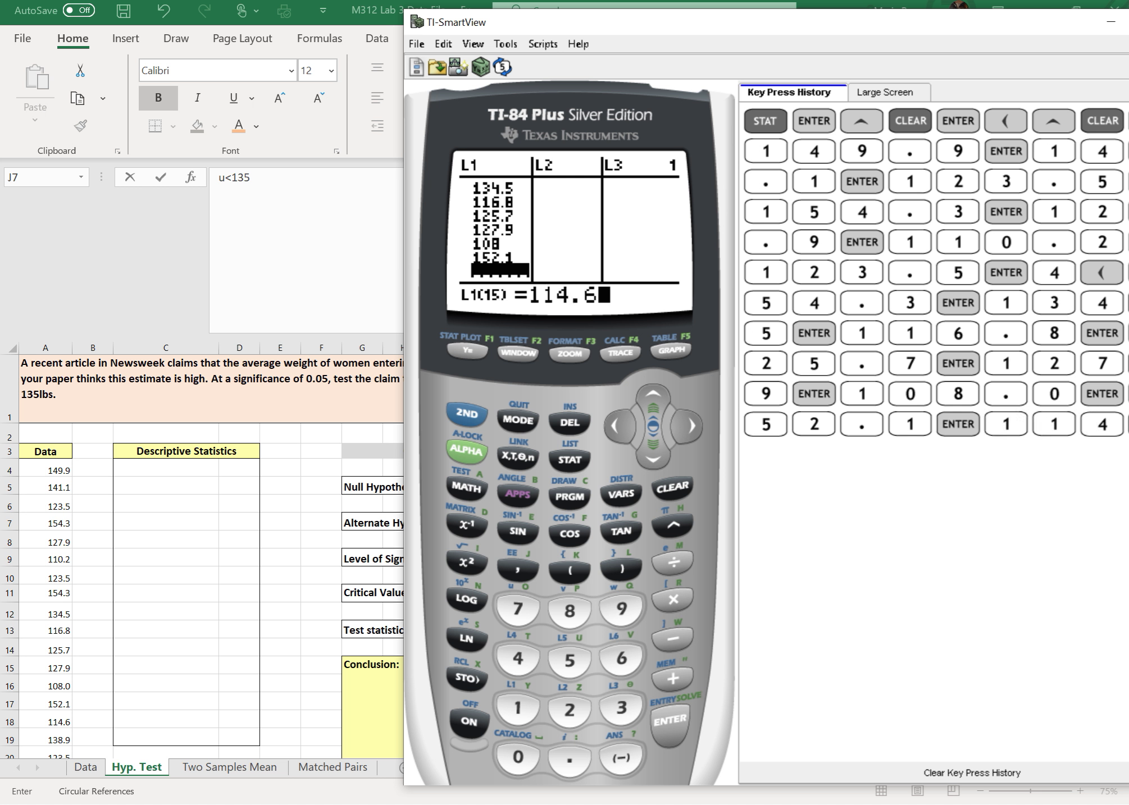
key("Return")
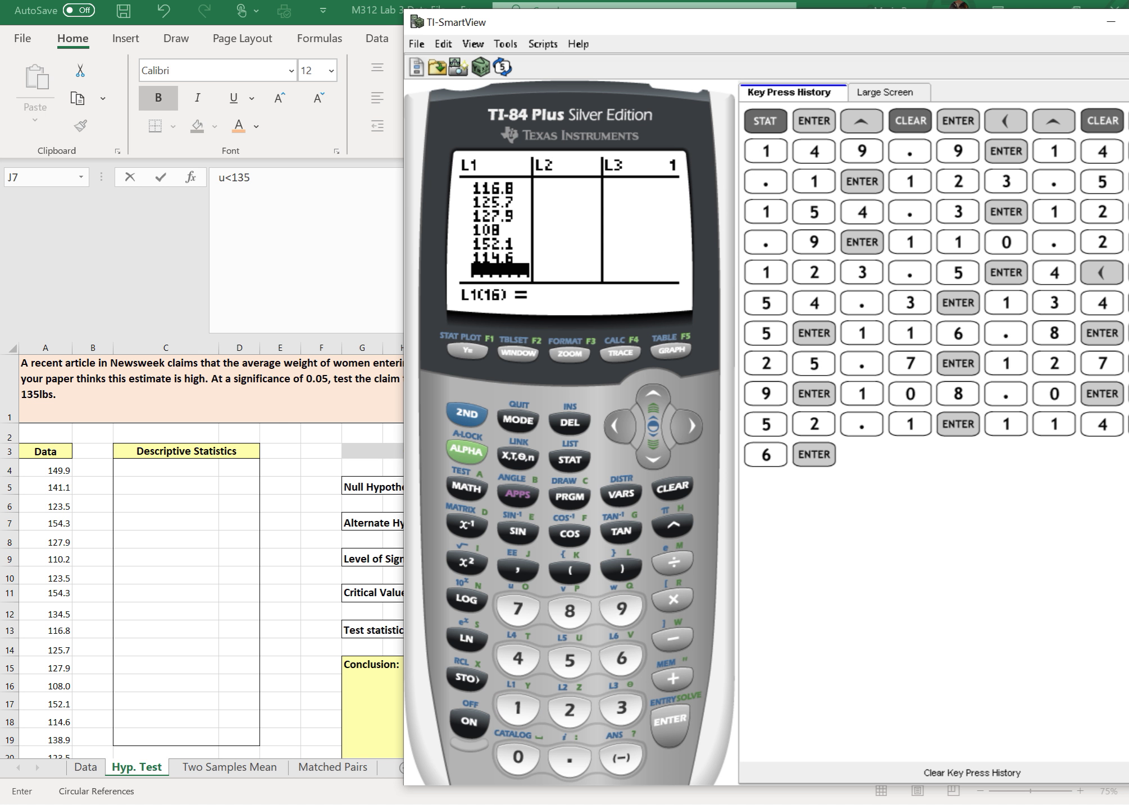
type("138.")
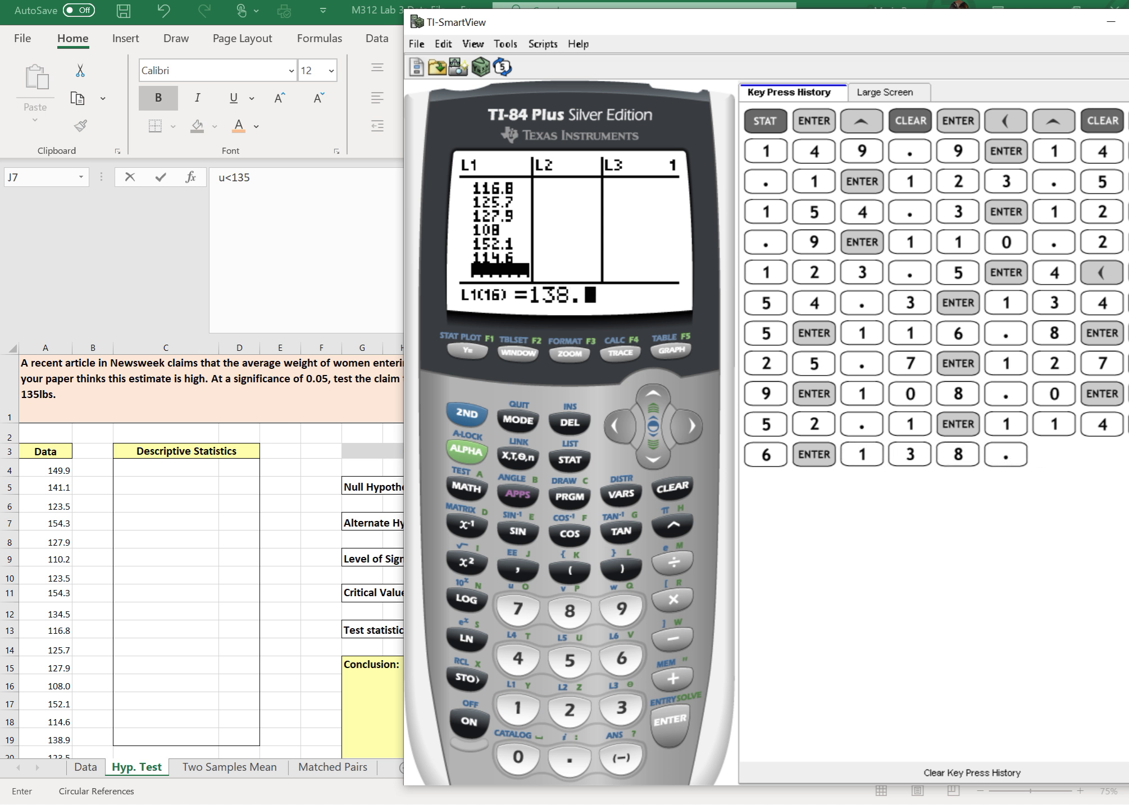
type("9")
key("Return")
Check the remaining weights in the Excel data column and enter 123.5 and 119 as entries 17 and 18 of the calculator's list L1
key("alt+Tab")
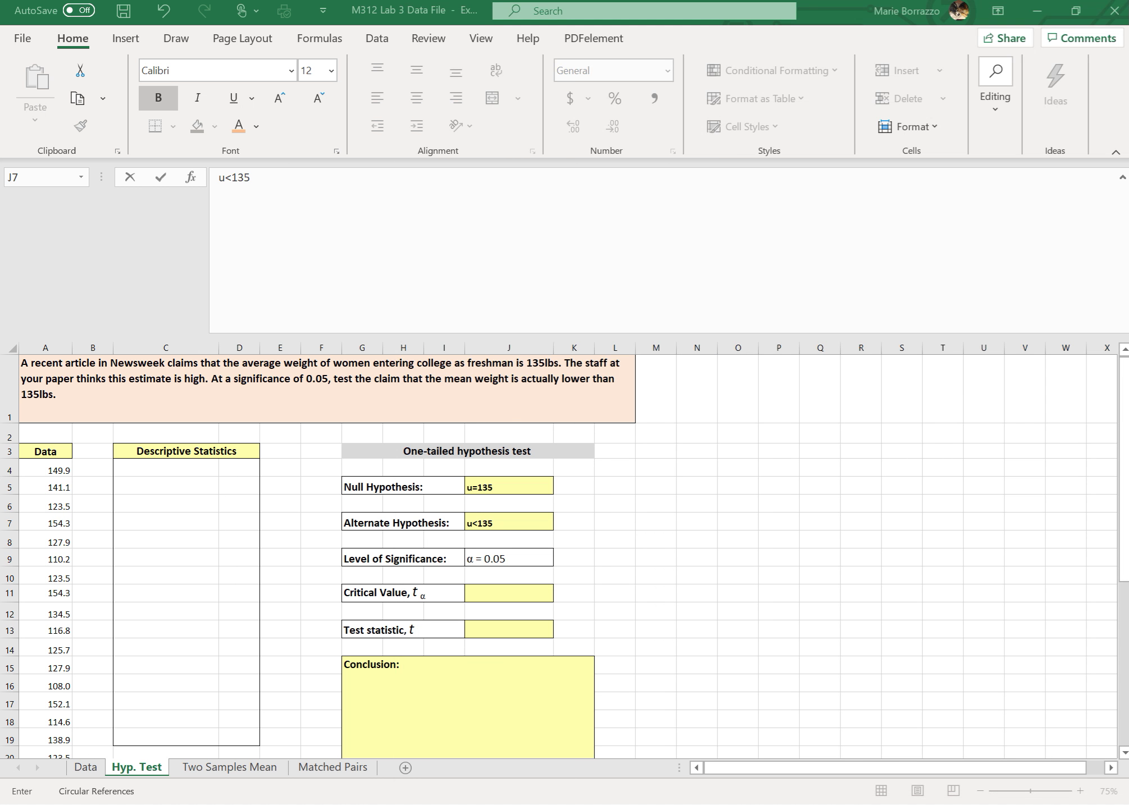
scroll(682, 729, "down", 3)
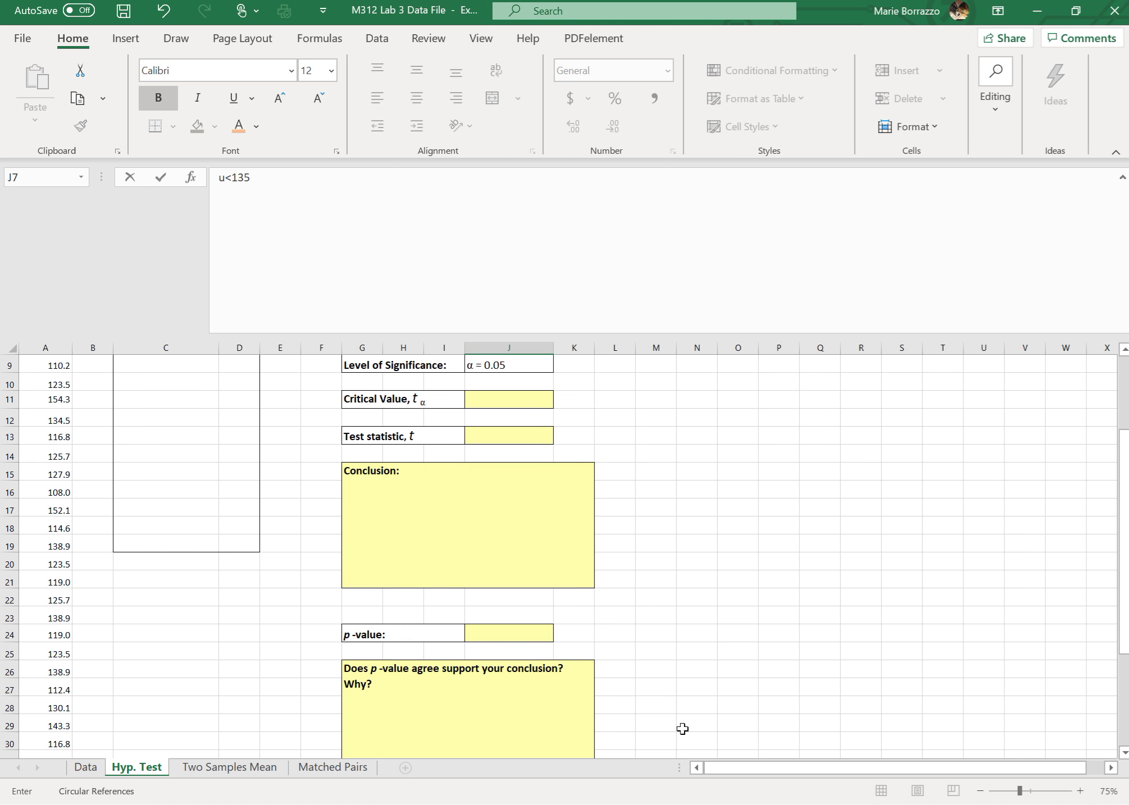
scroll(682, 729, "down", 3)
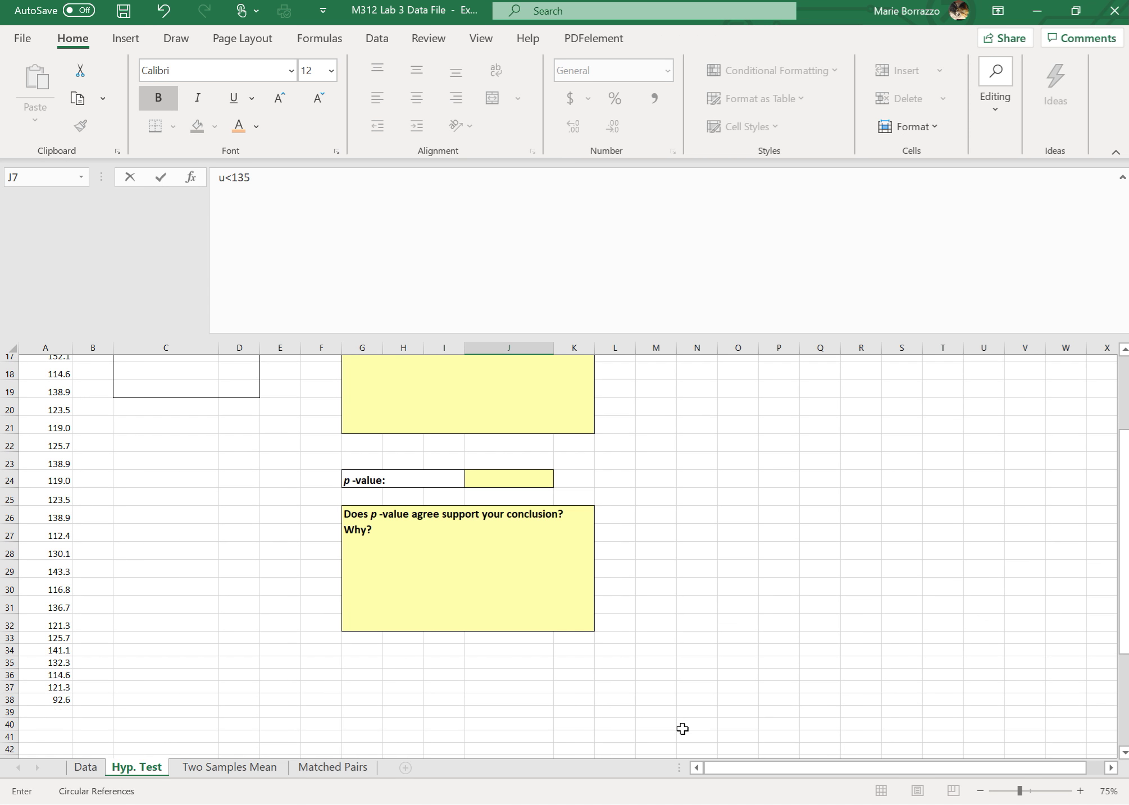
scroll(682, 729, "down", 1)
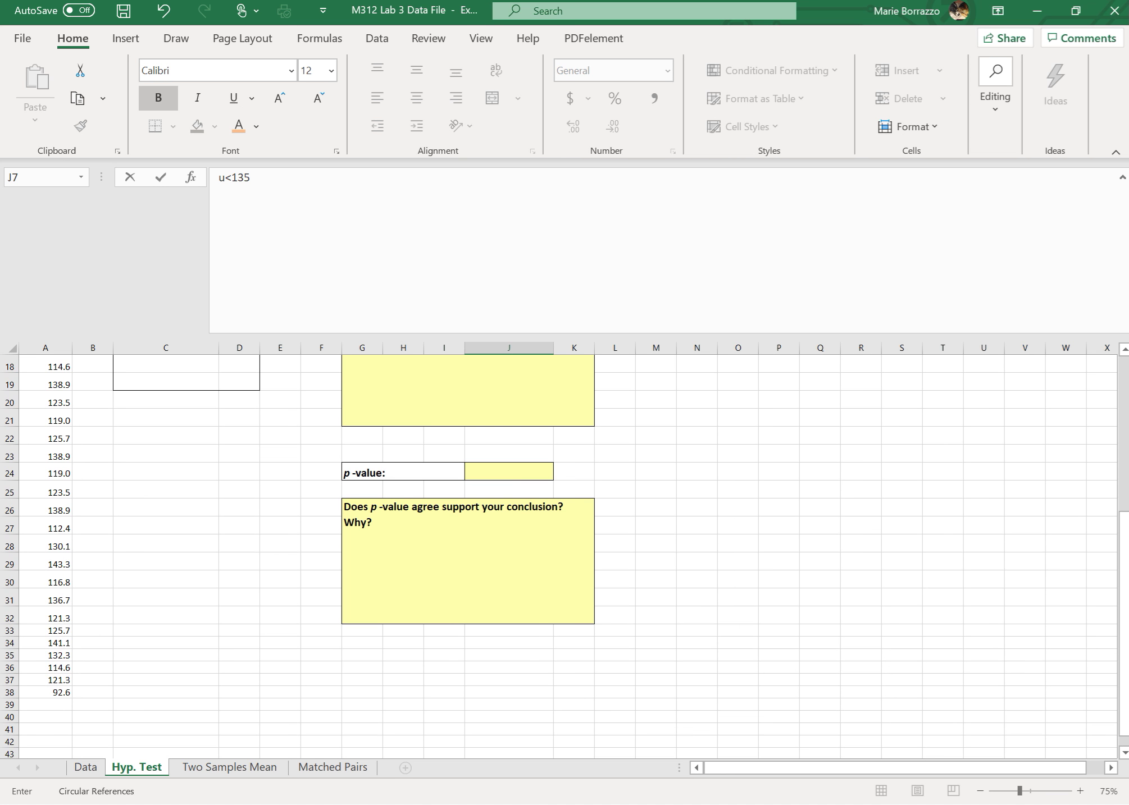
key("alt+Tab")
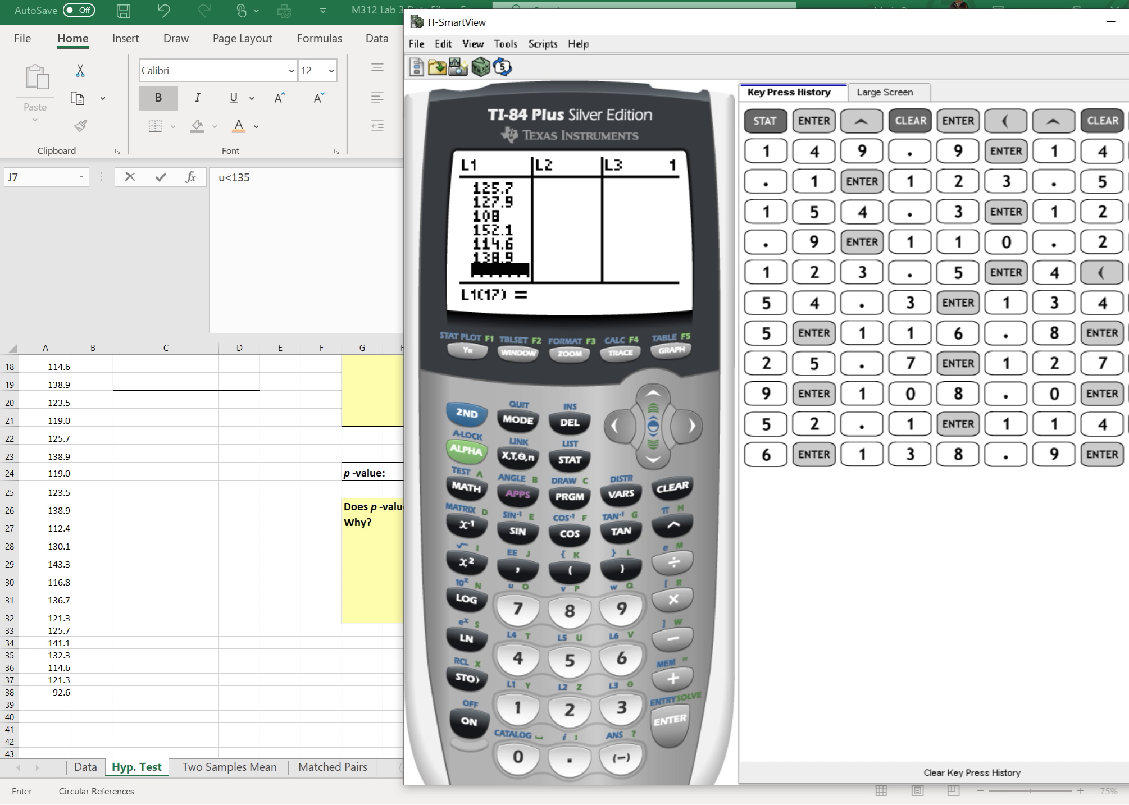
type("123.5")
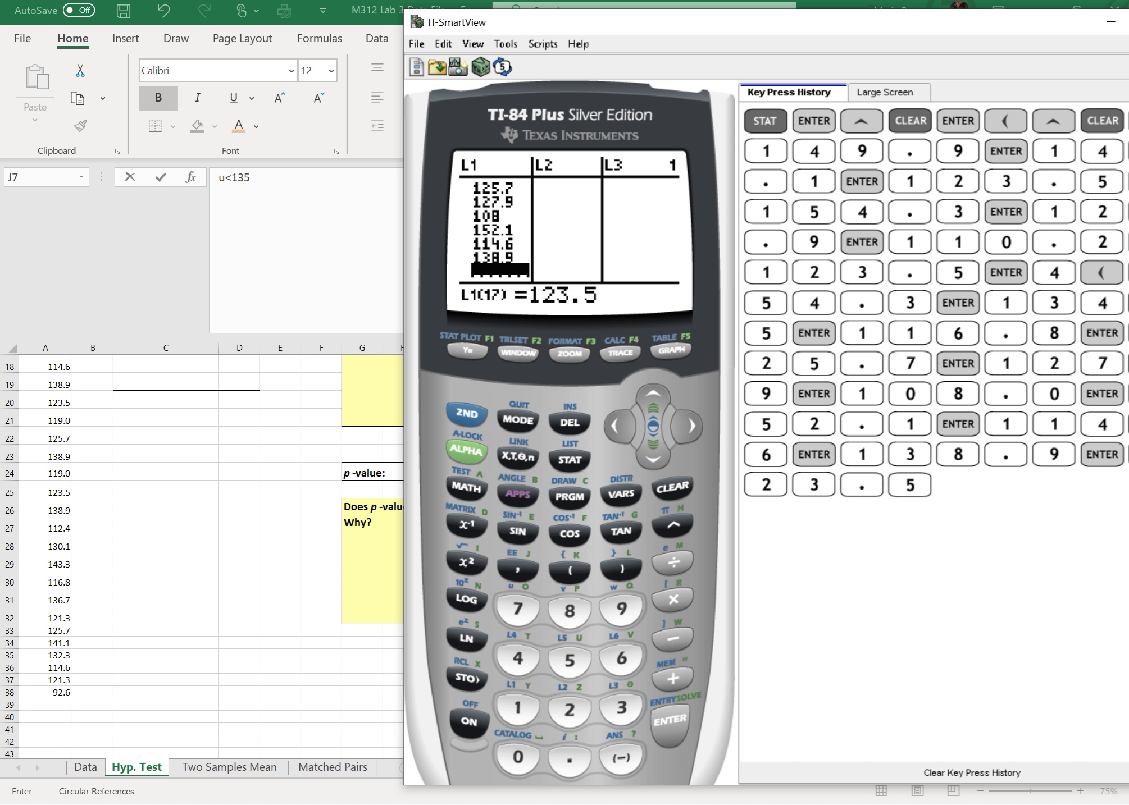
key("Return")
type("119")
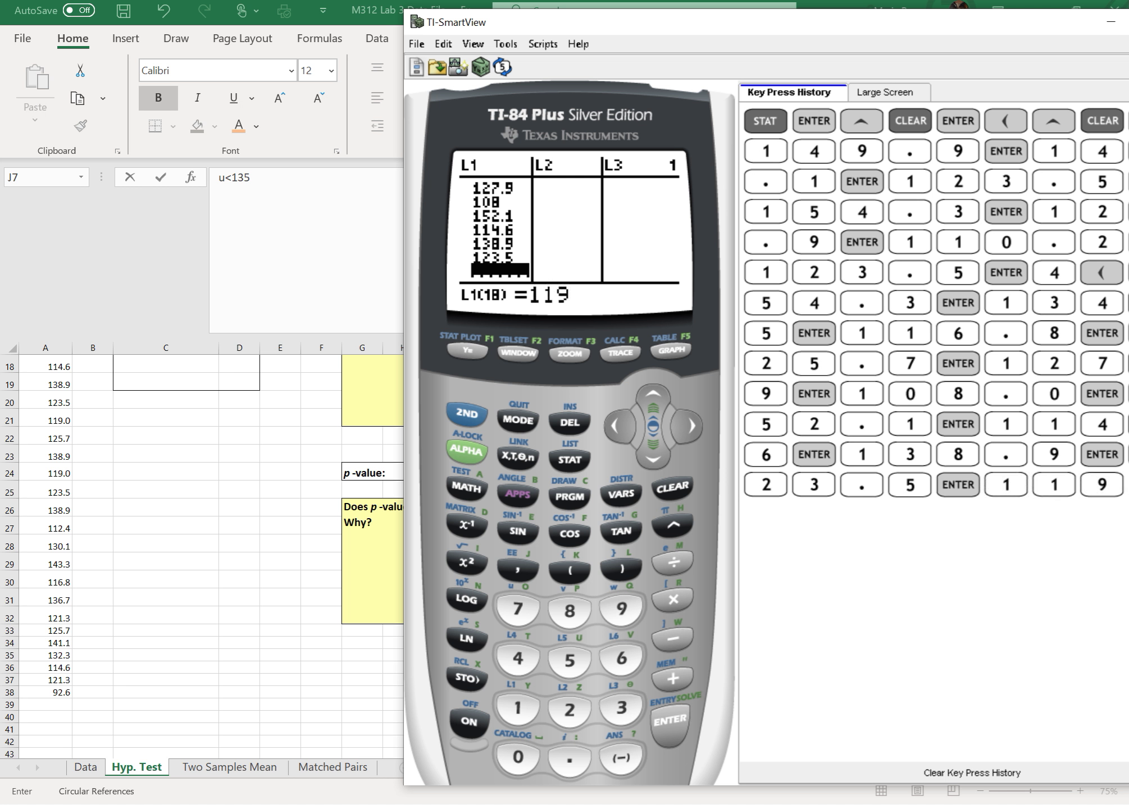
key("Return")
Enter 125.7, 138.9 and 119 as entries 19 to 21 of list L1
type("125.7")
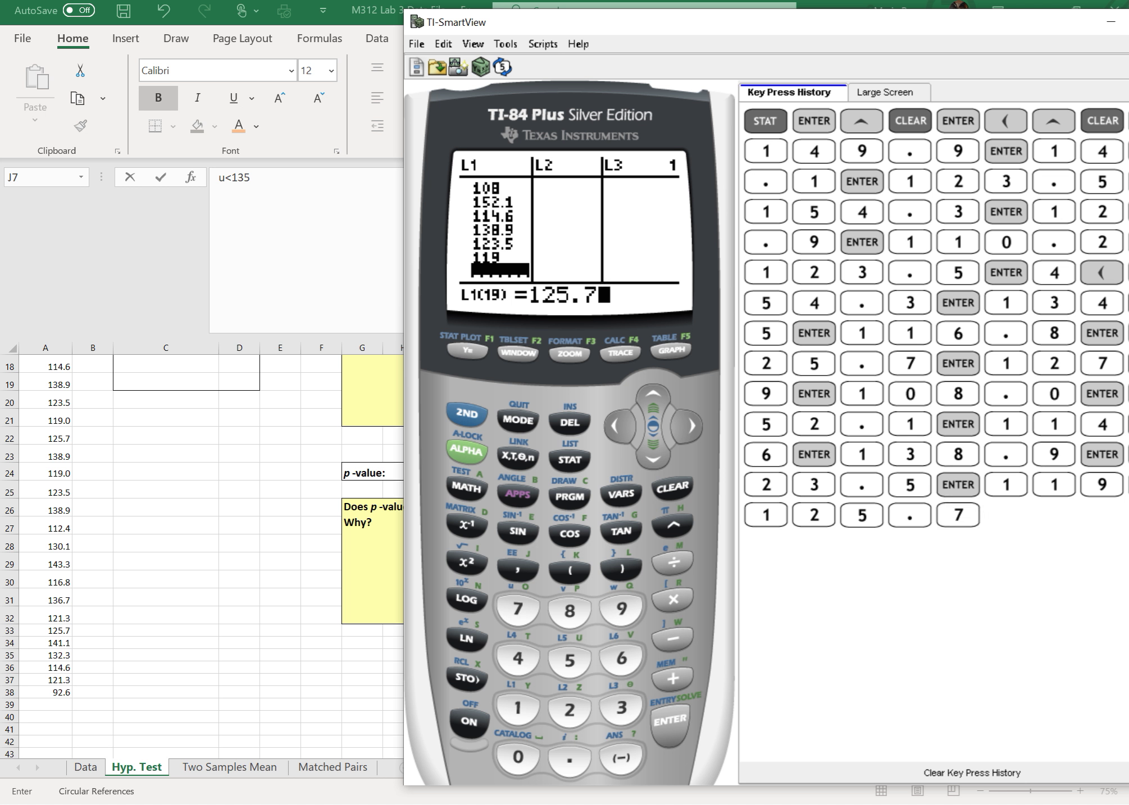
key("Return")
type("138")
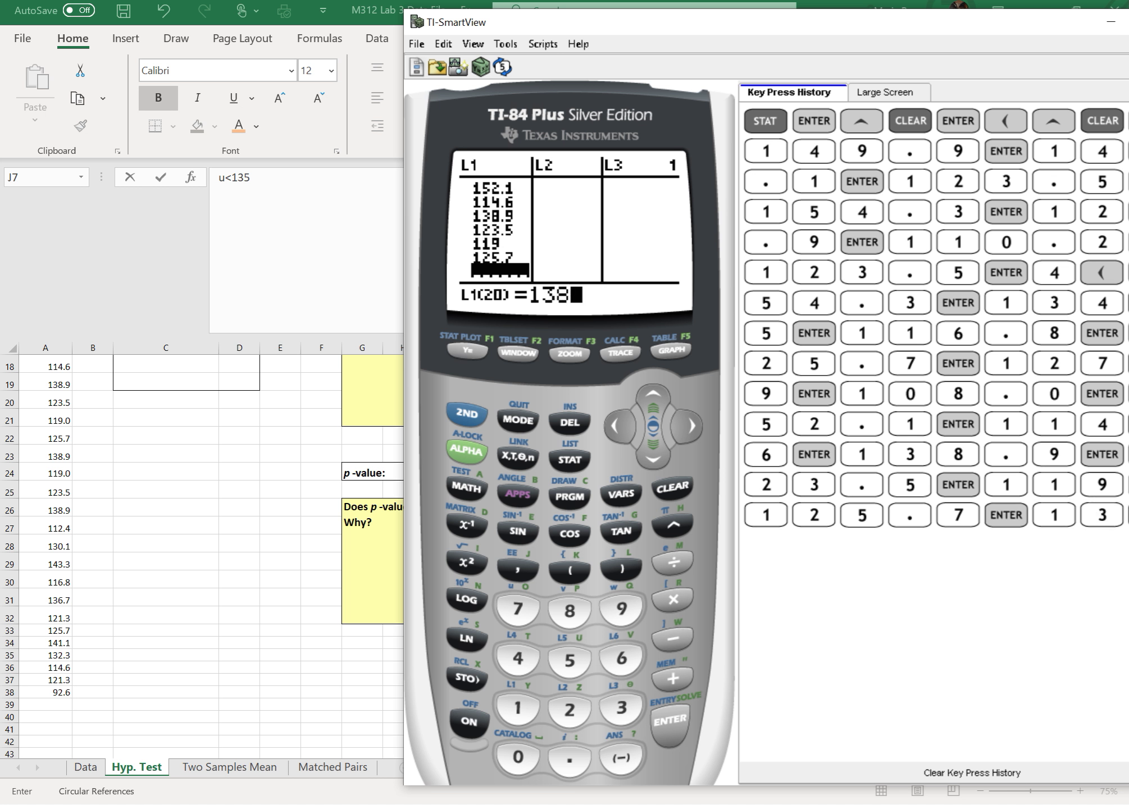
type(".9")
key("Return")
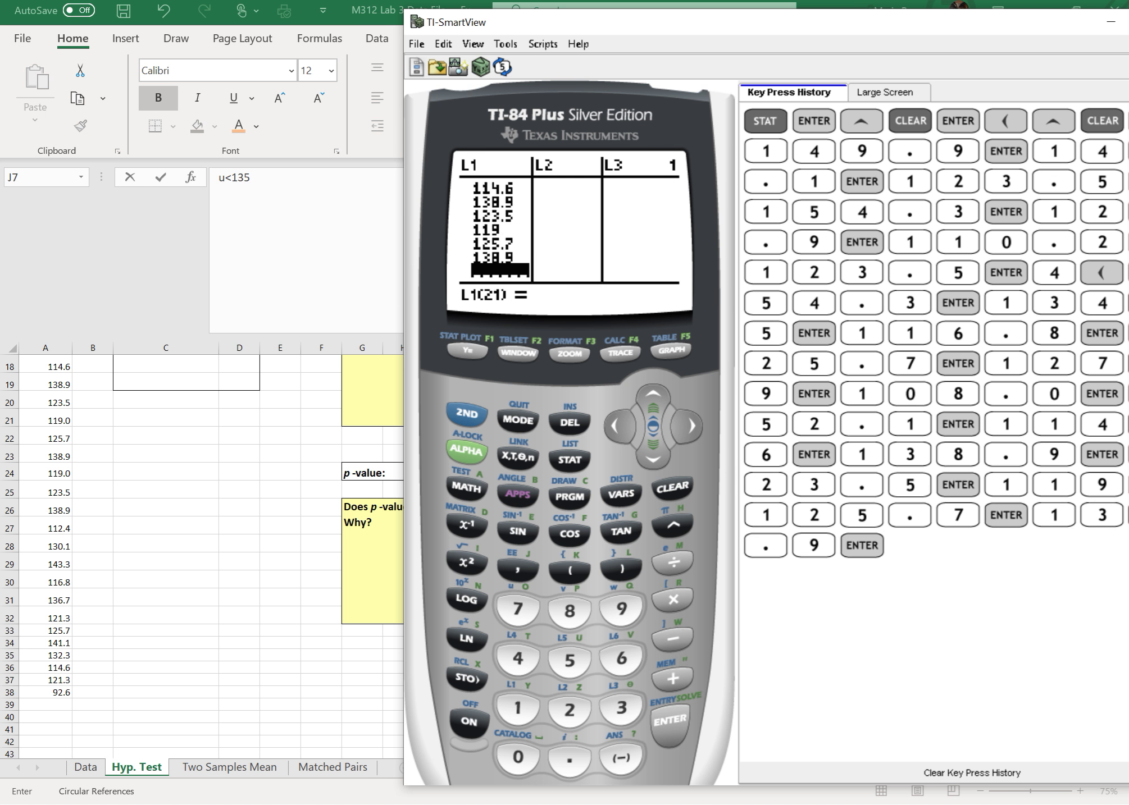
type("119")
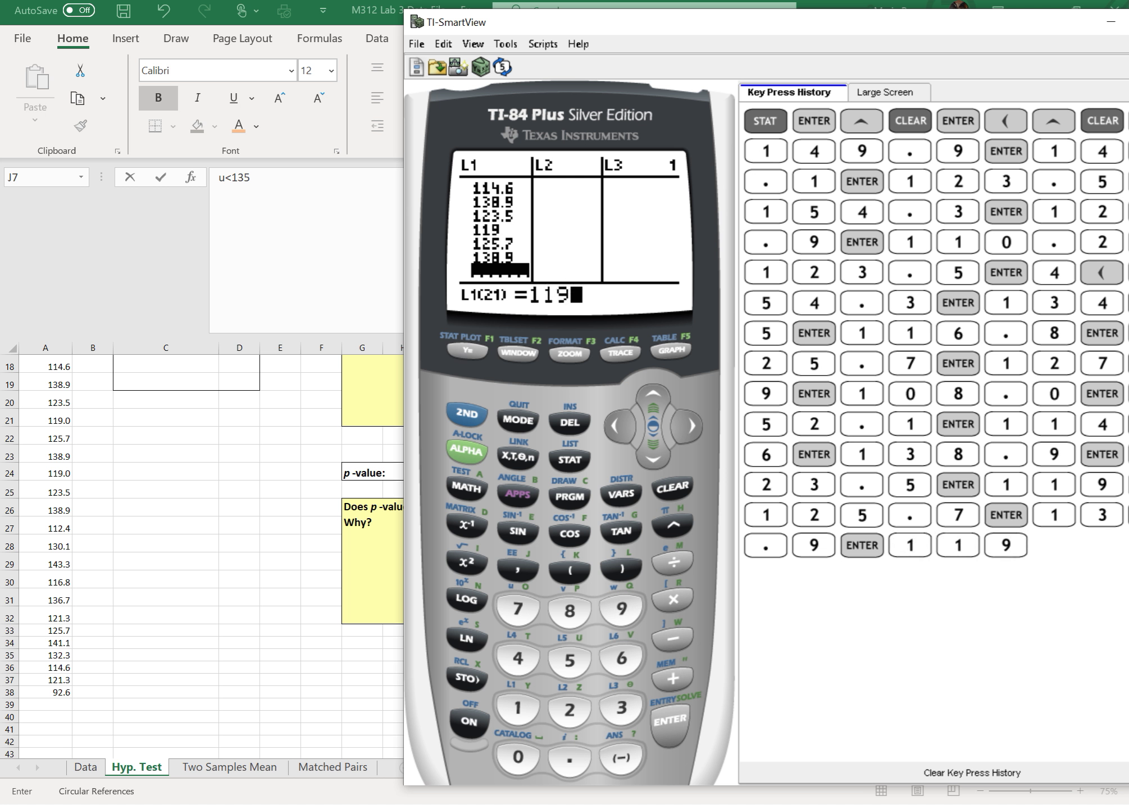
key("Return")
Enter 123.5, 138.9 and 112.4 as entries 22 to 24 of list L1
type("123.5")
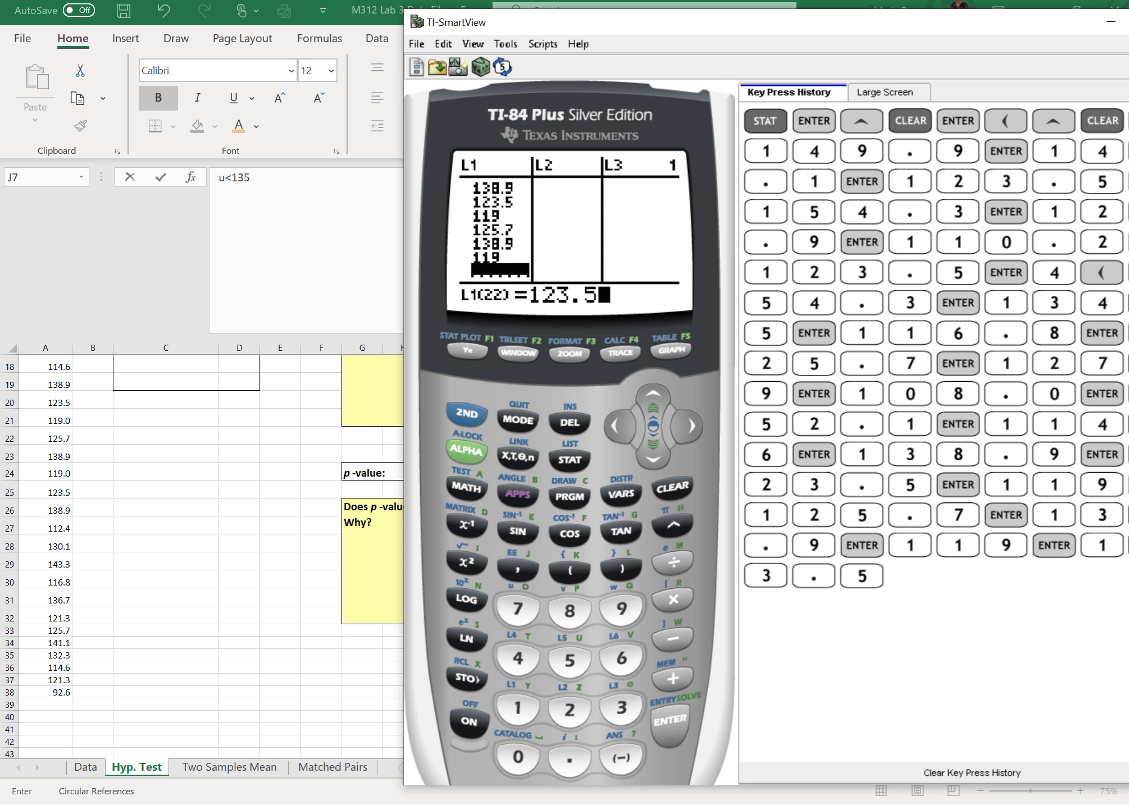
key("Return")
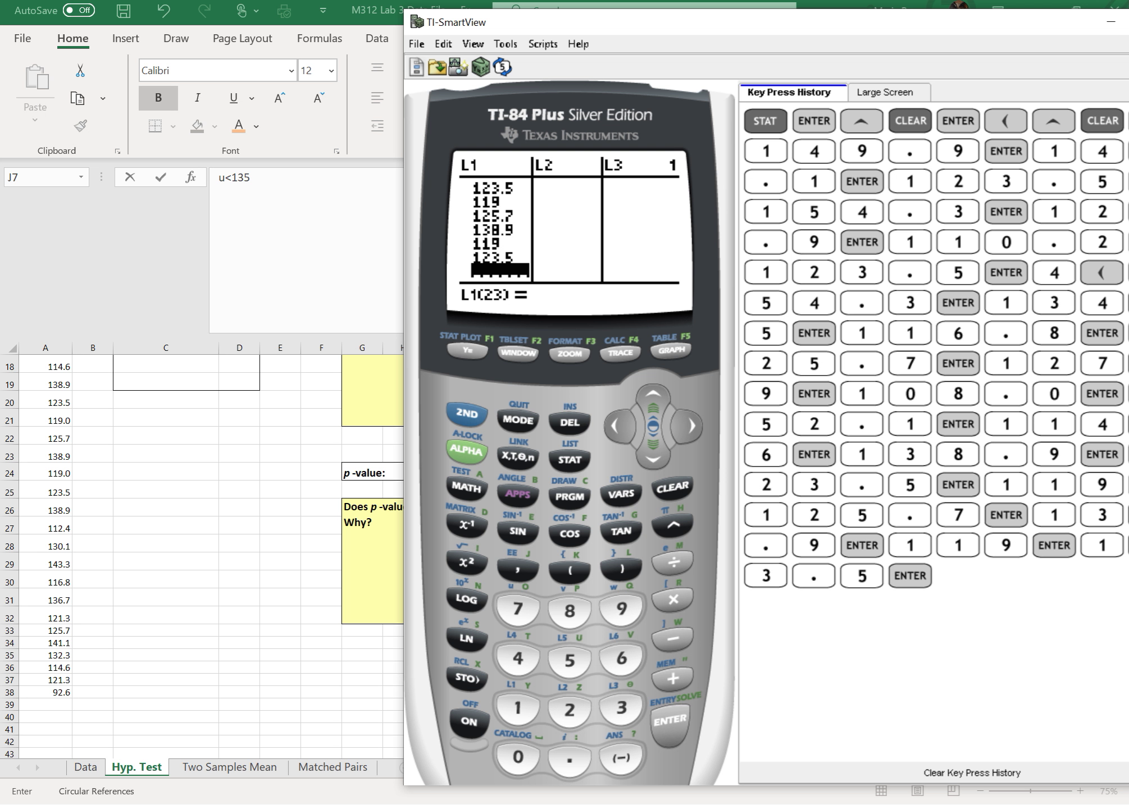
type("138")
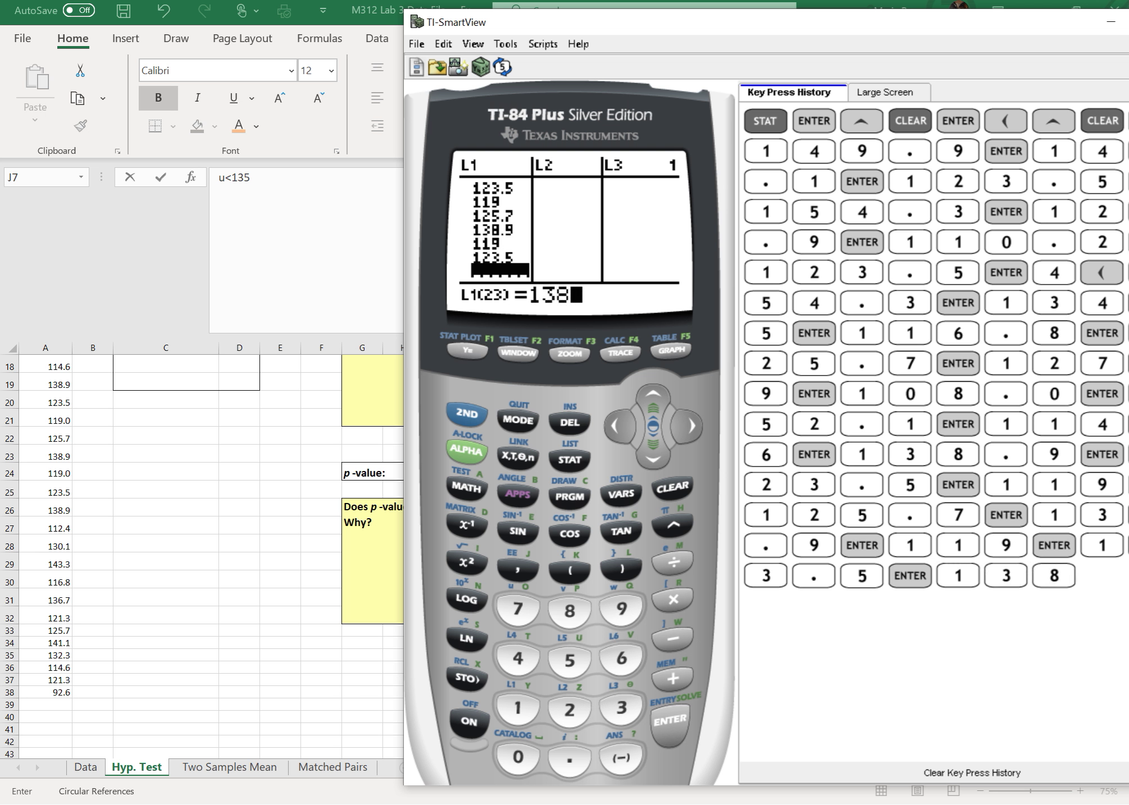
type(".9")
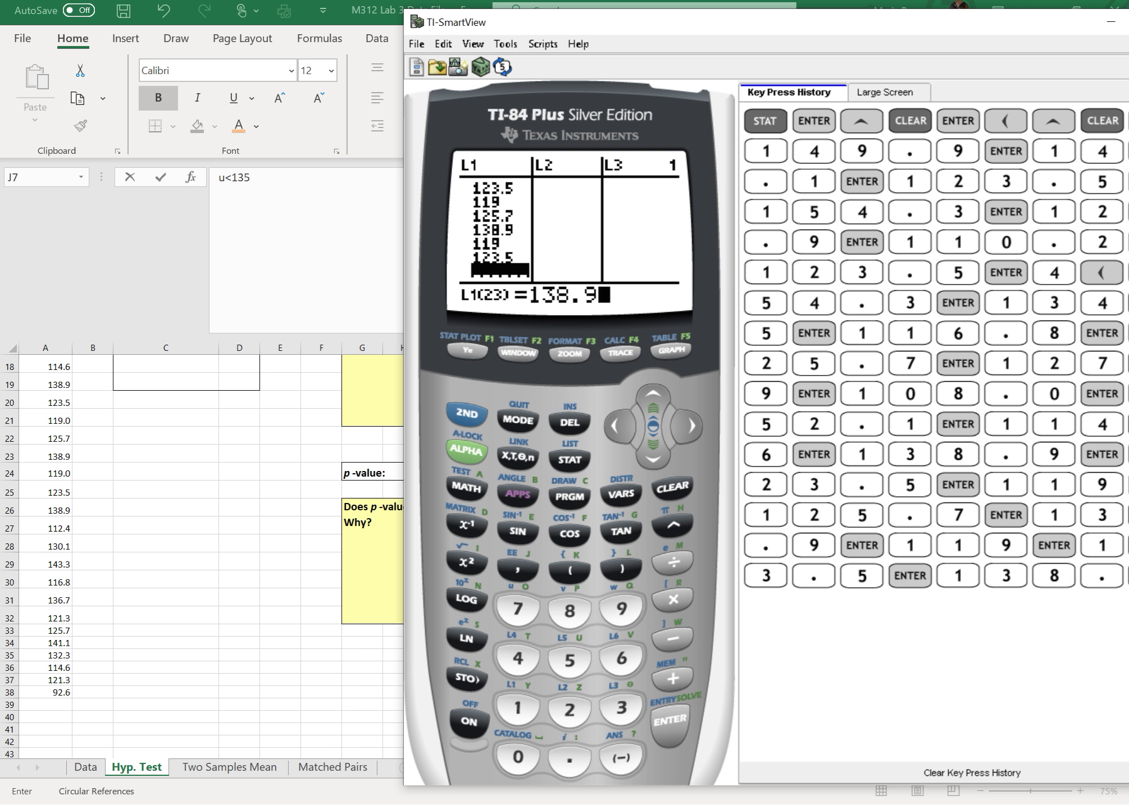
key("Return")
type("112.4")
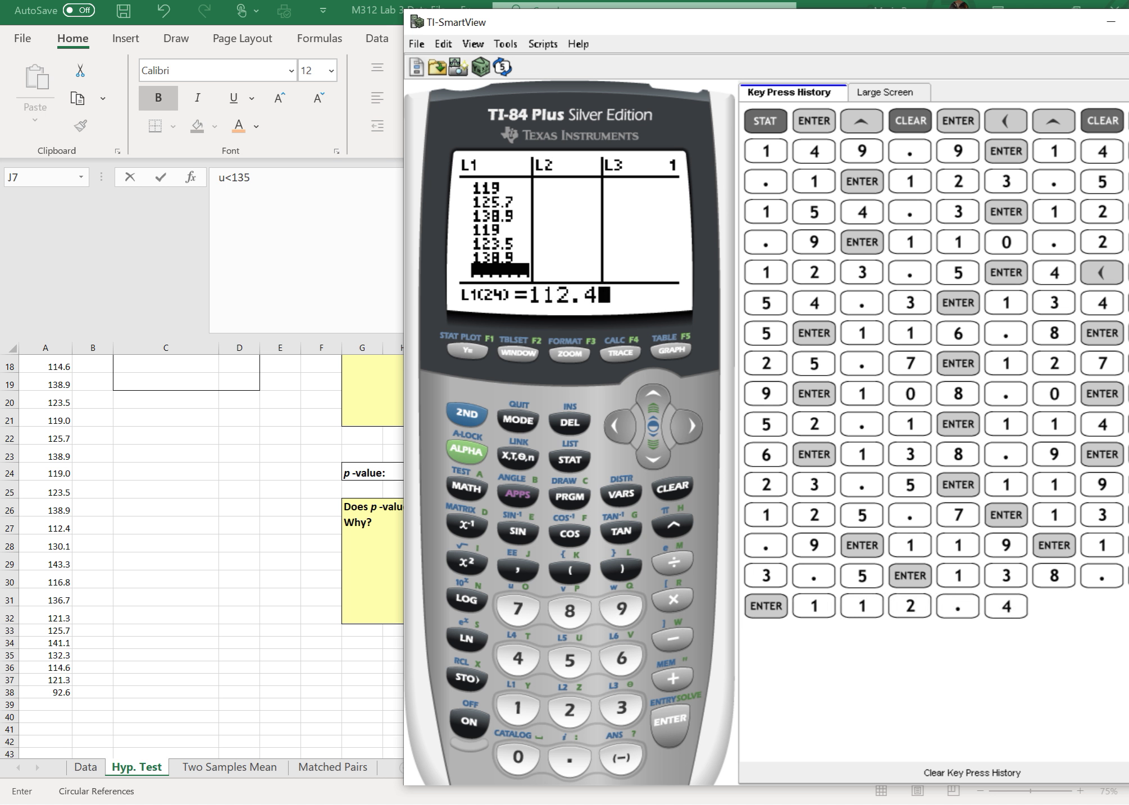
key("Return")
Enter 130.1 and 143.3 as entries 25 and 26 of list L1
type("1")
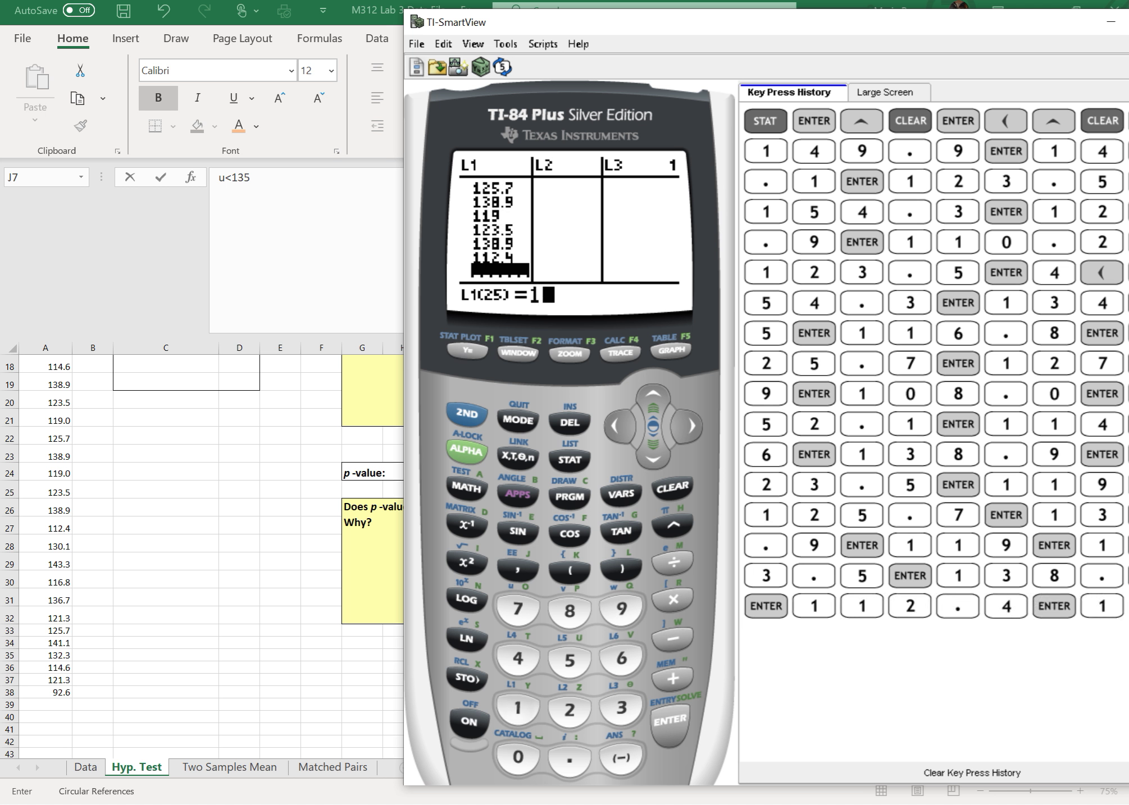
type("30.1")
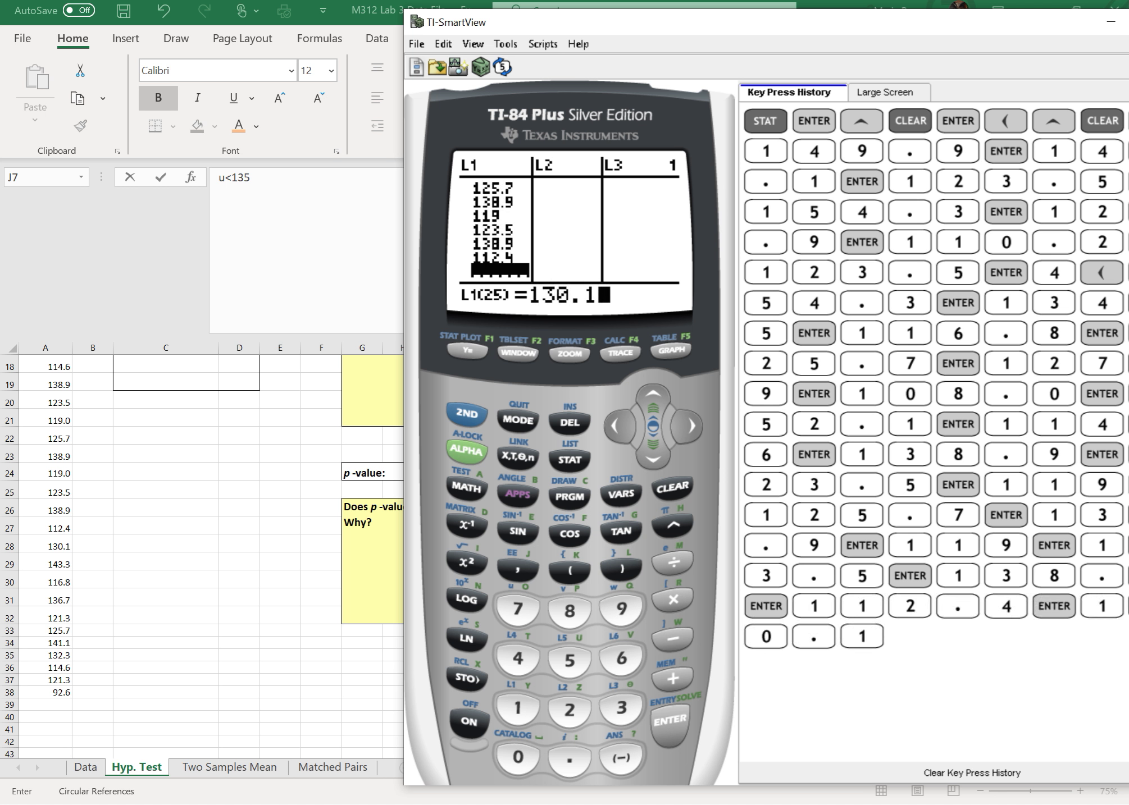
key("Return")
type("14")
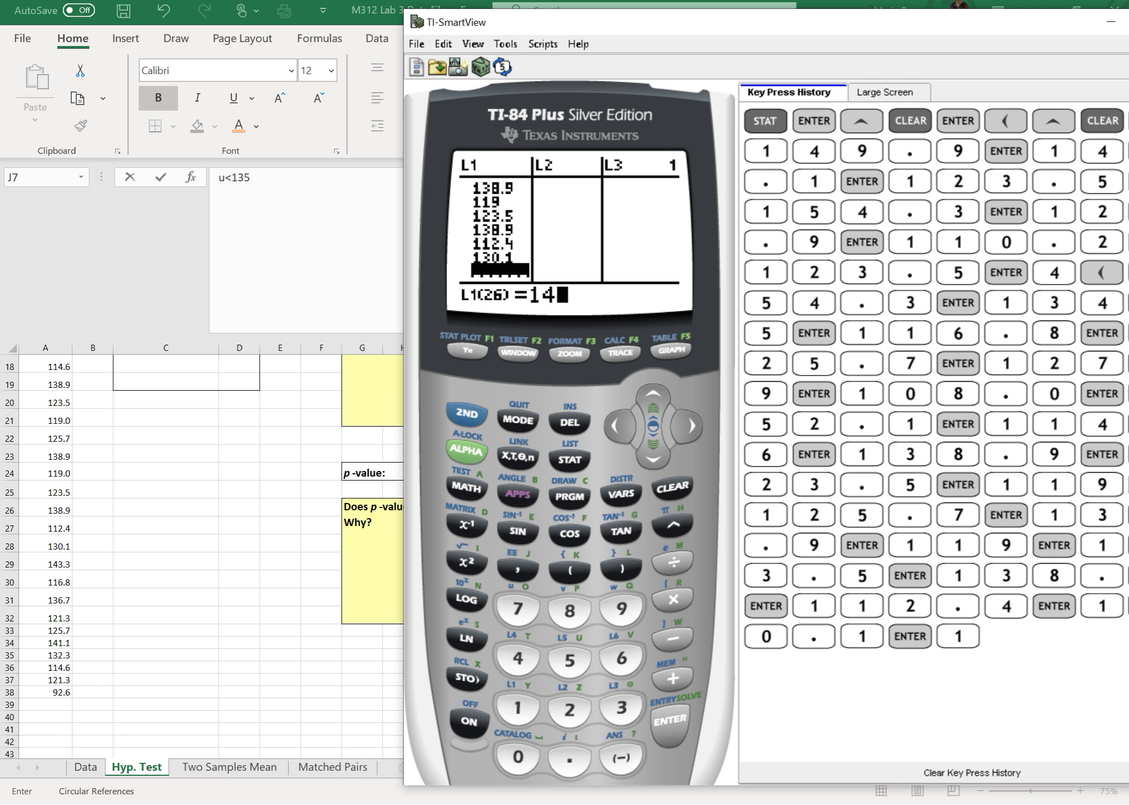
type("3.3.")
key("Return")
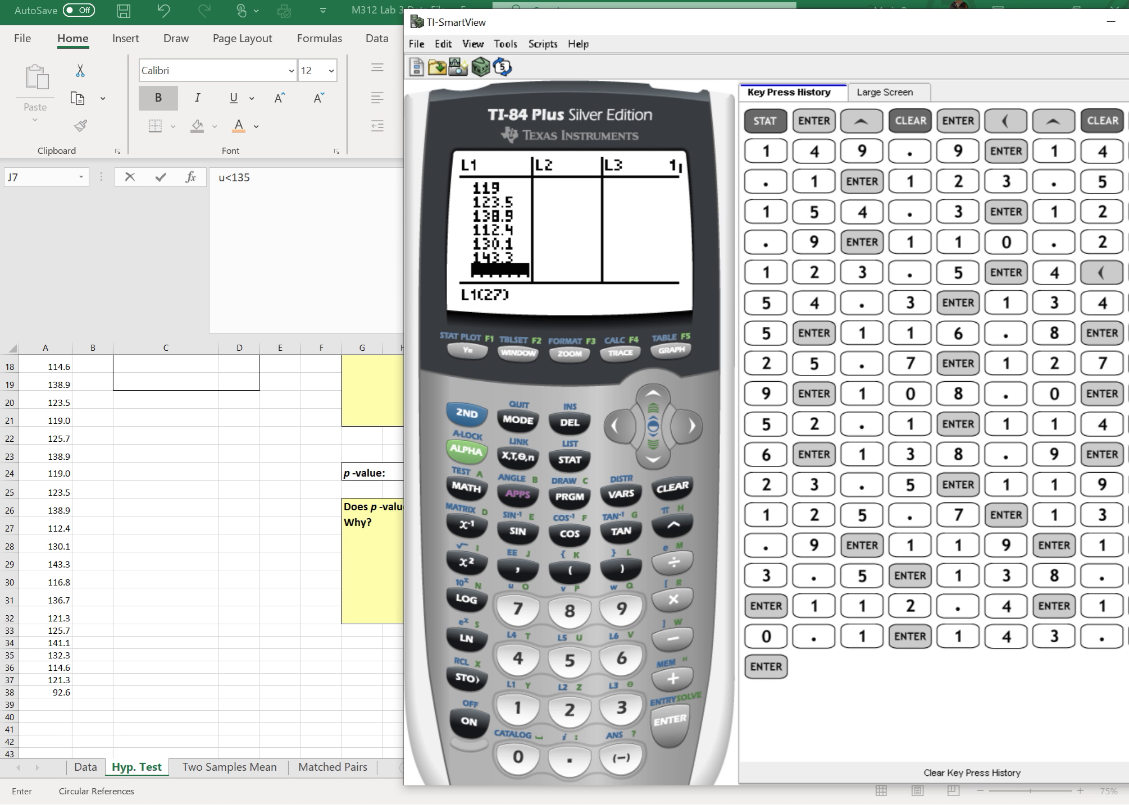
Enter 116.8, 136.7 and 121.3 as entries 27 to 29 of list L1
type("116.8")
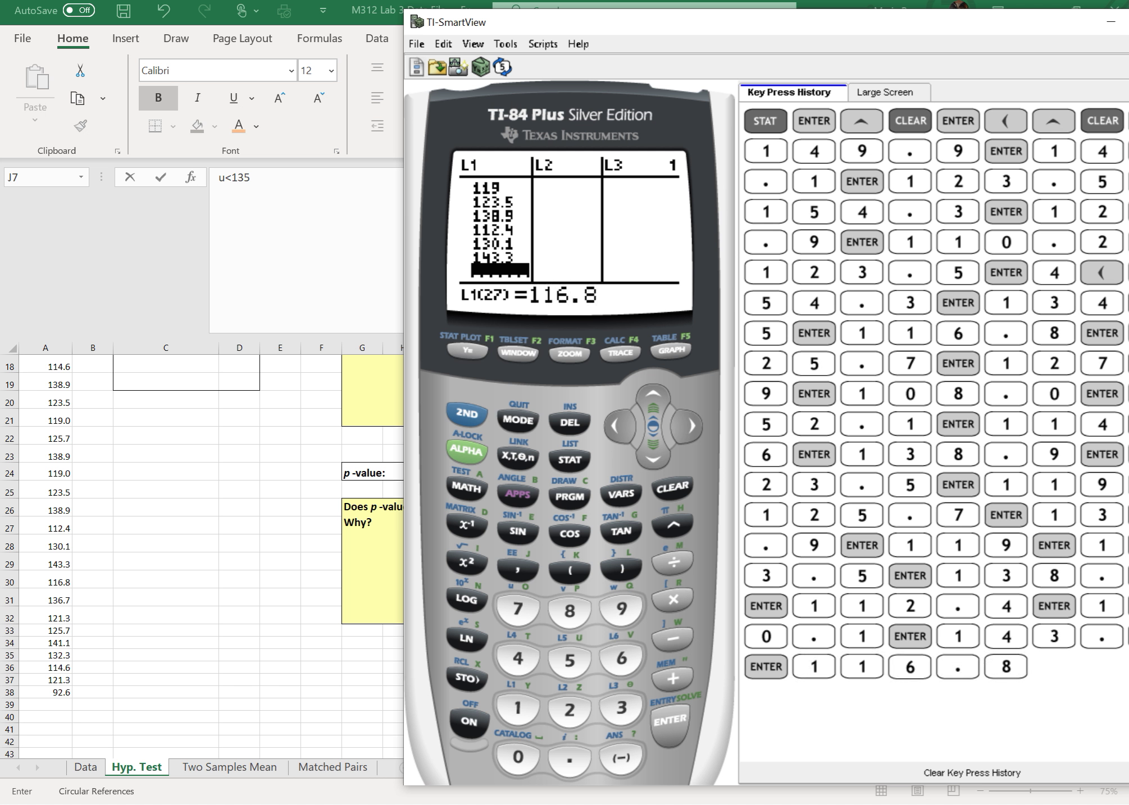
key("Return")
type("136.7")
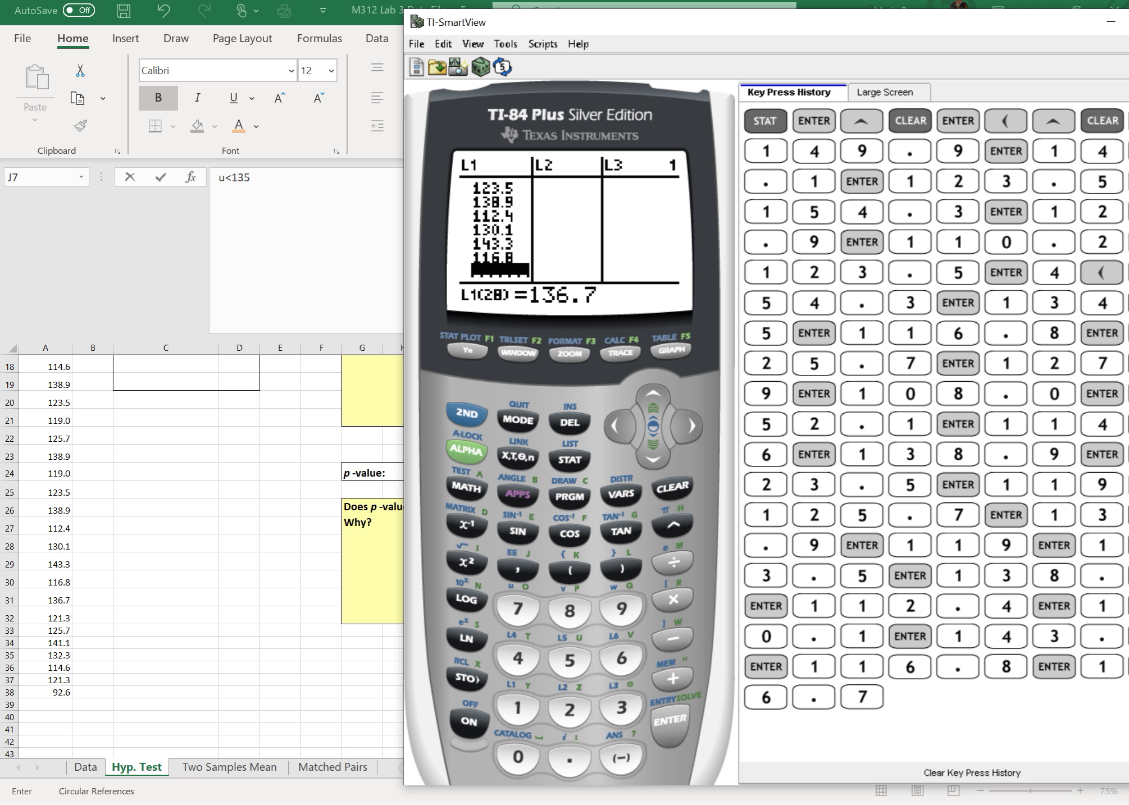
key("Return")
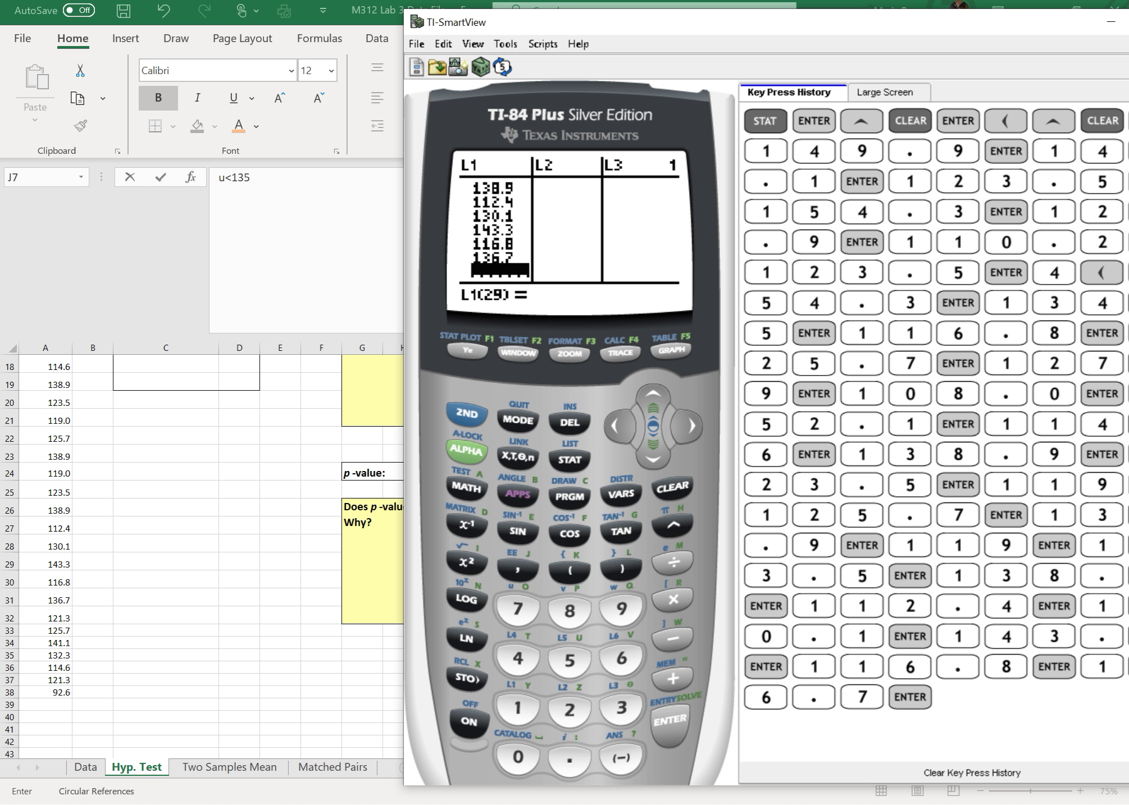
type("121")
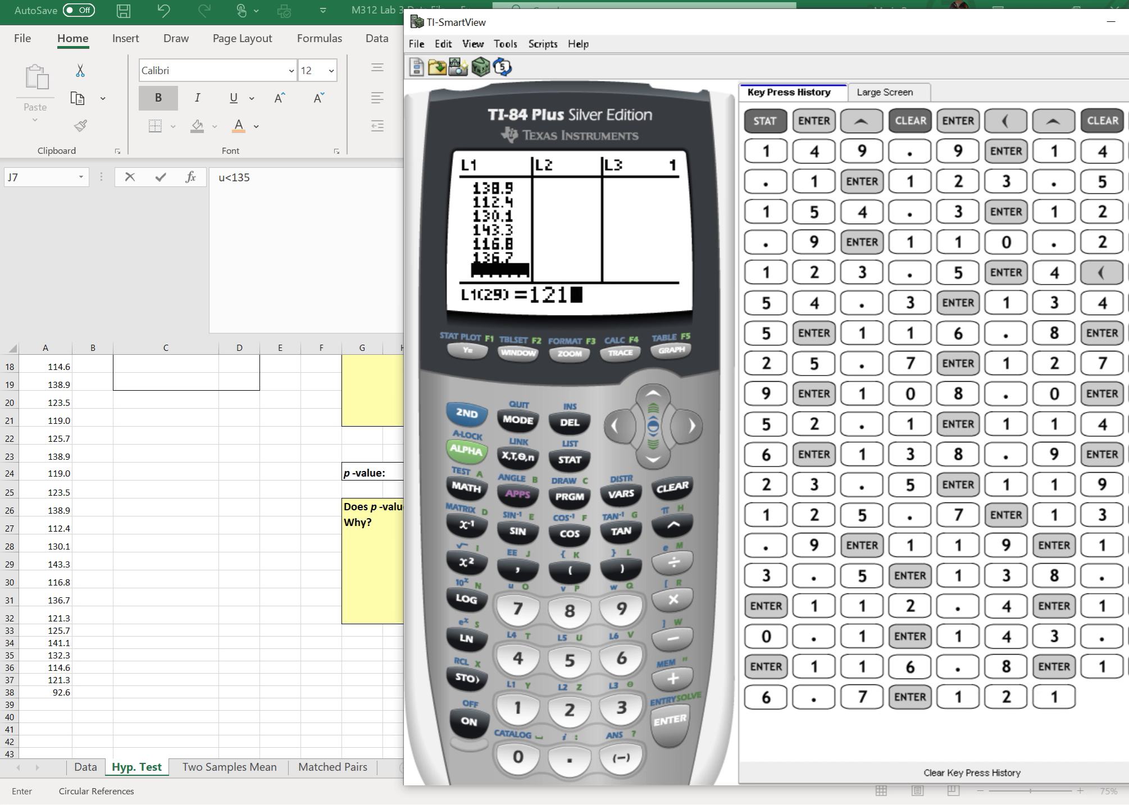
Select cell A34 in Excel to finish editing J7, and enter 125.7 and 141.1 as entries 30 and 31 of the calculator's list L1
key("alt+Tab")
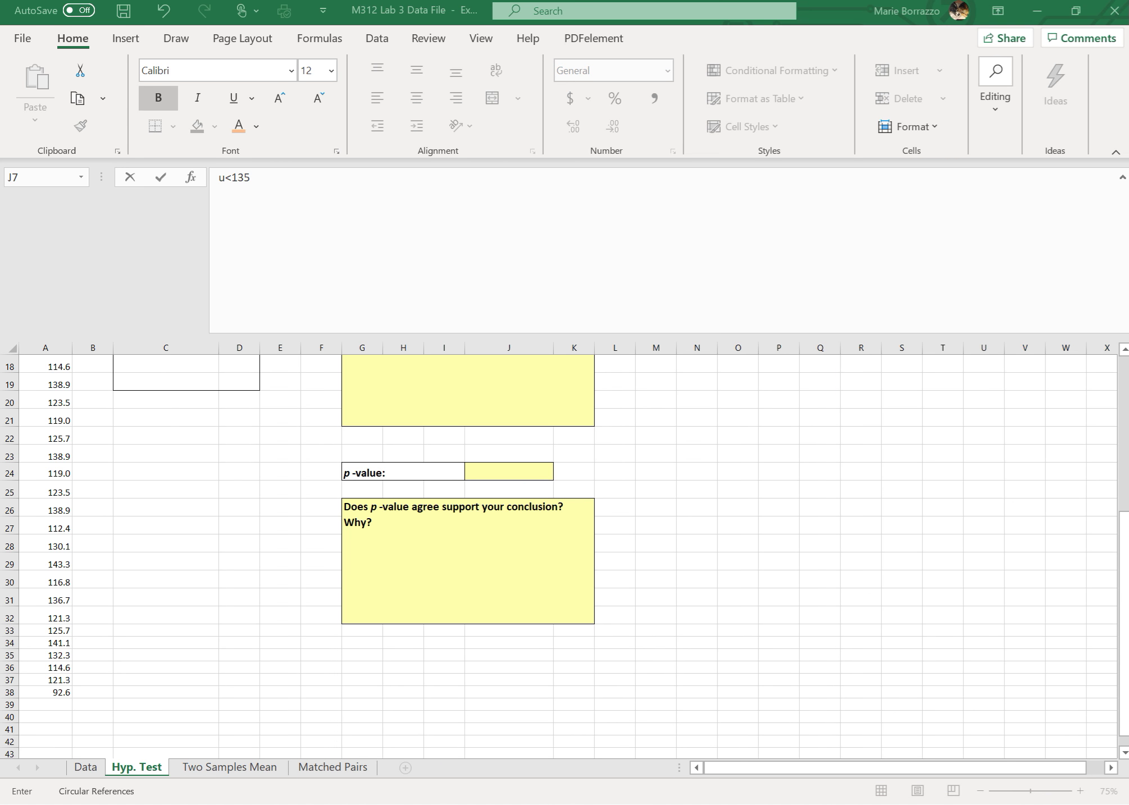
left_click(46, 643)
key("alt+Tab")
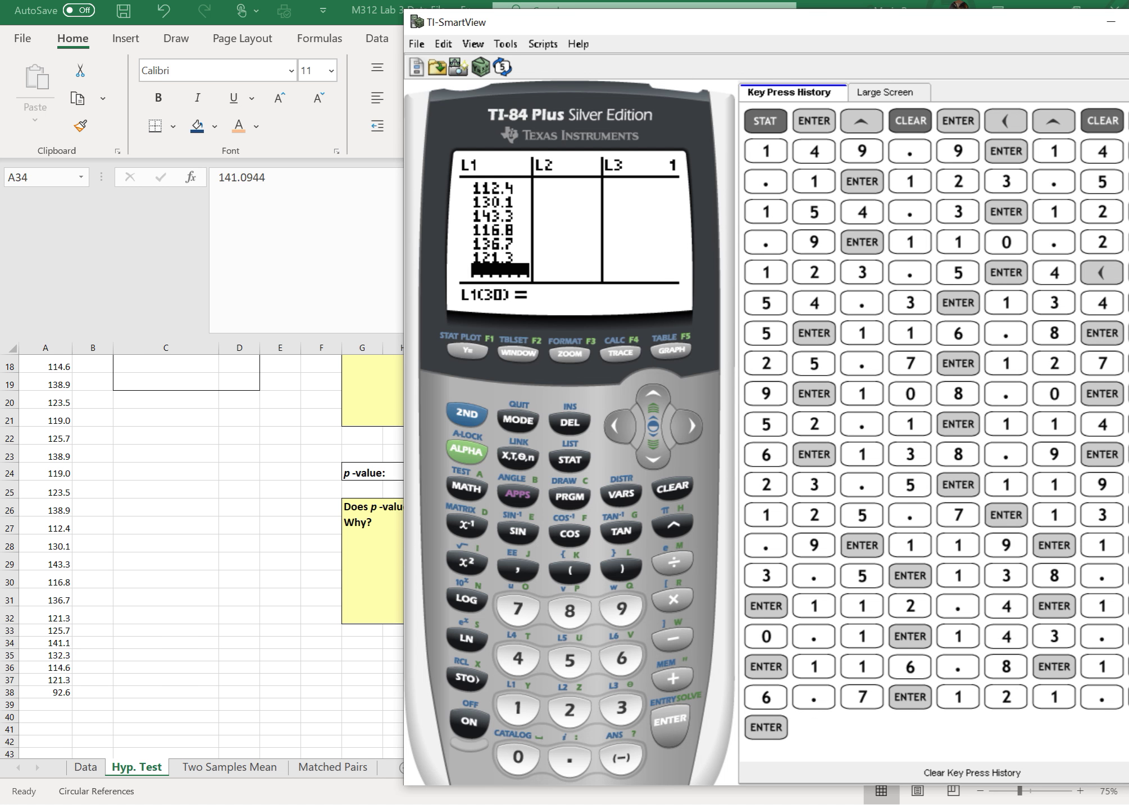
type("125.7")
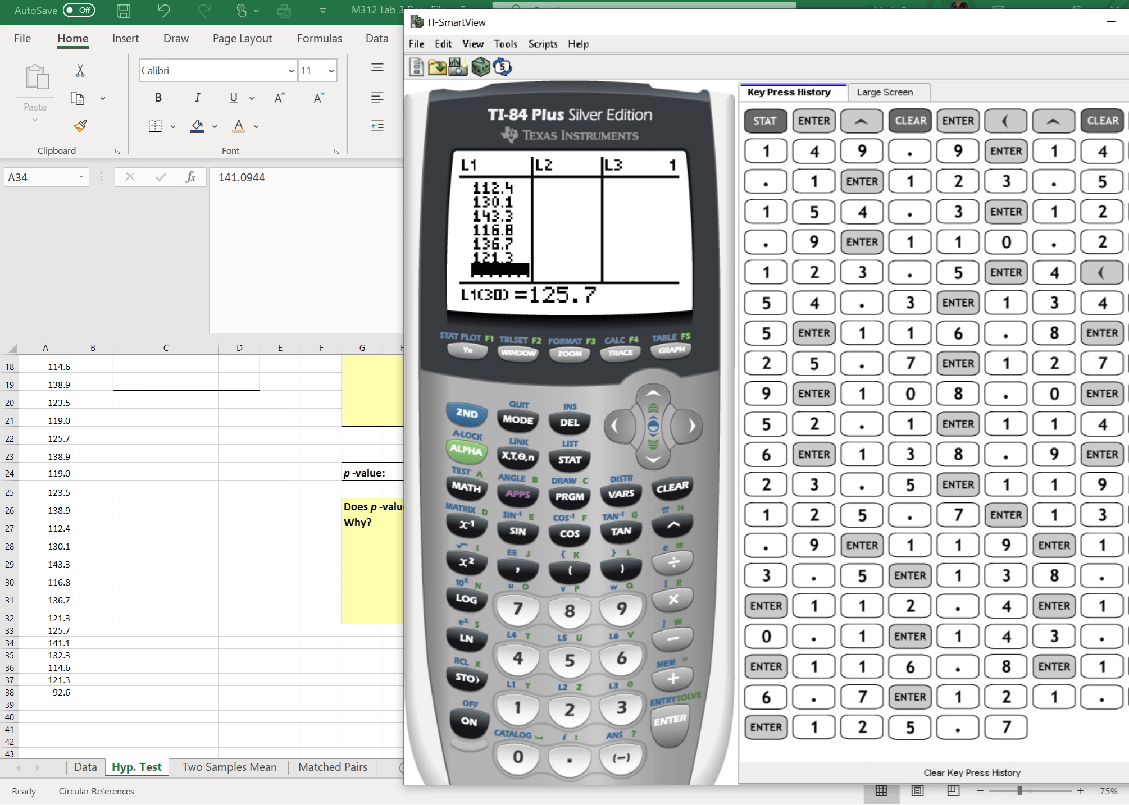
key("Return")
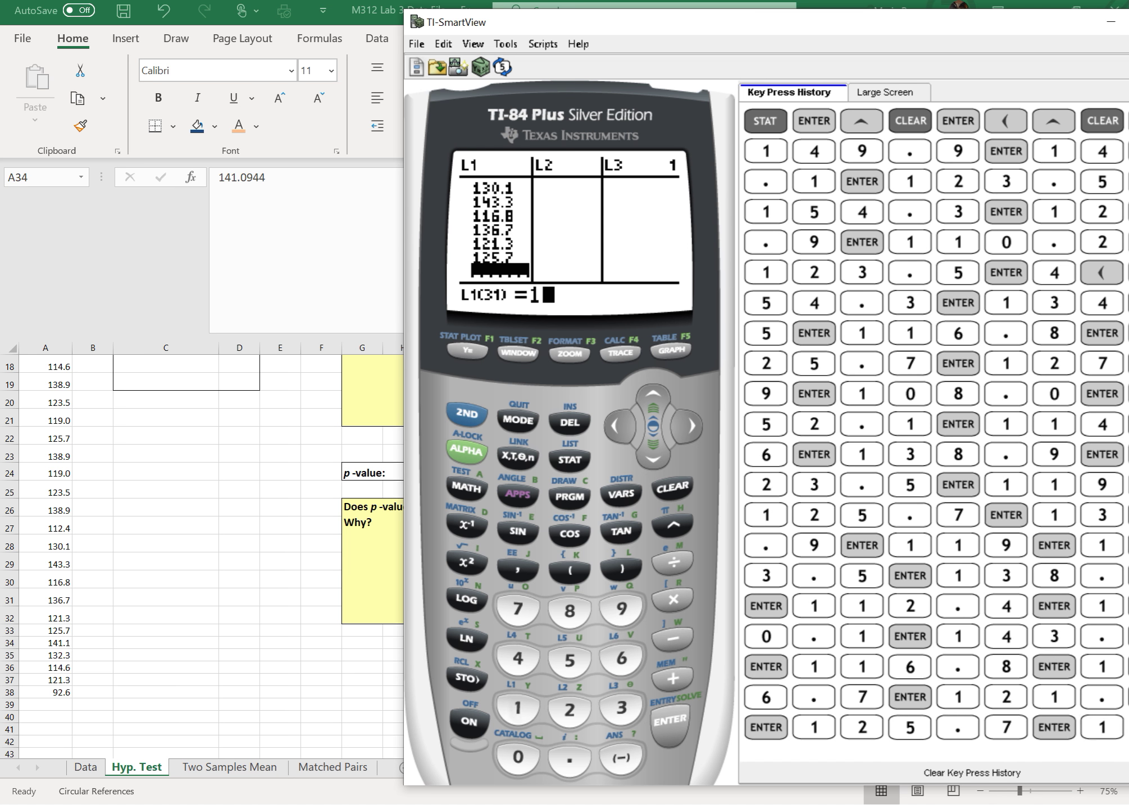
type("141.1")
key("Return")
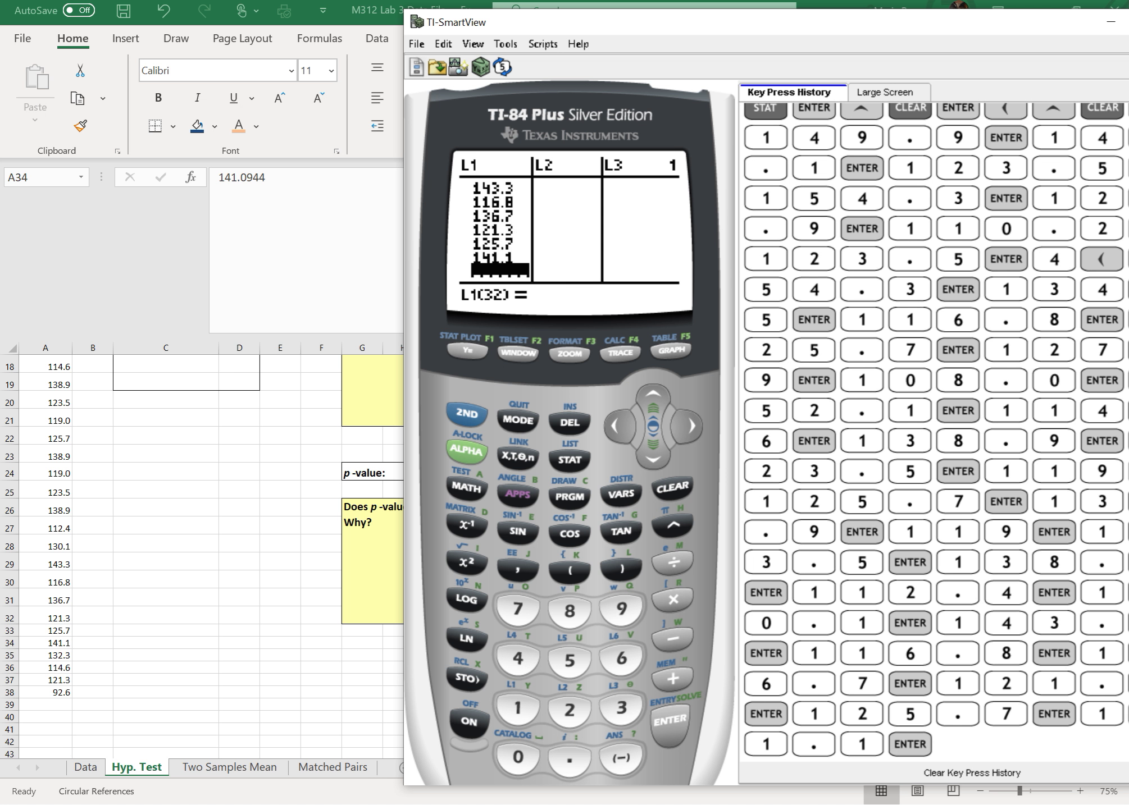
Enter 132.3 as entry 32 of list L1, correcting the value where the decimal point was missed
type("132.3")
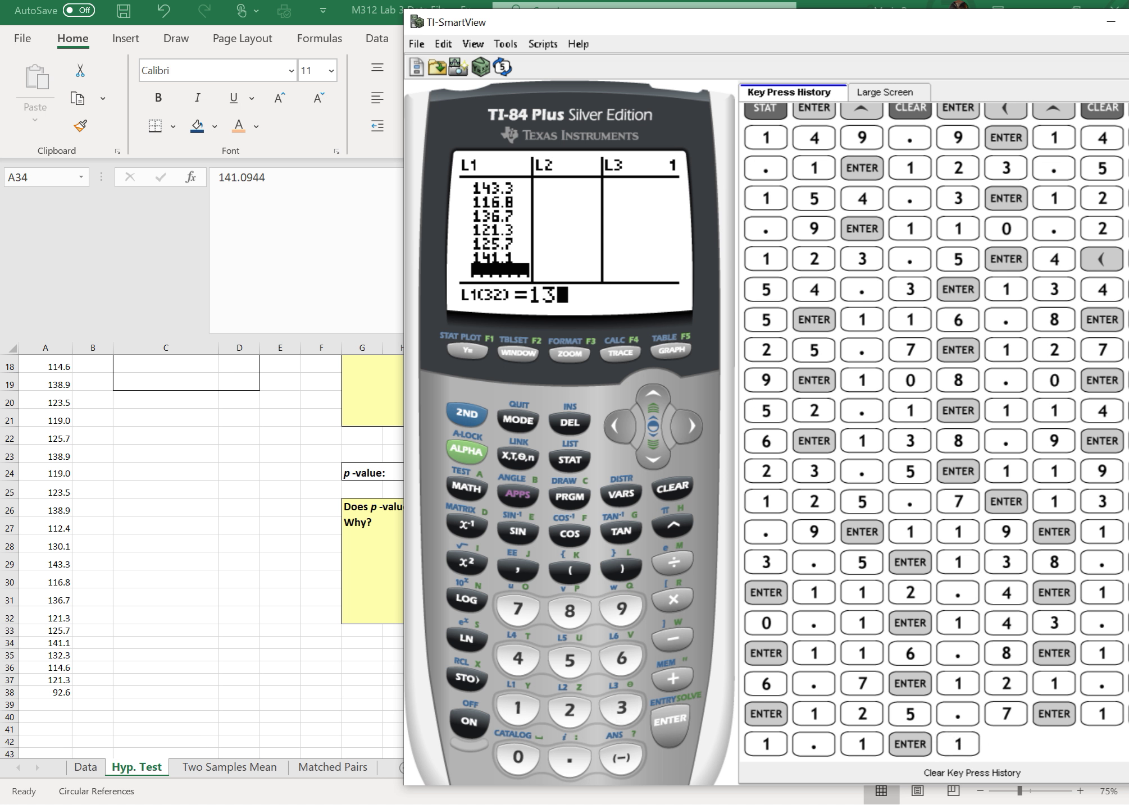
key("Return")
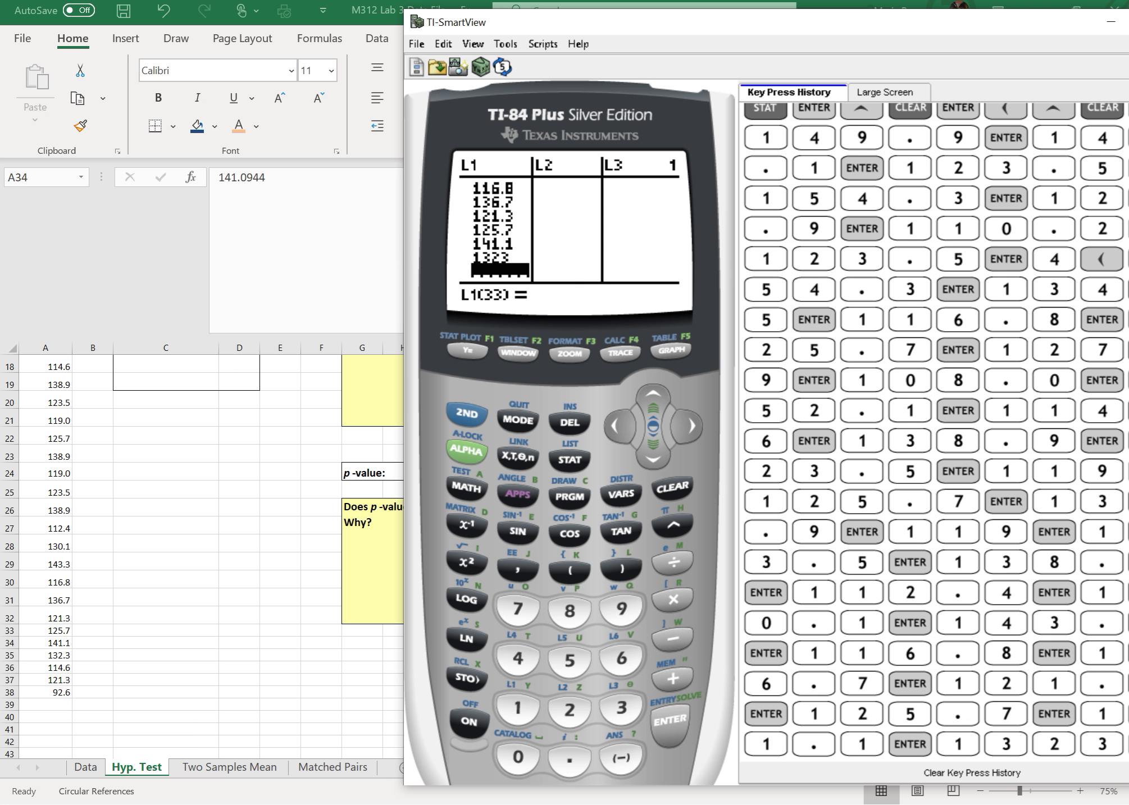
key("Left")
key("Up")
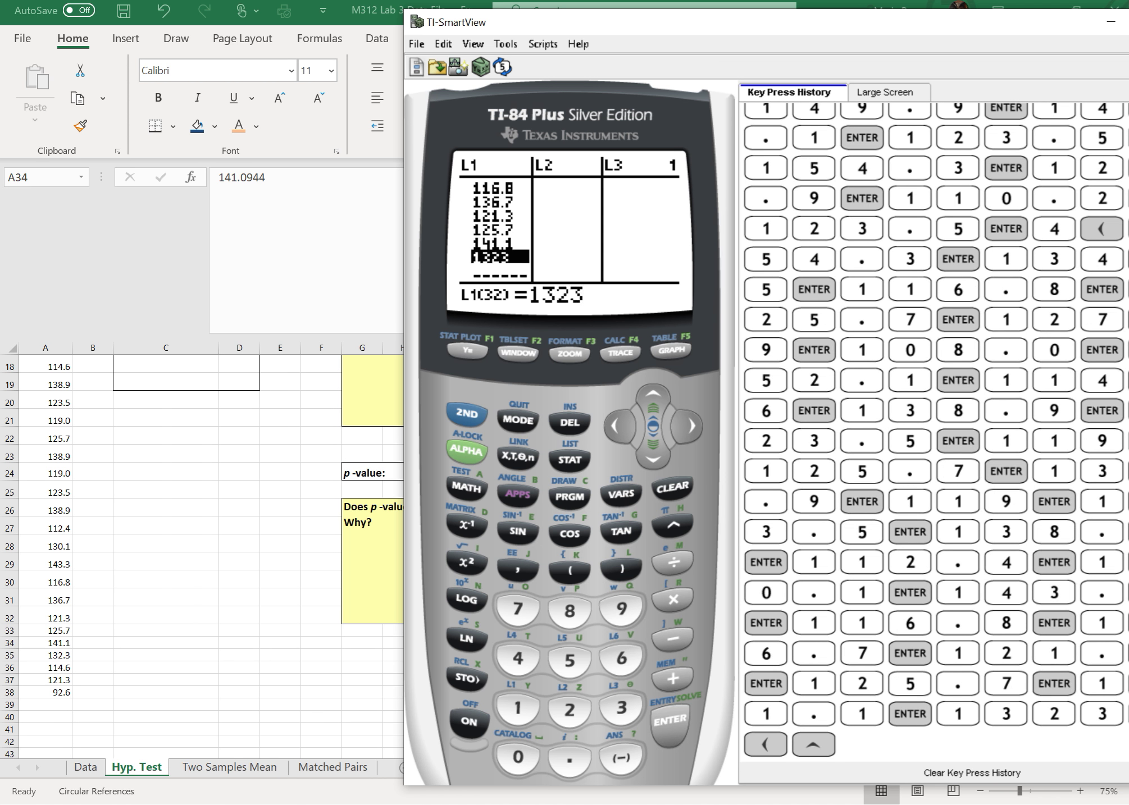
type("1")
type("32.3")
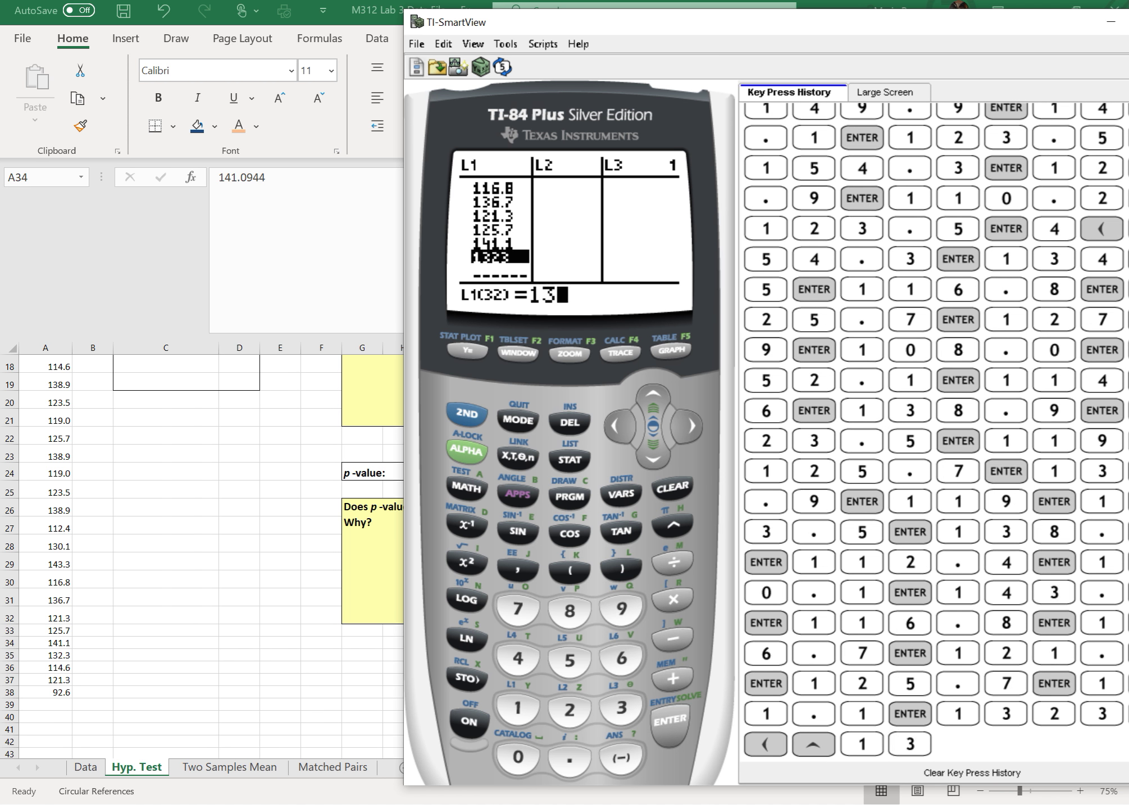
key("Return")
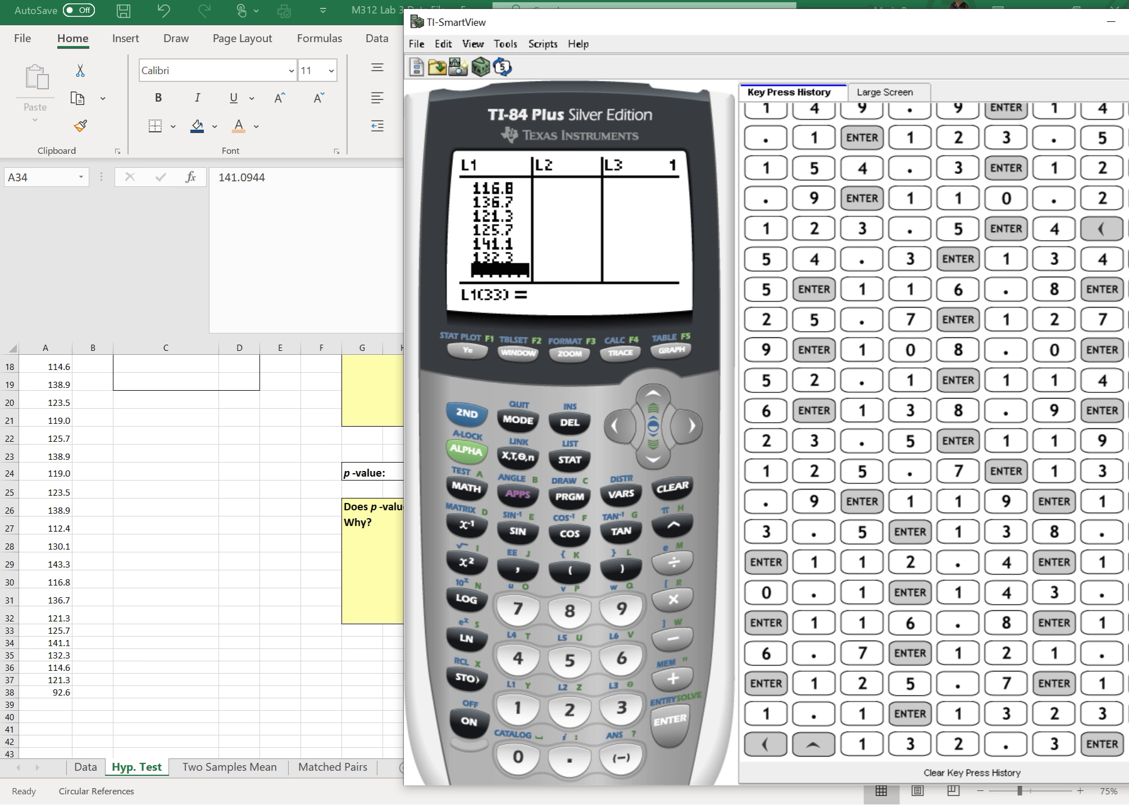
Enter 114.6, 121.3 and 92.6 as entries 33 to 35 of list L1 and select the last entry
type("114.6")
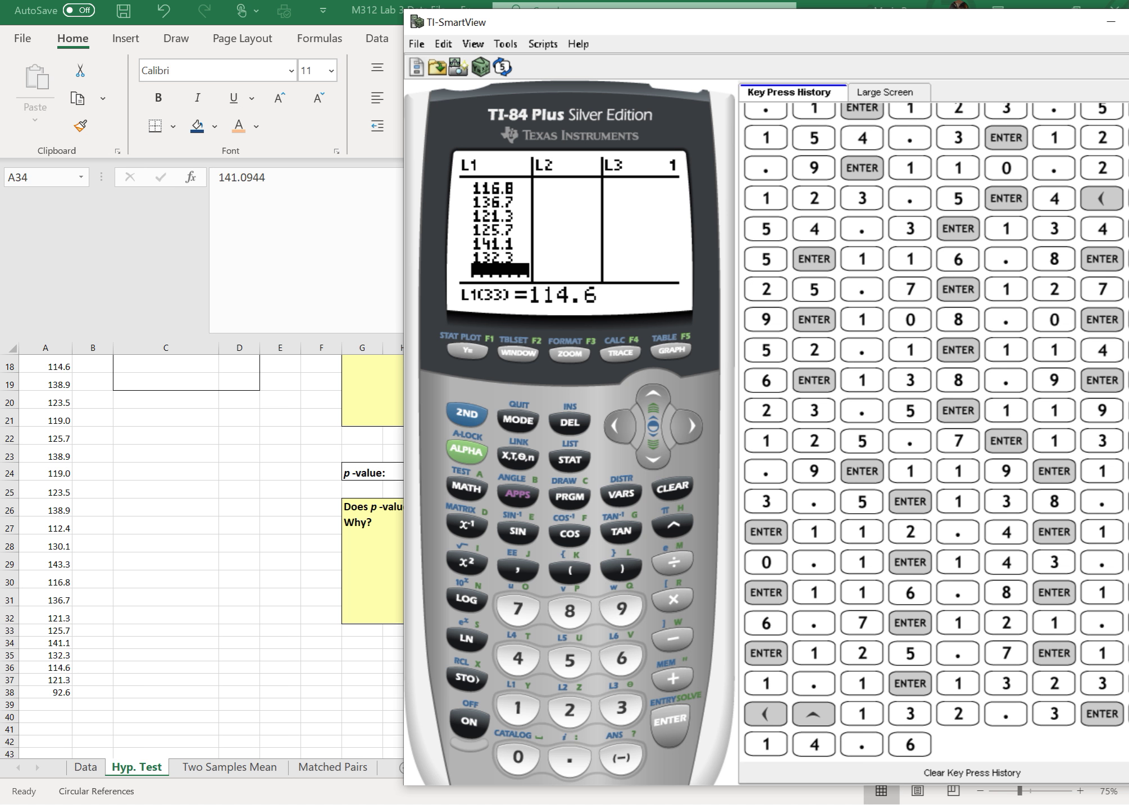
key("Return")
type("121.3")
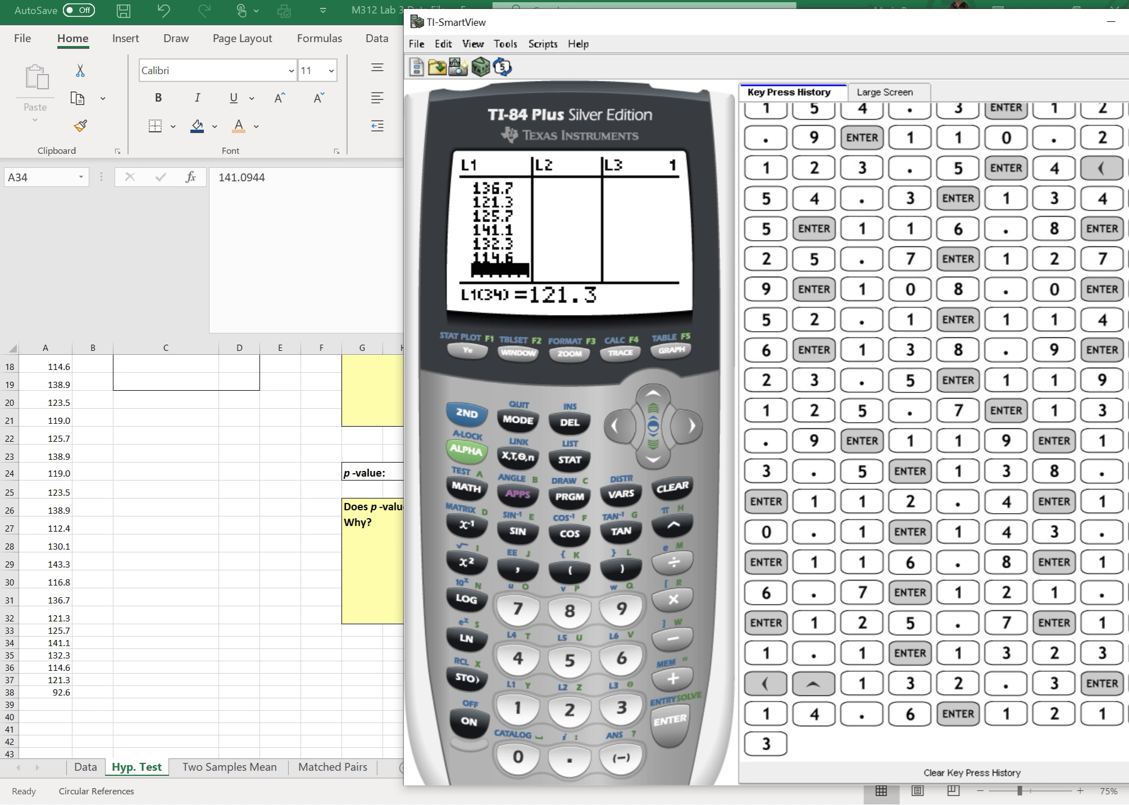
key("Return")
type("92.6")
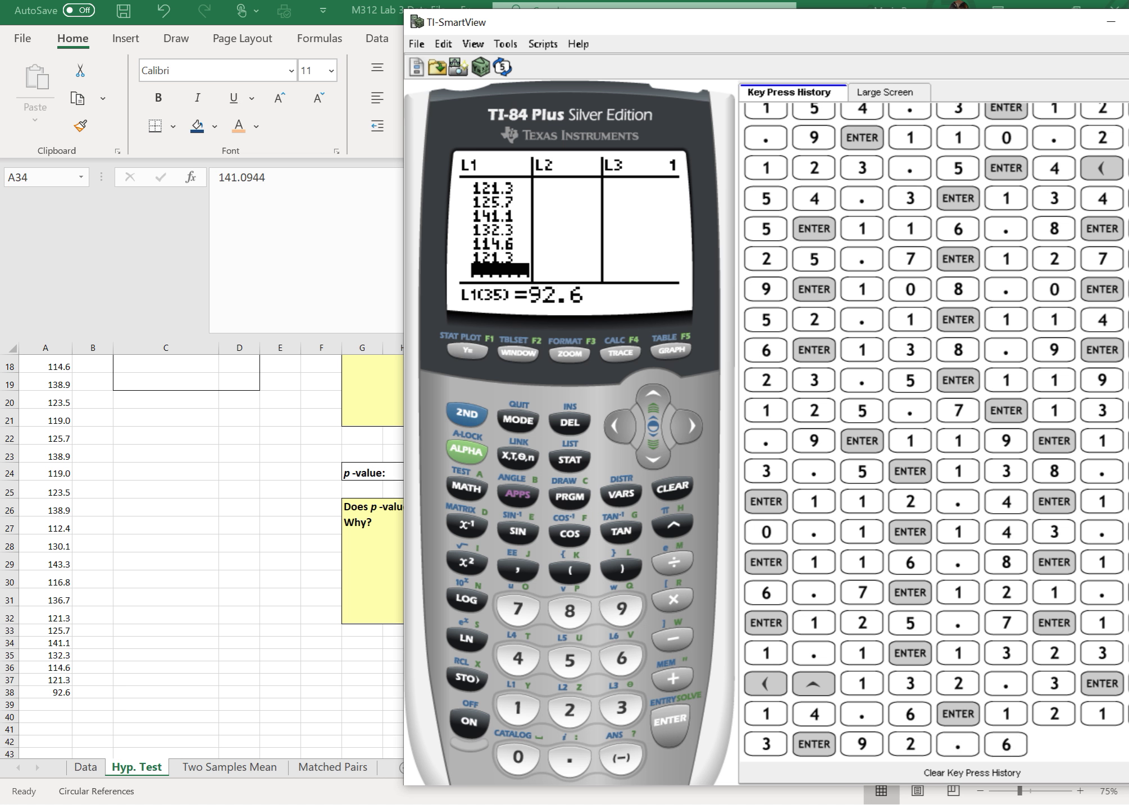
key("Return")
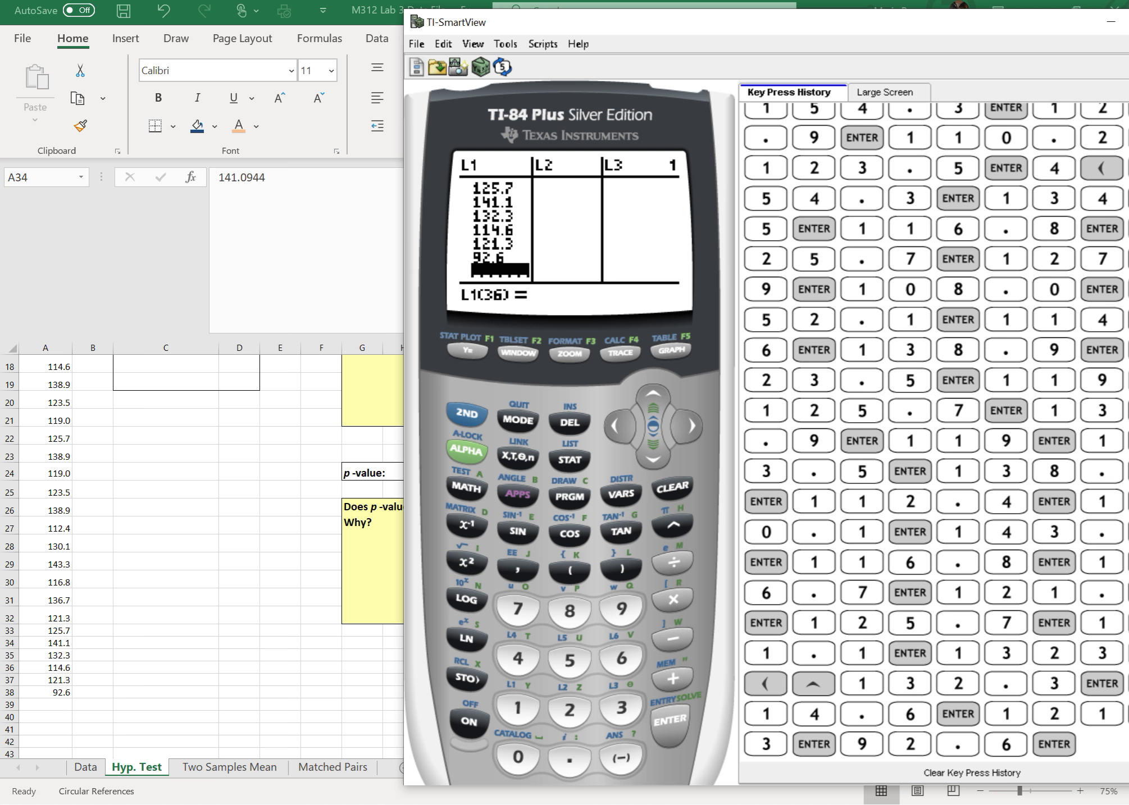
key("Up")
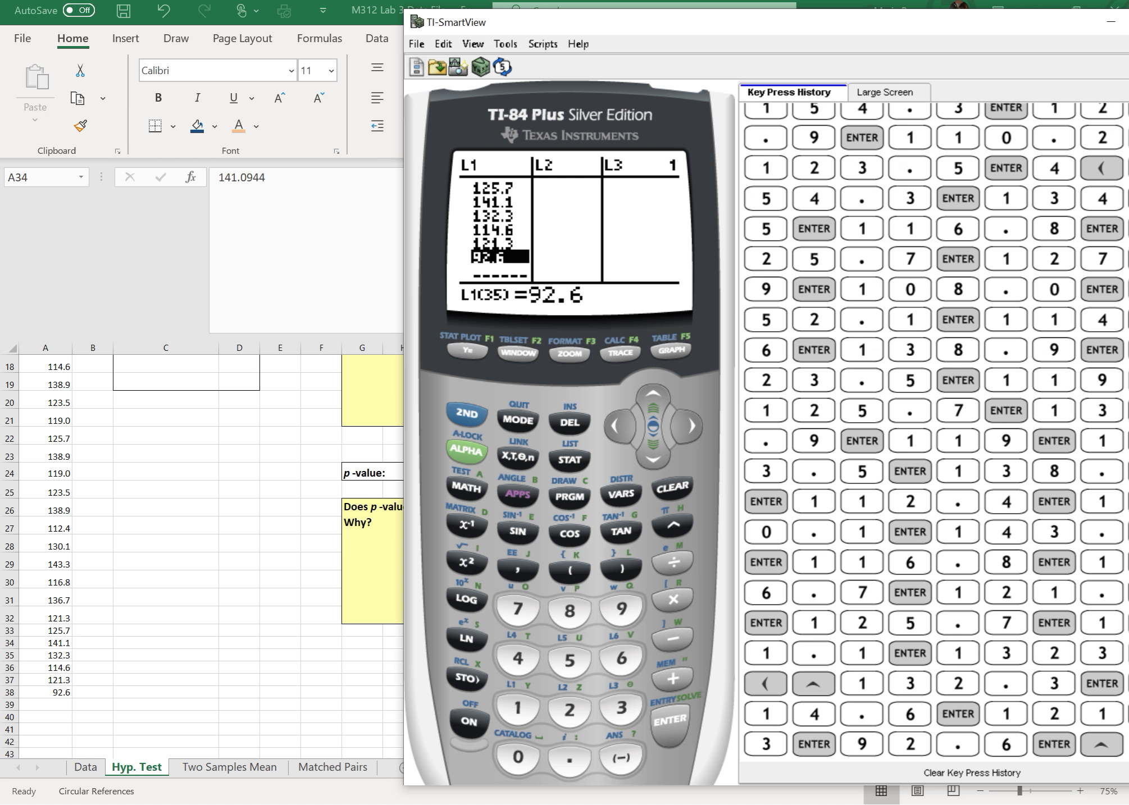
Switch to the Excel workbook and arrange it side by side with the TI-SmartView calculator, each filling half of the screen
key("alt+Tab")
scroll(670, 727, "up", 6)
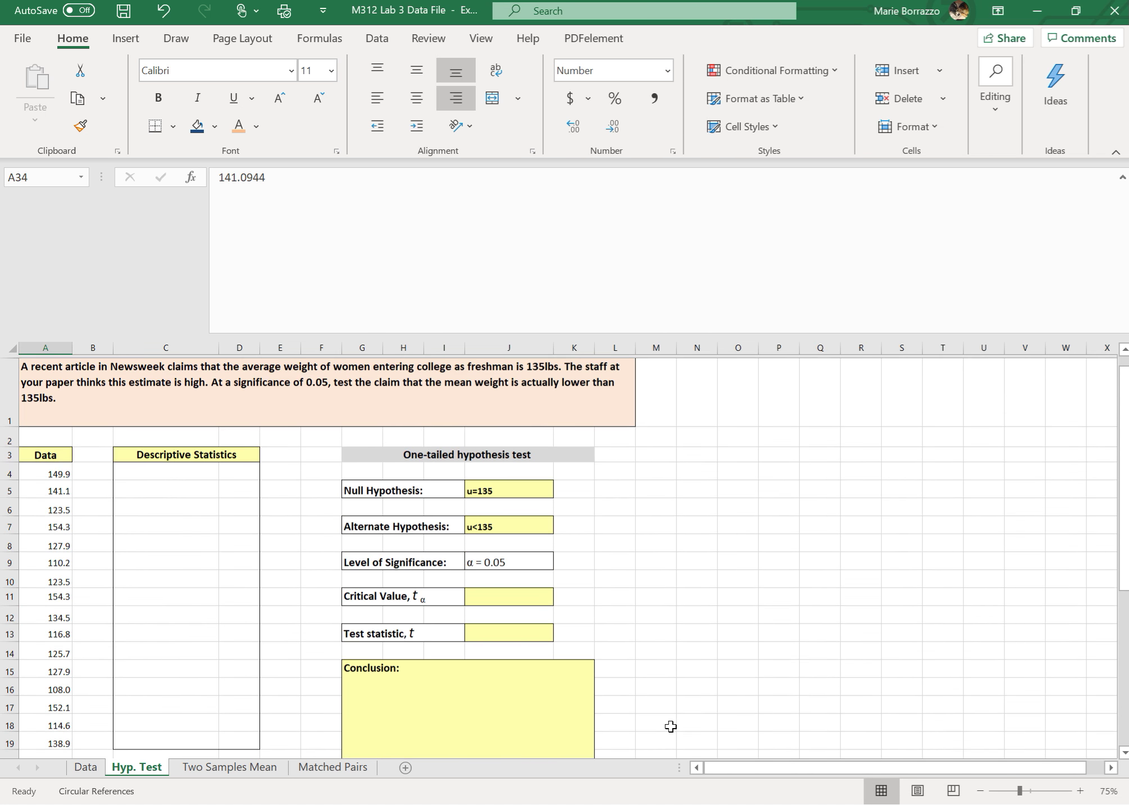
scroll(670, 727, "down", 1)
scroll(671, 727, "down", 5)
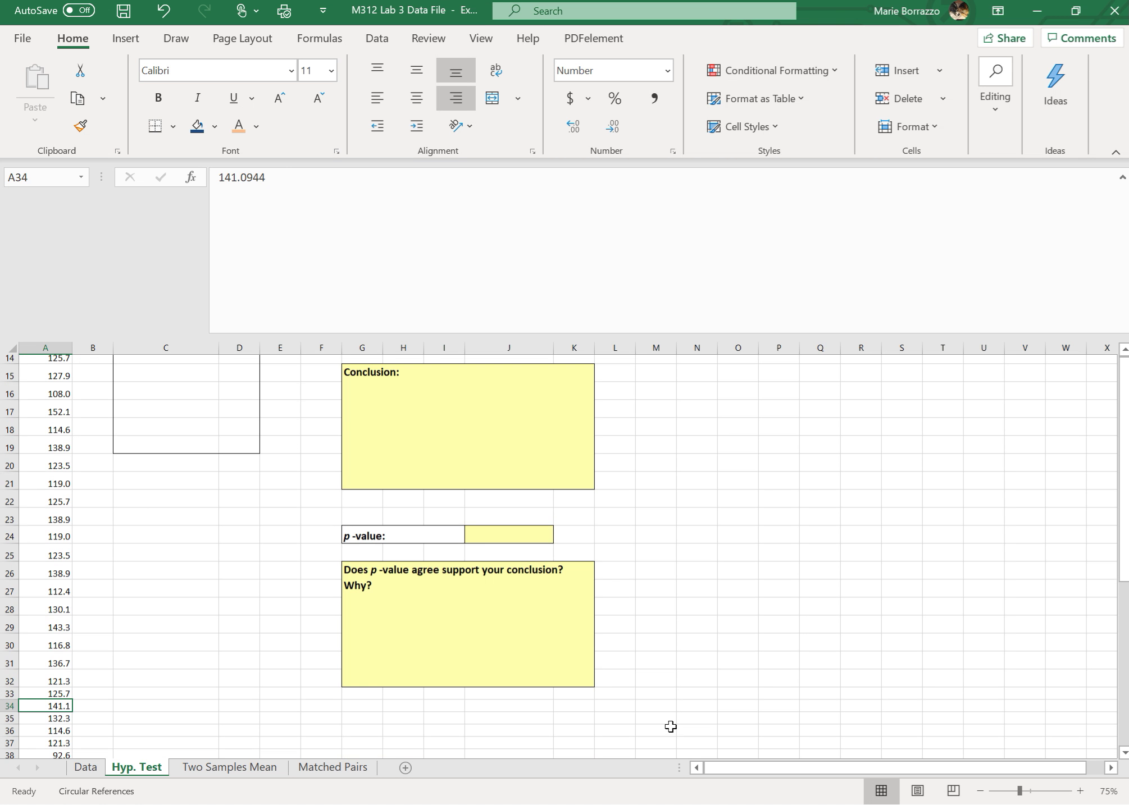
key("alt+Tab")
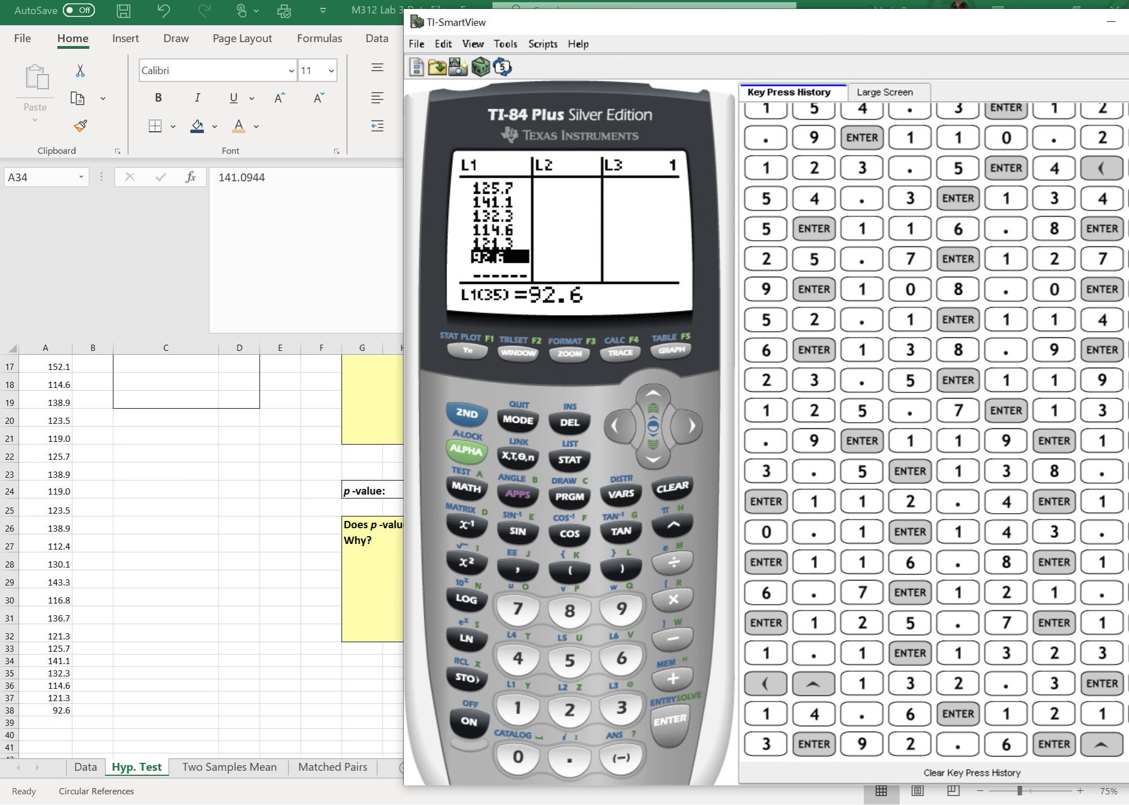
key("alt+Tab")
scroll(559, 556, "up", 3)
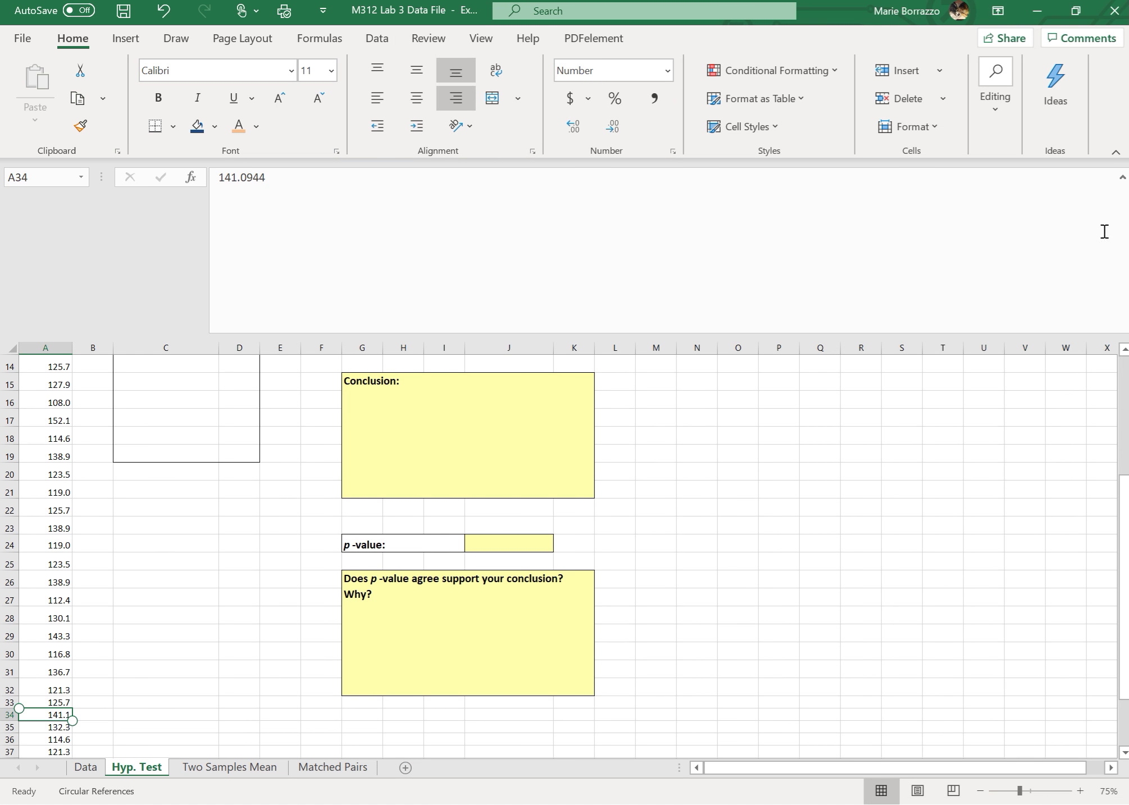
double_click(830, 21)
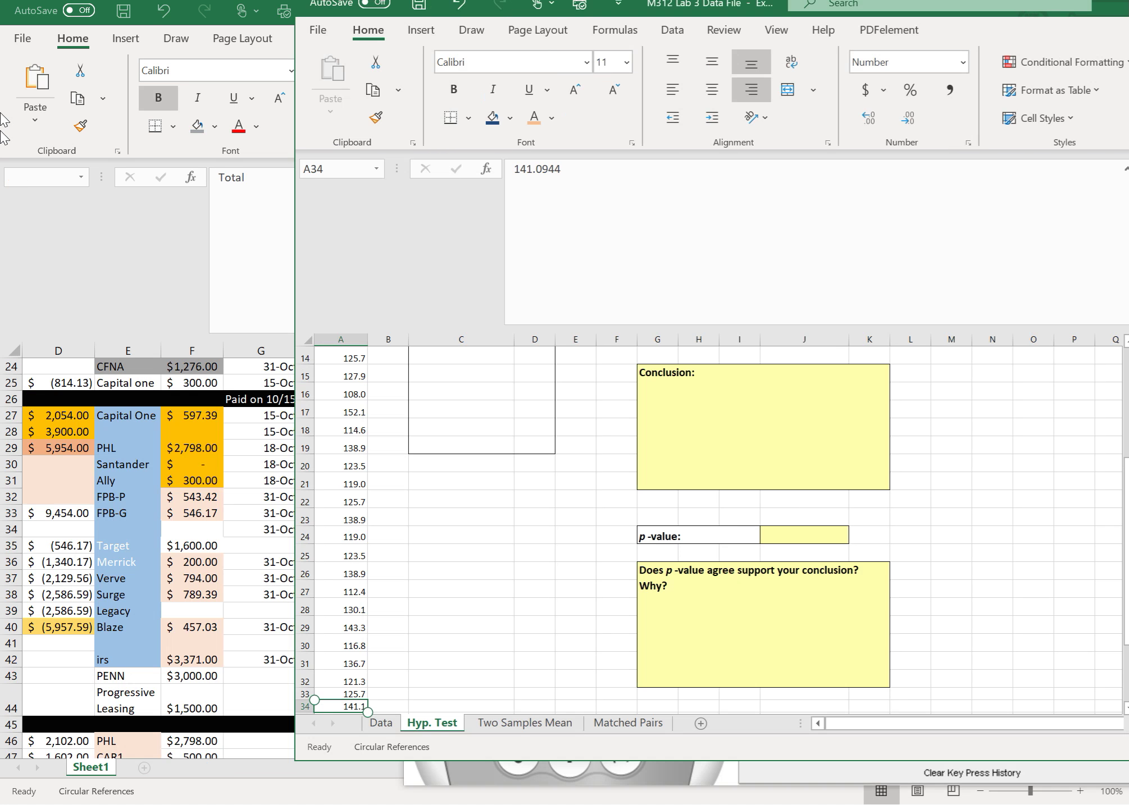
left_click_drag(830, 21, 1, 171)
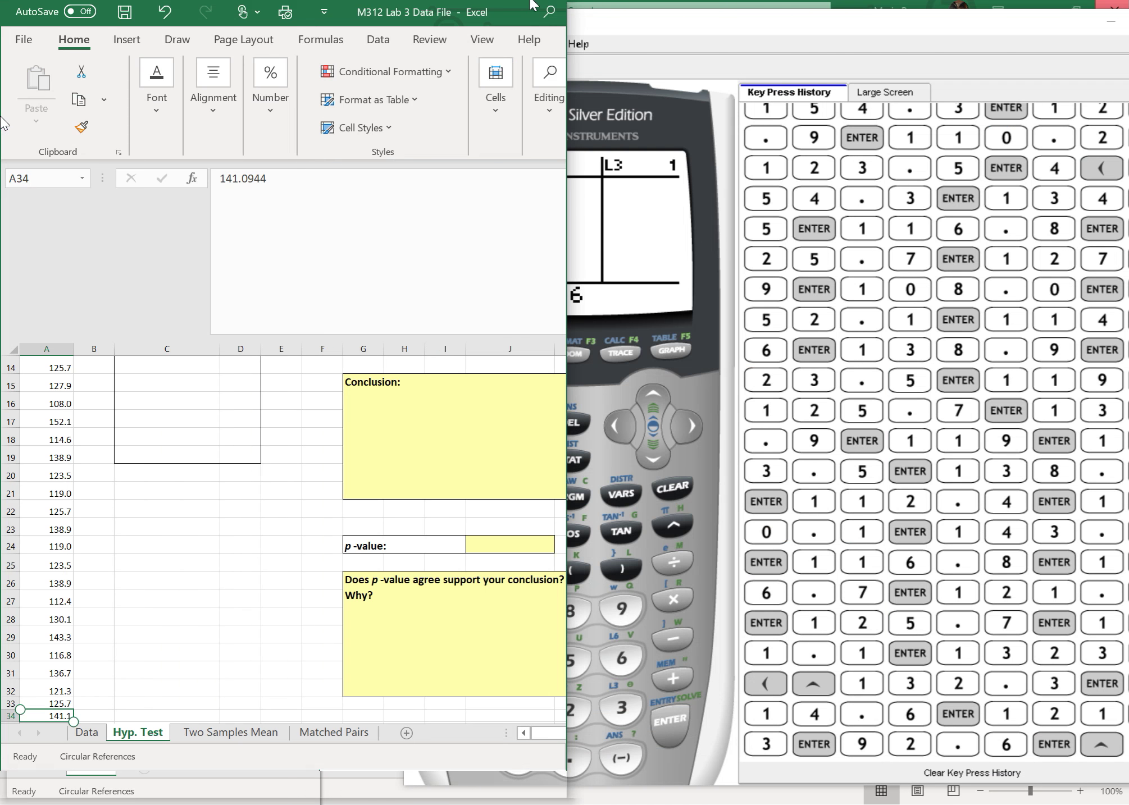
left_click_drag(730, 22, 1126, 87)
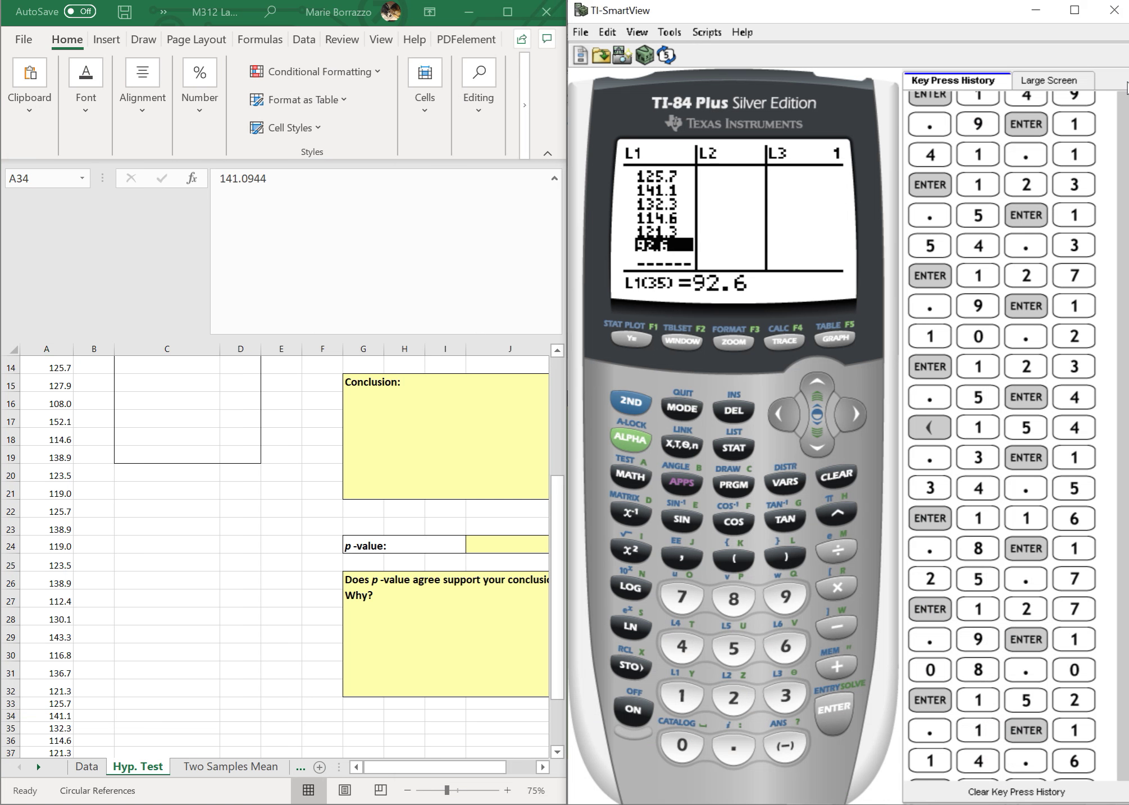
scroll(275, 556, "up", 4)
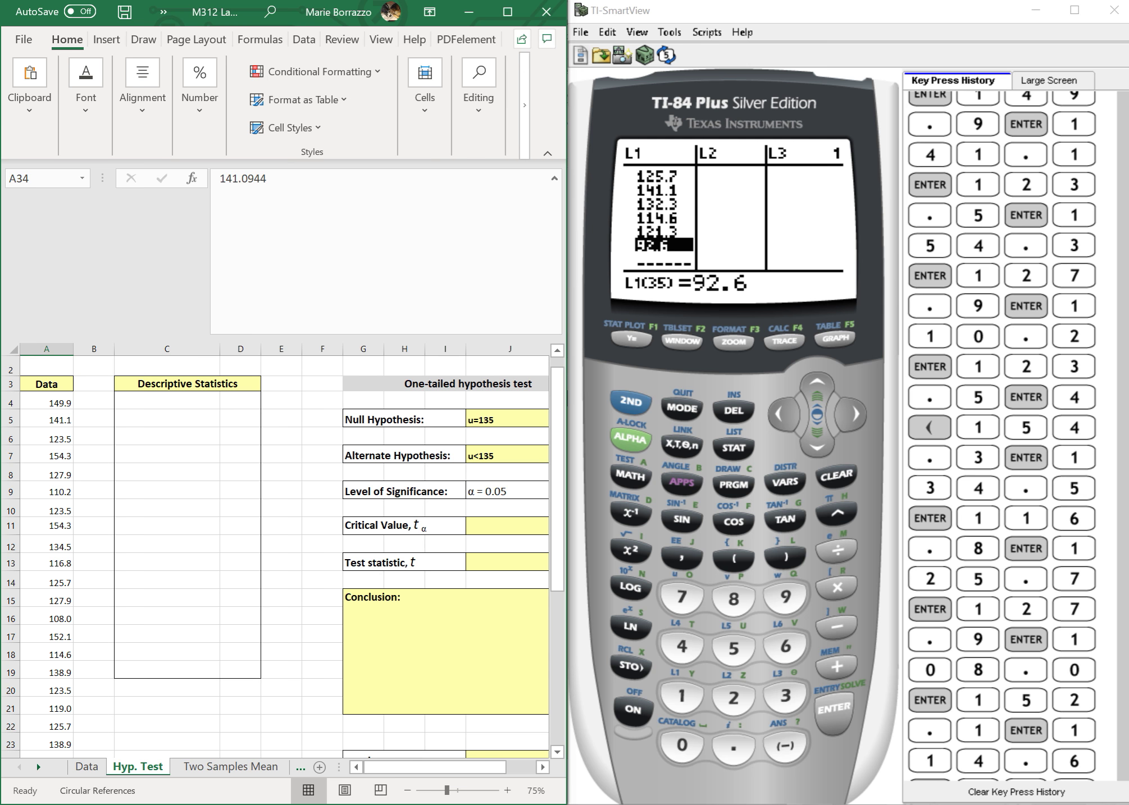
Start a T-Test on the calculator and set its input type to Data
left_click(733, 448)
key("Right")
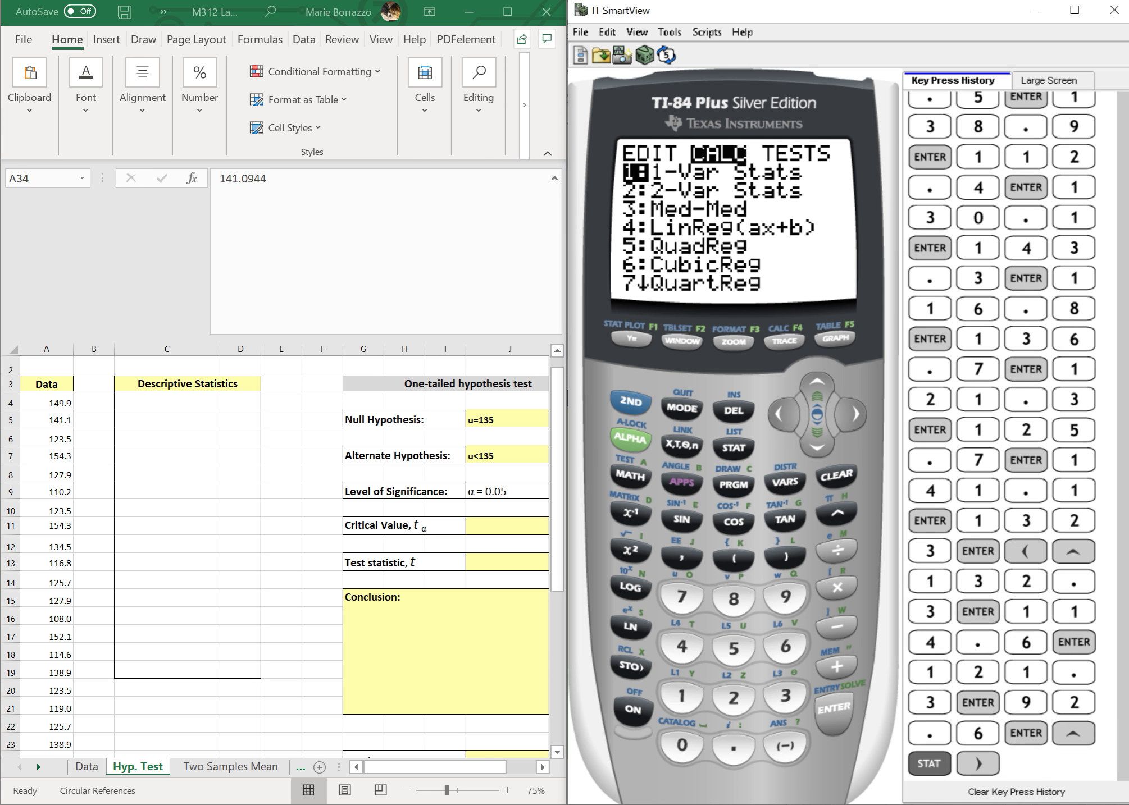
key("Right")
key("Down")
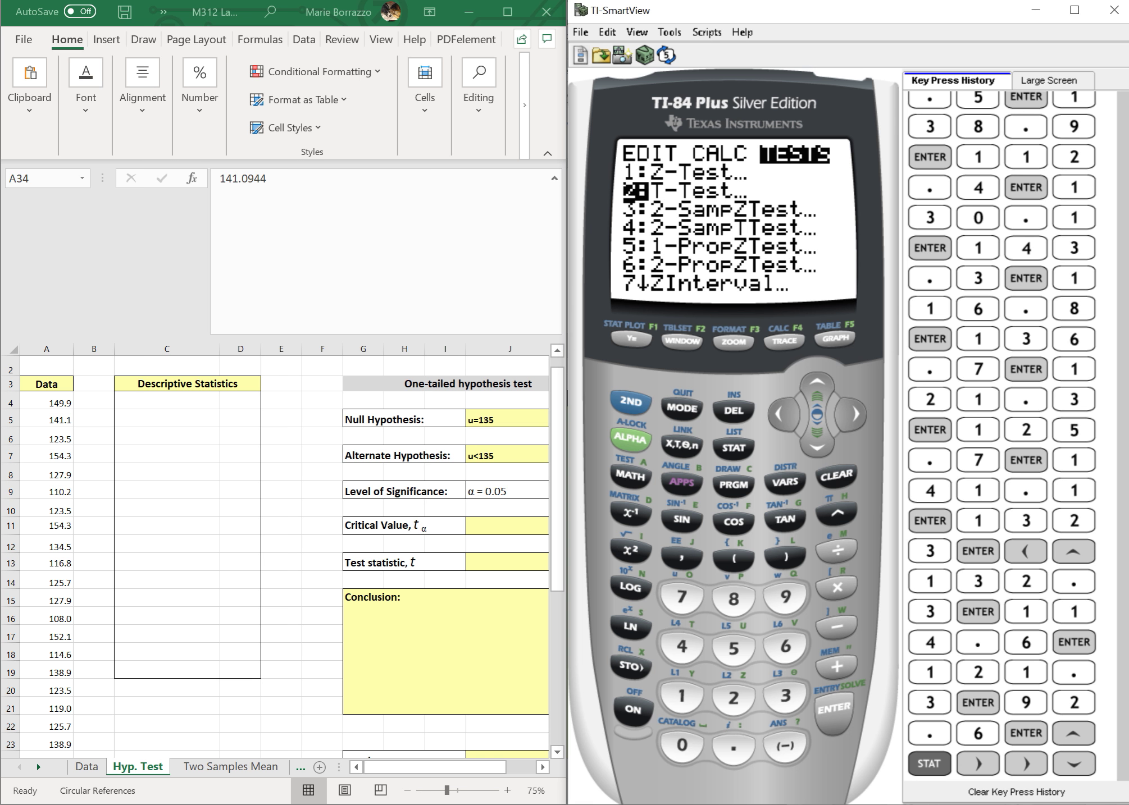
key("Return")
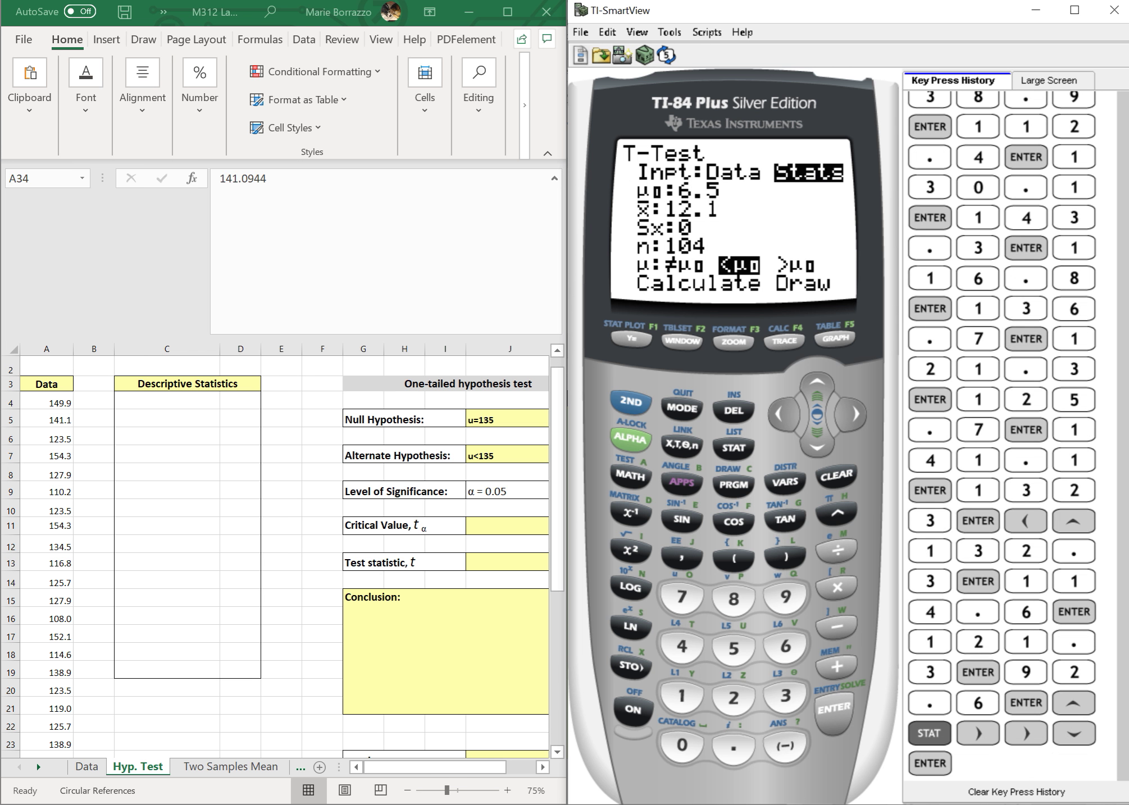
key("Left")
key("Return")
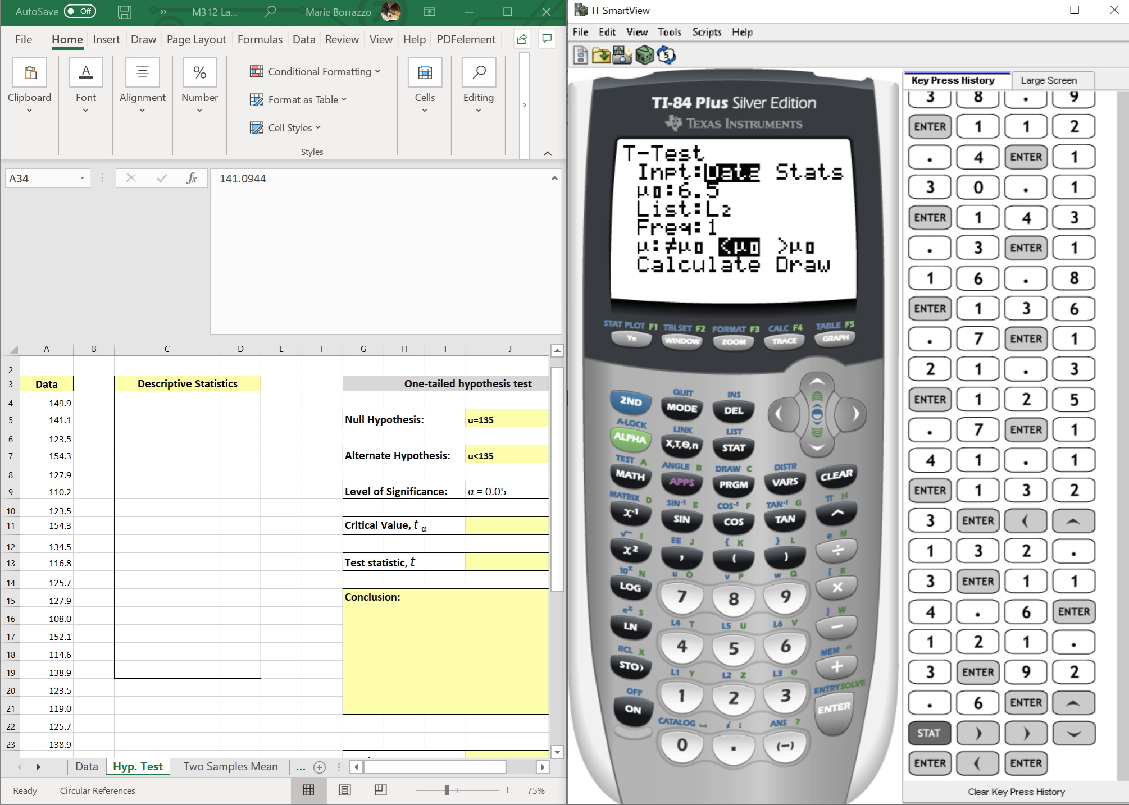
Set the T-Test's data list to L1 and the hypothesized mean μ0 to 135
key("Down")
key("Down")
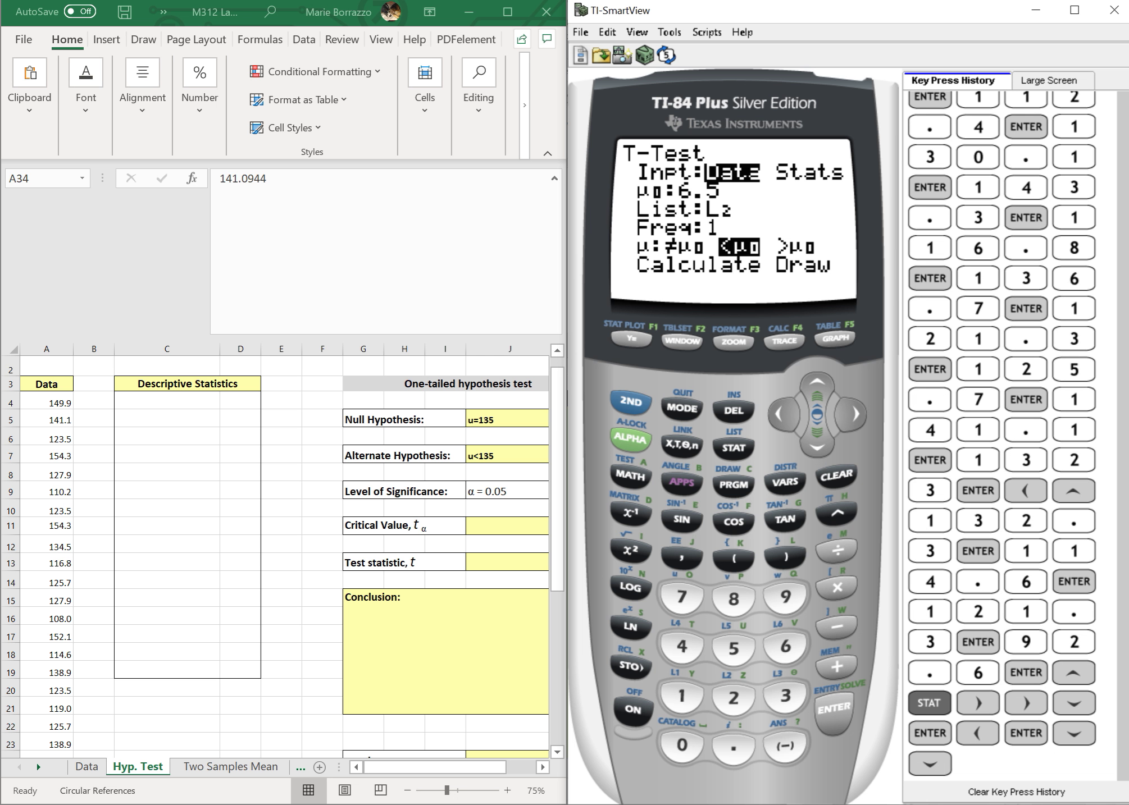
key("shift")
key("1")
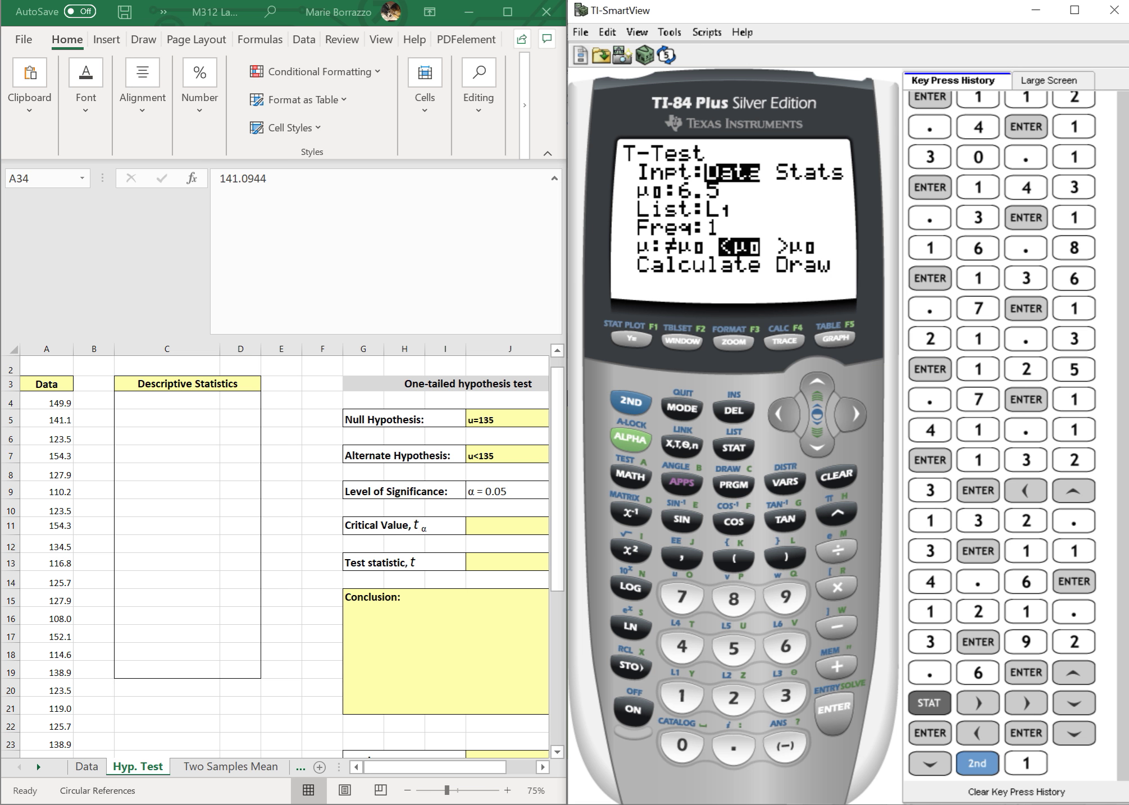
key("Up")
type("13")
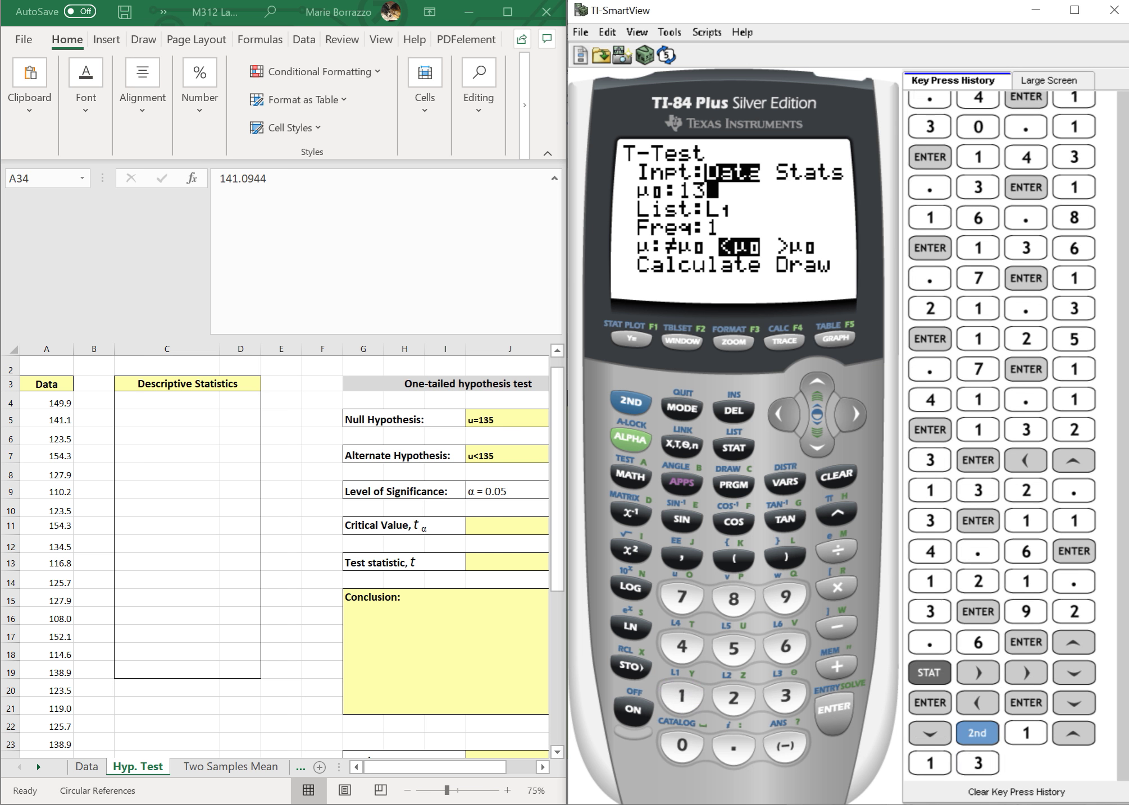
type("5")
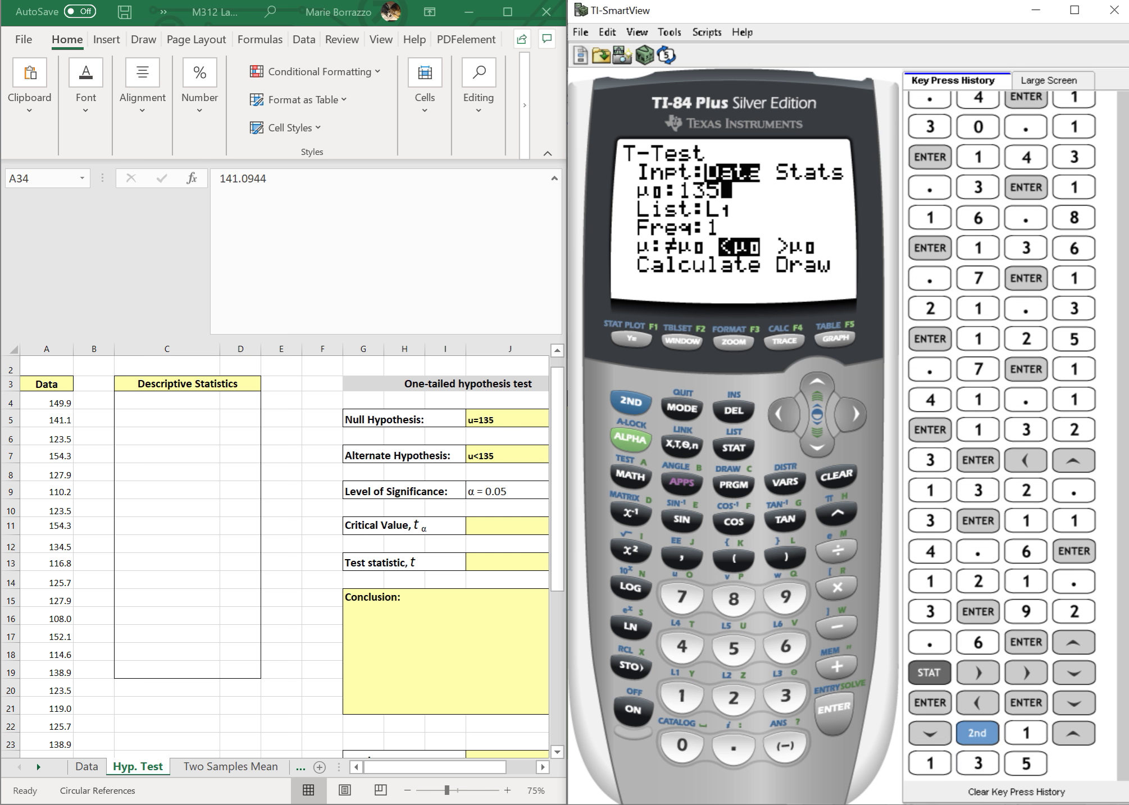
Choose <μ0 as the T-Test's alternative hypothesis and draw the test's distribution curve
key("Down")
key("Down")
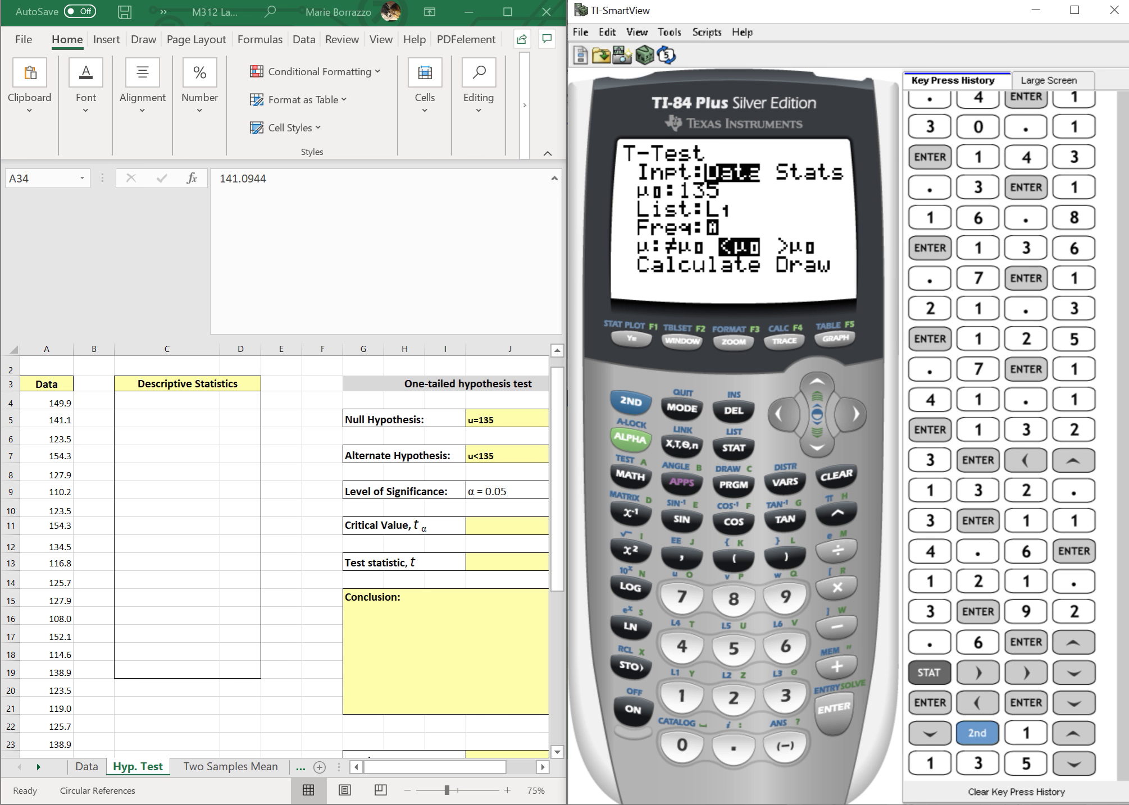
key("Down")
key("Right")
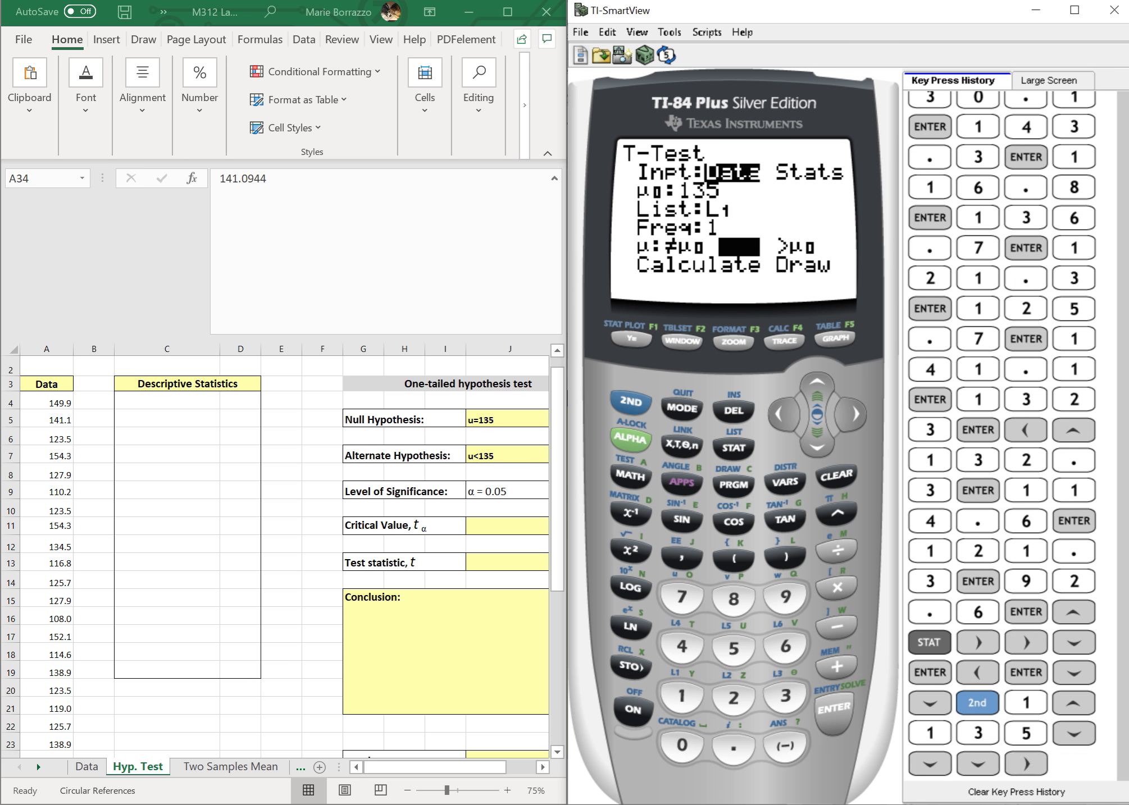
key("Return")
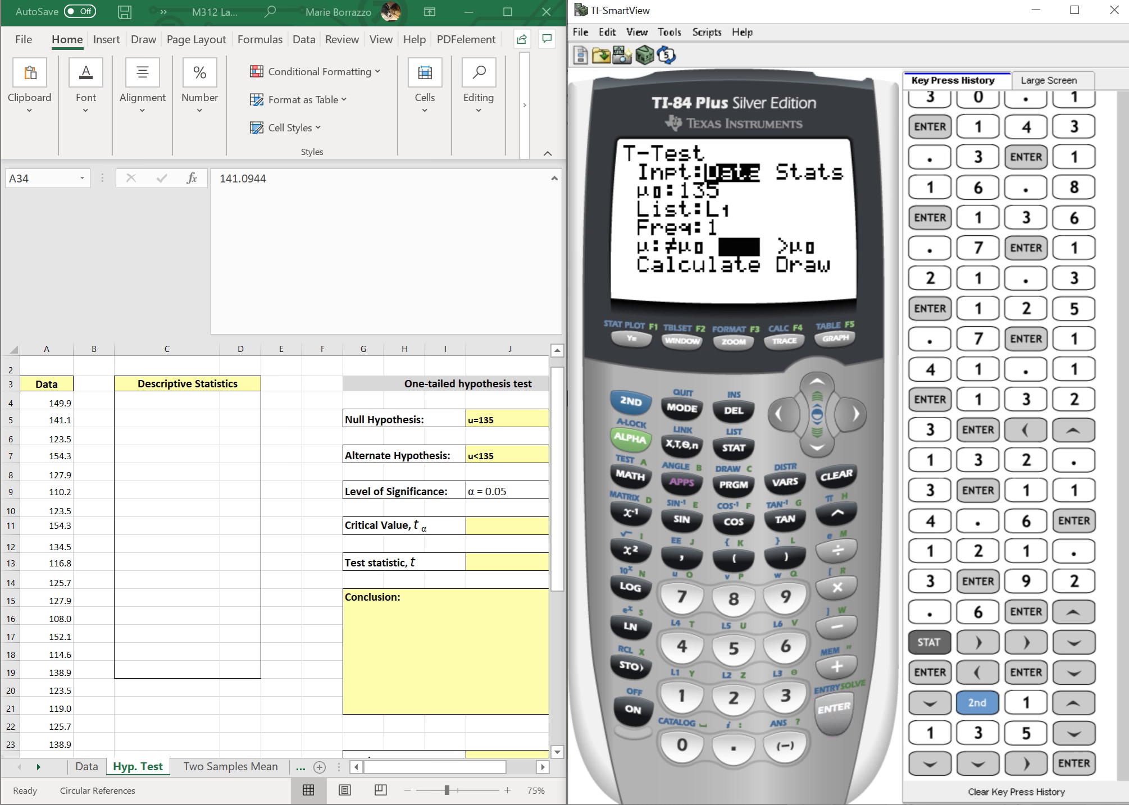
key("Down")
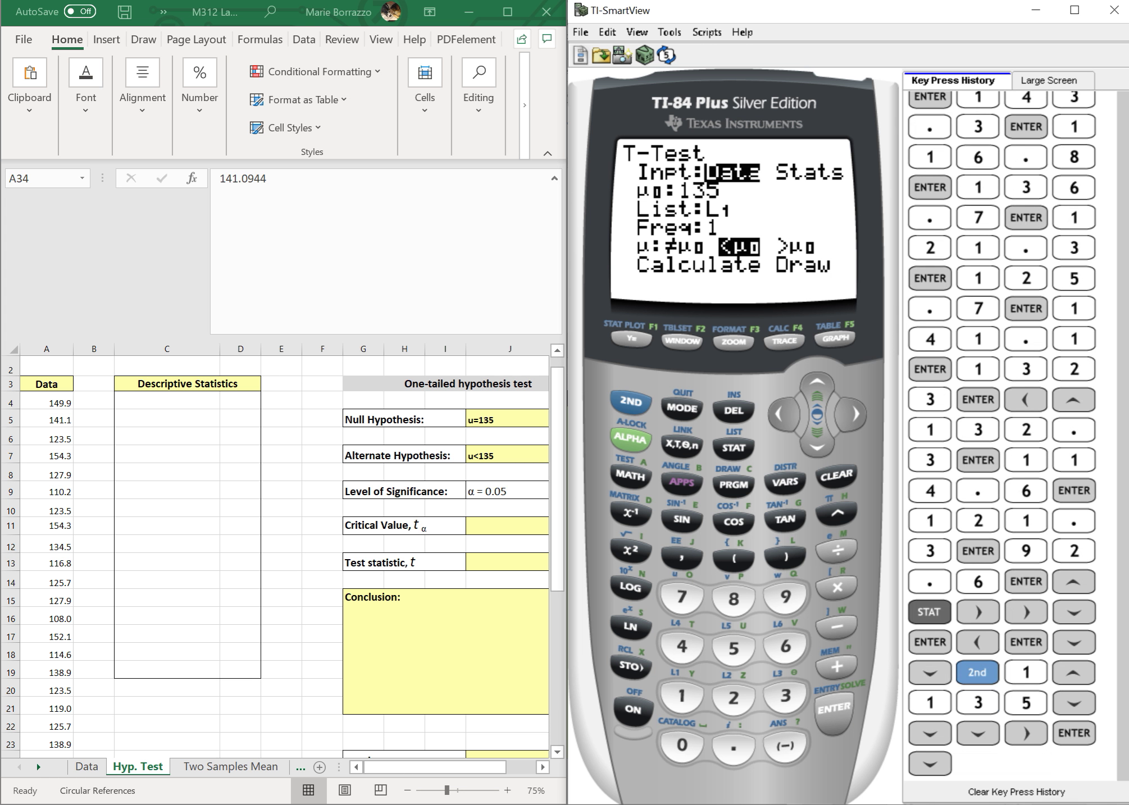
key("Right")
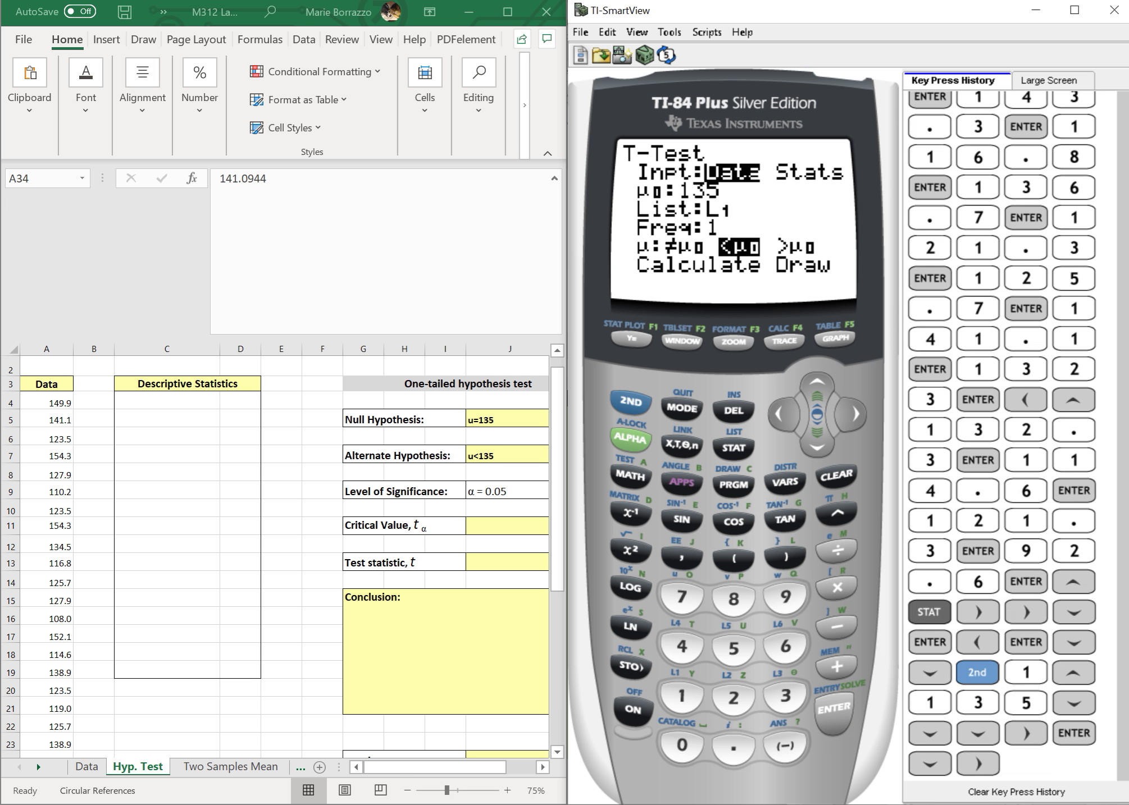
key("Return")
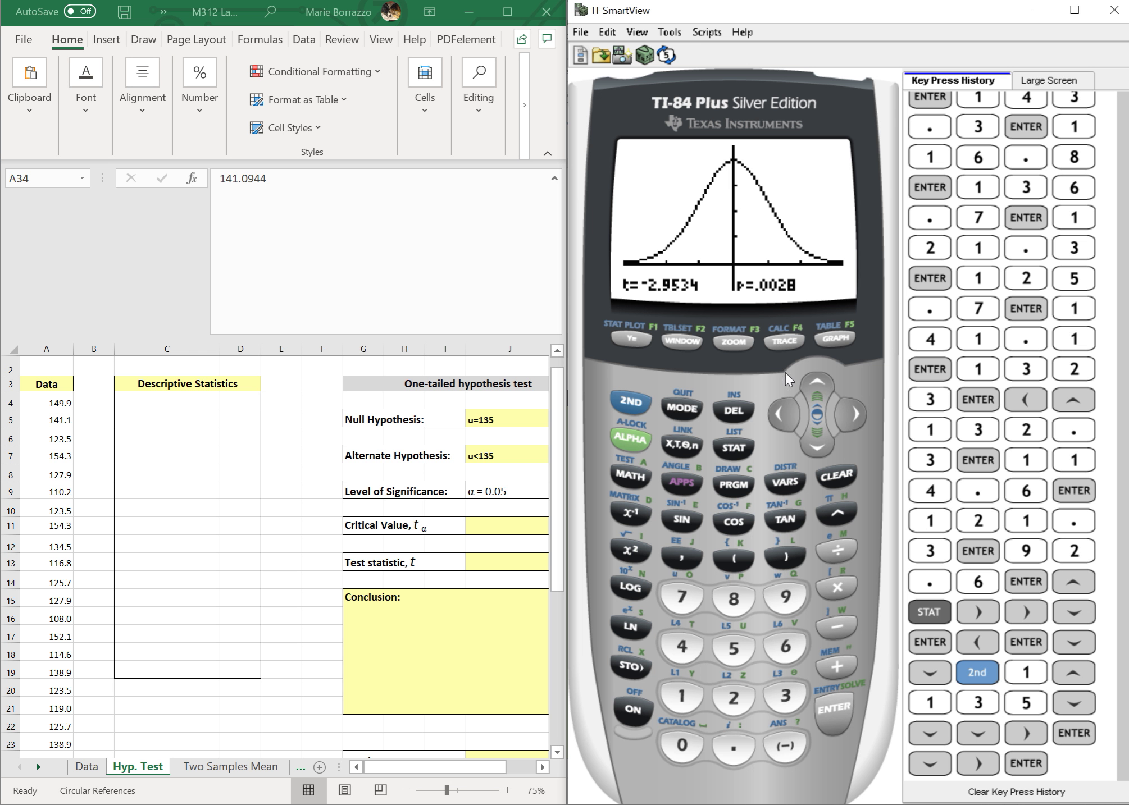
Reopen the calculator's T-Test with its existing Data, L1 and <μ0 settings and calculate the numeric results
left_click(740, 448)
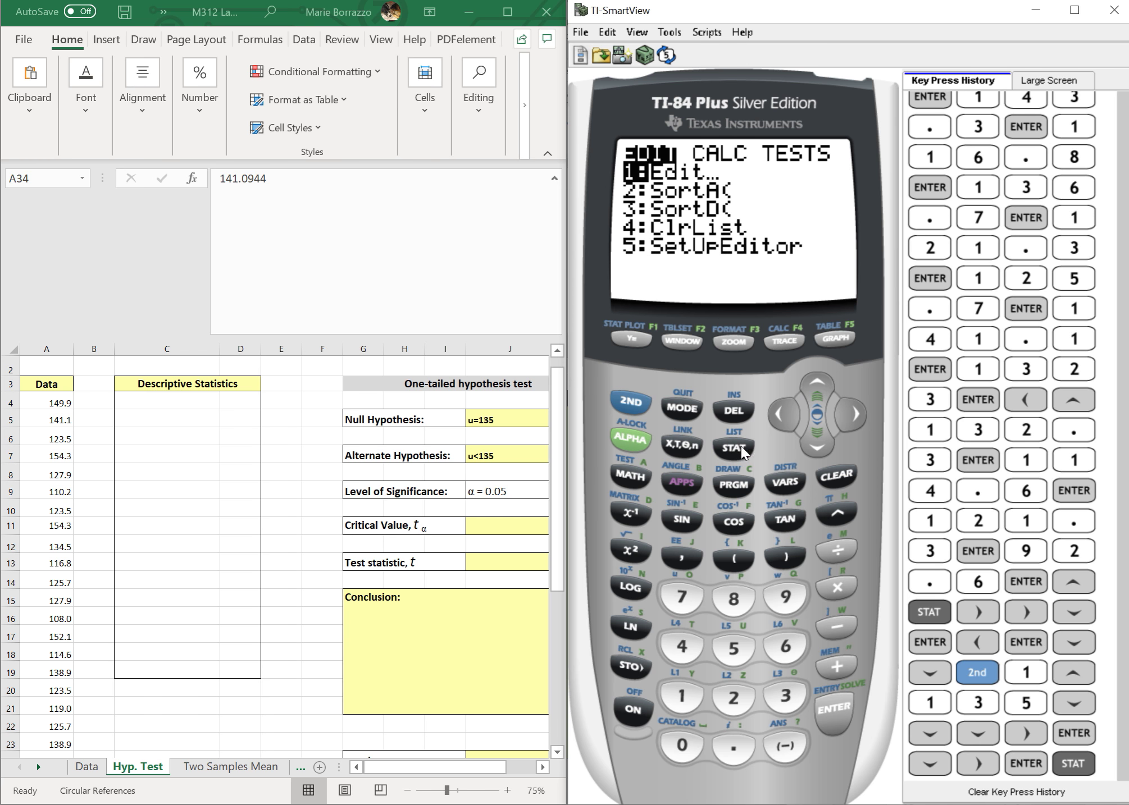
left_click(851, 413)
left_click(851, 413)
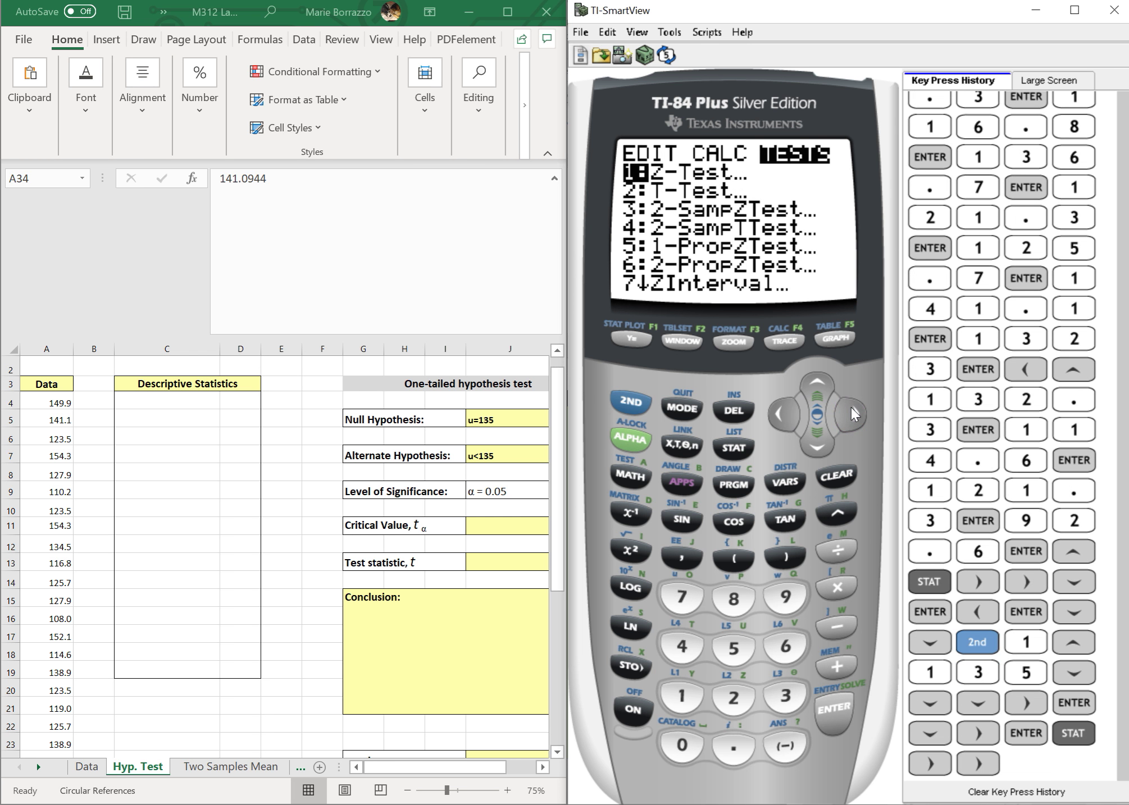
left_click(817, 446)
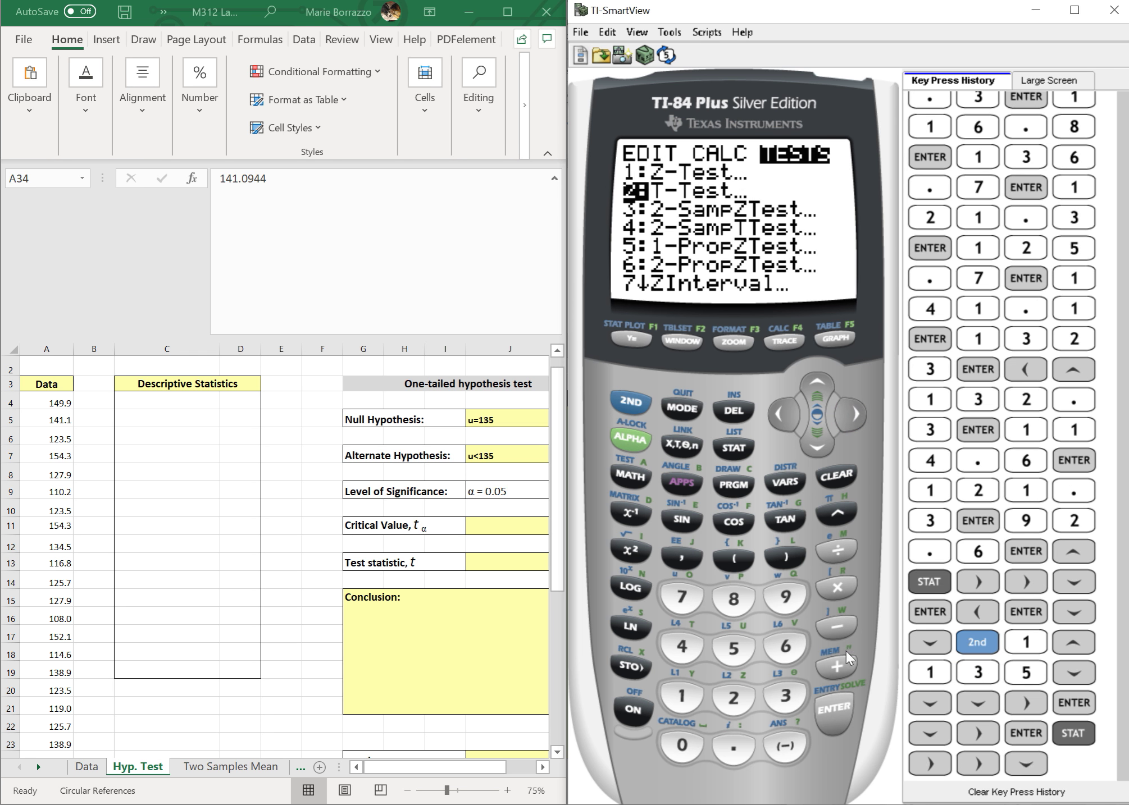
left_click(835, 708)
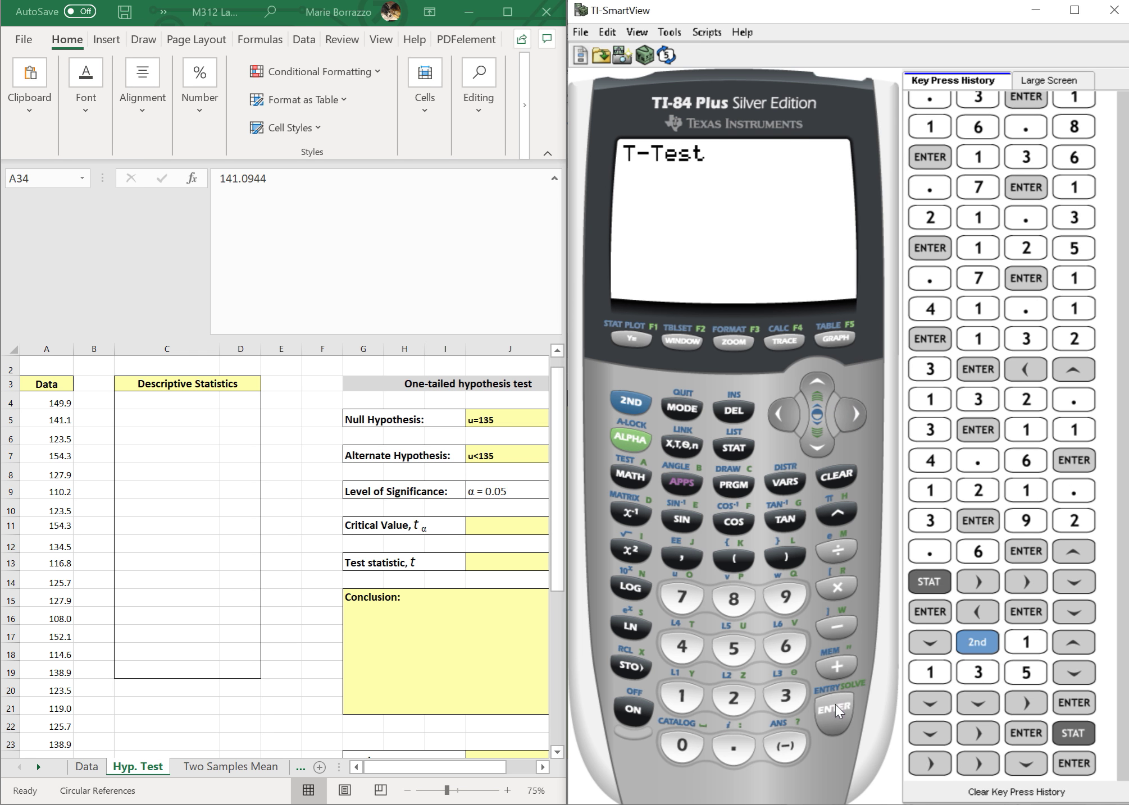
left_click(812, 444)
left_click(812, 444)
left_click(812, 444)
left_click(812, 444)
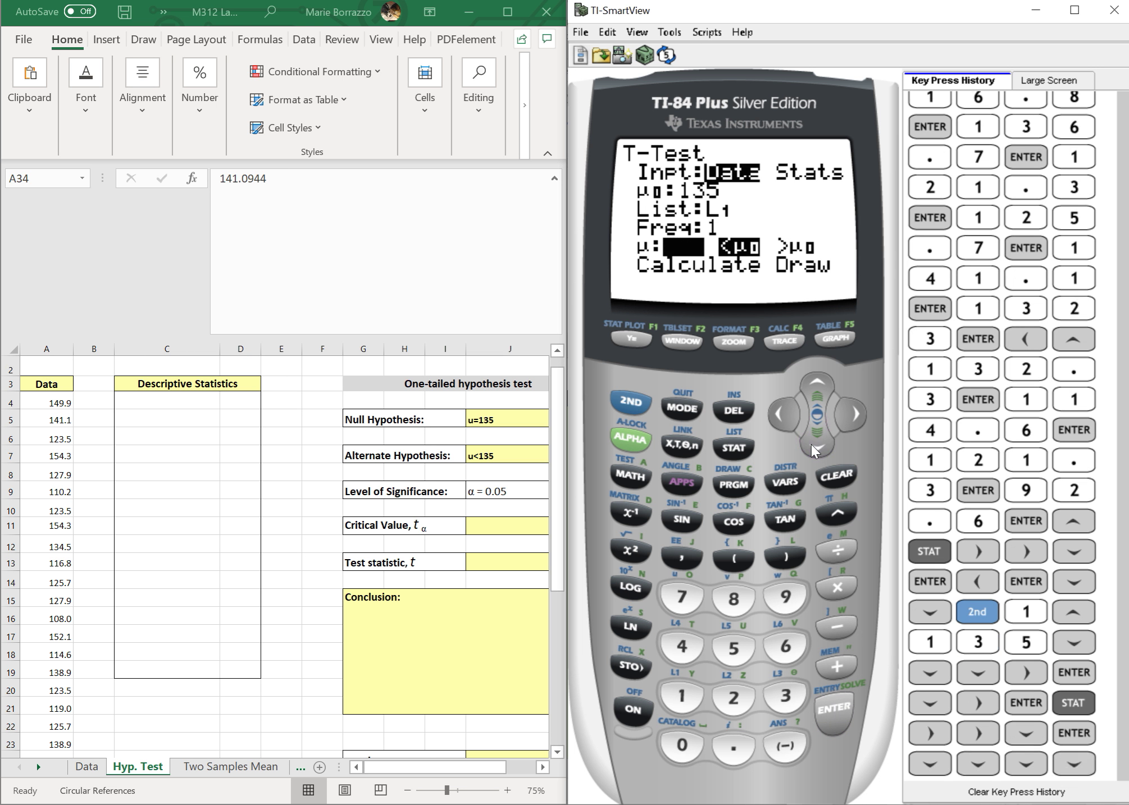
left_click(812, 444)
left_click(835, 707)
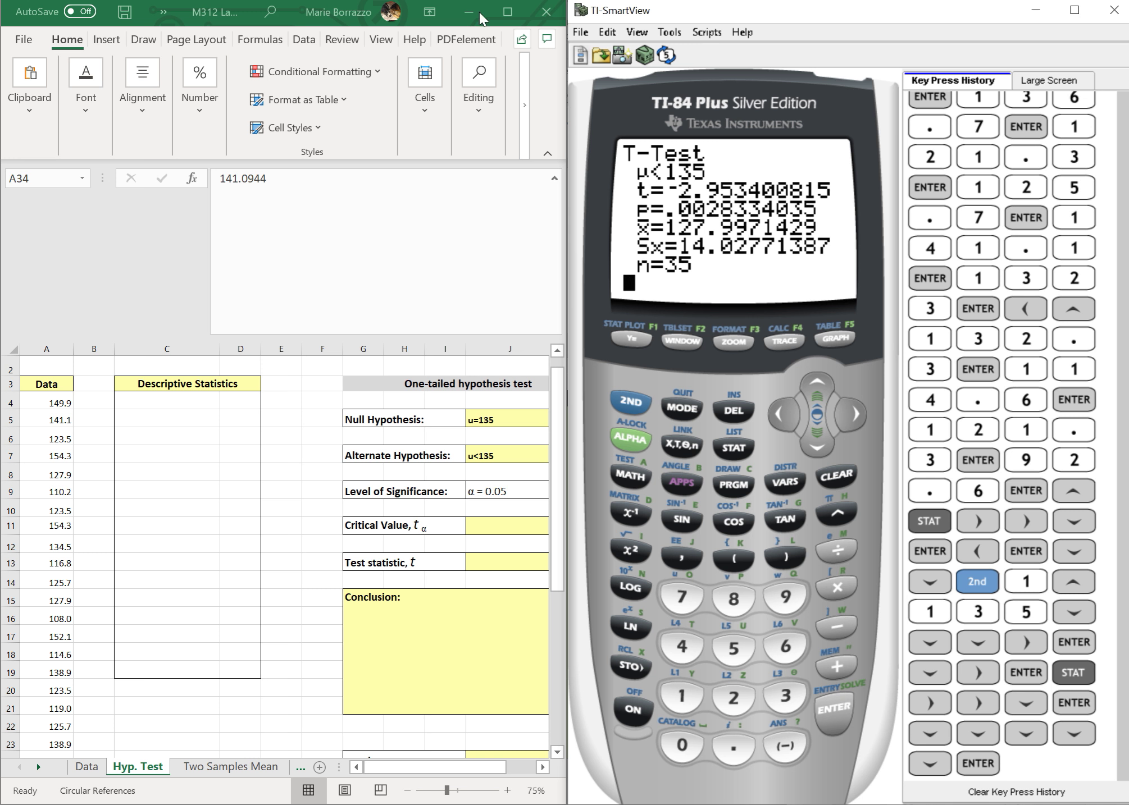
Maximize the Excel workbook and enter -2.9534 as the test statistic in cell J13 of the Hyp. Test sheet
left_click(507, 11)
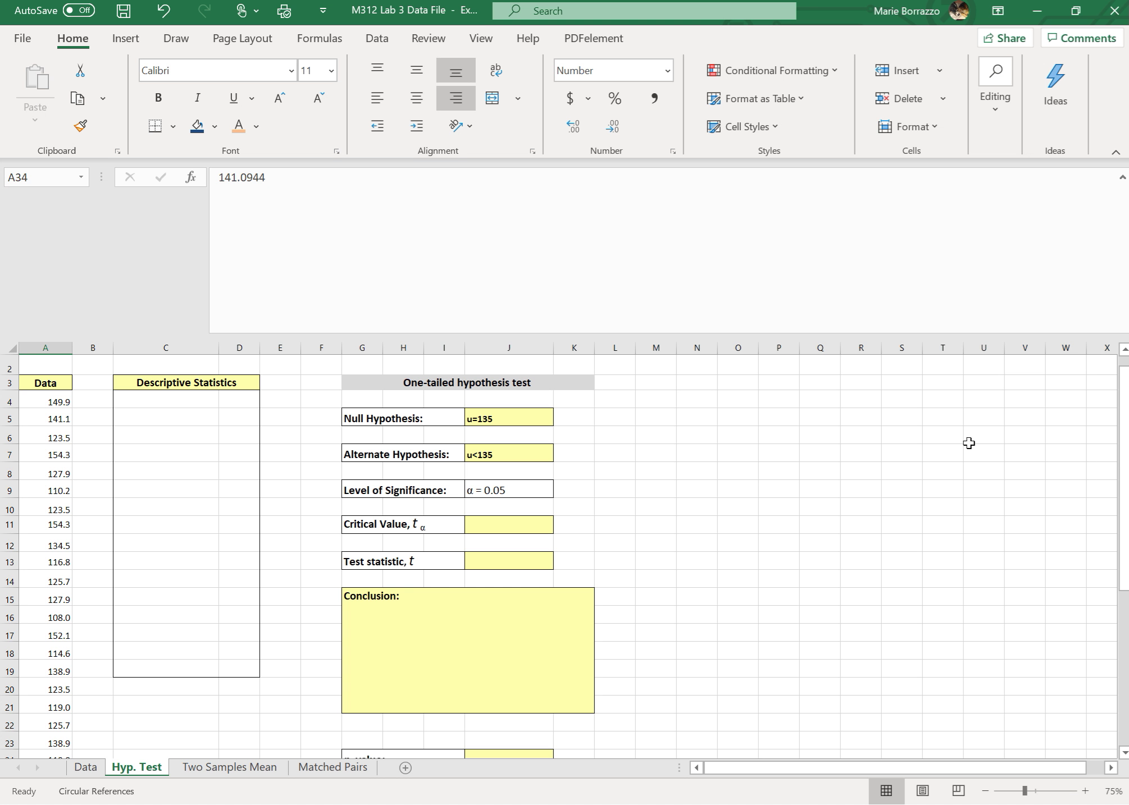
left_click(501, 562)
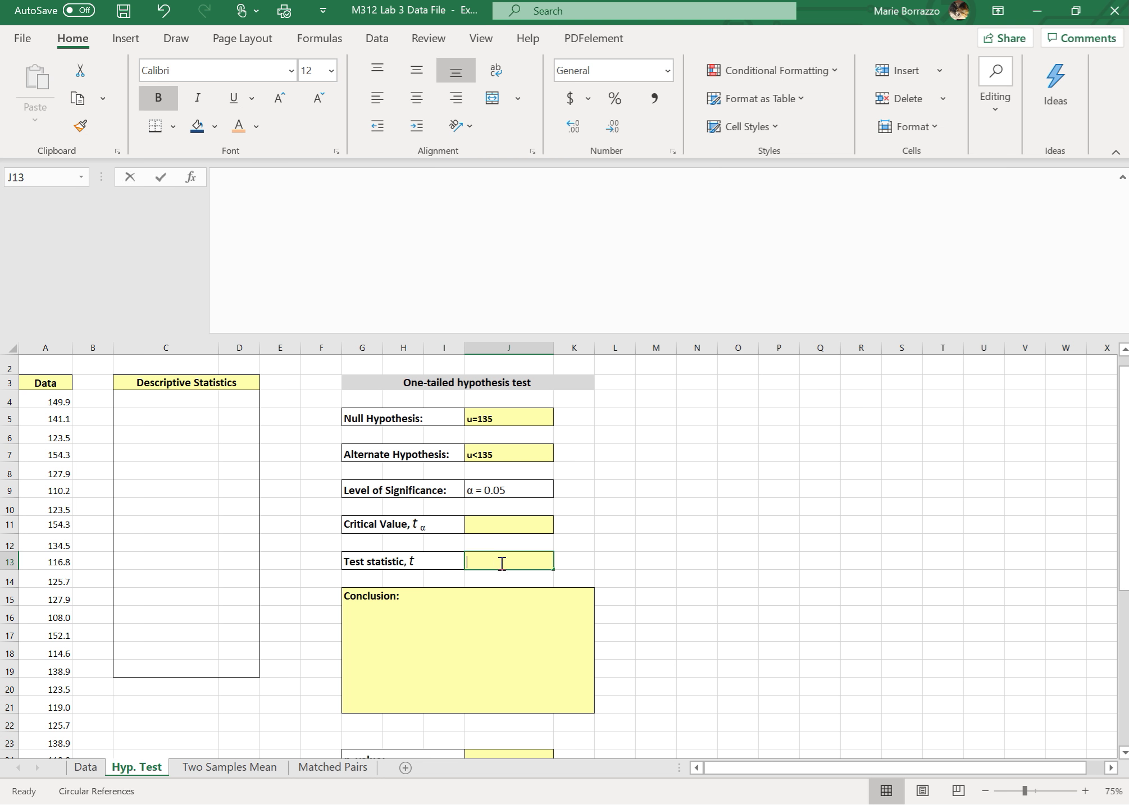
type("-")
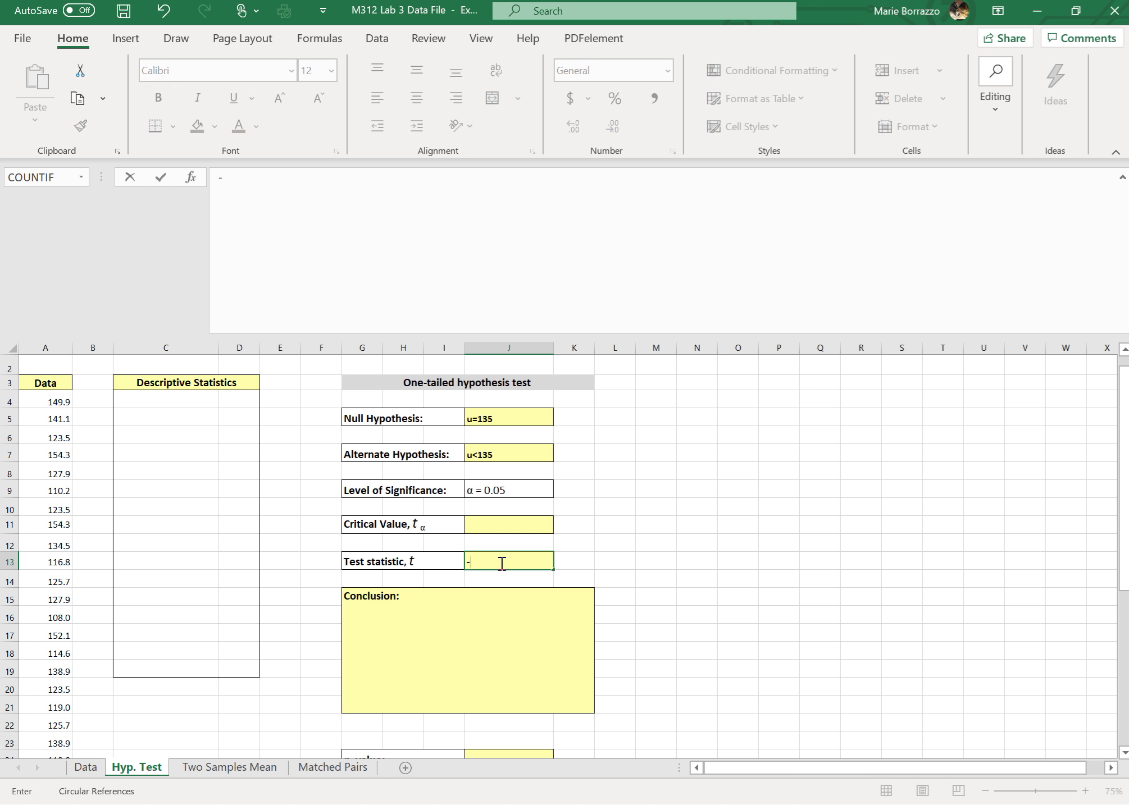
type("2.9534")
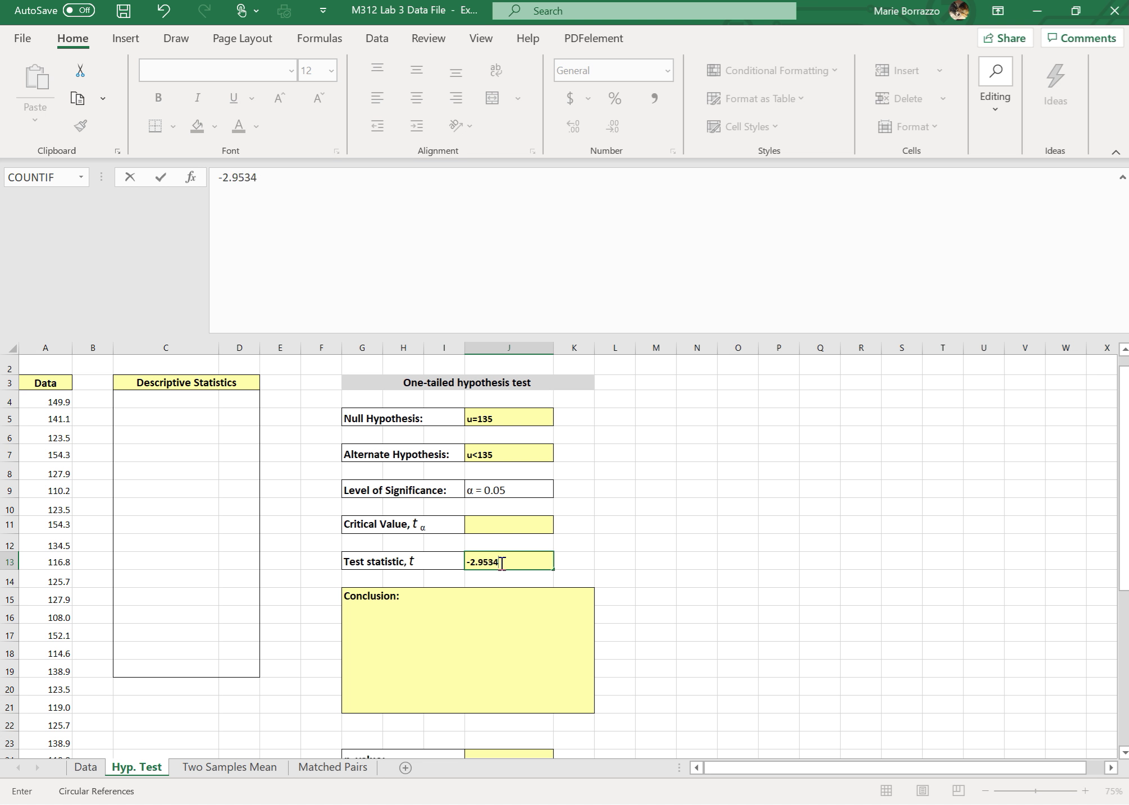
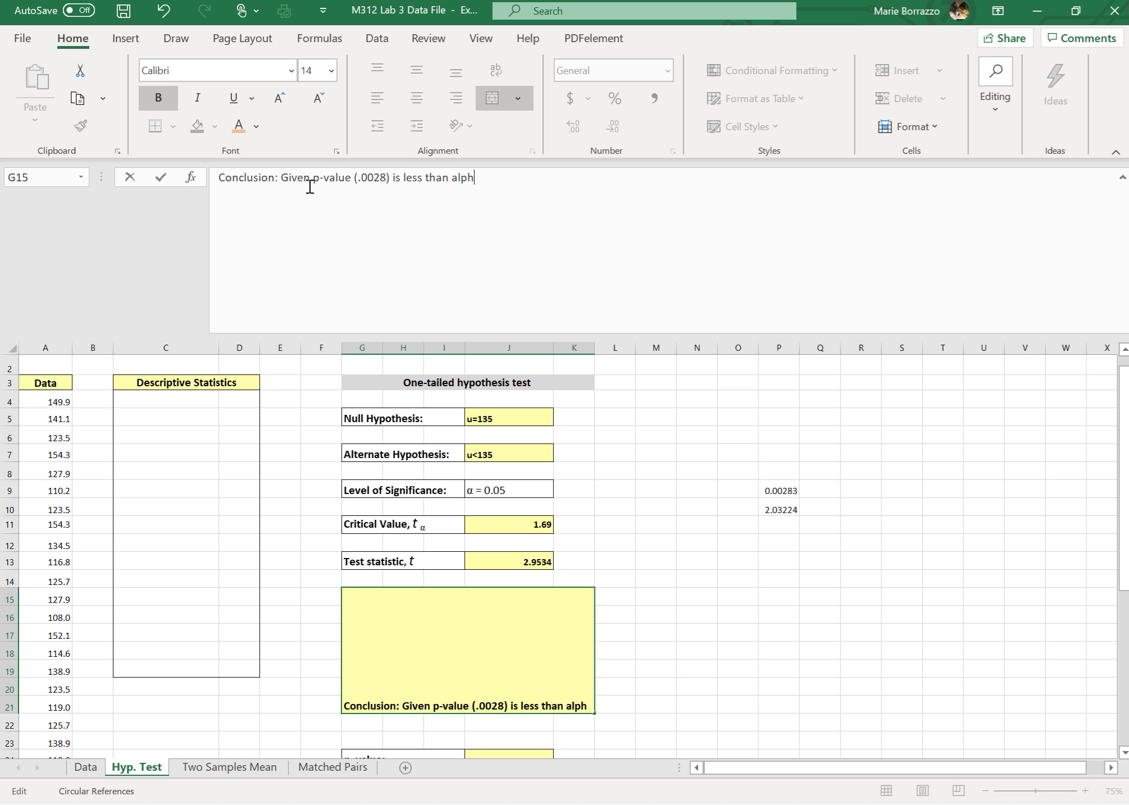
Continue the conclusion in G15 so that it reads "alpha one tail (0.05) we reject the null hypothesis. There is" after "less than"
type("l ")
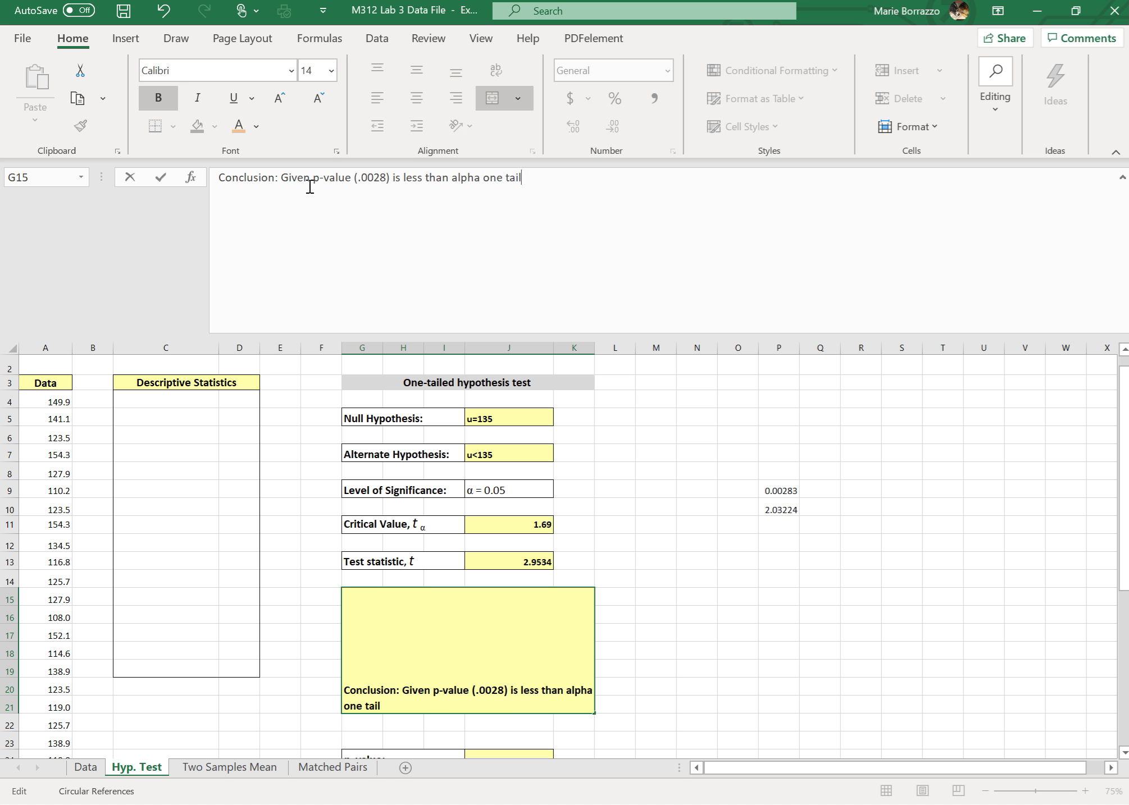
type("(0.05) we reje")
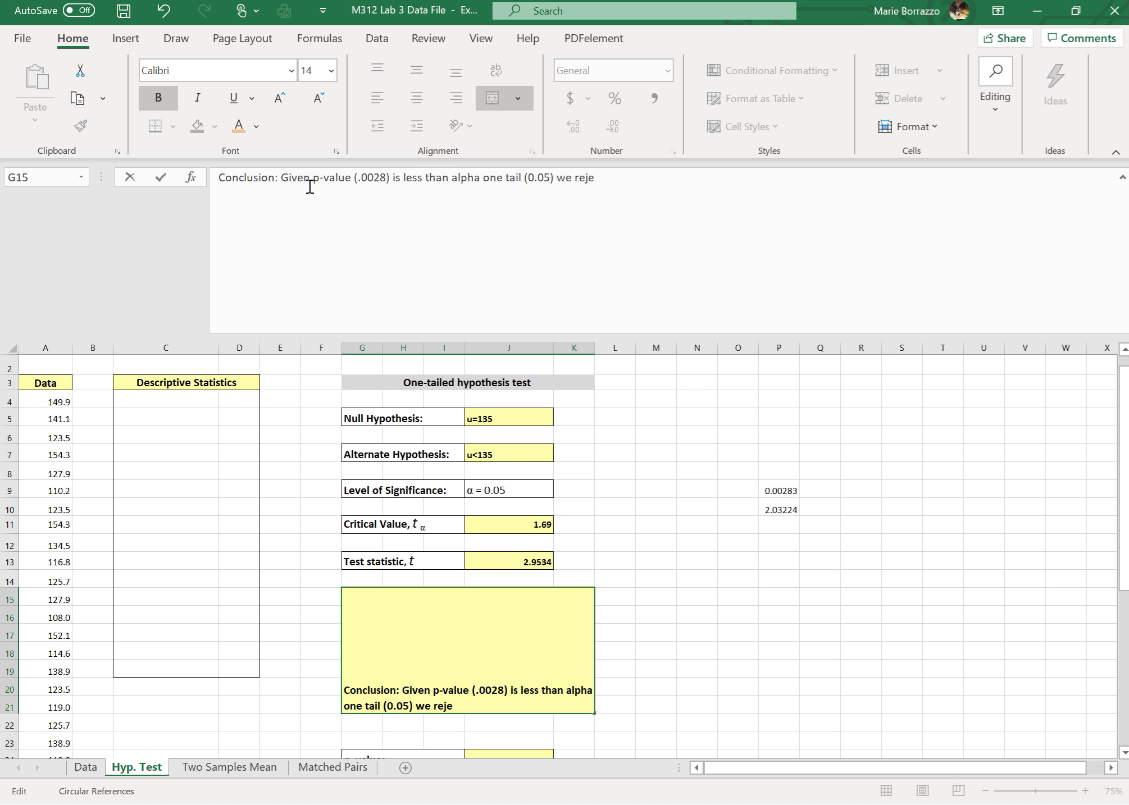
type("ct the null hypothes")
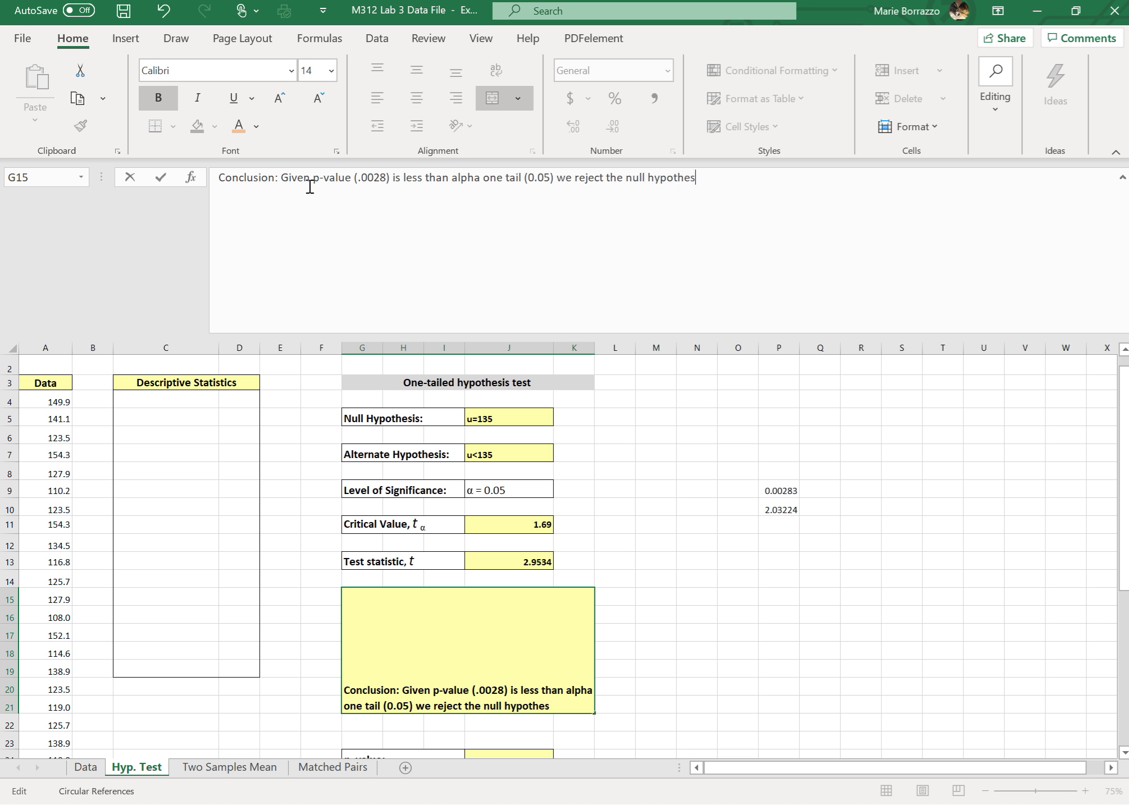
type("isand")
key("BackSpace")
key("BackSpace")
key("BackSpace")
key("BackSpace")
type("There is")
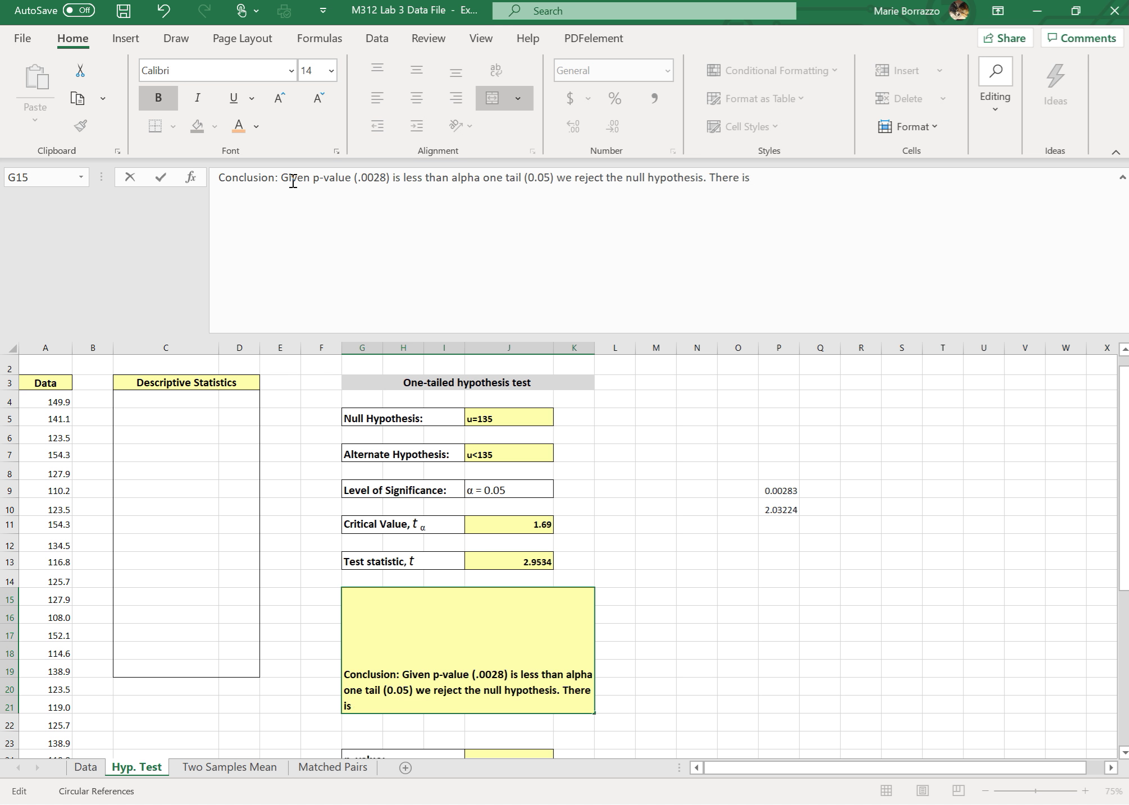
Check the Week 9 Excel Lab 3 page and the Lab 3 assignment document, and reread the claim atop the workbook's Hyp. Test sheet
left_click(1127, 523)
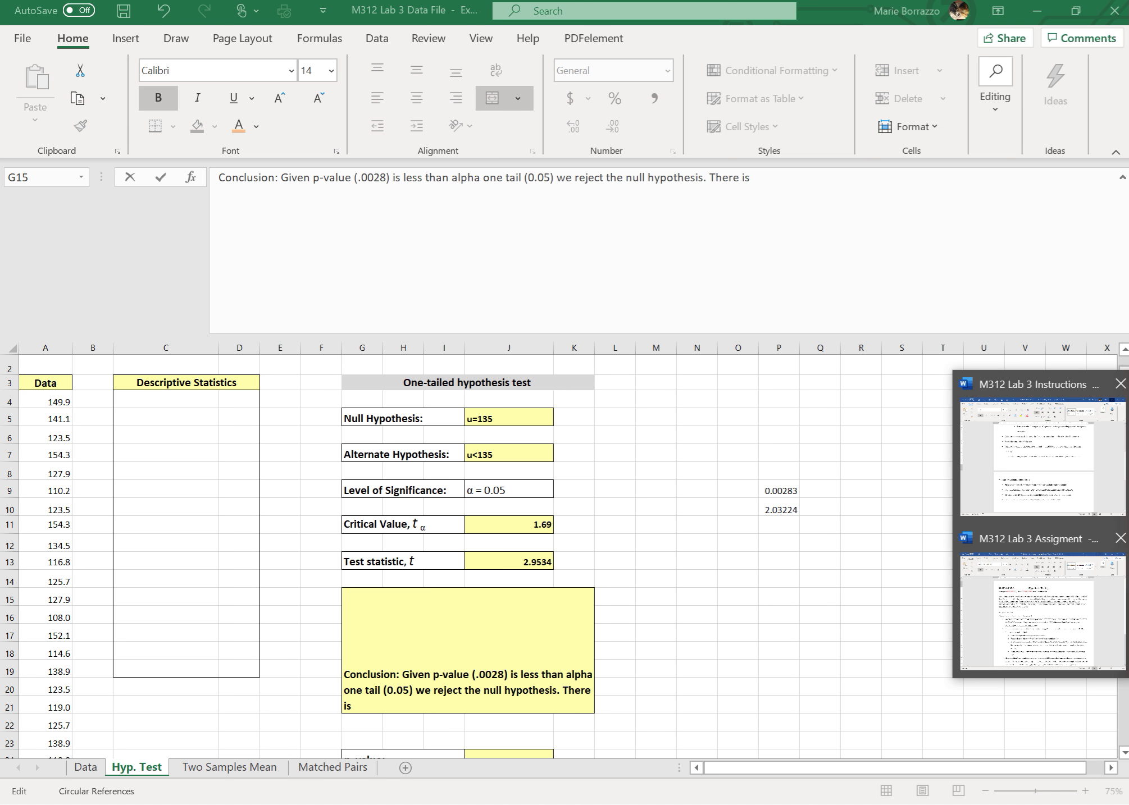
mouse_move(1127, 483)
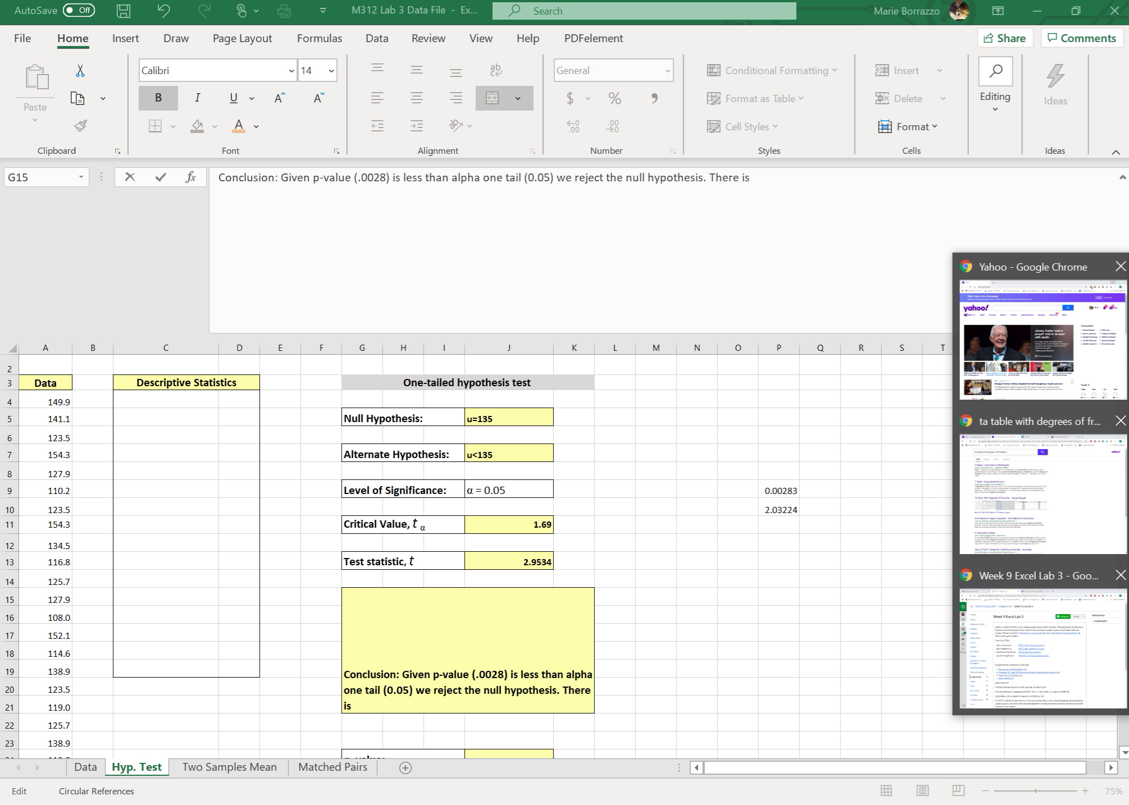
left_click(1042, 645)
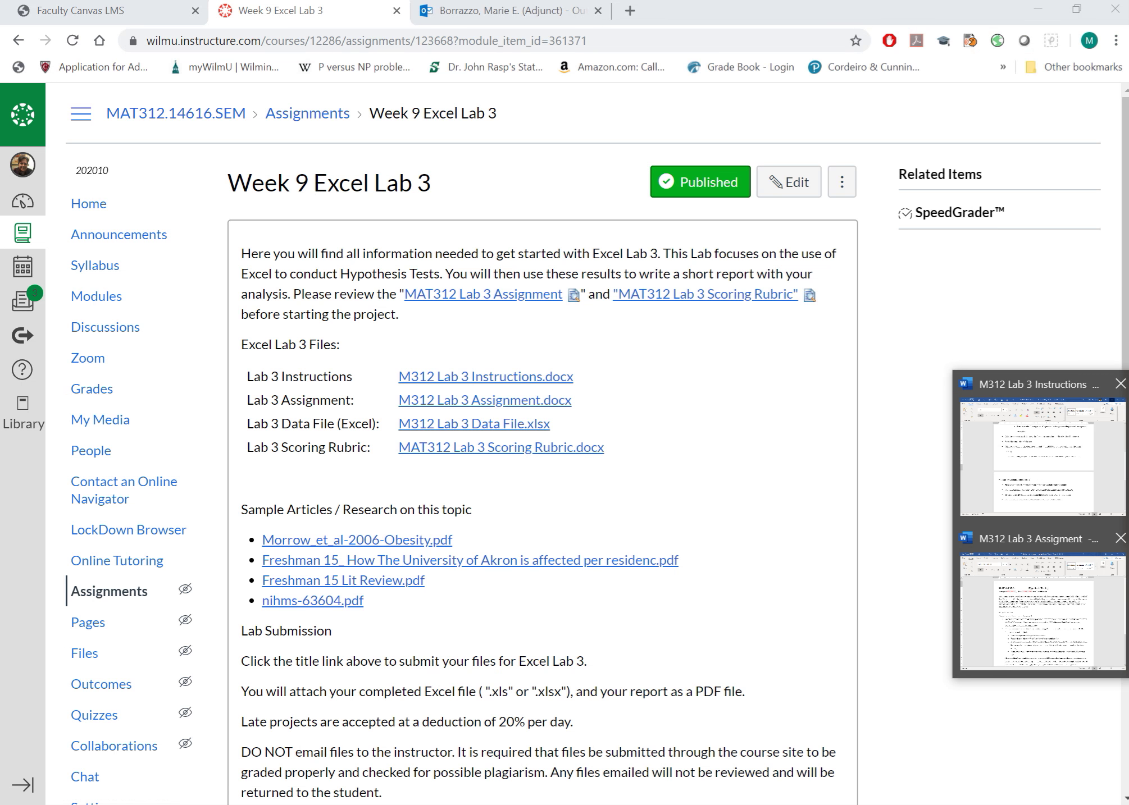
left_click(1126, 595)
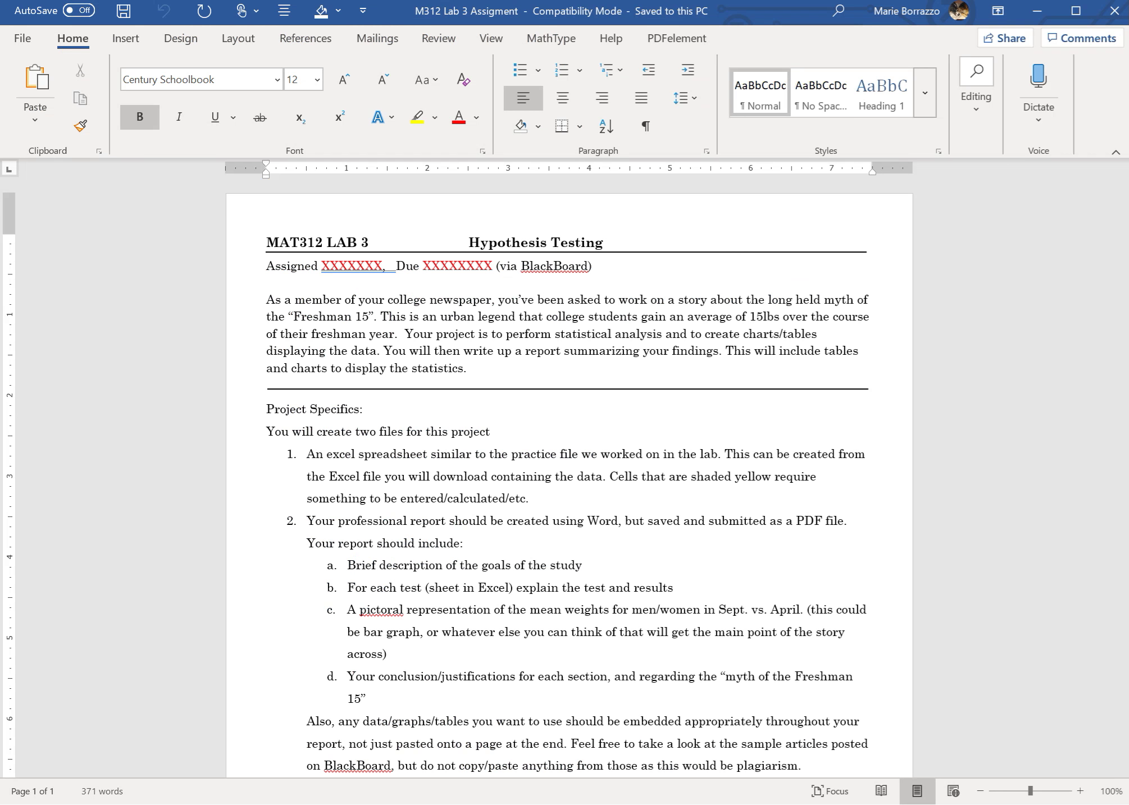
mouse_move(1127, 281)
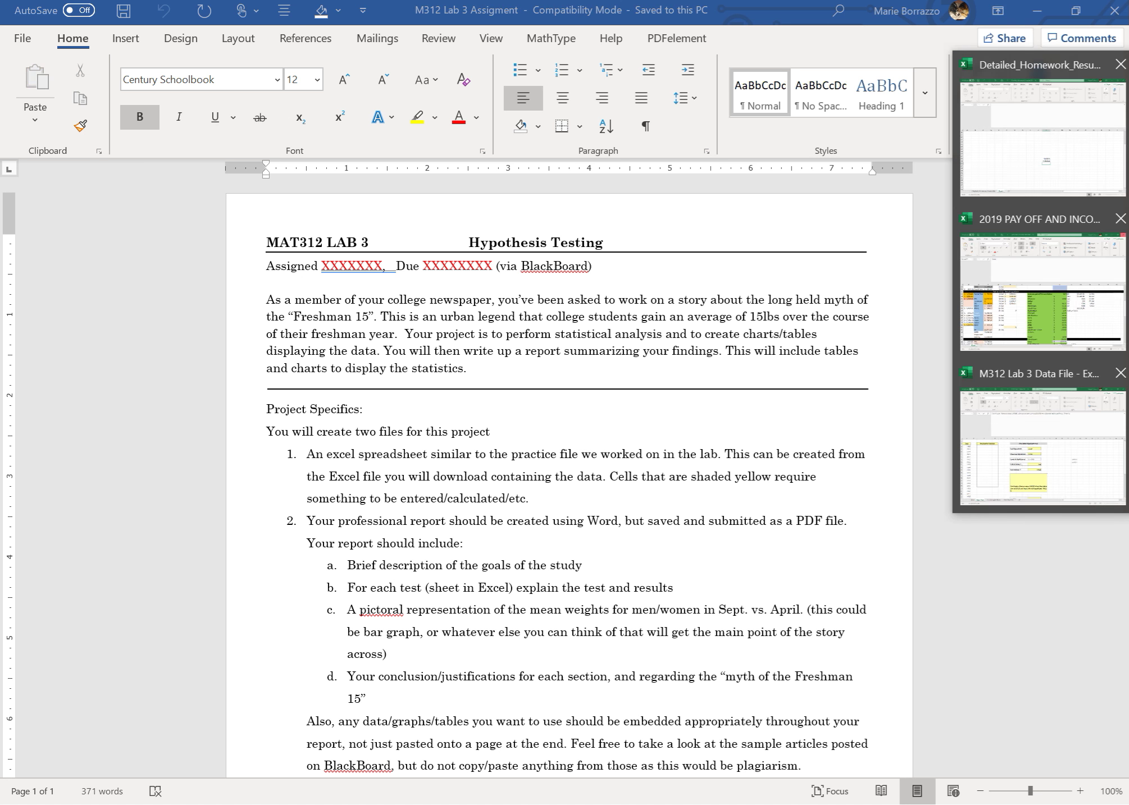
left_click(1077, 469)
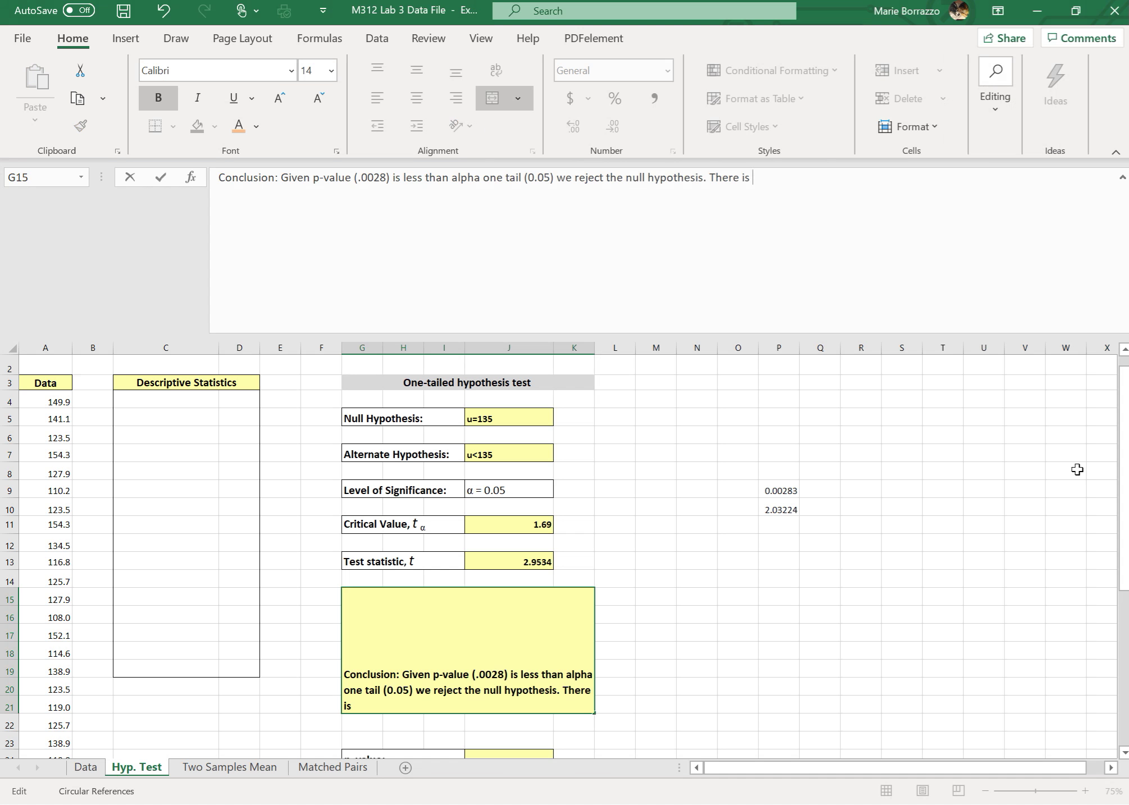
scroll(1077, 470, "up", 1)
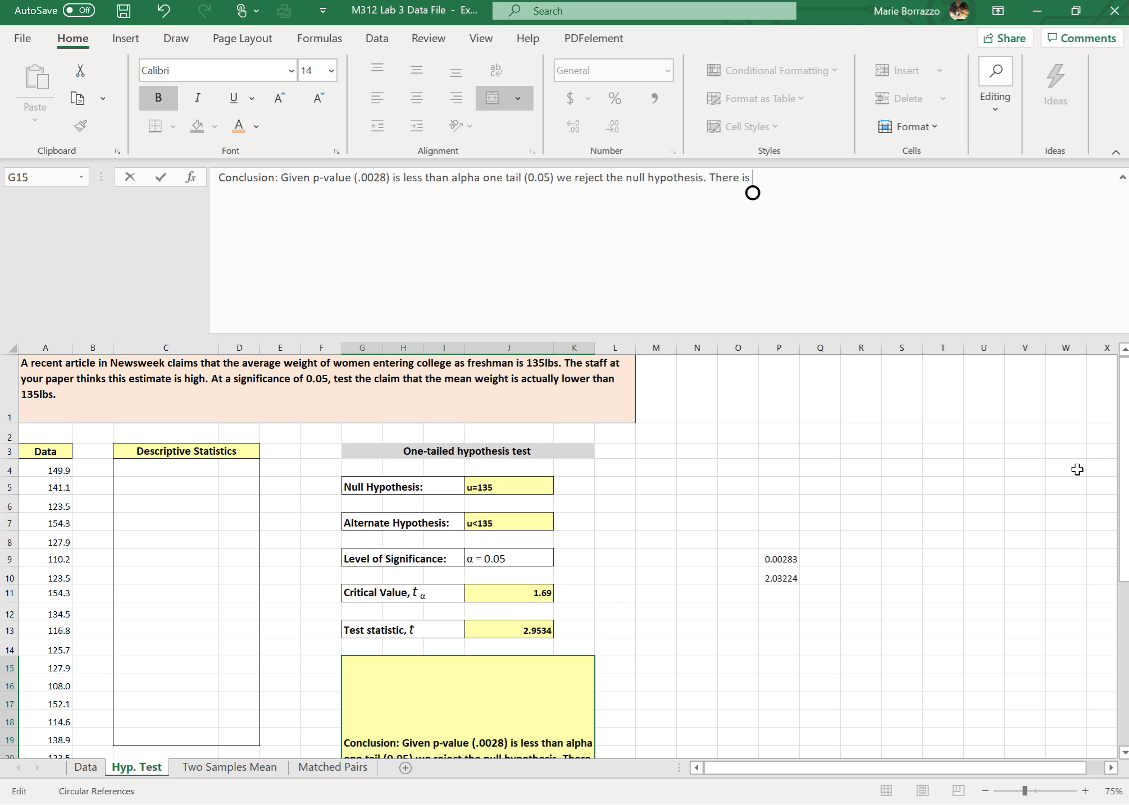
scroll(1077, 470, "down", 4)
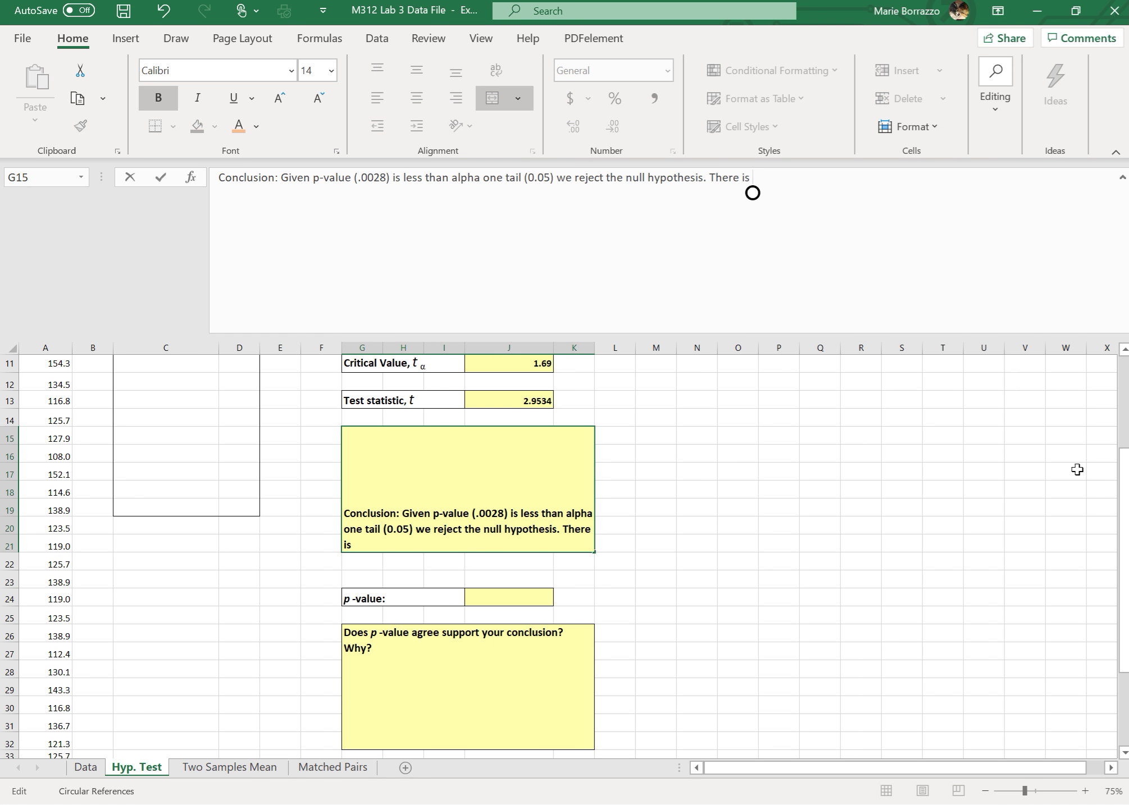
Finish the G15 conclusion with "sufficient evidence to support the claim that the weight of females entering college is less than 15 l.bs."
left_click(370, 539)
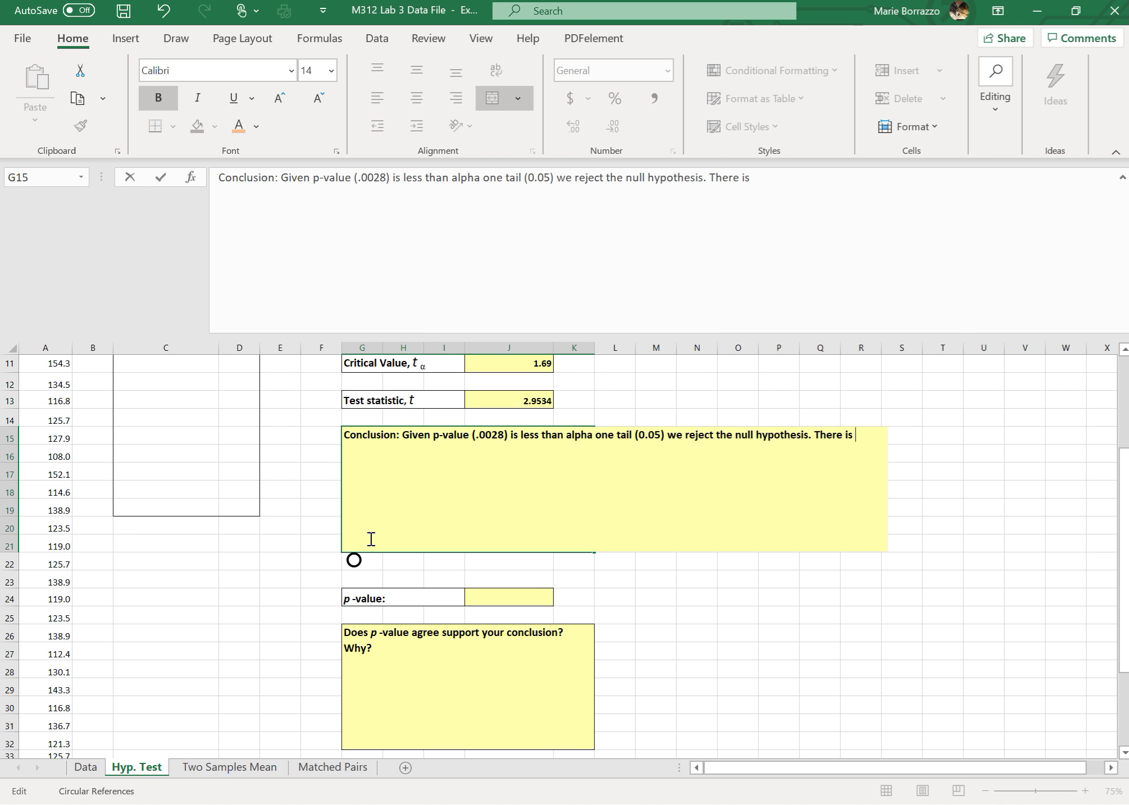
type("sfficient eviden")
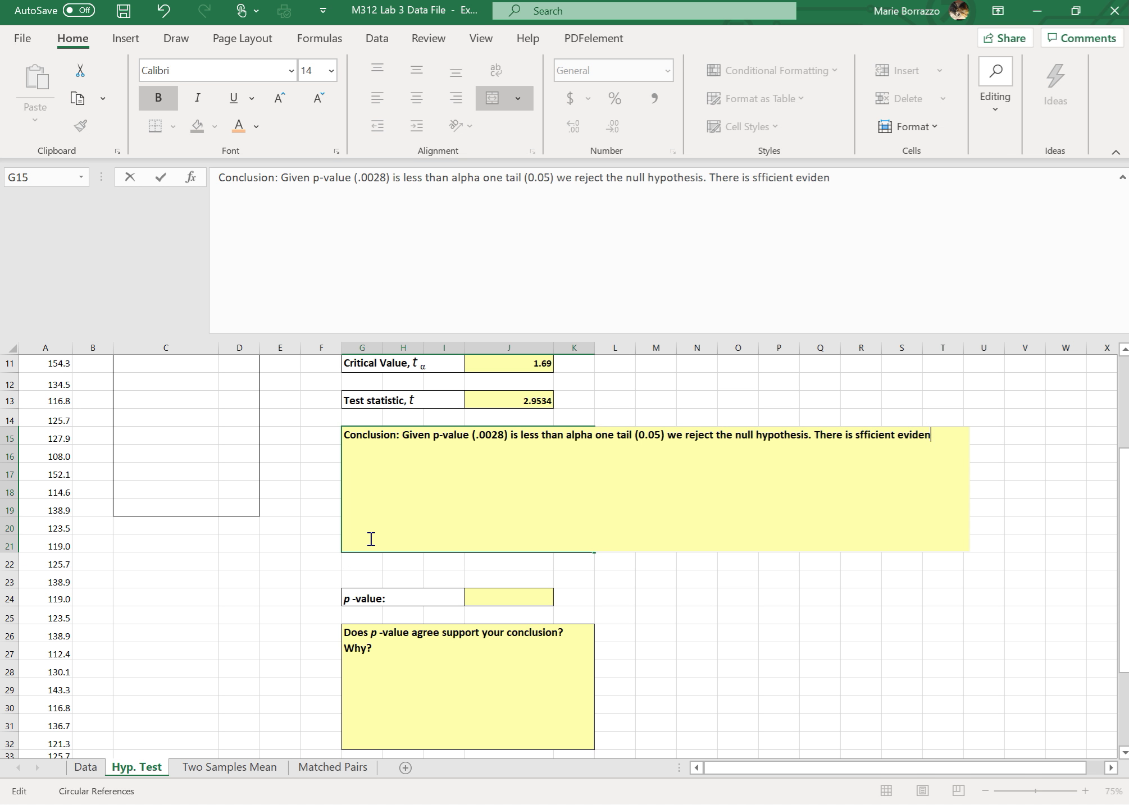
type("ce to suupor")
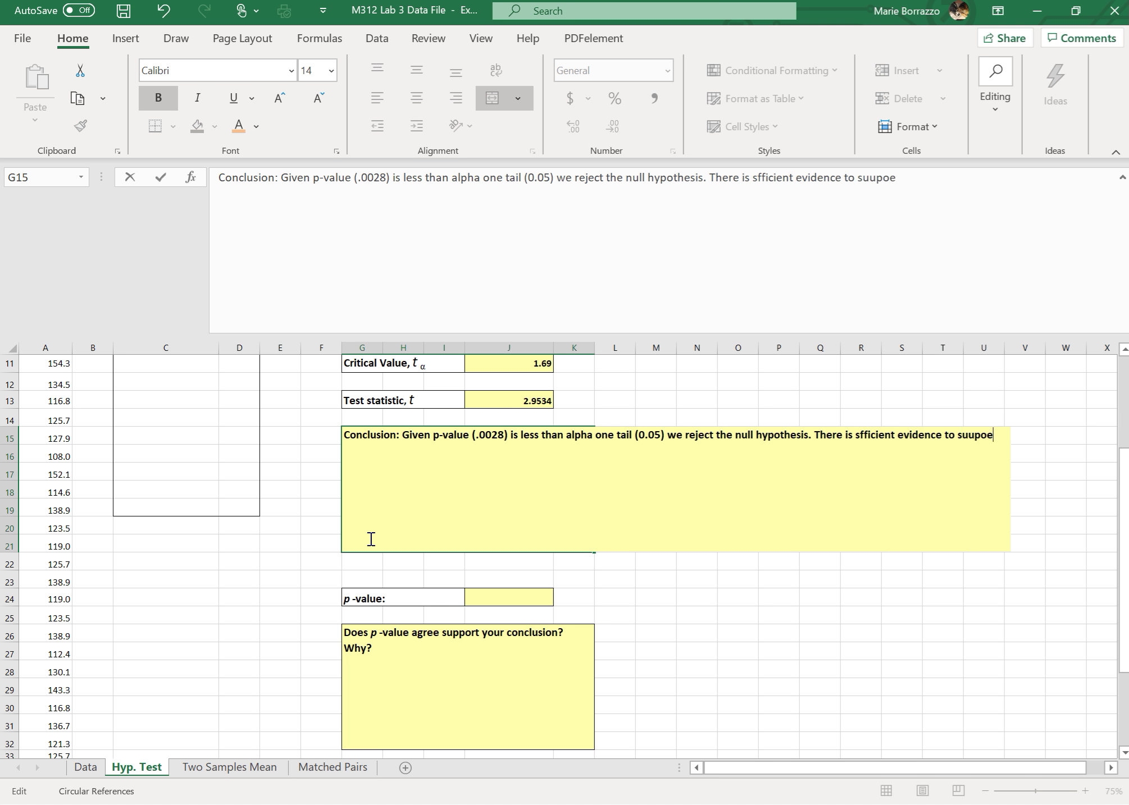
key("BackSpace")
key("BackSpace")
key("BackSpace")
key("BackSpace")
type("pport the c")
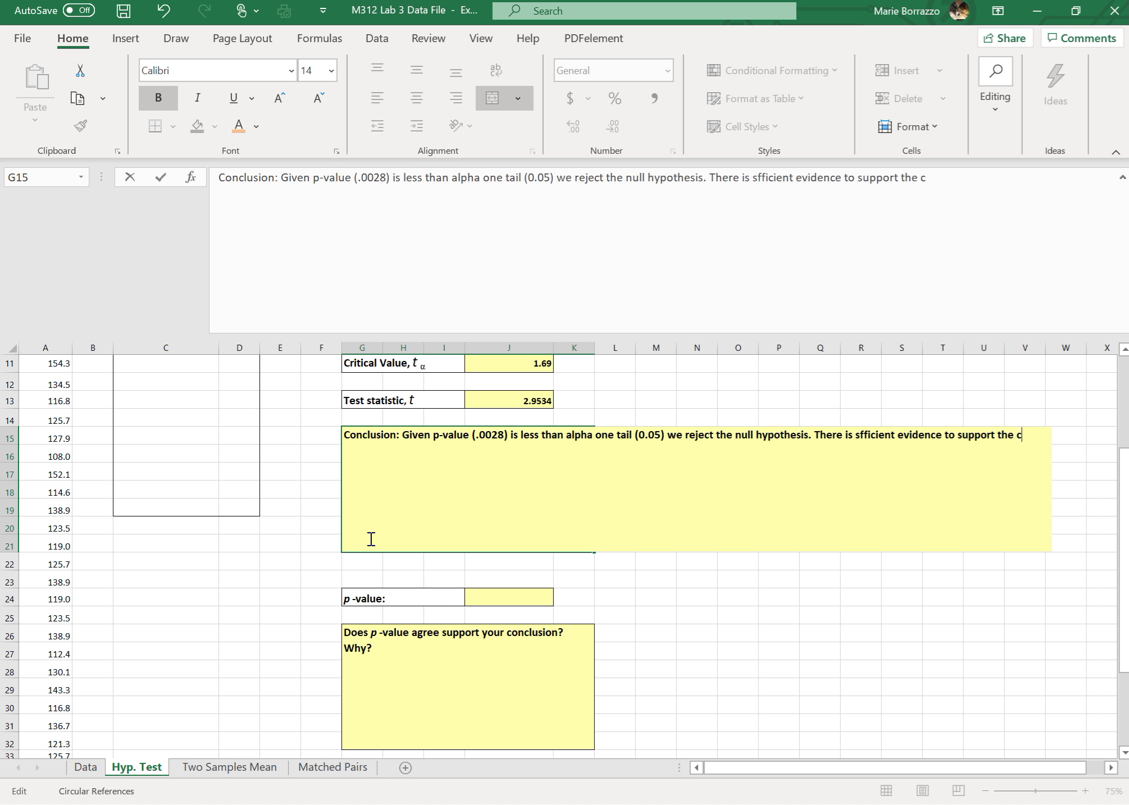
type("la im that the")
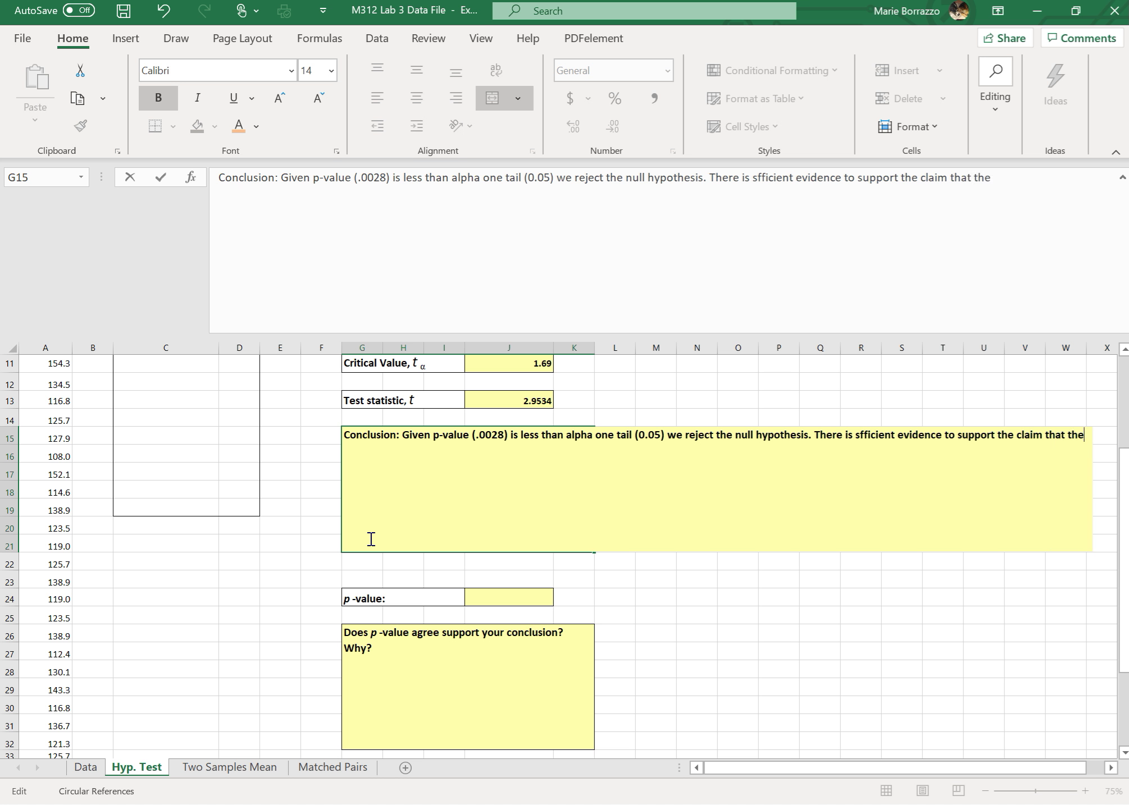
type(" weight o")
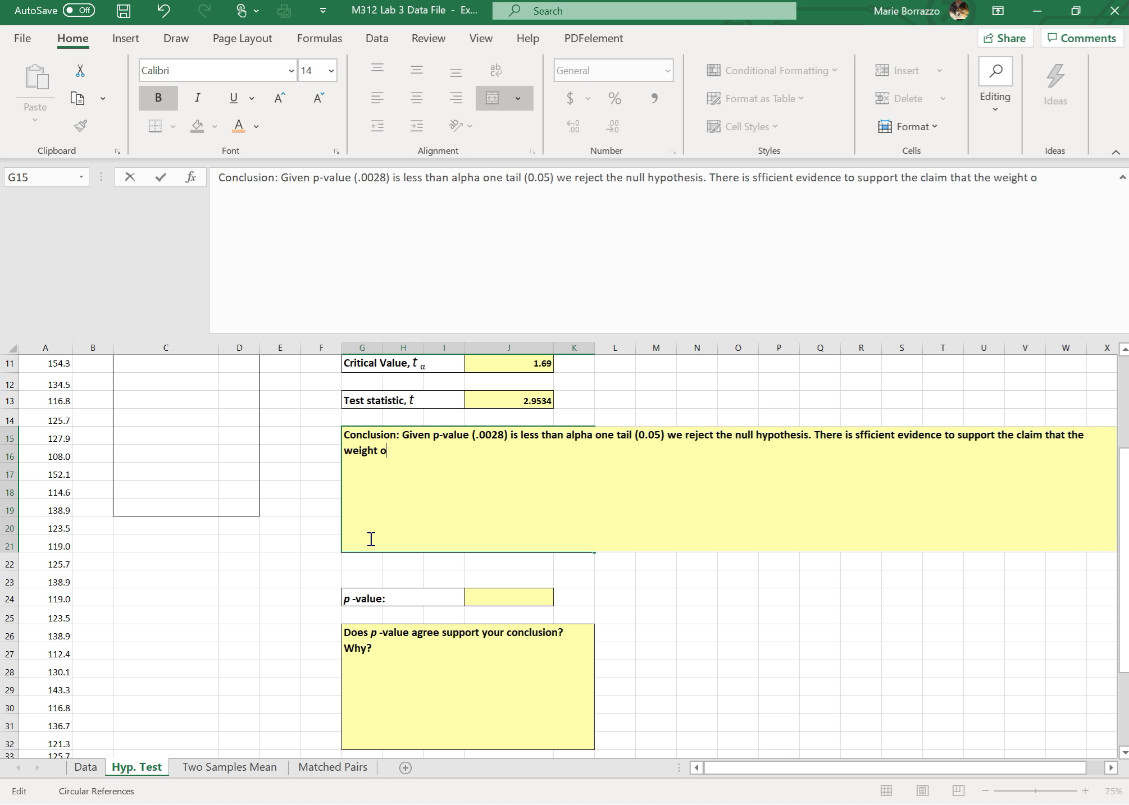
type("f females entering")
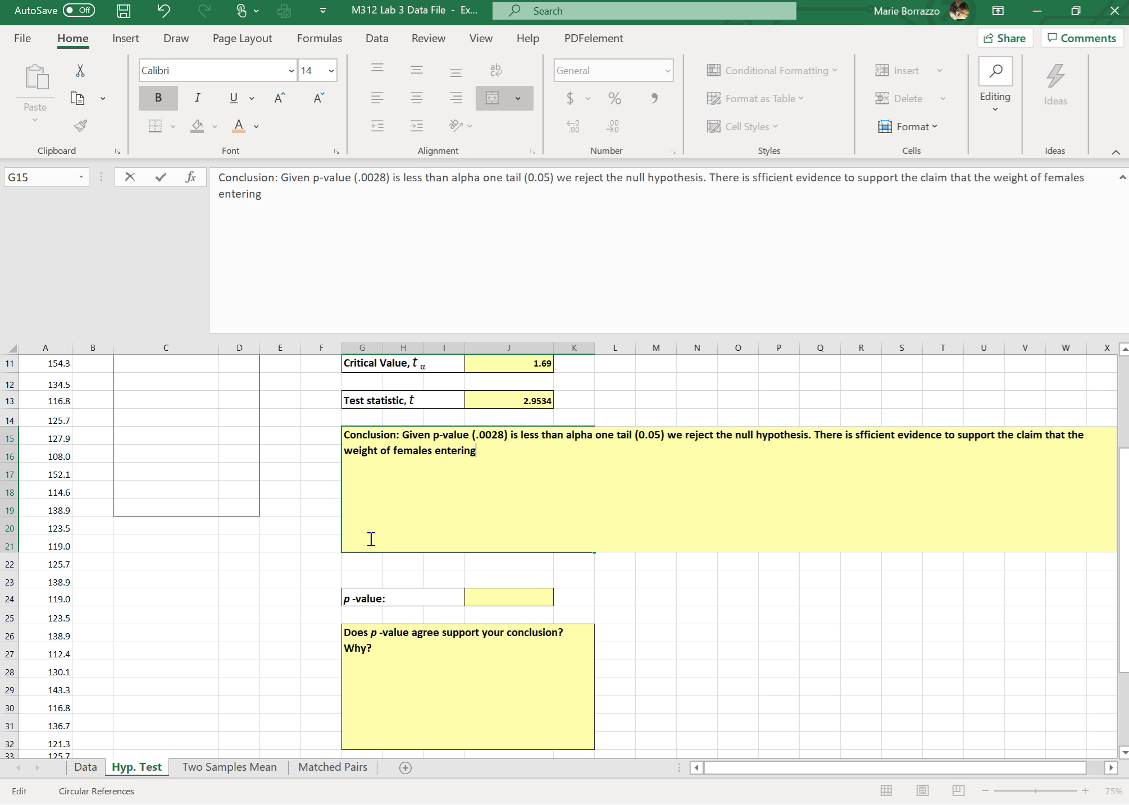
type(" college is less")
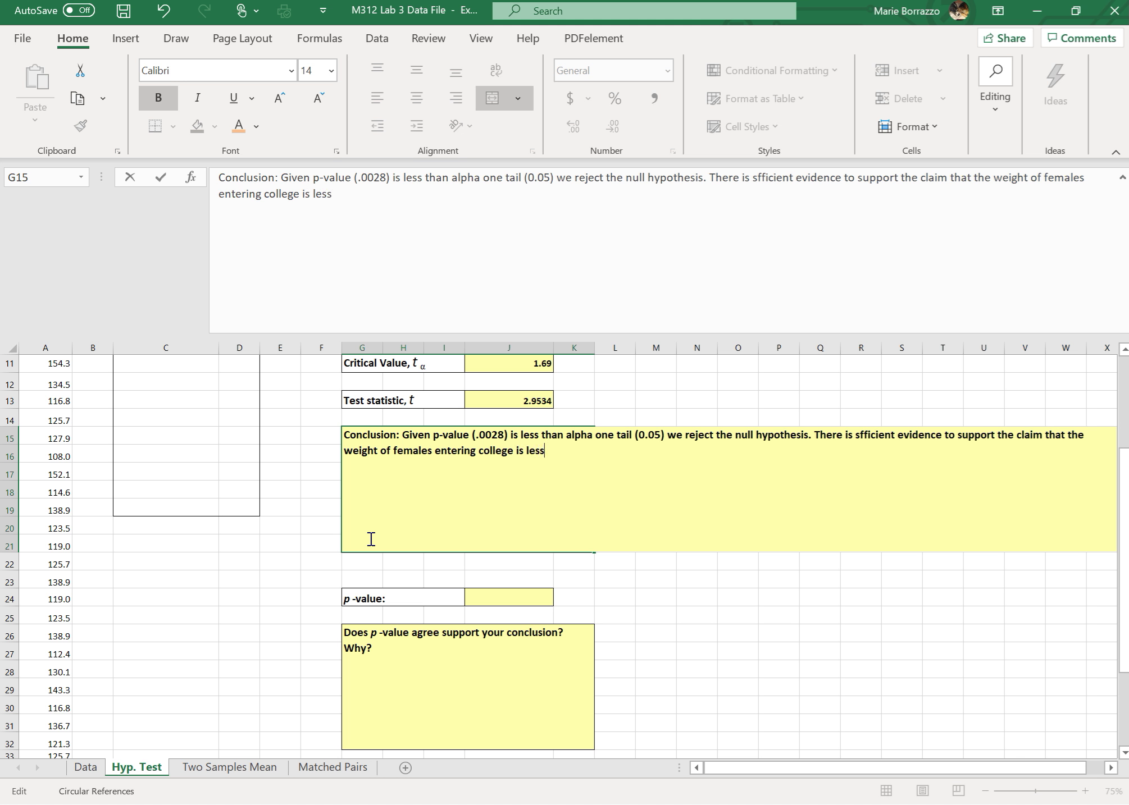
type(" than 15 l.bs.")
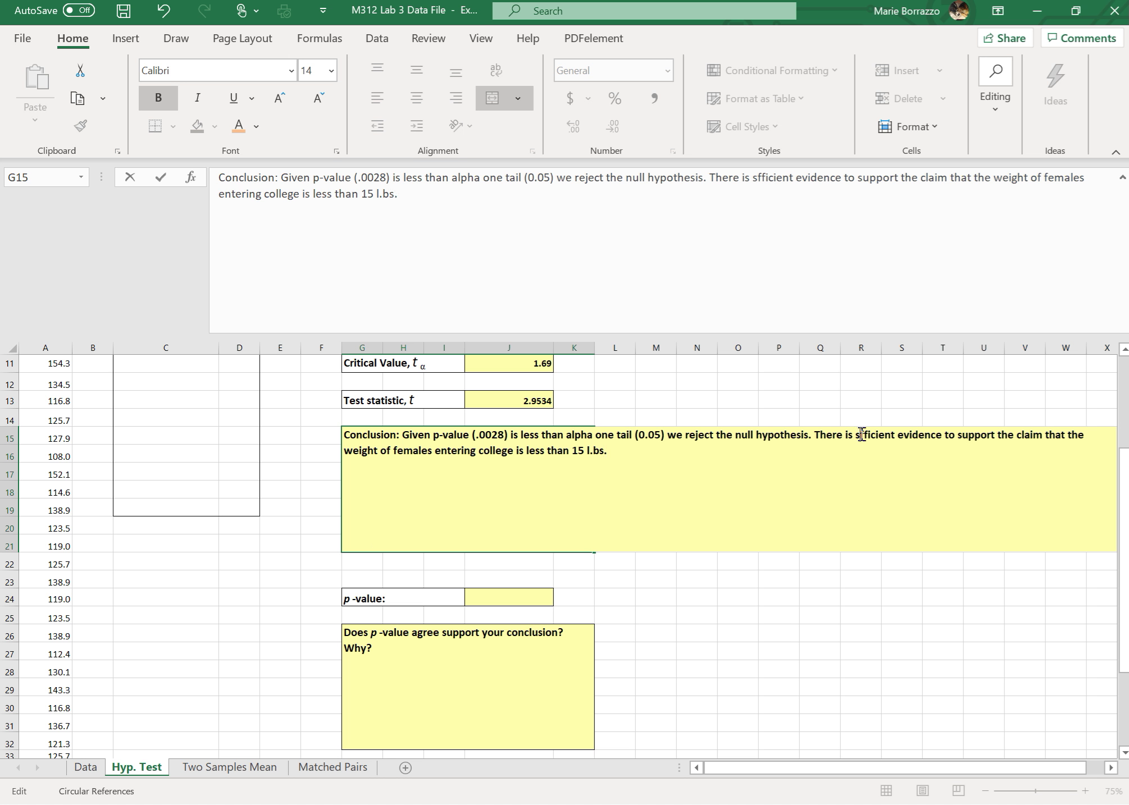
type("u")
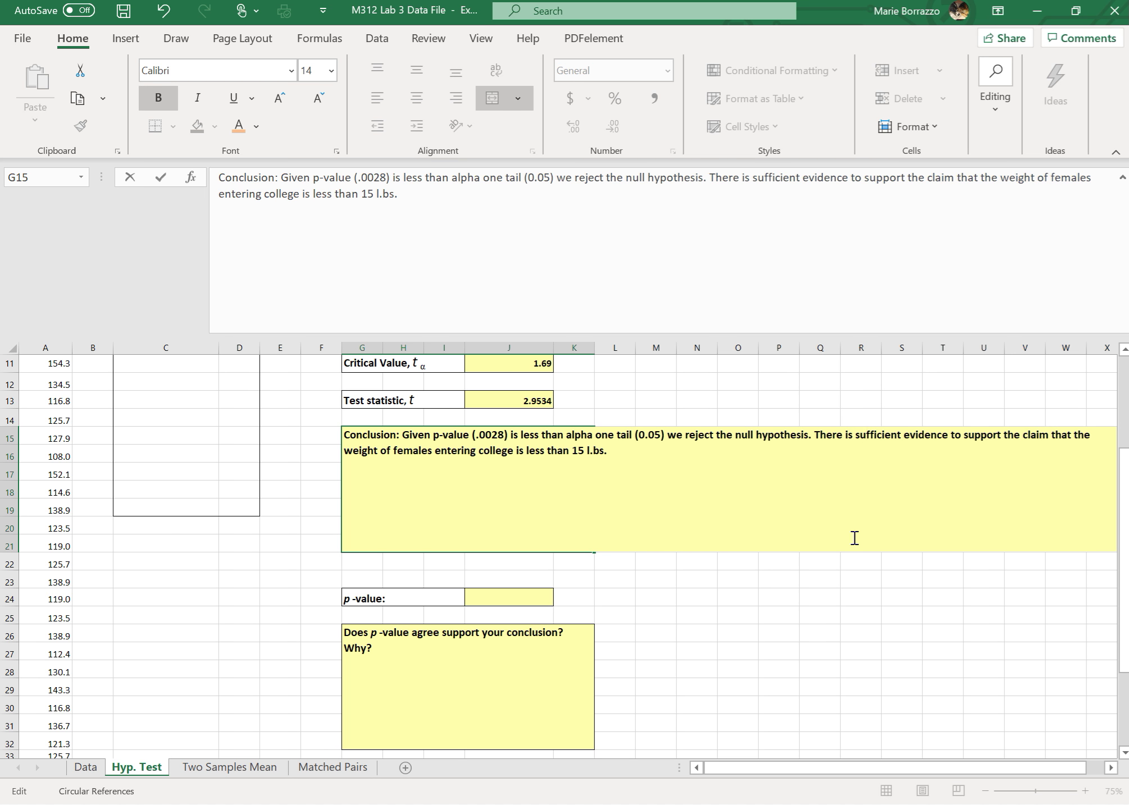
Enter 0.0028 as the p-value in cell J24
left_click(502, 600)
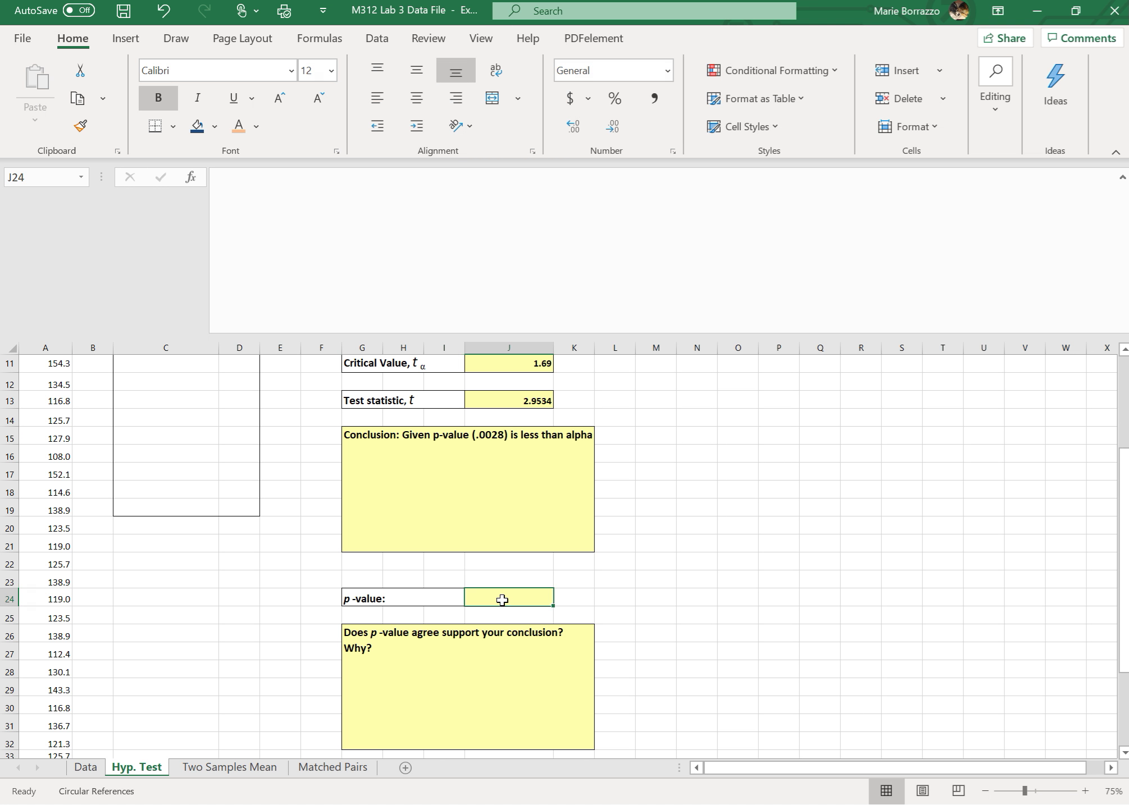
type("0.0028")
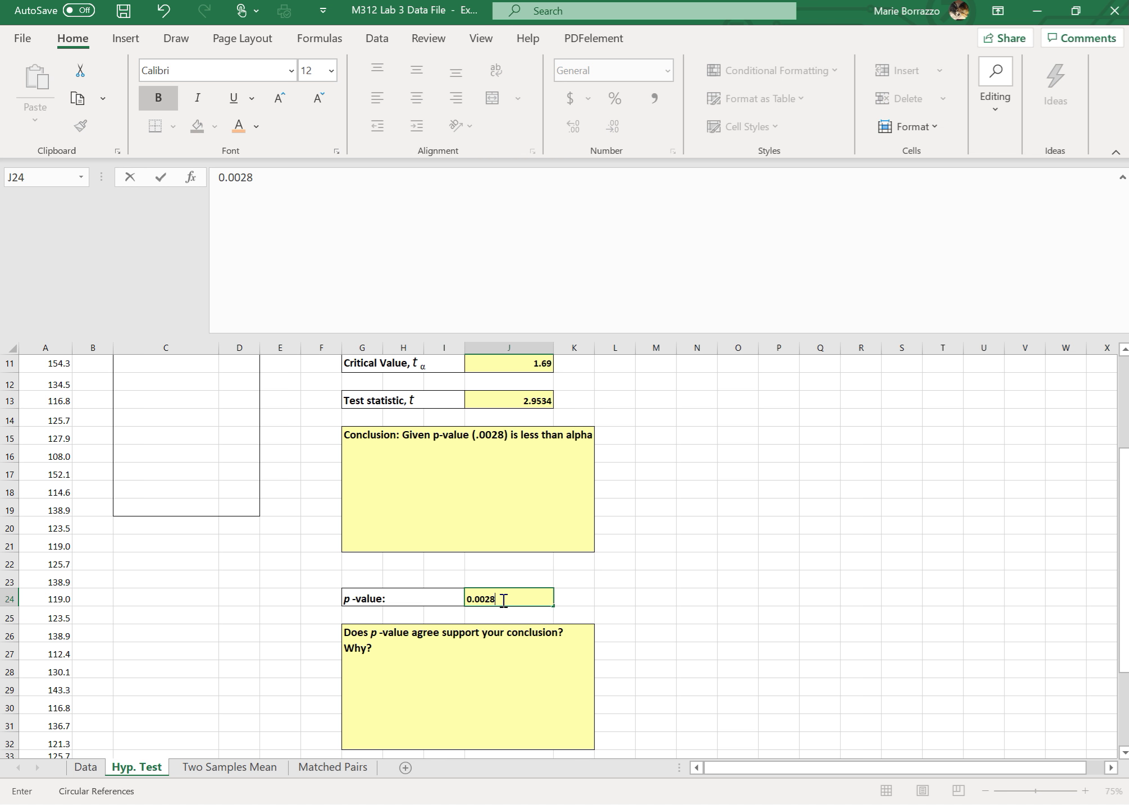
Commit the p-value entry, select cell C4 and open the Descriptive Statistics analysis tool
scroll(503, 600, "up", 3)
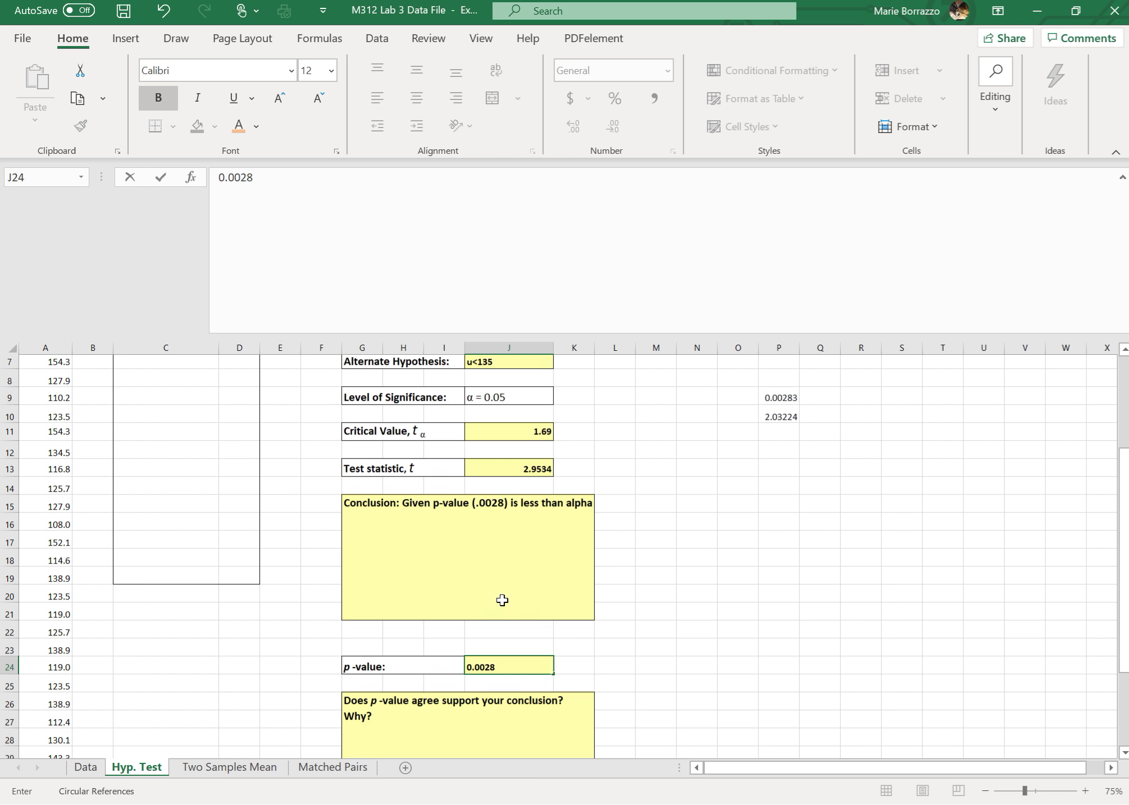
scroll(503, 600, "up", 2)
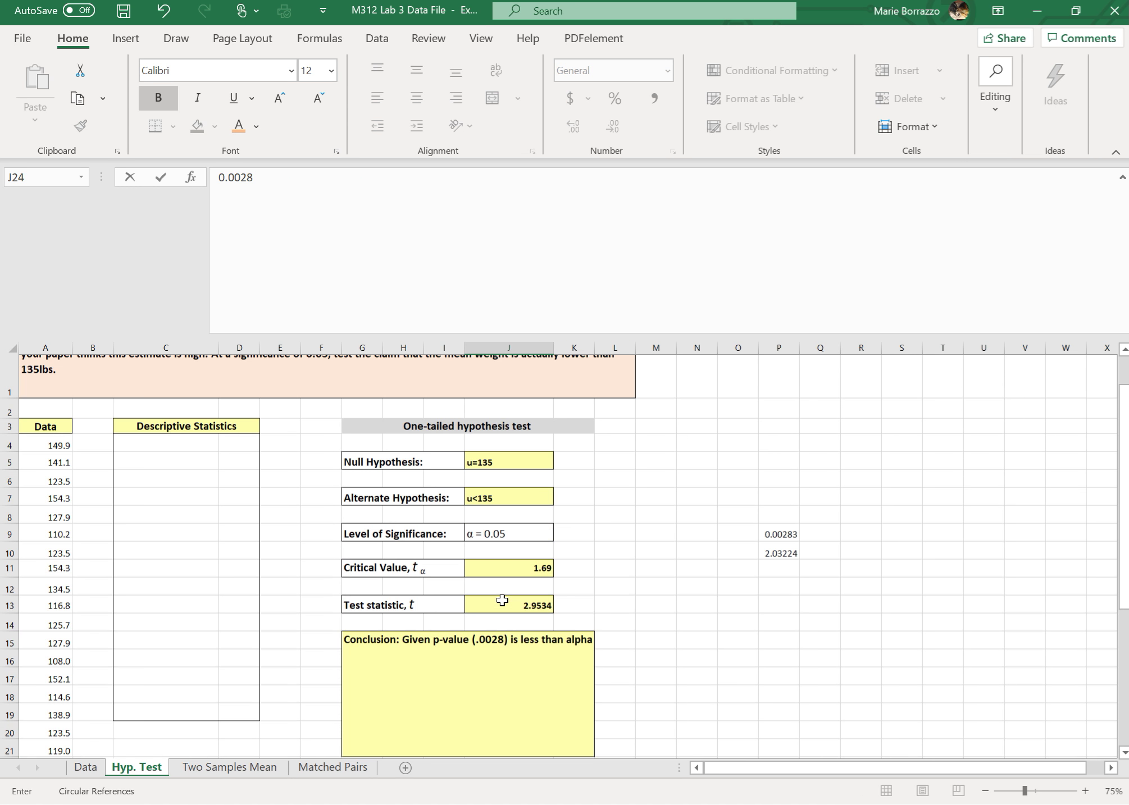
left_click(151, 472)
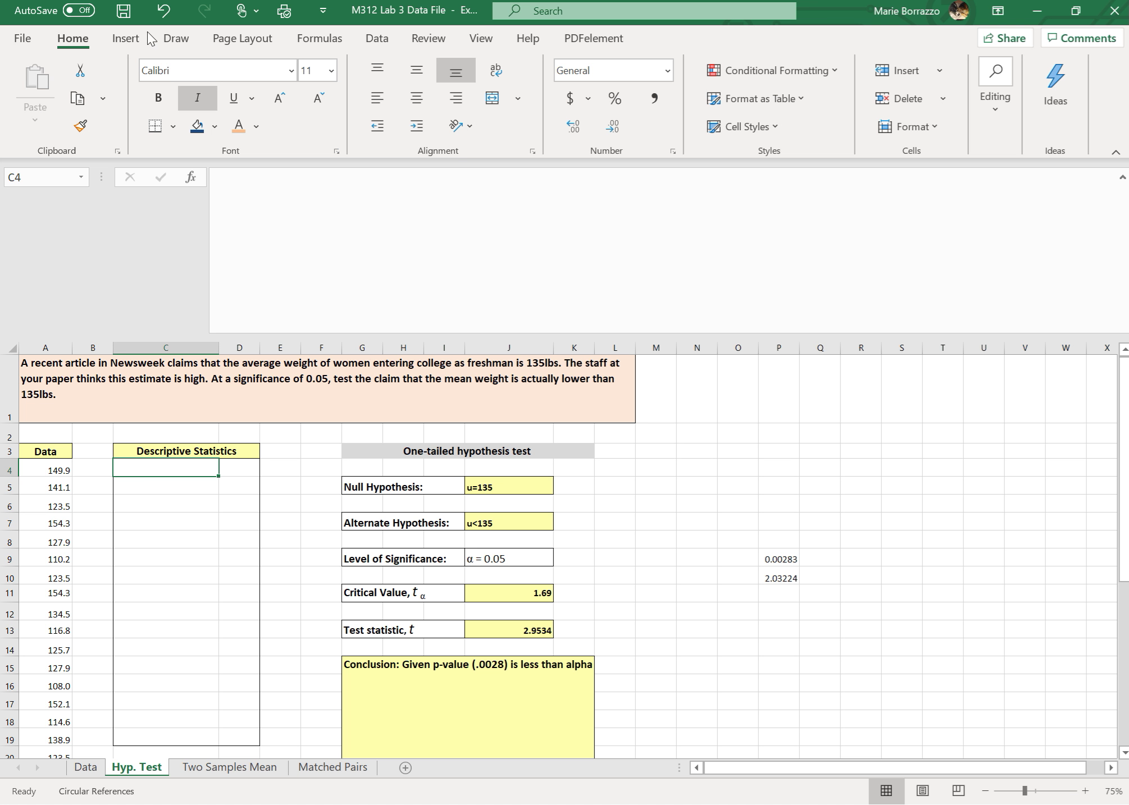
left_click(133, 43)
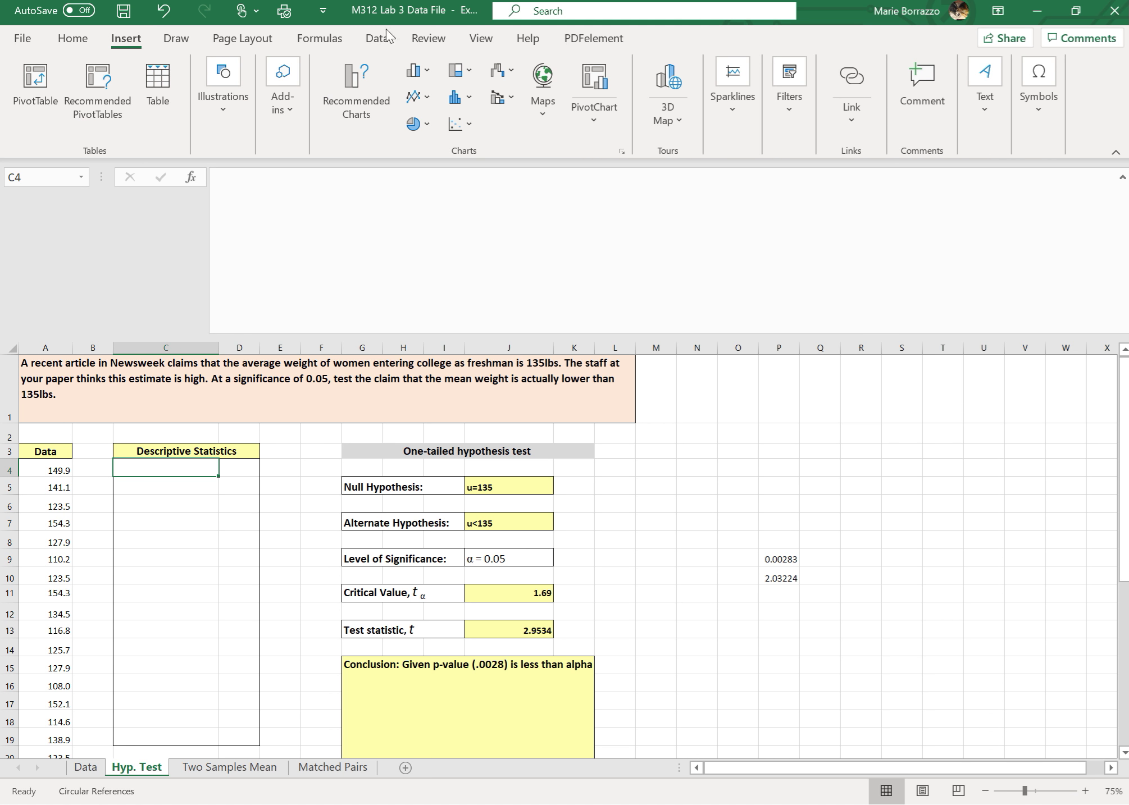
left_click(376, 40)
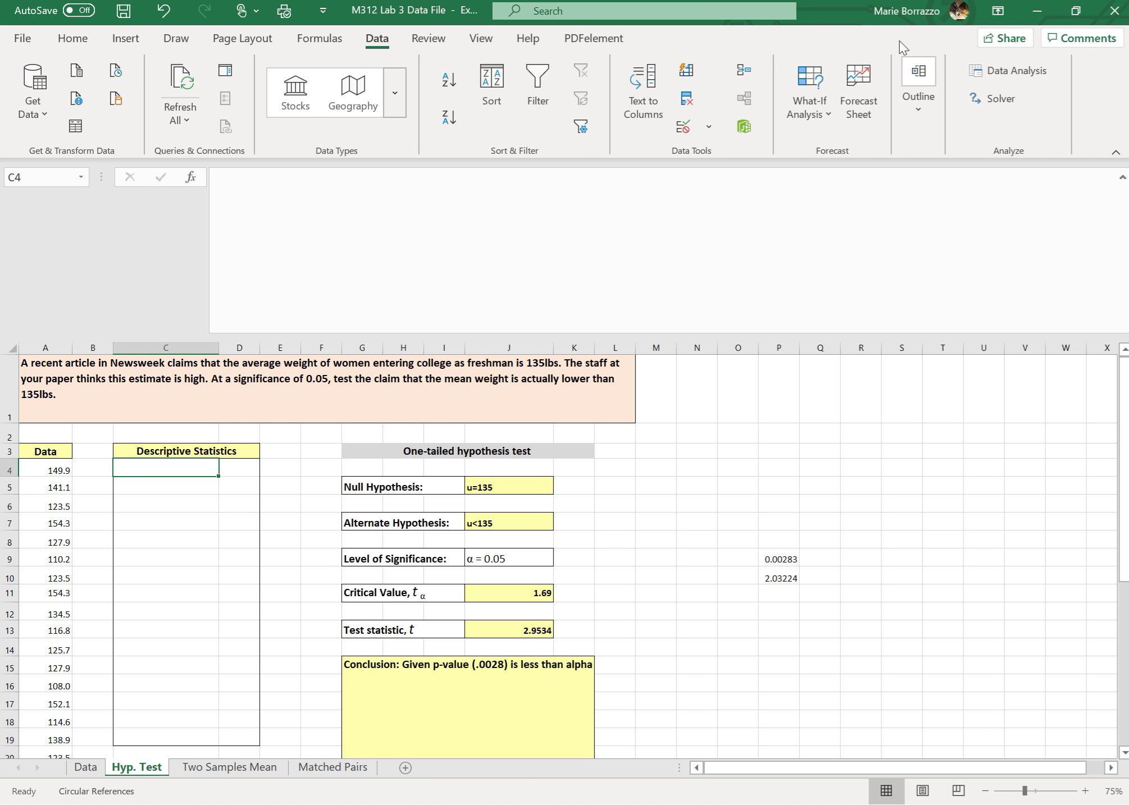
left_click(999, 71)
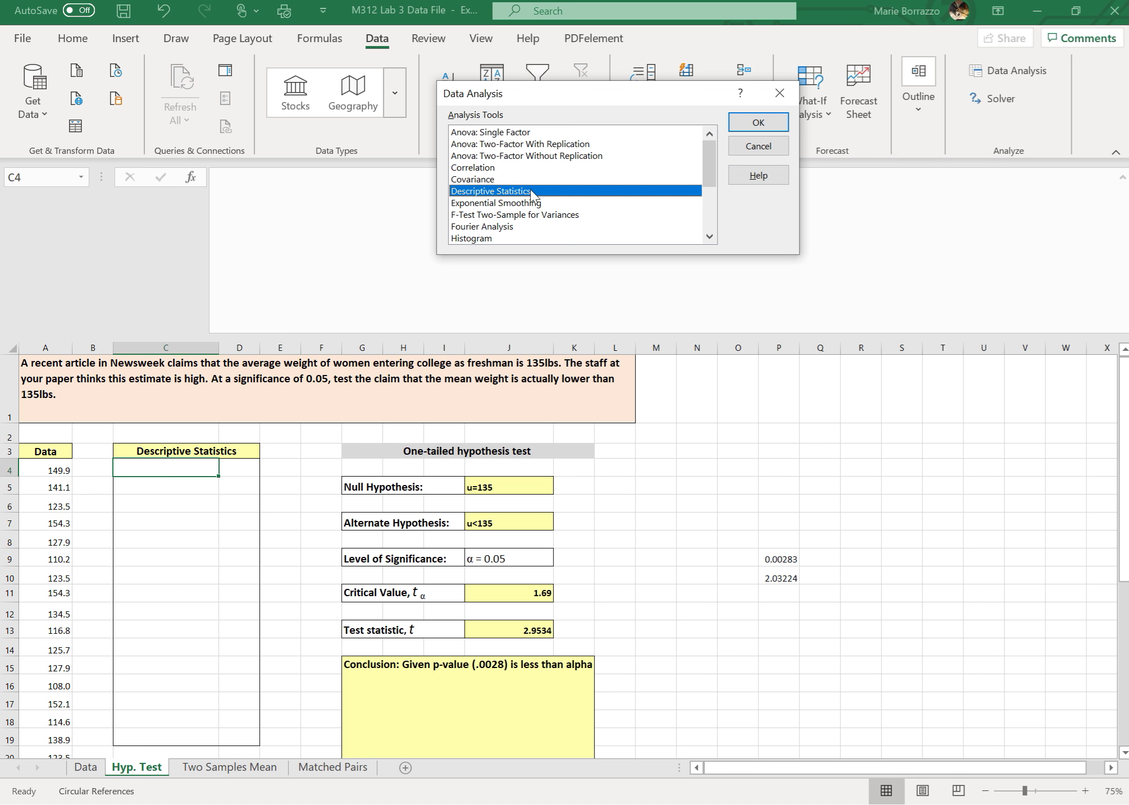
left_click(758, 123)
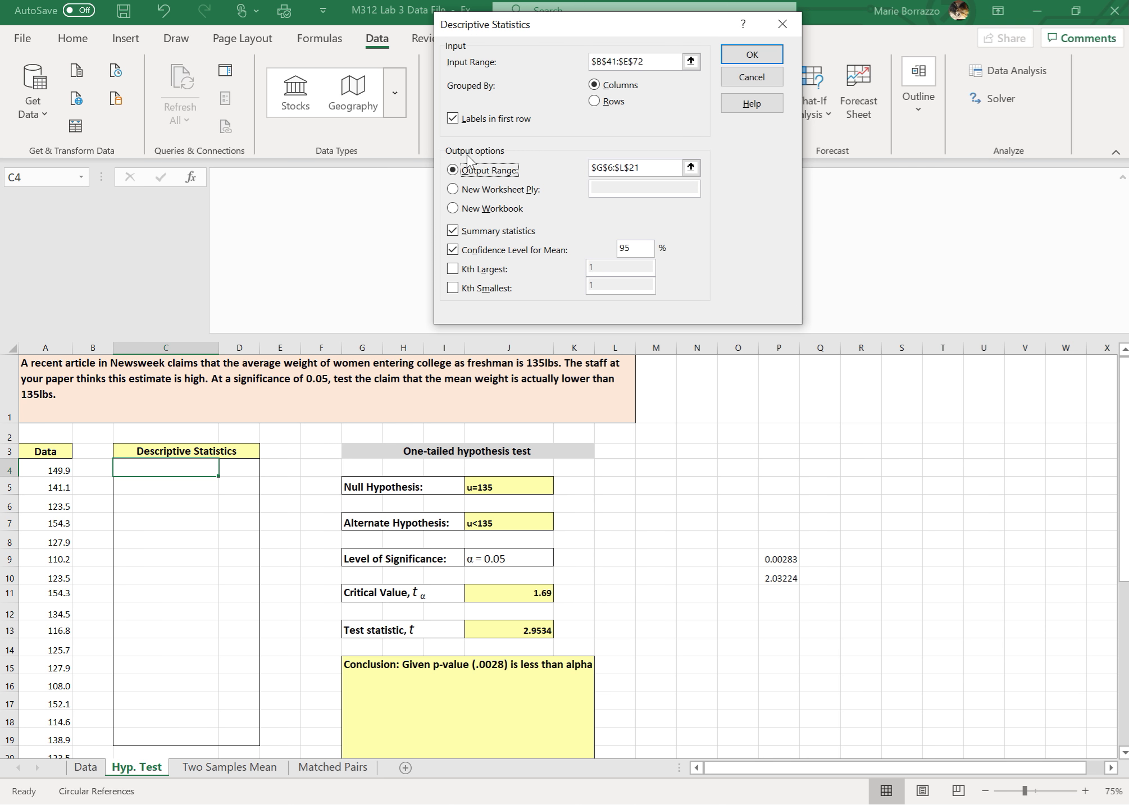
Clear the old input range from the Descriptive Statistics settings
left_click(652, 61)
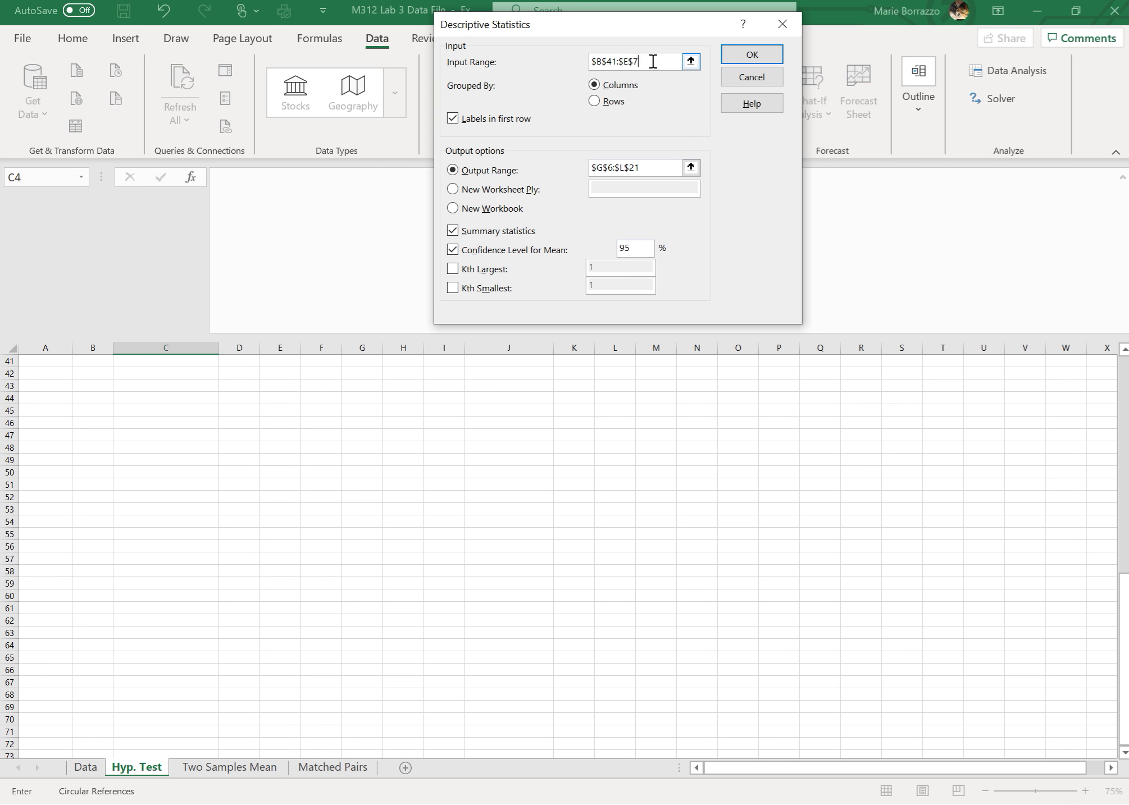
key("BackSpace")
key("BackSpace")
key("BackSpace")
key("BackSpace")
key("BackSpace")
key("BackSpace")
key("BackSpace")
key("BackSpace")
key("BackSpace")
key("BackSpace")
key("BackSpace")
Replace the output range with $C$4:$D$19, the empty box under the Descriptive Statistics heading
left_click(623, 167)
key("BackSpace")
key("BackSpace")
key("BackSpace")
key("BackSpace")
key("BackSpace")
key("BackSpace")
key("BackSpace")
key("BackSpace")
key("BackSpace")
key("BackSpace")
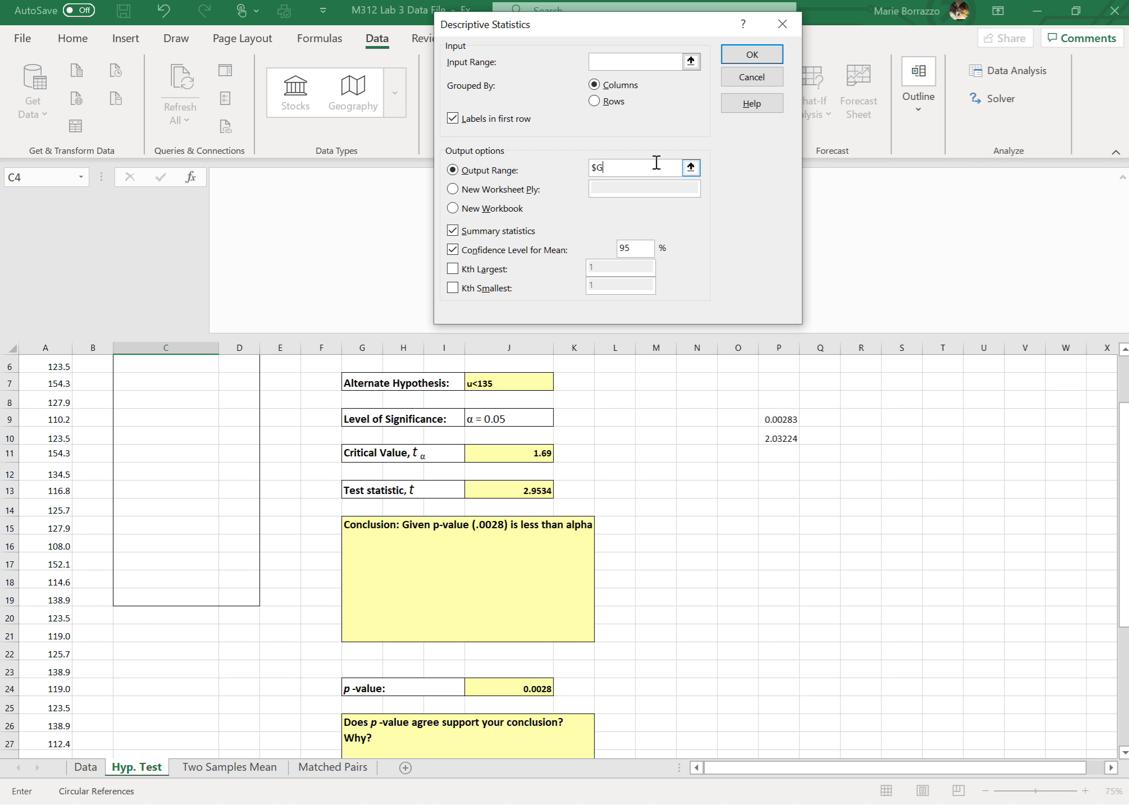
scroll(298, 274, "up", 2)
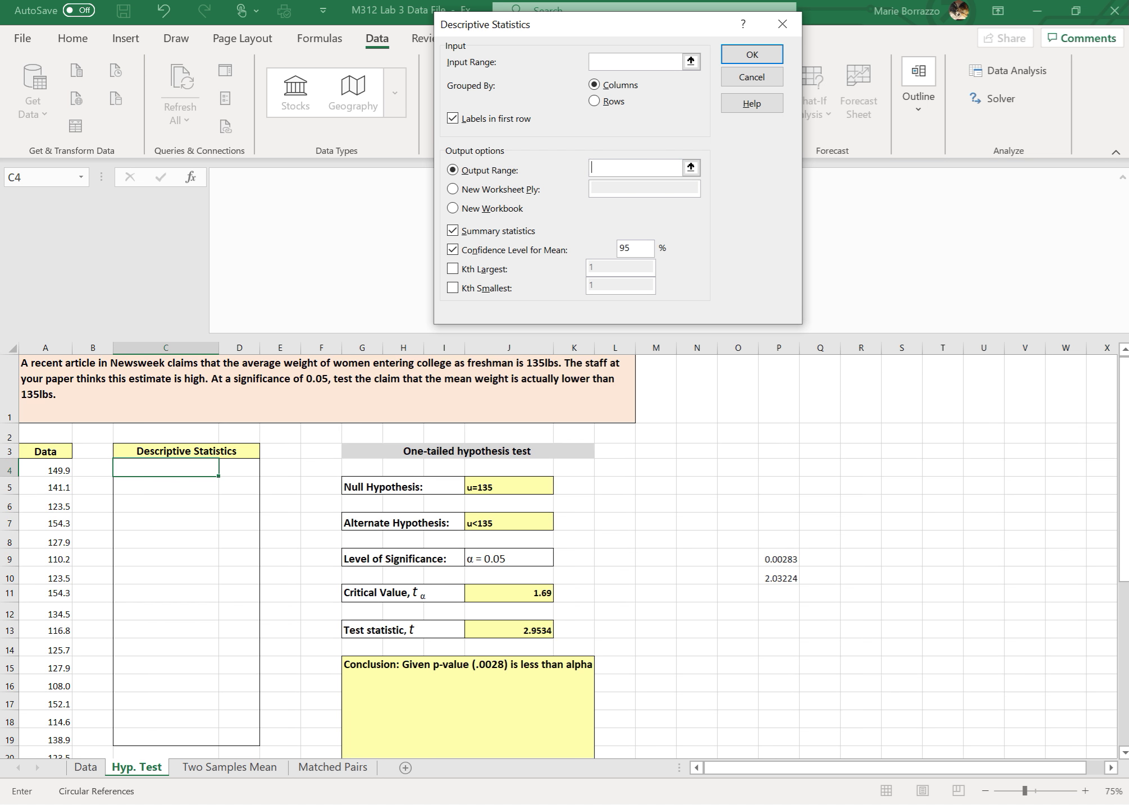
left_click(132, 464)
left_click_drag(131, 464, 244, 736)
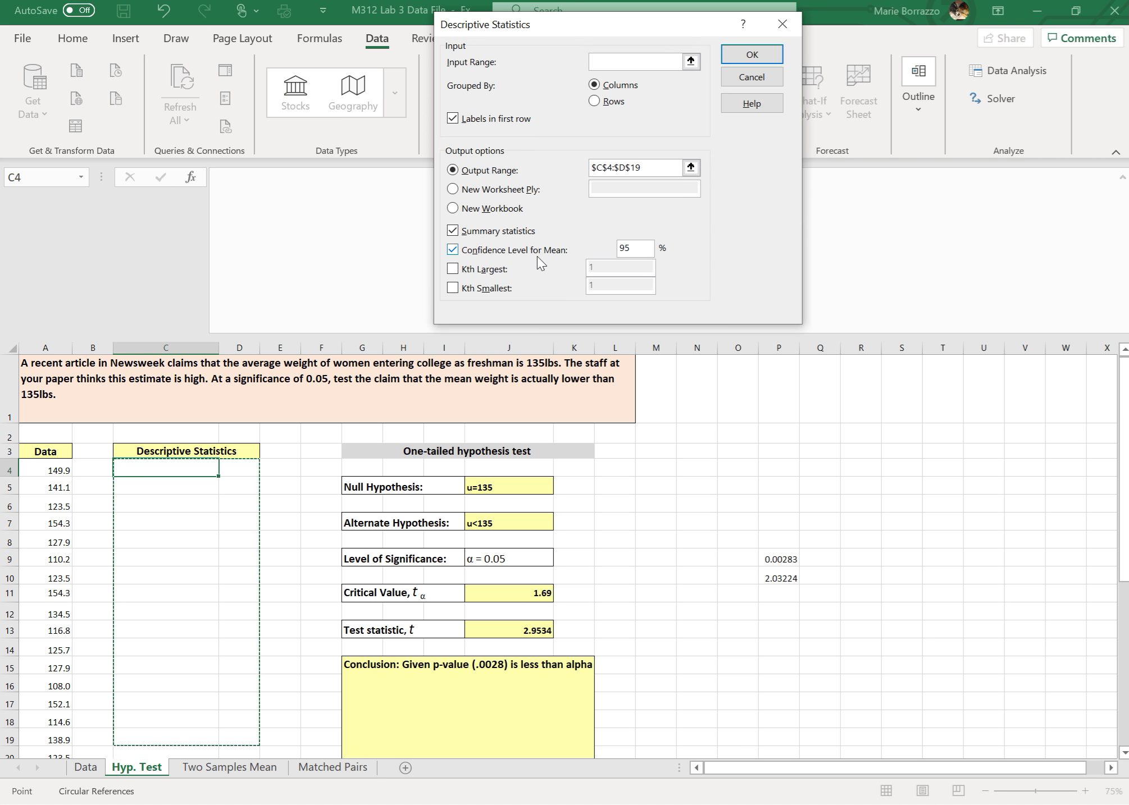
Set the input range to $A$4:$A$38 and generate the descriptive statistics with labels in first row enabled
left_click(607, 63)
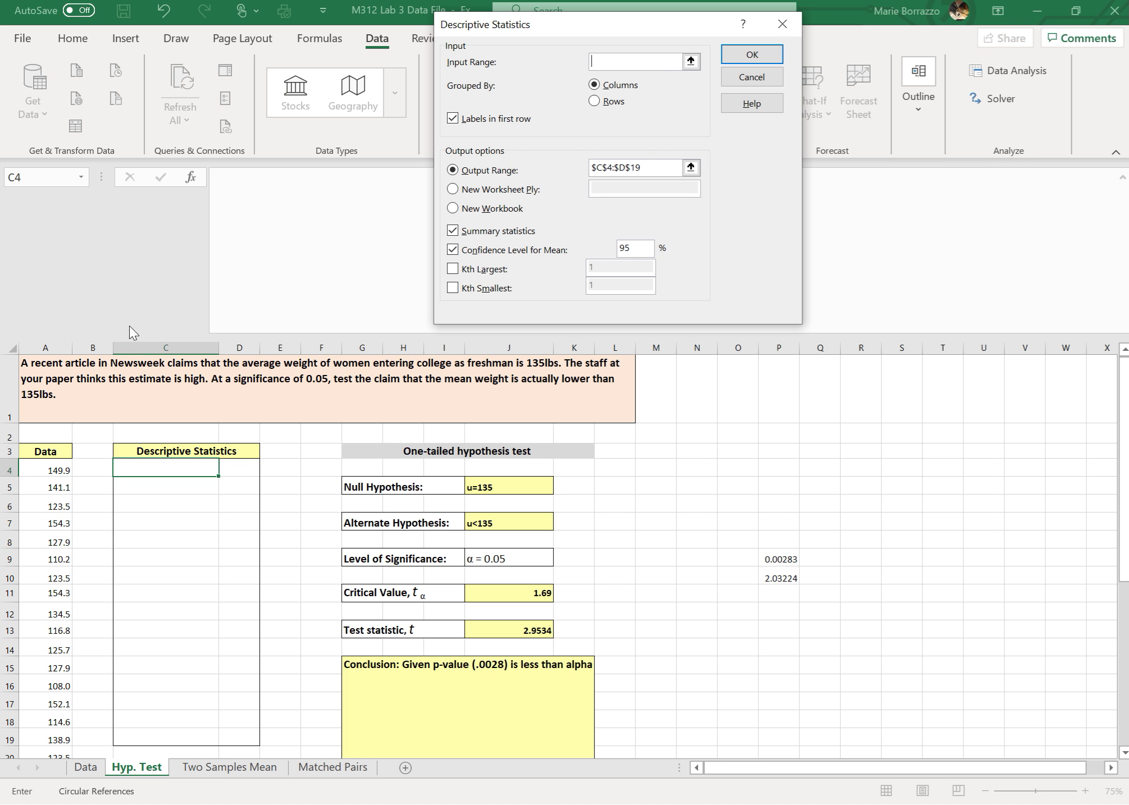
left_click_drag(45, 467, 46, 727)
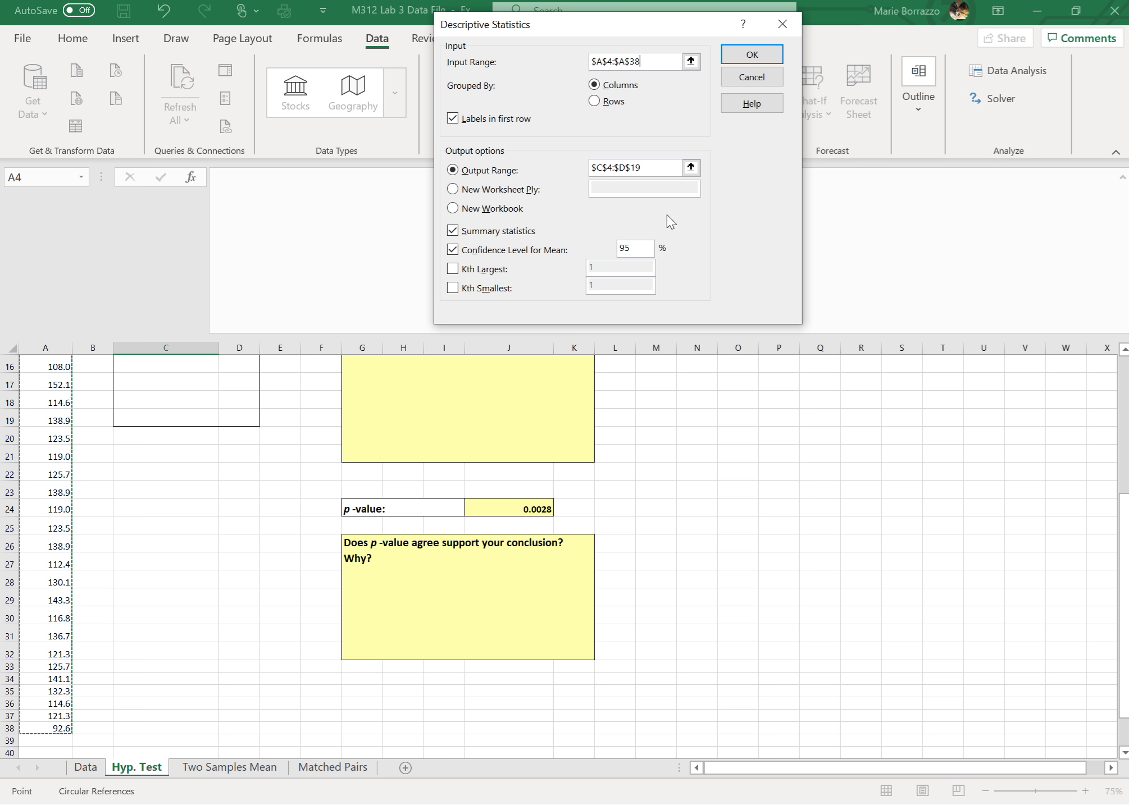
left_click(751, 56)
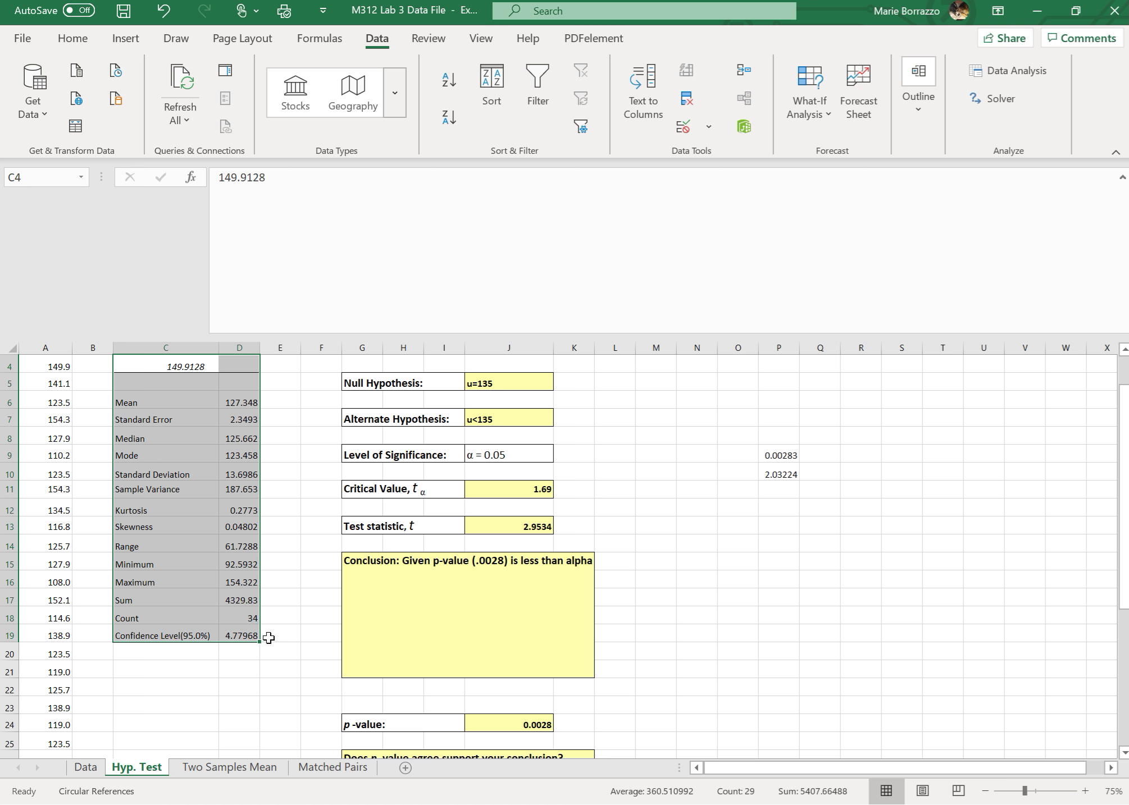
Go through the data values in A4:A38 and compare them with the Count in the descriptive statistics output
scroll(269, 640, "up", 1)
scroll(268, 640, "down", 2)
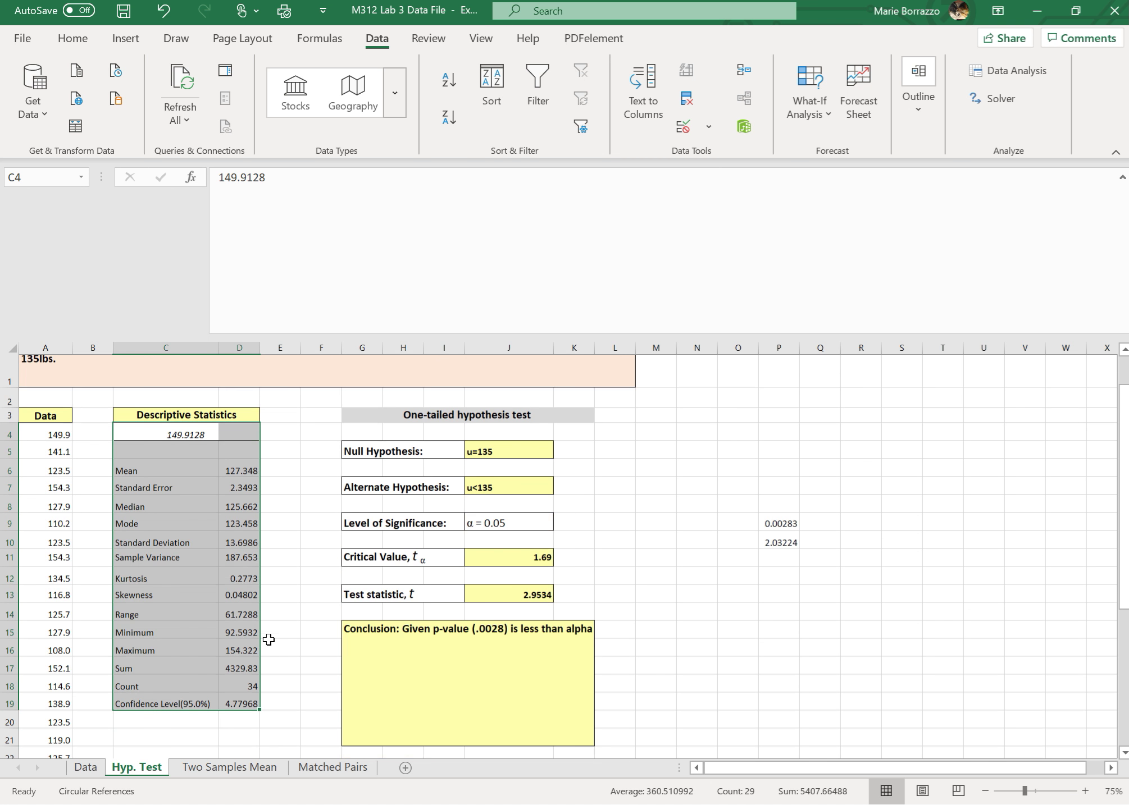
scroll(269, 639, "down", 5)
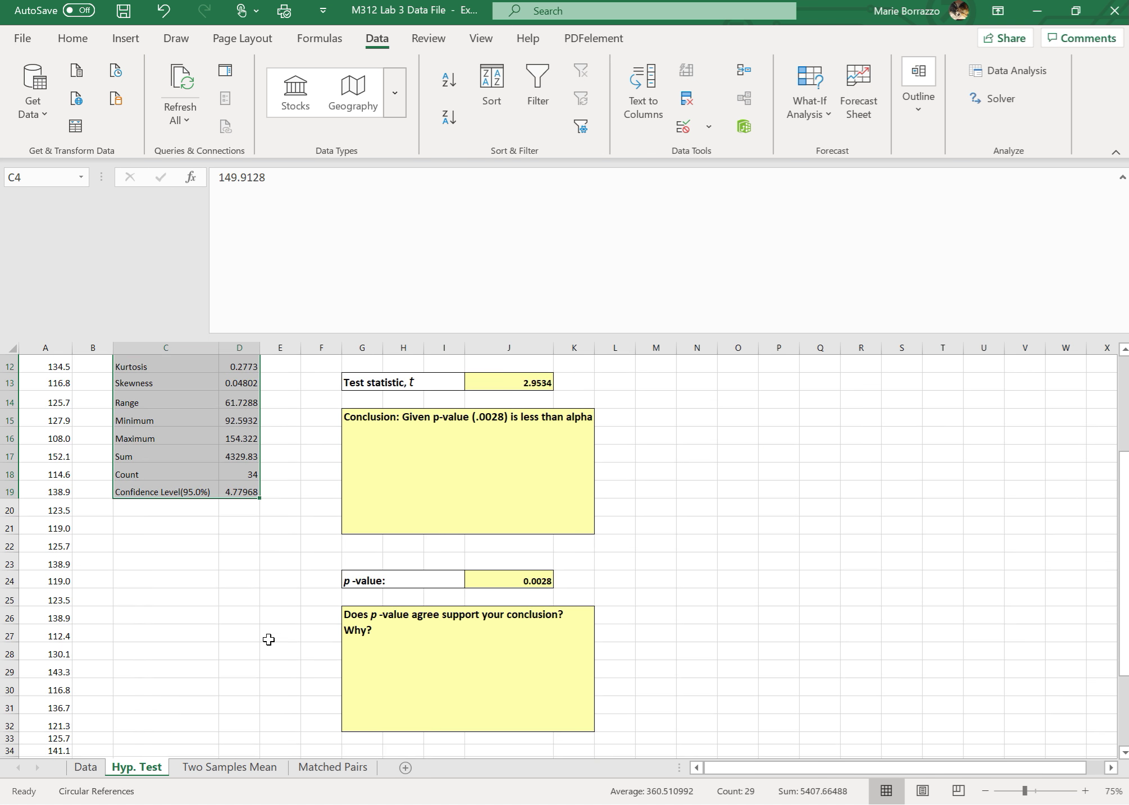
left_click(45, 419)
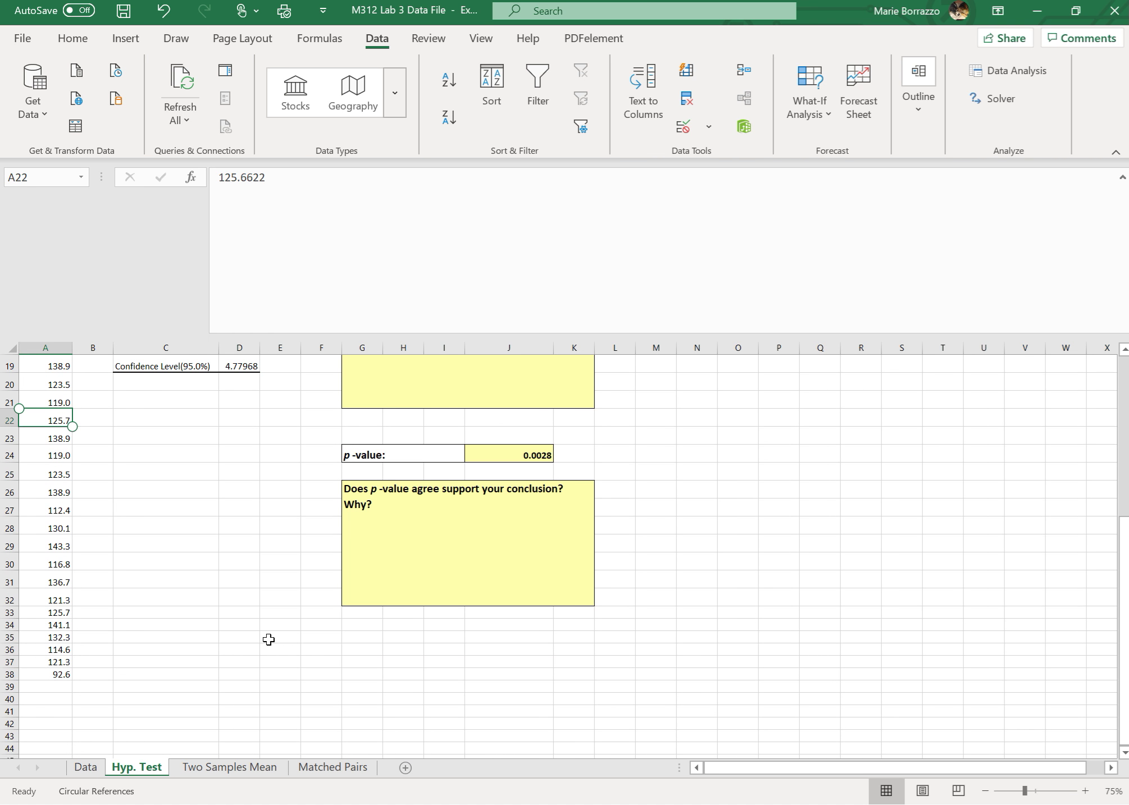
left_click(56, 674)
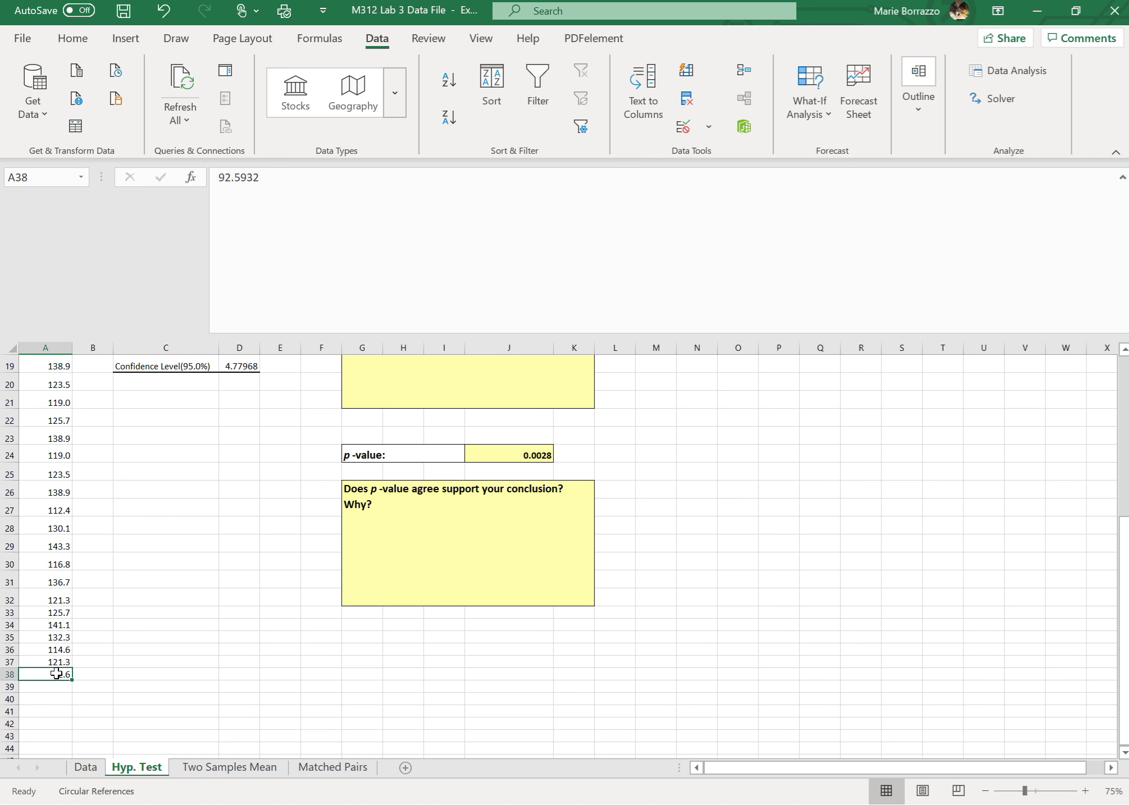
key("Up")
key("Up")
key("Up")
key("Up")
key("Up")
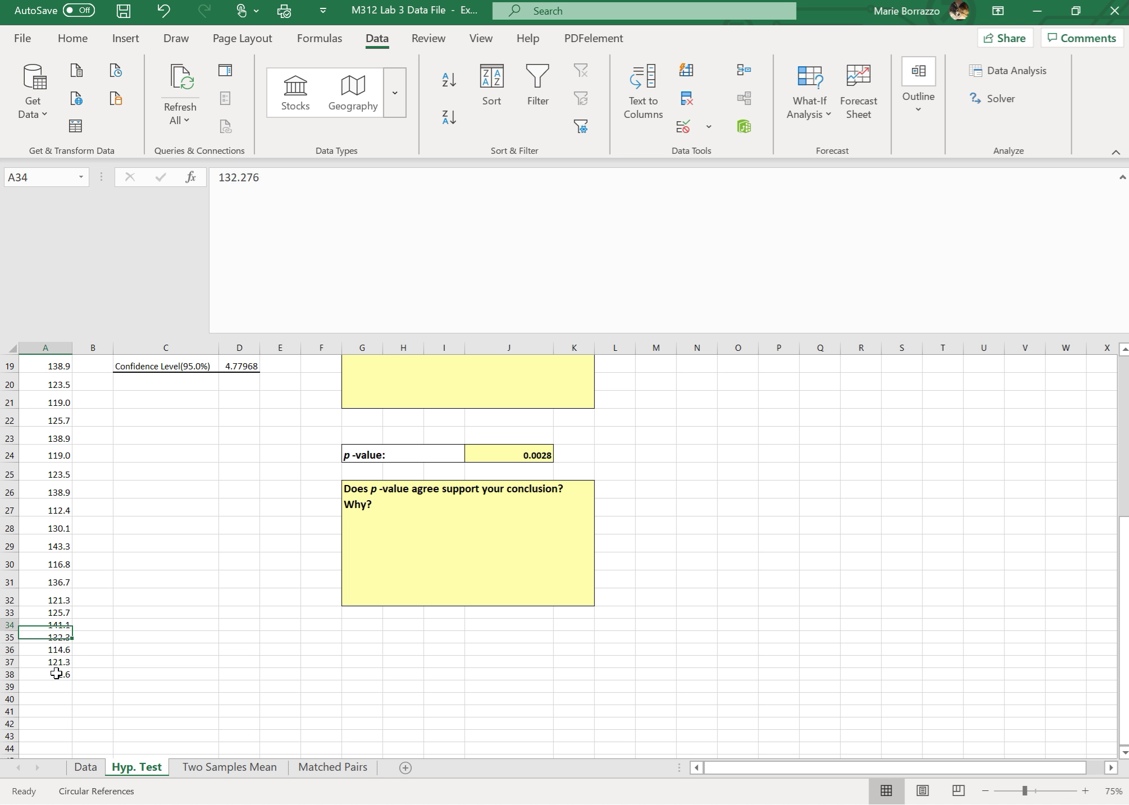
key("Up")
key("Up")
key("Up")
key("Up")
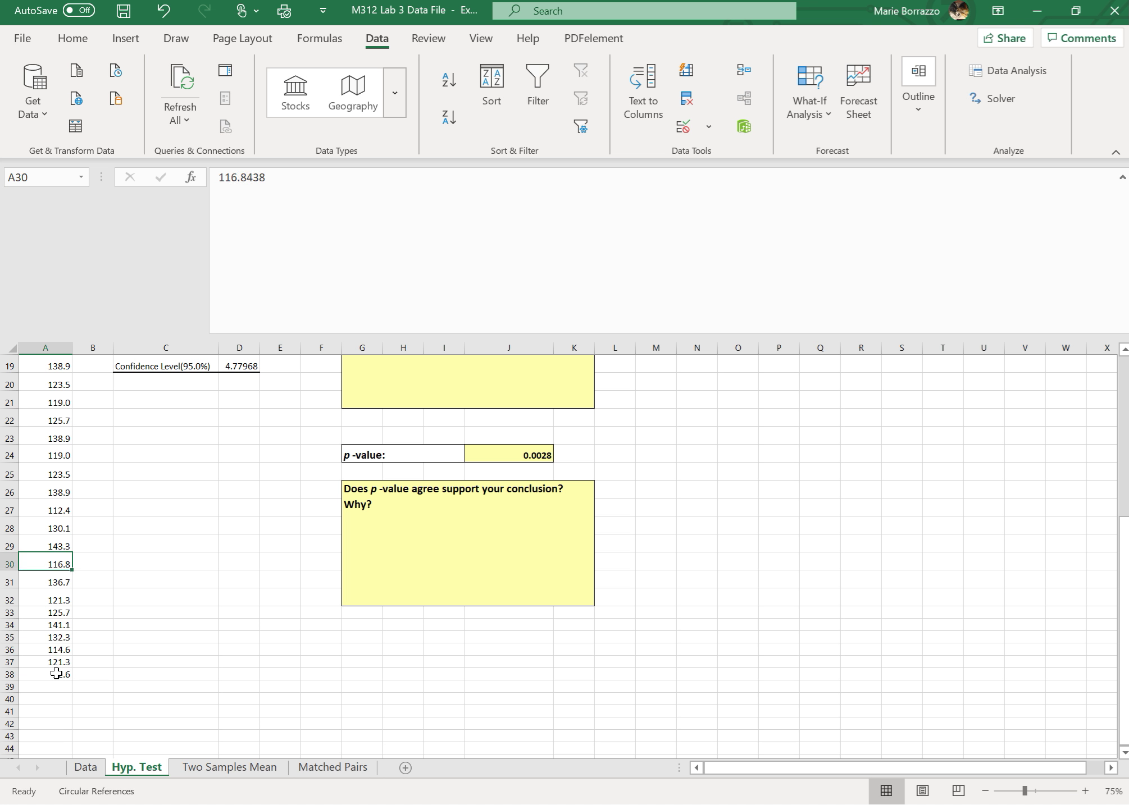
key("Up")
key("Up")
key("Up")
key("Up")
key("Up")
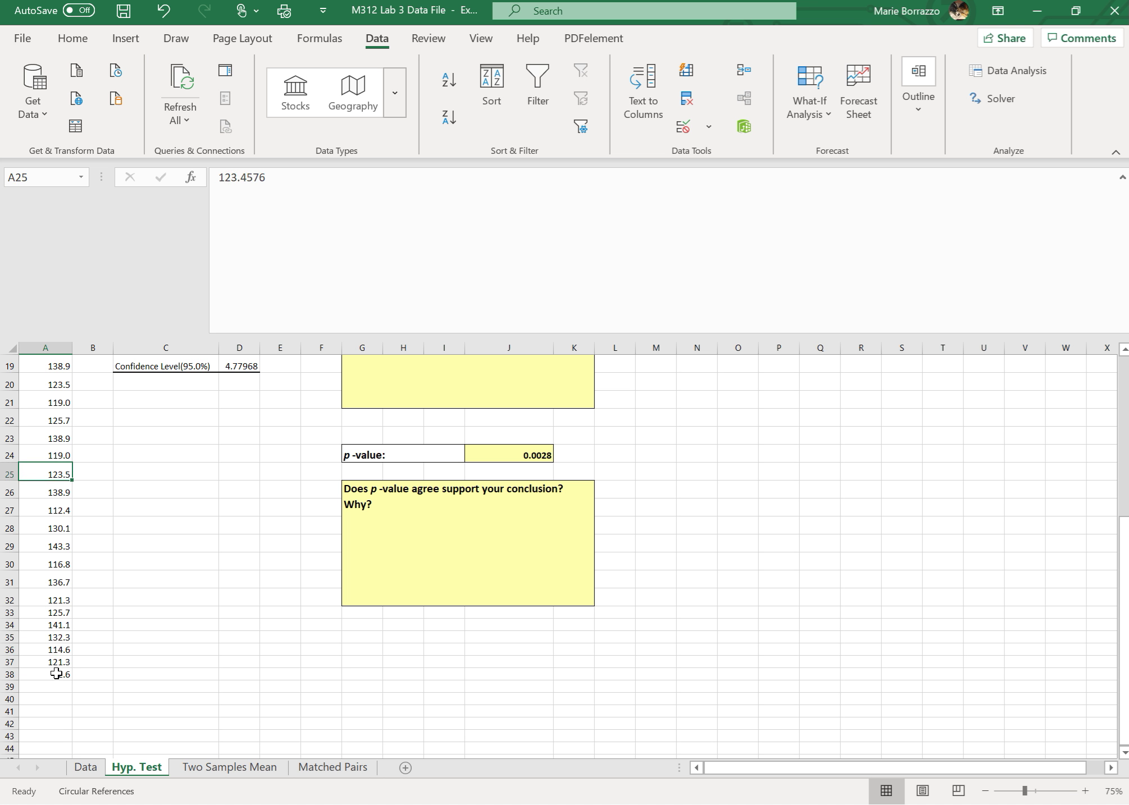
key("Up")
key("Up")
key("Up")
key("Up")
key("Up")
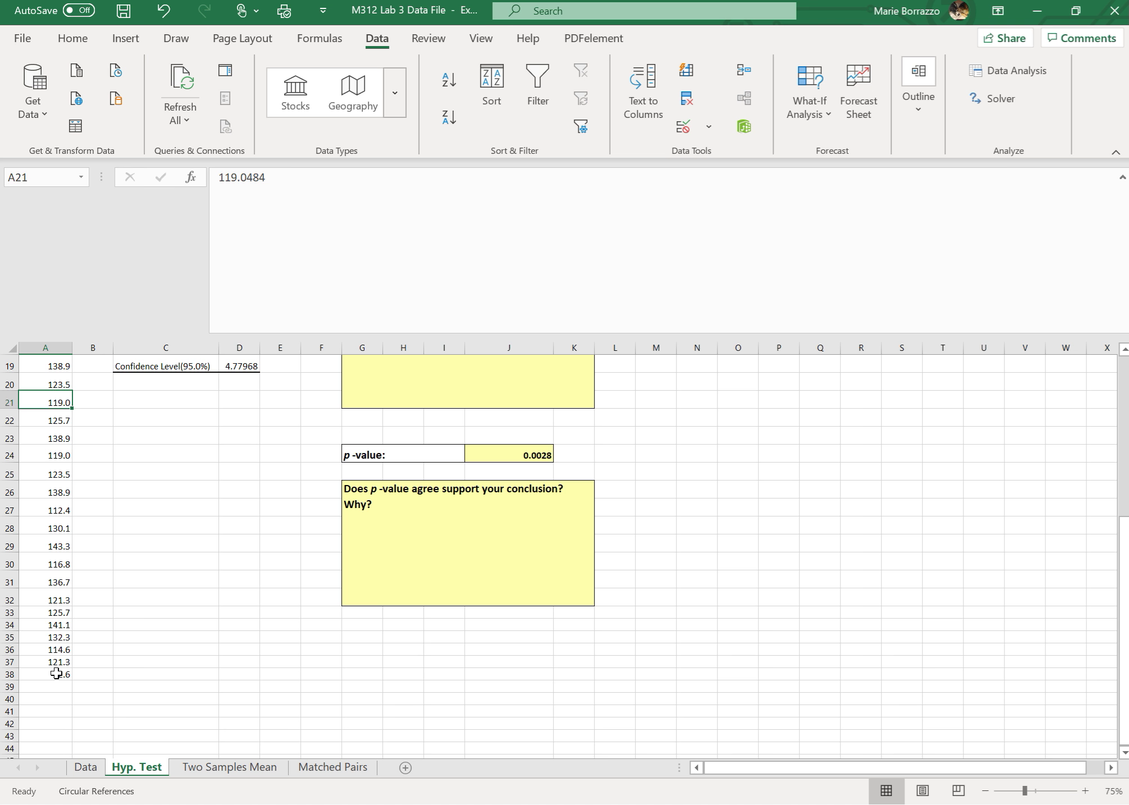
key("Up")
key("Up")
key("Up")
key("Up")
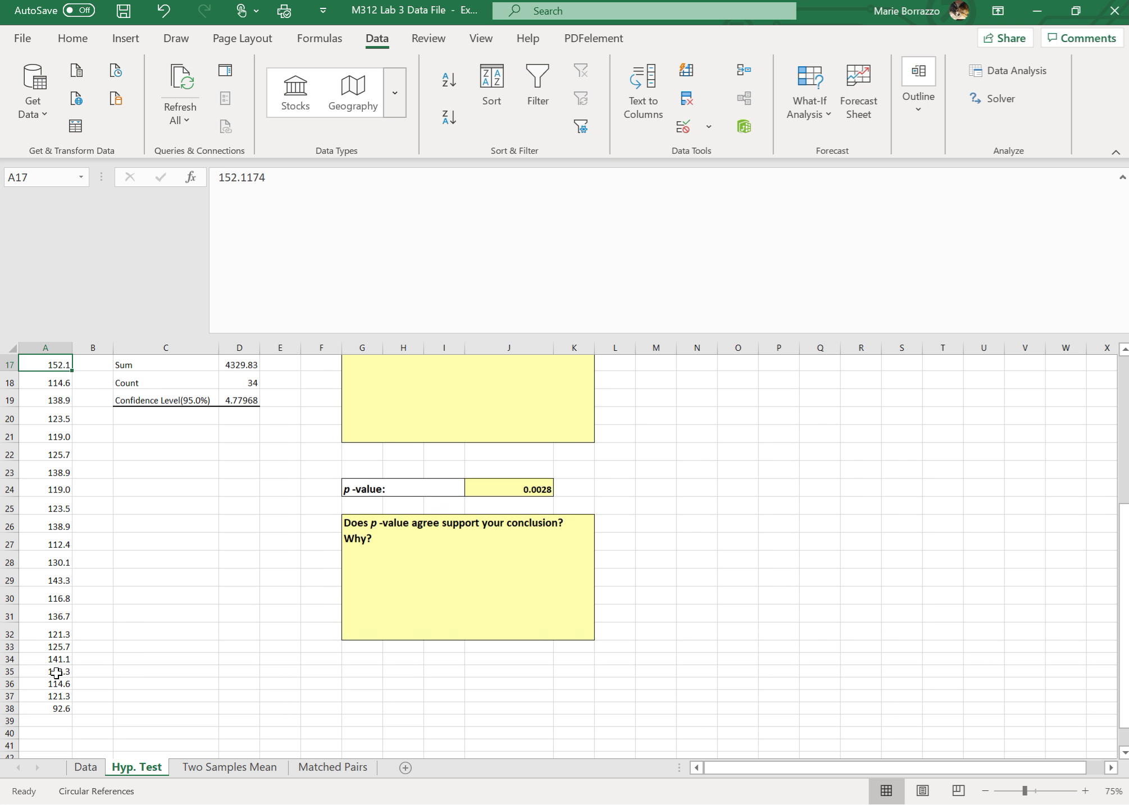
key("Up")
key("Up")
key("Up")
key("Up")
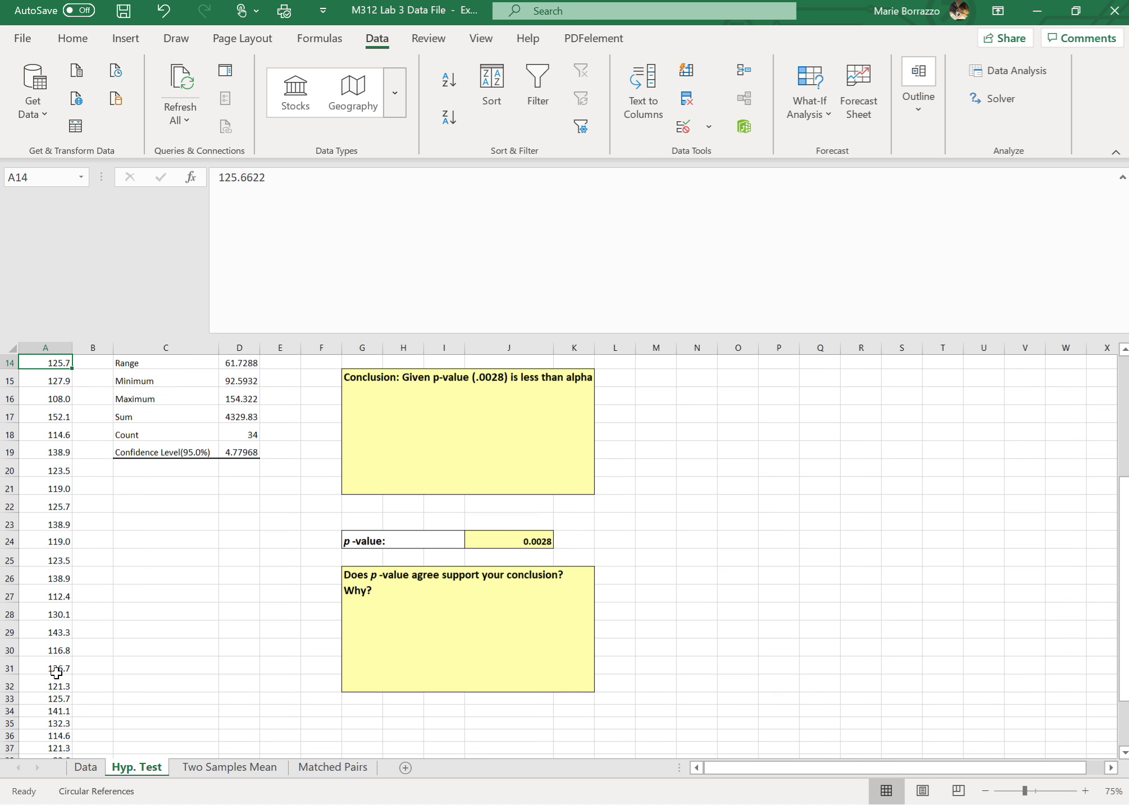
key("Up")
key("Up")
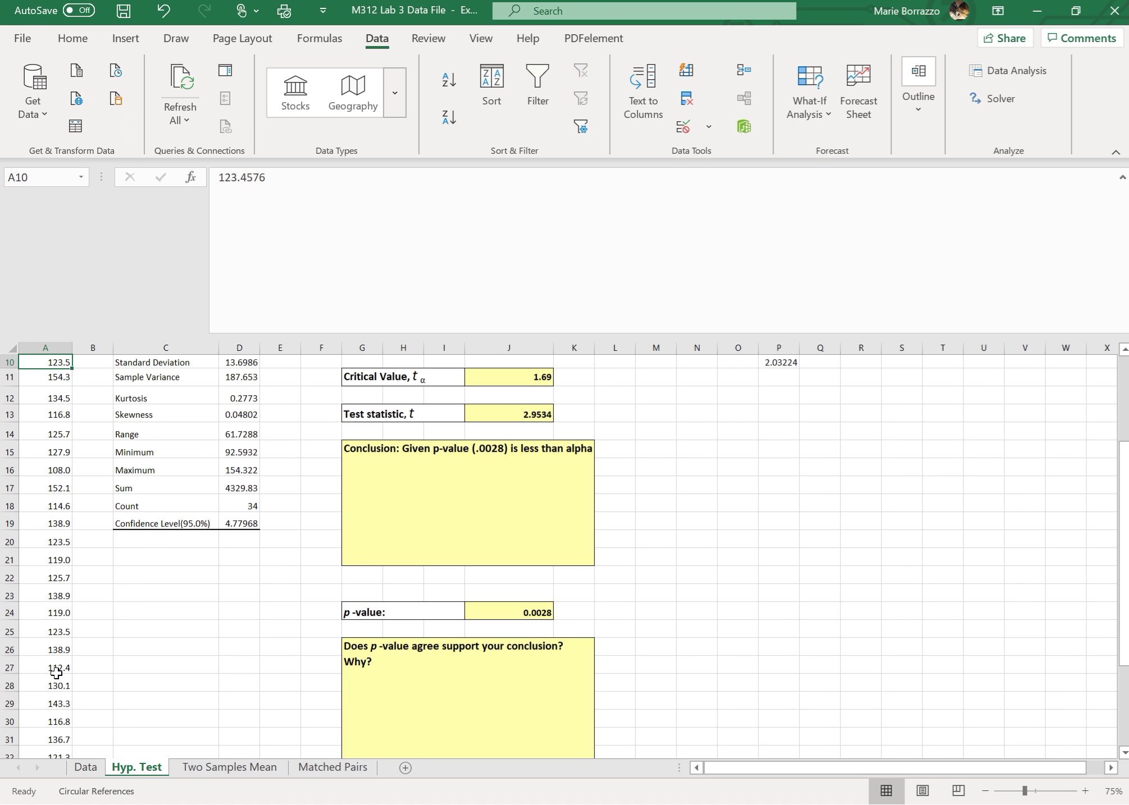
key("Up")
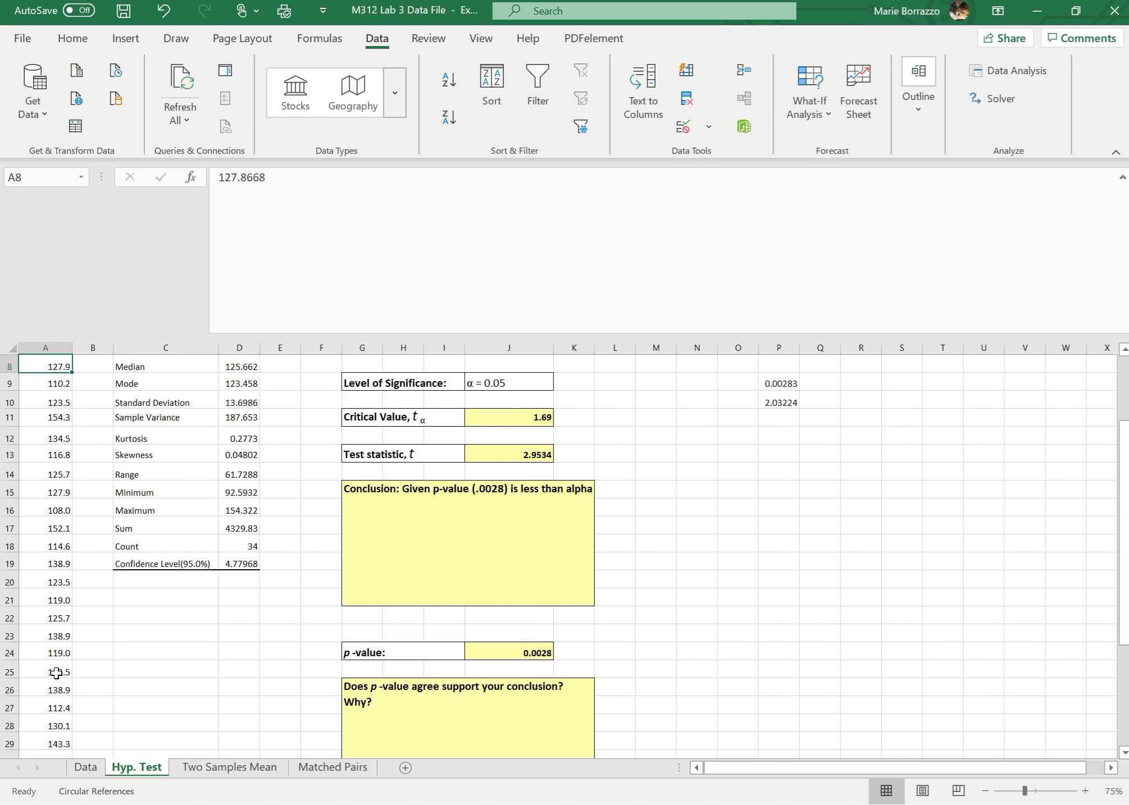
key("Up")
key("Up")
key("Up")
key("Up")
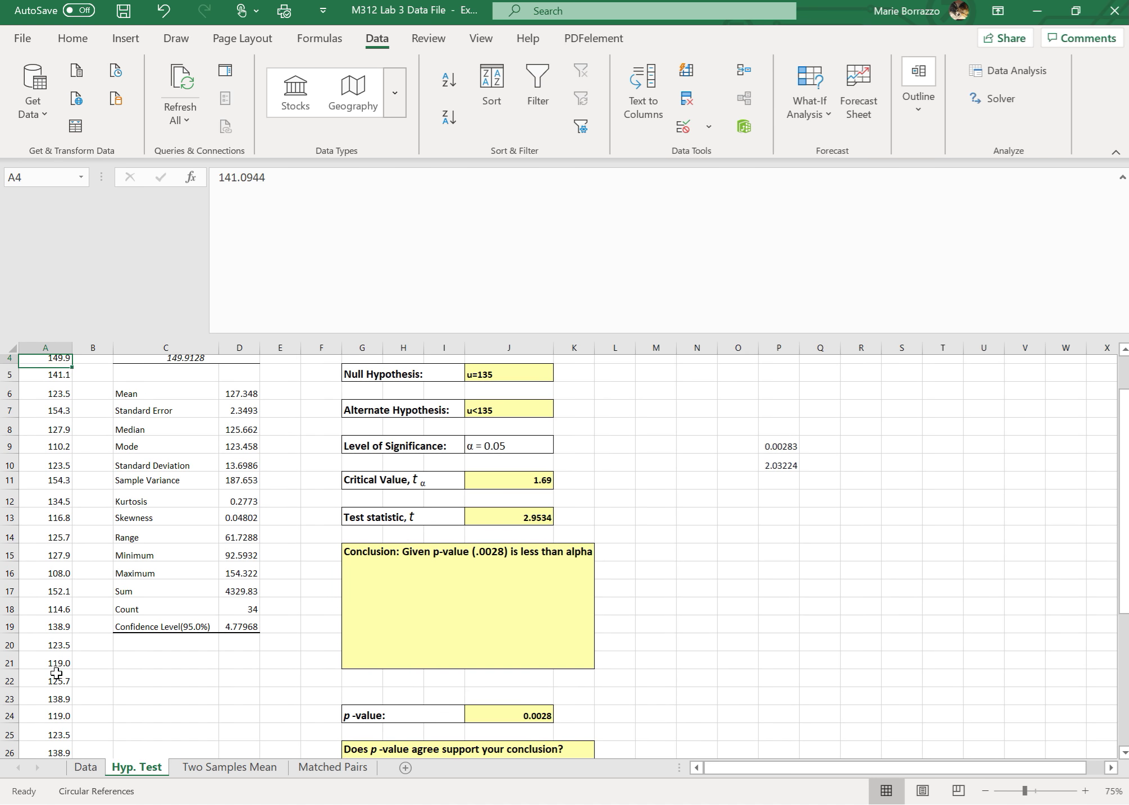
key("Up")
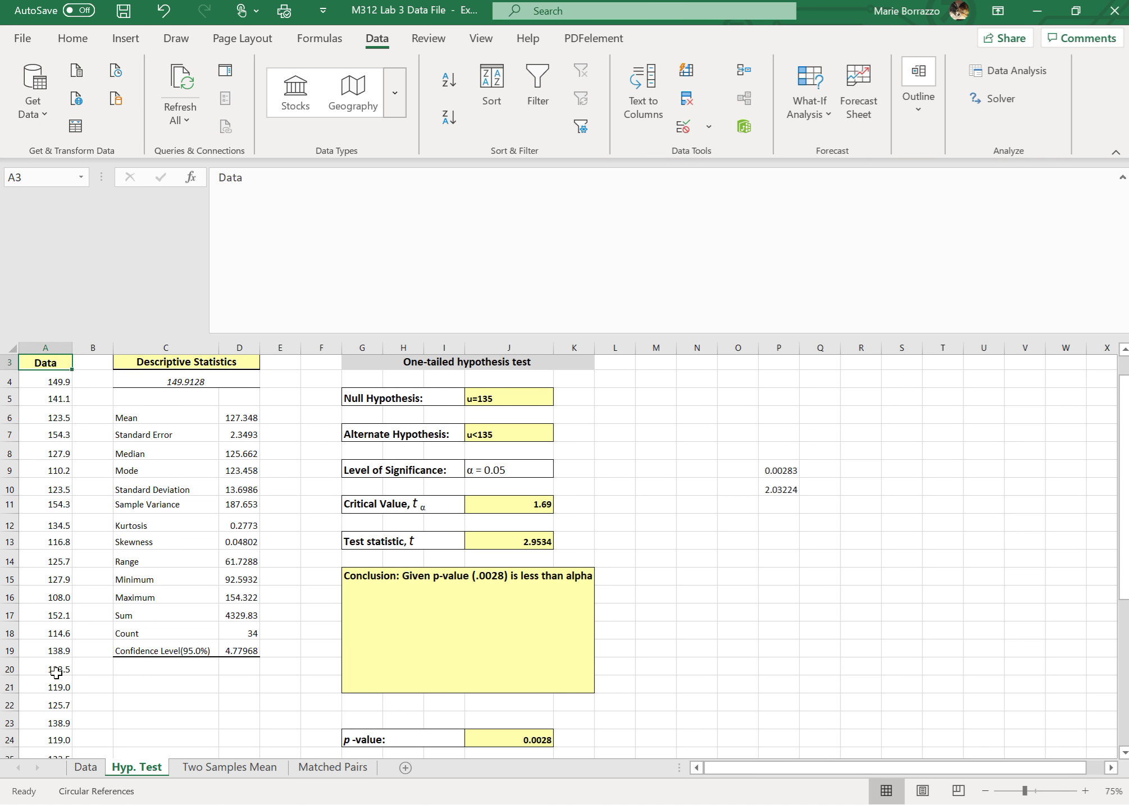
key("Down")
key("Down")
key("Down")
key("Down")
key("Down")
key("Down")
key("Down")
key("Down")
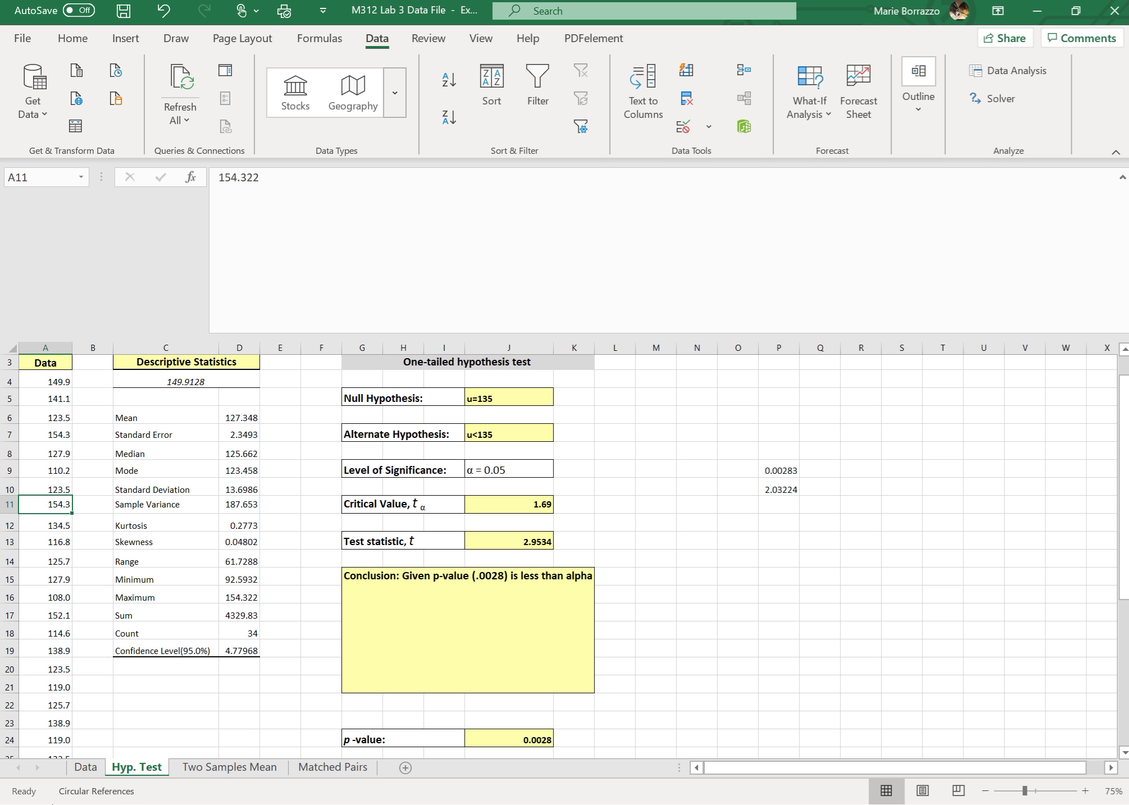
left_click(238, 634)
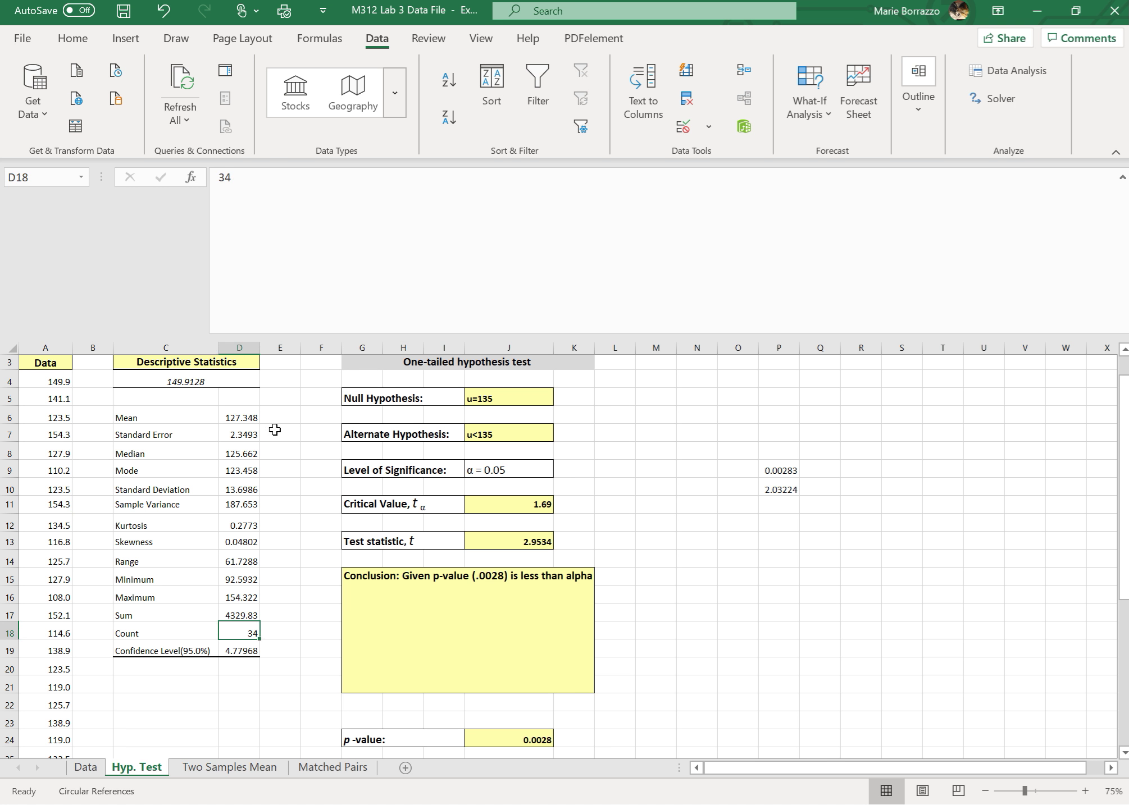
Clear the 149.9128 heading in C4 and the Mean, Standard Error, Median and Mode labels in C6:C9
left_click(166, 383)
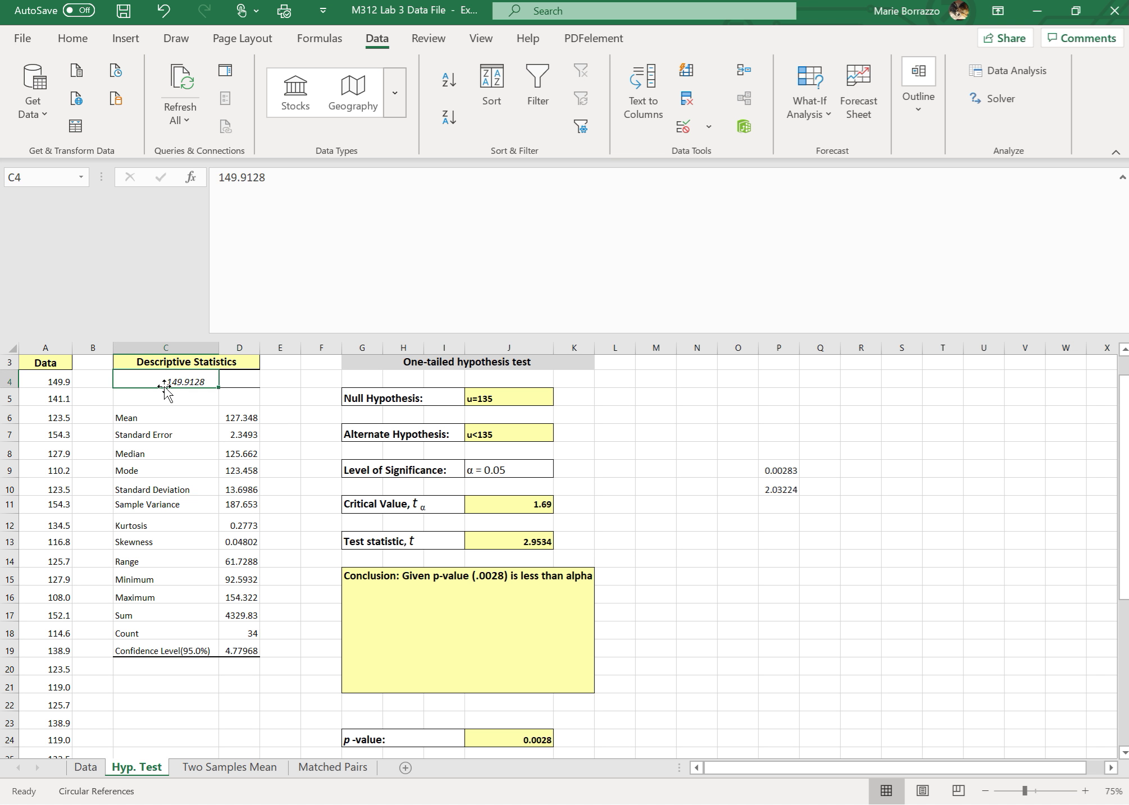
key("Delete")
key("Down")
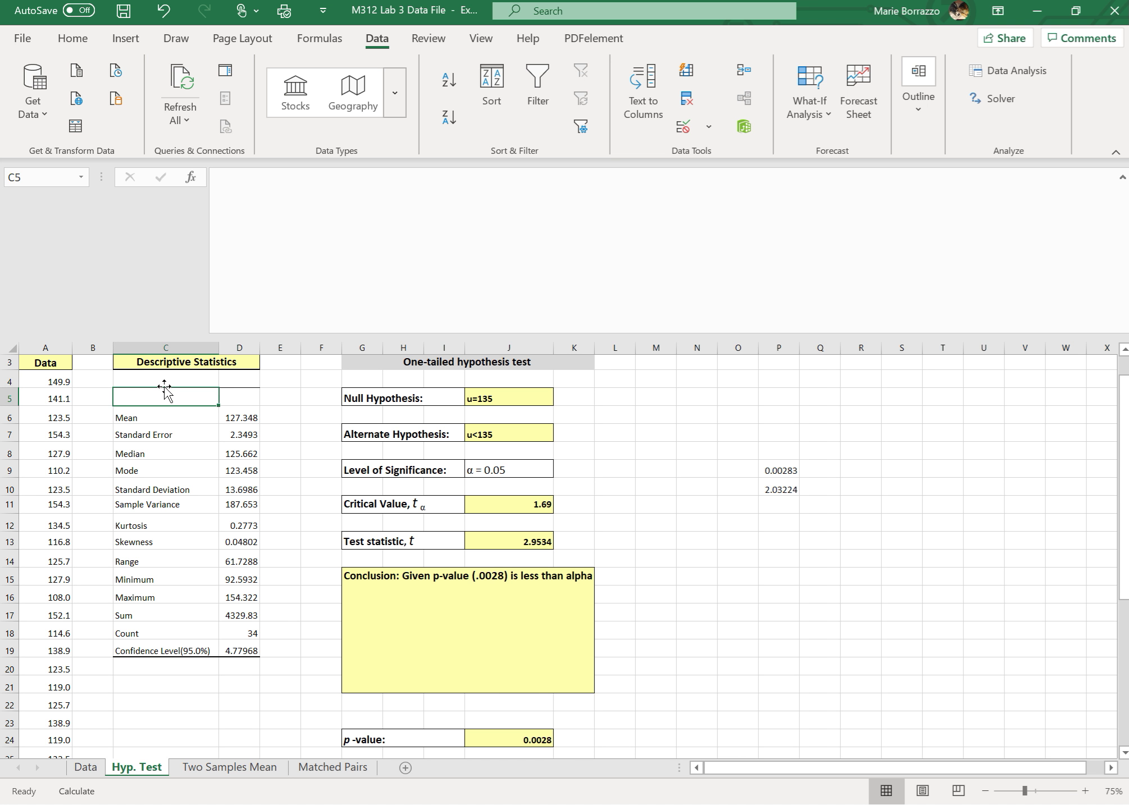
key("Down")
key("Delete")
key("Down")
key("Delete")
key("Down")
key("Delete")
key("Down")
key("F2")
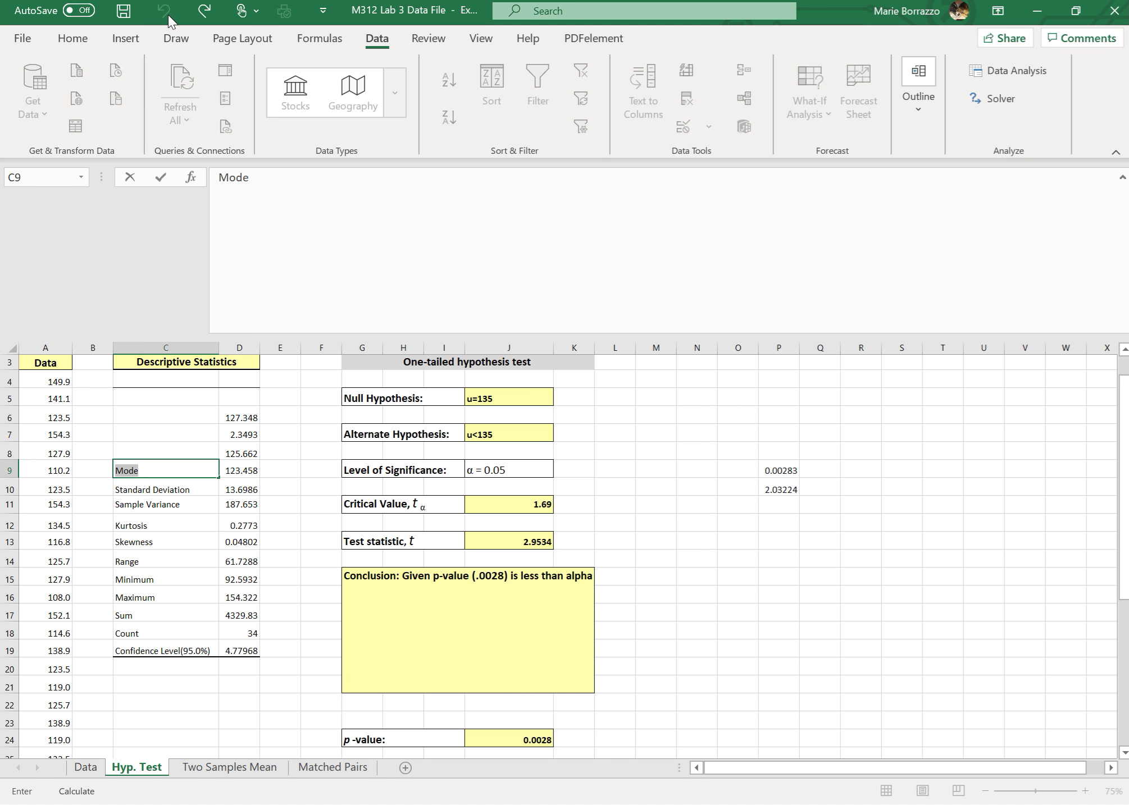
key("shift+Home")
key("Delete")
key("Return")
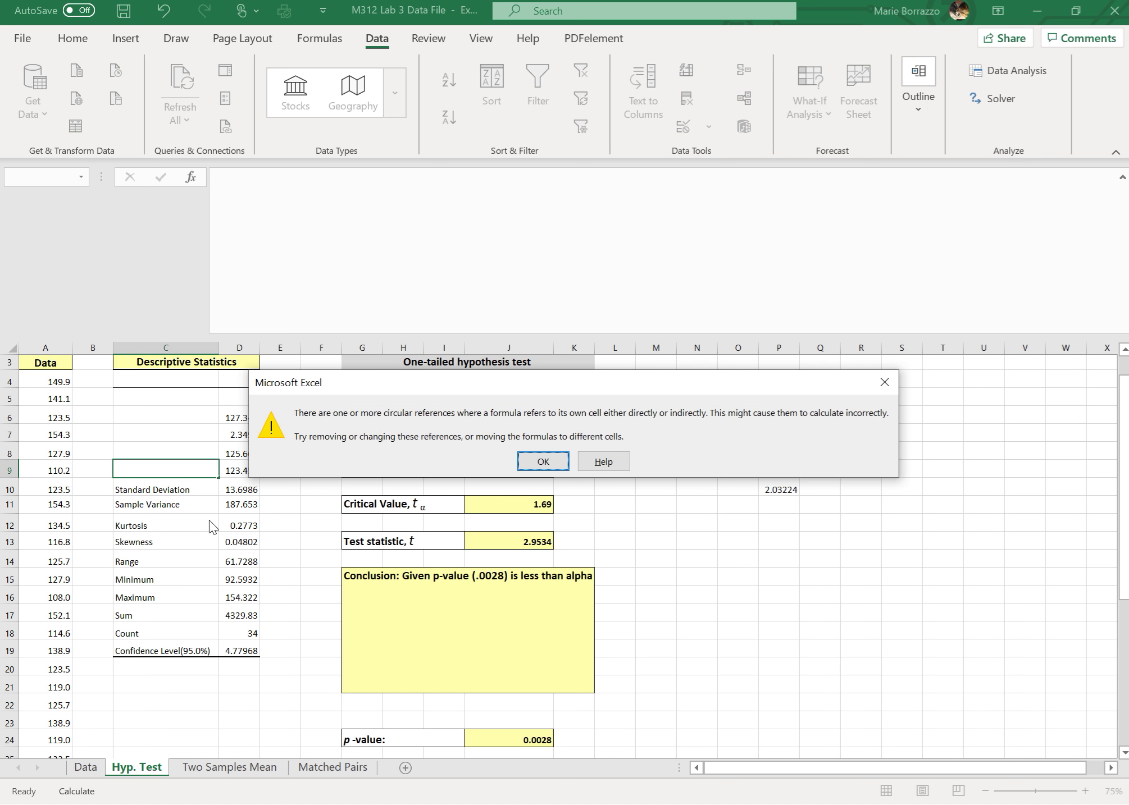
left_click(543, 461)
Clear the remaining statistic labels from Standard Deviation through Confidence Level(95.0%) in C10:C19
key("Delete")
key("Down")
key("Delete")
key("Down")
key("Delete")
key("Down")
key("Delete")
key("Down")
key("Delete")
key("Down")
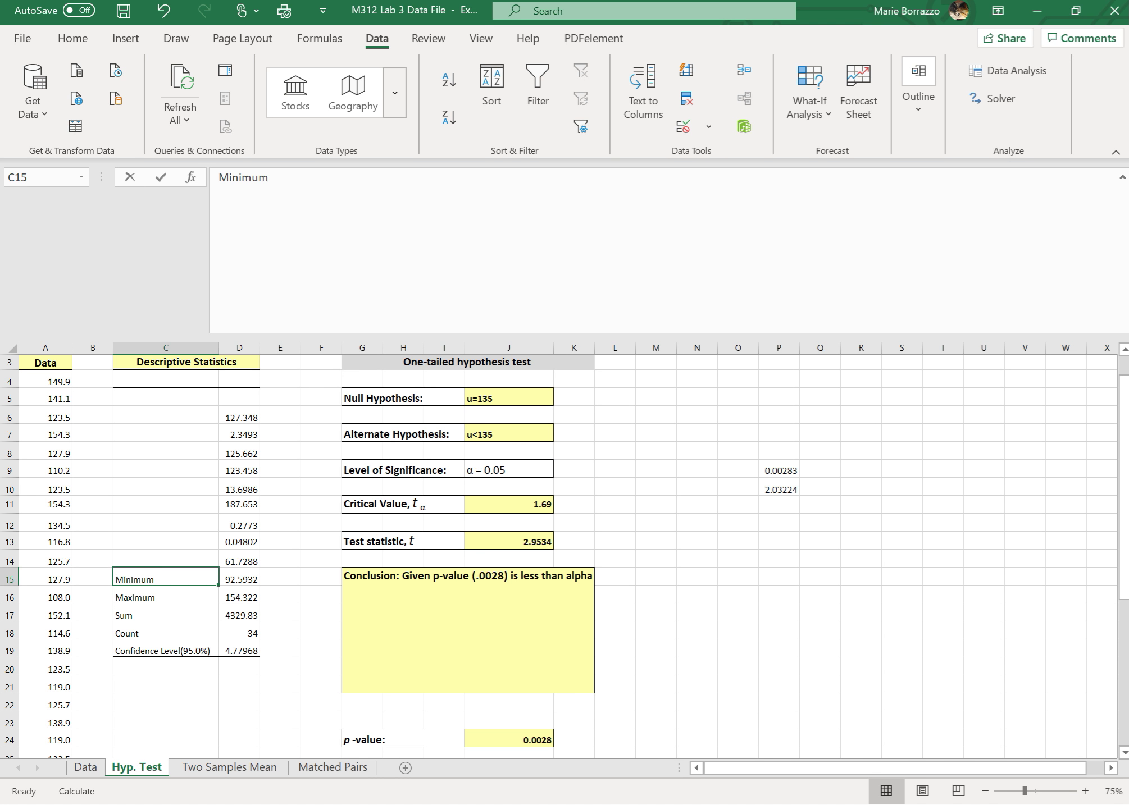
key("Delete")
key("Down")
key("Delete")
key("Down")
key("Delete")
key("Down")
key("Delete")
key("Down")
key("Delete")
key("Down")
key("Down")
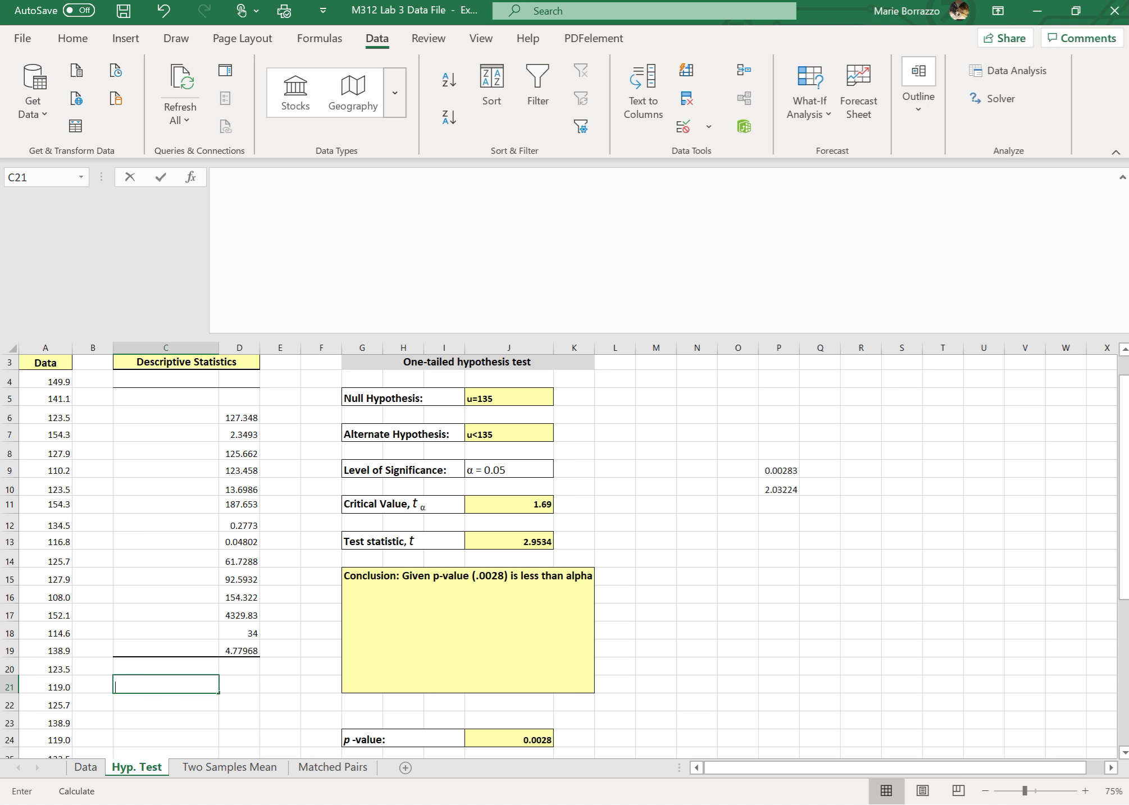
key("Down")
key("Down")
key("Down")
key("Down")
Clear all the old statistic values in D6:D19 and dismiss any circular reference warning
key("Right")
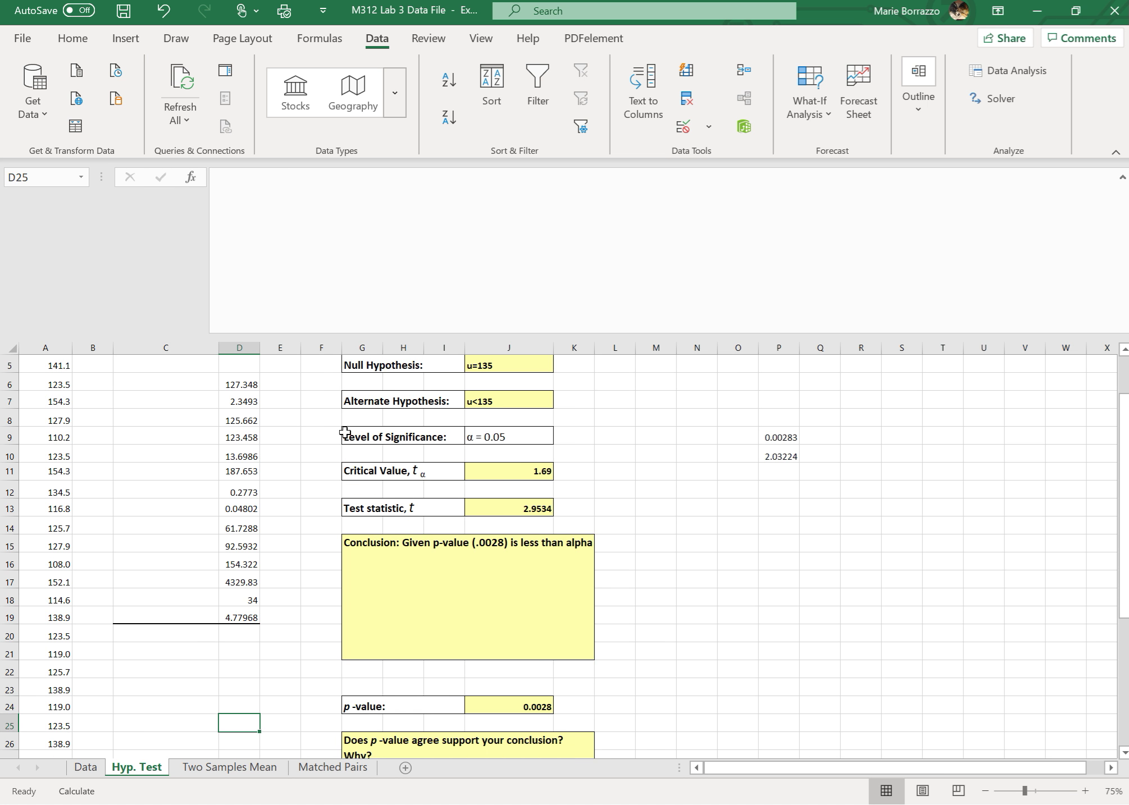
left_click(240, 386)
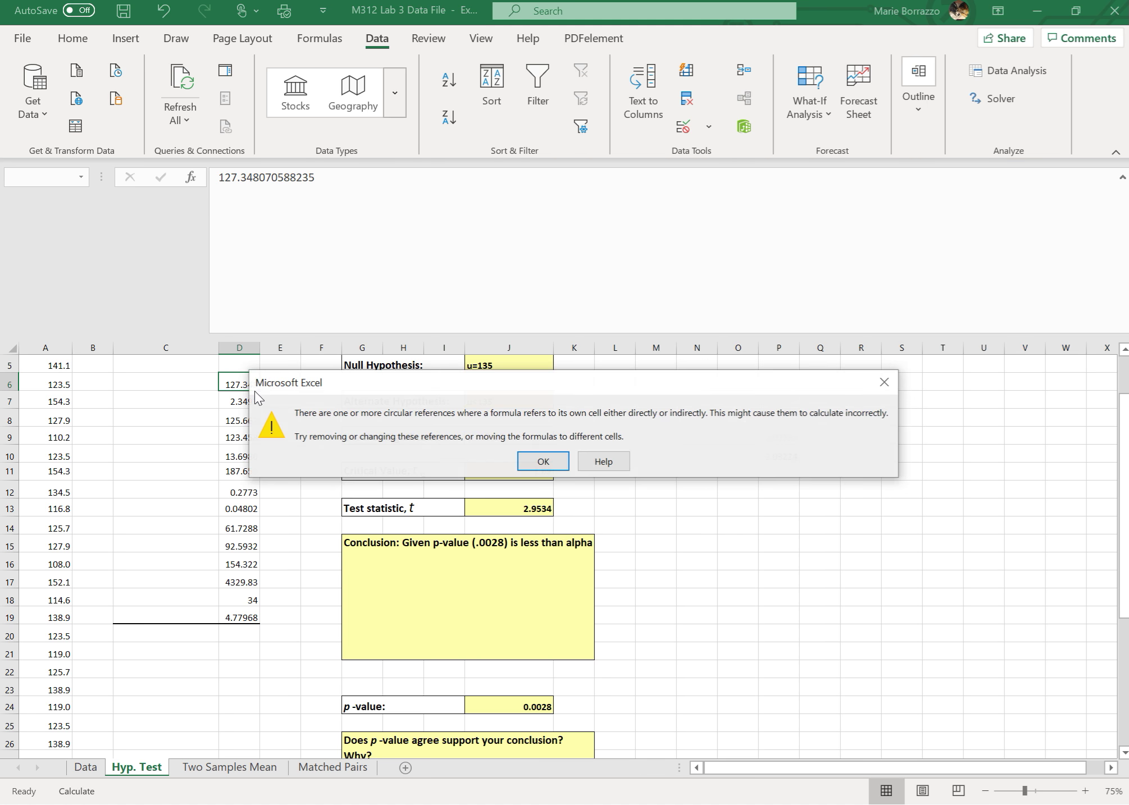
key("Return")
key("Delete")
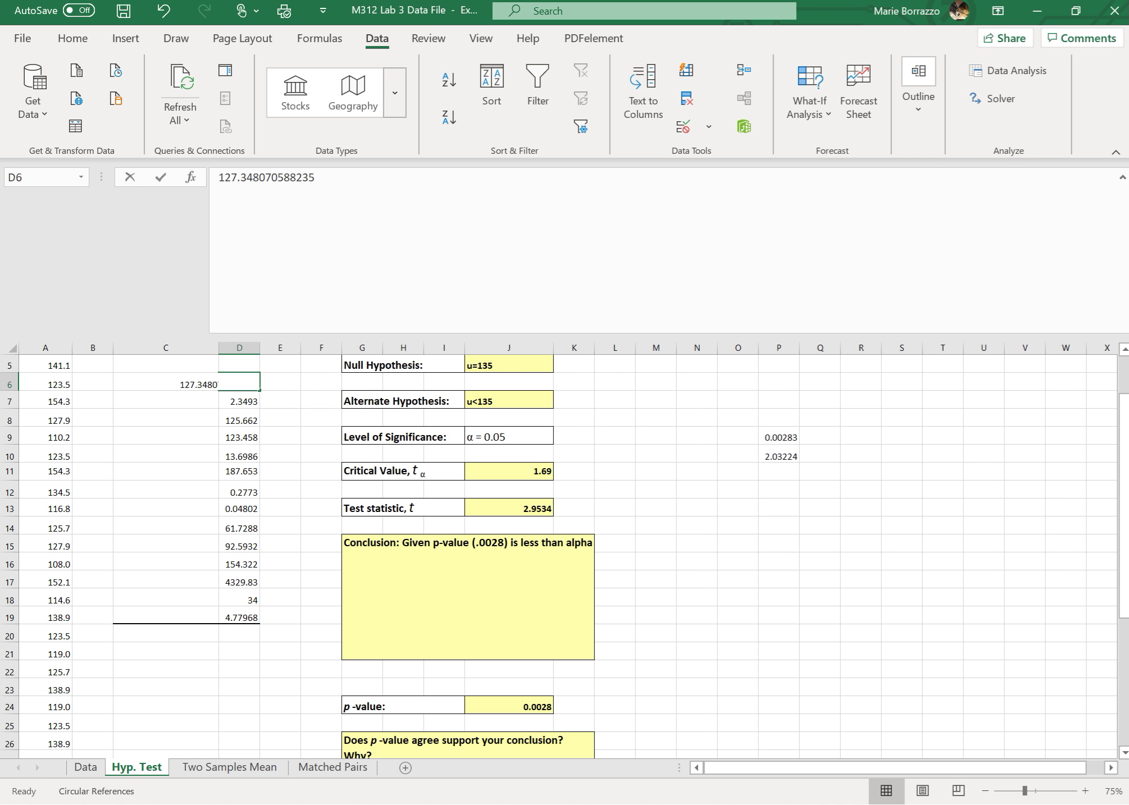
key("Down")
key("Delete")
key("Down")
key("Delete")
key("Down")
key("Delete")
key("Down")
key("Delete")
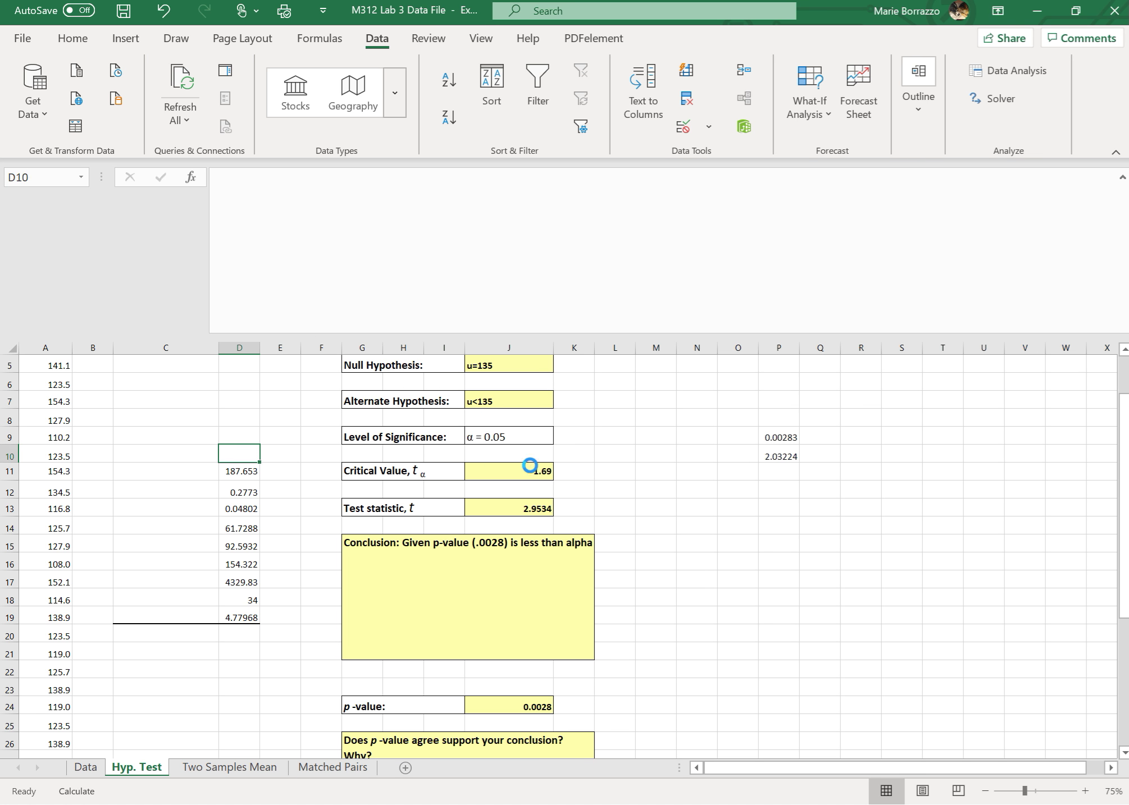
key("Down")
key("Delete")
key("Down")
key("Delete")
key("Down")
key("Delete")
key("Down")
key("Delete")
key("Down")
key("F2")
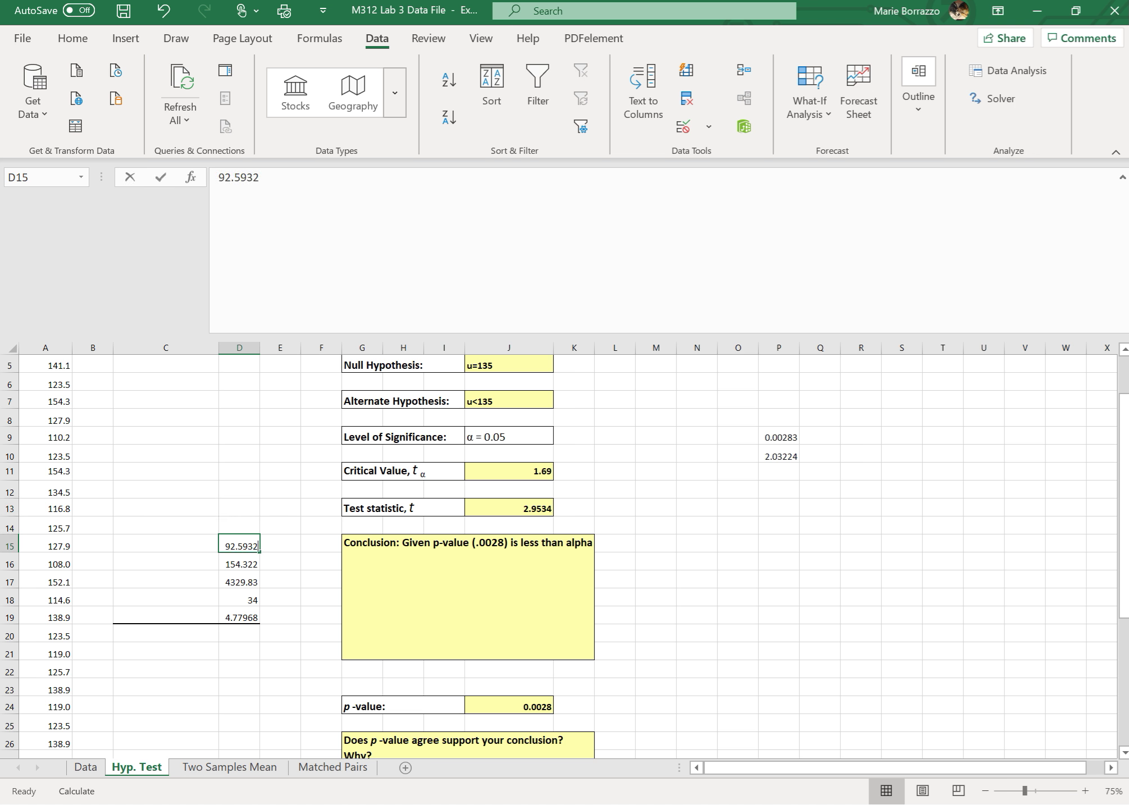
key("Escape")
key("Delete")
key("Down")
key("Delete")
key("Down")
key("Delete")
key("Down")
key("Delete")
key("Down")
key("F2")
key("Escape")
key("Delete")
key("Down")
key("Down")
key("Down")
key("Down")
key("Down")
key("Down")
key("Down")
key("Down")
key("F2")
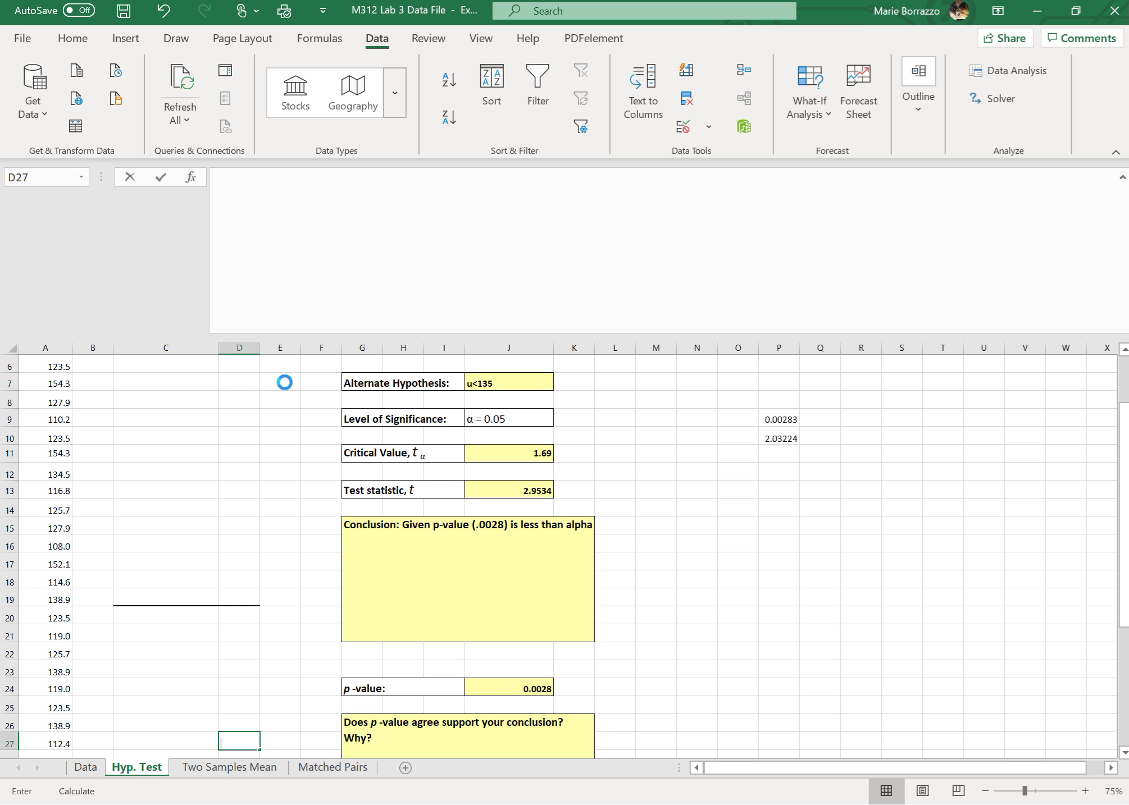
key("Return")
left_click(191, 463)
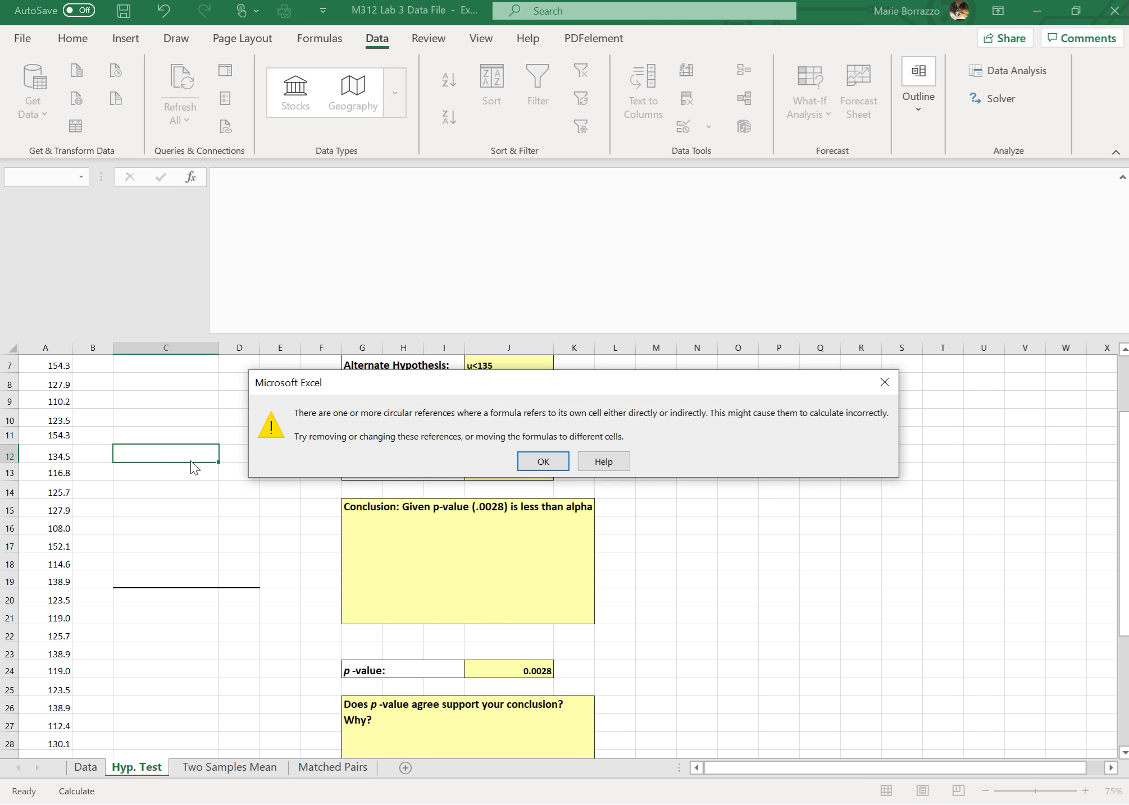
left_click(544, 466)
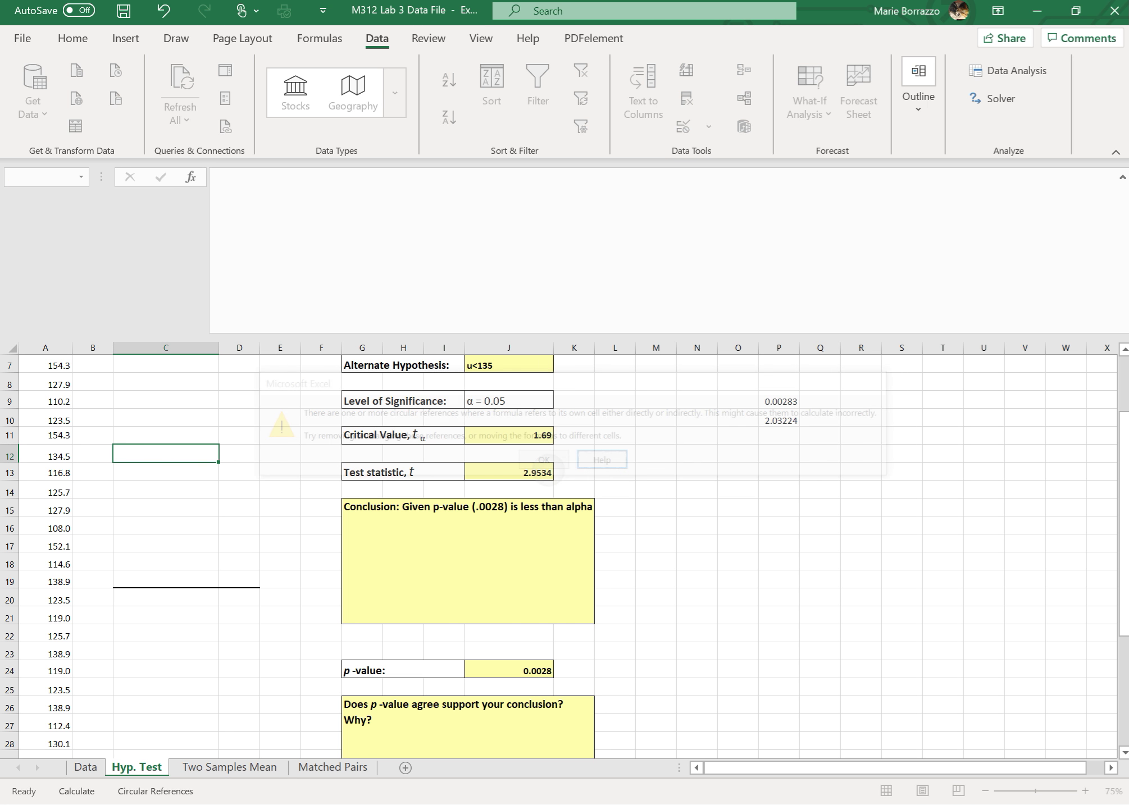
Generate descriptive statistics for $A$4:$A$38 again with output range $C$4:$D$19 and labels in first row disabled
key("Up")
key("Up")
key("Up")
key("Up")
key("Up")
key("Up")
key("Up")
key("Up")
key("Up")
key("Up")
key("Up")
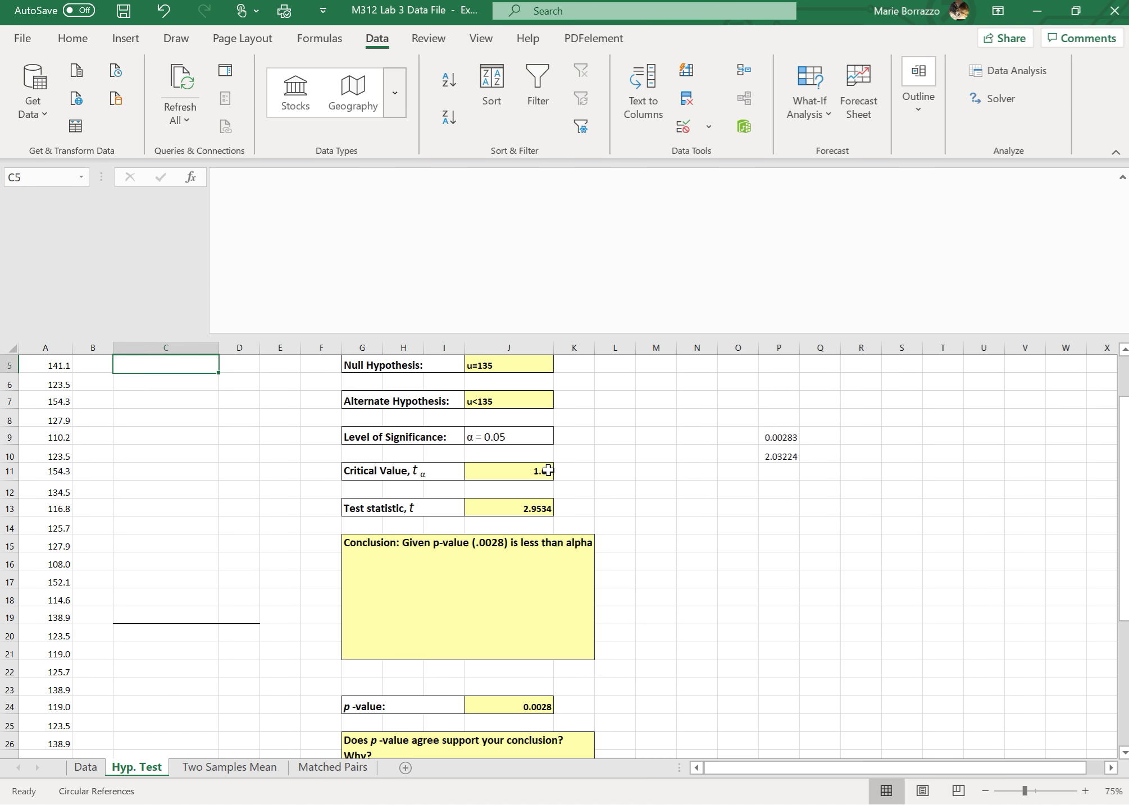
key("Down")
key("Down")
key("Down")
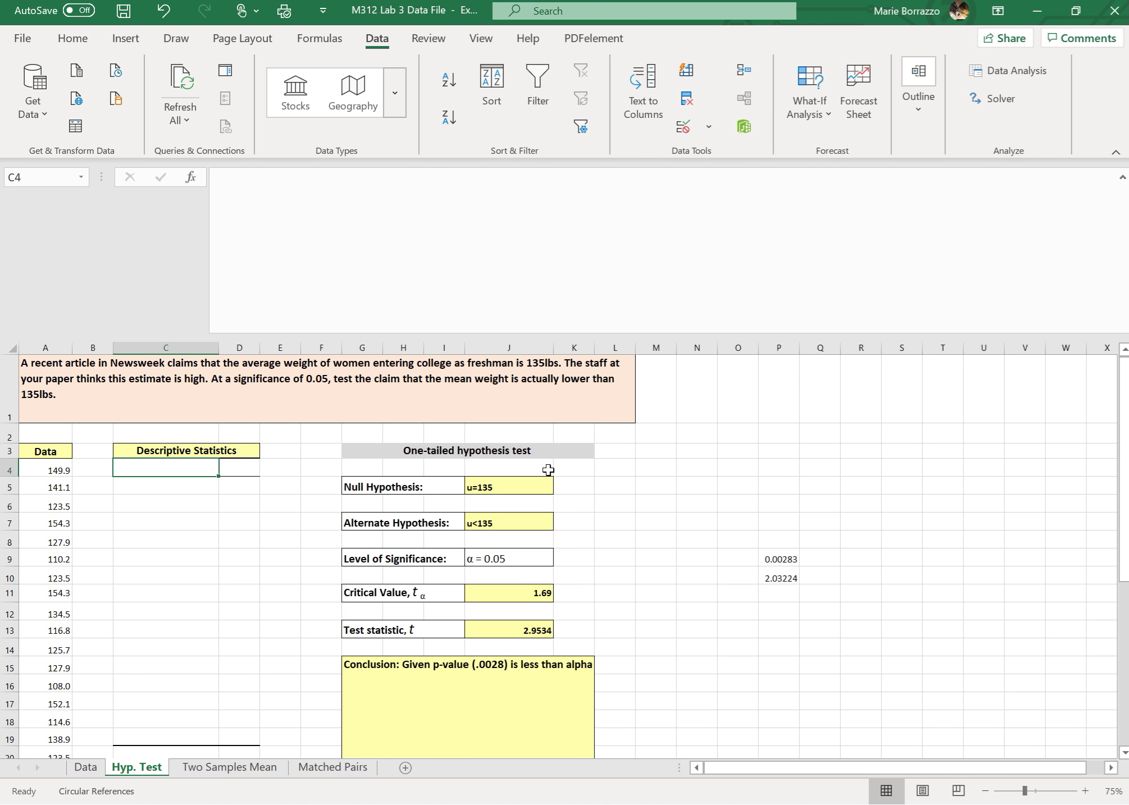
left_click(991, 80)
left_click(759, 123)
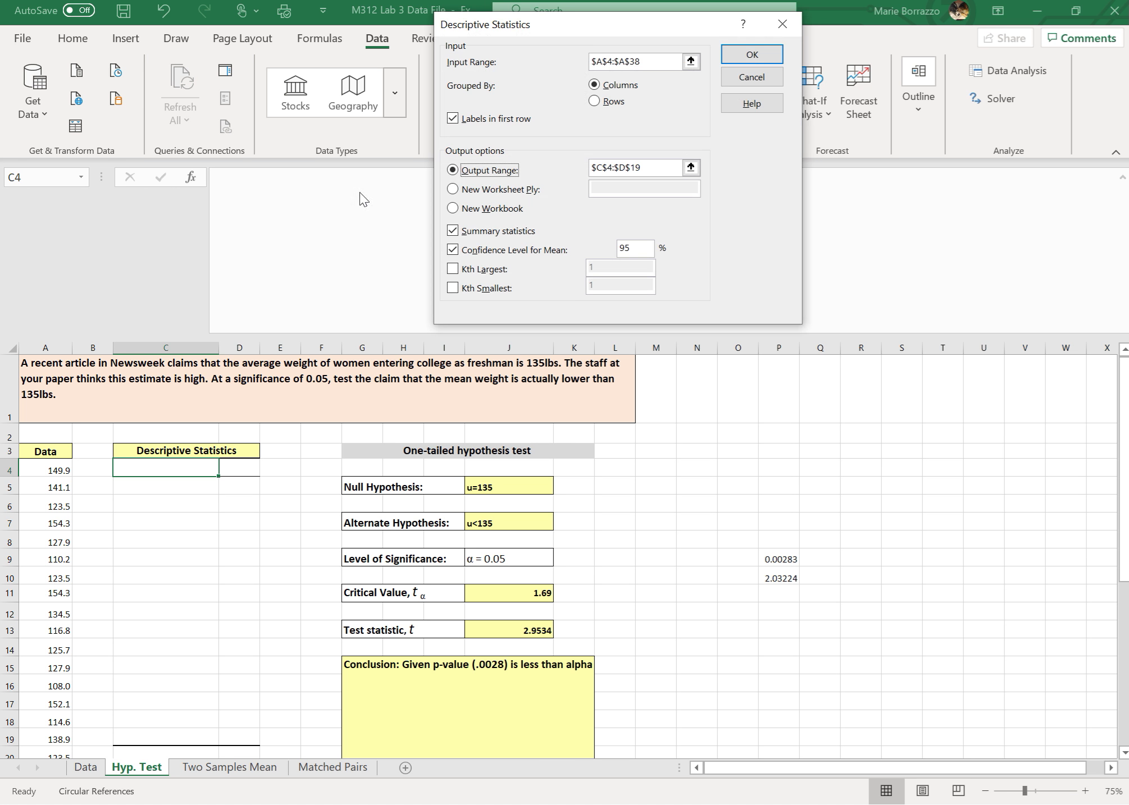
left_click(452, 119)
left_click(750, 55)
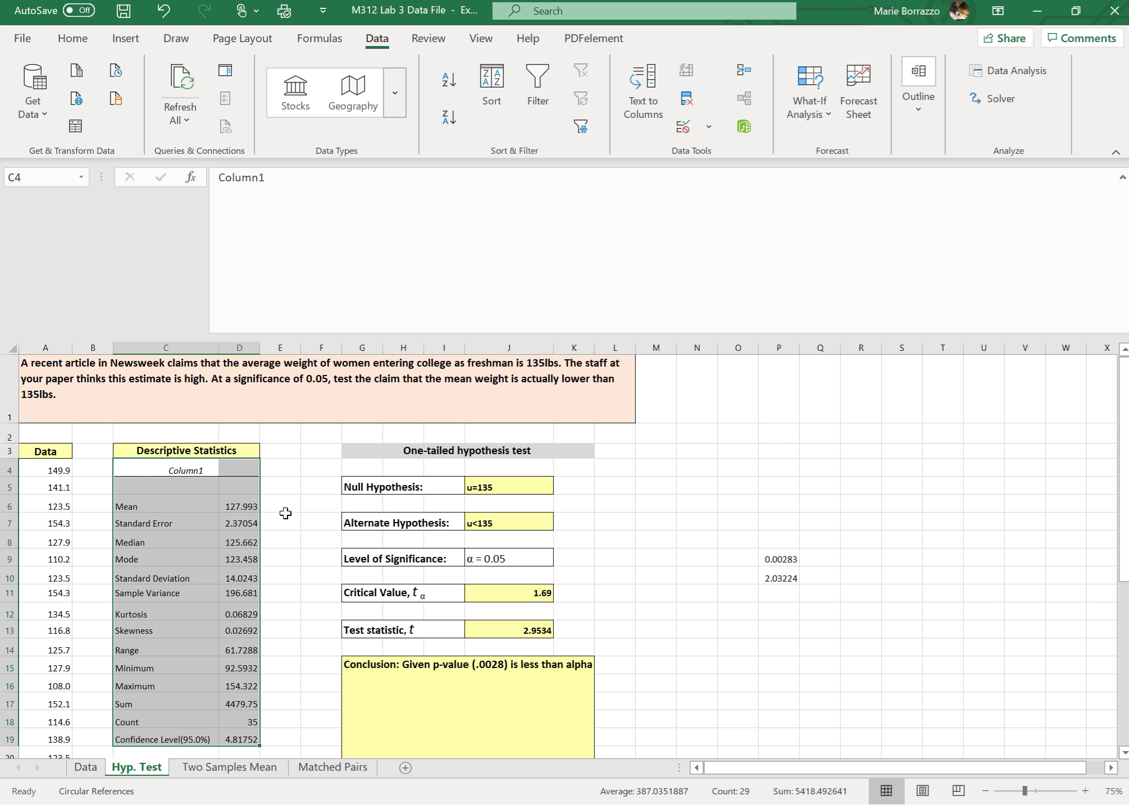
left_click(734, 486)
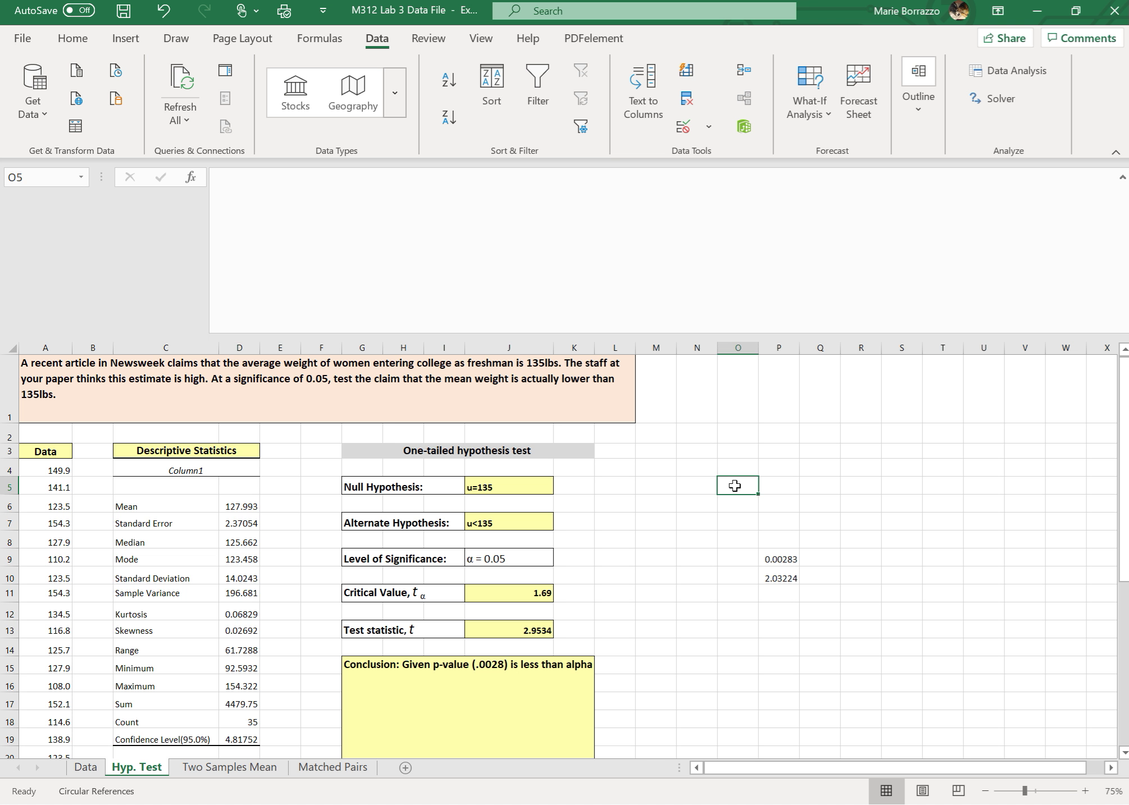
Handwrite the interval formula x̄ ∓ t α/2 · Sx/√n in black ink beside the one-tailed hypothesis test
left_click(176, 38)
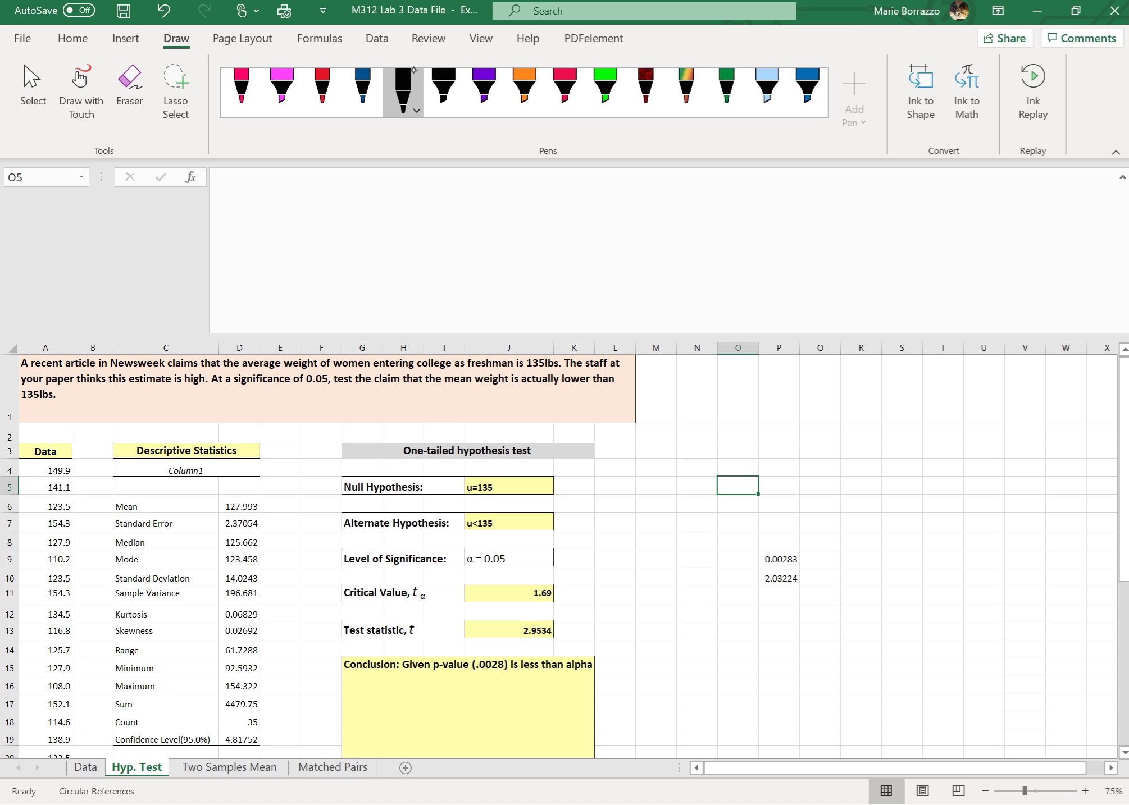
mouse_move(657, 460)
left_mouse_down()
mouse_move(694, 495)
mouse_move(658, 509)
mouse_move(701, 437)
mouse_move(733, 465)
left_mouse_up()
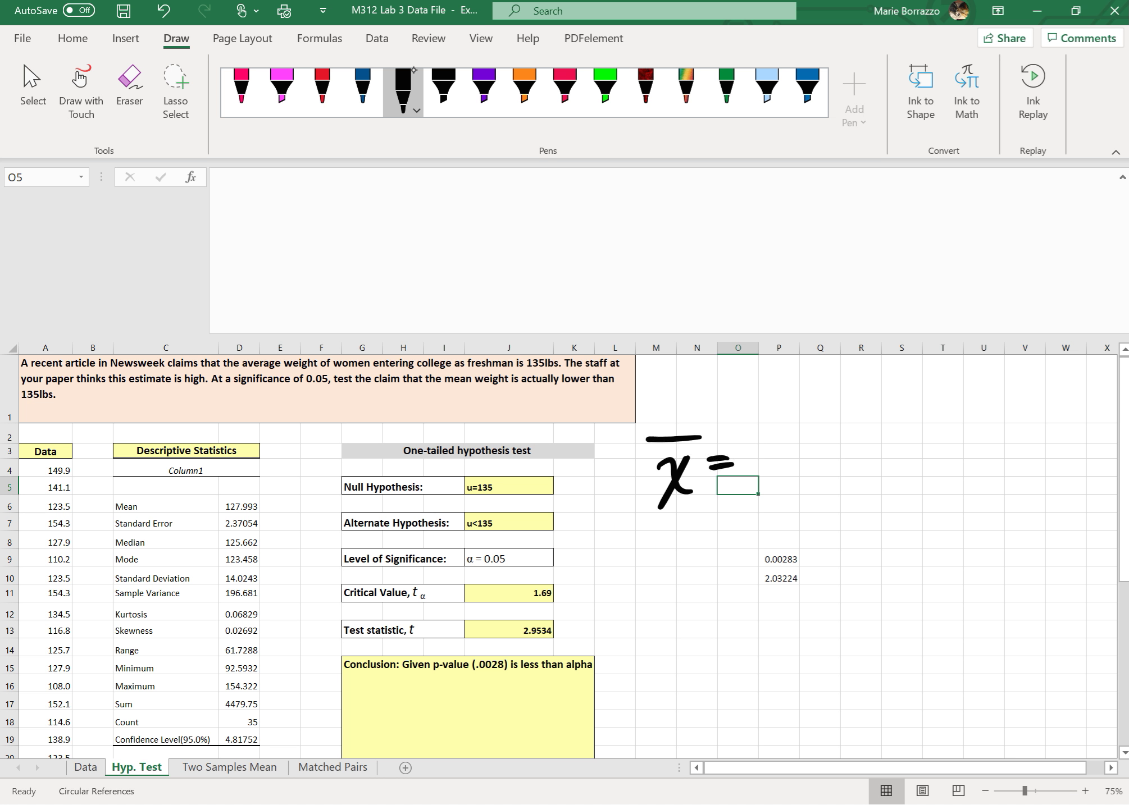
left_click_drag(721, 468, 719, 480)
mouse_move(772, 429)
left_mouse_down()
mouse_move(789, 503)
mouse_move(781, 476)
mouse_move(809, 515)
mouse_move(847, 506)
mouse_move(840, 458)
left_mouse_up()
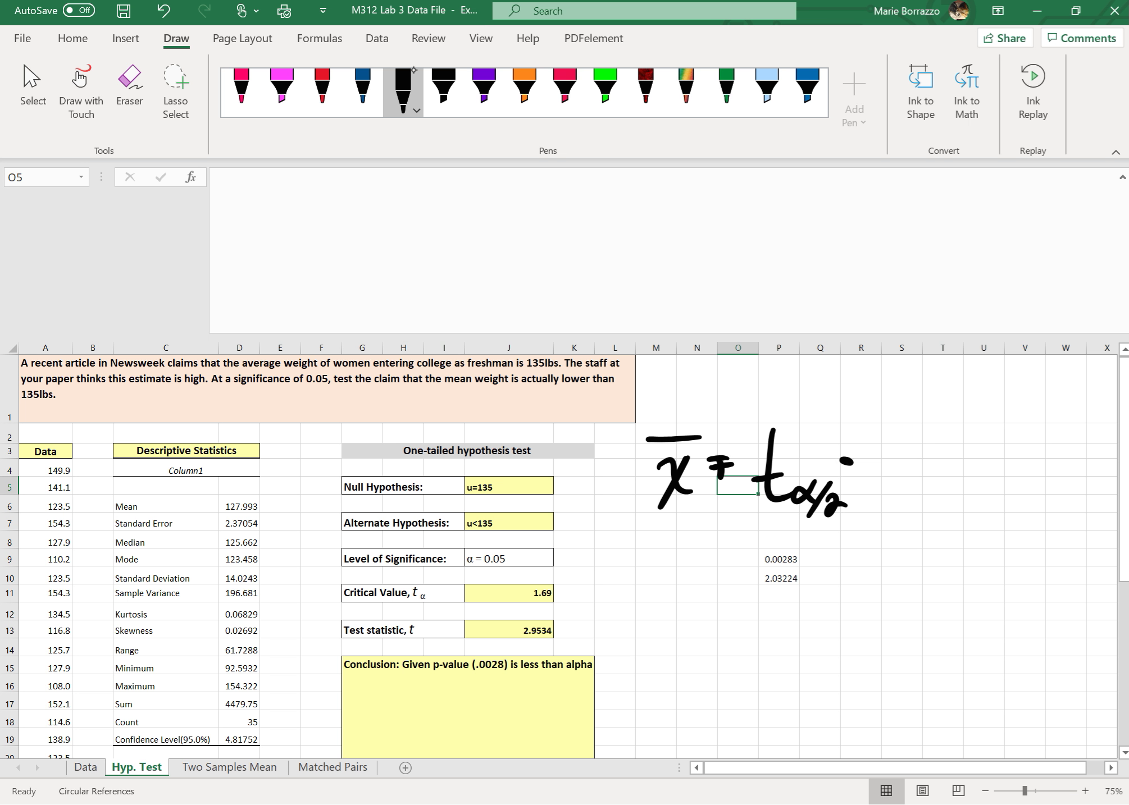
mouse_move(905, 422)
left_mouse_down()
mouse_move(885, 424)
mouse_move(894, 448)
mouse_move(939, 443)
mouse_move(928, 449)
left_mouse_up()
mouse_move(870, 458)
left_mouse_down()
mouse_move(958, 450)
mouse_move(902, 504)
left_mouse_up()
mouse_move(902, 504)
left_mouse_down()
mouse_move(917, 467)
mouse_move(975, 462)
mouse_move(938, 479)
mouse_move(946, 505)
left_mouse_up()
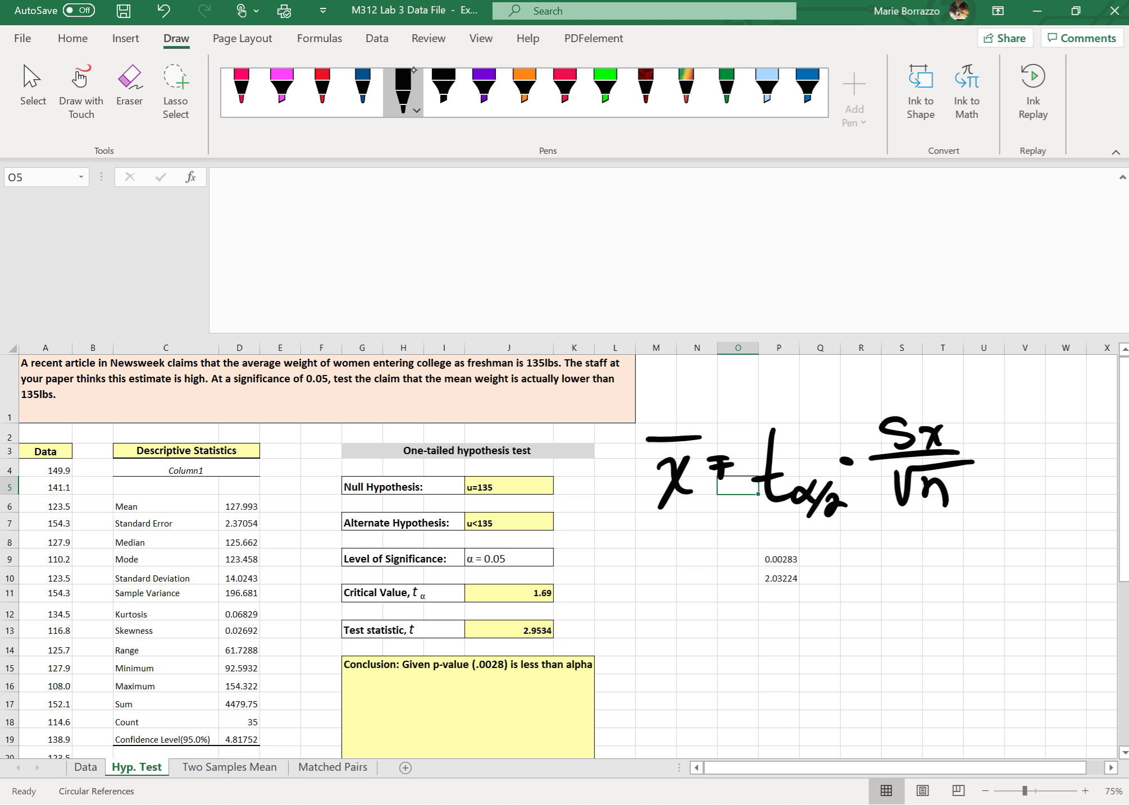
Handwrite 127.9 ≈ 128 ± below the interval formula in black ink
mouse_move(676, 603)
left_mouse_down()
mouse_move(671, 636)
mouse_move(709, 631)
left_mouse_up()
left_click(747, 625)
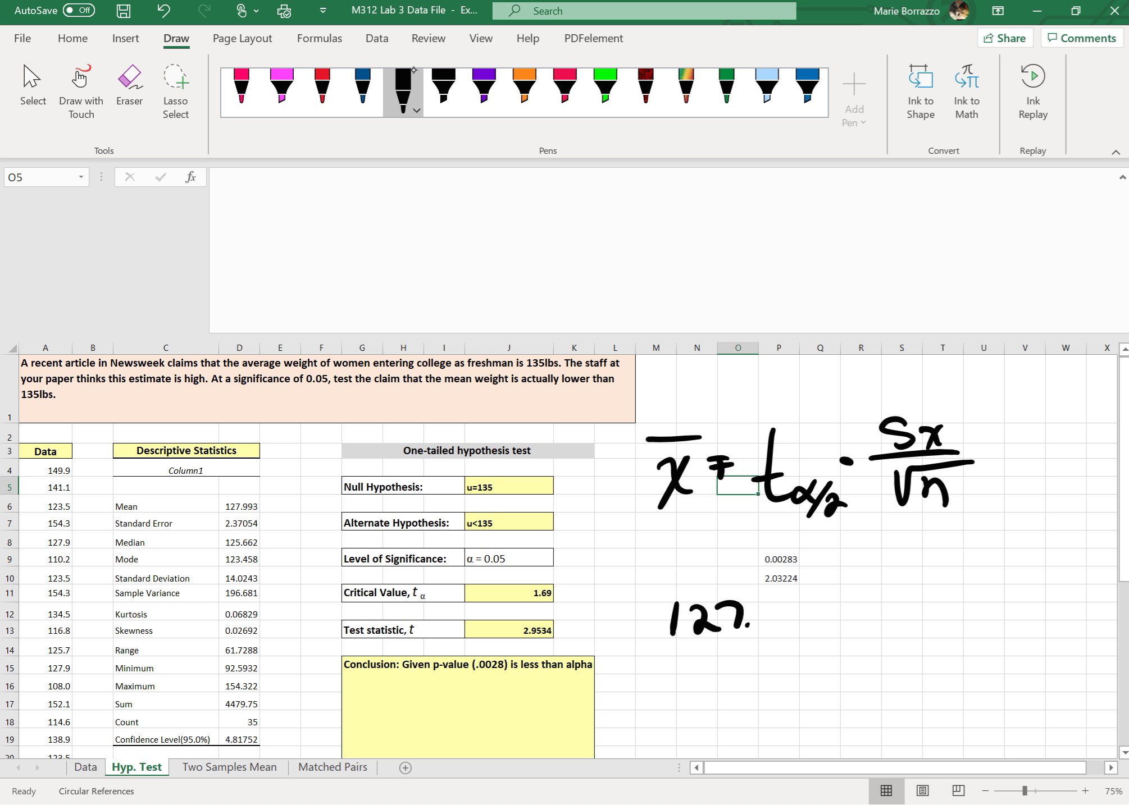
left_click_drag(774, 599, 768, 638)
mouse_move(790, 620)
left_mouse_down()
mouse_move(819, 612)
mouse_move(857, 638)
mouse_move(888, 640)
mouse_move(913, 620)
mouse_move(906, 640)
left_mouse_up()
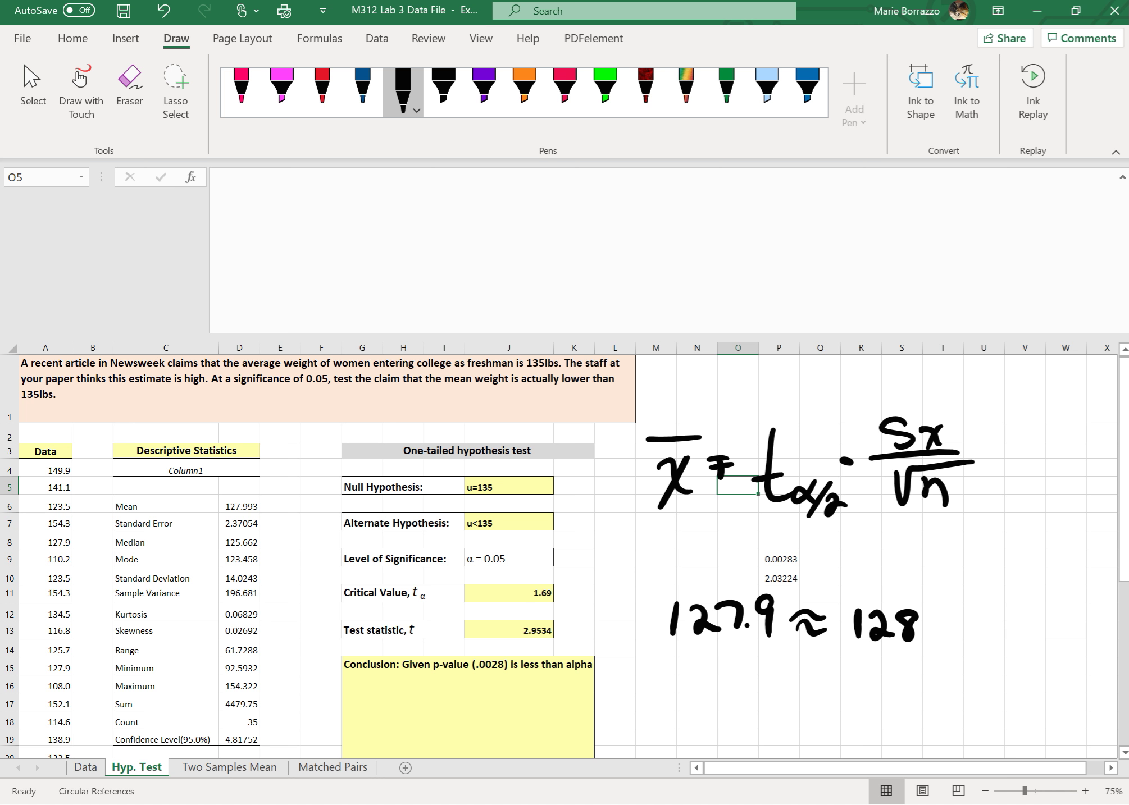
mouse_move(948, 591)
left_mouse_down()
mouse_move(939, 625)
mouse_move(958, 609)
mouse_move(962, 629)
left_mouse_up()
Calculate the two-tailed critical t value in N16 with TINV, using probability 0.05 and 34 degrees of freedom
scroll(561, 551, "right", 3)
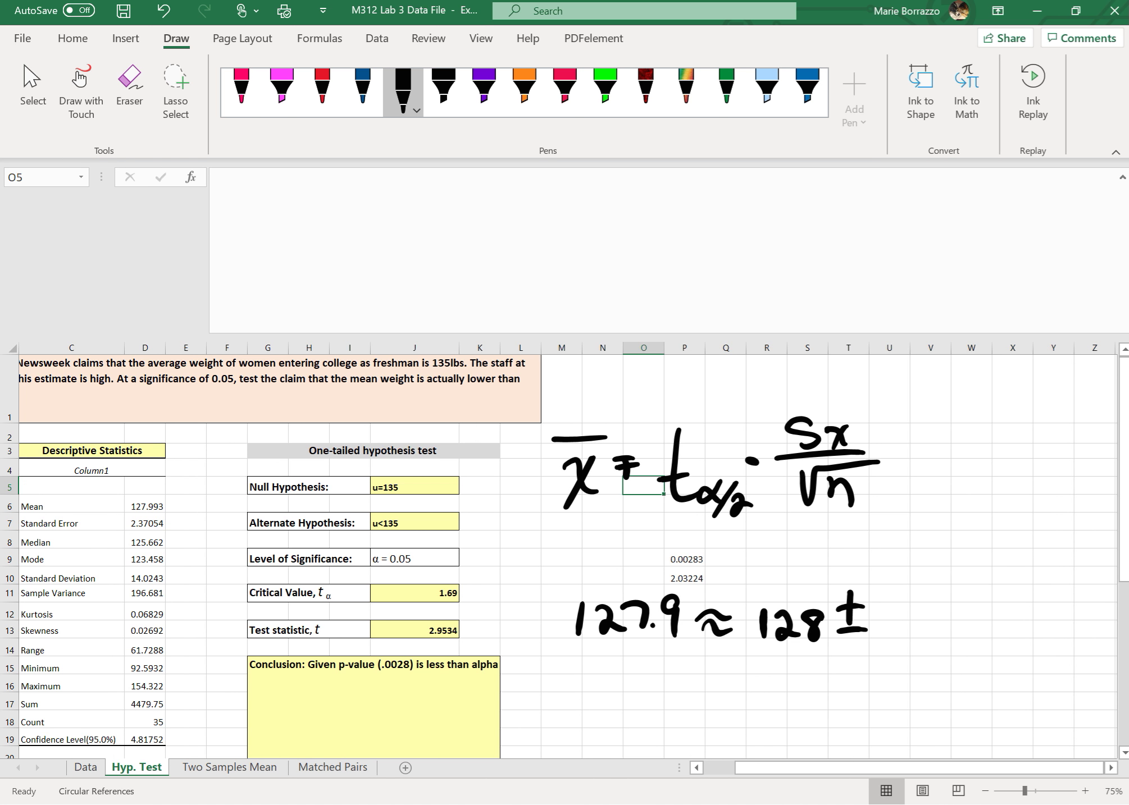
left_click(602, 683)
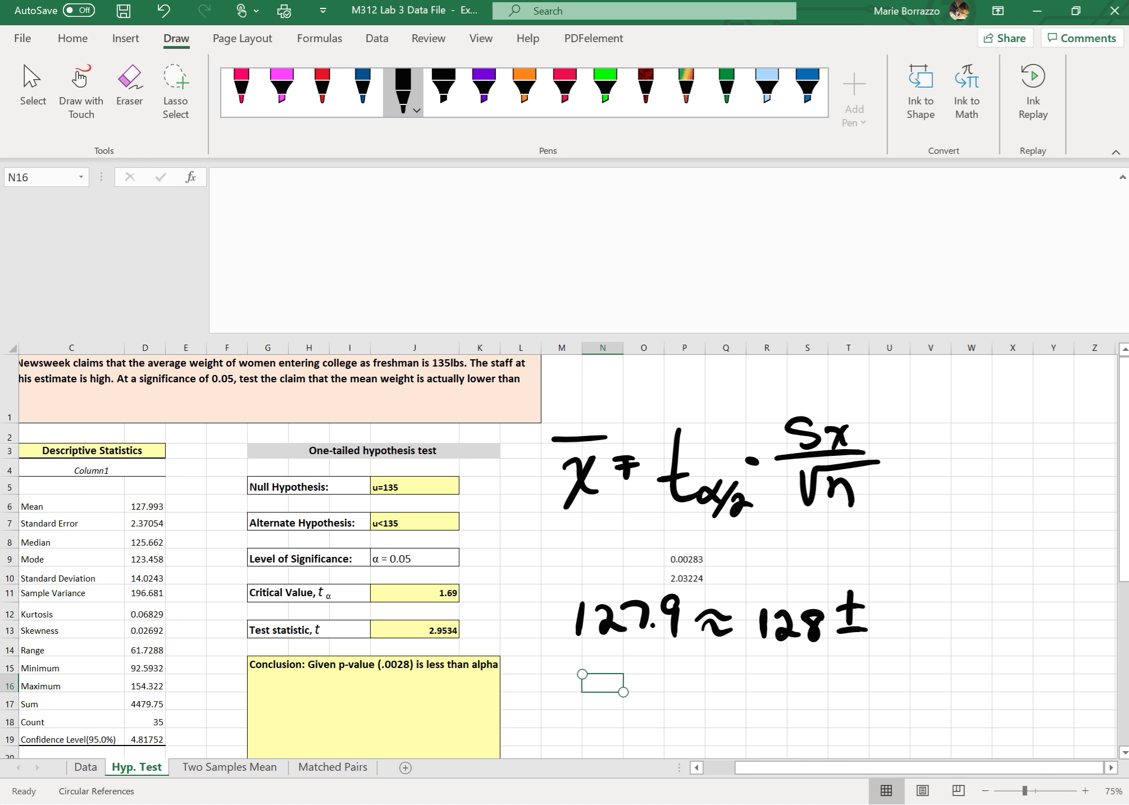
type("=")
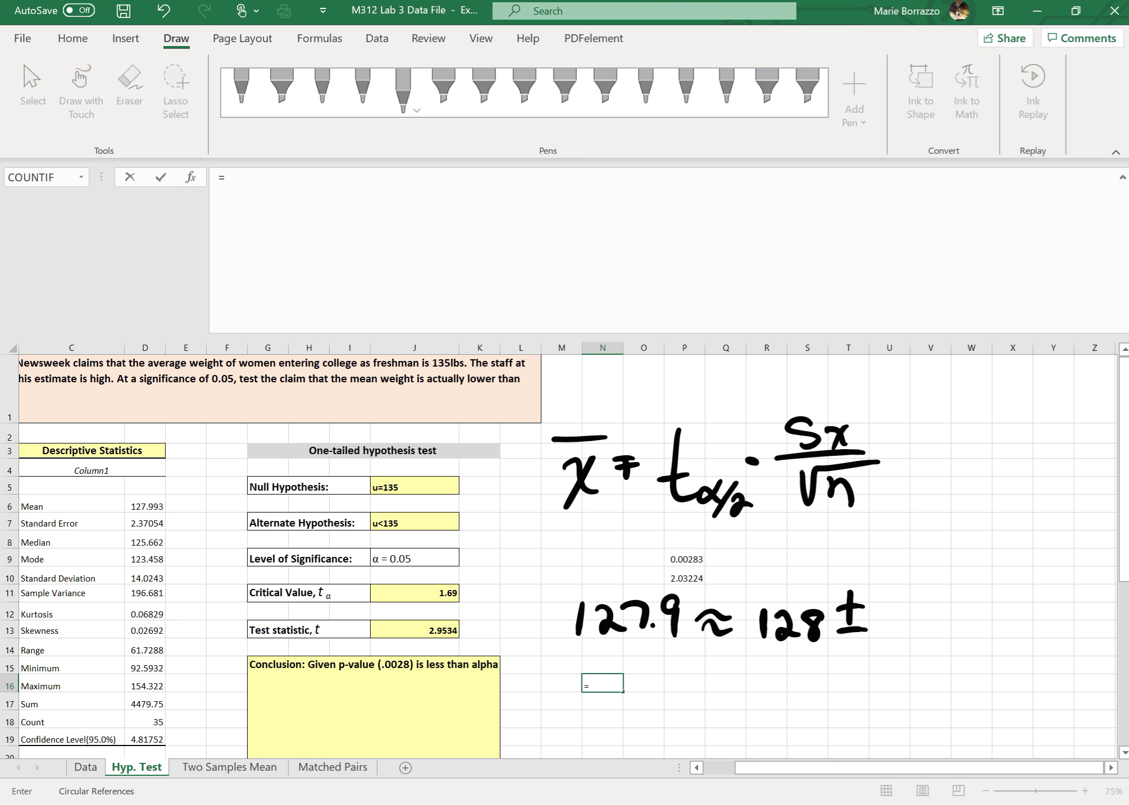
type("tin")
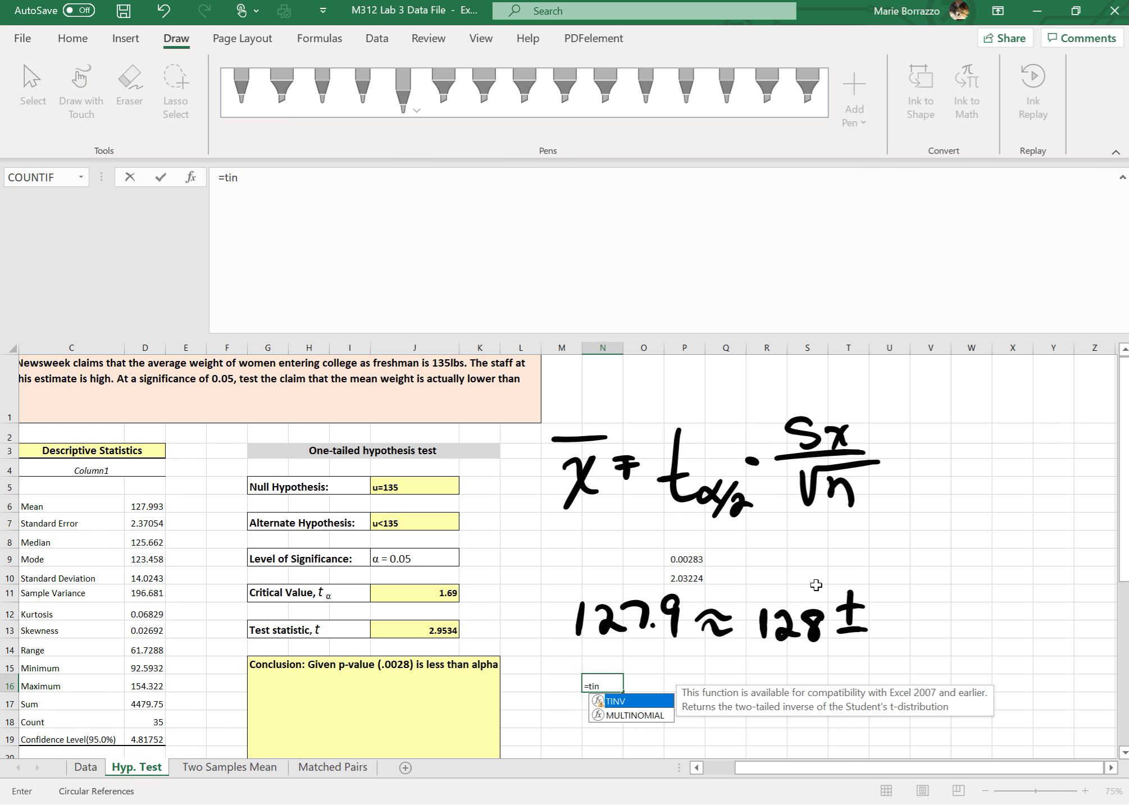
double_click(643, 705)
type("0")
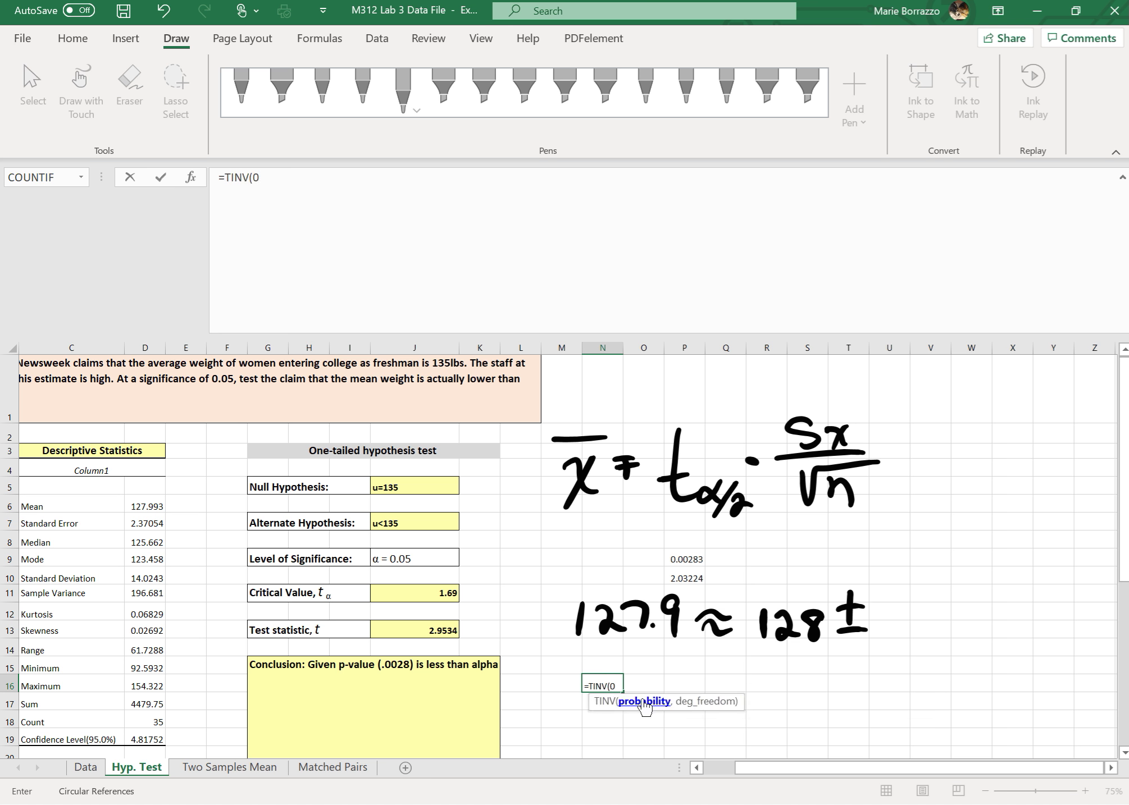
type(".05,")
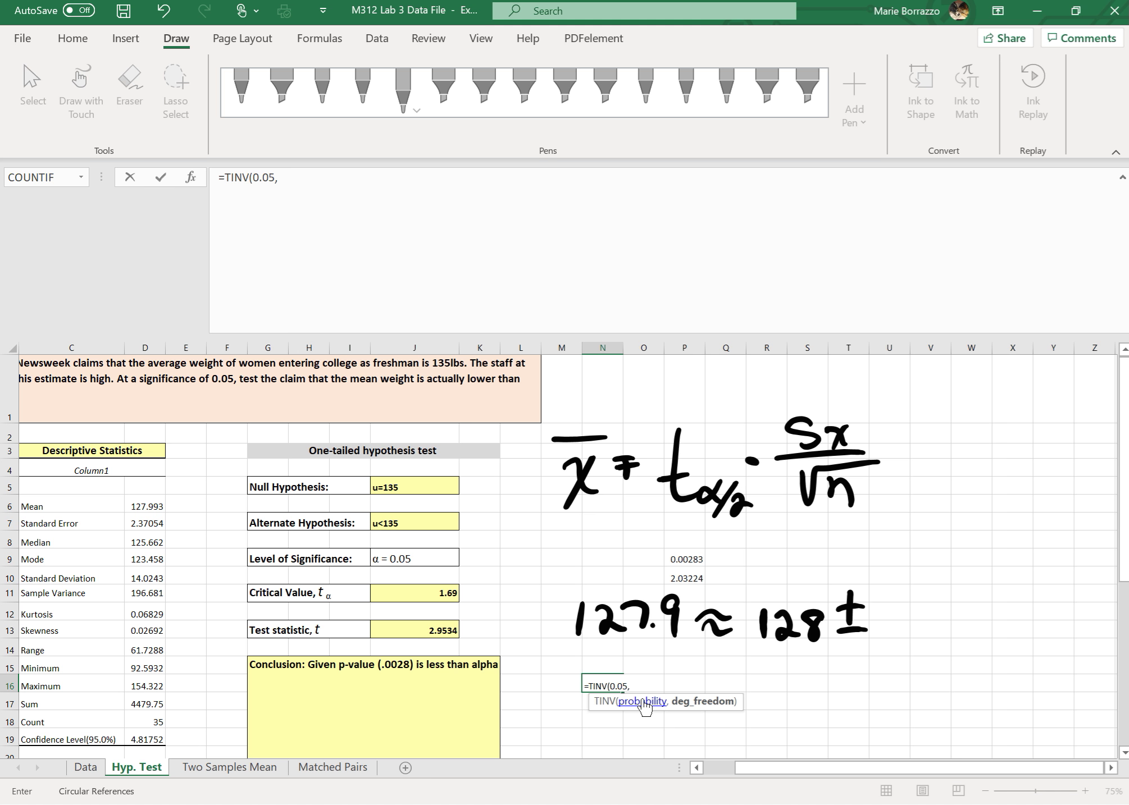
type("34")
key("Return")
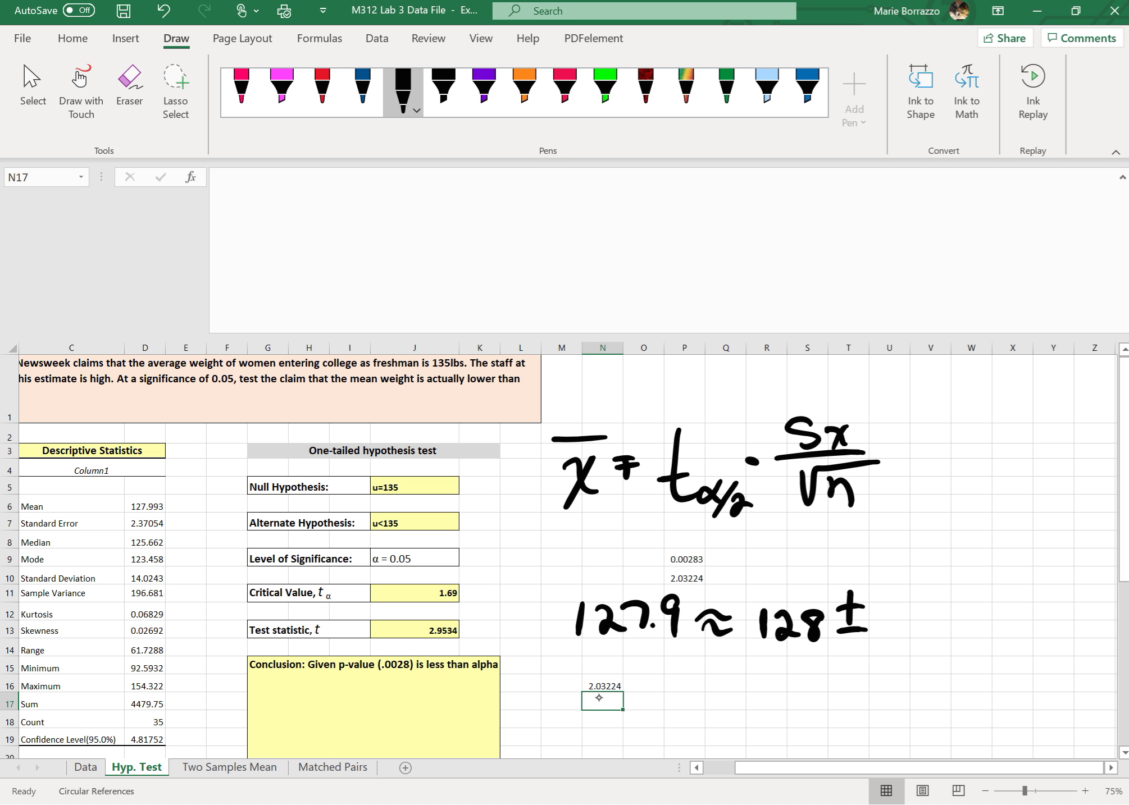
Handwrite 2.03224 after the ± sign in the handwritten calculation
mouse_move(874, 608)
left_mouse_down()
mouse_move(896, 635)
mouse_move(915, 606)
mouse_move(921, 633)
mouse_move(955, 604)
mouse_move(959, 632)
left_mouse_up()
left_click_drag(961, 606, 978, 632)
left_click_drag(979, 587, 988, 627)
Replace the Critical Value entry in J11 with 2.03224
left_click(415, 593)
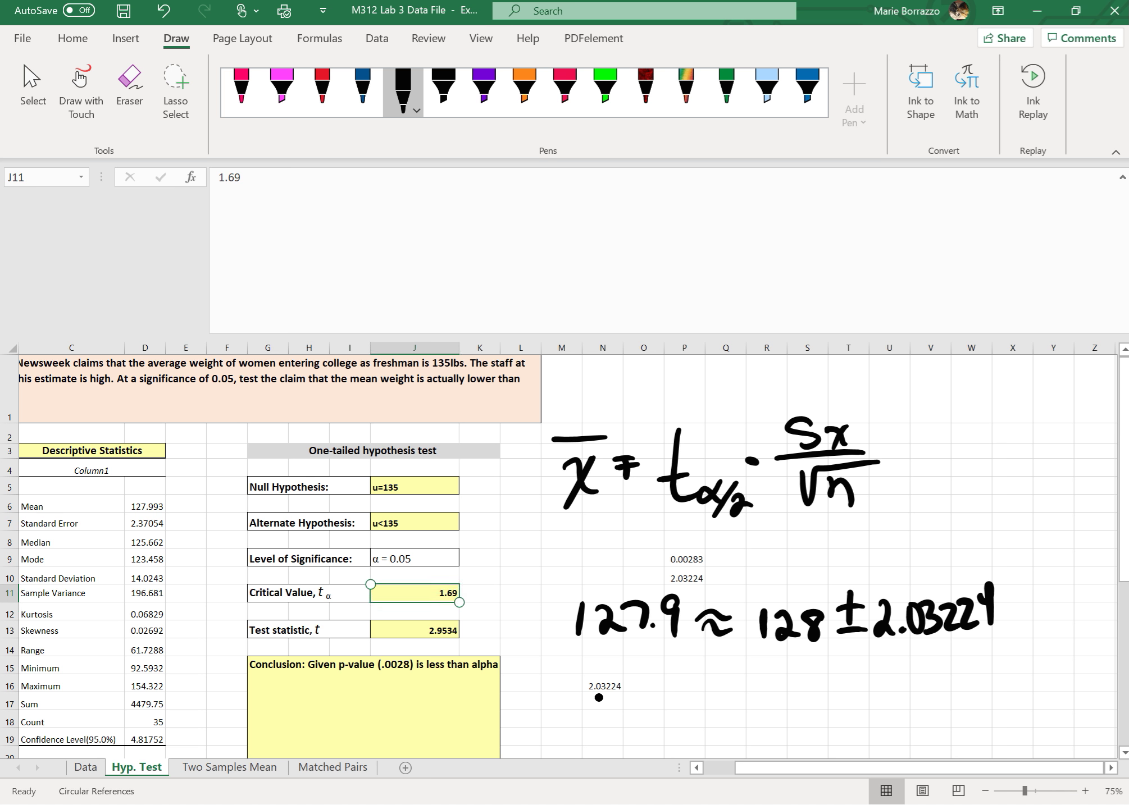
type("2")
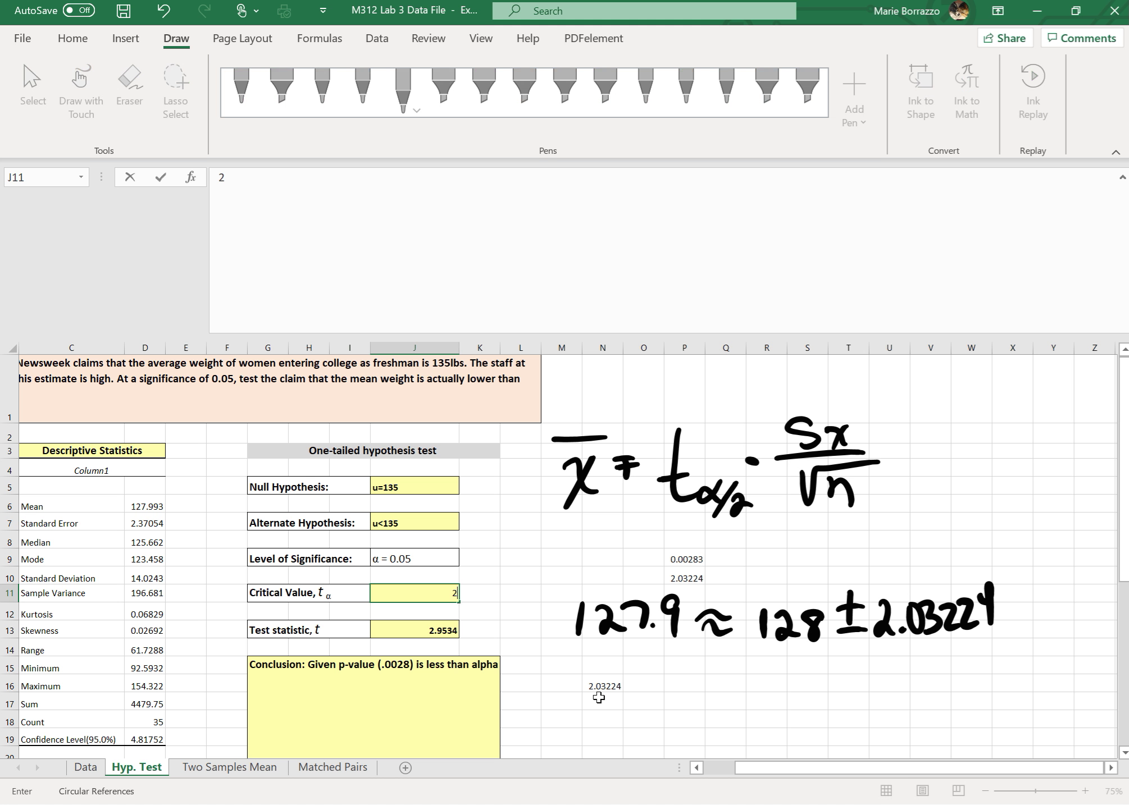
type(".03224")
Handwrite · 14.0243/√35 after 2.03224 and circle the whole expression starting at 128
left_click(1011, 598)
left_click_drag(1025, 544, 1025, 574)
left_click_drag(1033, 546, 1053, 562)
left_click(1059, 565)
mouse_move(1047, 544)
left_mouse_down()
mouse_move(1049, 571)
mouse_move(1079, 541)
mouse_move(1102, 549)
left_mouse_up()
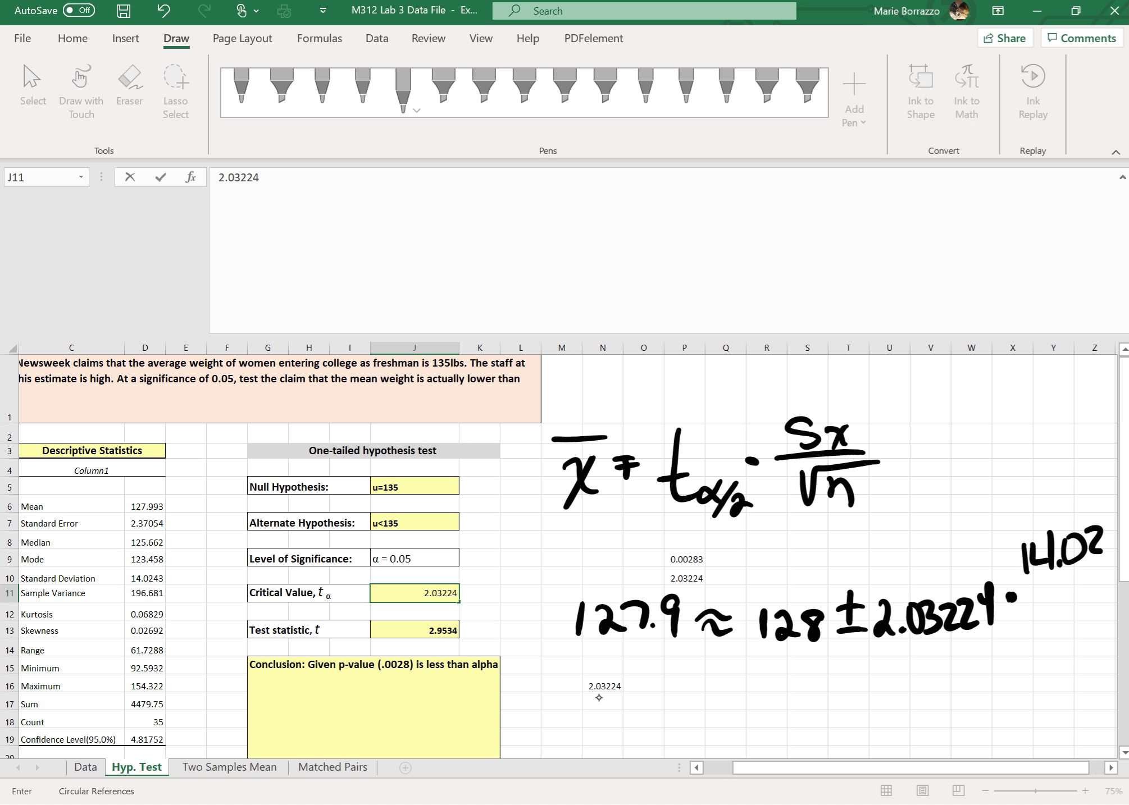
scroll(598, 698, "right", 2)
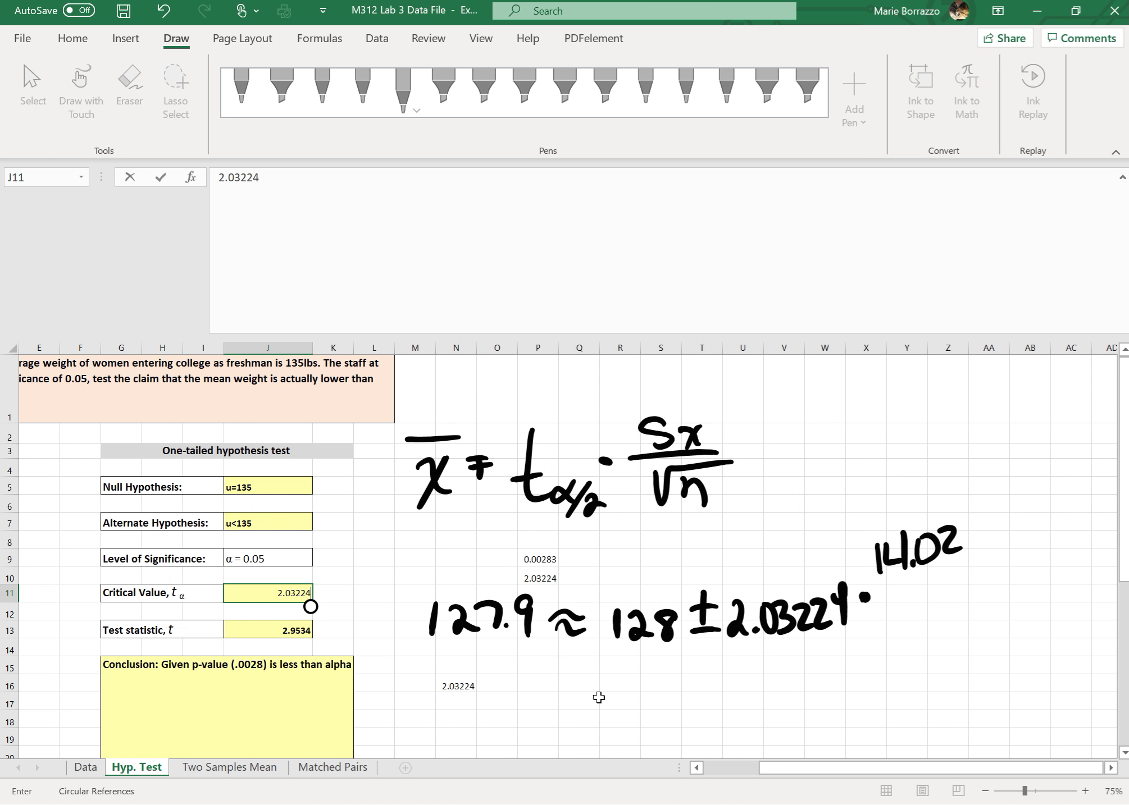
left_click_drag(967, 518, 982, 556)
left_click_drag(989, 519, 987, 556)
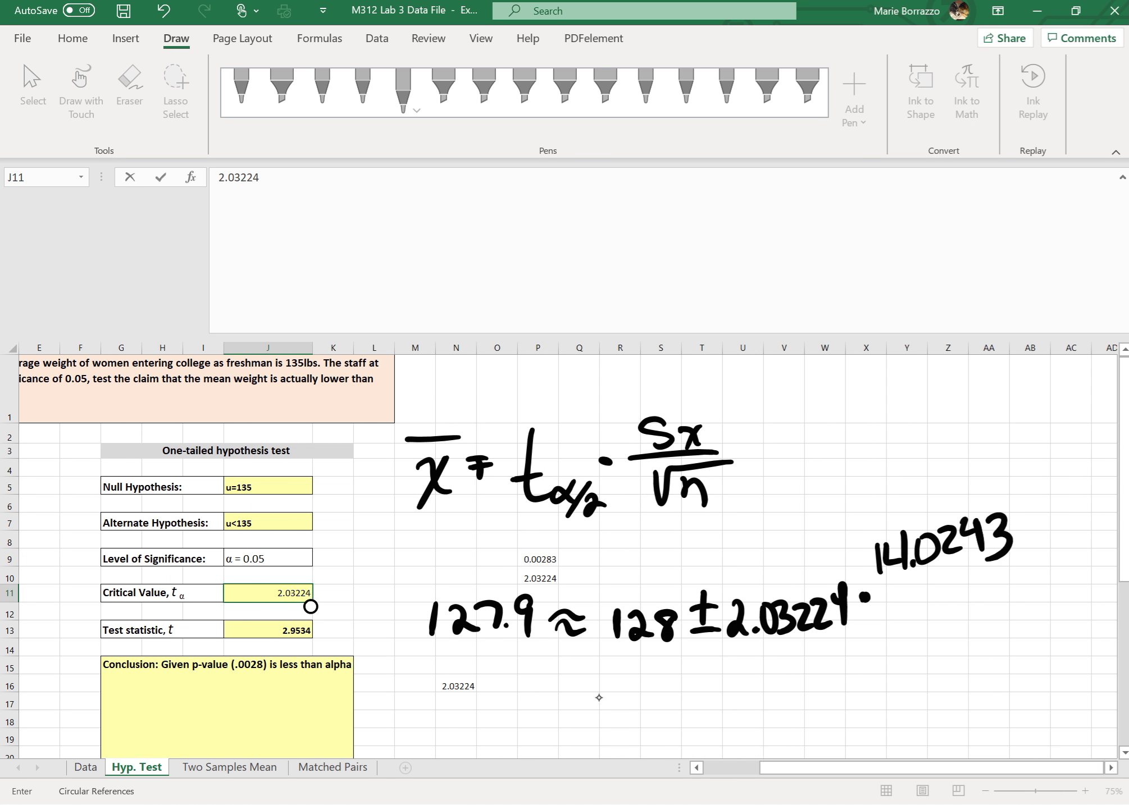
left_click_drag(886, 591, 1027, 576)
mouse_move(910, 611)
left_mouse_down()
mouse_move(923, 649)
mouse_move(982, 591)
mouse_move(946, 640)
mouse_move(973, 635)
mouse_move(988, 609)
left_mouse_up()
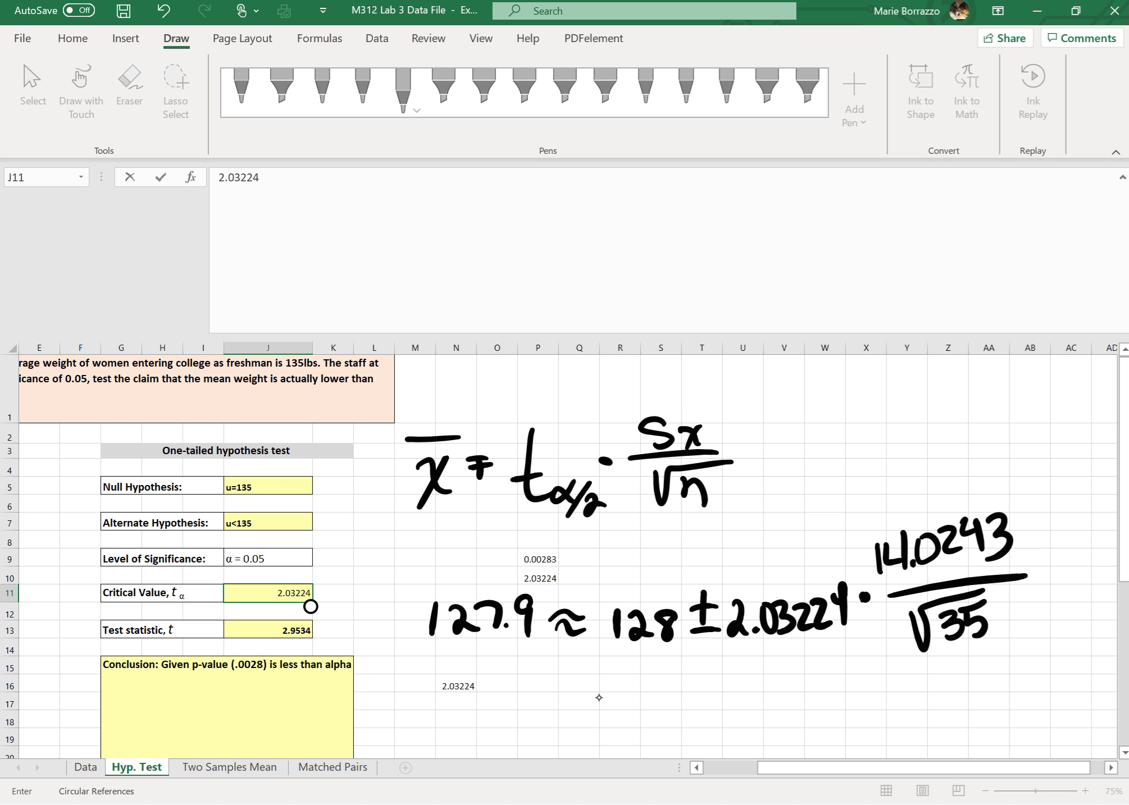
mouse_move(662, 575)
left_mouse_down()
mouse_move(618, 661)
mouse_move(888, 653)
left_mouse_up()
mouse_move(1046, 559)
left_mouse_down()
mouse_move(930, 506)
mouse_move(635, 576)
left_mouse_up()
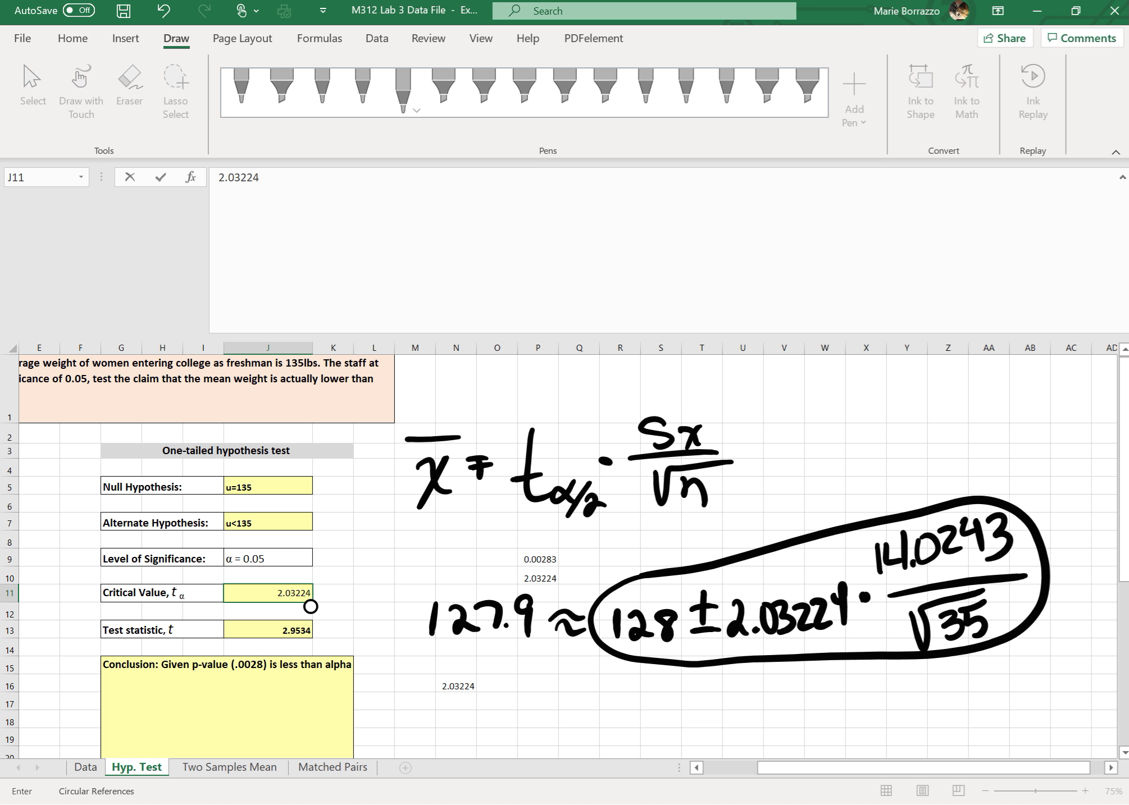
scroll(599, 698, "left", 4)
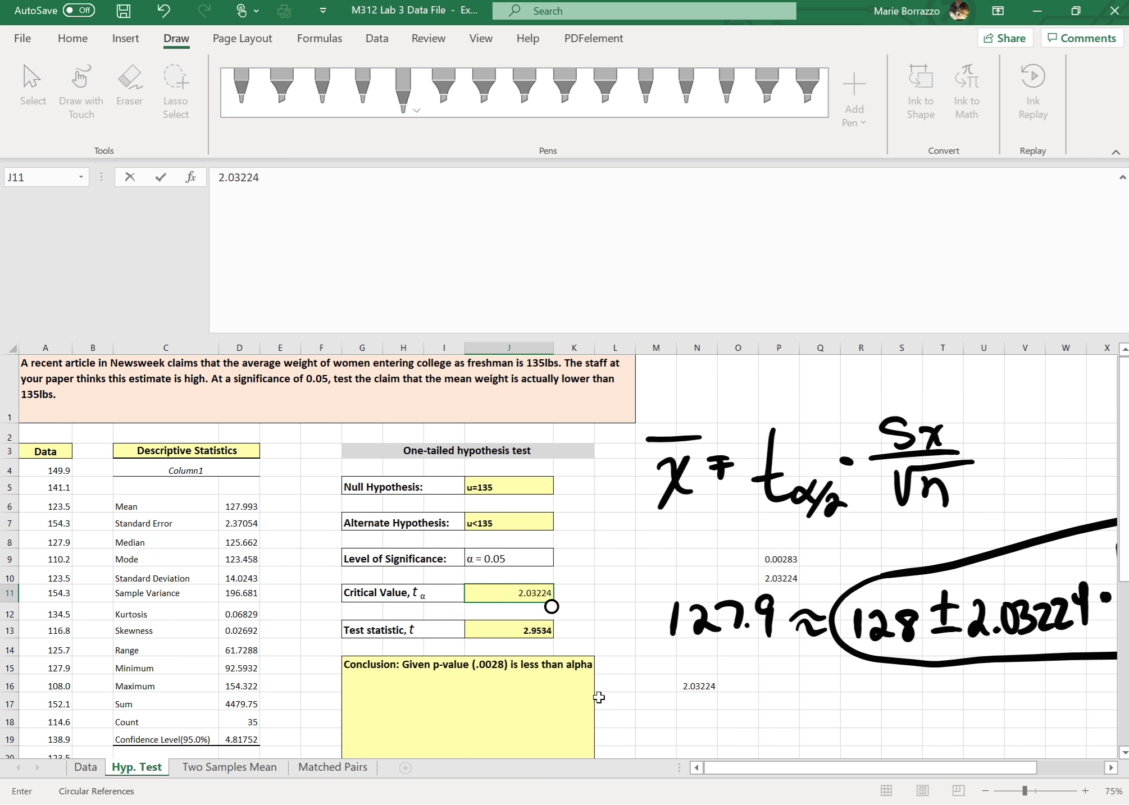
scroll(599, 698, "down", 2)
key("Escape")
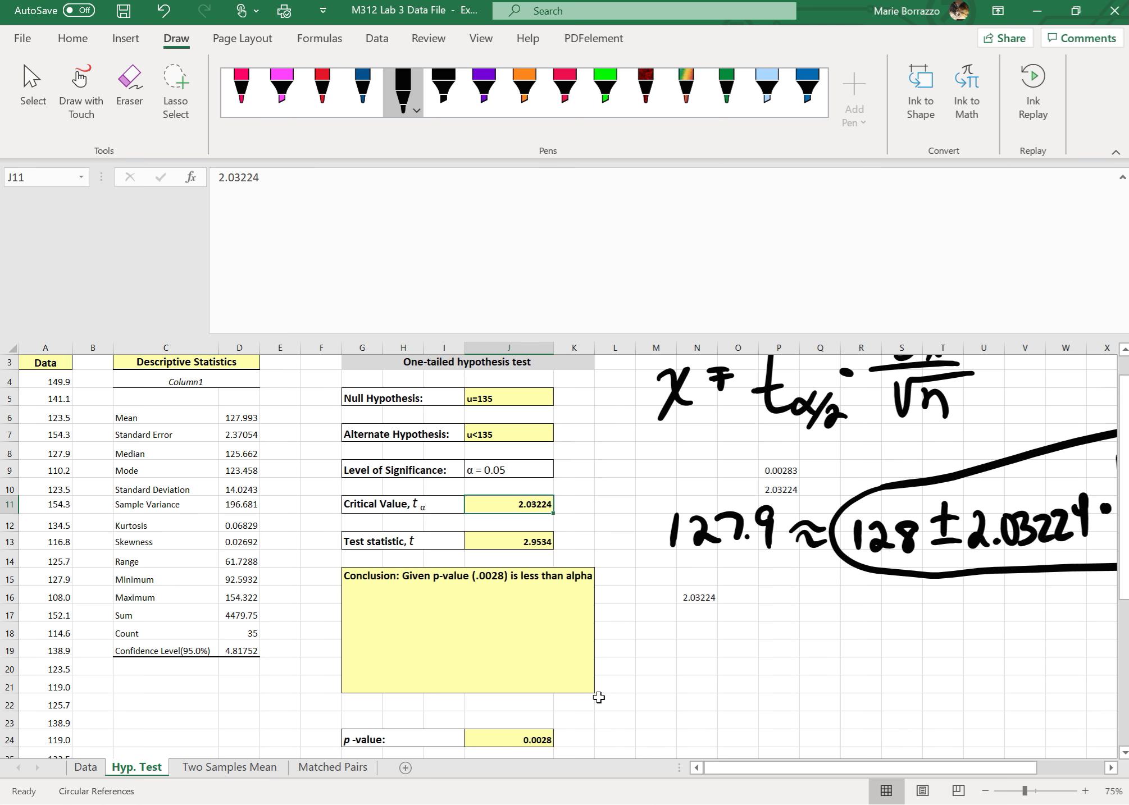
scroll(599, 698, "up", 1)
scroll(599, 697, "right", 1)
scroll(599, 697, "down", 3)
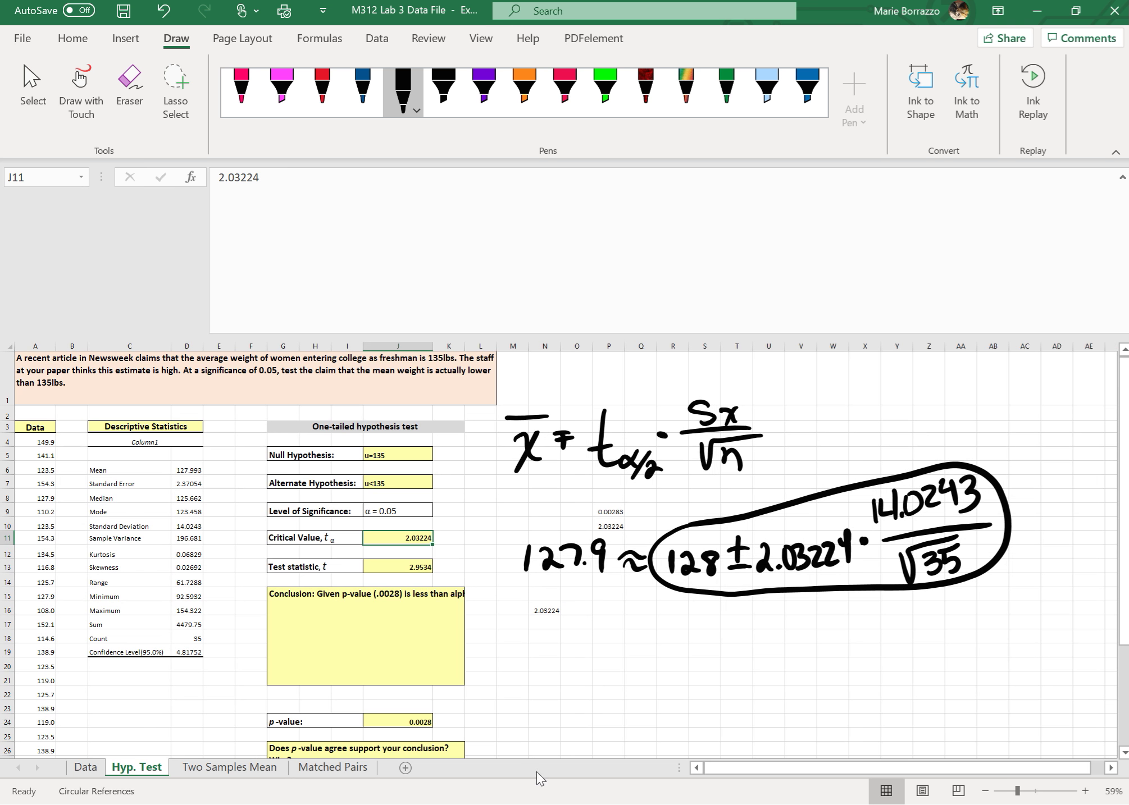
On the Two Samples Mean sheet, answer the question about the two samples in J4 with "independent"
left_click(222, 768)
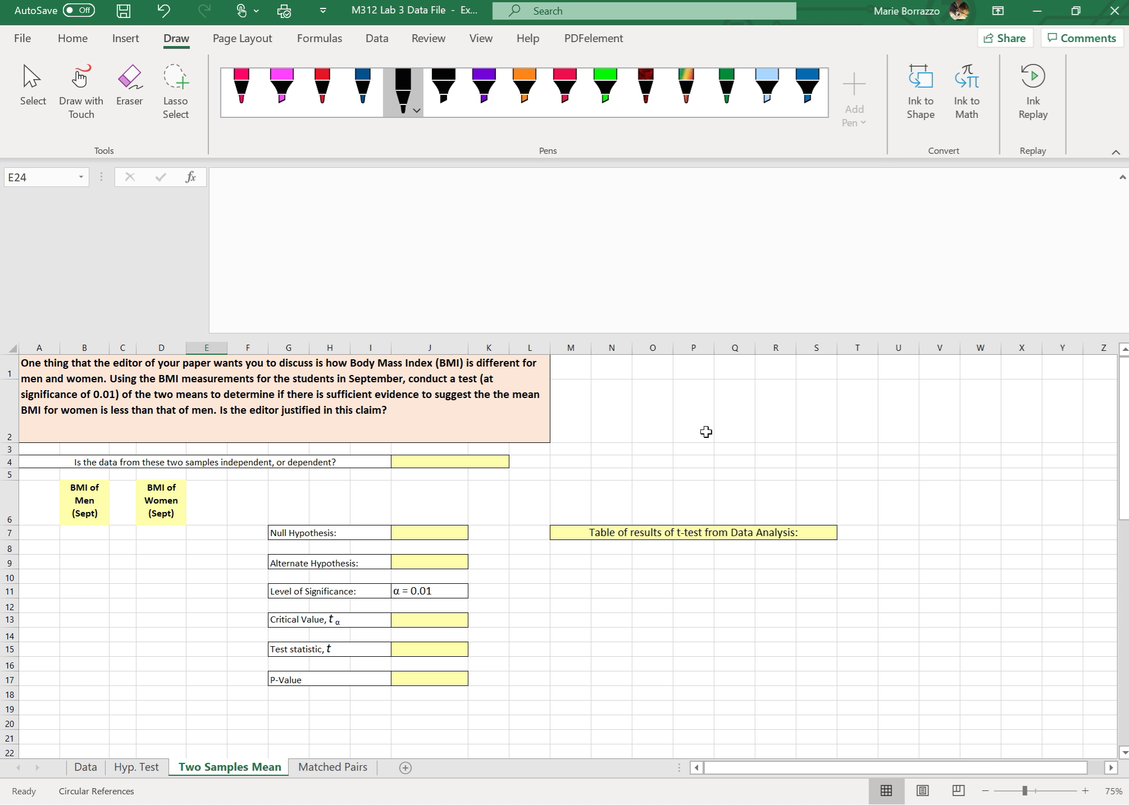
left_click(409, 463)
type("indepen")
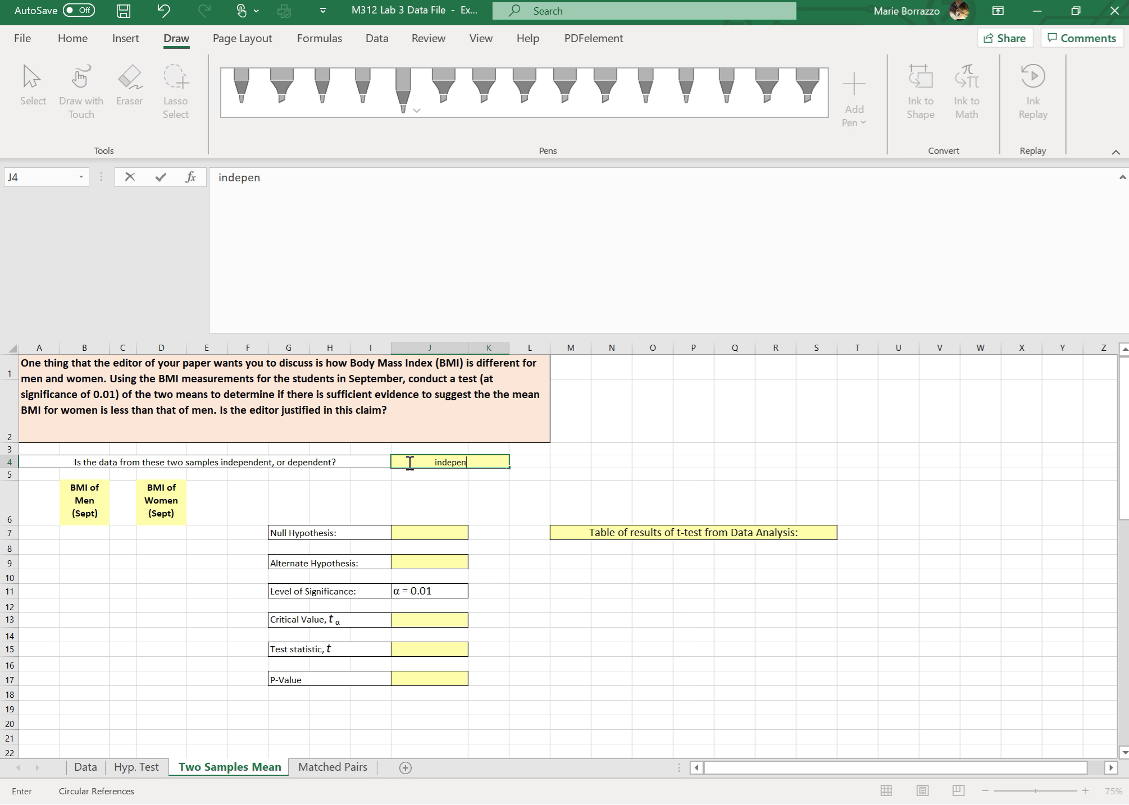
type("dent")
Copy the men's September BMI values, D41:D72 on the Data sheet, to B7 on the Two Samples Mean sheet
left_click(90, 767)
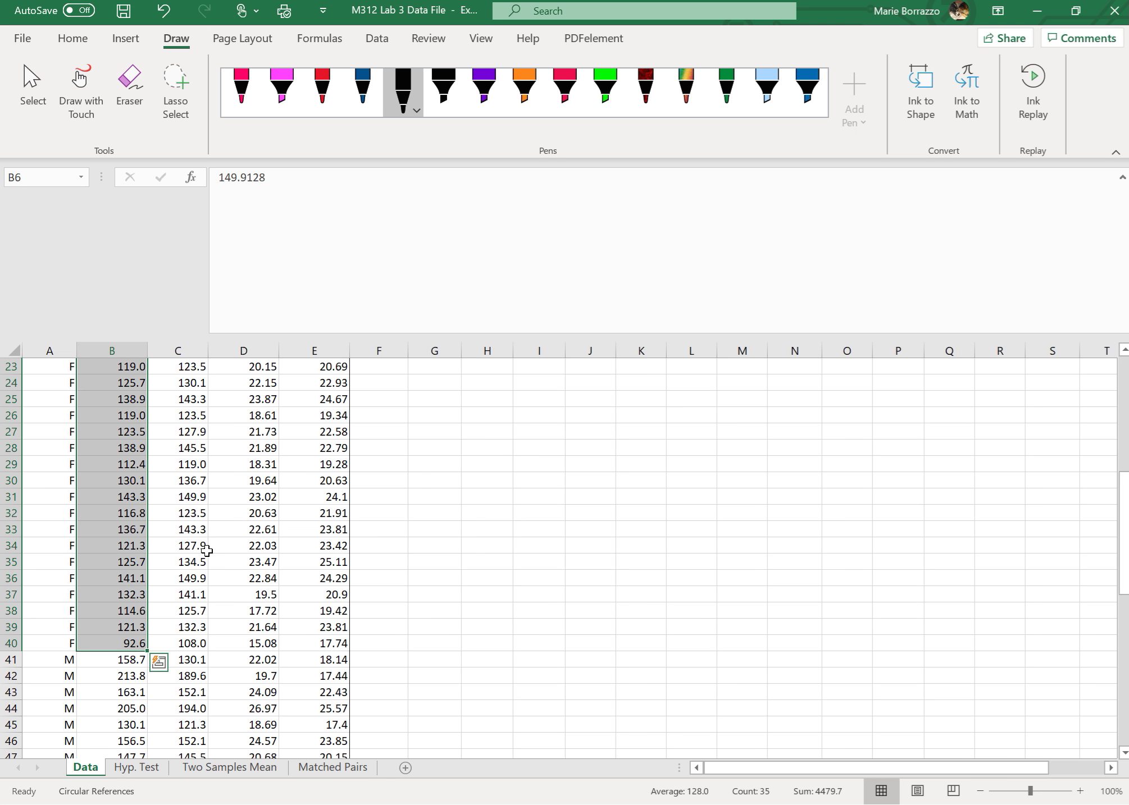
scroll(206, 551, "up", 7)
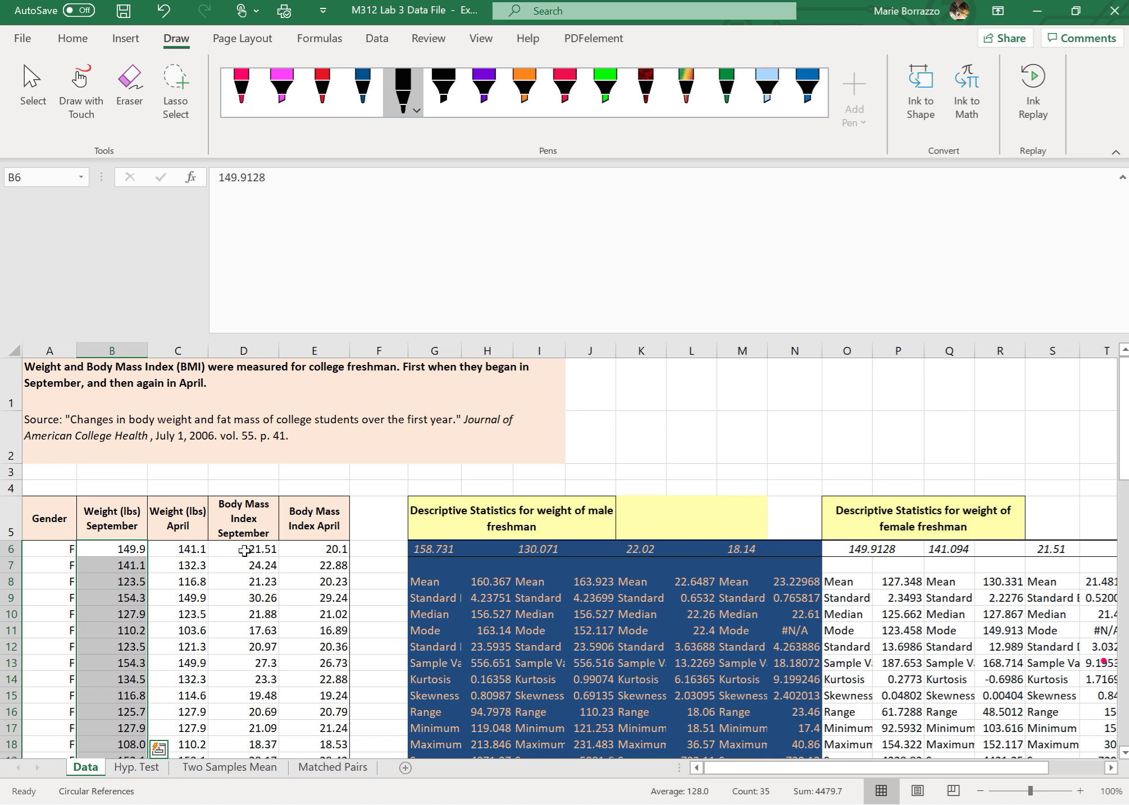
scroll(244, 551, "down", 10)
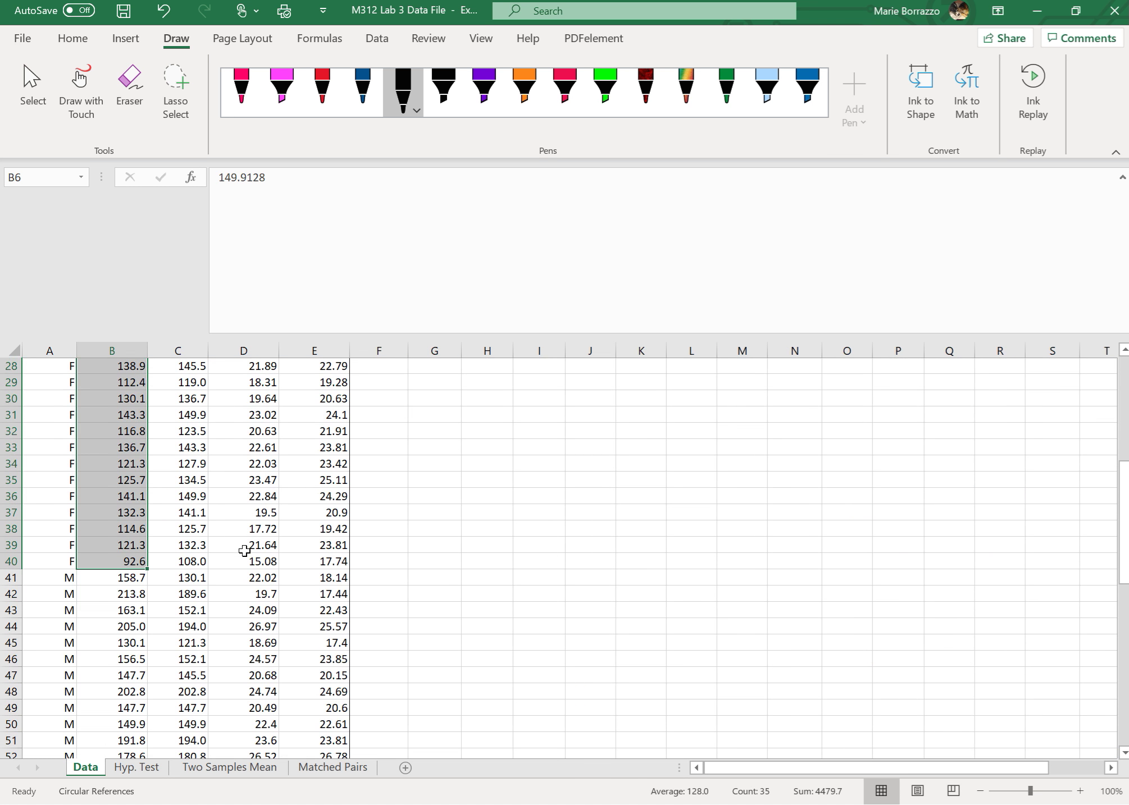
left_click_drag(260, 536, 260, 726)
key("ctrl+c")
key("ctrl+Page_Down")
key("ctrl+Page_Down")
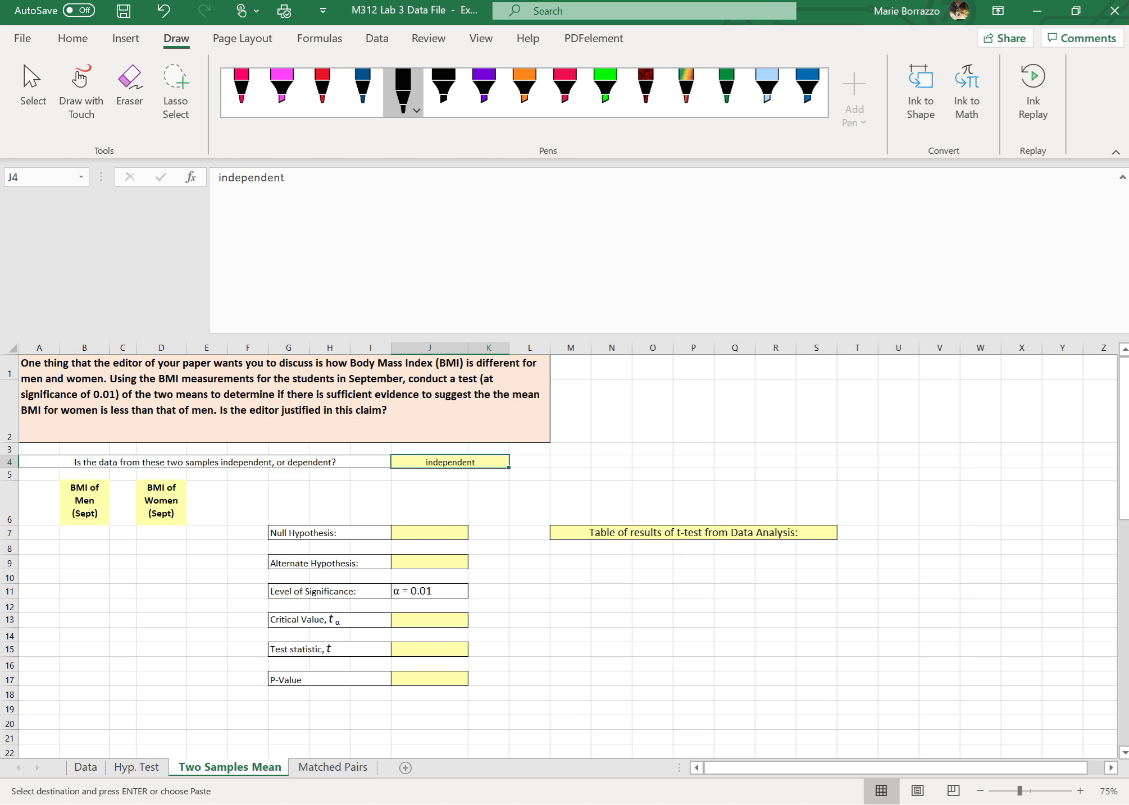
left_click(84, 532)
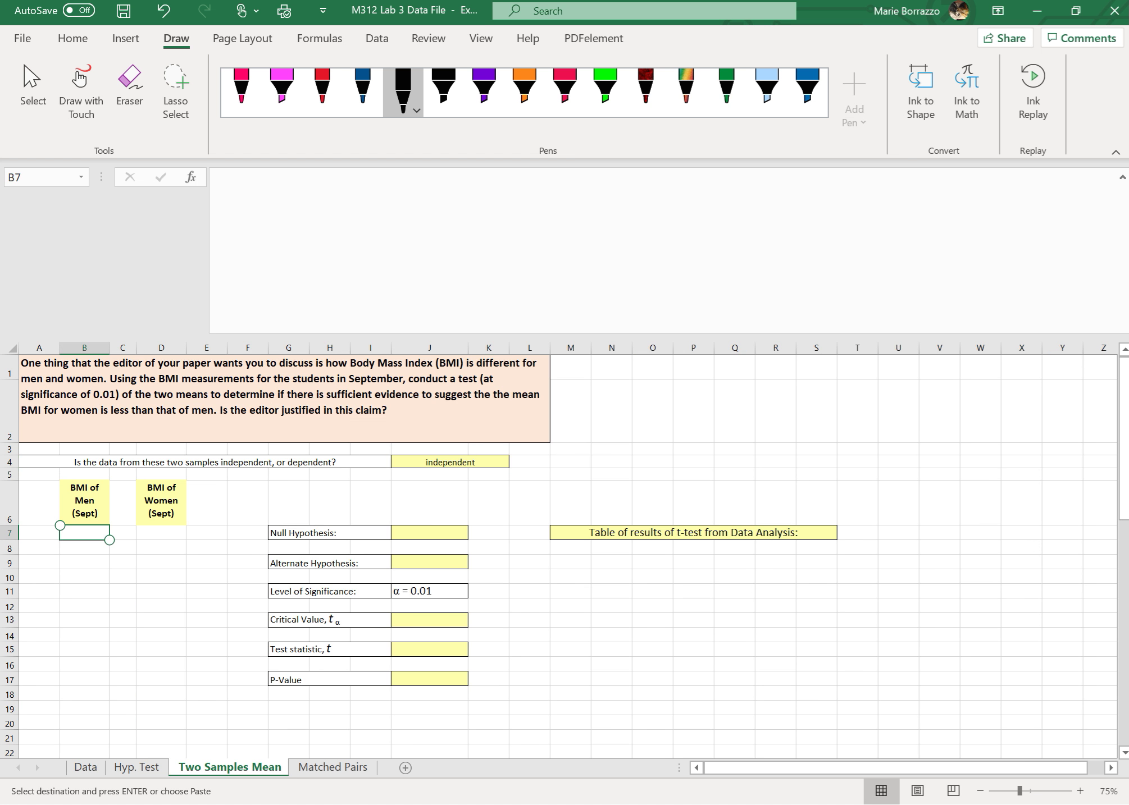
key("ctrl+v")
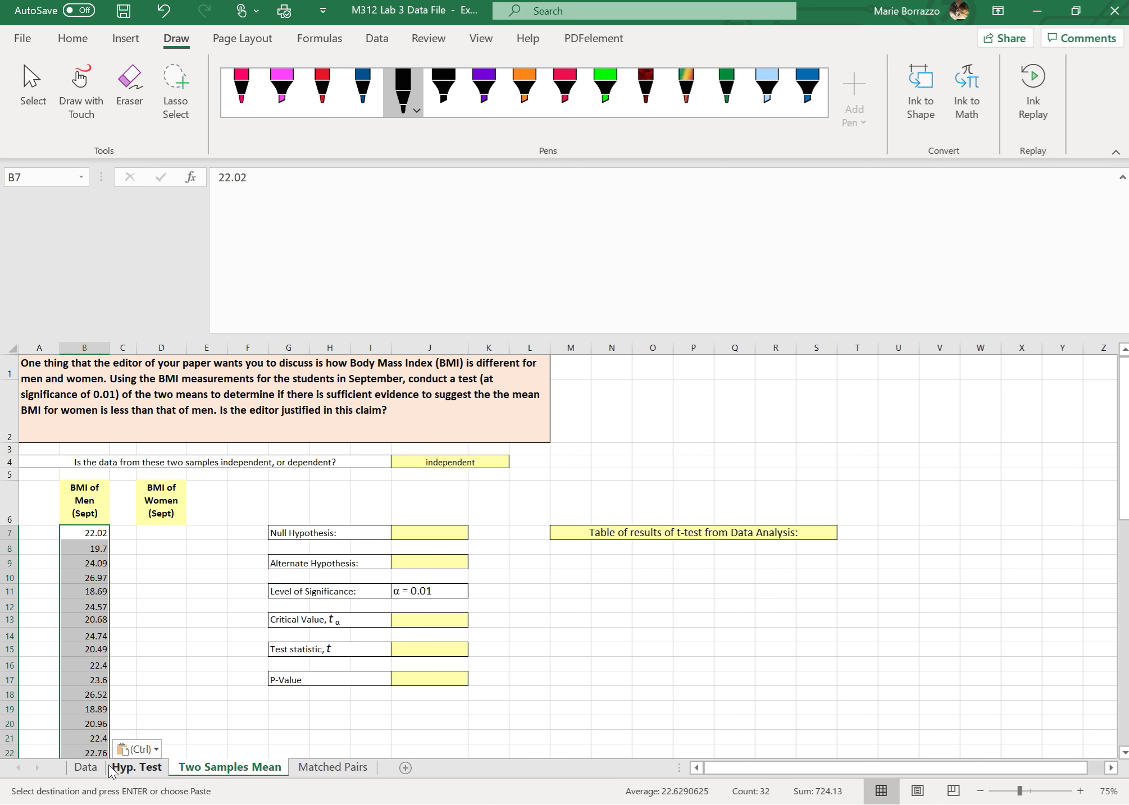
Copy the women's September BMI values, D6:D40 on the Data sheet, to D7 on the Two Samples Mean sheet
left_click(85, 767)
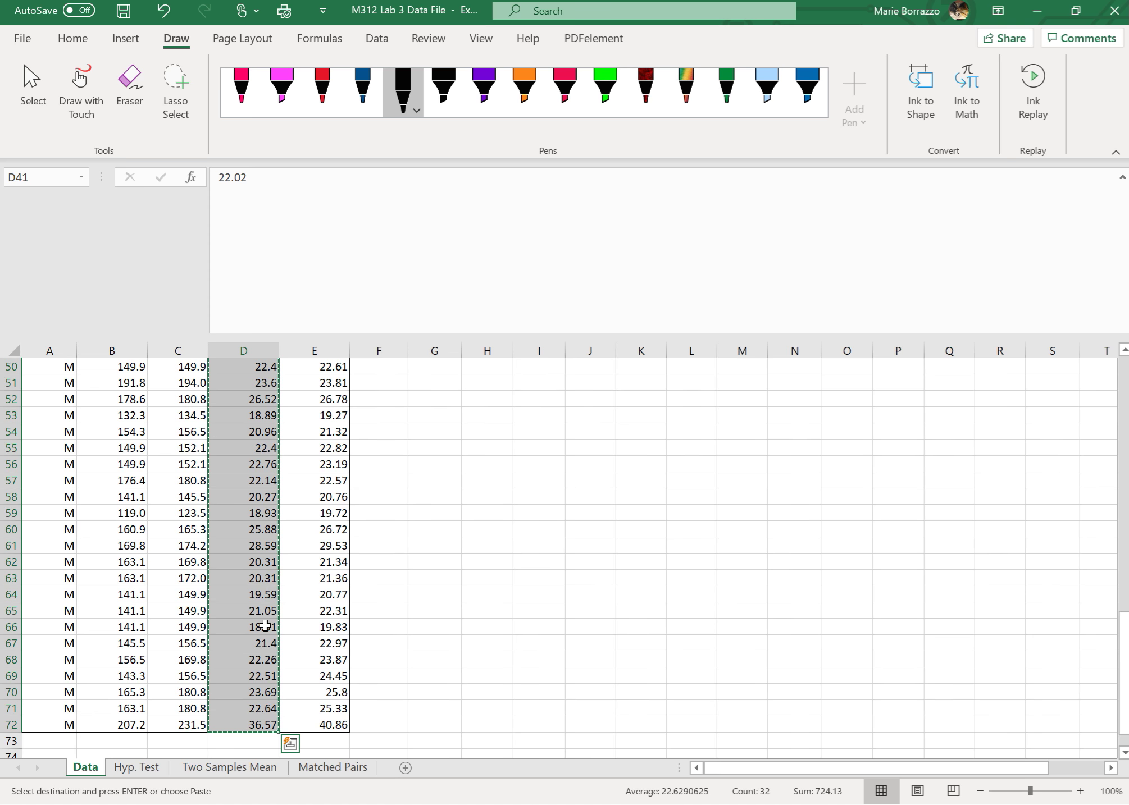
scroll(265, 625, "up", 16)
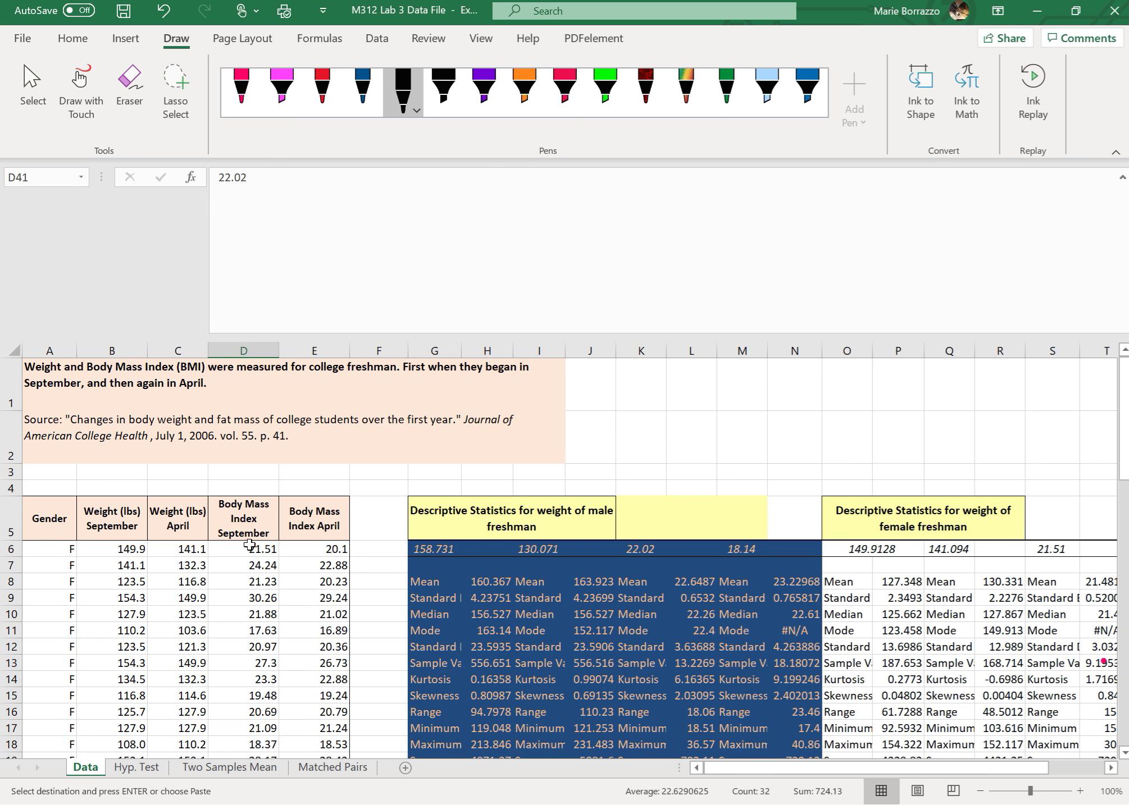
left_click_drag(247, 544, 249, 696)
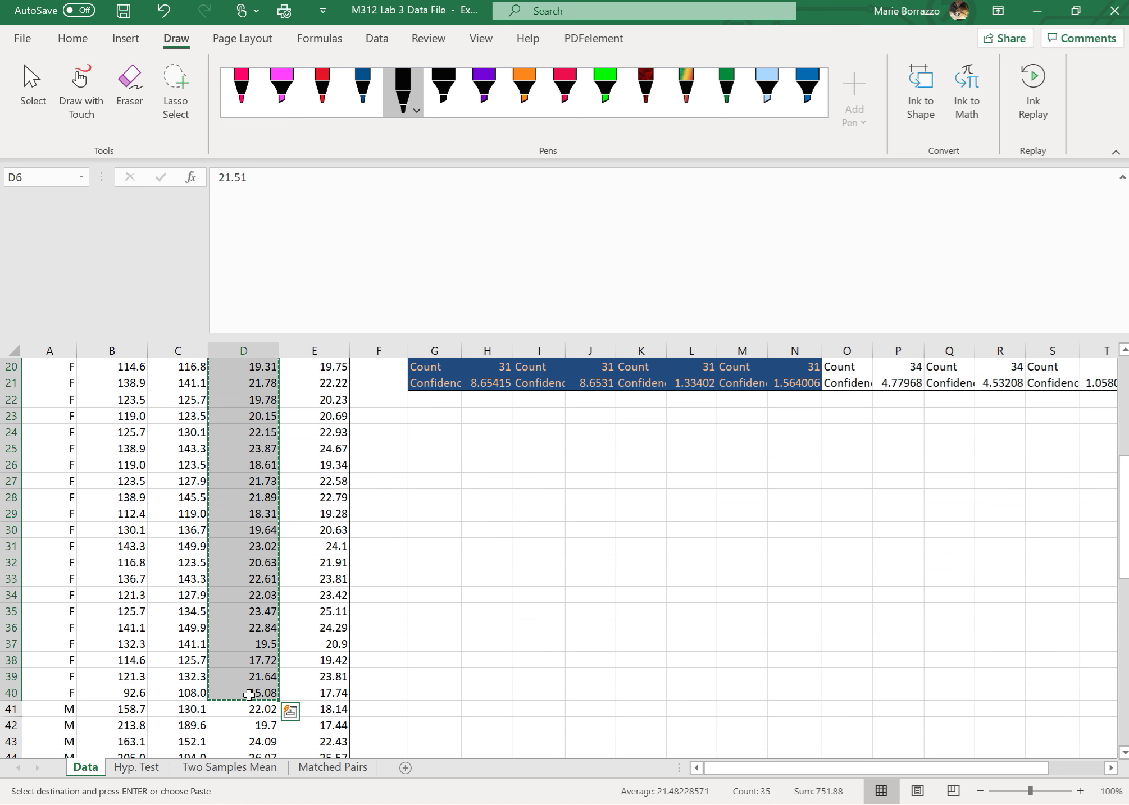
left_click(229, 768)
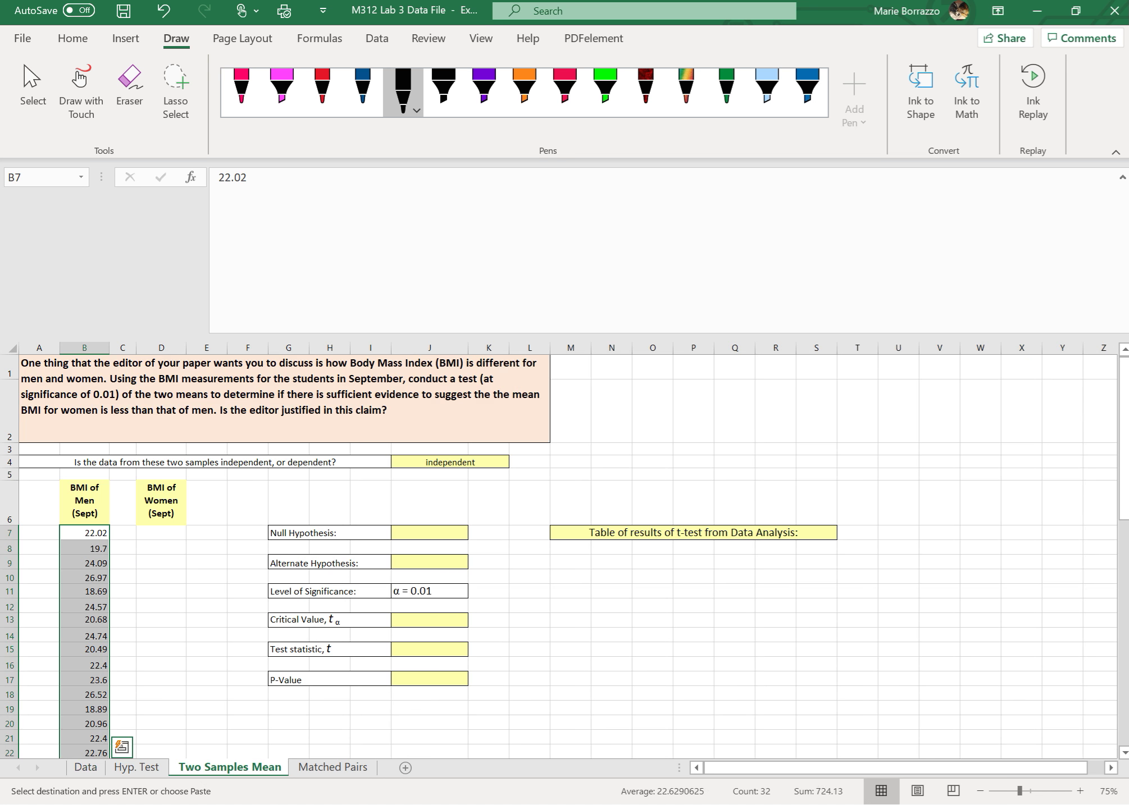
left_click(161, 533)
key("ctrl+v")
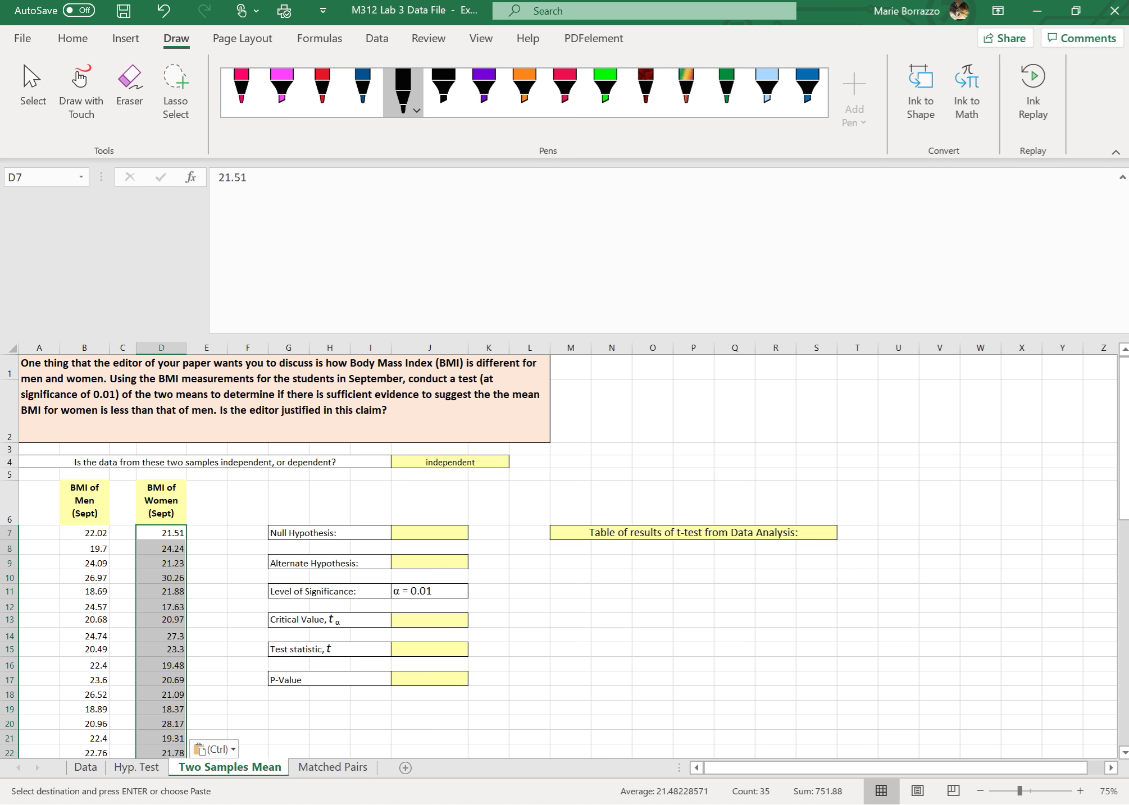
Label the men's BMI column U1 in A6 and the women's BMI column U2 in C6
scroll(558, 562, "down", 3)
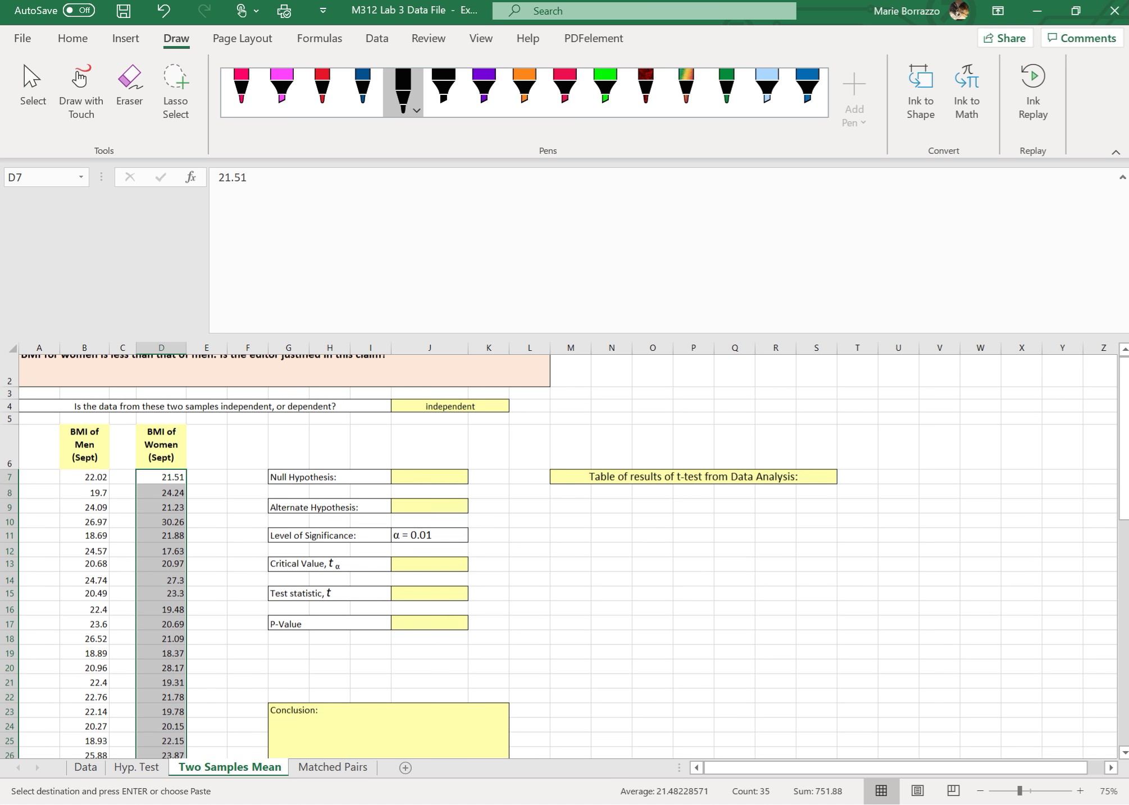
scroll(558, 562, "up", 3)
scroll(558, 561, "down", 1)
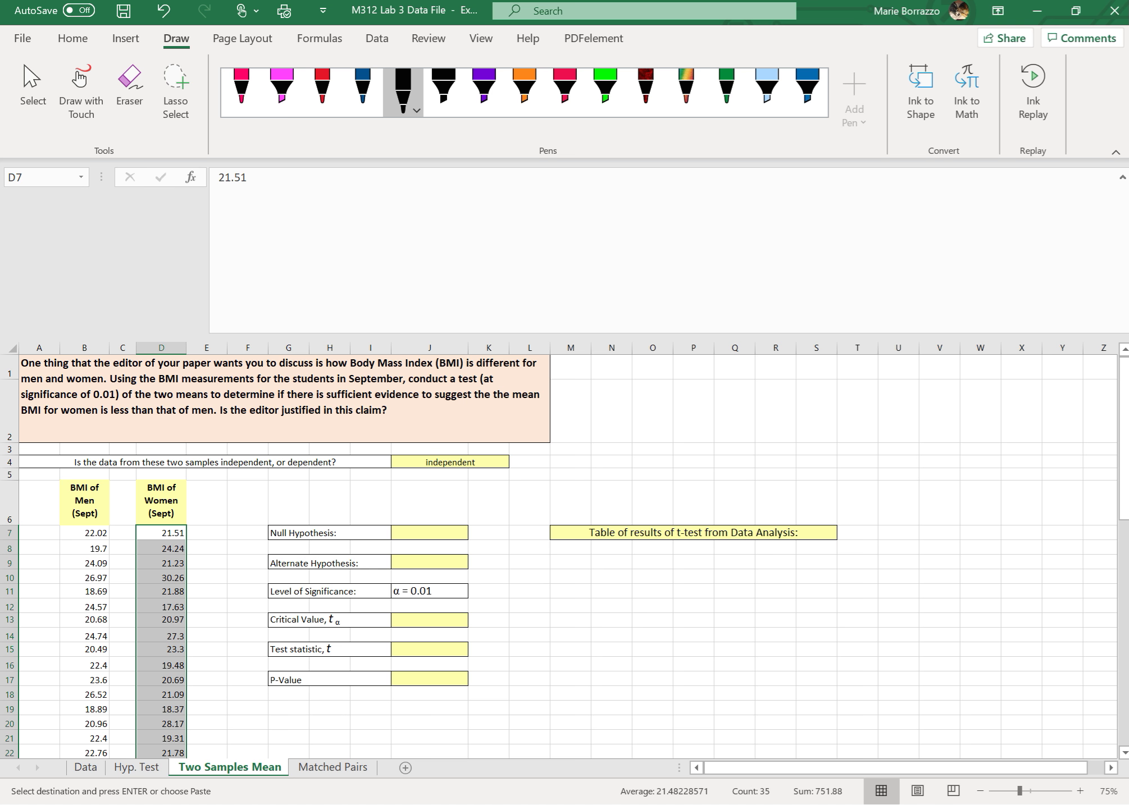
left_click(429, 533)
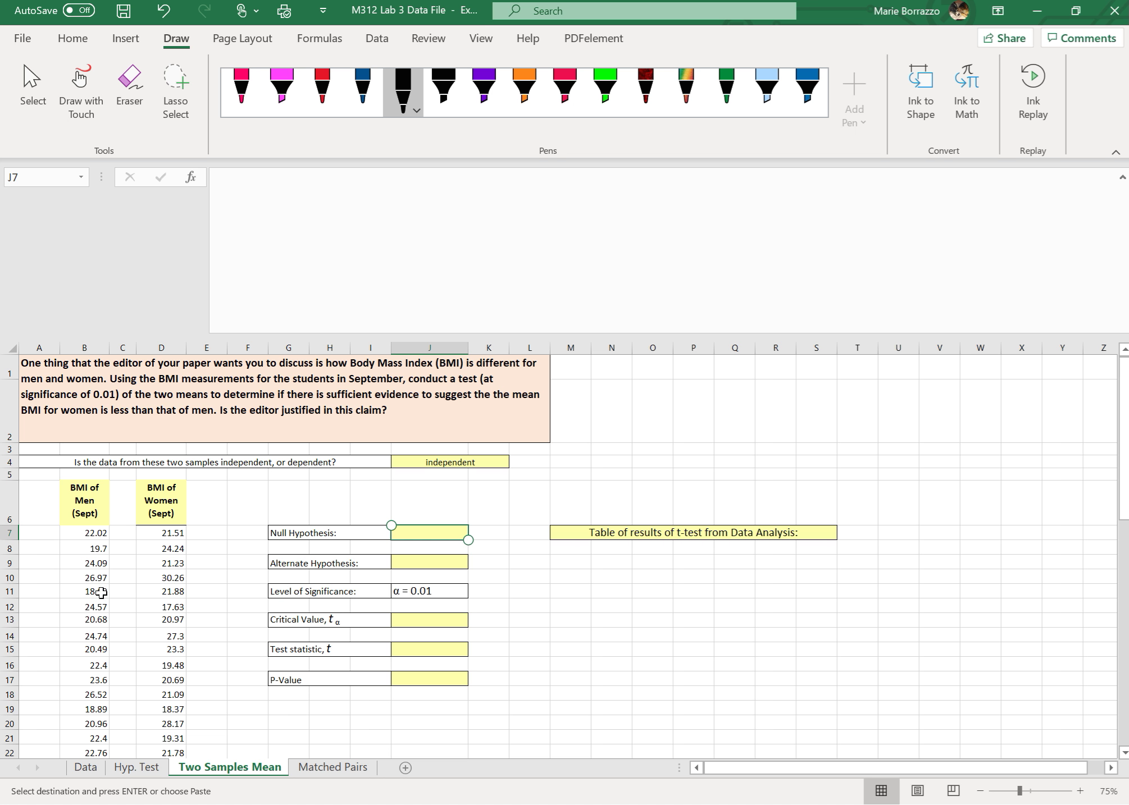
left_click(36, 507)
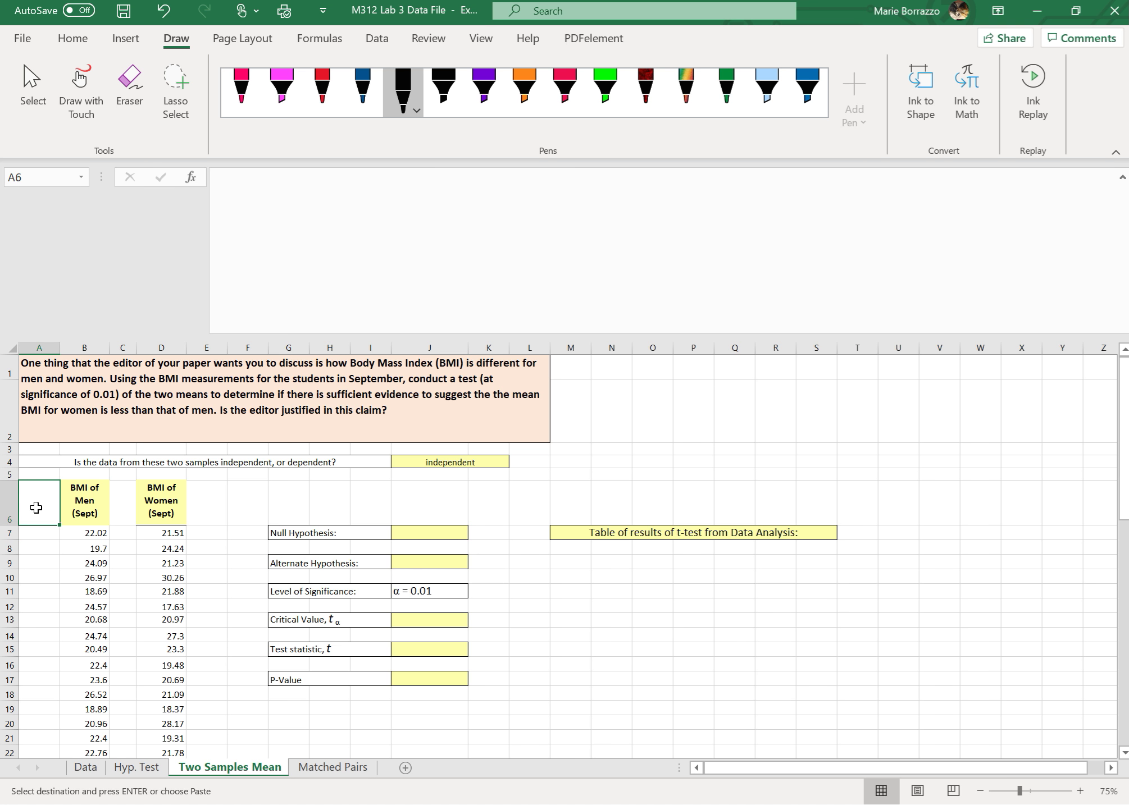
type("U1")
key("Tab")
key("Tab")
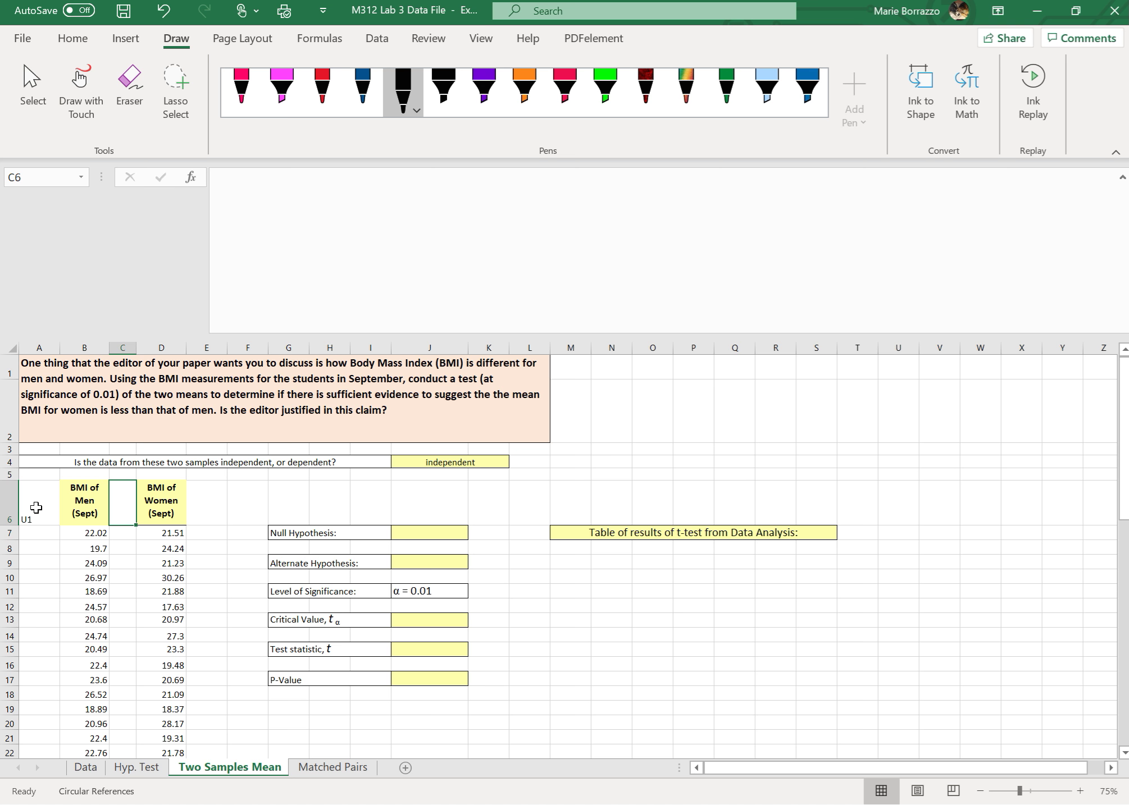
type("U2")
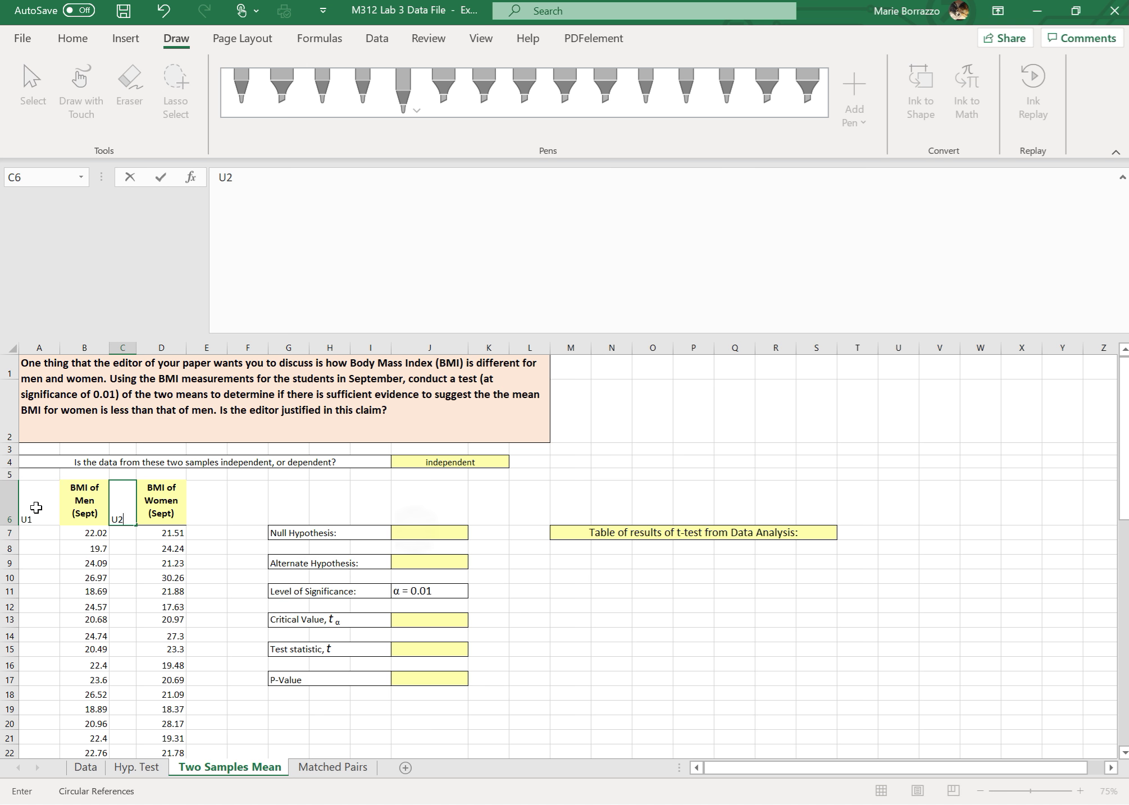
Enter the null hypothesis U1=U2 in J7 and the alternate hypothesis U1>U2 in J9
left_click(419, 533)
type("U1=U2")
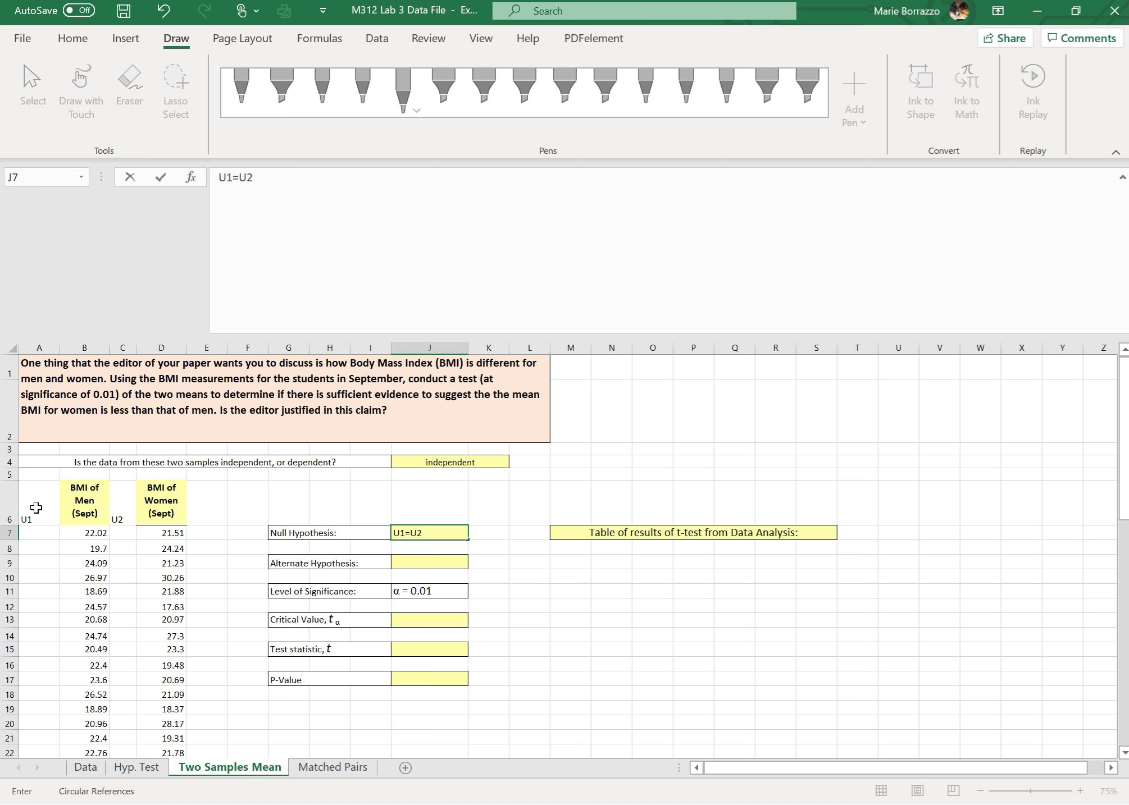
left_click(405, 560)
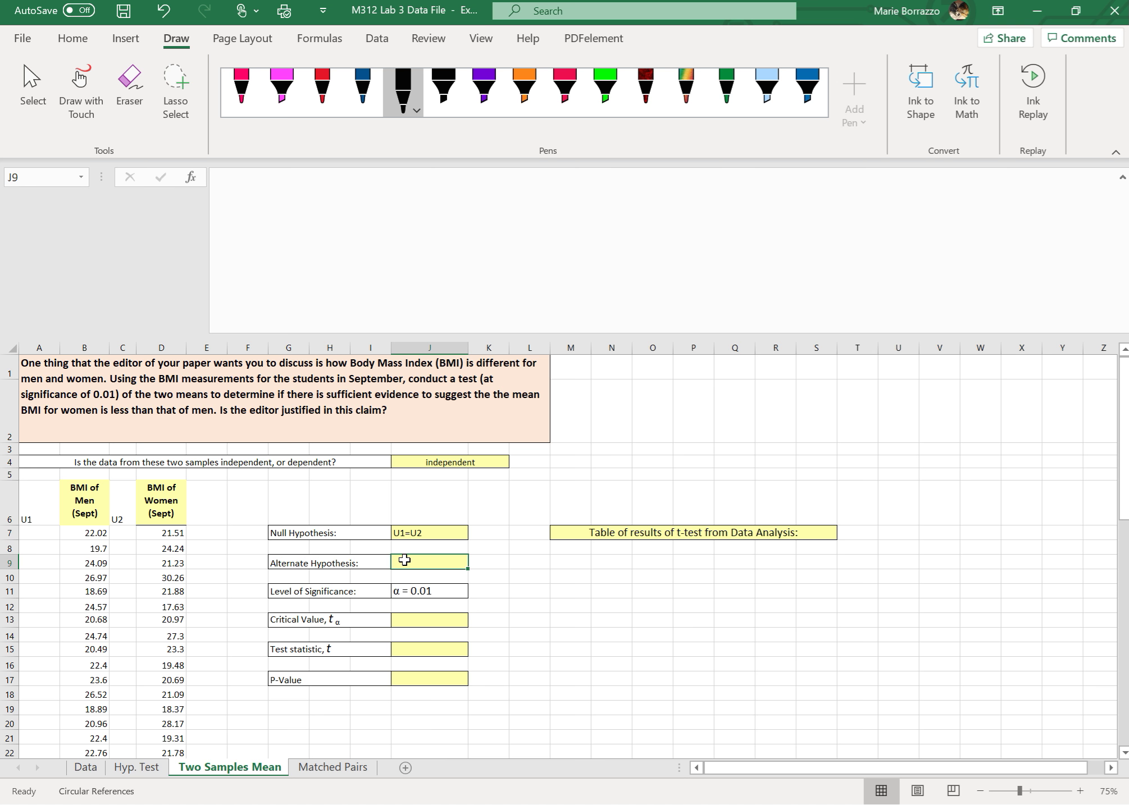
type("U1>")
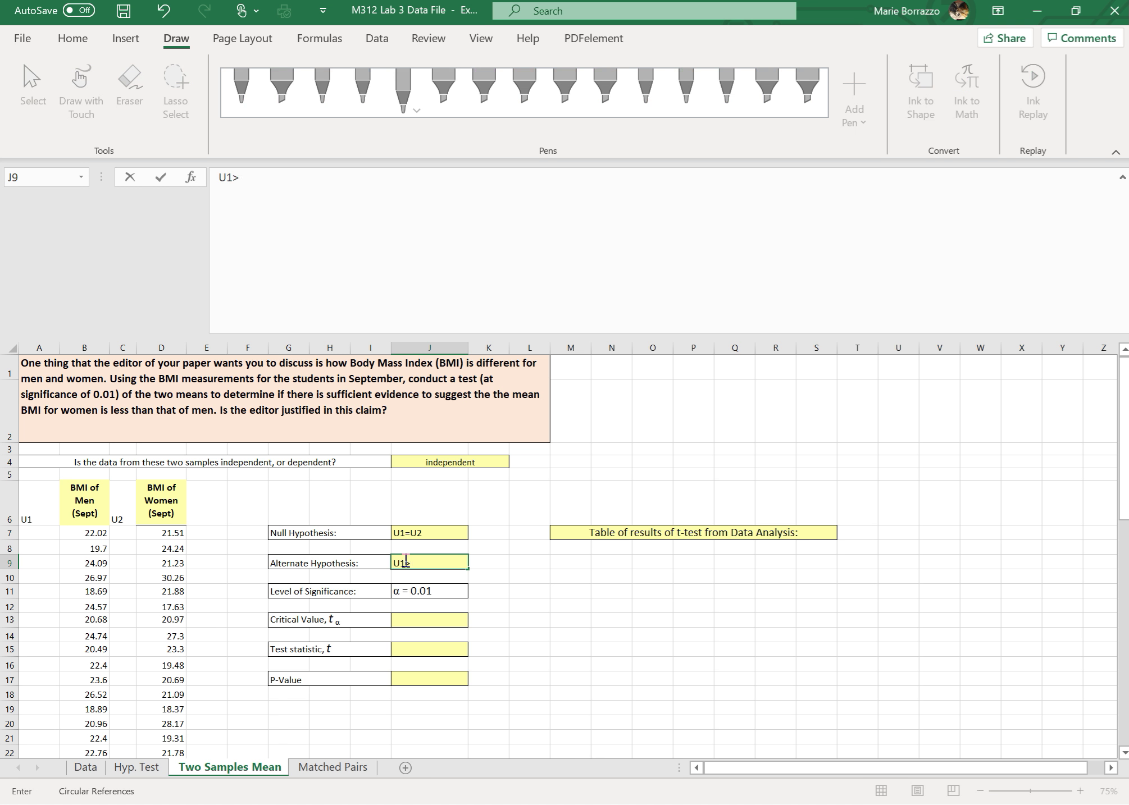
type("U2")
Switch to the TI-SmartView calculator and clear all values from list L1 in the statistics list editor
mouse_move(1126, 483)
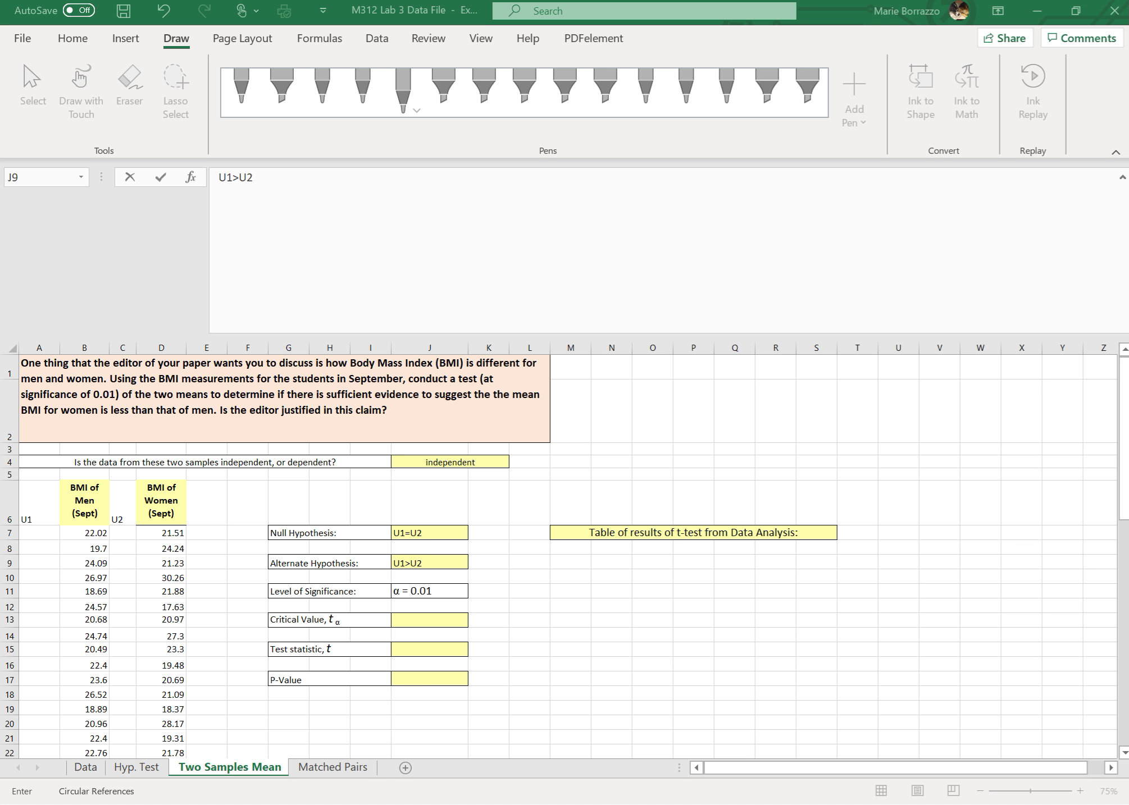
key("alt+Tab")
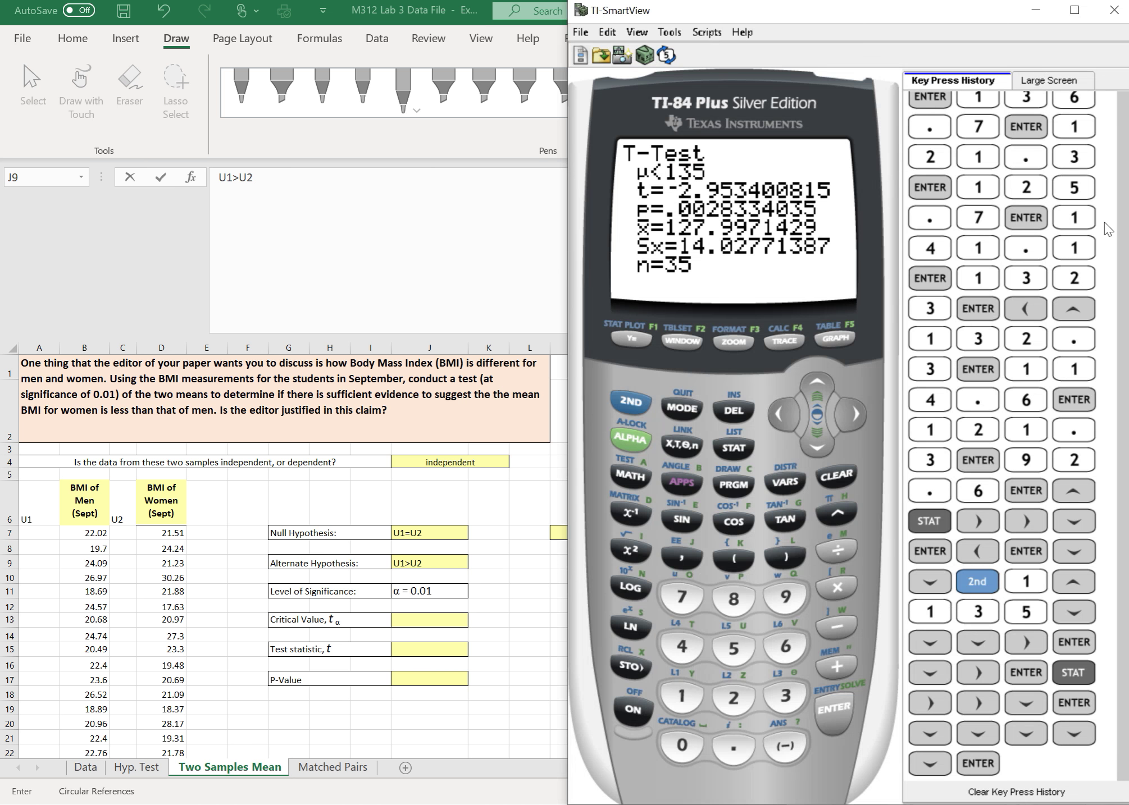
left_click(733, 448)
left_click(832, 479)
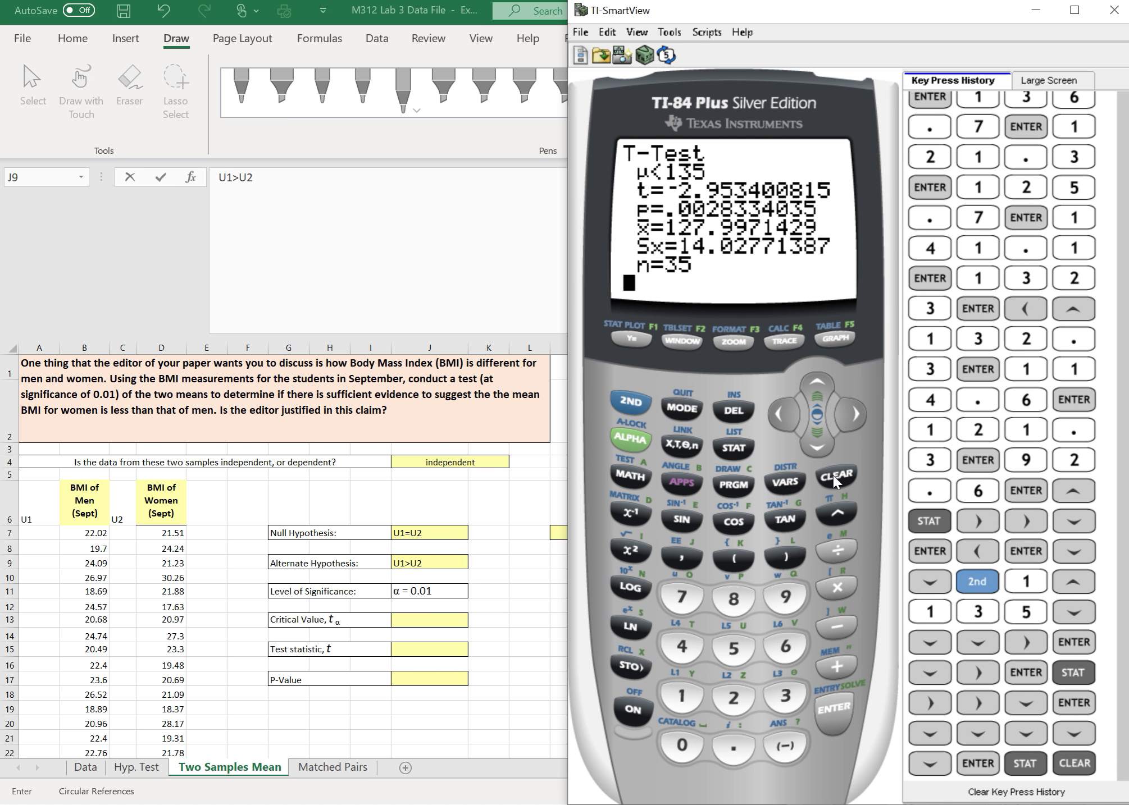
left_click(742, 446)
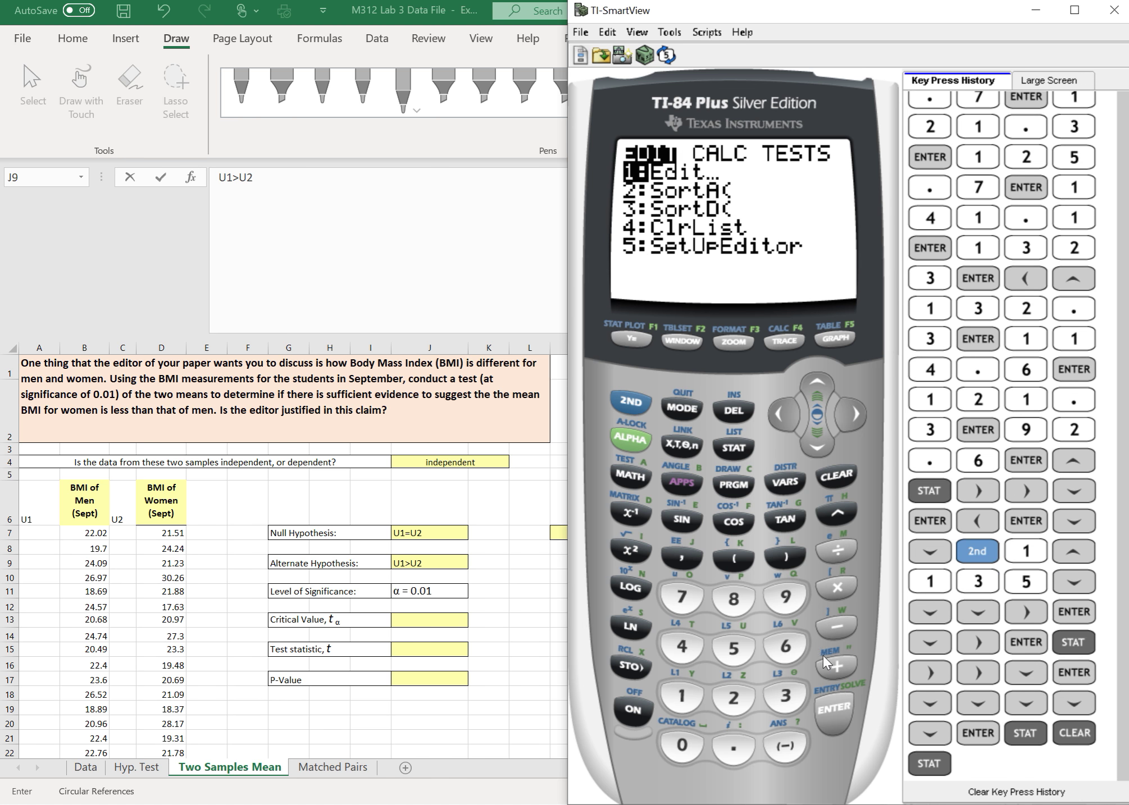
left_click(839, 712)
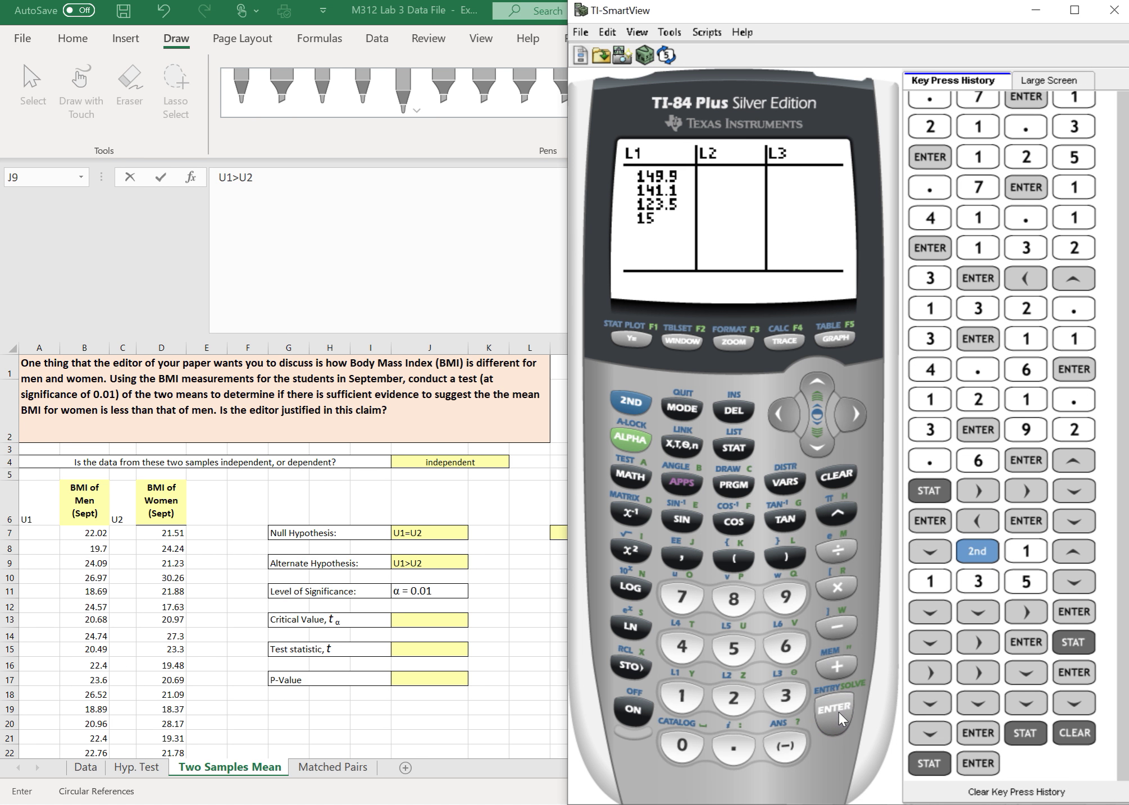
left_click(817, 378)
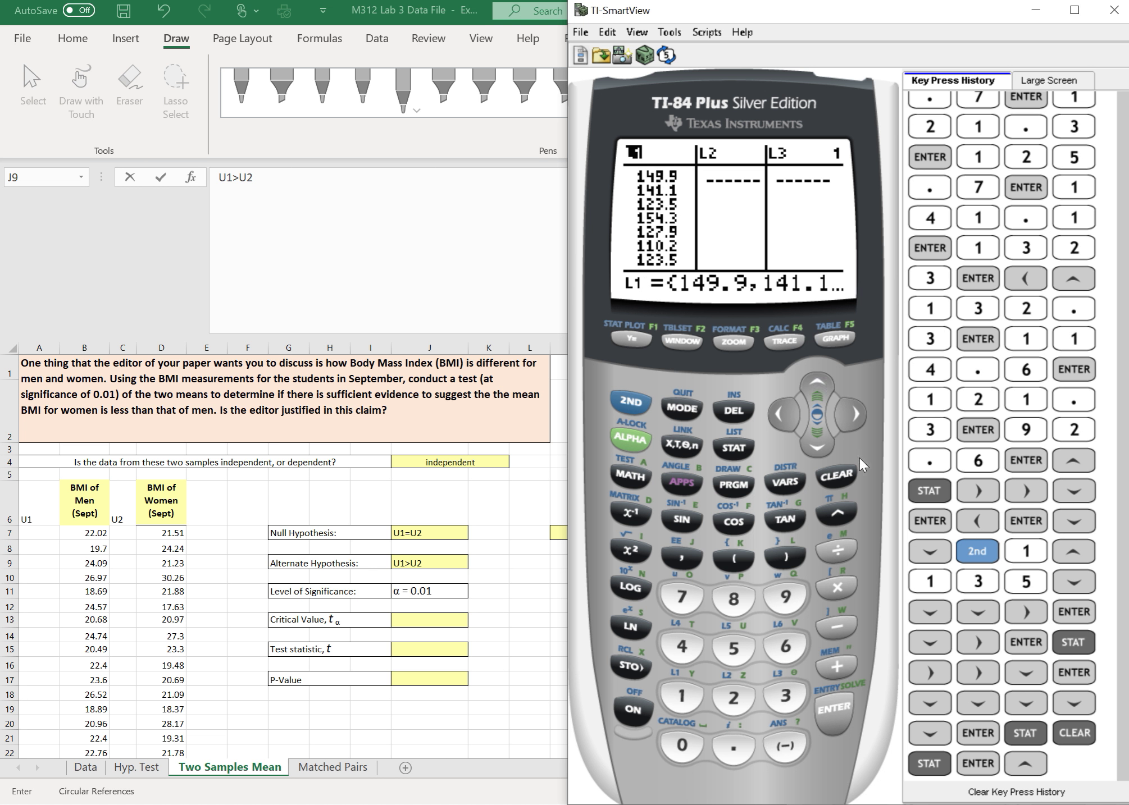
left_click(849, 473)
left_click(838, 709)
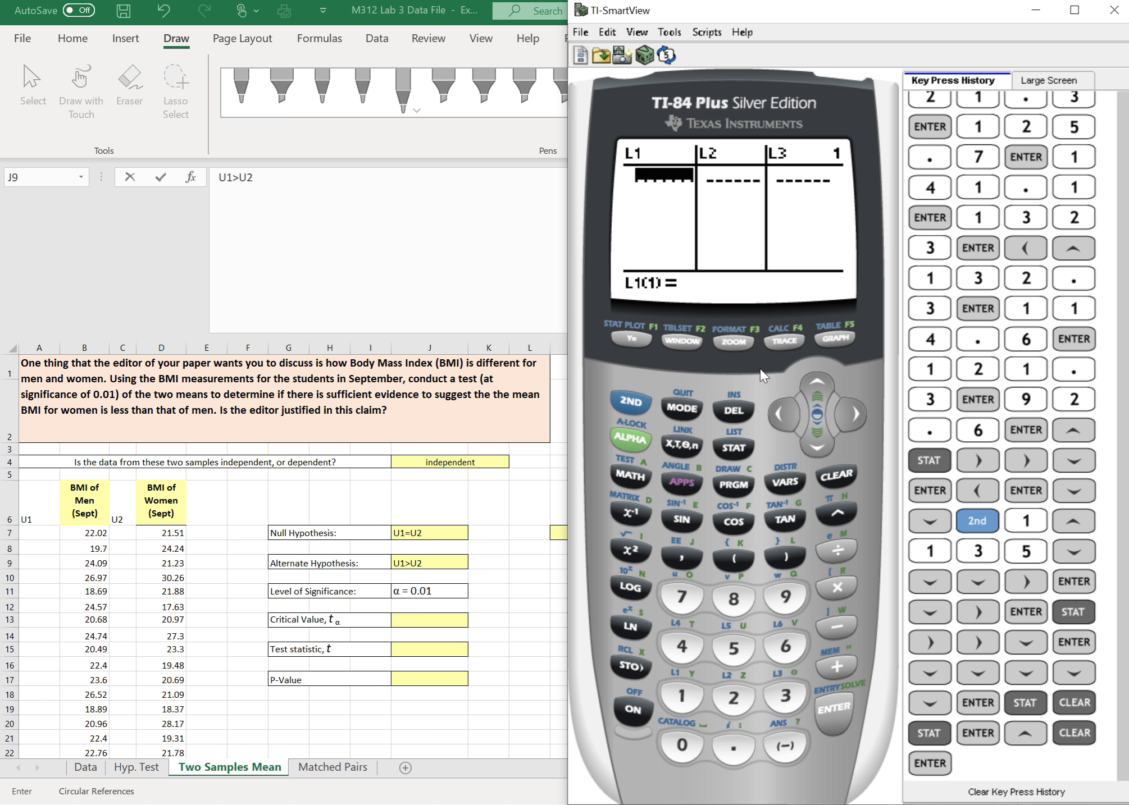
Return to Excel and look through the men's and women's BMI columns on the Two Samples Mean sheet
key("alt+Tab")
scroll(760, 367, "down", 2)
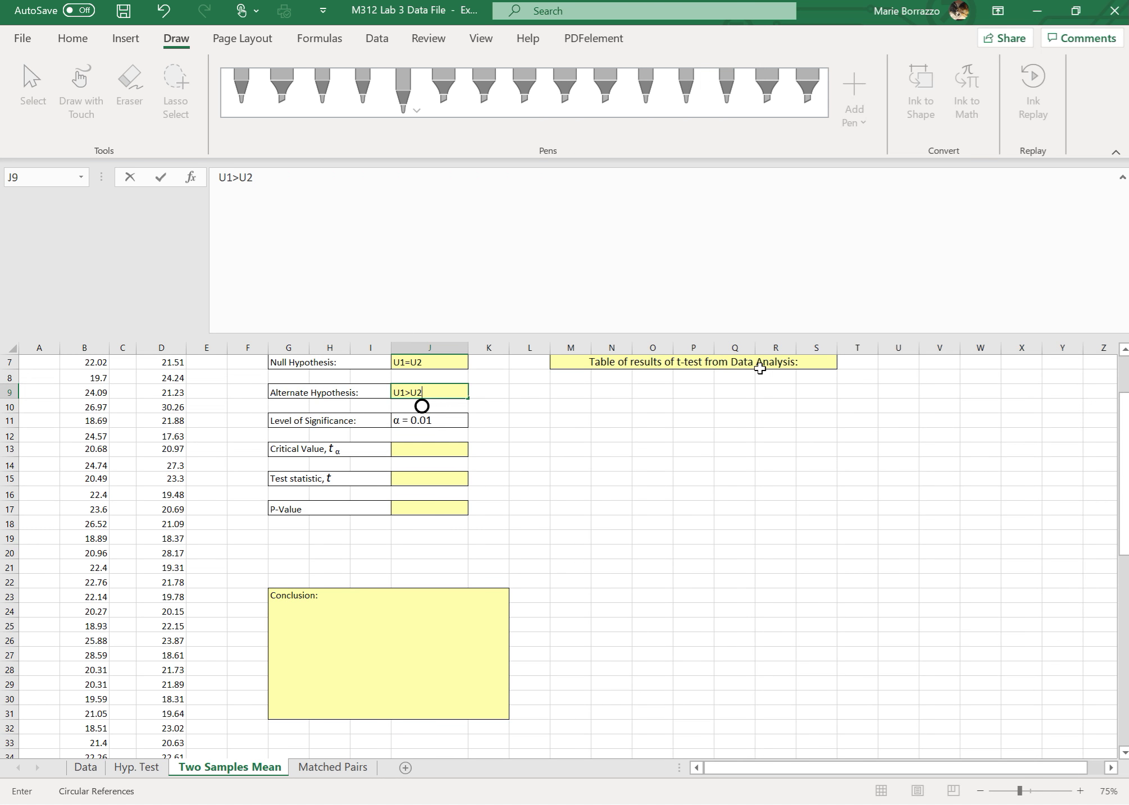
left_click(39, 378)
scroll(759, 368, "down", 2)
scroll(760, 368, "down", 3)
scroll(759, 368, "up", 4)
scroll(760, 368, "up", 3)
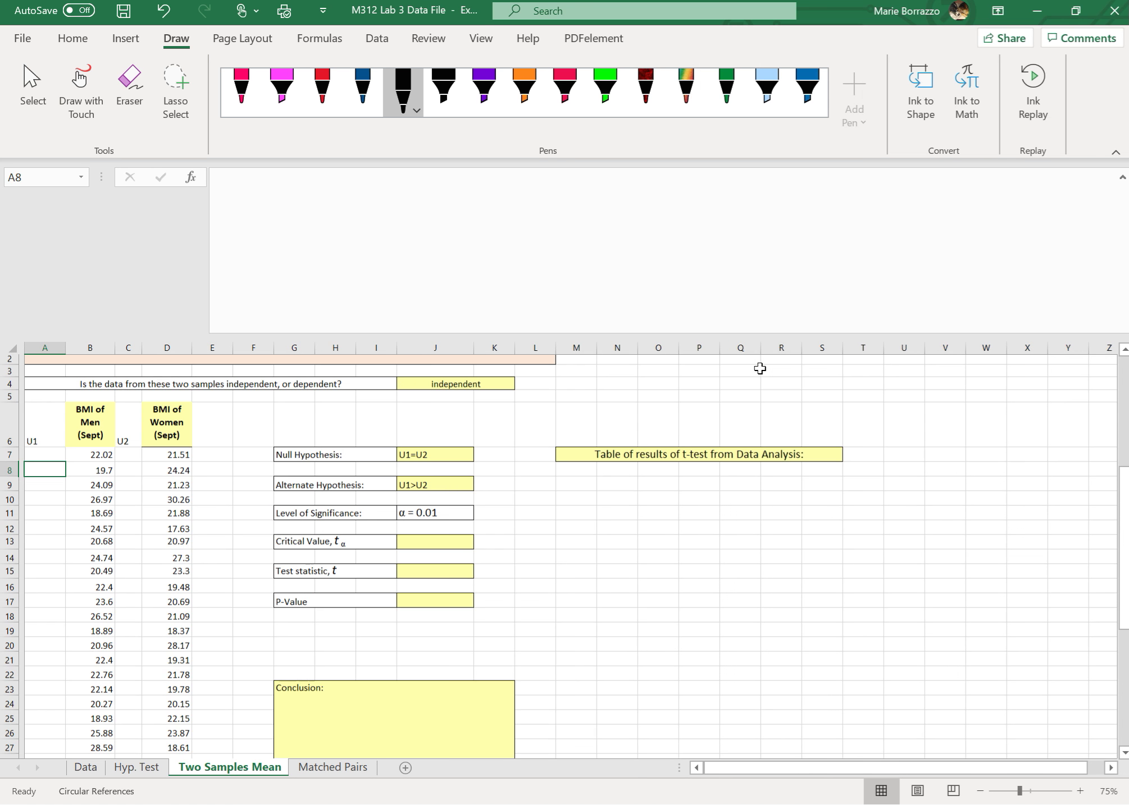
scroll(760, 368, "down", 2)
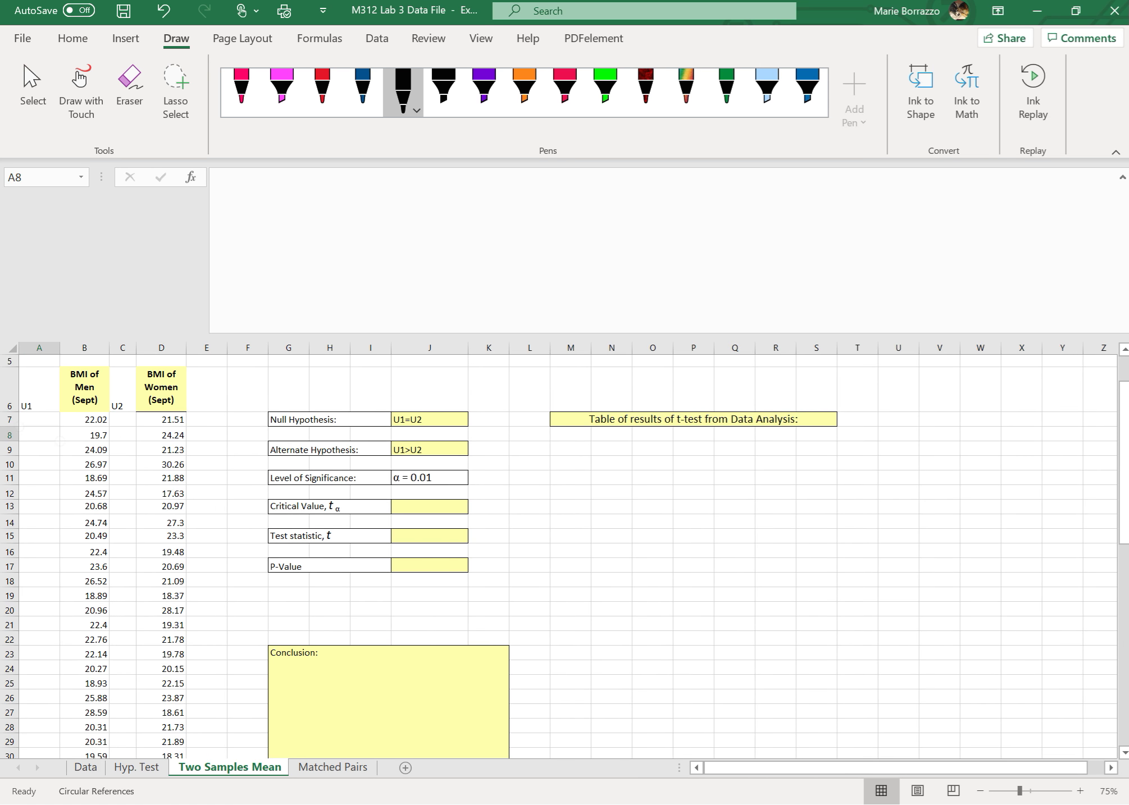
Look through the September BMI column on the Data sheet and select the men's values in D41:D72
left_click(85, 767)
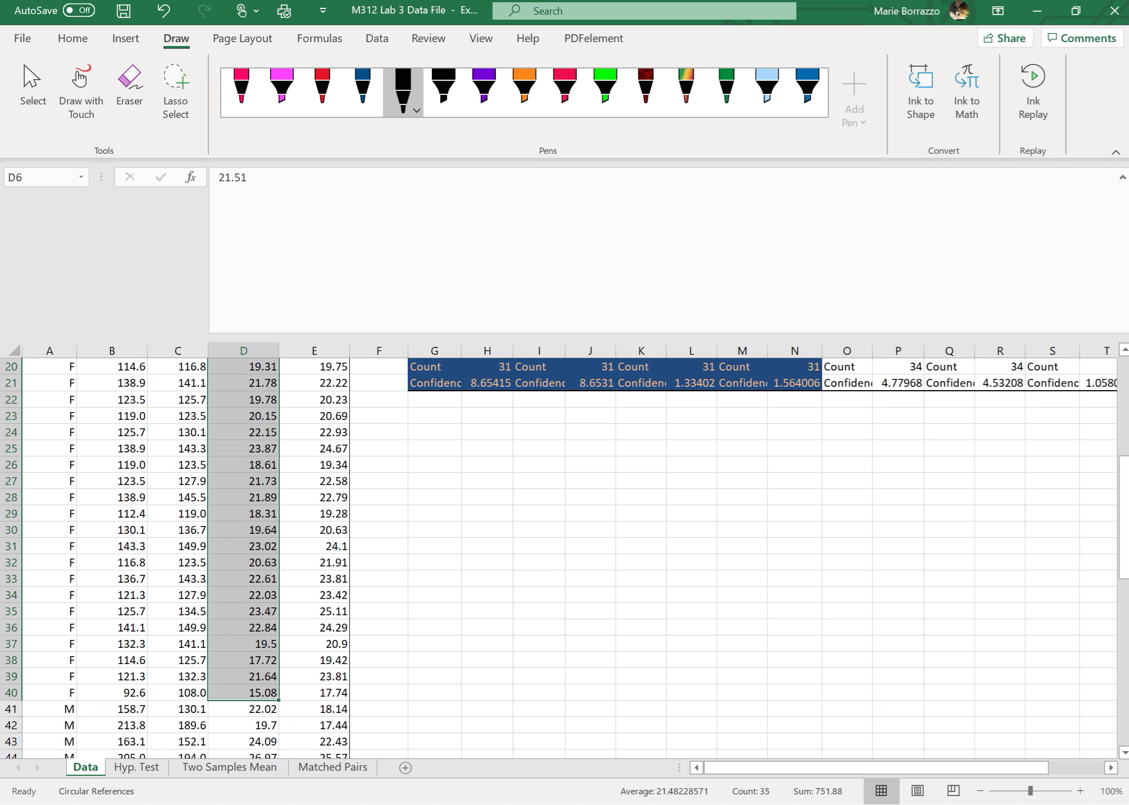
key("Up")
key("ctrl+Home")
key("Down")
left_click(243, 549)
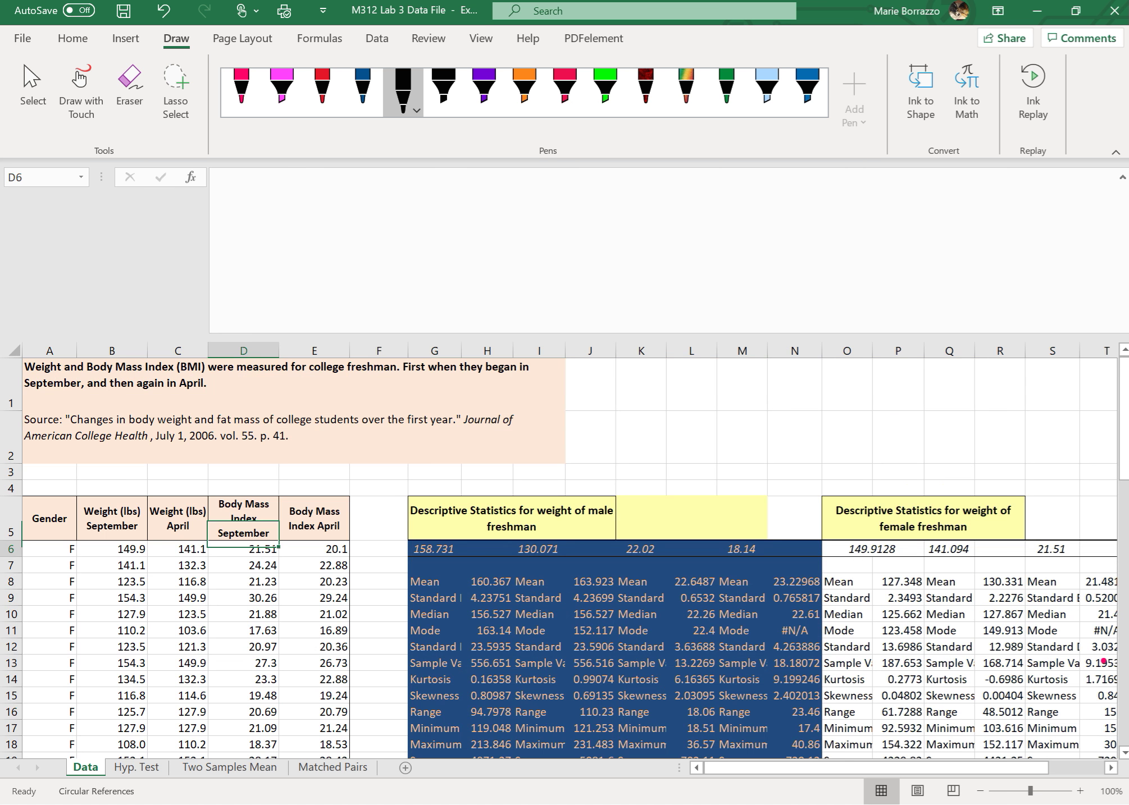
key("Down")
key("Down")
key("Down")
key("Down")
key("Down")
key("Down")
key("Down")
key("Down")
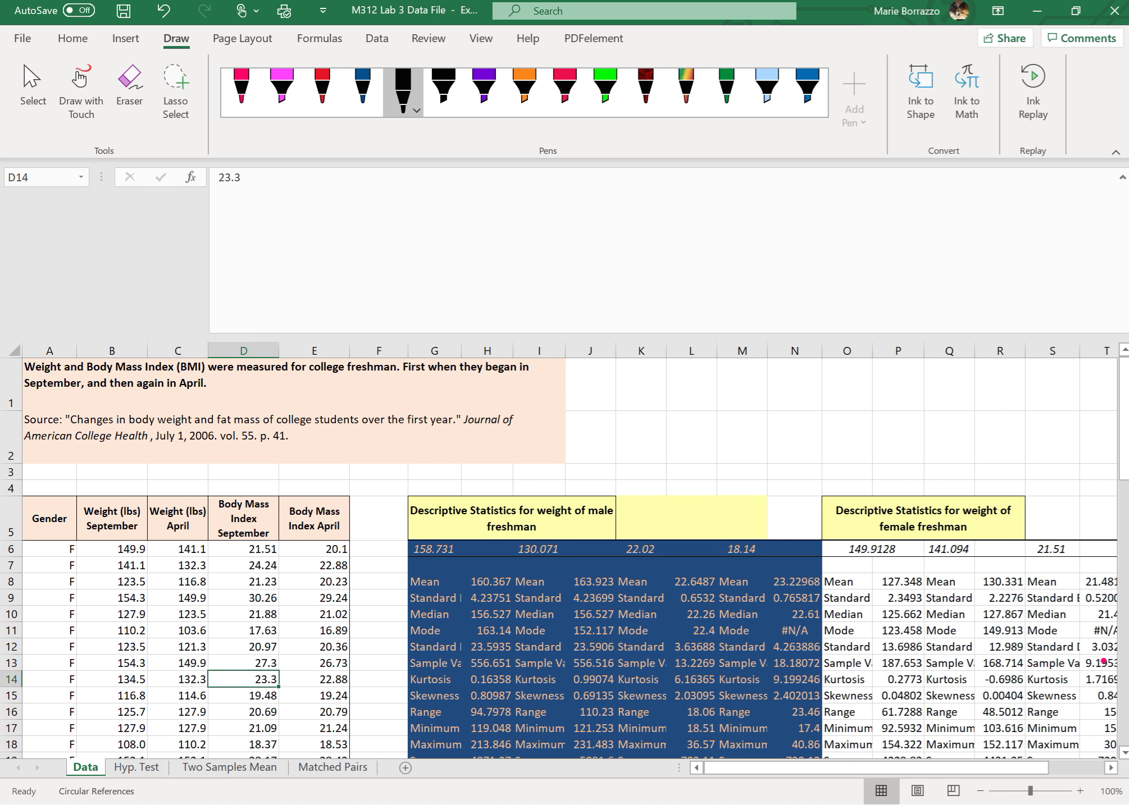
key("Down")
key("Down")
key("Down")
key("Down")
key("Down")
key("Down")
key("Down")
key("Down")
key("Down")
key("Down")
key("Down")
key("Down")
key("Down")
key("Down")
key("Down")
key("Down")
key("Down")
key("Down")
key("Down")
key("Down")
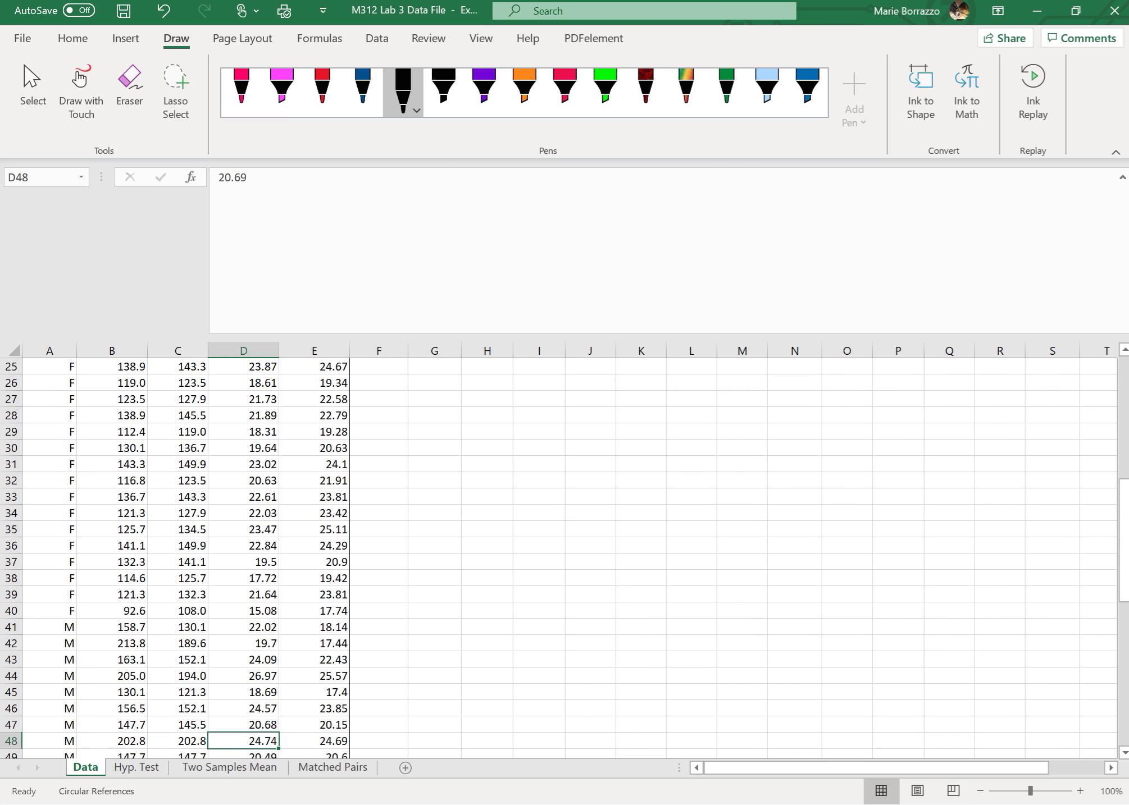
key("Down")
key("Down")
key("Down")
key("Down")
key("Down")
key("Down")
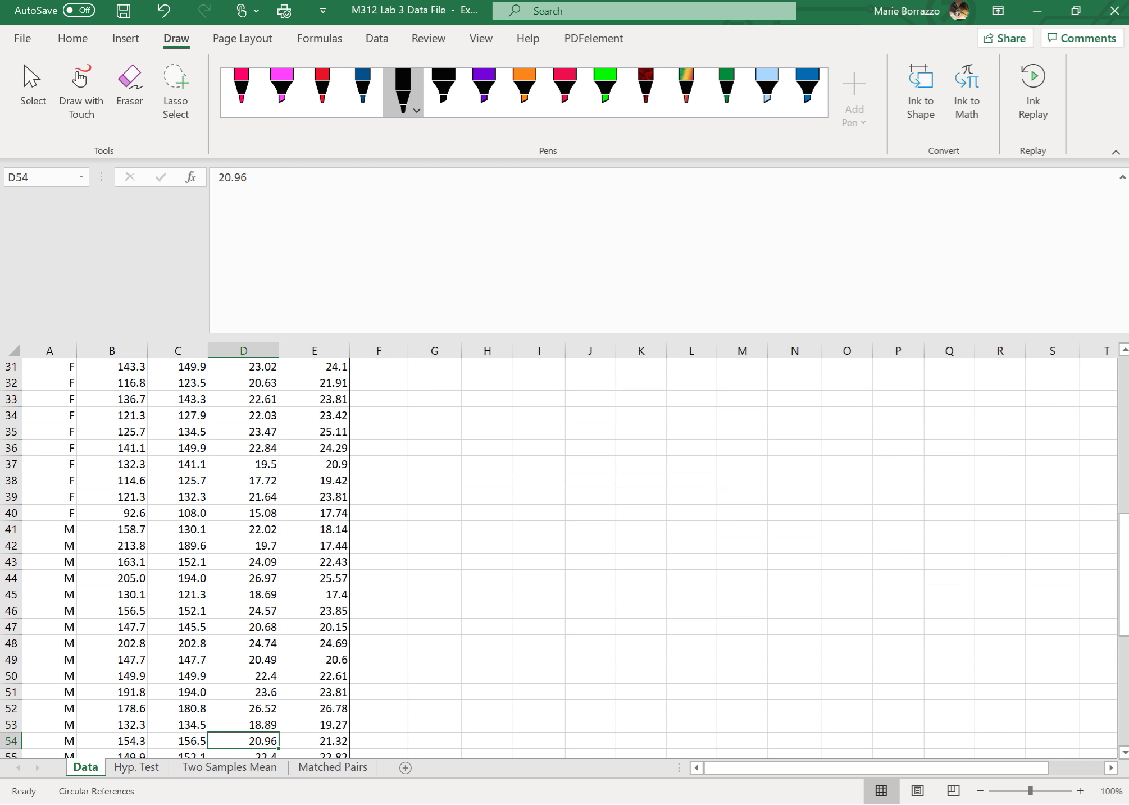
left_click_drag(264, 531, 252, 726)
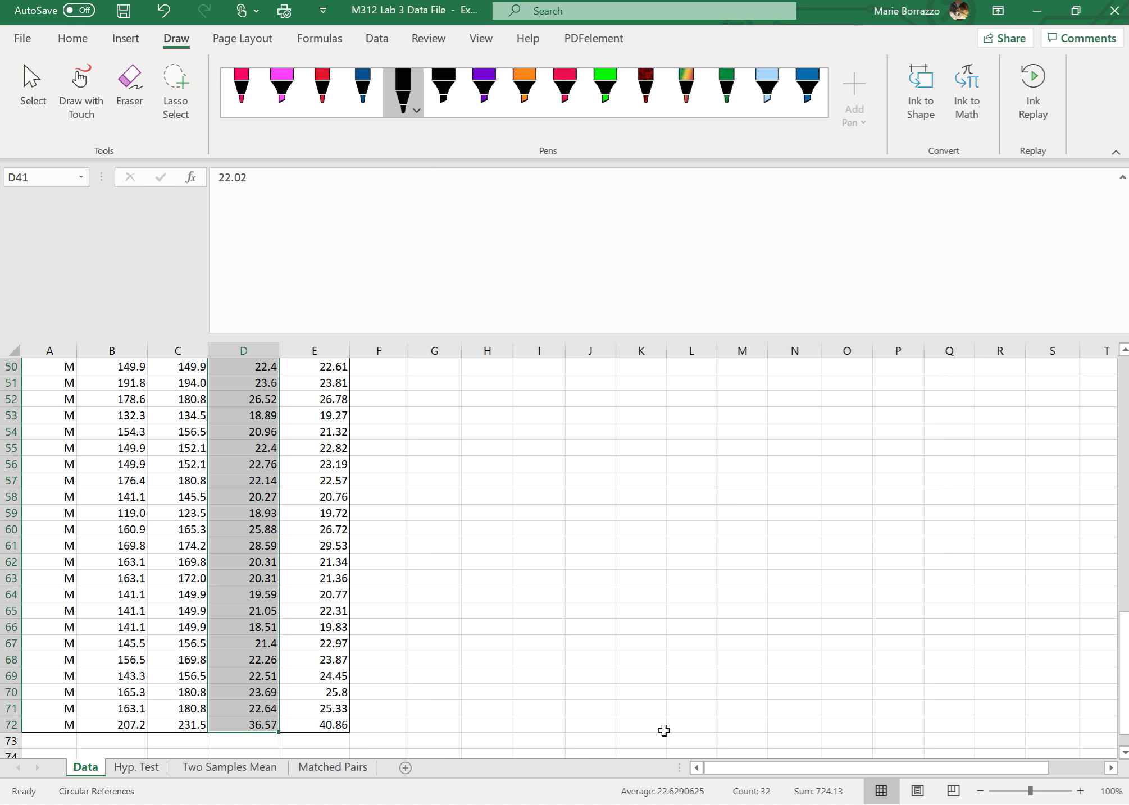
Copy the women's September BMI values in D6:D40 of the Data sheet
scroll(664, 731, "up", 7)
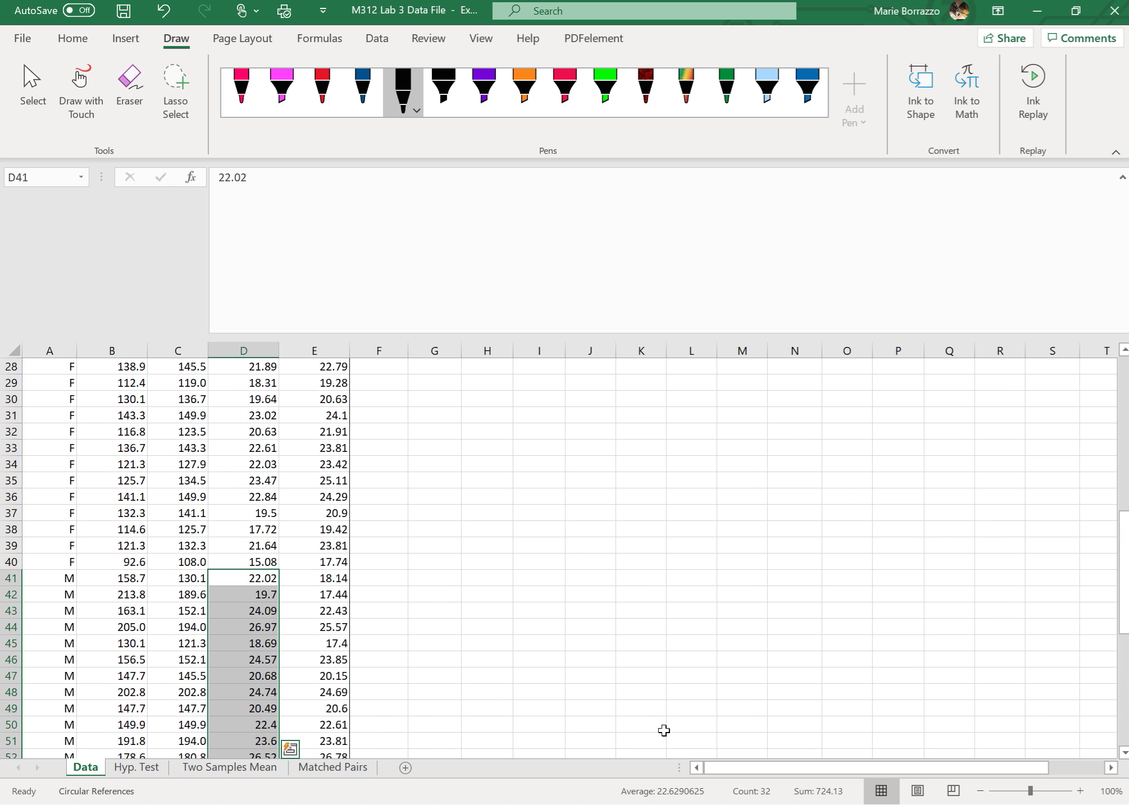
left_click(246, 561)
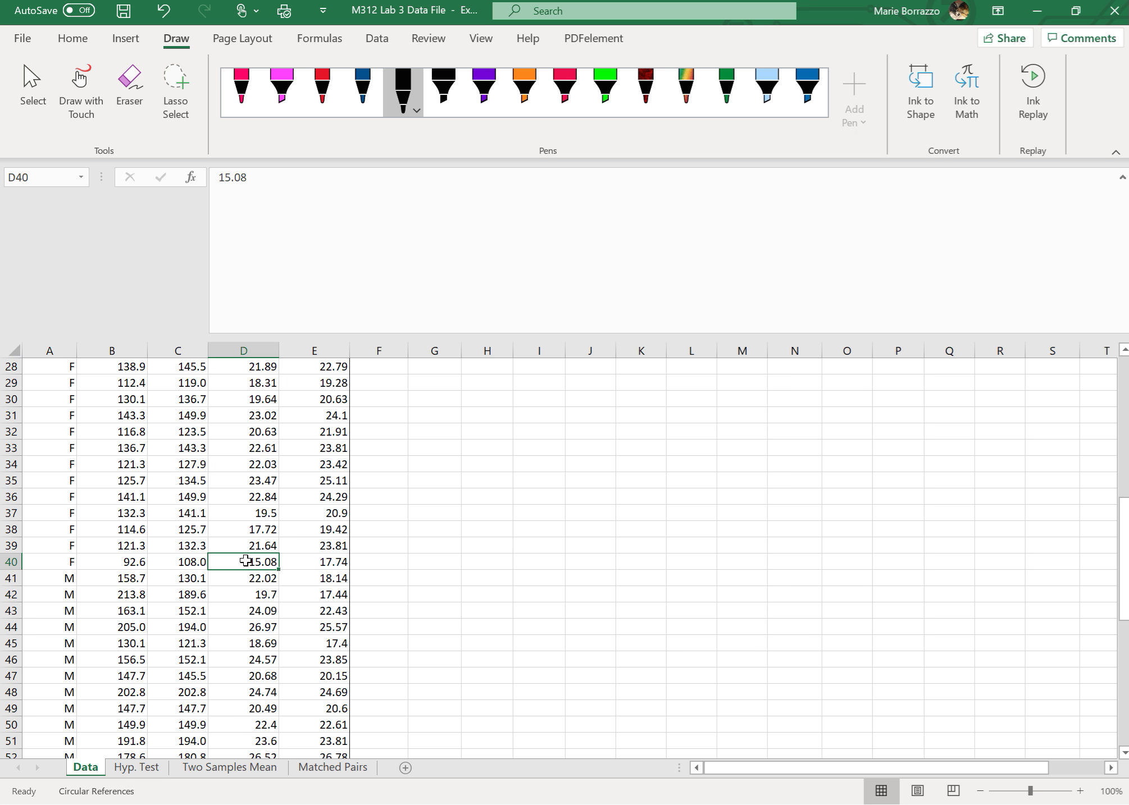
left_click_drag(246, 560, 246, 412)
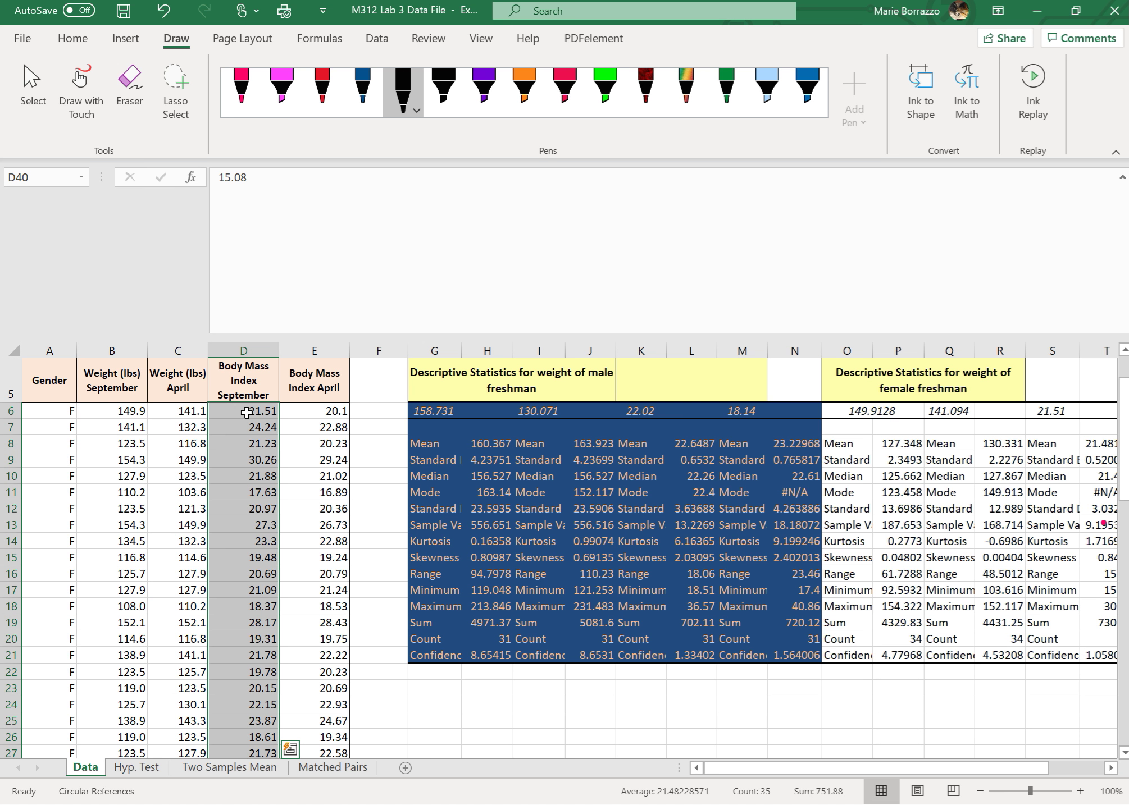
key("ctrl+c")
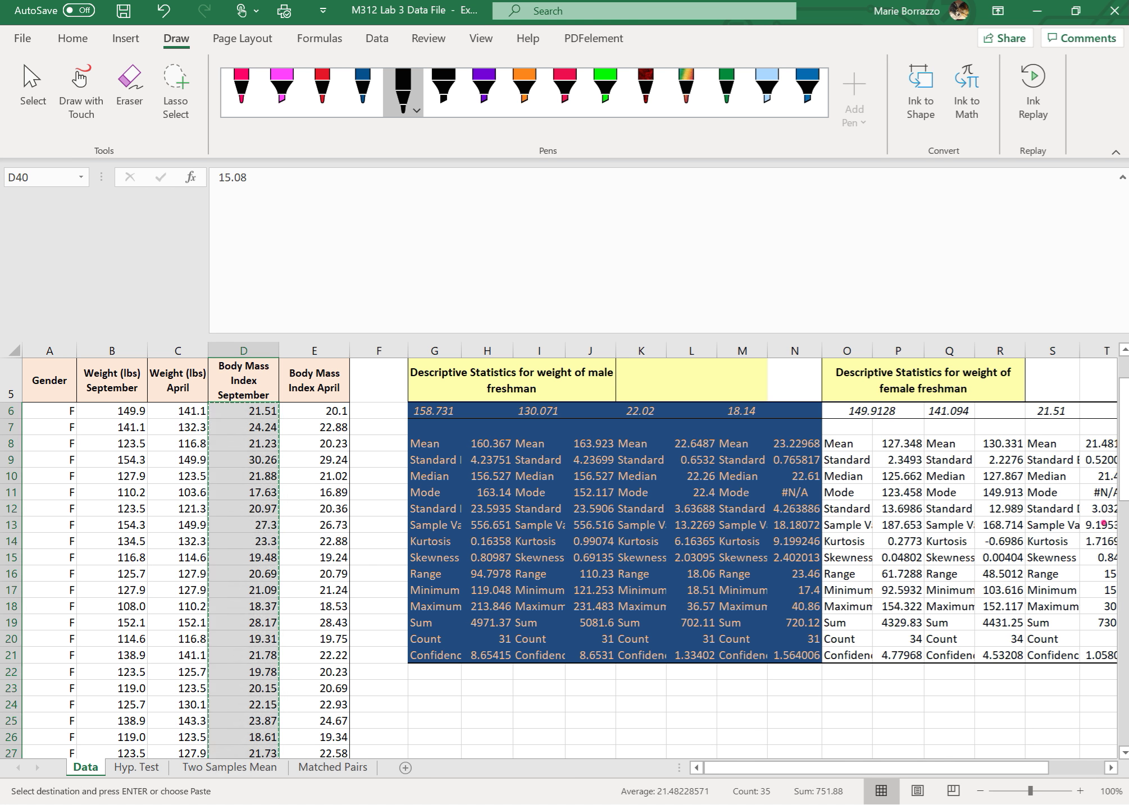
Go back to the Two Samples Mean sheet and check the women's and men's BMI columns through their last rows
key("ctrl+Page_Down")
key("ctrl+Page_Down")
left_click(162, 435)
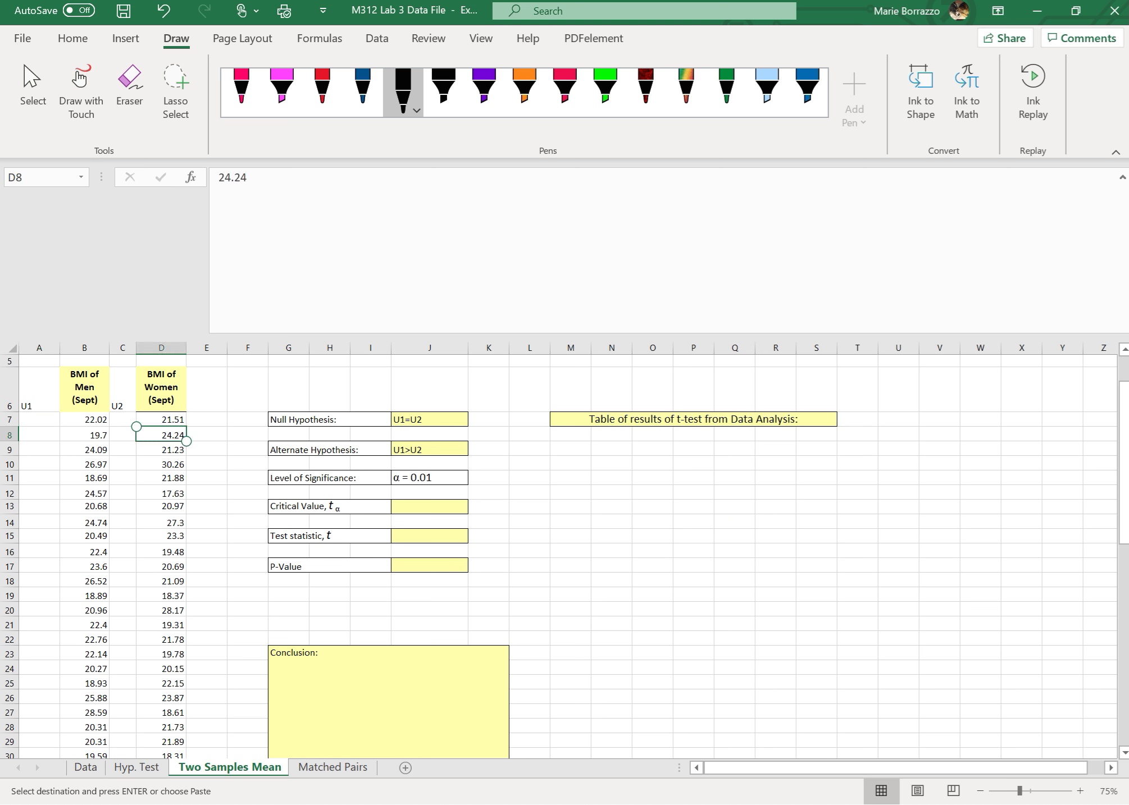
left_click(162, 419)
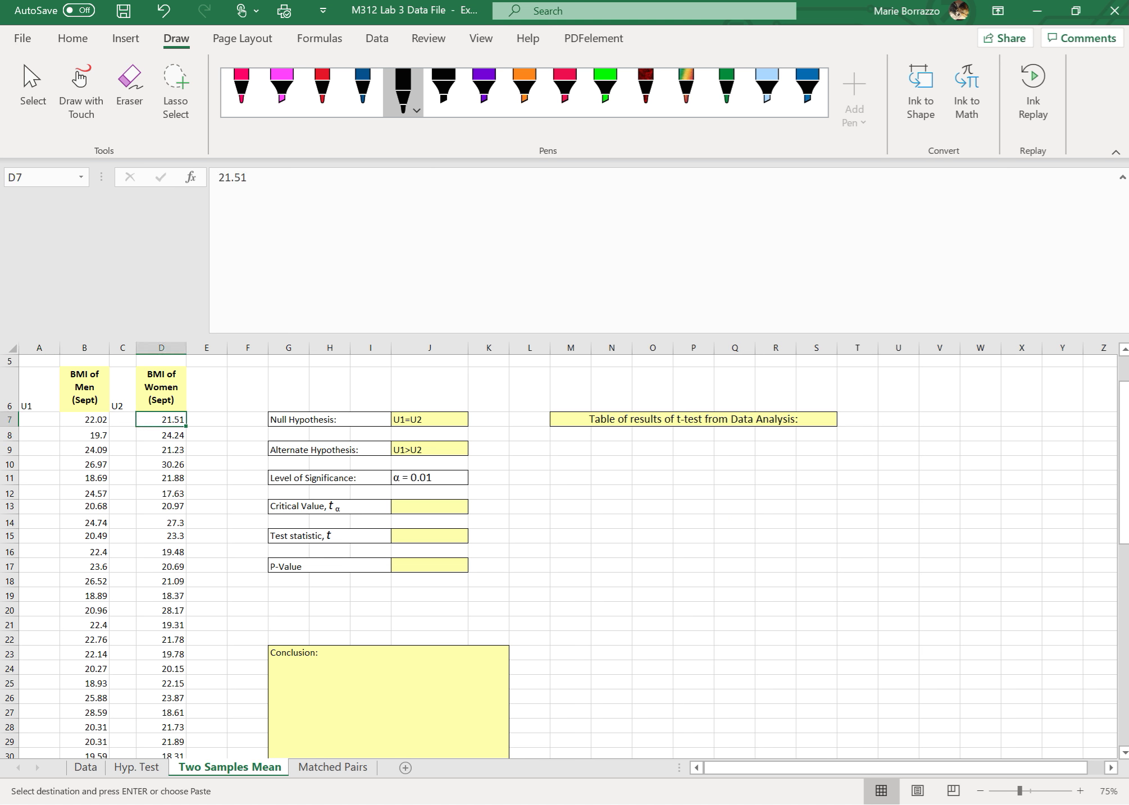
key("Down")
key("Down")
key("Down")
key("Down")
key("Down")
key("Down")
key("Down")
key("Down")
key("Down")
key("Down")
key("Down")
key("Down")
key("Down")
key("Down")
key("Down")
key("Down")
key("Down")
key("Down")
key("Down")
key("Down")
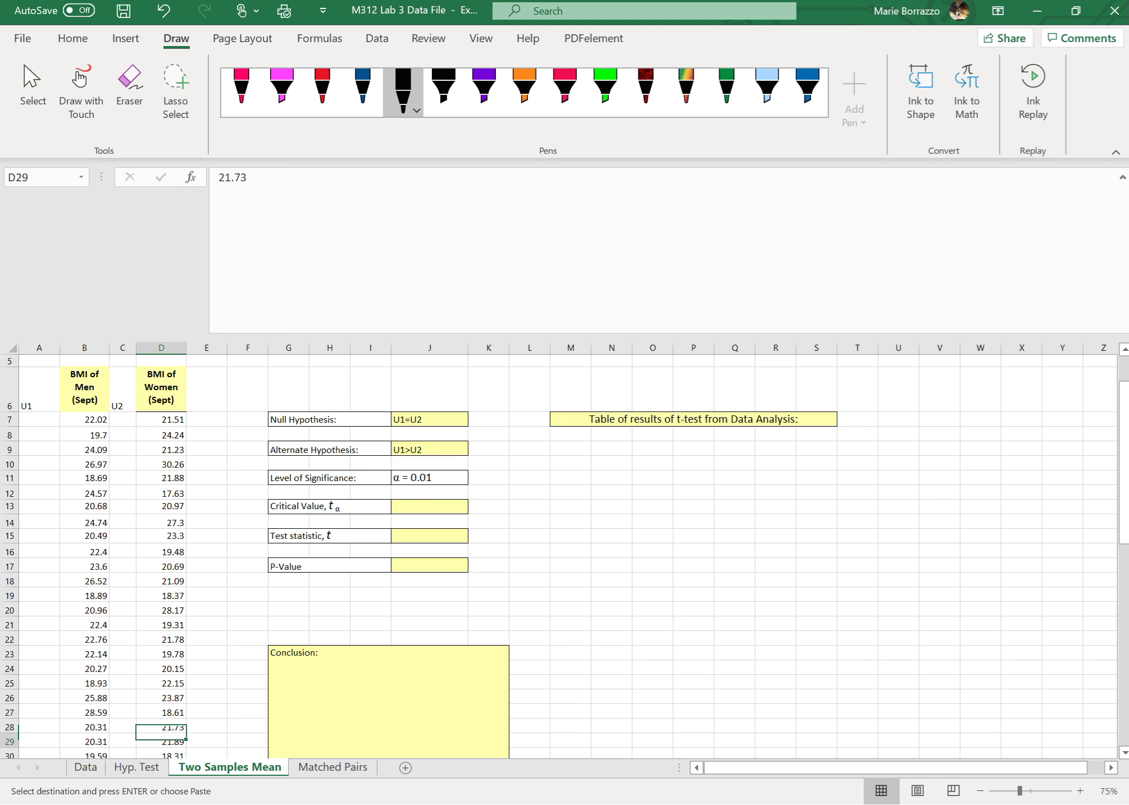
scroll(562, 556, "down", 6)
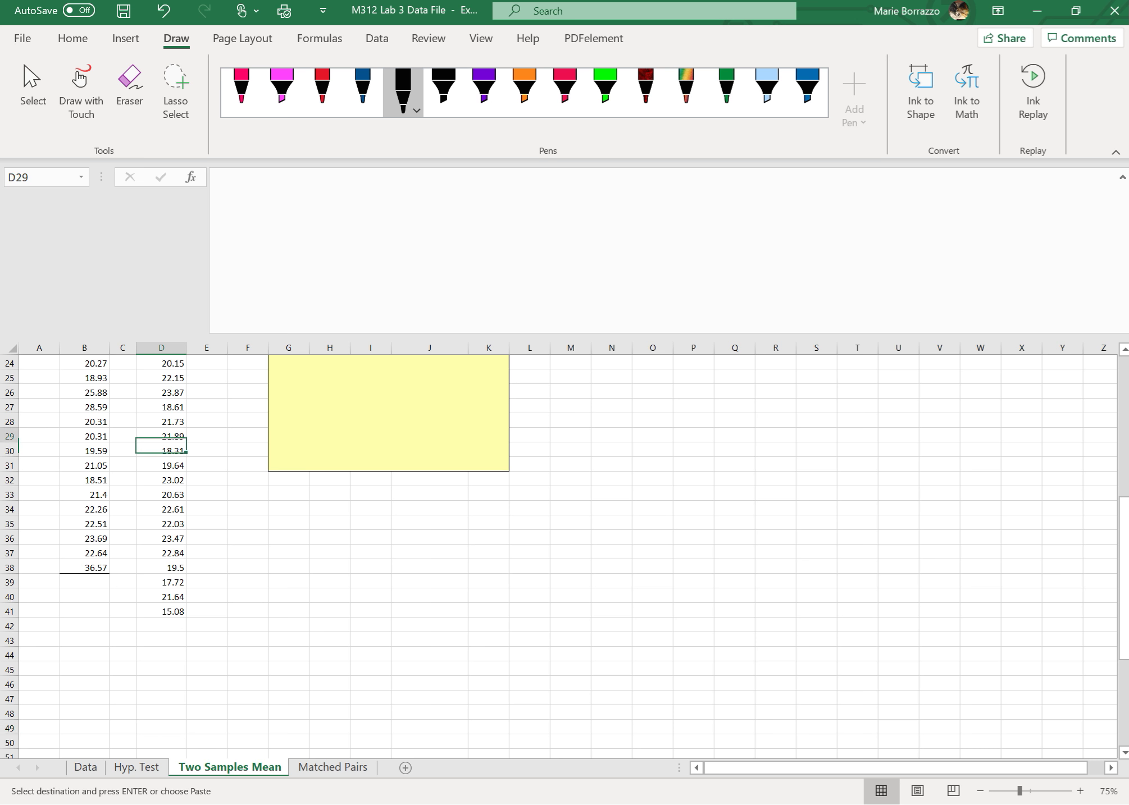
key("Up")
key("Up")
key("Up")
key("Up")
key("Up")
key("Up")
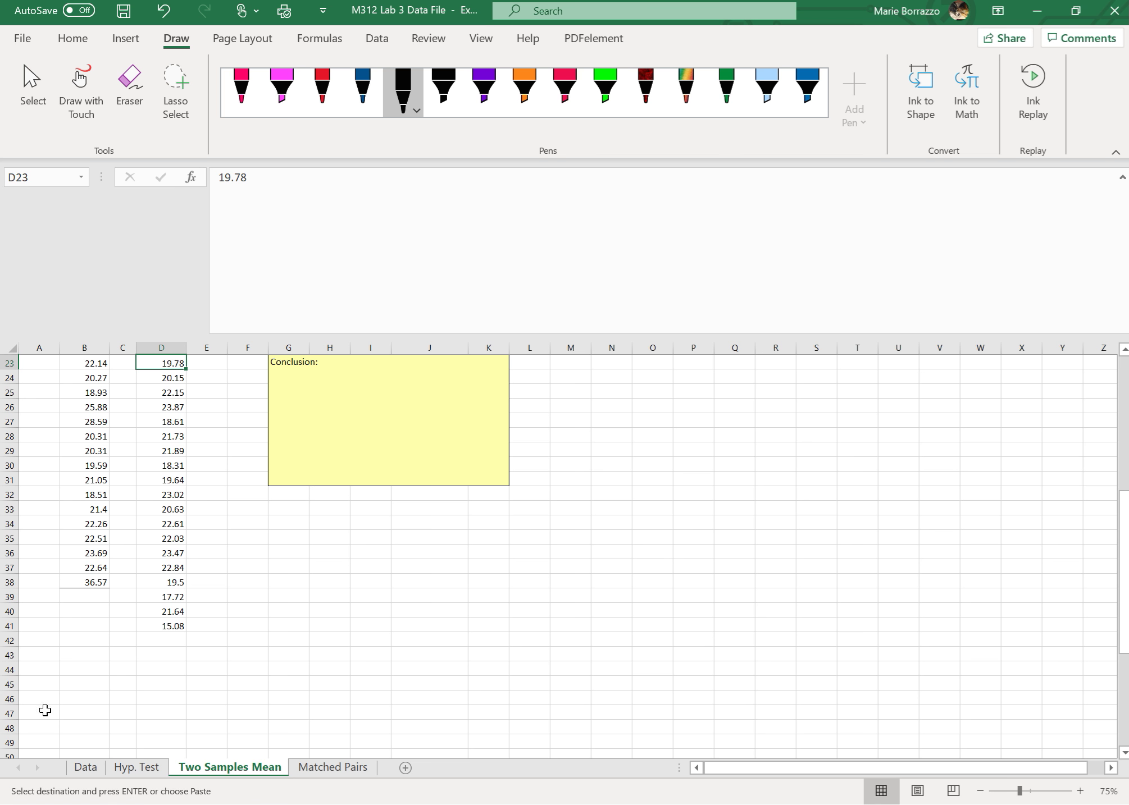
scroll(45, 711, "up", 5)
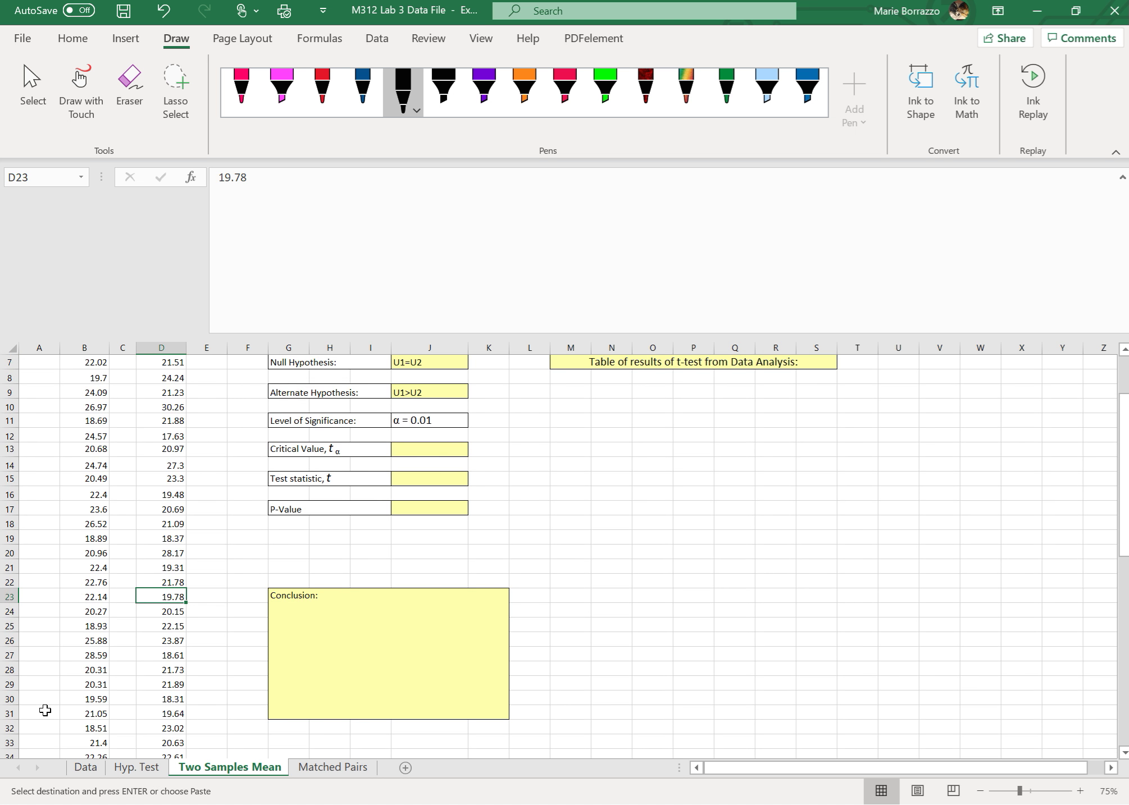
scroll(45, 711, "up", 2)
scroll(45, 711, "down", 2)
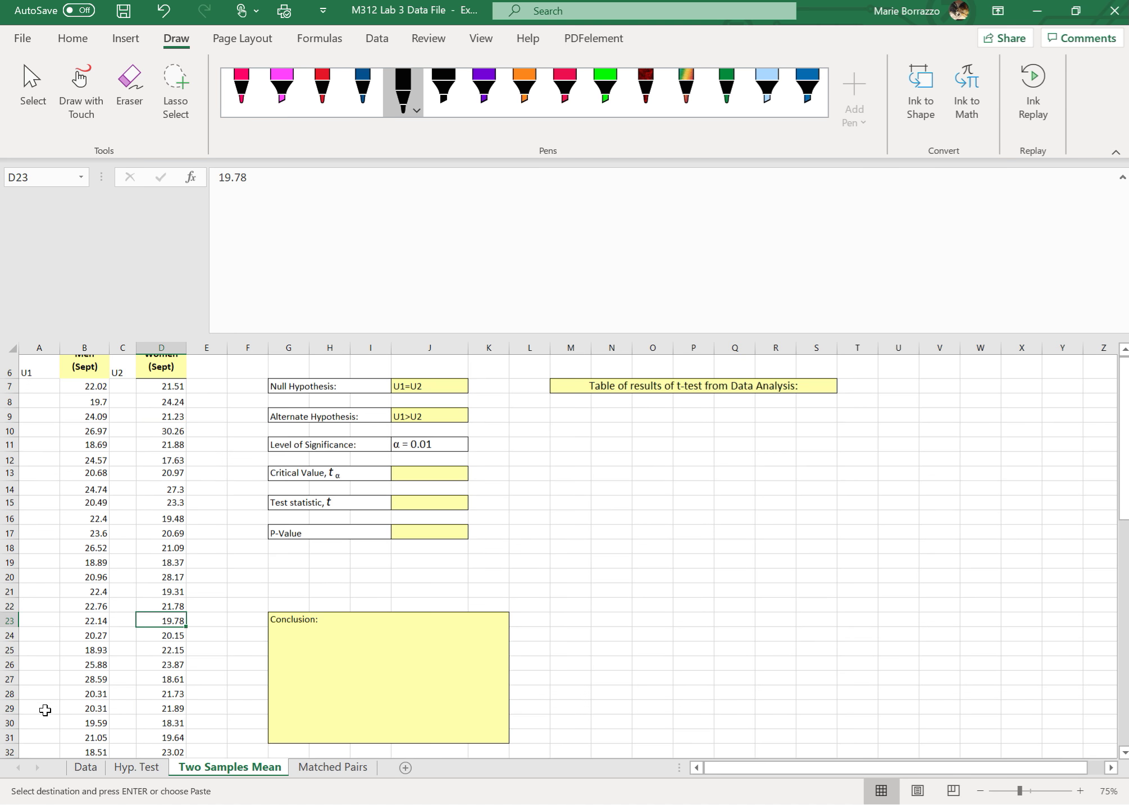
scroll(45, 711, "down", 1)
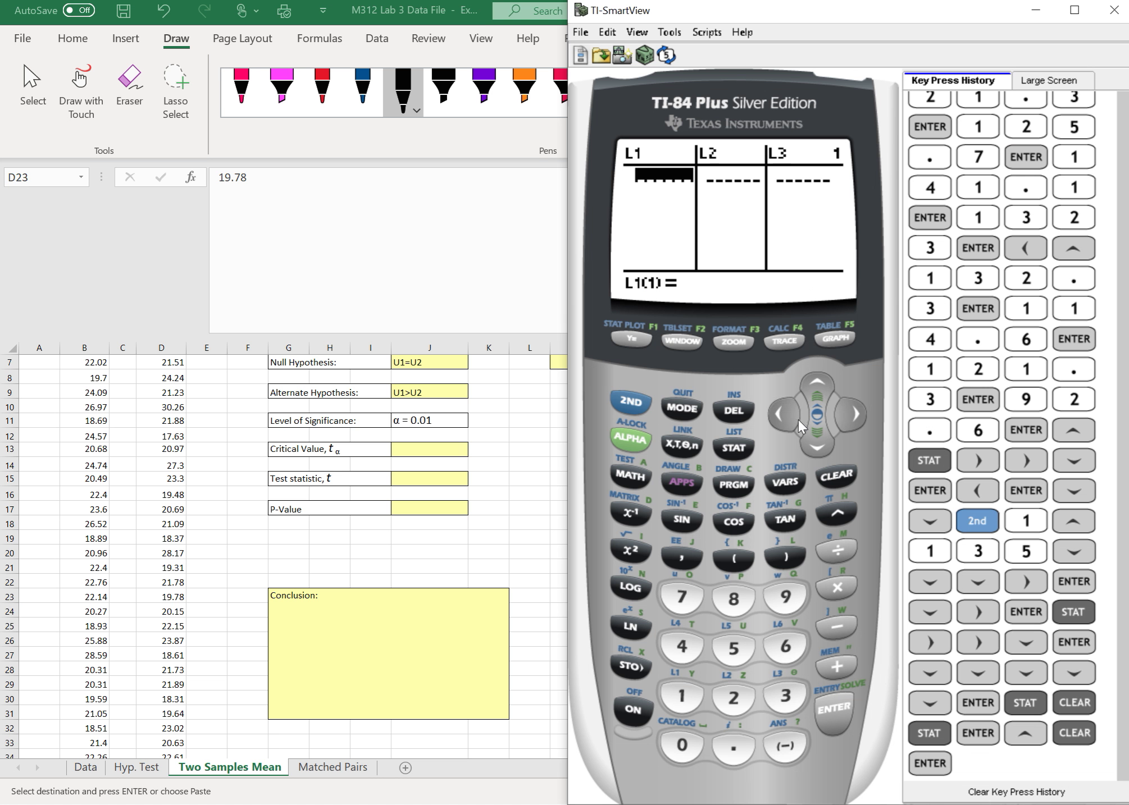
Switch to the TI-SmartView calculator and enter the first four men's BMI values in L1: 22.02, 19.7, 24.09 and 26.97
key("alt+Tab")
scroll(797, 421, "up", 1)
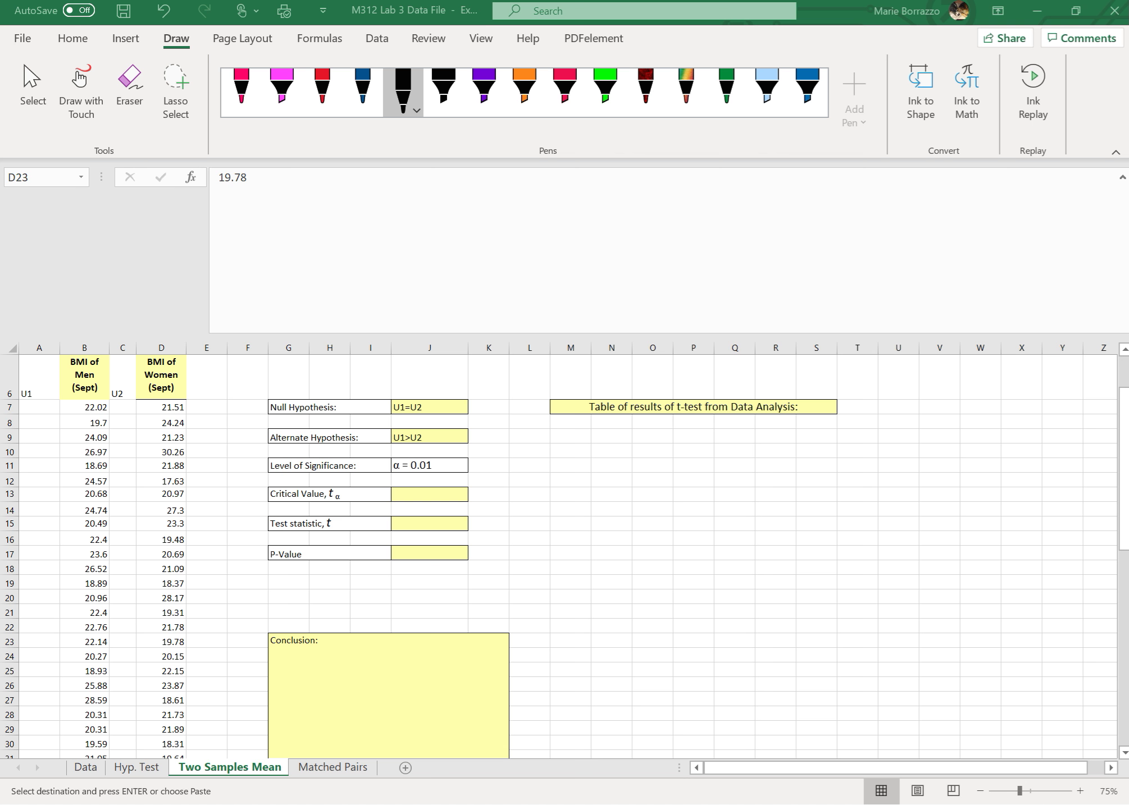
key("alt+Tab")
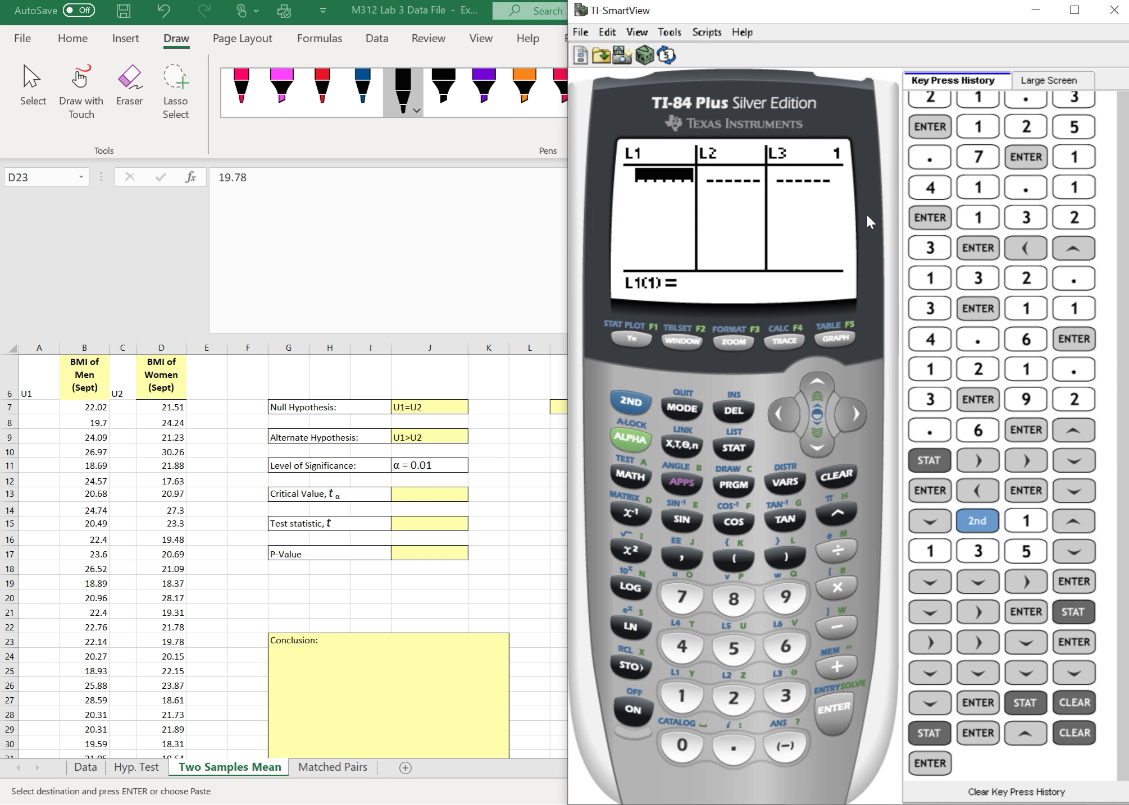
type("22.02")
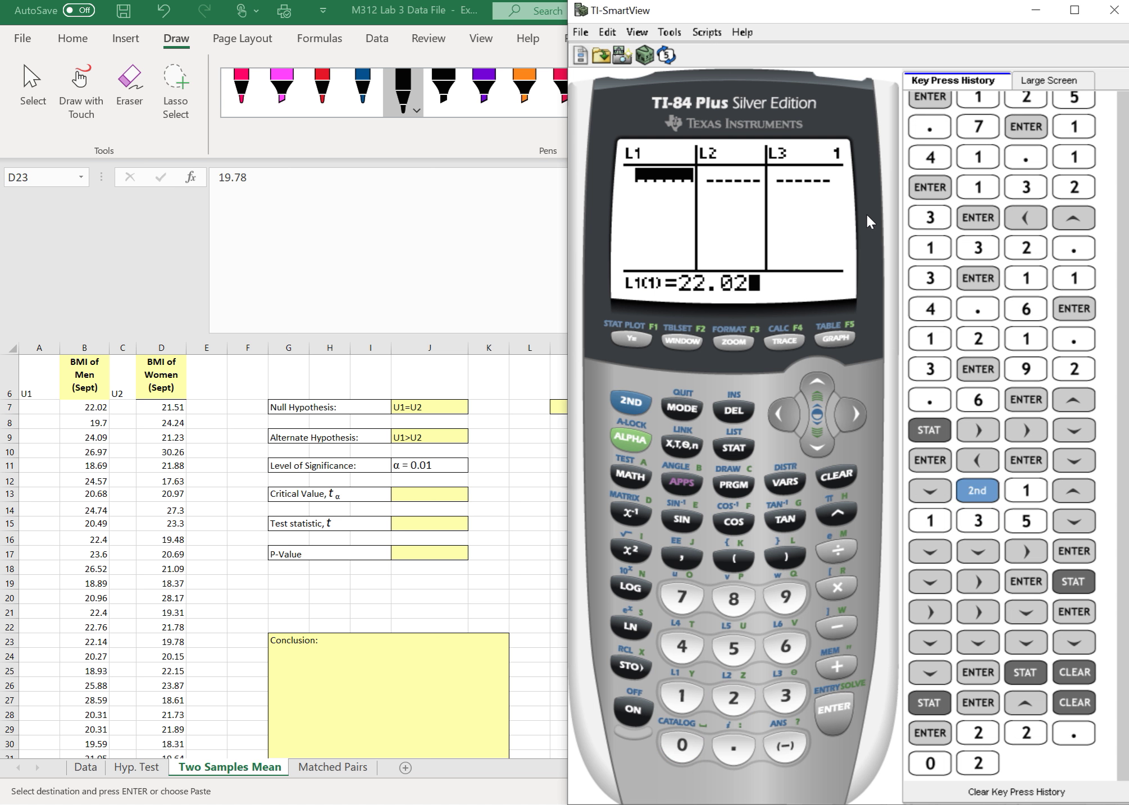
key("Down")
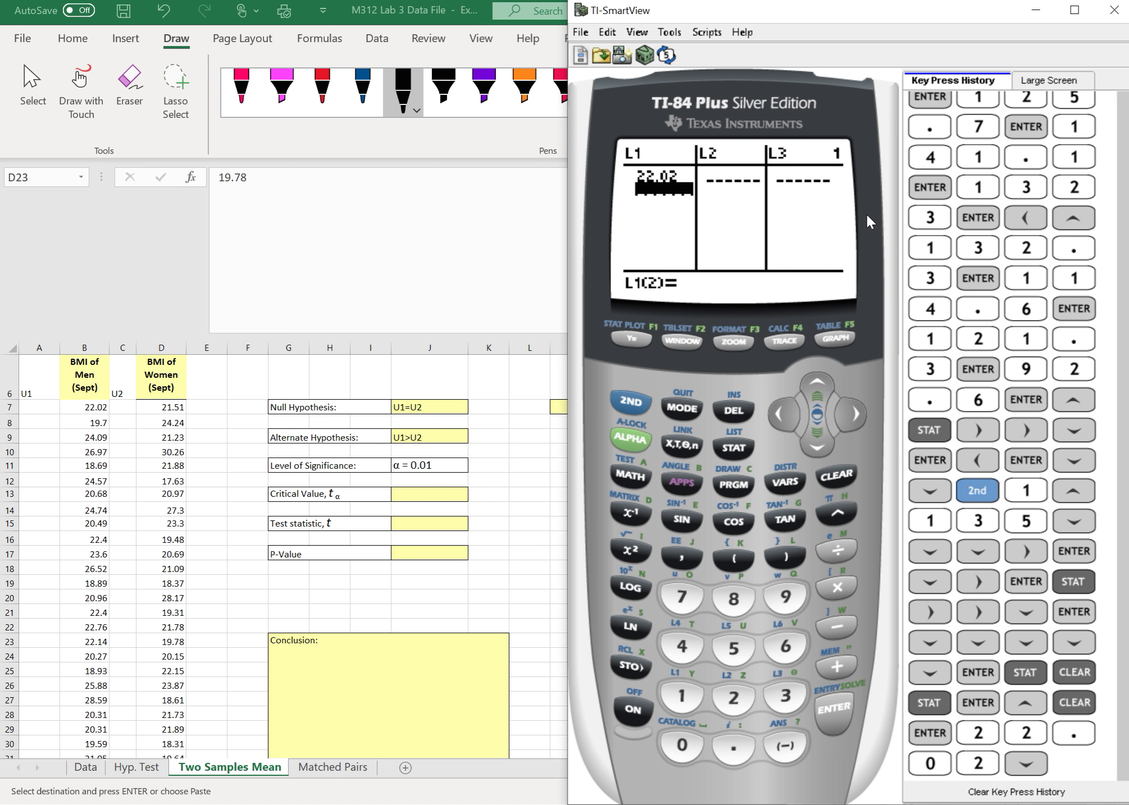
type("19.7")
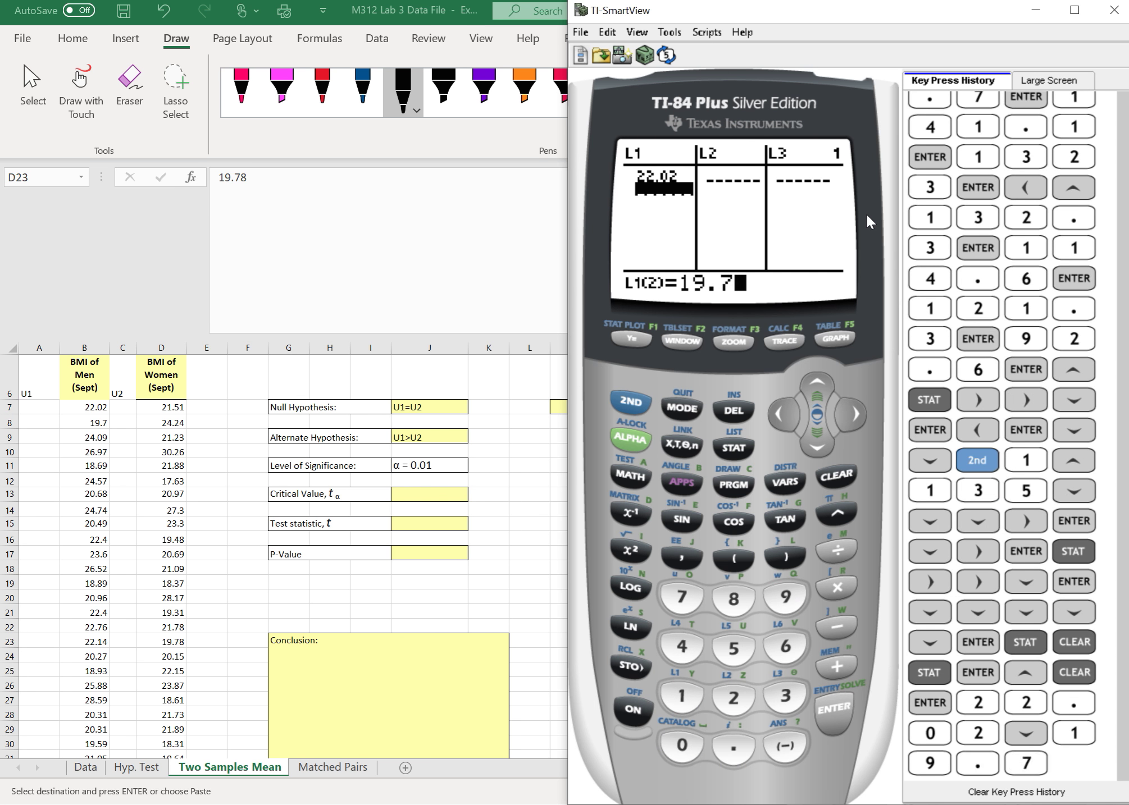
key("Return")
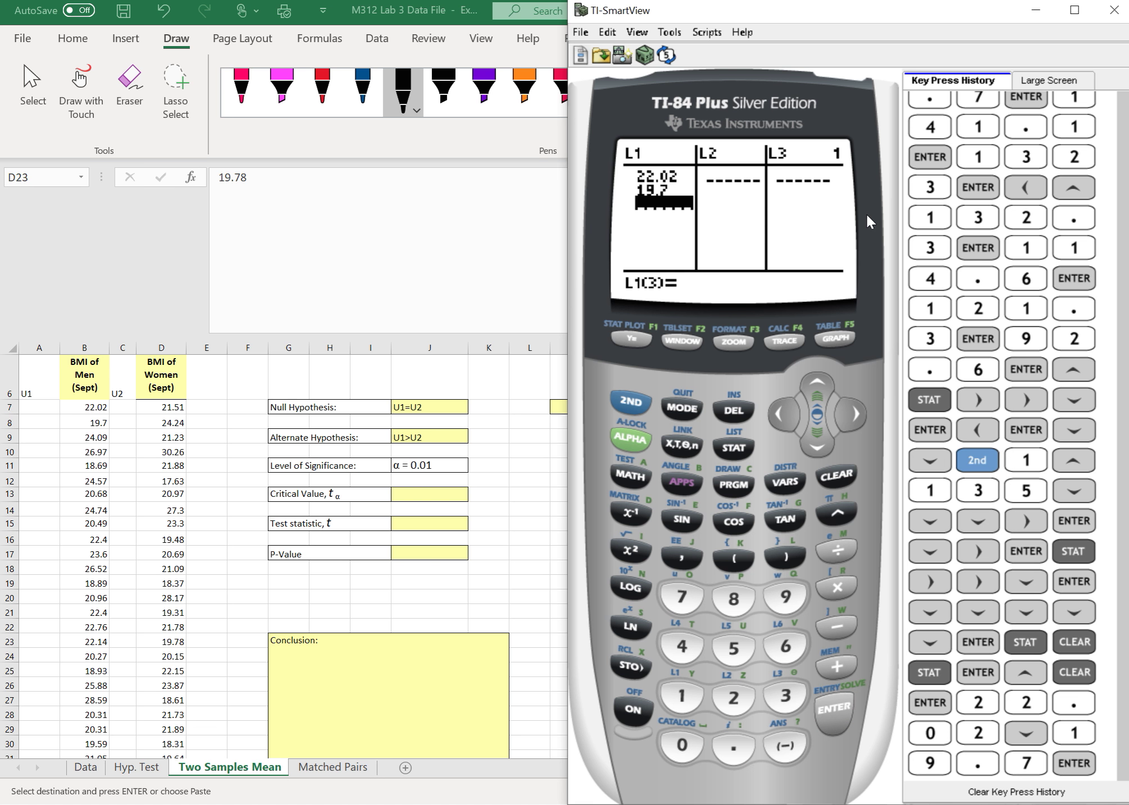
type("24.09")
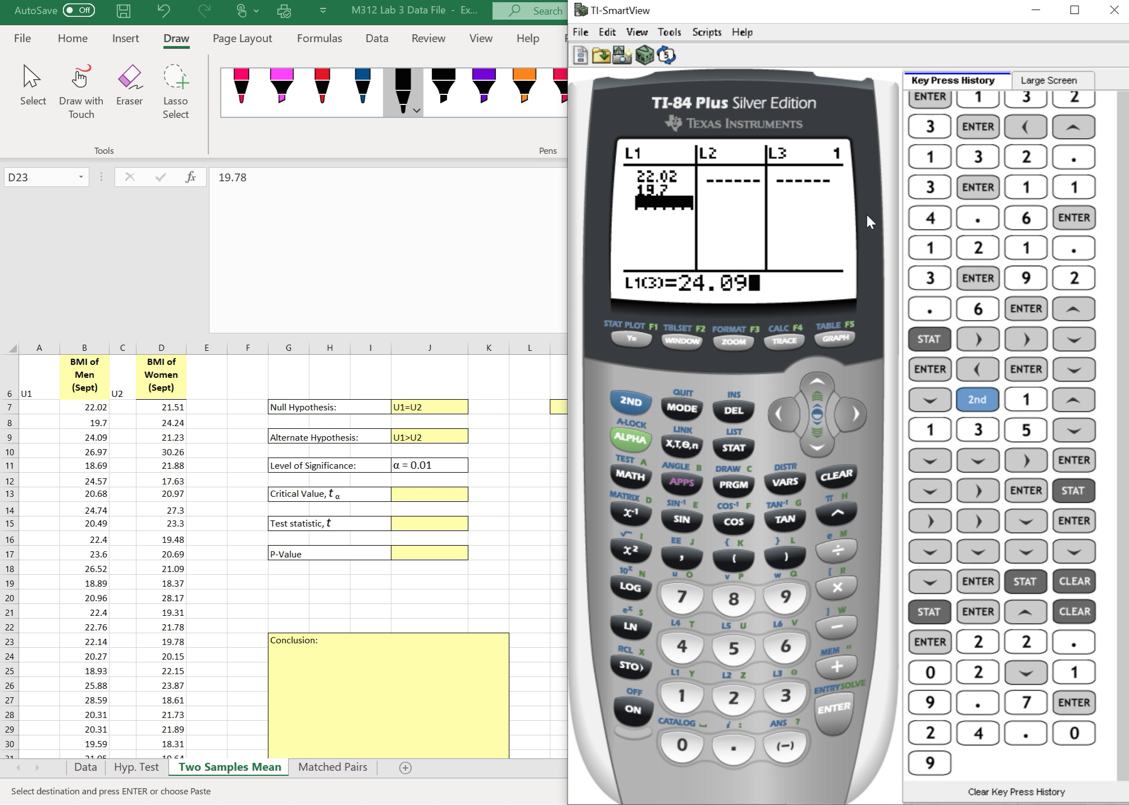
key("Return")
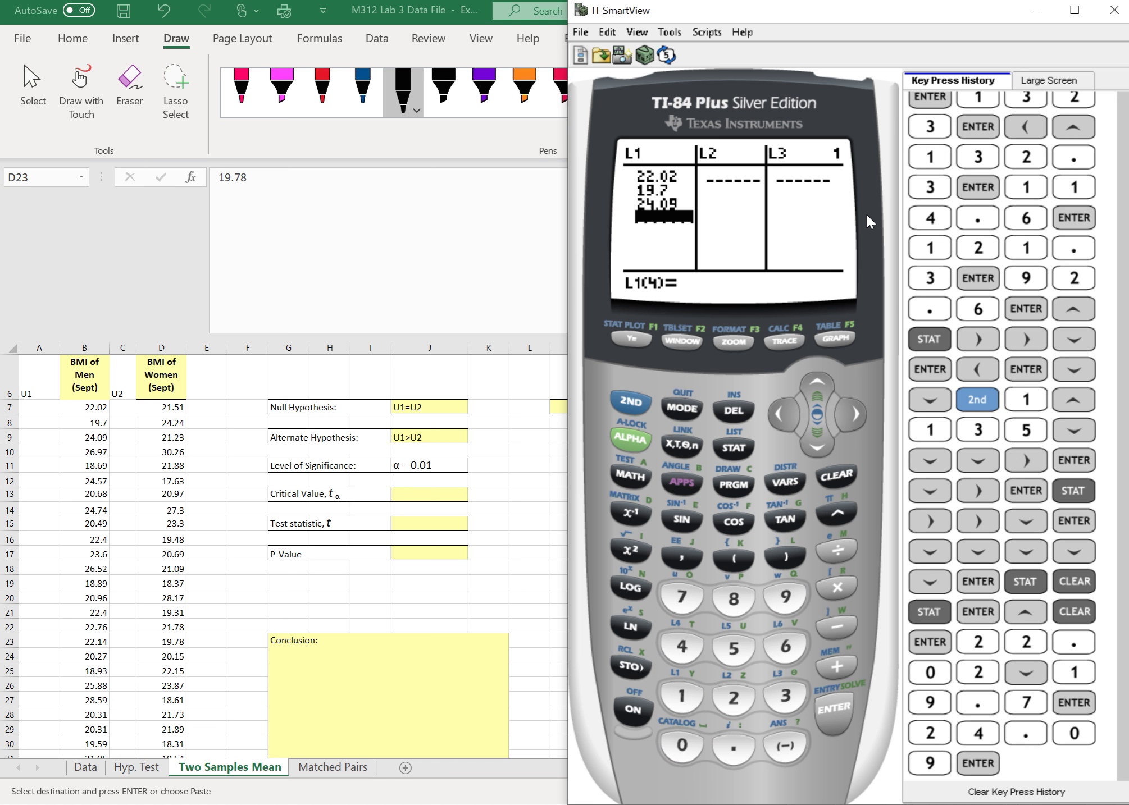
type("26.")
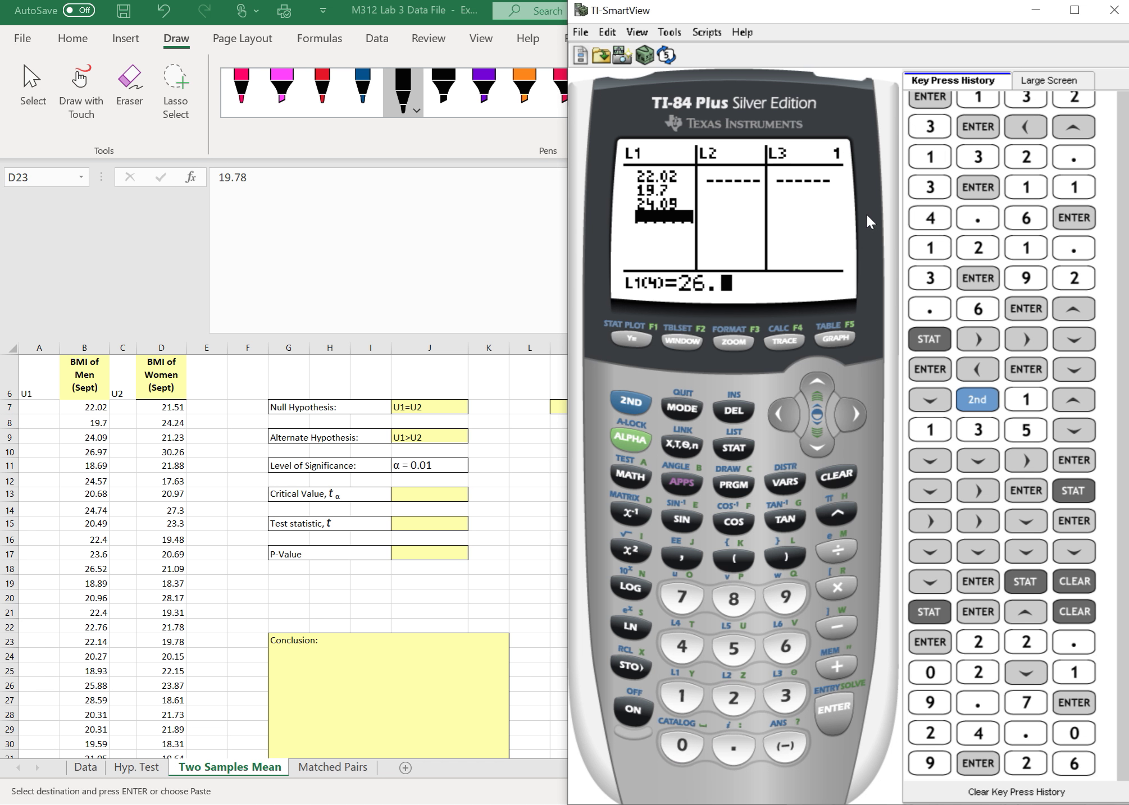
type("97")
key("Return")
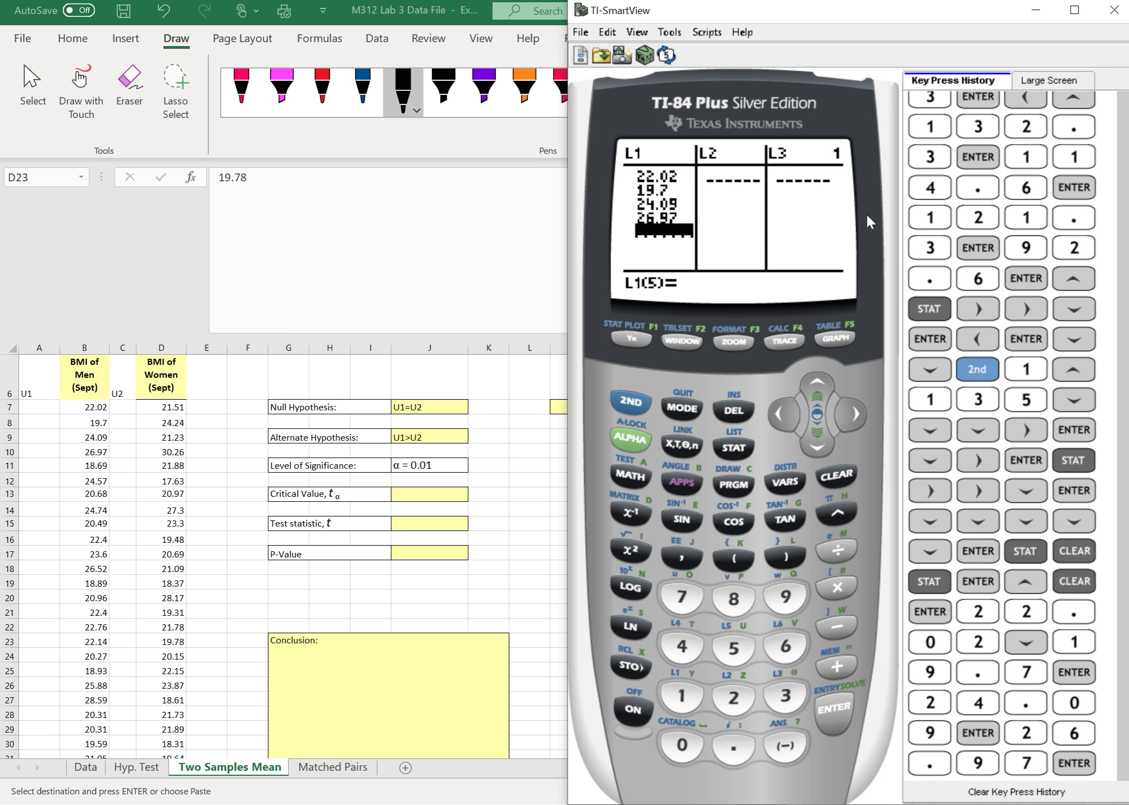
Enter the fifth to seventh men's BMI values in L1: 18.69, 24.57 and 20.68
type("18")
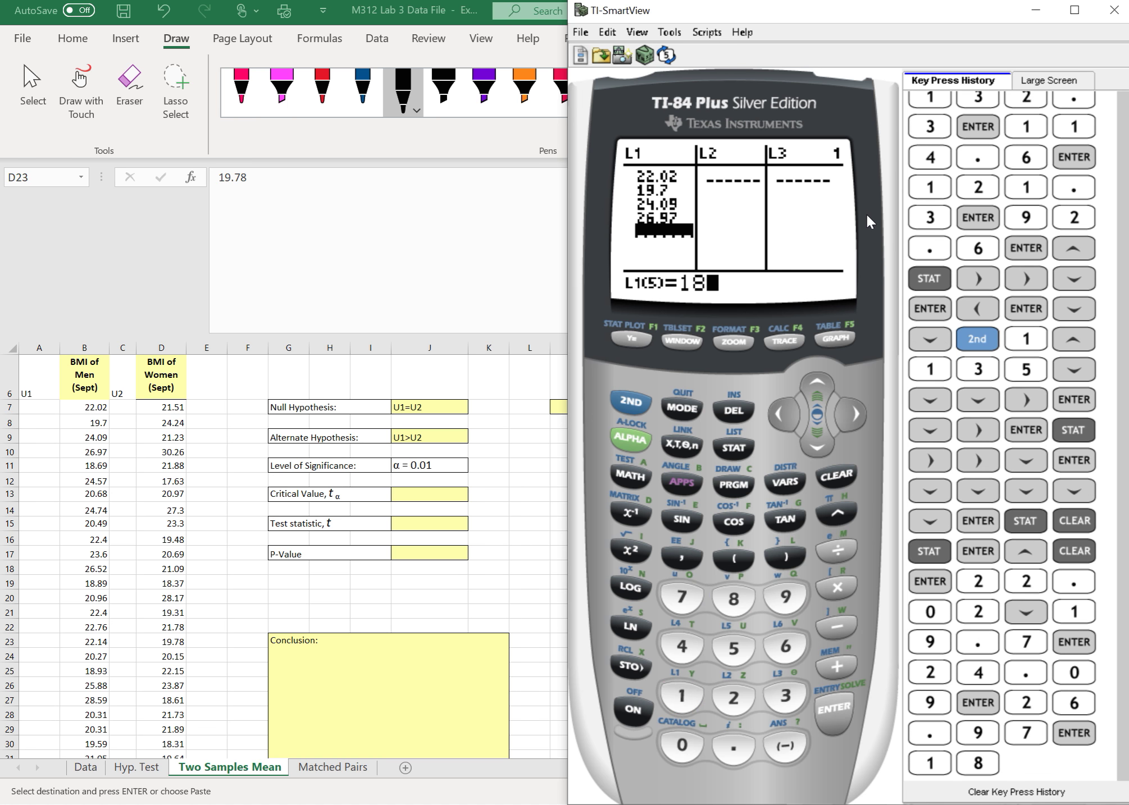
type(".69")
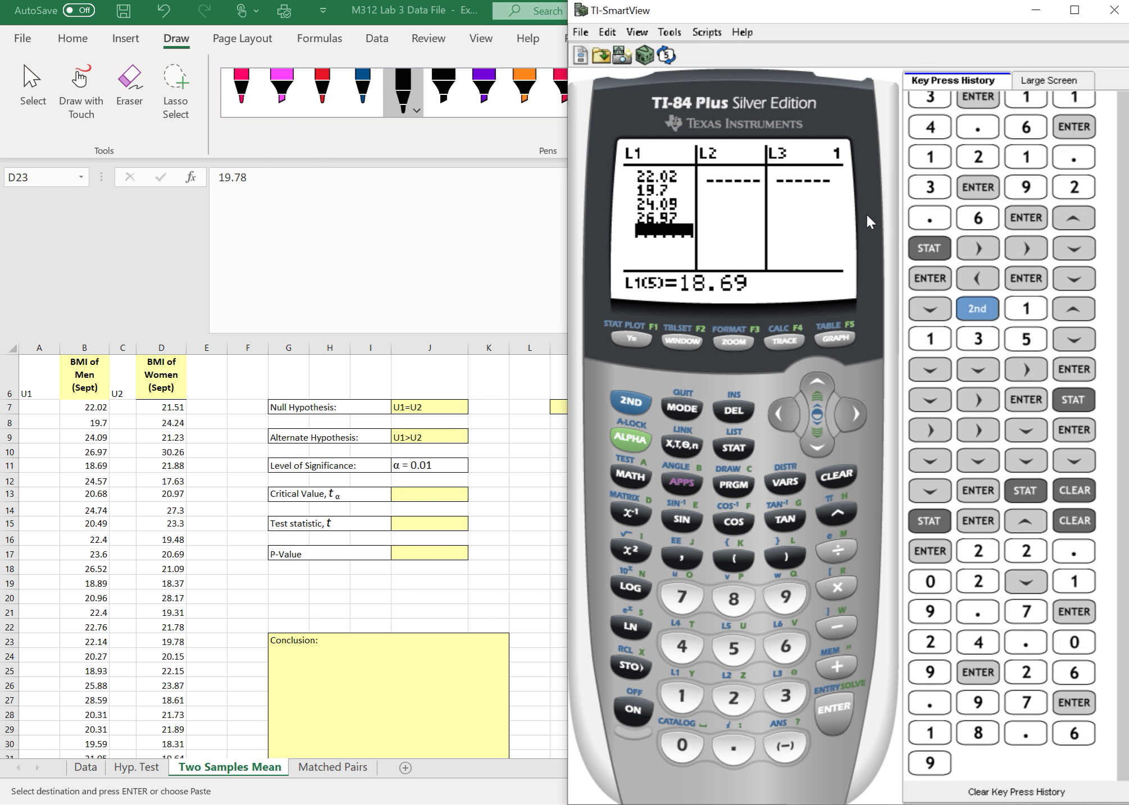
key("Return")
type("24.57")
key("Return")
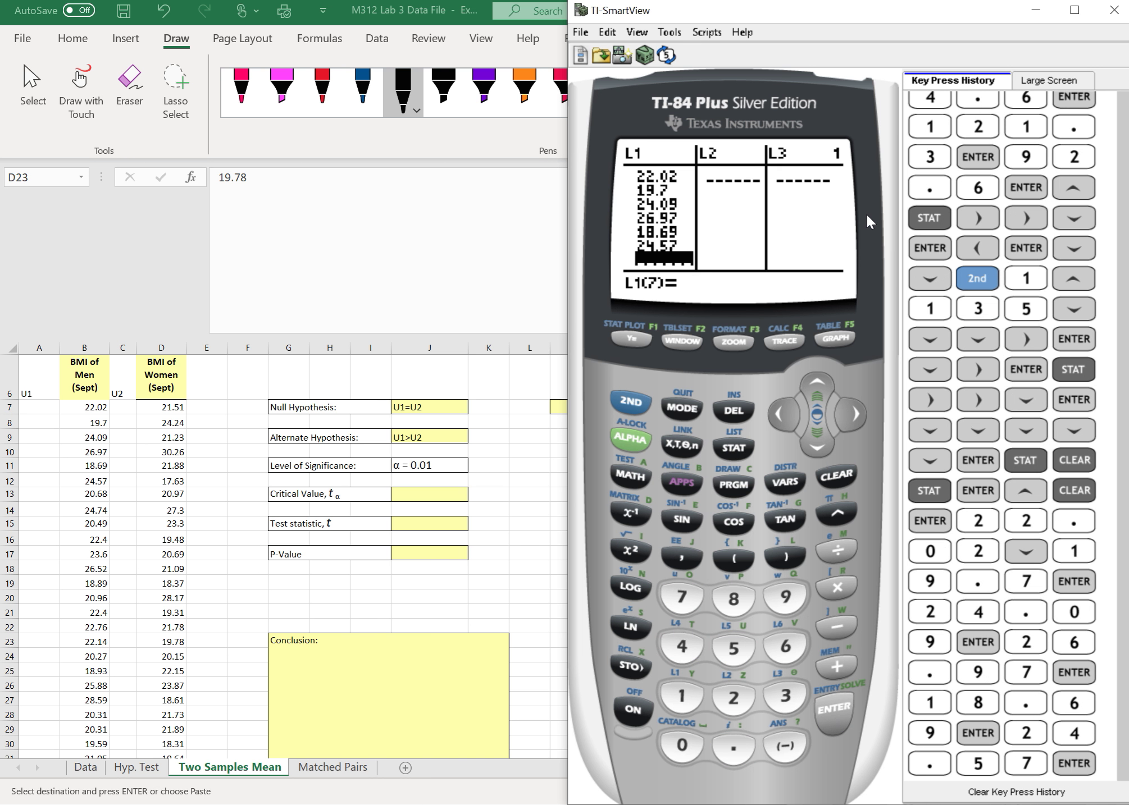
type("20.6")
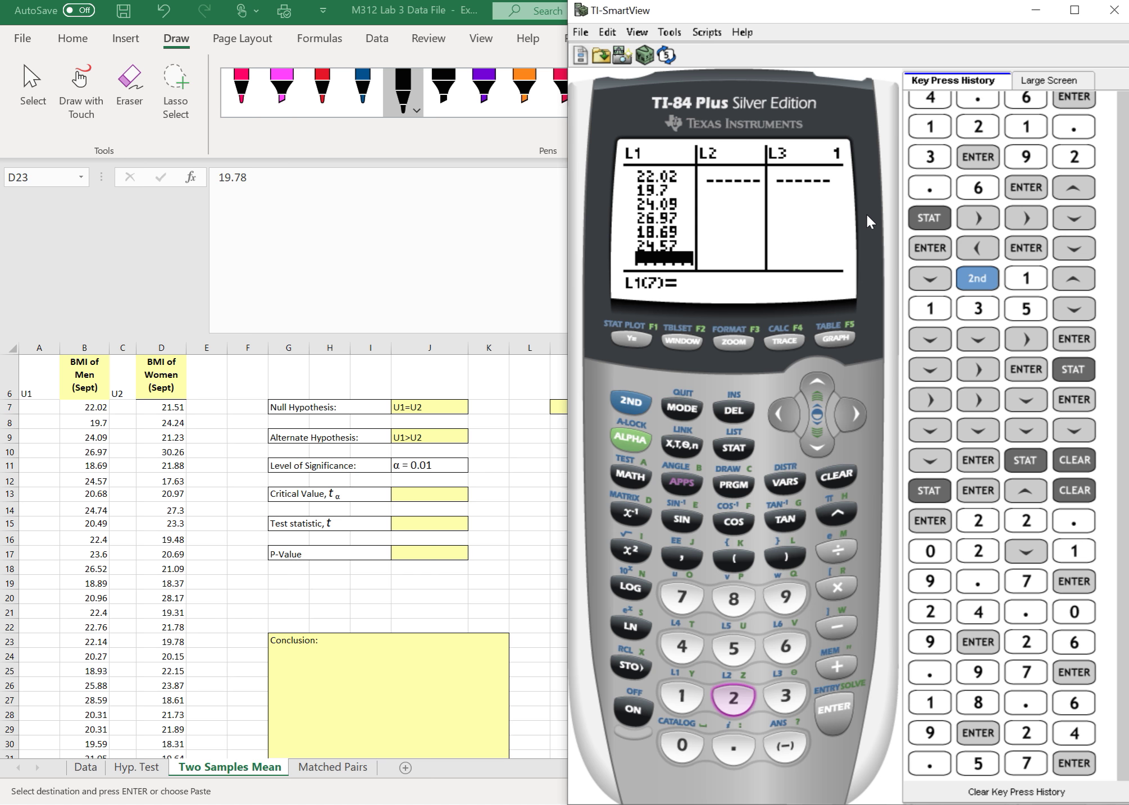
type("8")
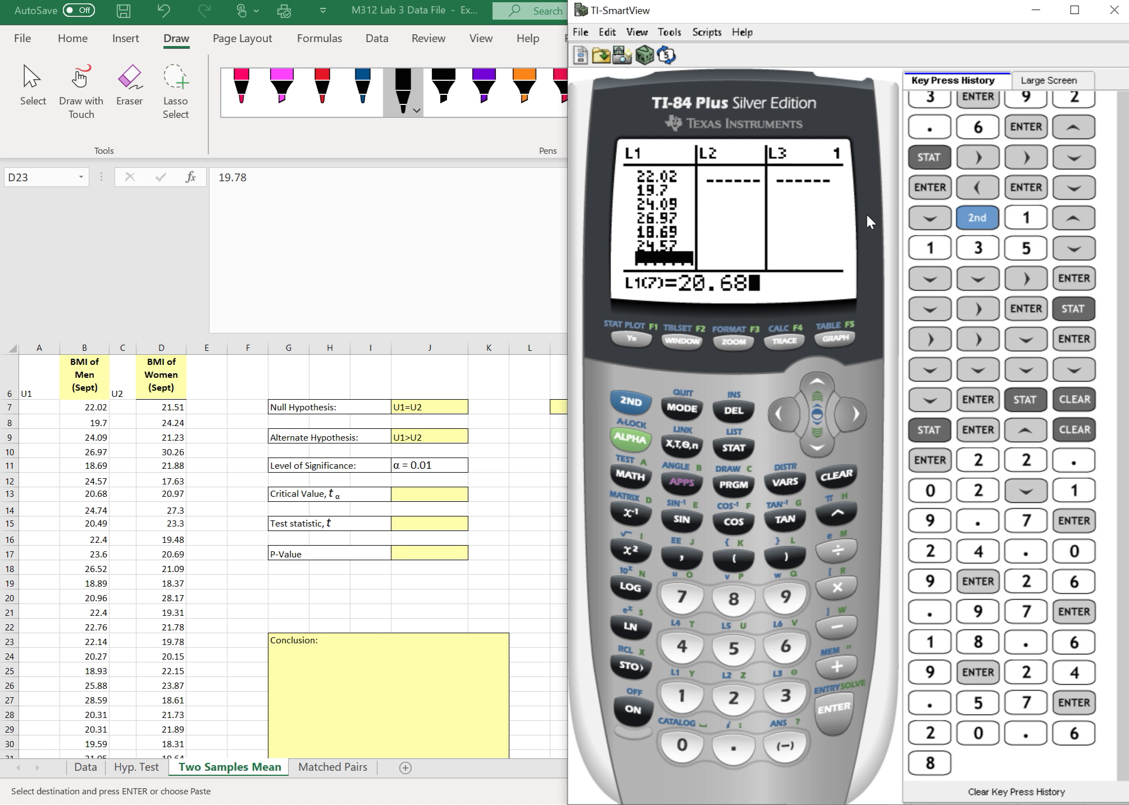
key("Return")
Add the eighth to tenth men's BMI values to L1: 24.74, 20.49 and 22.4
type("2")
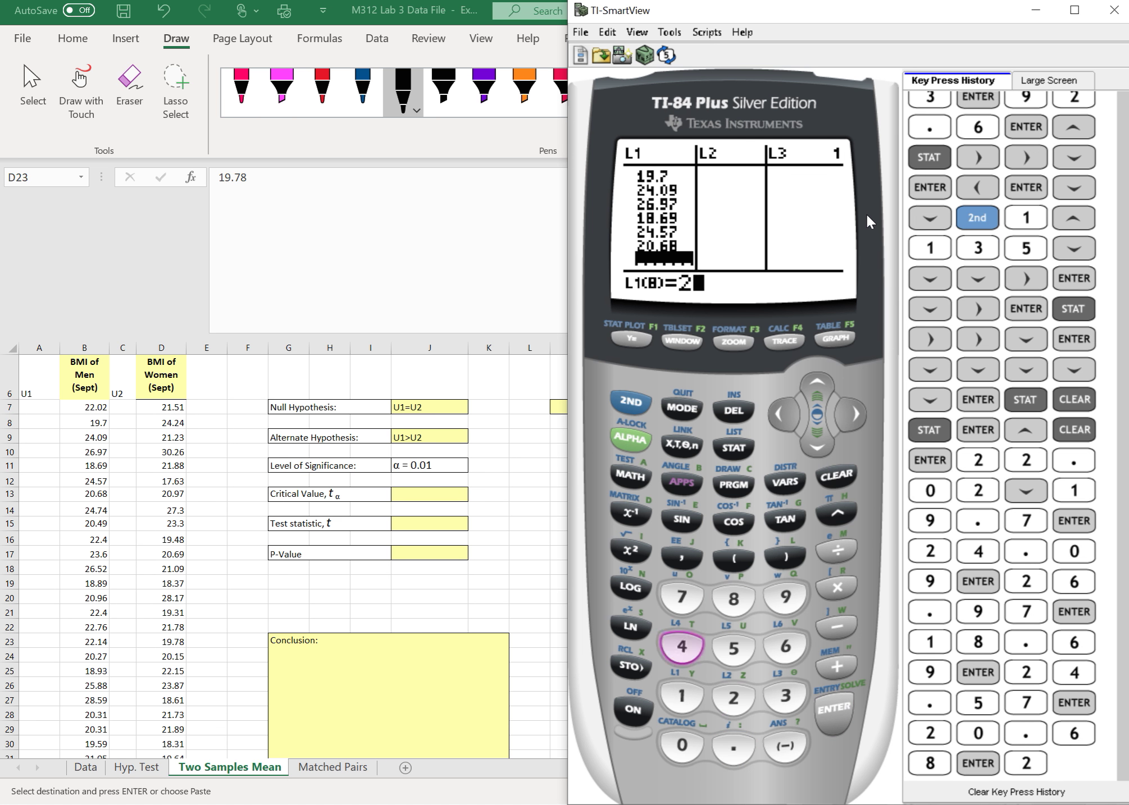
type("4.74")
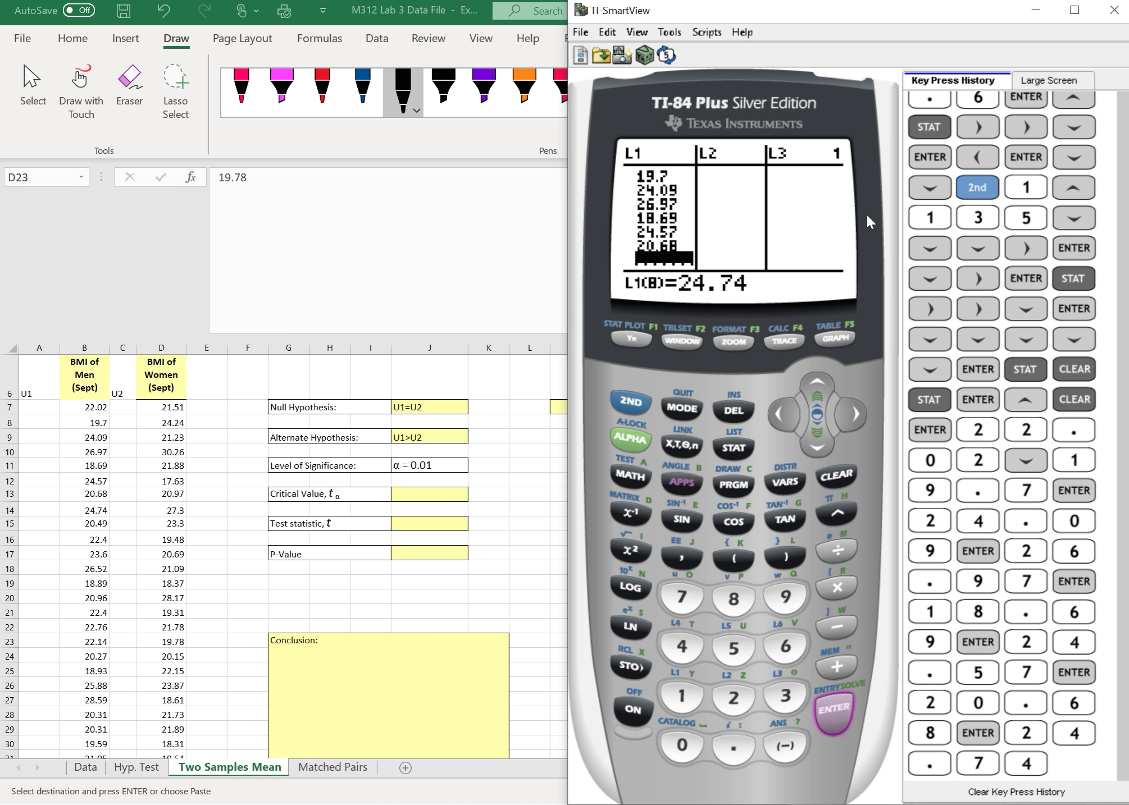
key("Return")
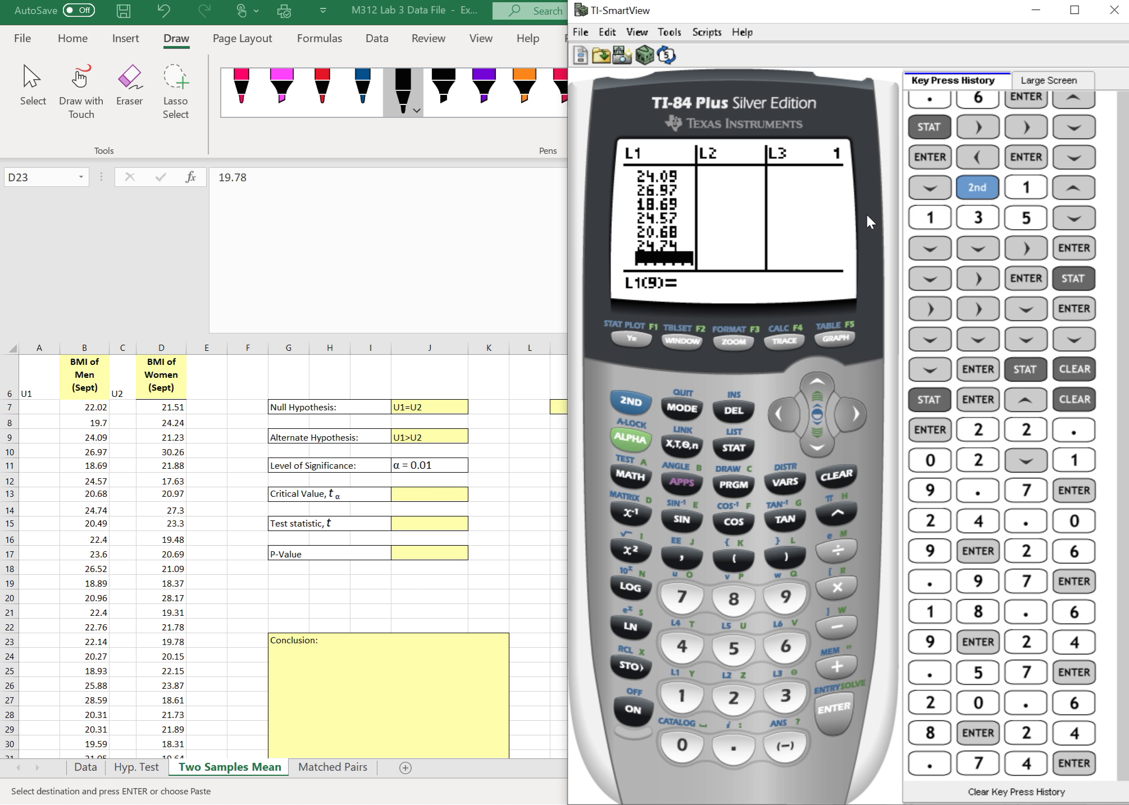
type("20.49")
key("Return")
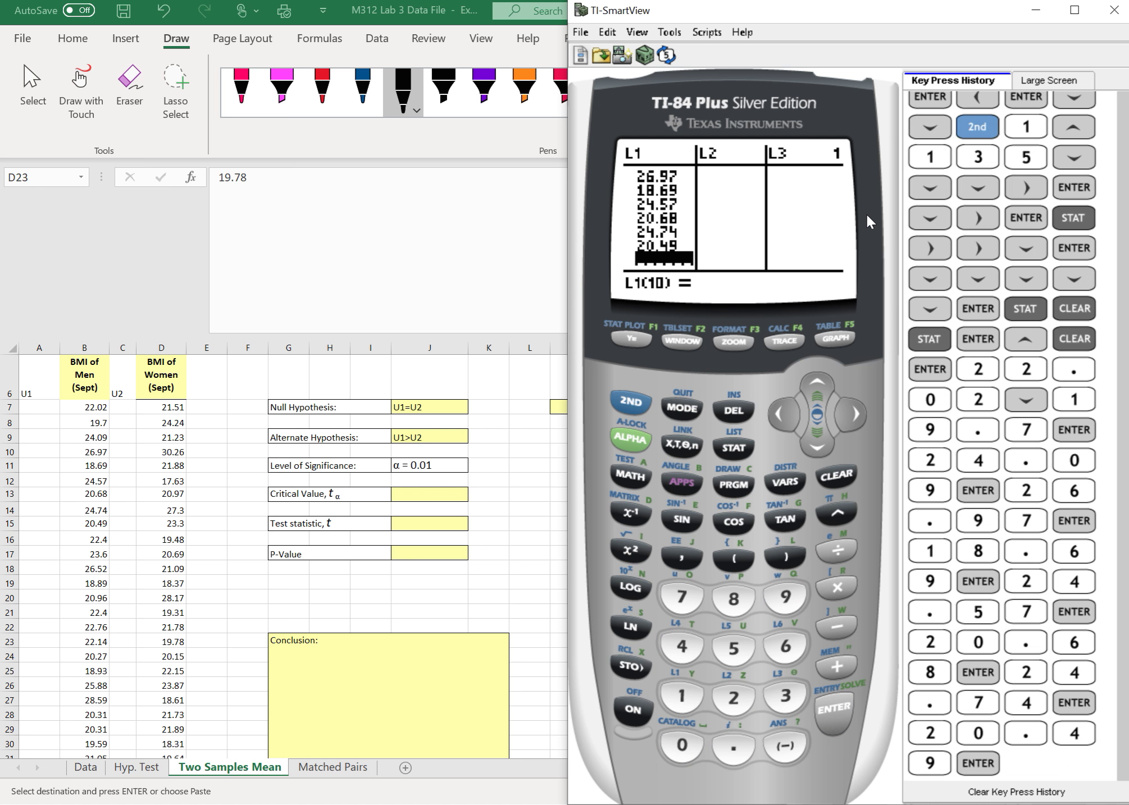
type("22.4")
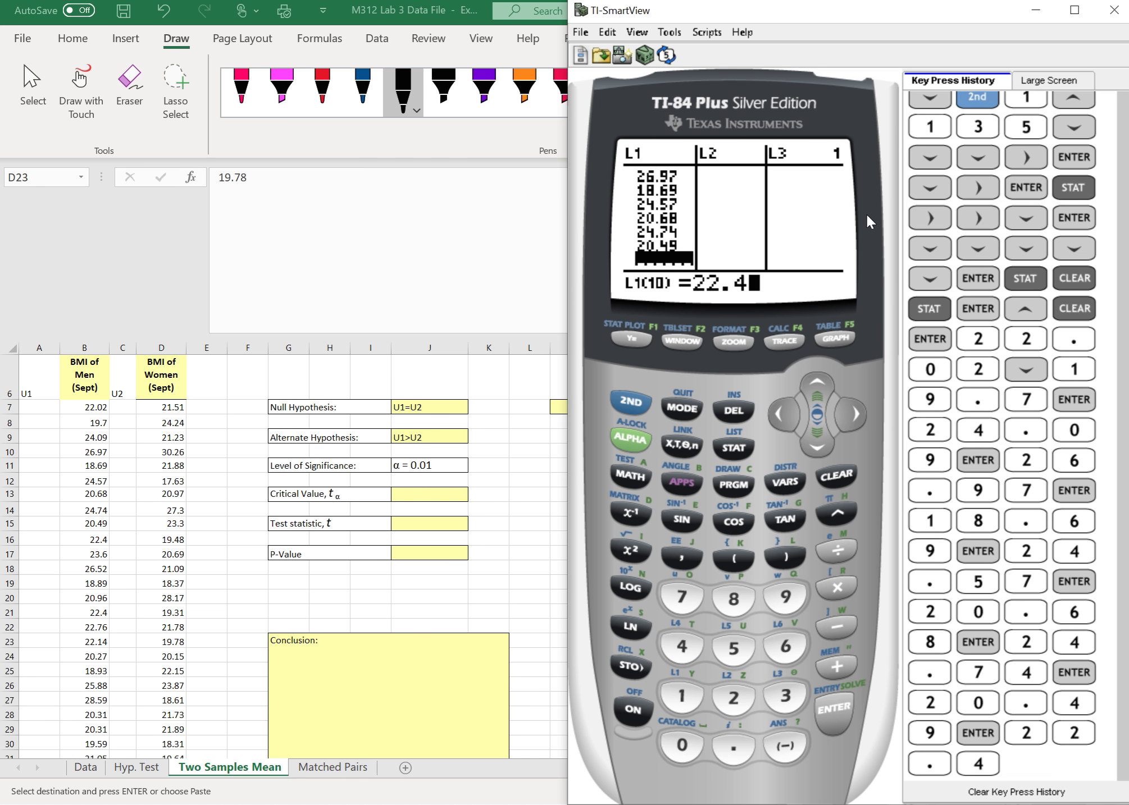
key("Return")
Enter 23.6 as the eleventh men's BMI value in L1
type("23.5")
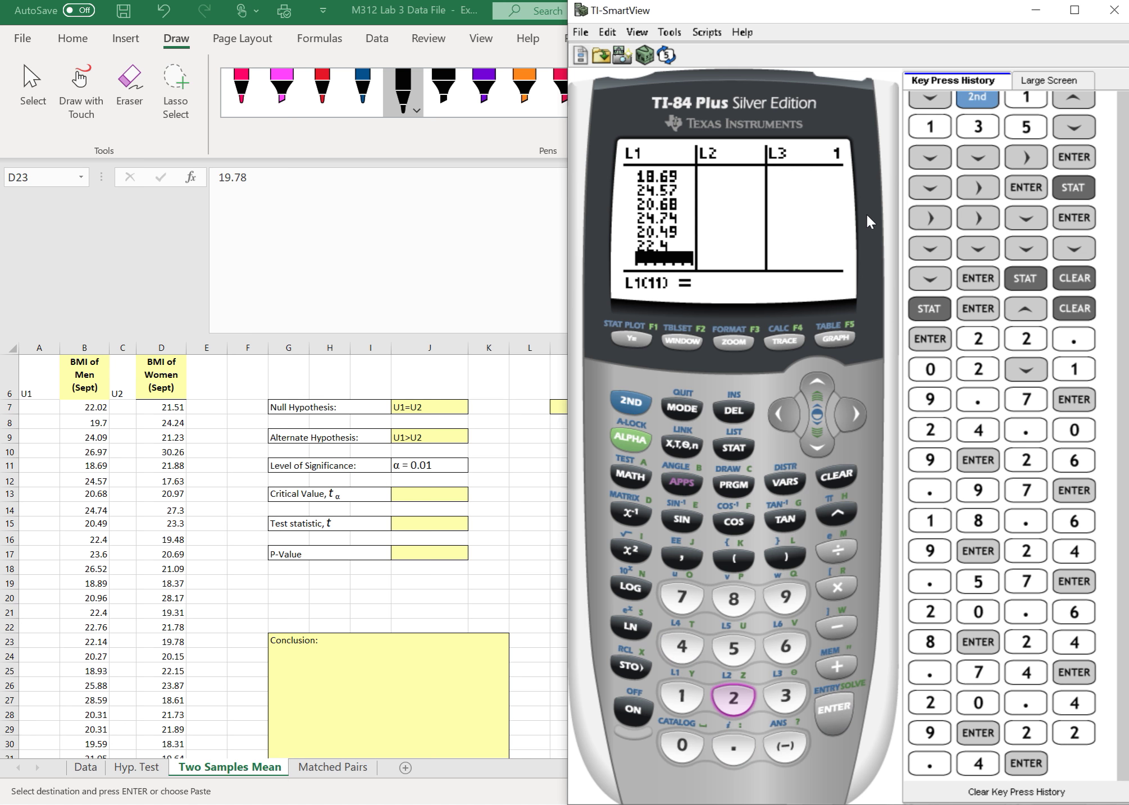
key("Escape")
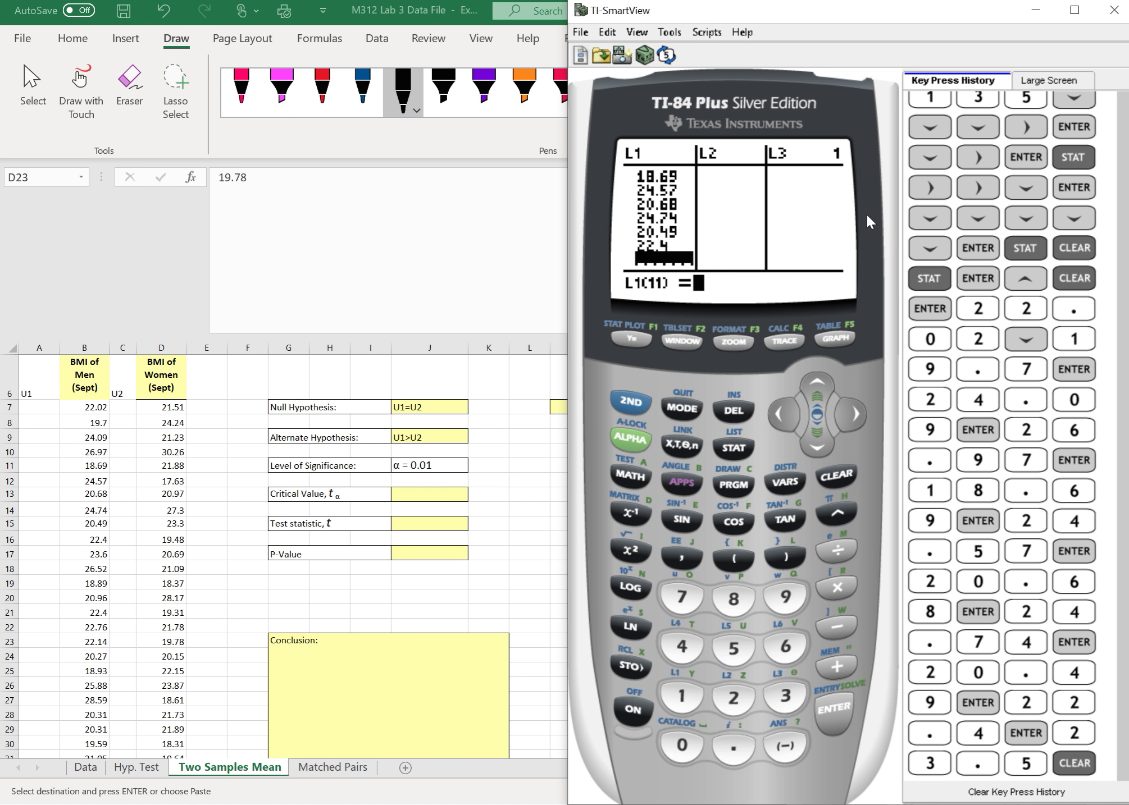
type("6")
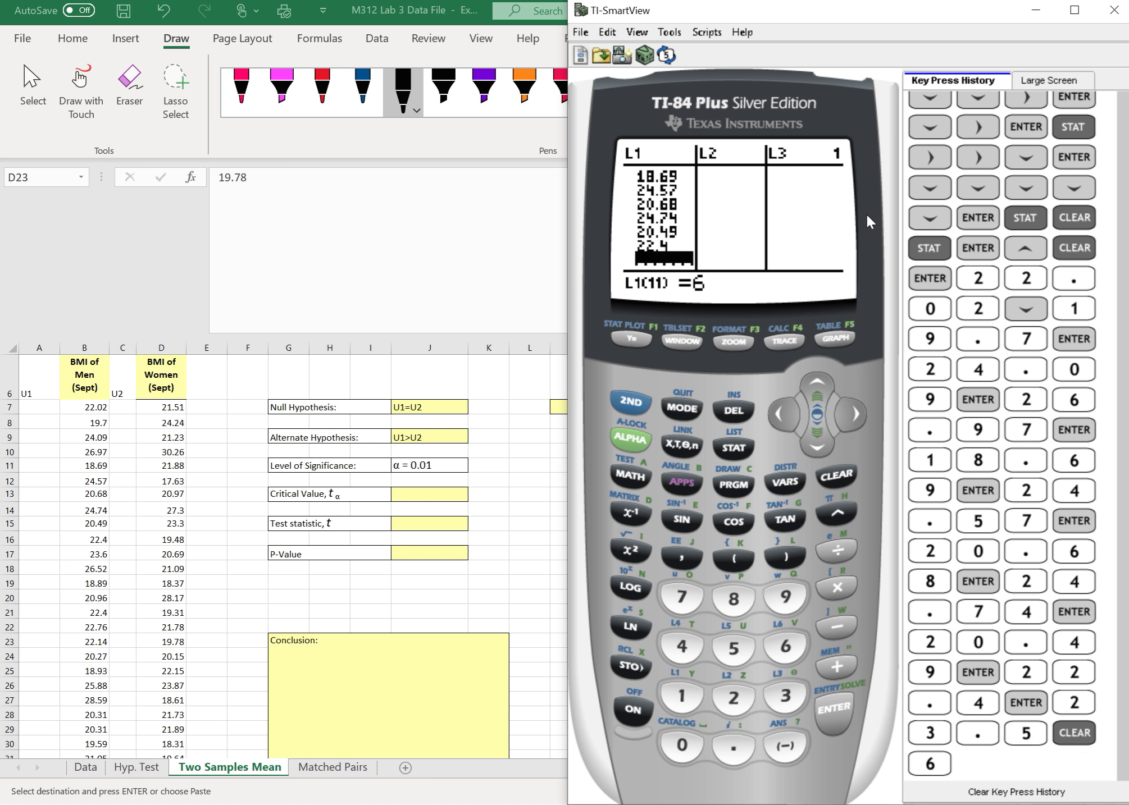
key("Left")
type("23.6")
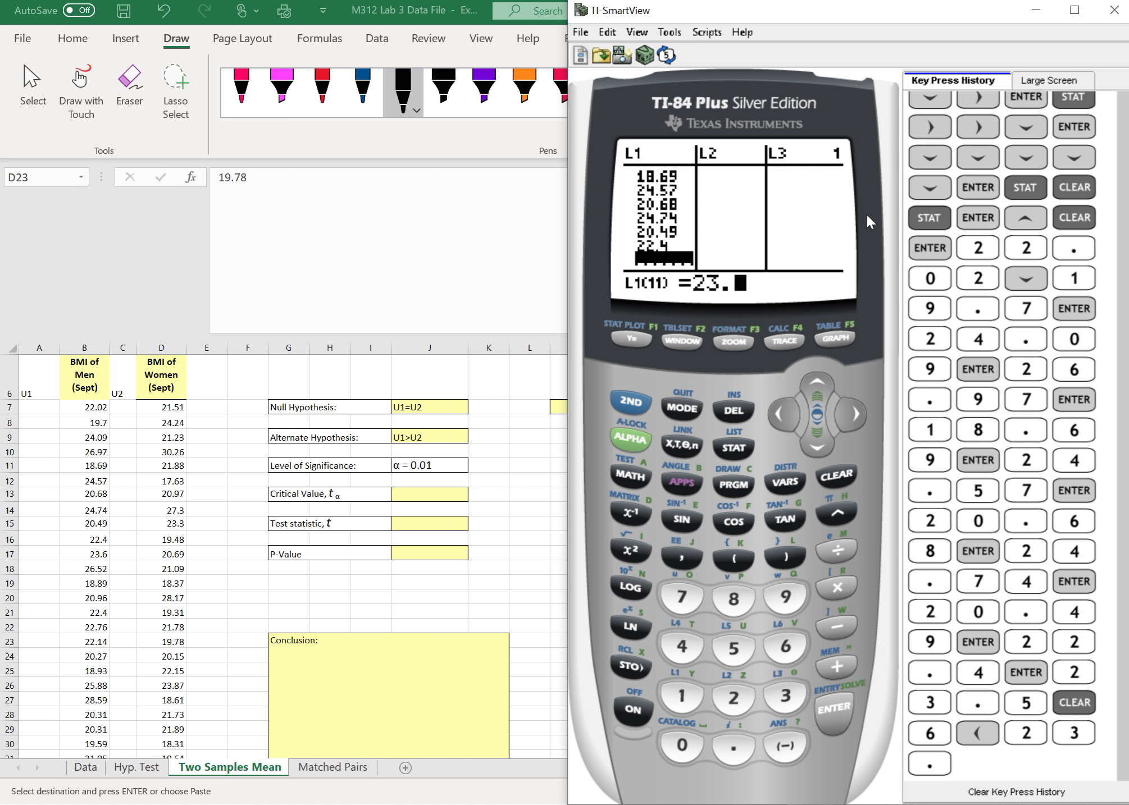
key("Return")
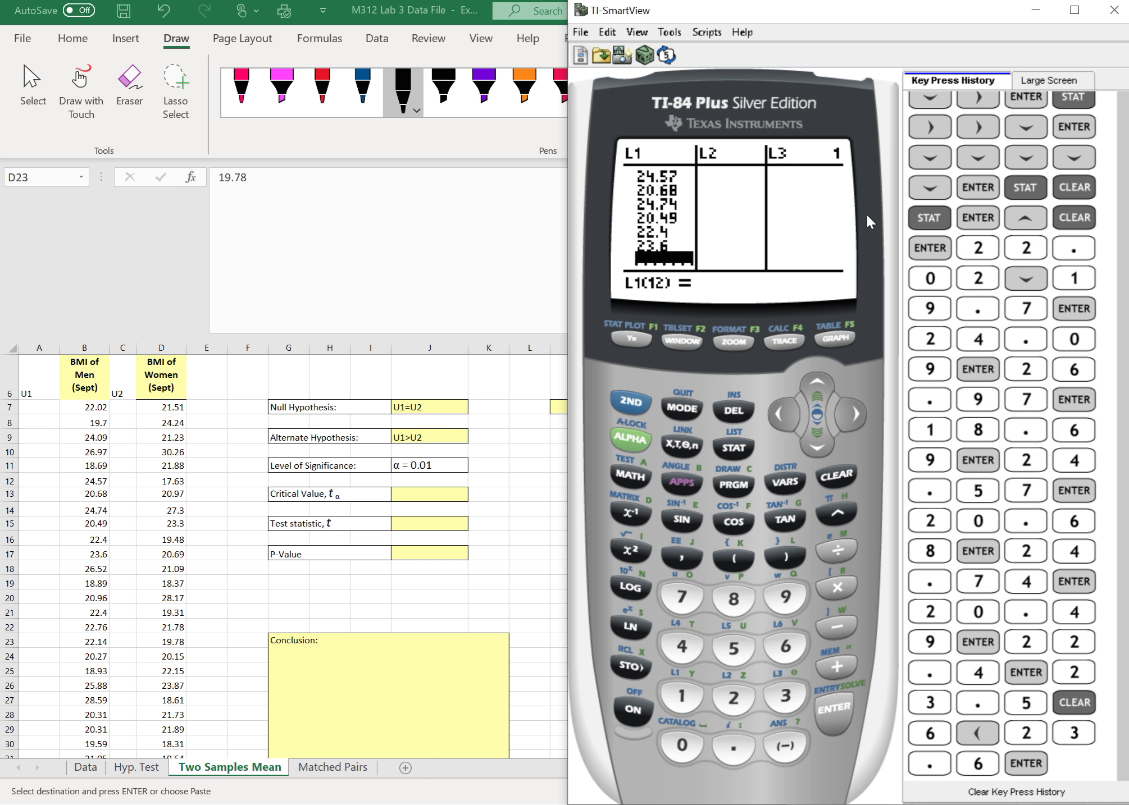
Enter the twelfth and thirteenth men's BMI values in L1: 26.52 and 18.89
type("26")
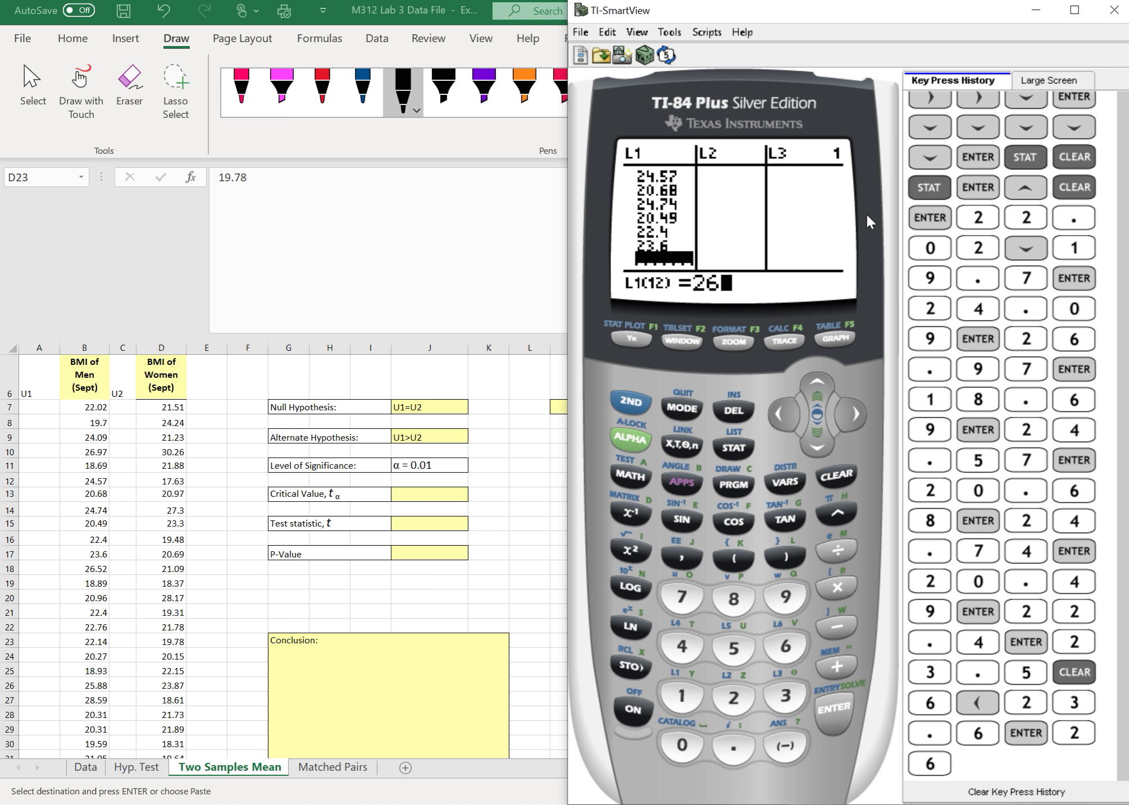
type(".52")
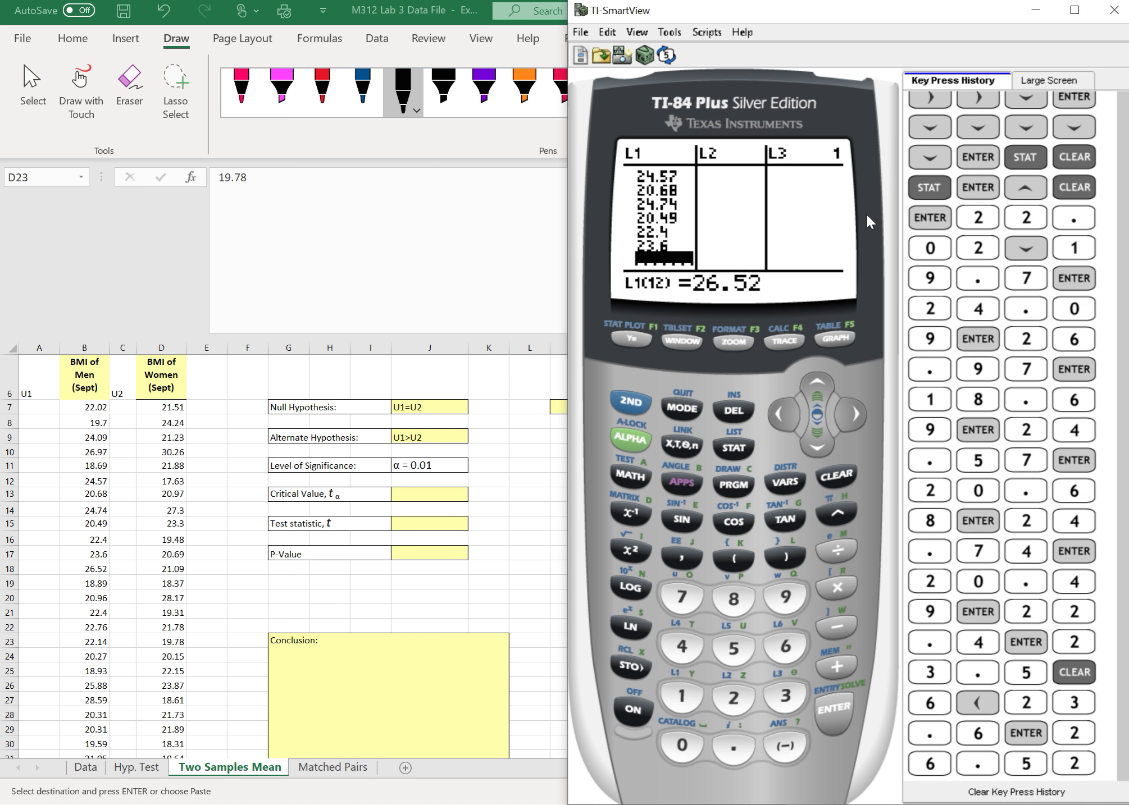
key("Return")
type("1")
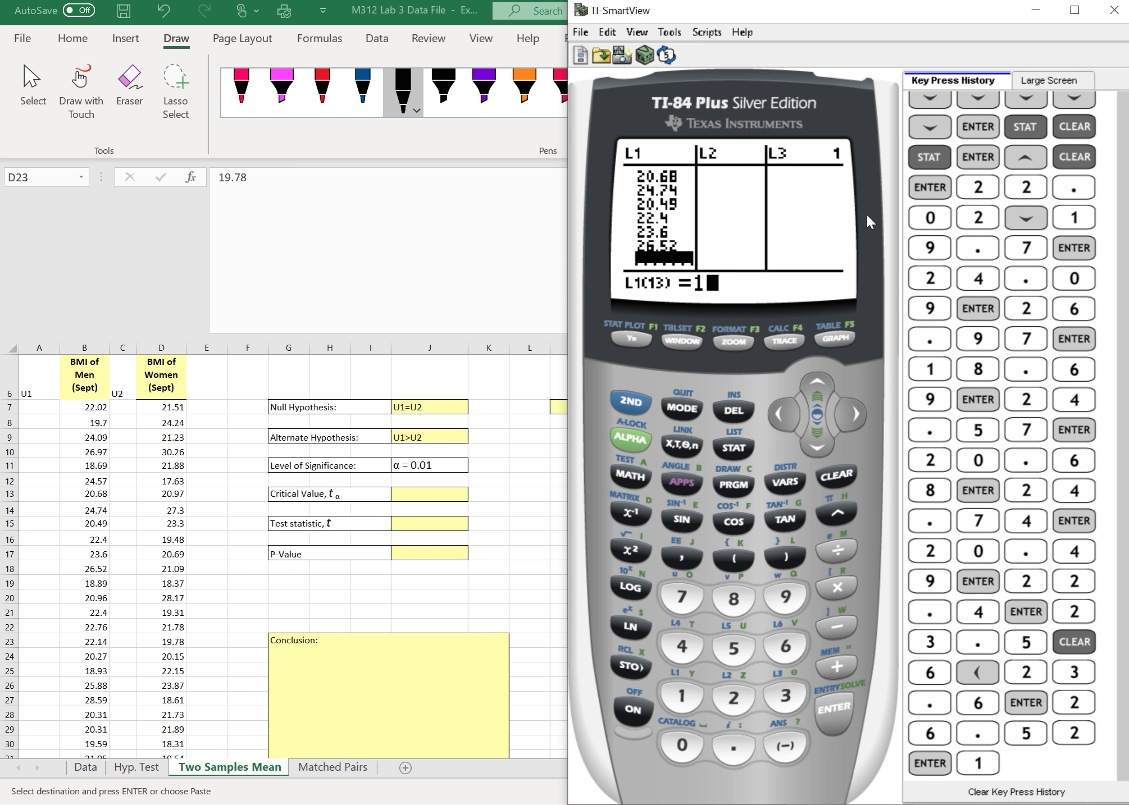
type("8.89")
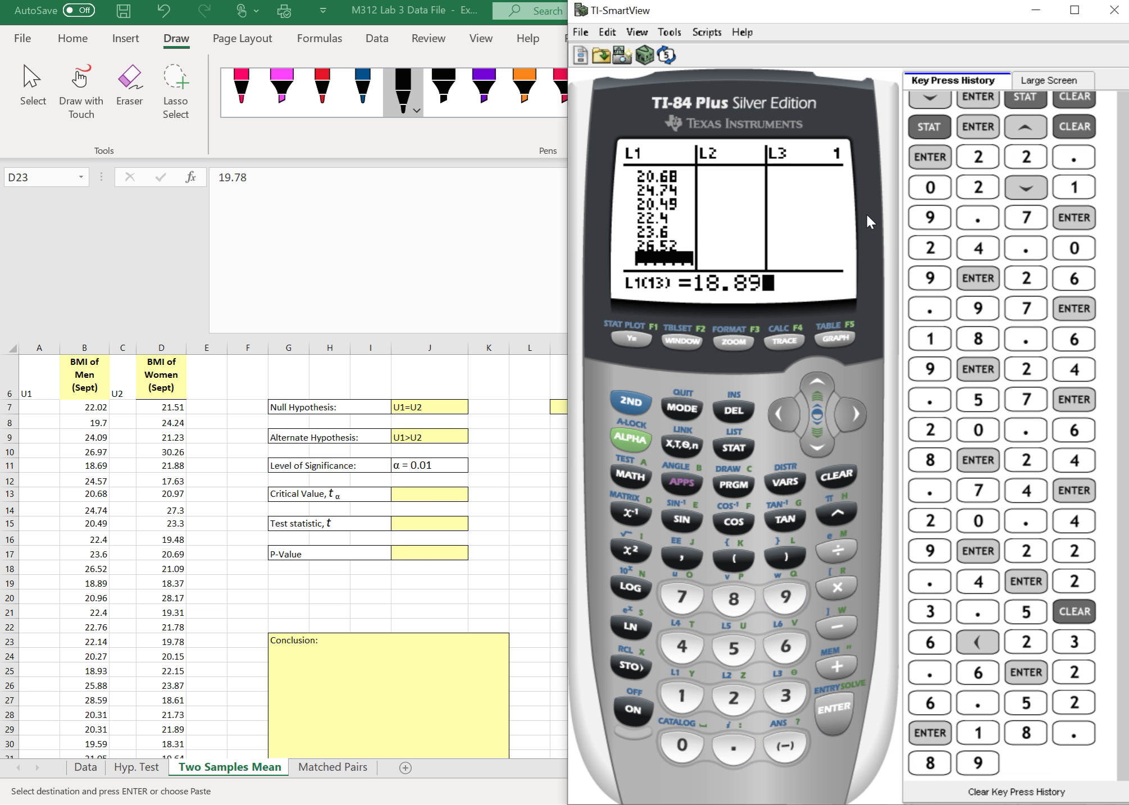
key("Return")
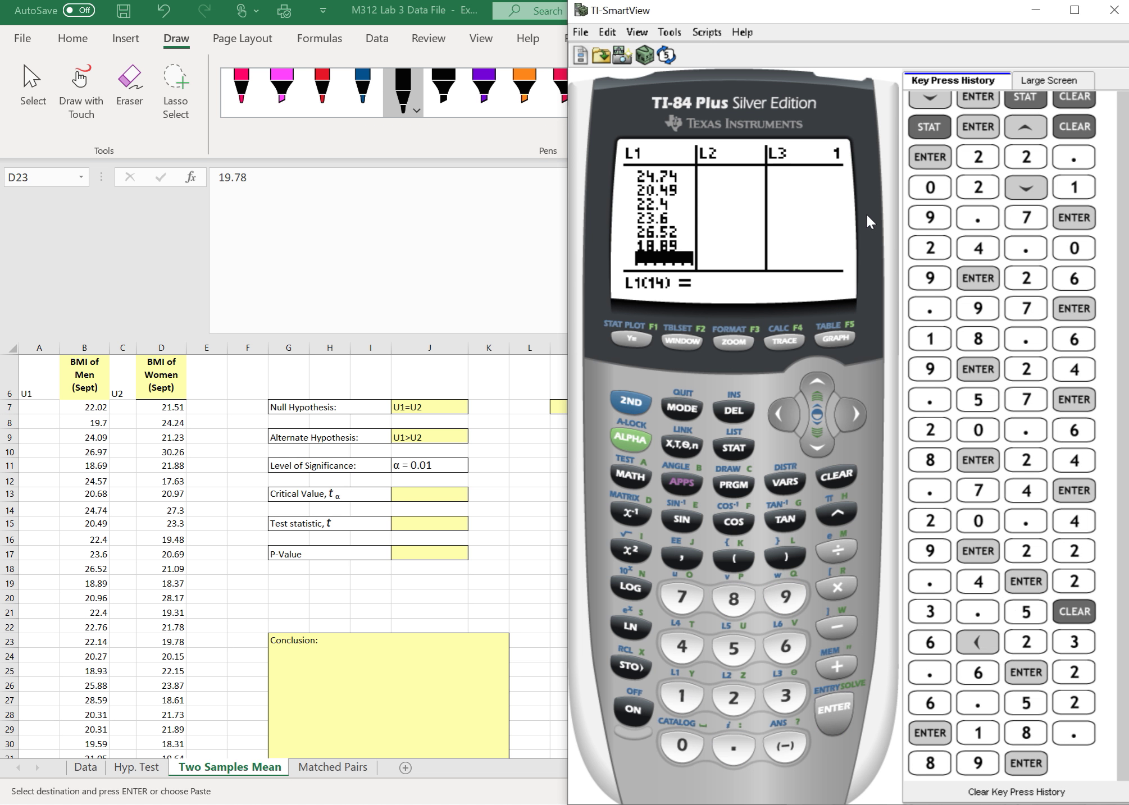
type("2.9")
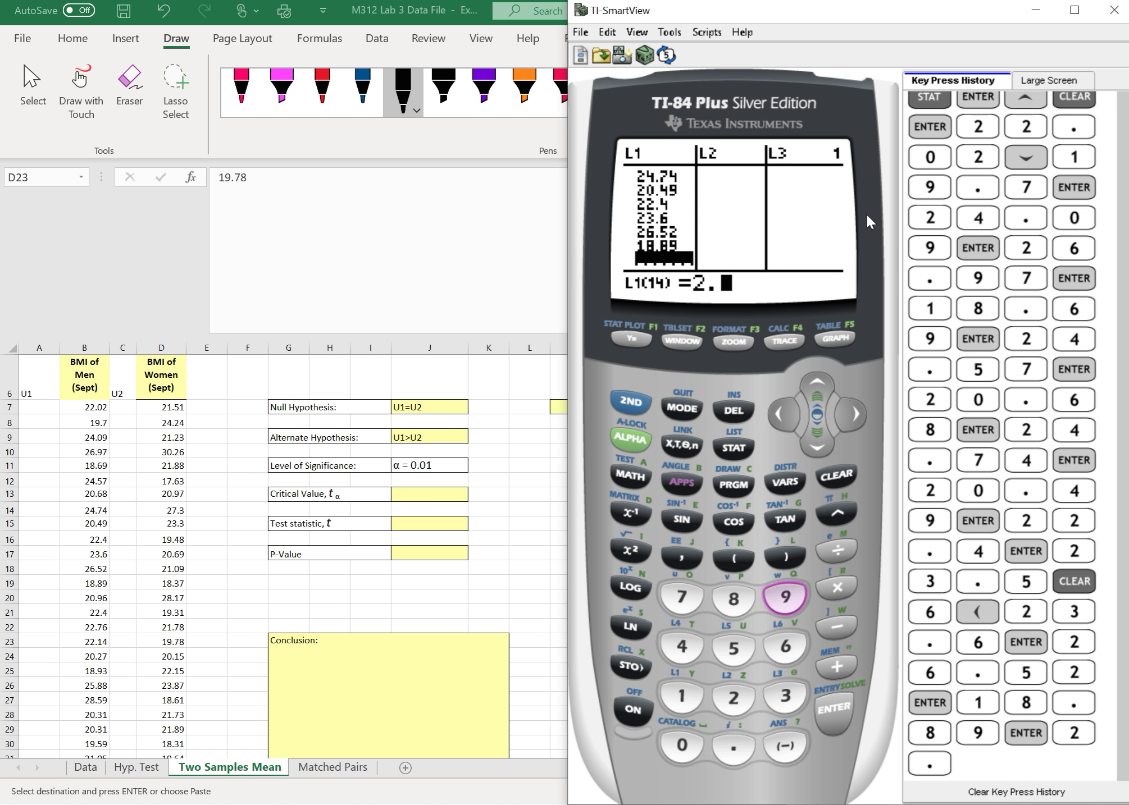
type("6")
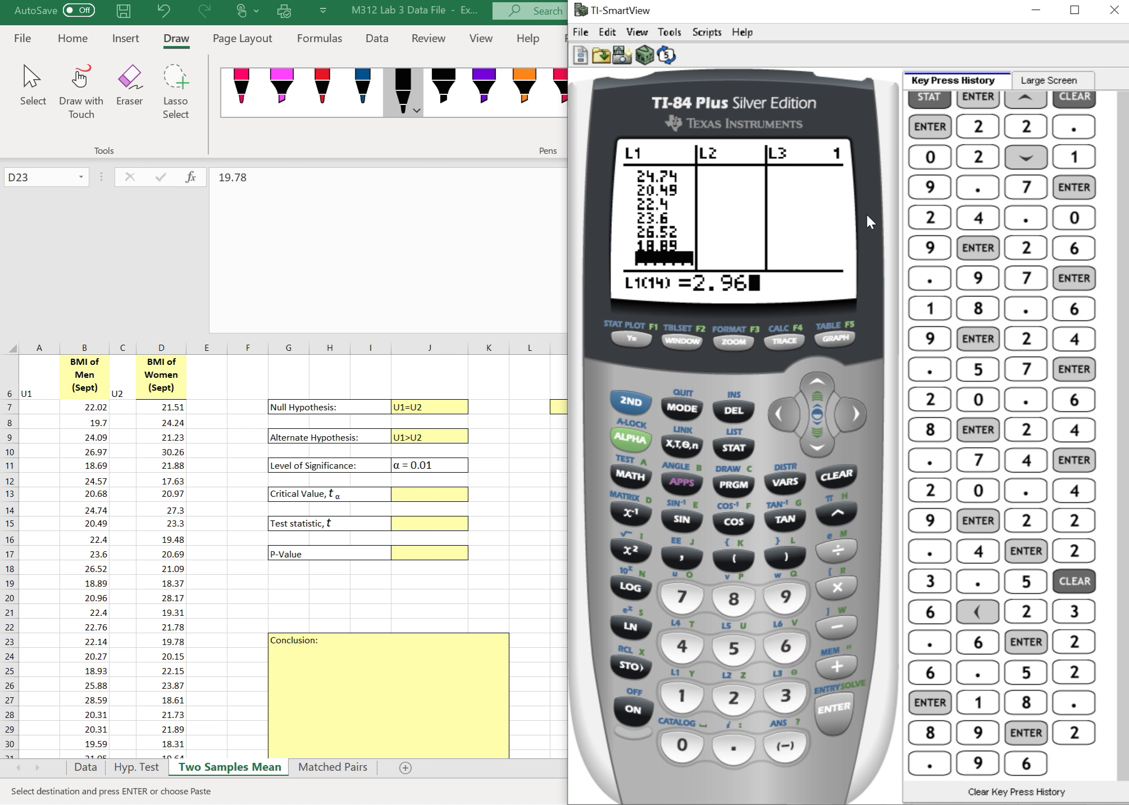
key("Left")
key("Left")
key("Left")
key("Left")
type("0.")
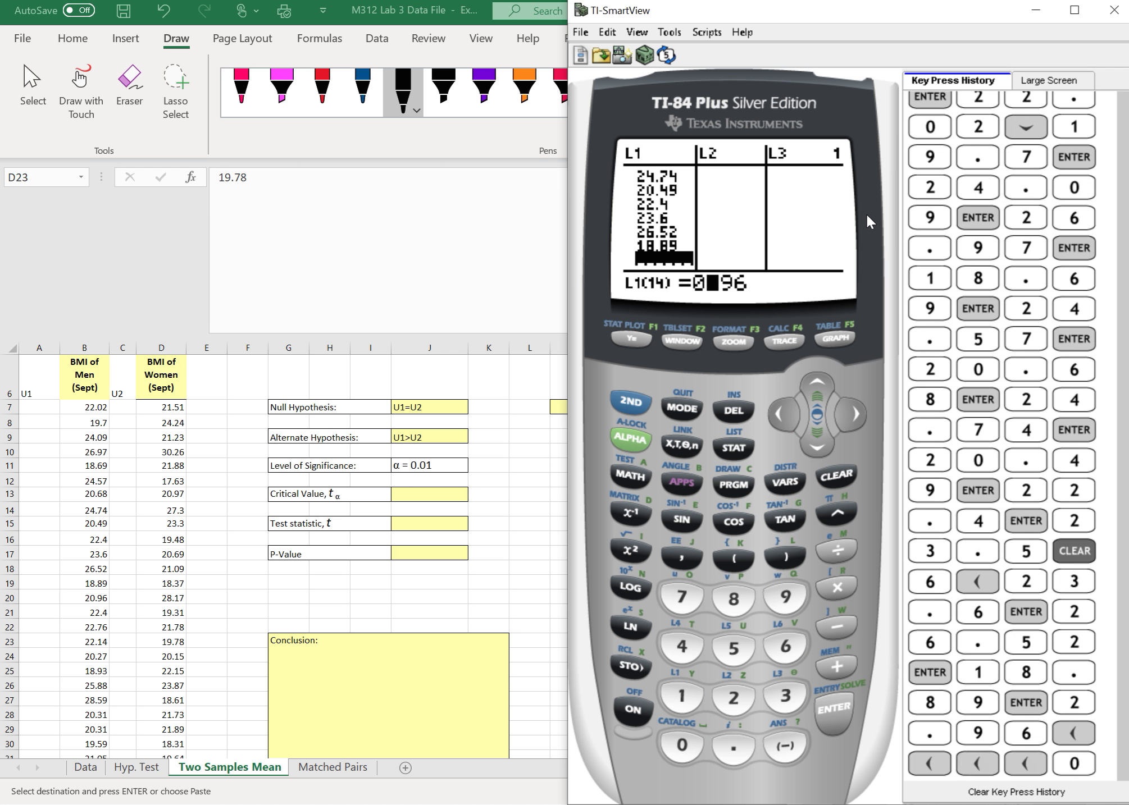
type("9")
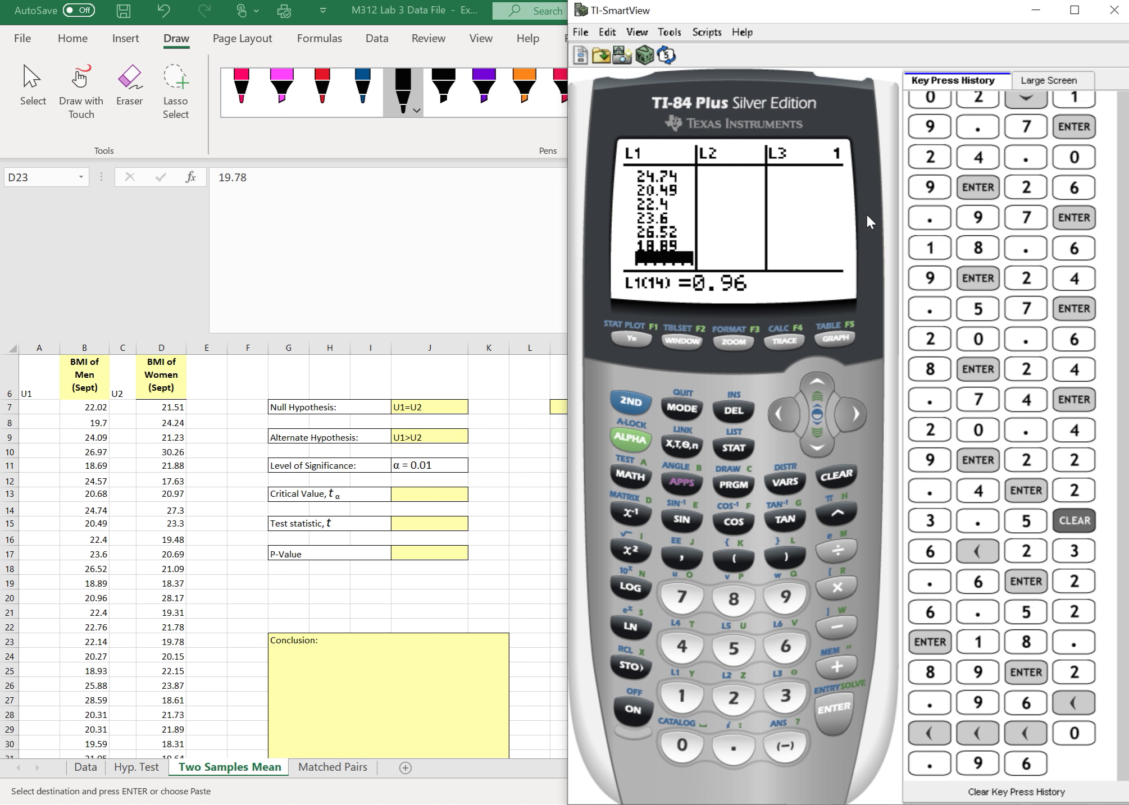
key("BackSpace")
key("BackSpace")
key("BackSpace")
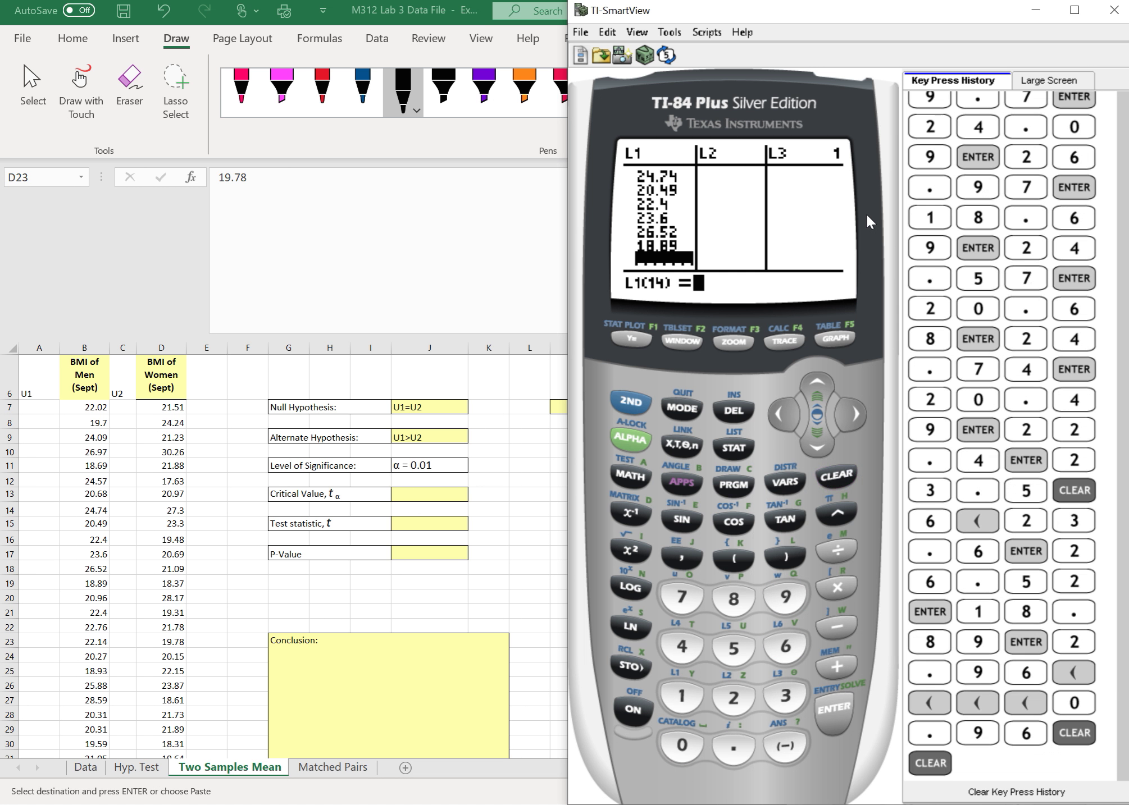
Enter 20.96 as the fourteenth men's BMI value in L1
type("20")
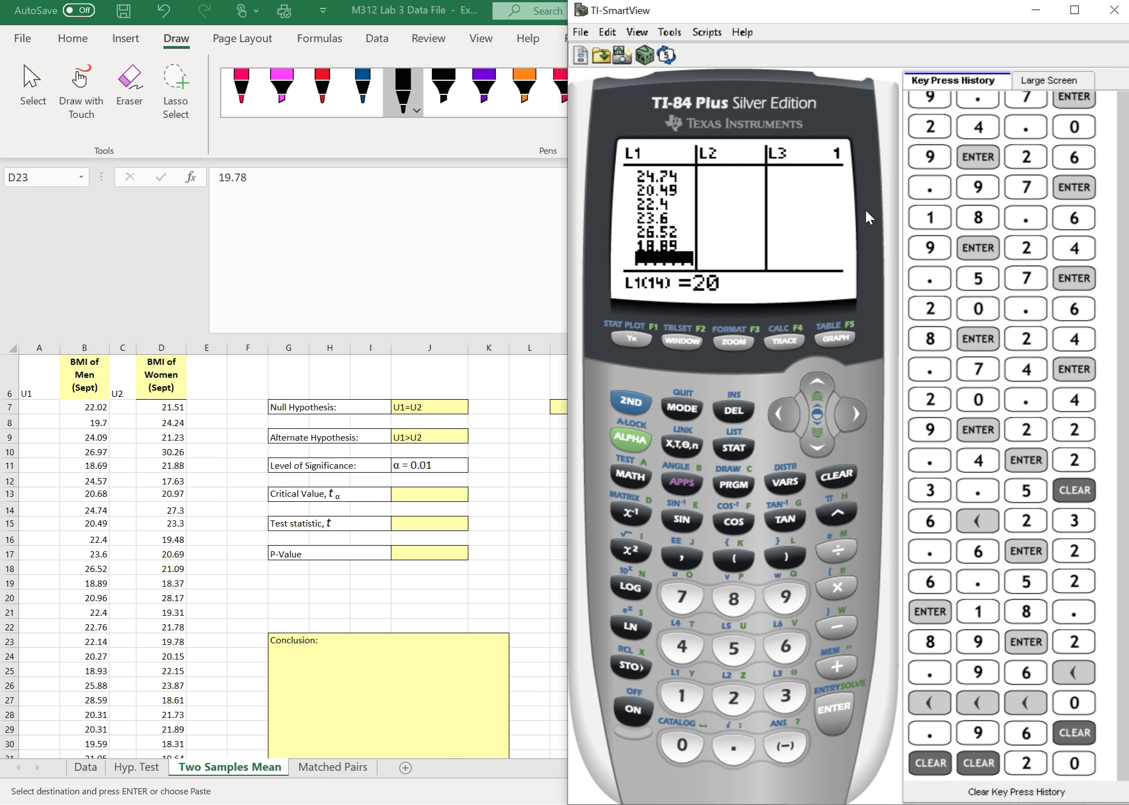
type(".0")
key("BackSpace")
type("96")
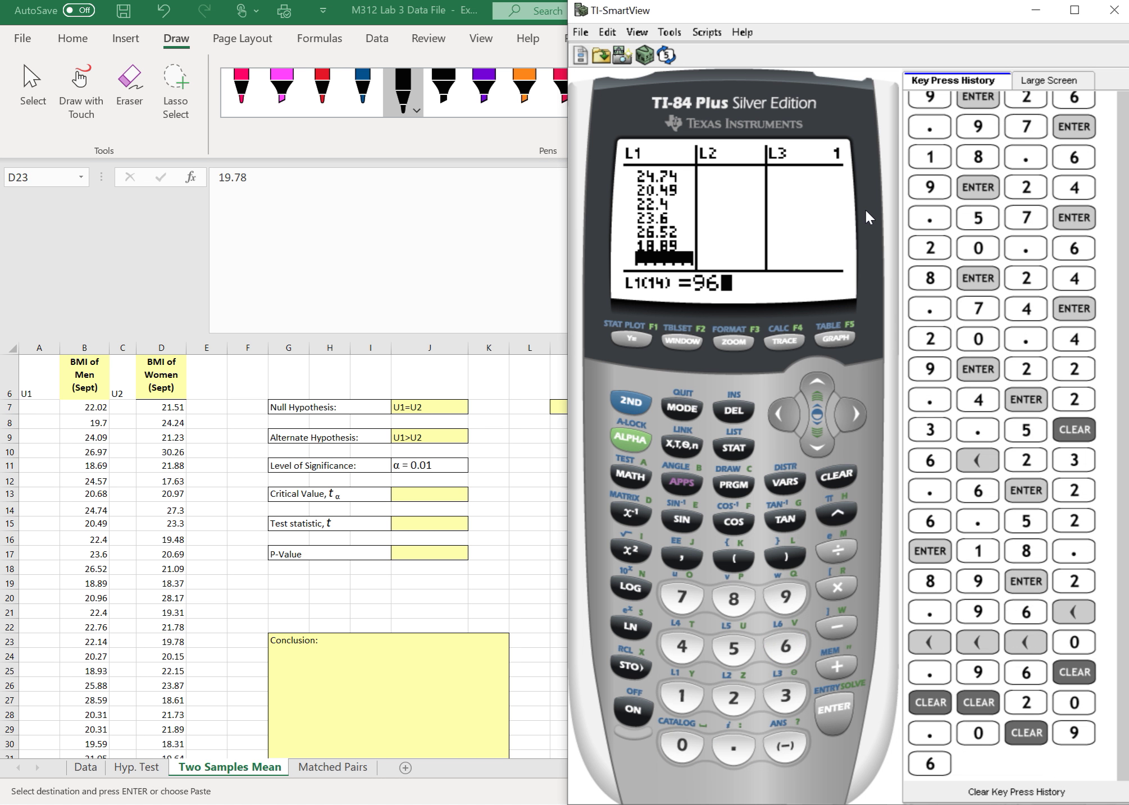
key("Left")
key("Left")
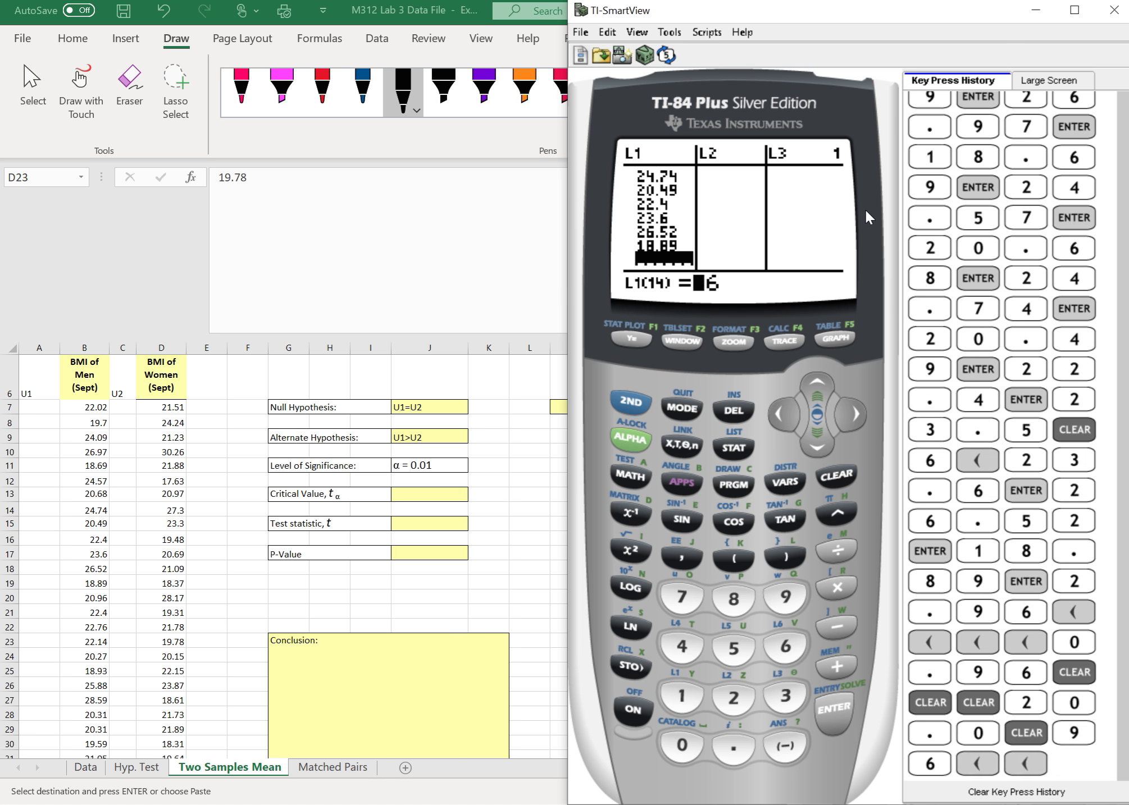
Complete L1 entry 14 as 20.96 and enter 22.4 and 22.76 as entries 15 and 16 from the men's BMI data
type("1")
key("Left")
type("20.96")
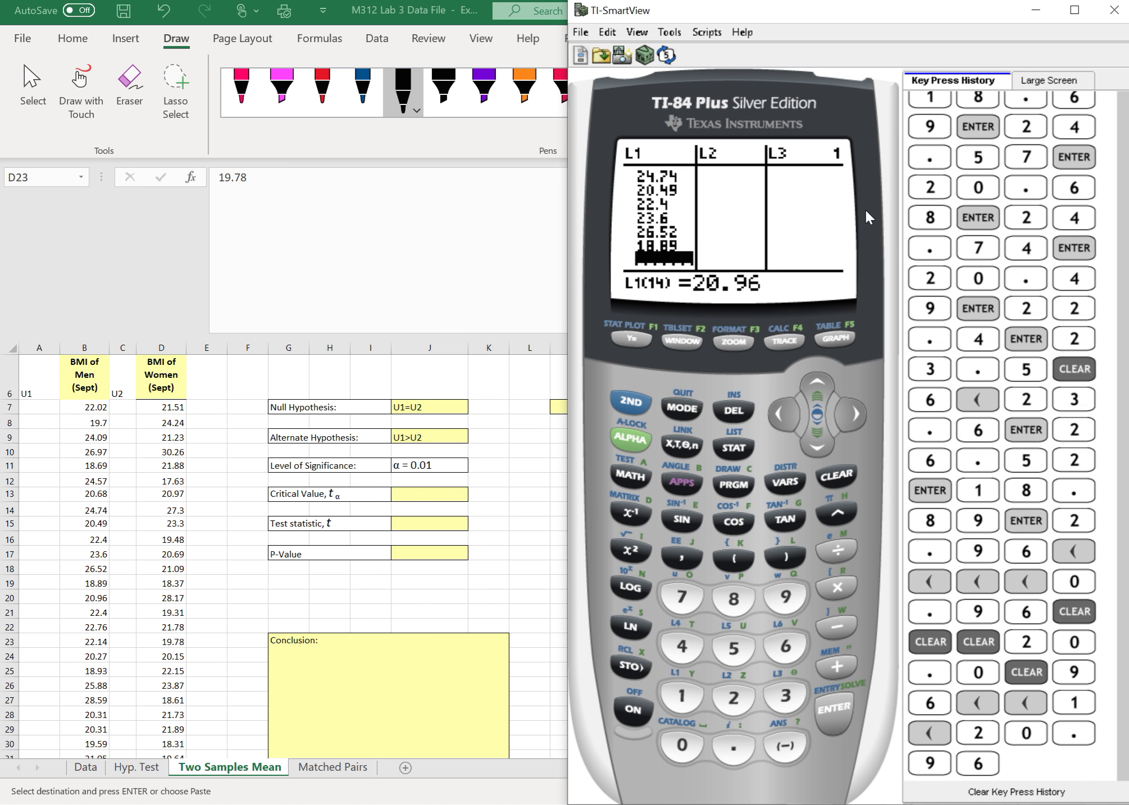
key("Return")
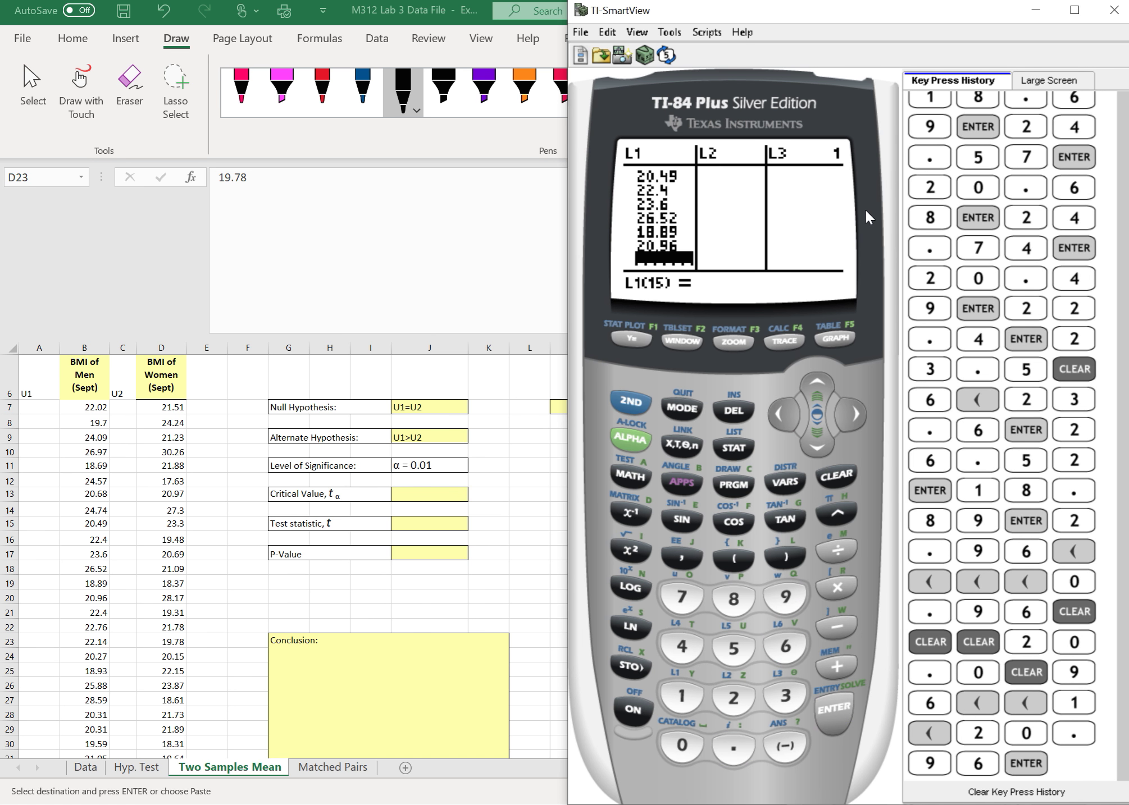
type("22.4")
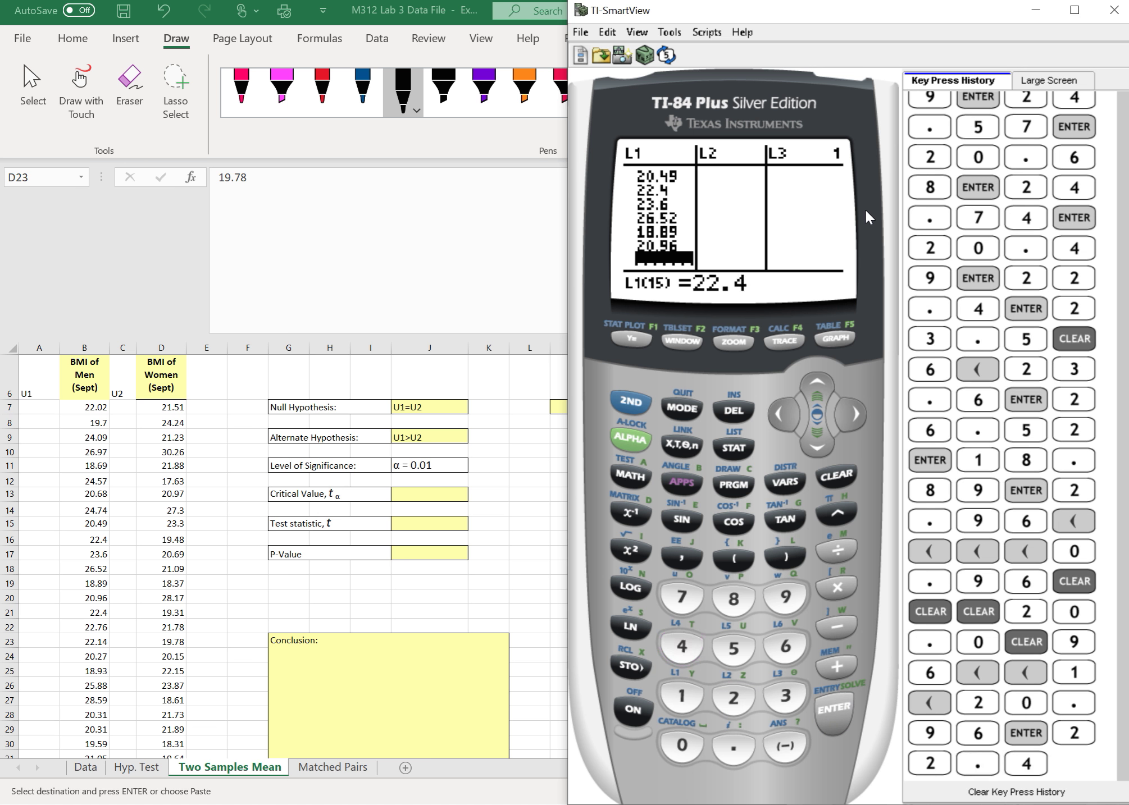
key("Return")
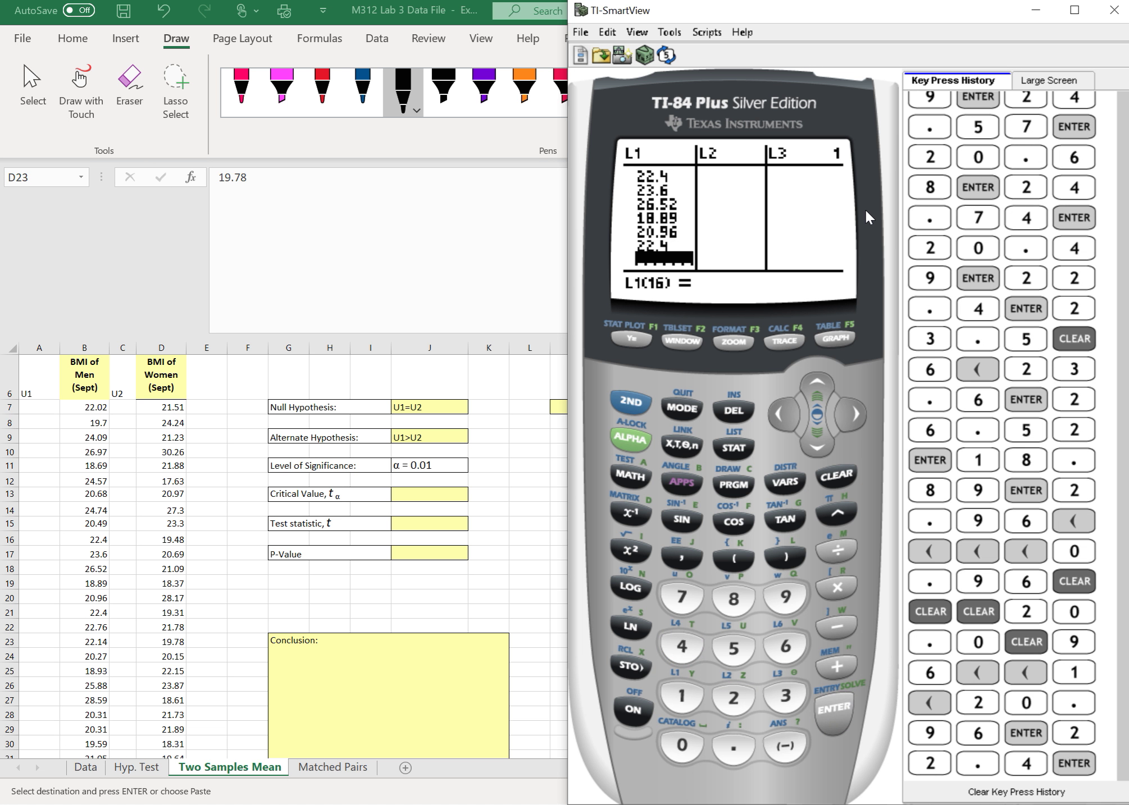
type("22.76")
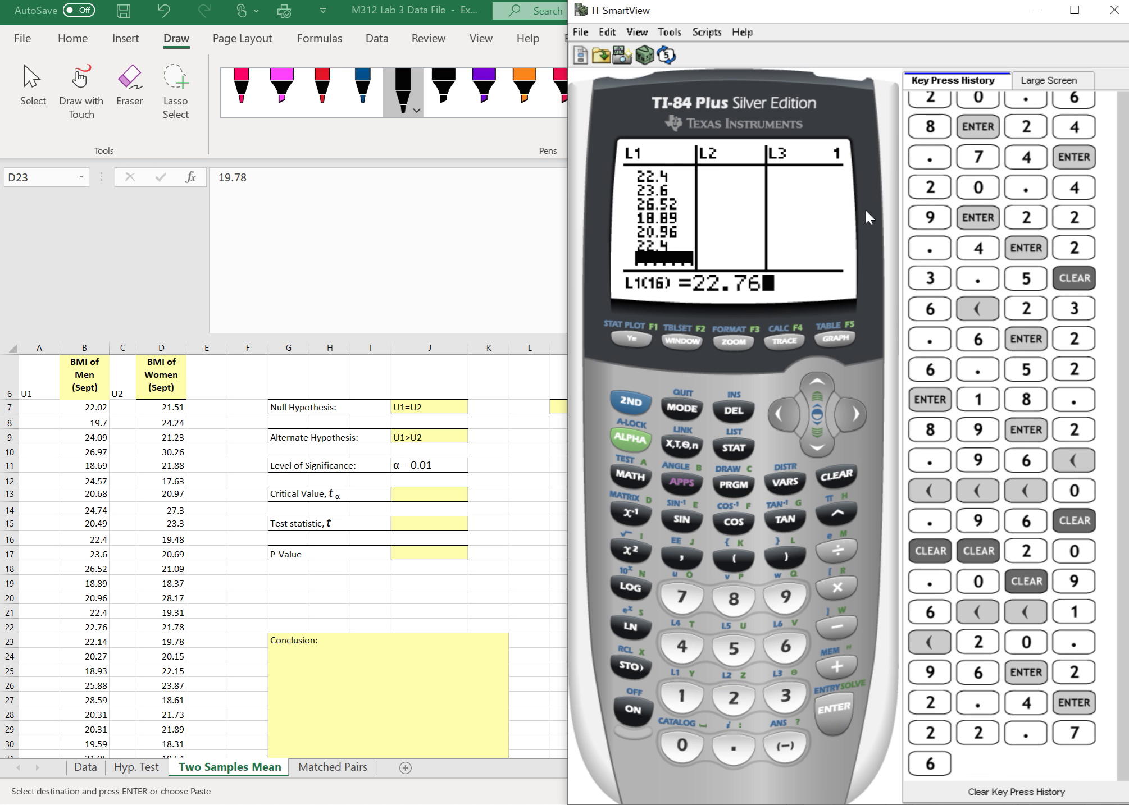
key("Return")
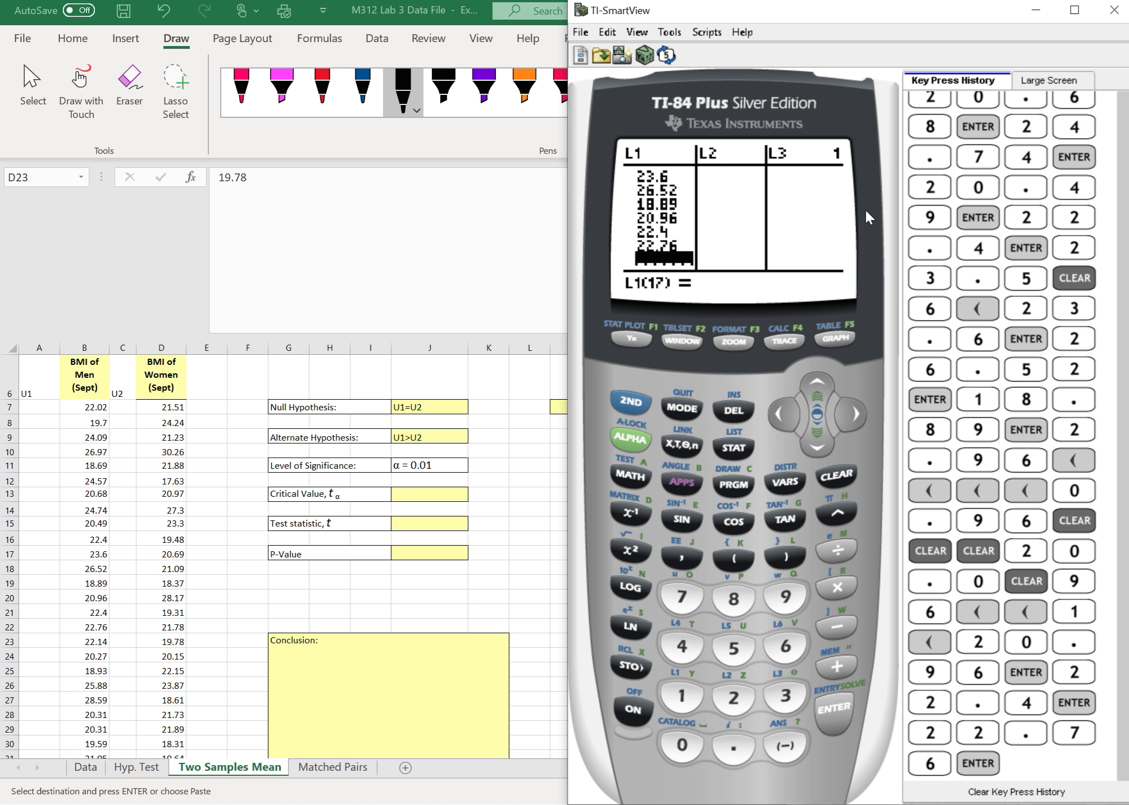
Enter the men's BMI values 22.14, 20.27 and 18.93 as entries 17 to 19 of list L1
type("22.14")
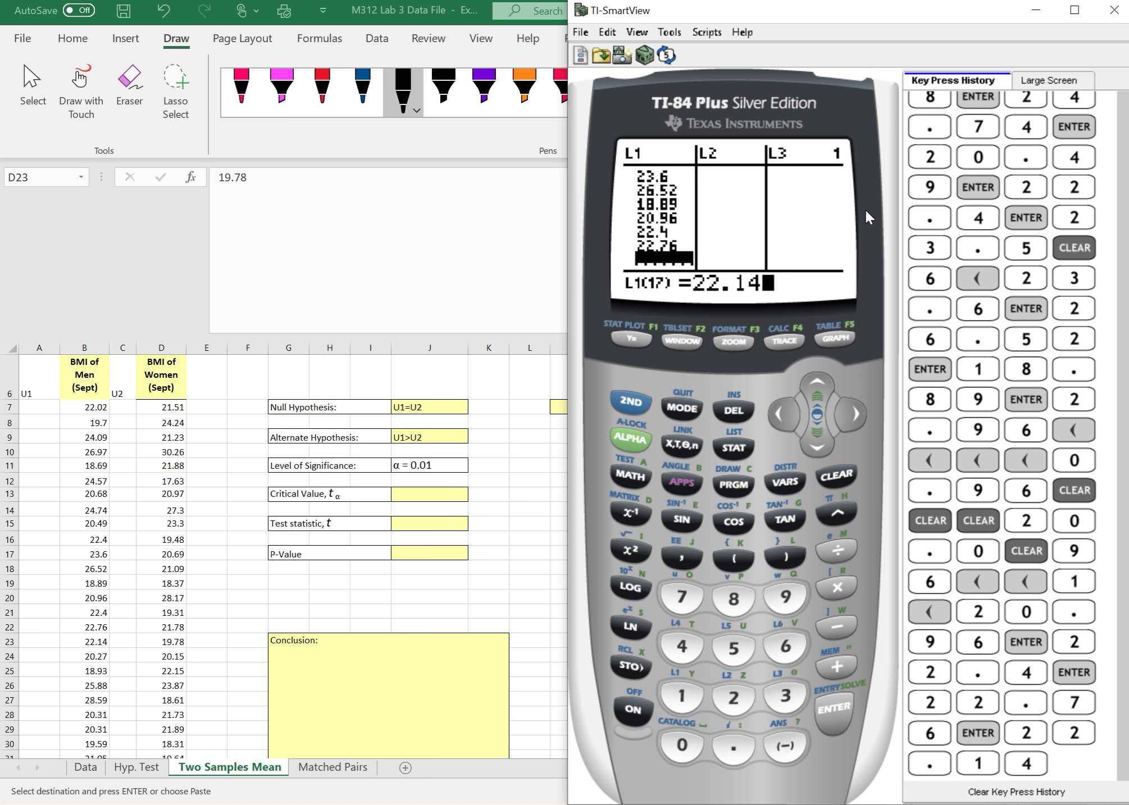
key("Return")
type("2")
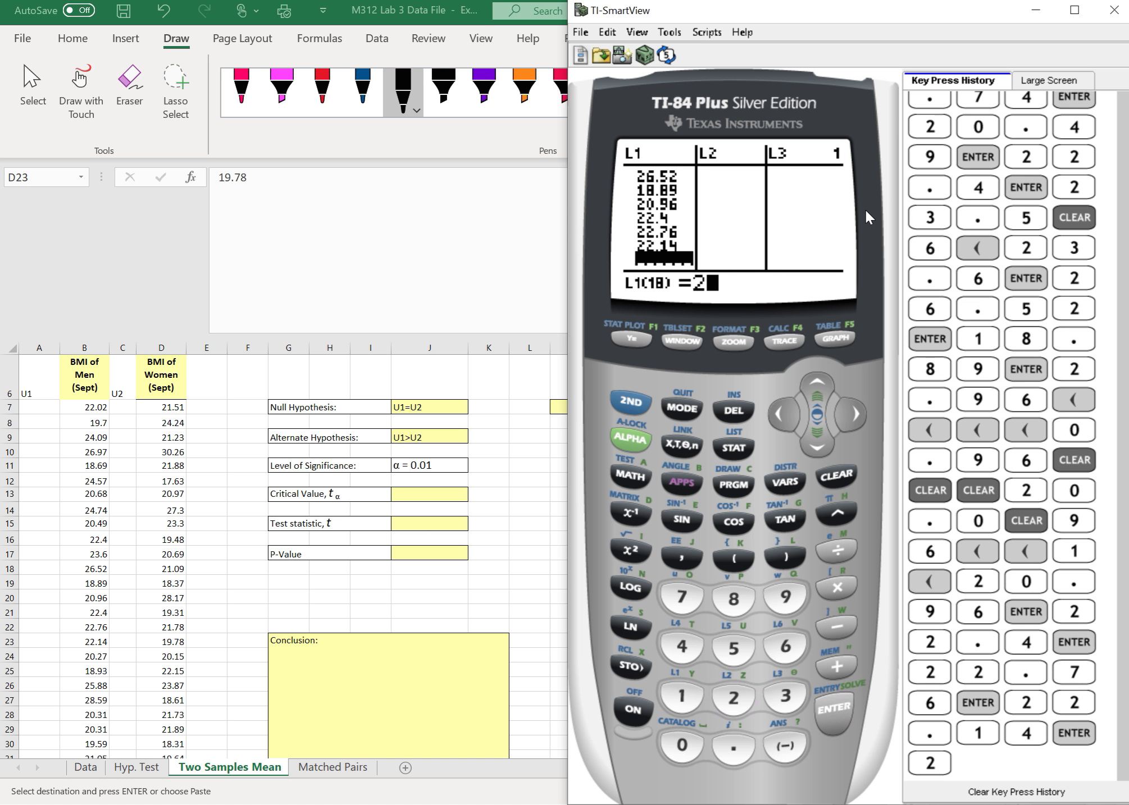
type("0.27")
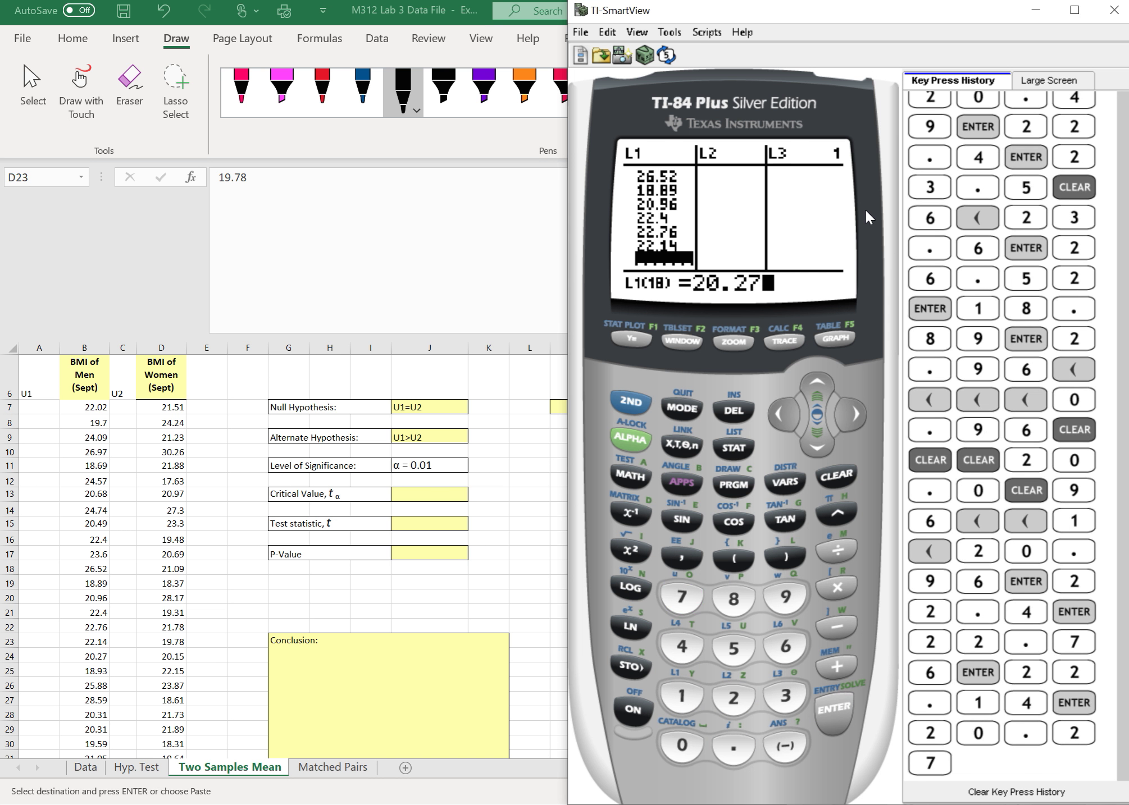
key("Return")
type("18.93")
key("Return")
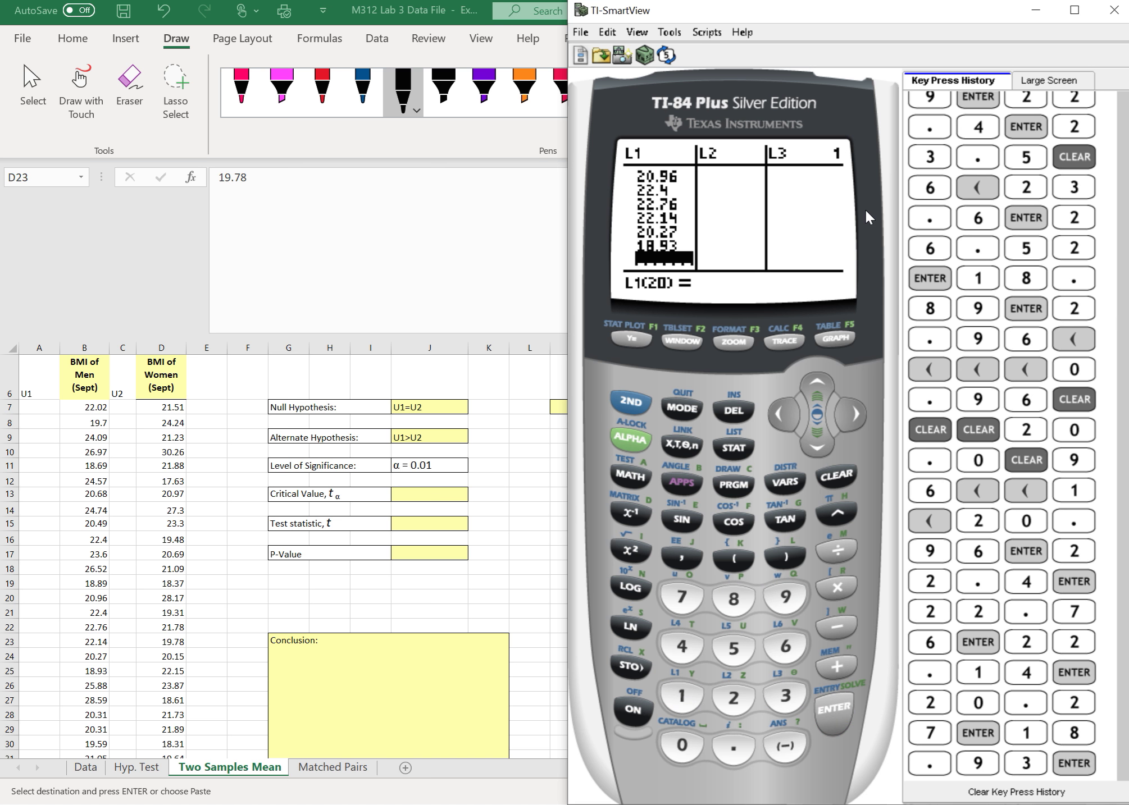
Enter the men's BMI values 25.88 and 28.59 as entries 20 and 21 of list L1
type("25.")
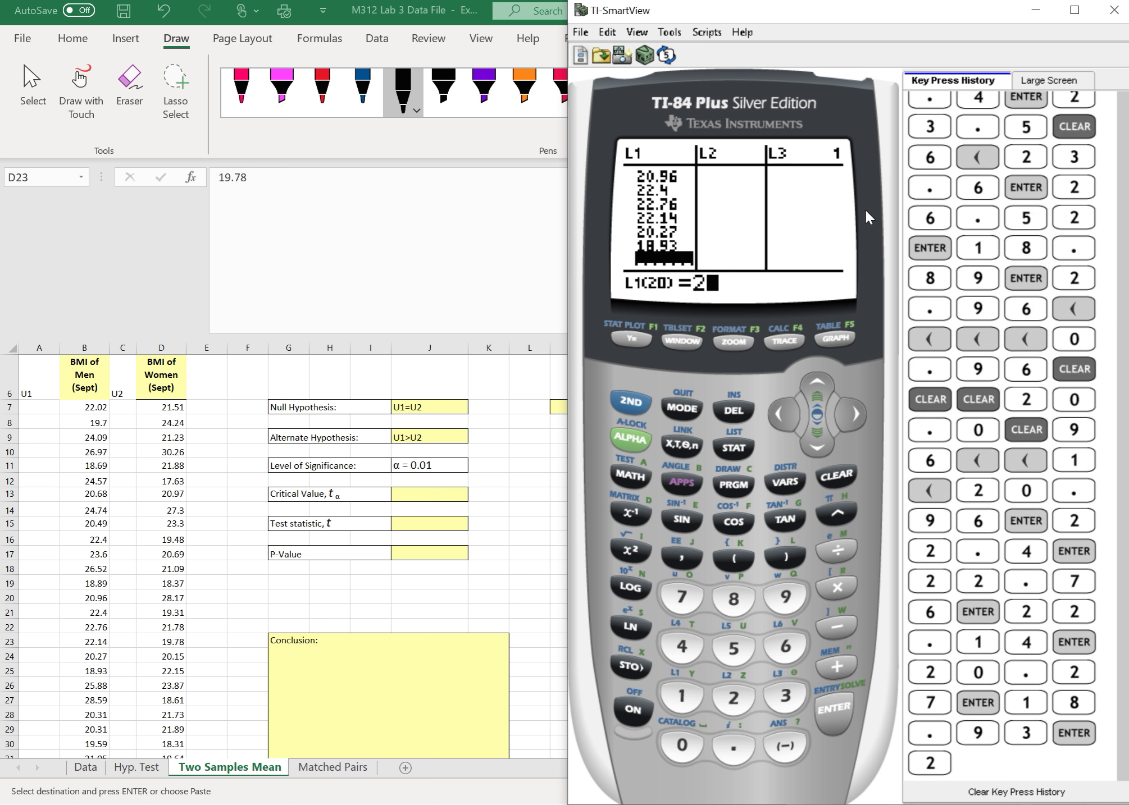
type("88")
key("Return")
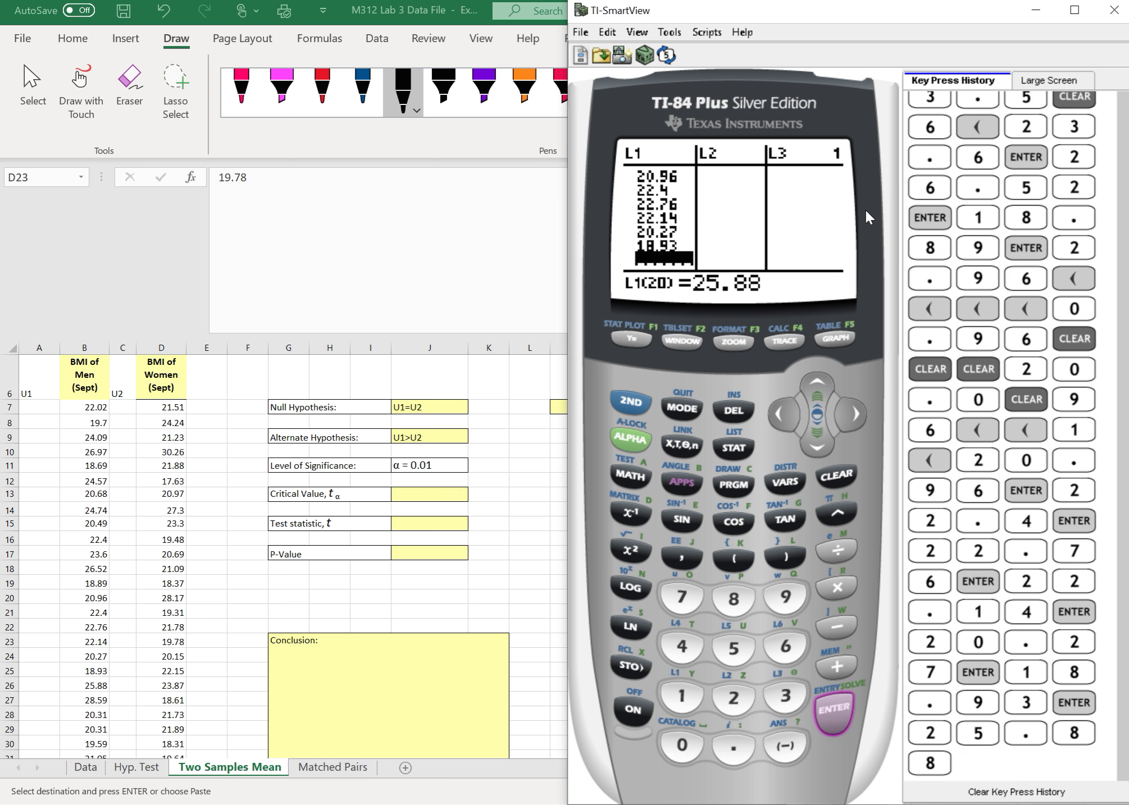
type("28.5")
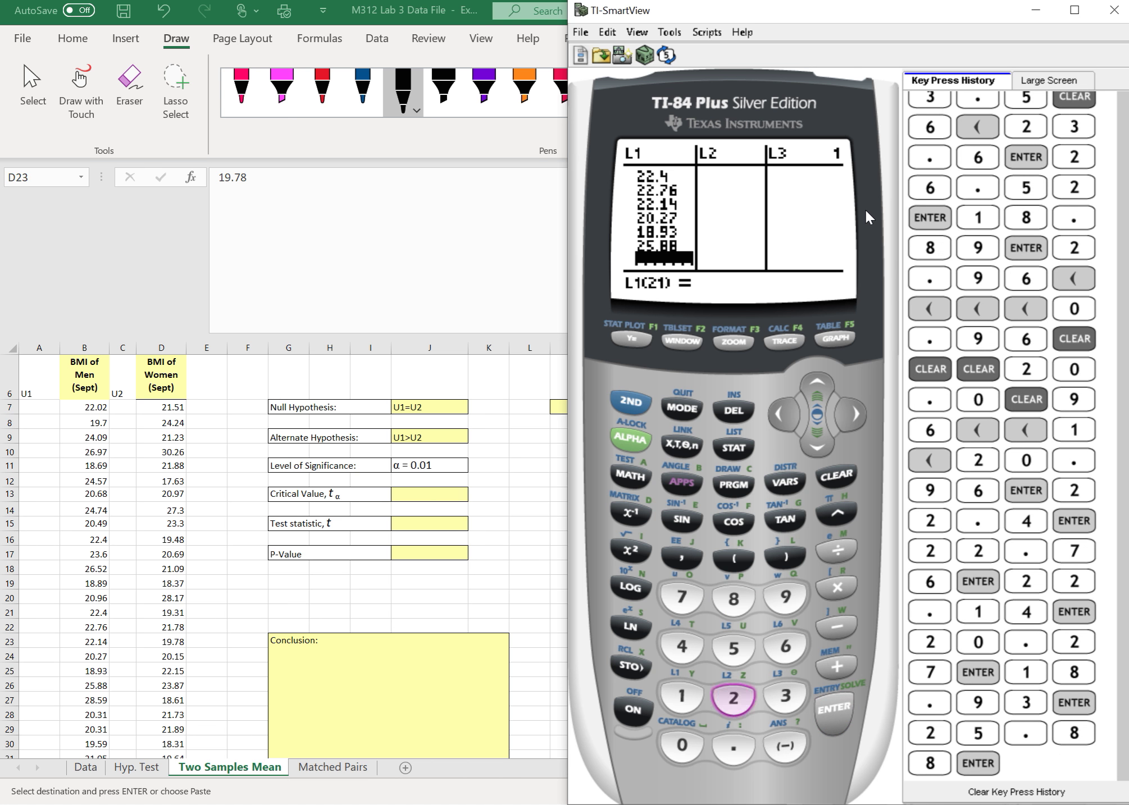
type("9")
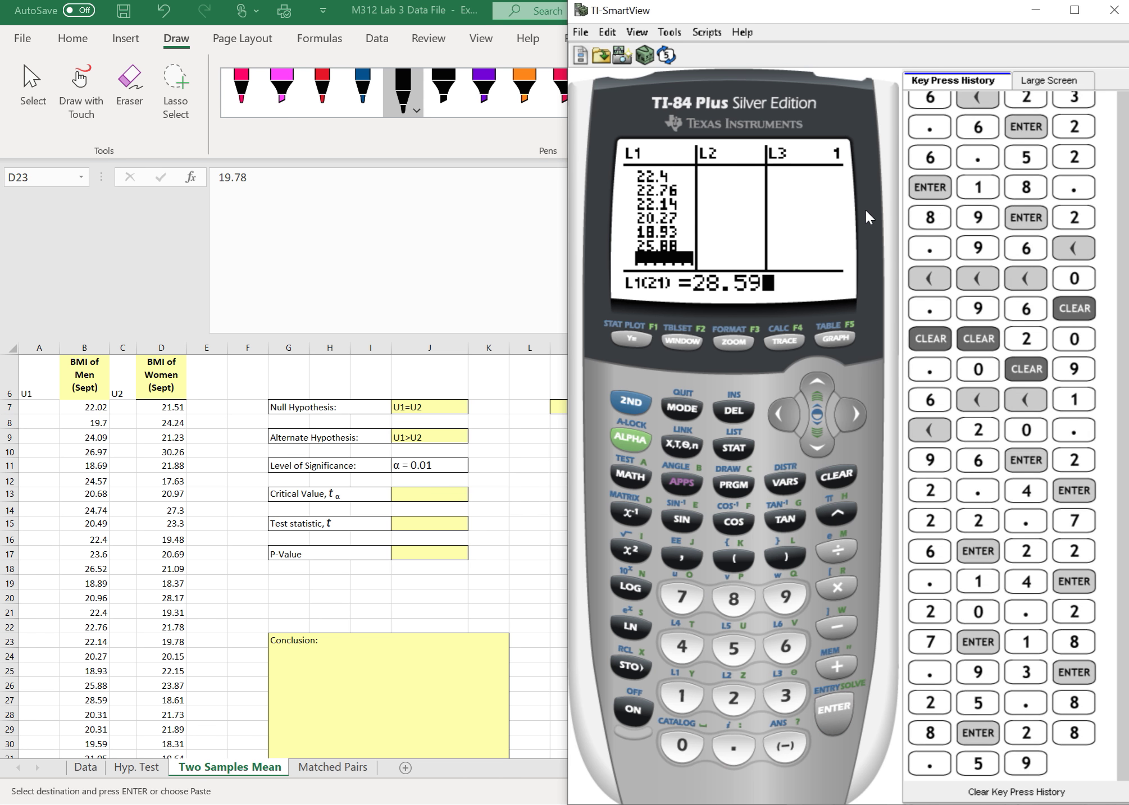
key("Return")
Enter the men's BMI values 20.31, 20.31 and 19.59 as entries 22 to 24 of list L1
type("20.")
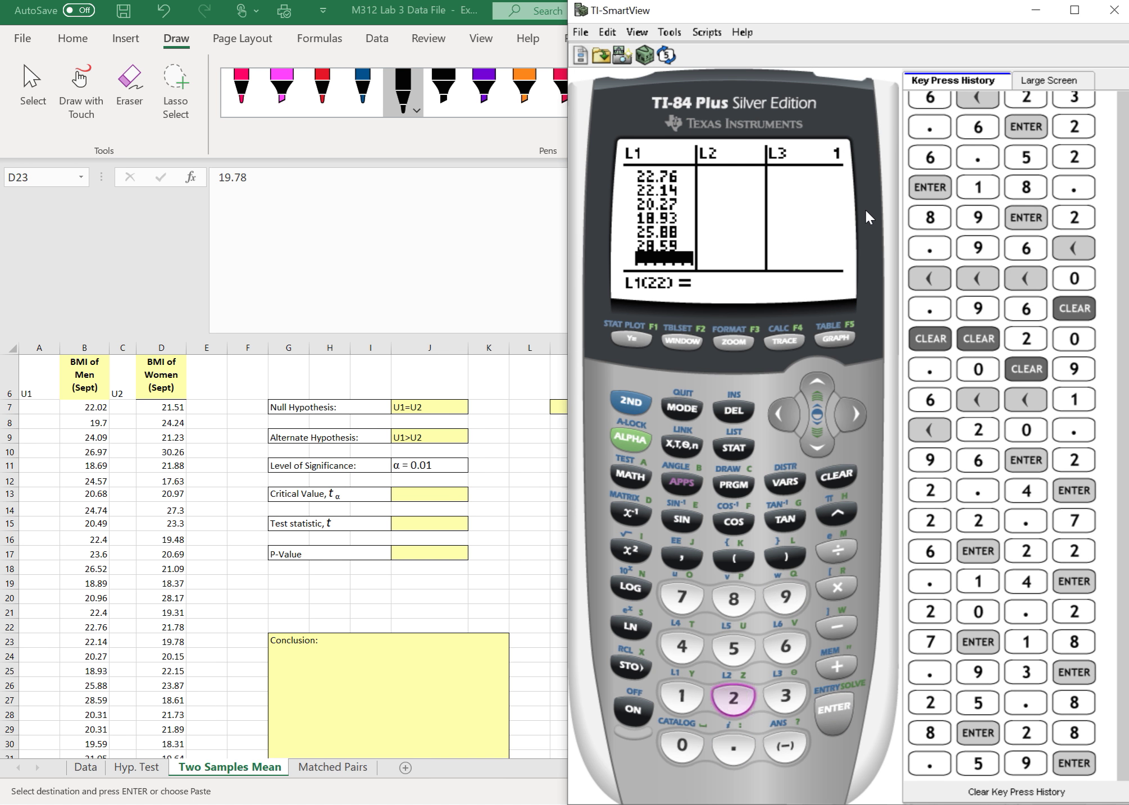
type("31")
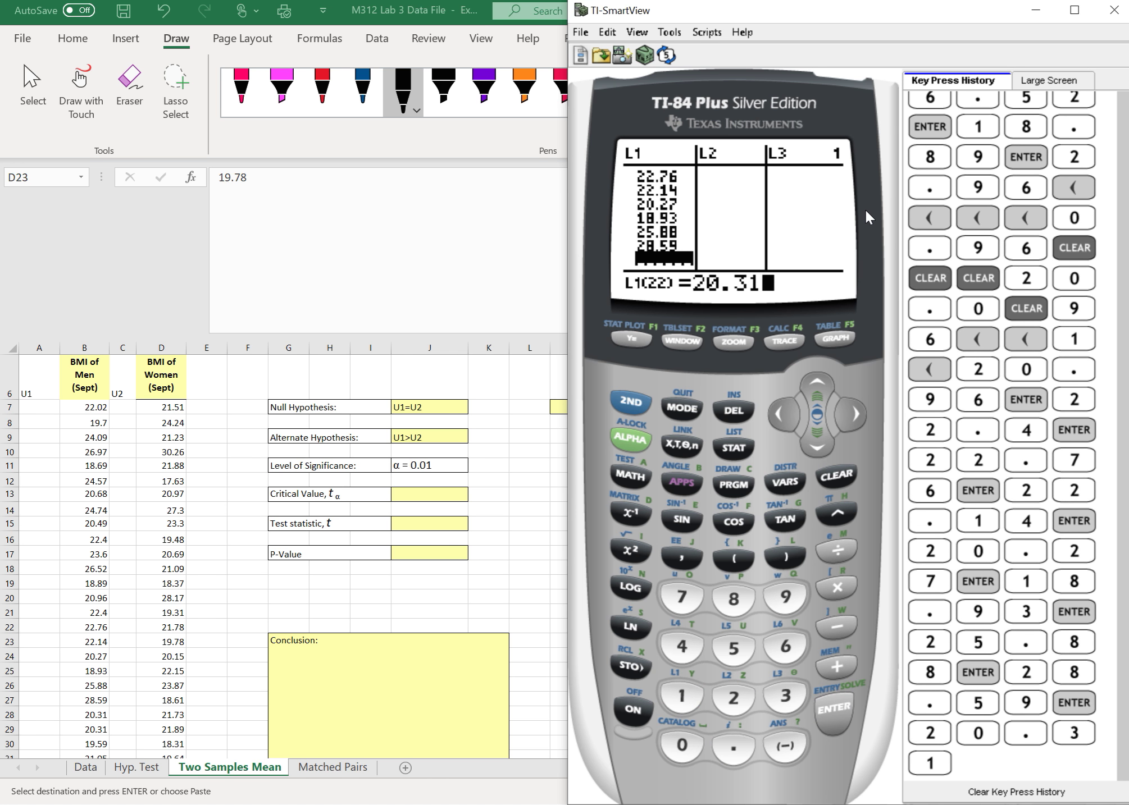
key("Return")
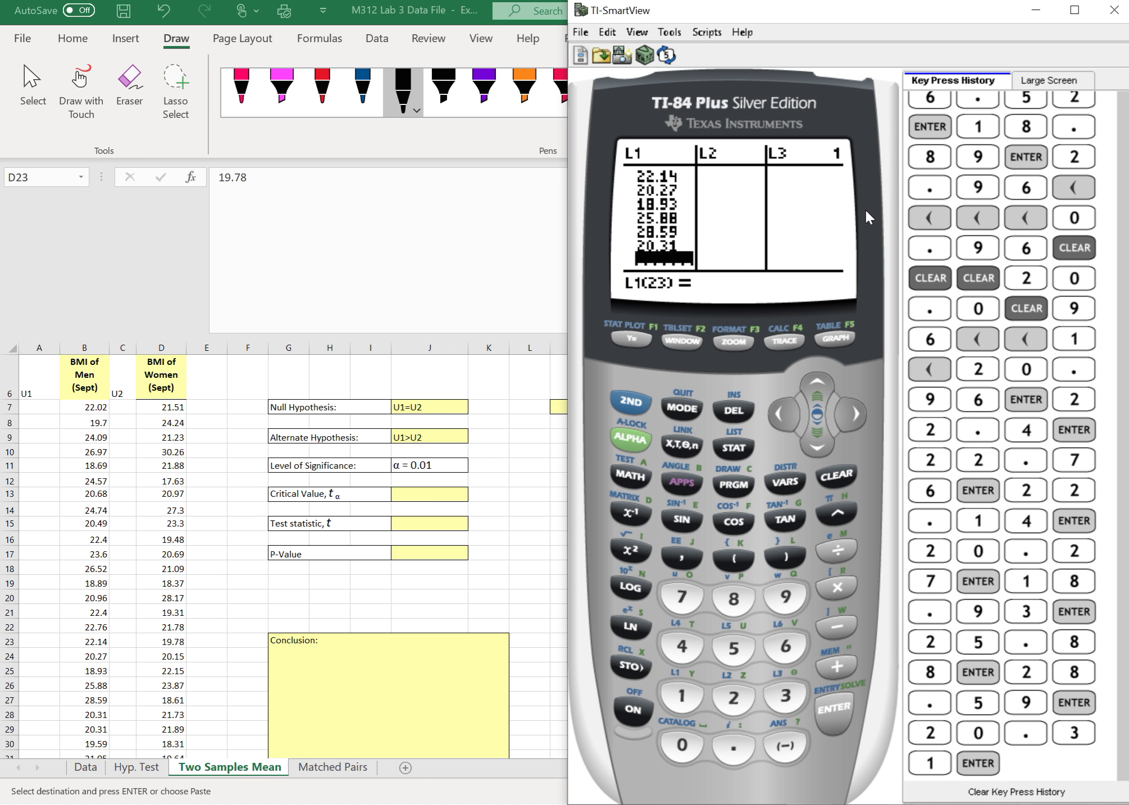
type("20.31")
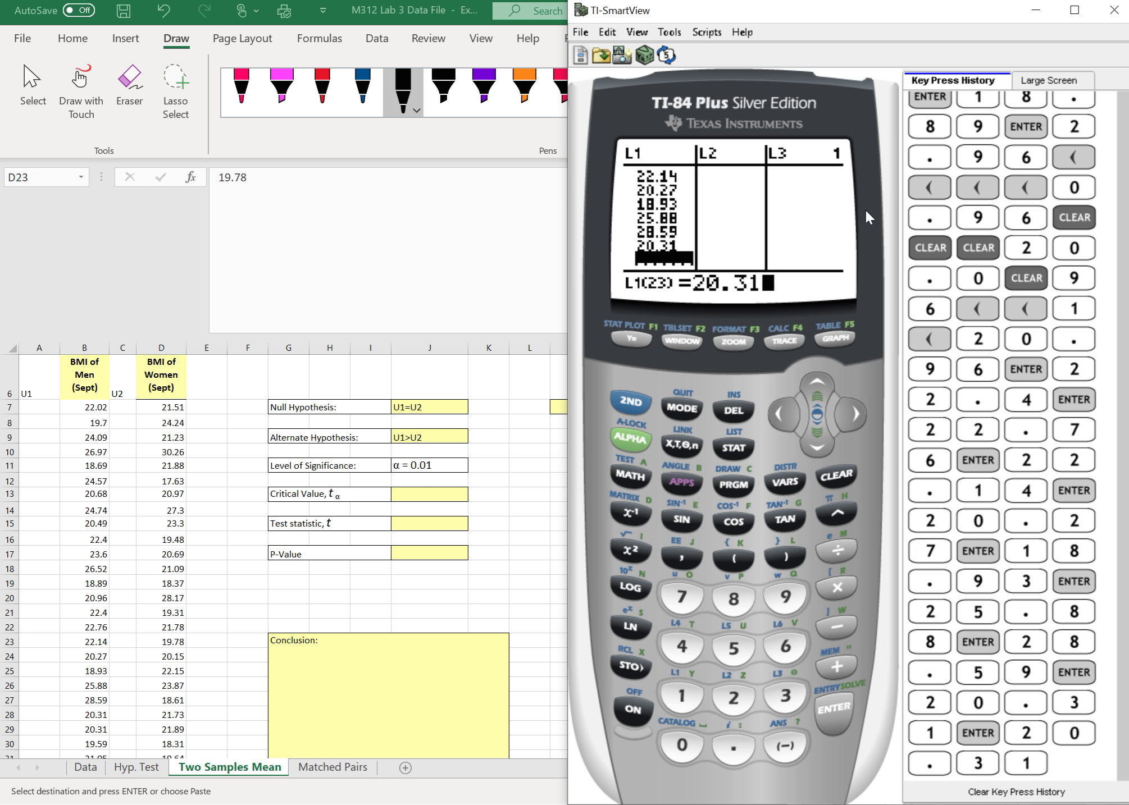
key("Return")
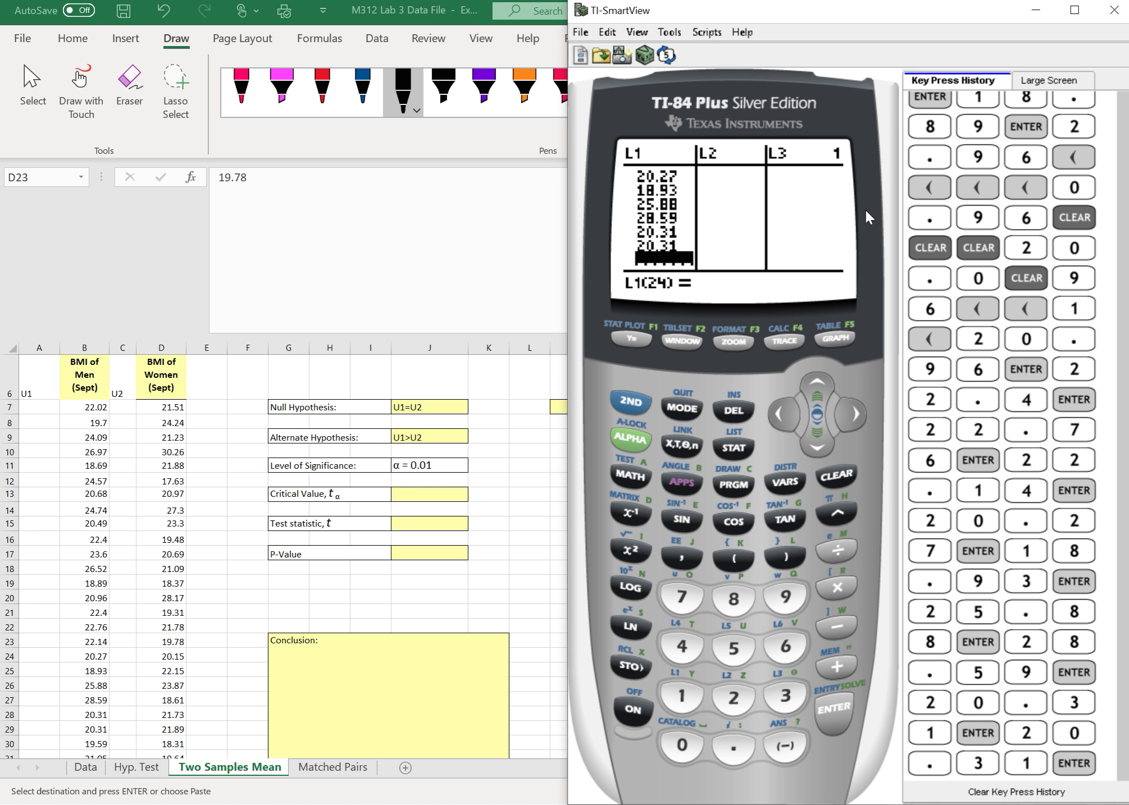
type("19.")
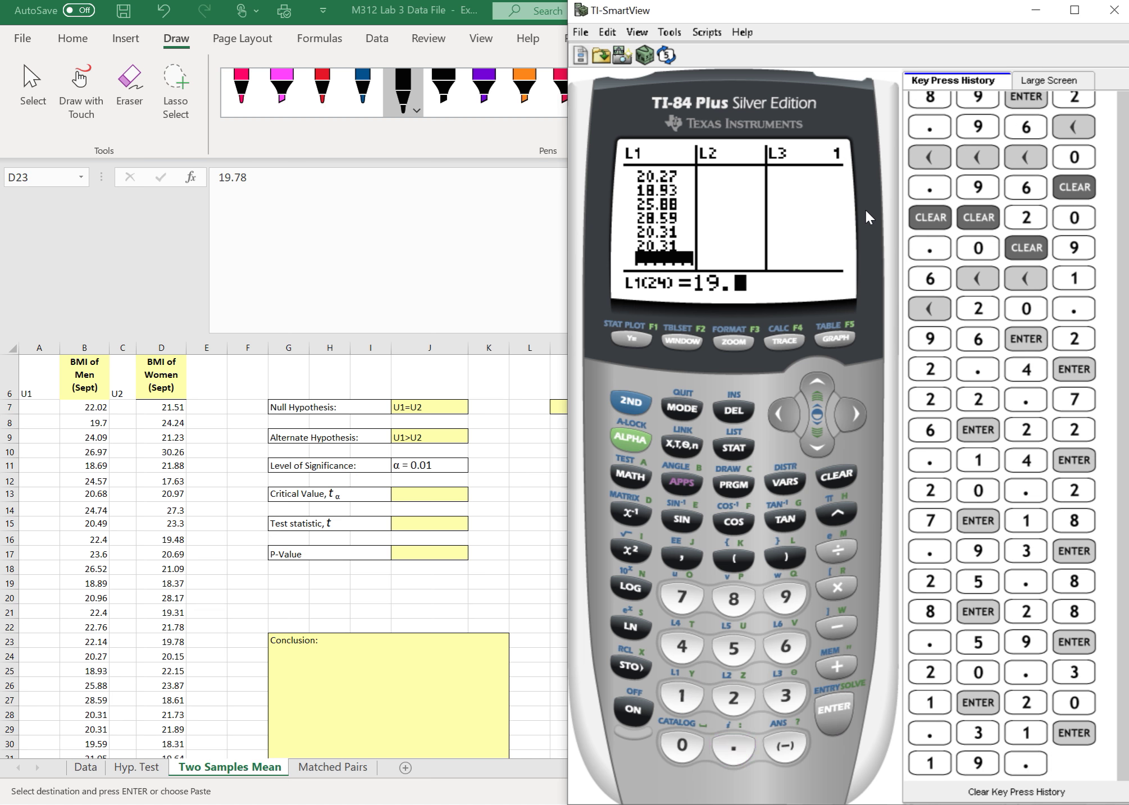
type("59")
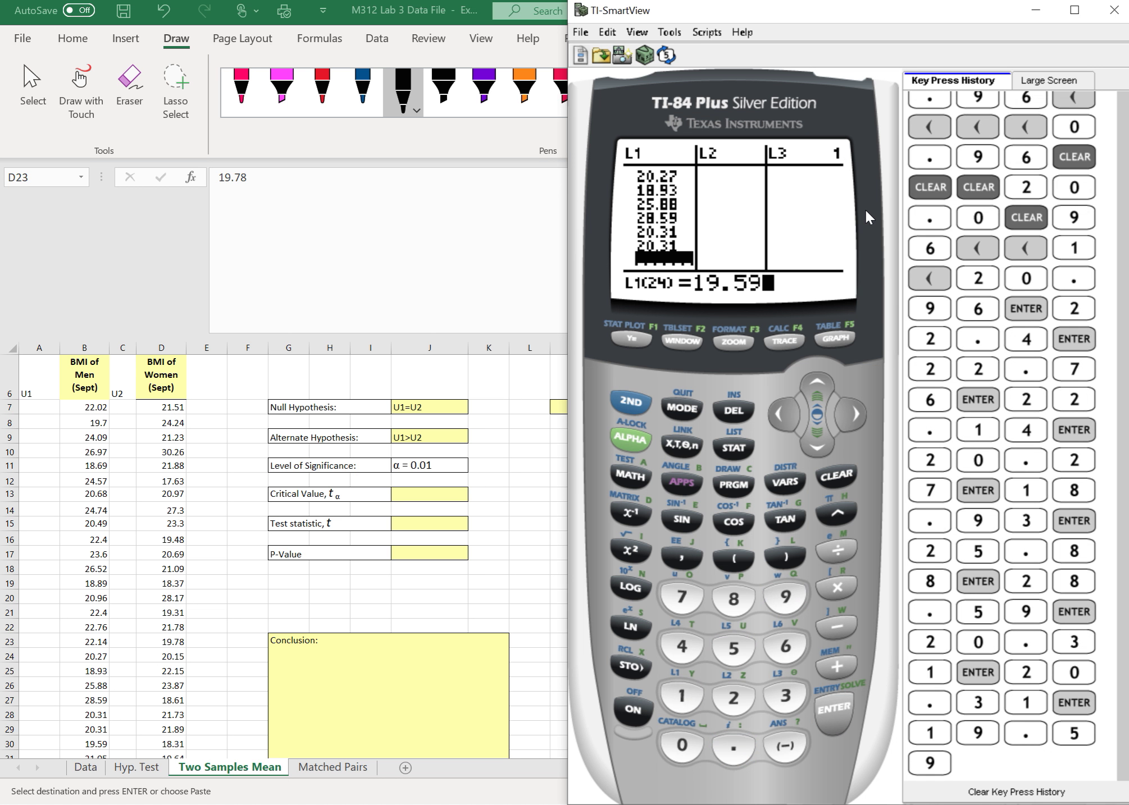
key("Return")
Consult the men's BMI values below row 30 in Excel and enter 21.05 and 18.51 as L1 entries 25 and 26 in TI-SmartView
key("alt+Tab")
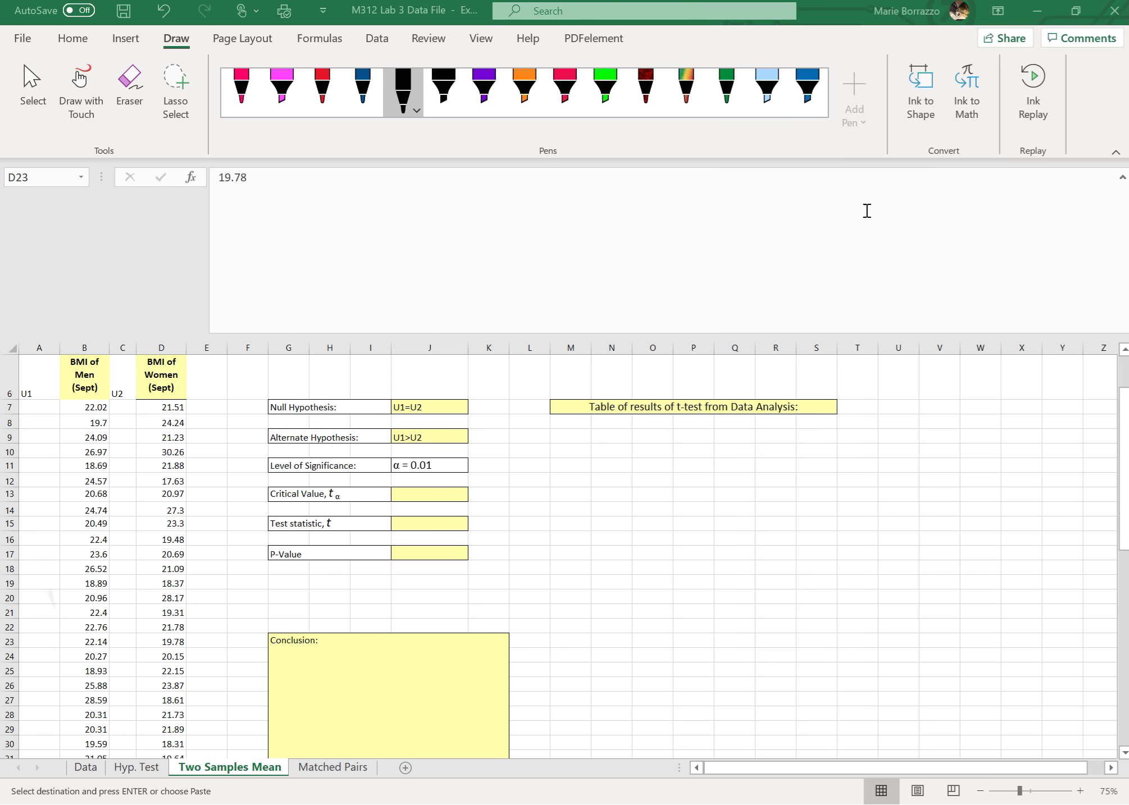
scroll(866, 210, "down", 5)
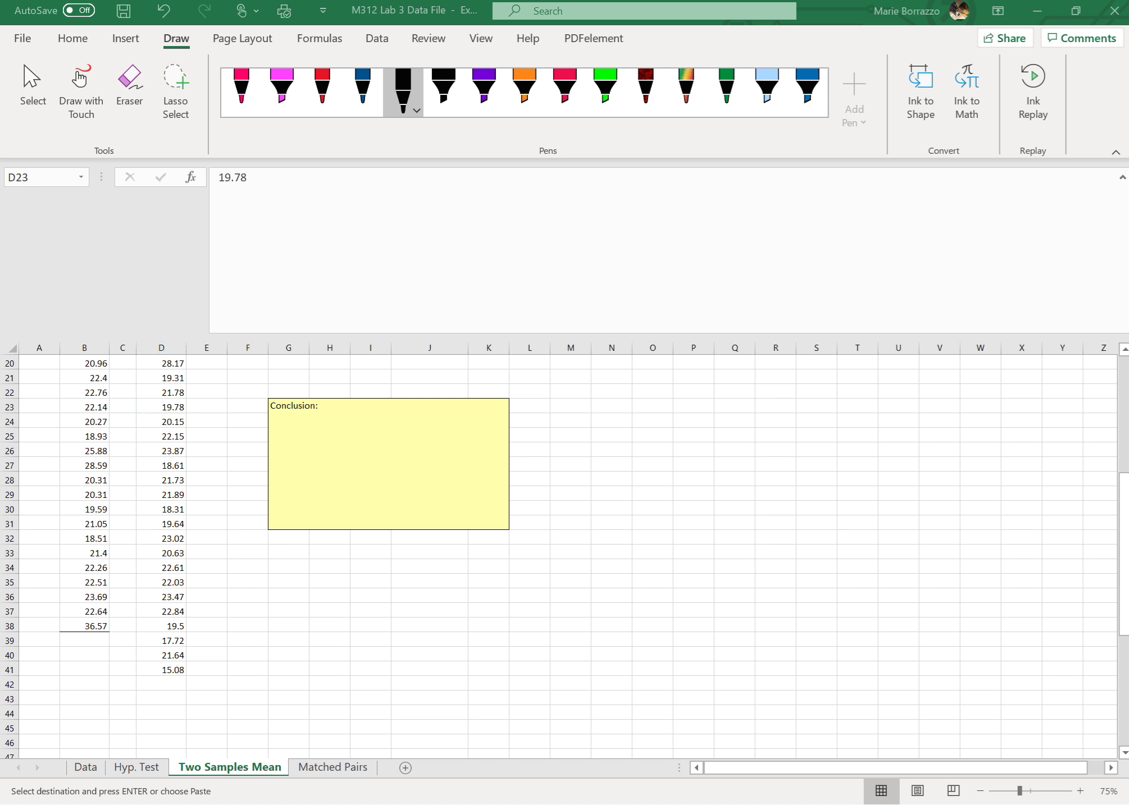
key("alt+Tab")
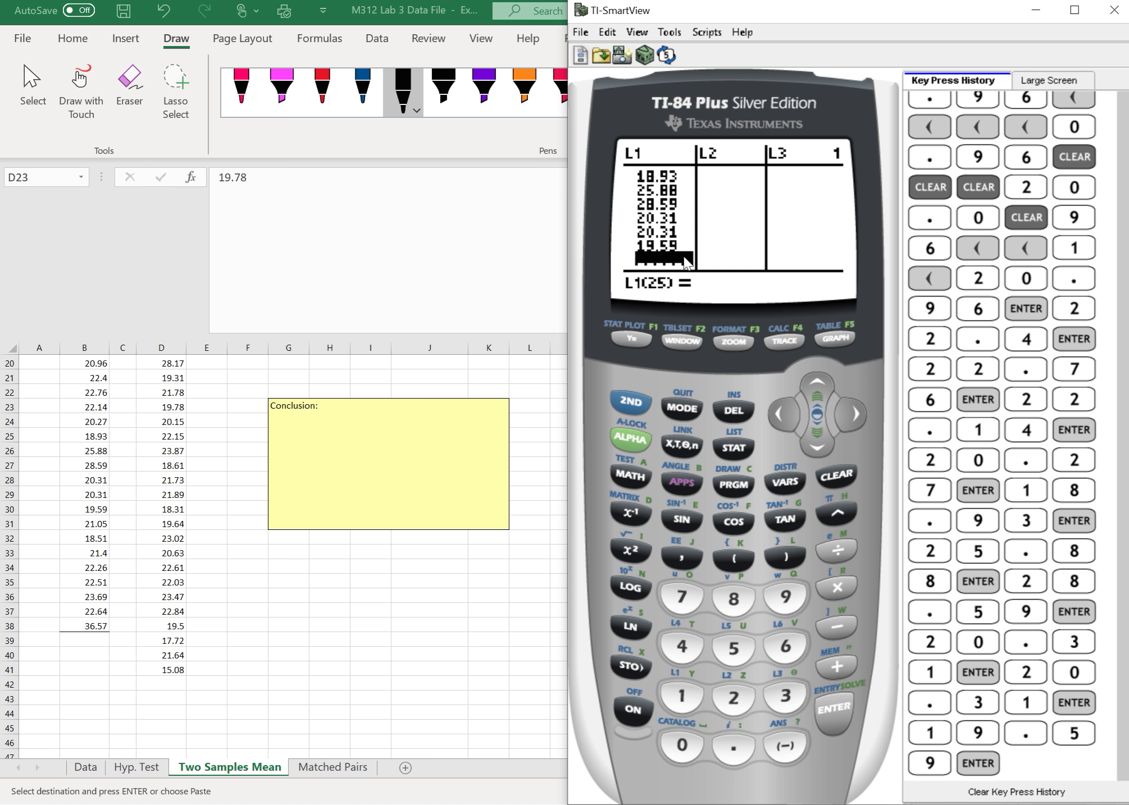
type("21.05")
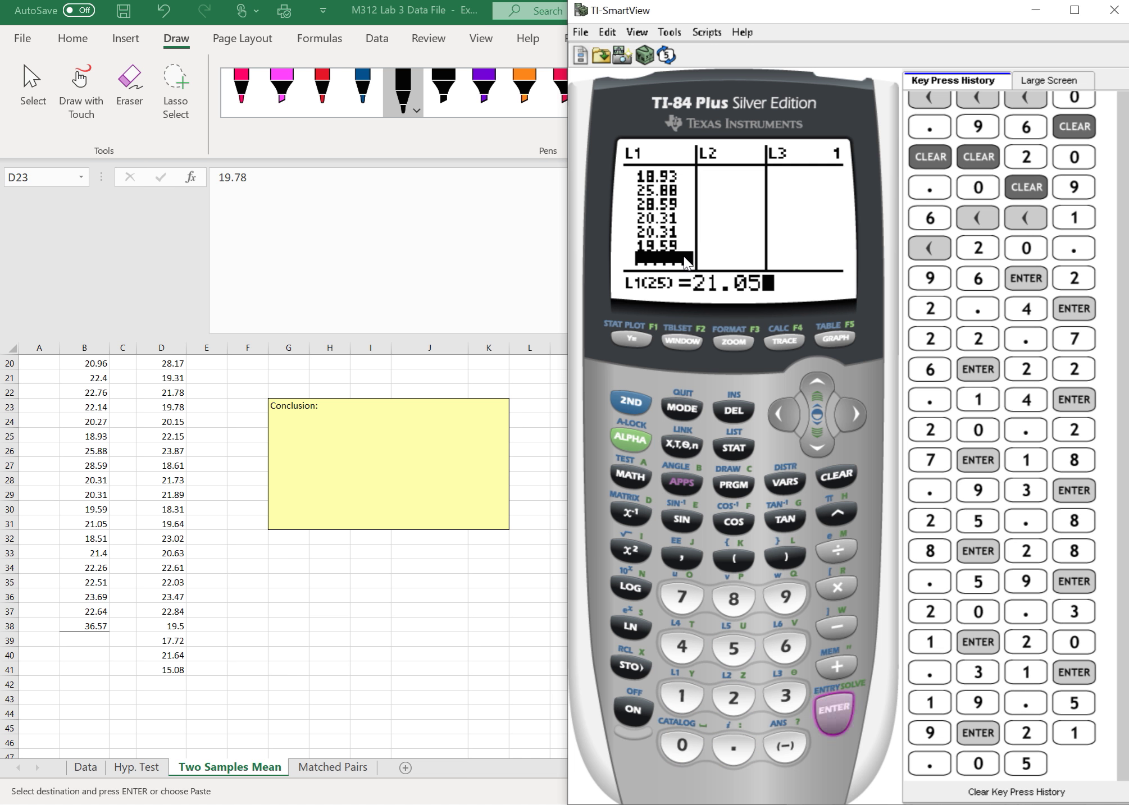
key("Return")
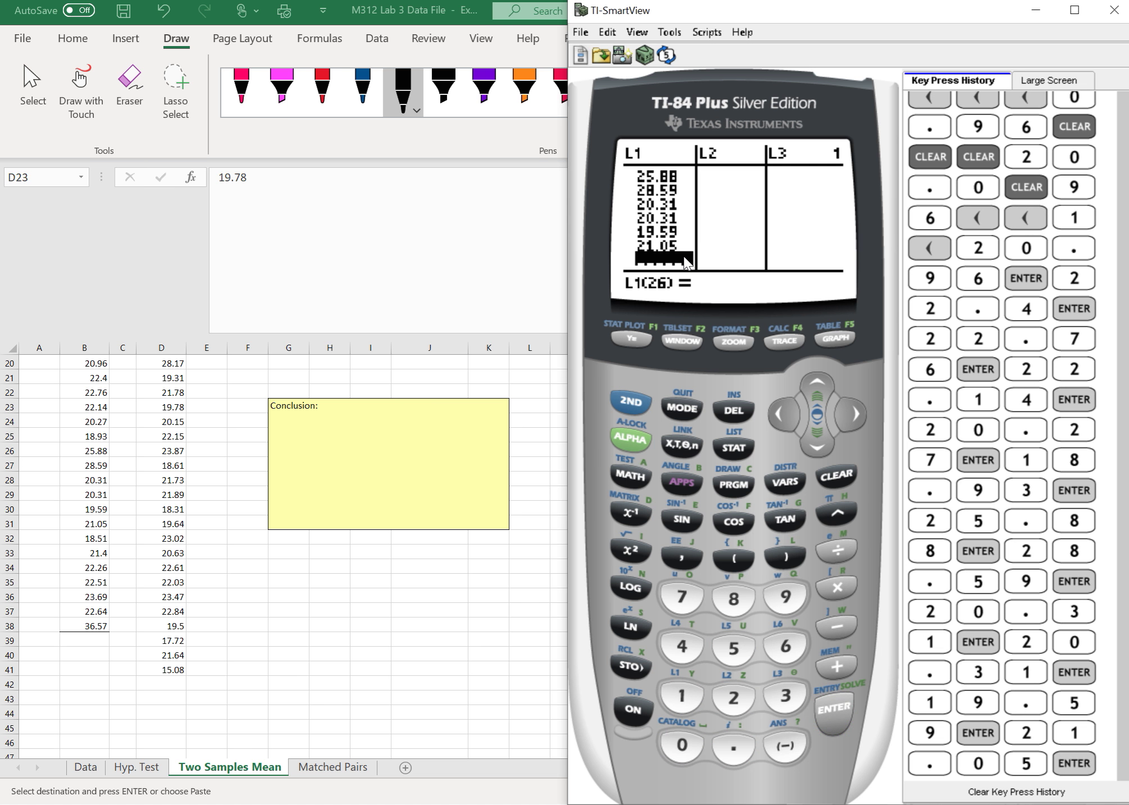
type("18.5")
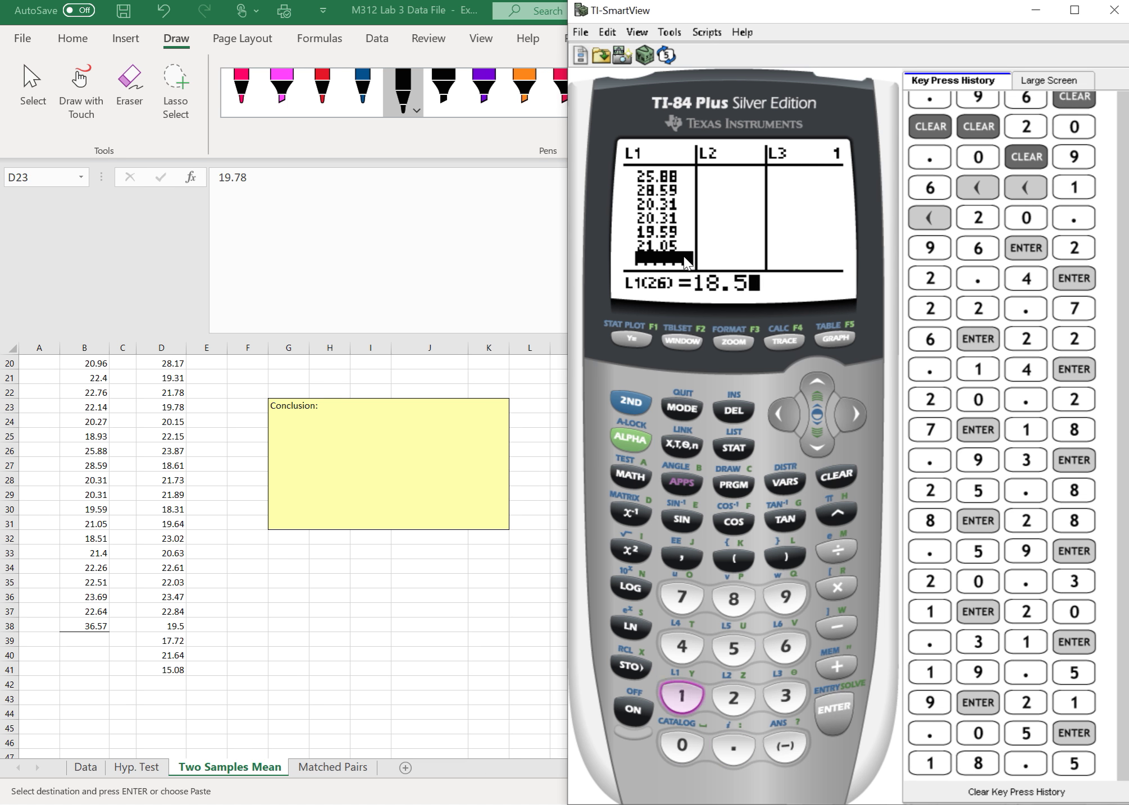
type("1")
key("Return")
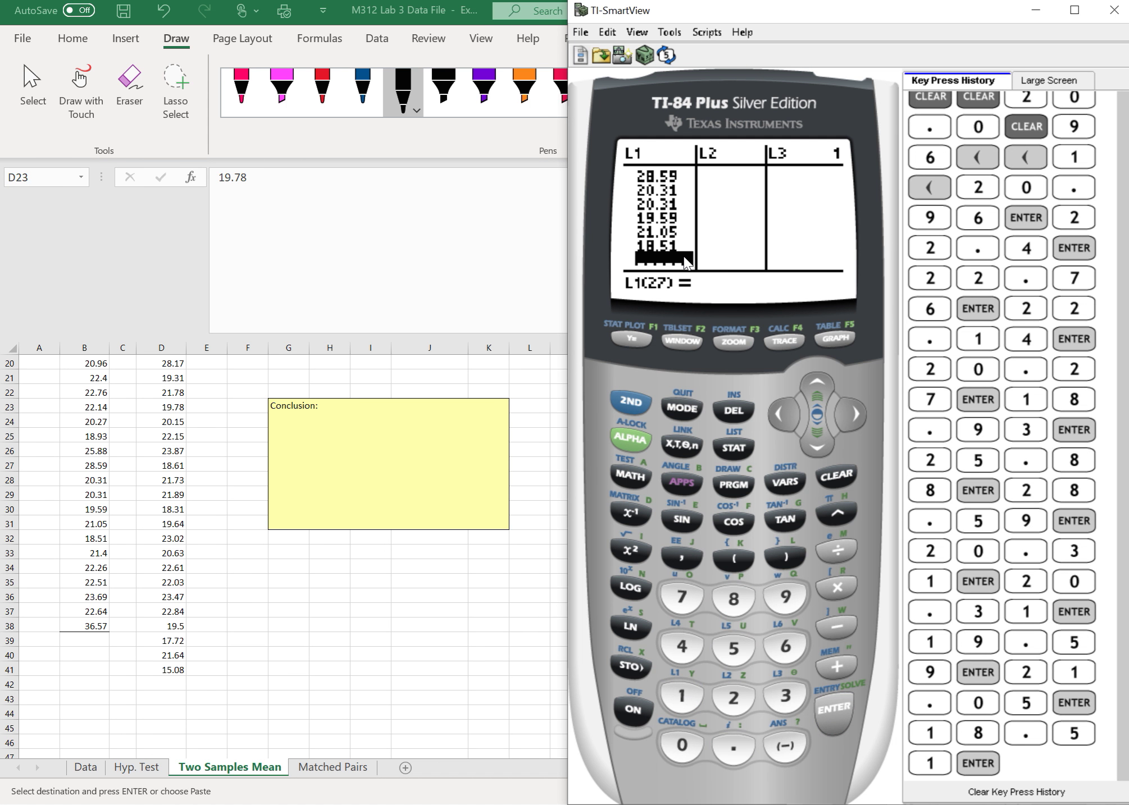
Enter the men's BMI values 21.4, 22.26 and 22.51 as entries 27 to 29 of list L1
type("21.4")
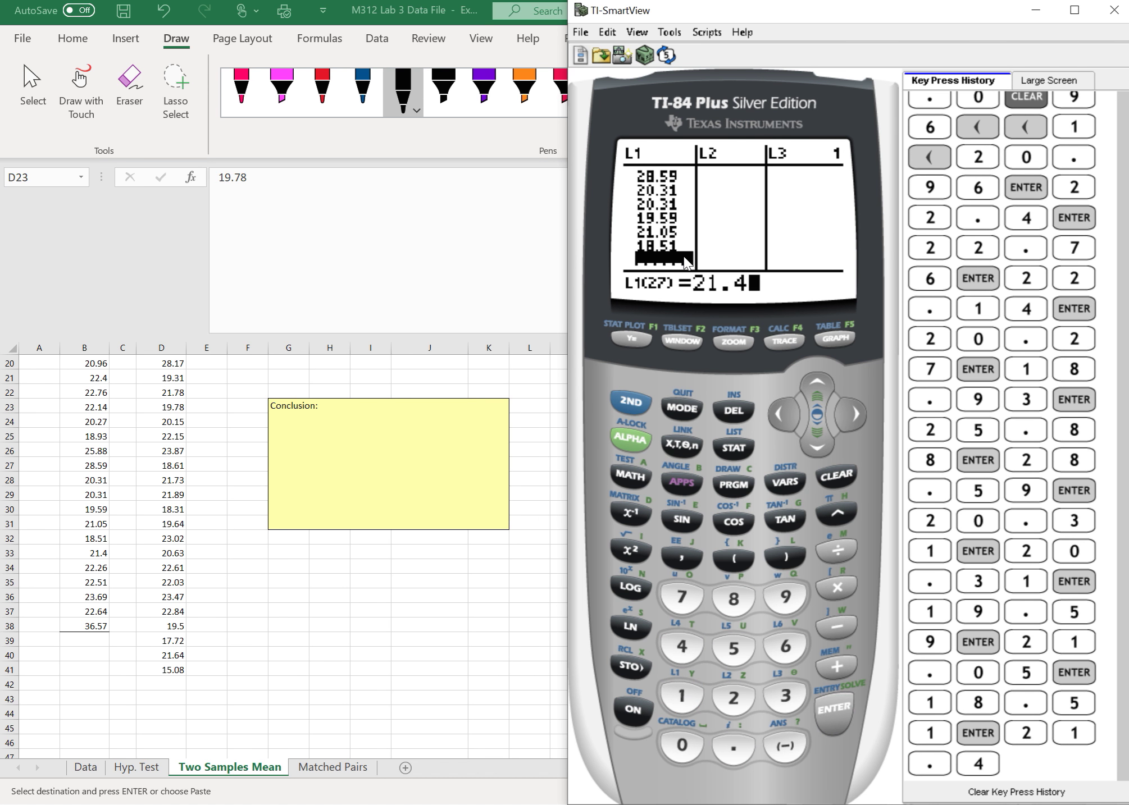
key("Return")
type("22.26")
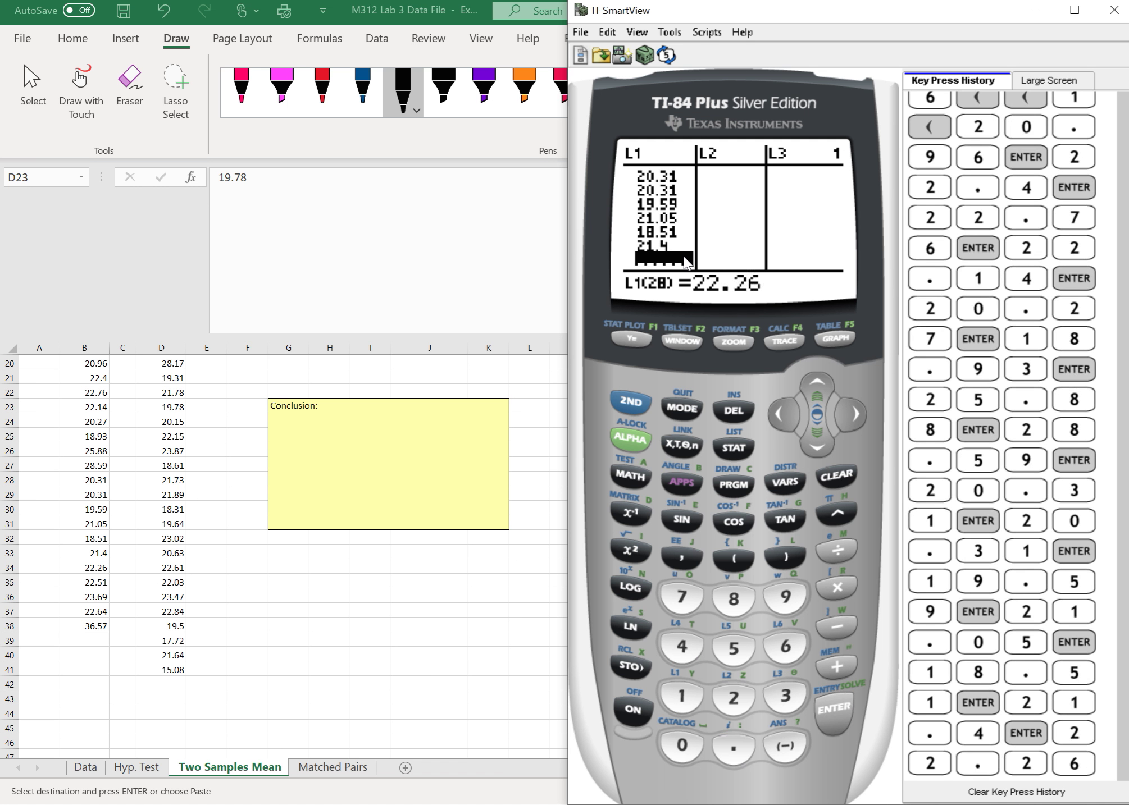
key("Return")
type("22.51")
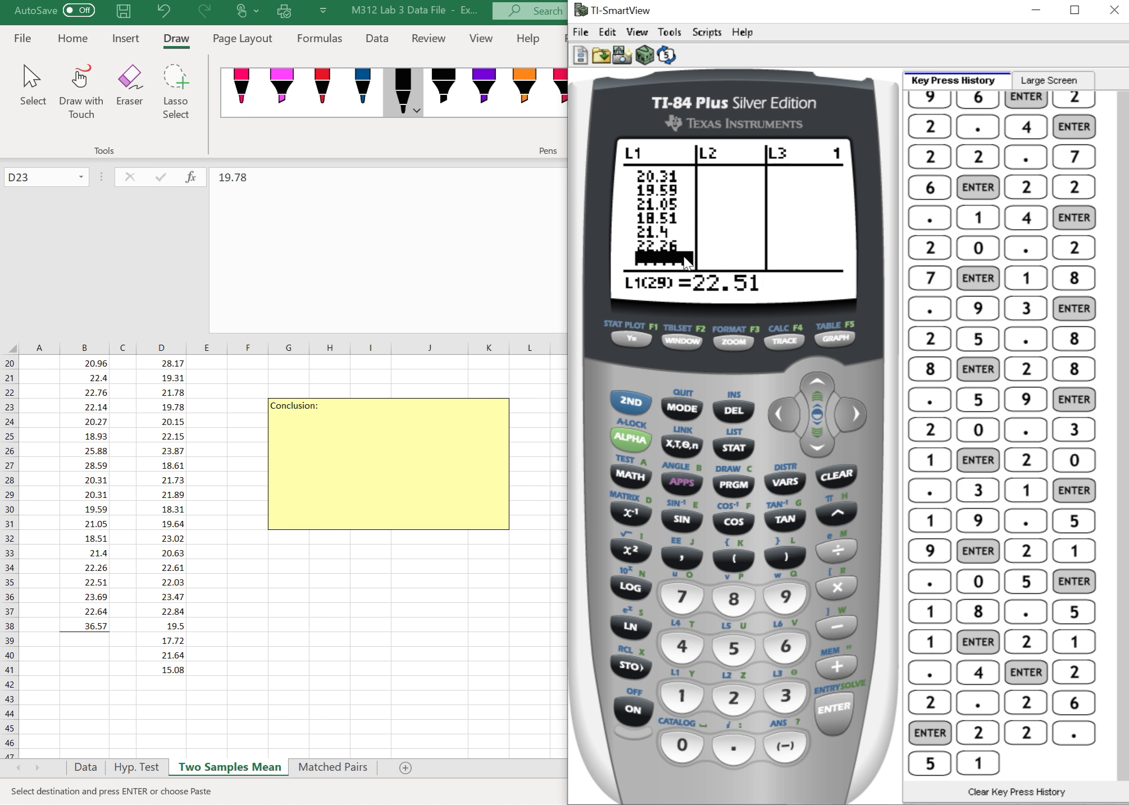
key("Return")
Enter the men's BMI values 23.69 and 22.64 as entries 30 and 31 of list L1
type("23")
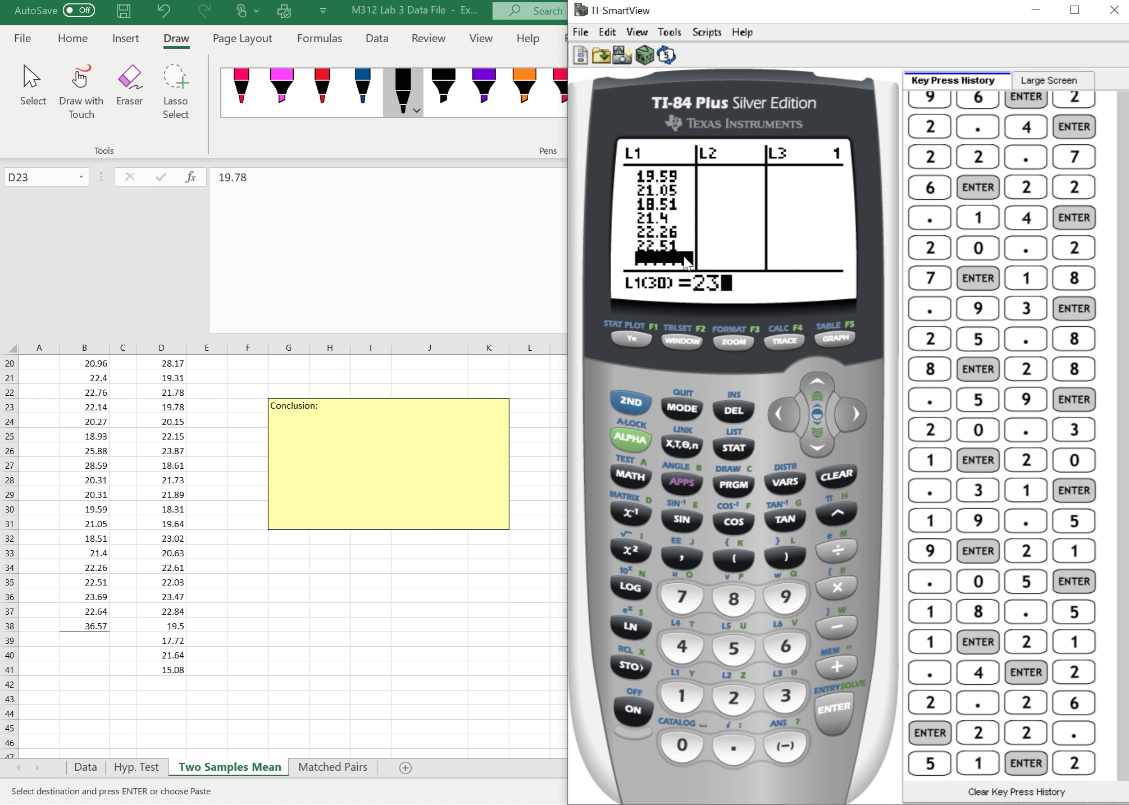
type(".69")
key("Return")
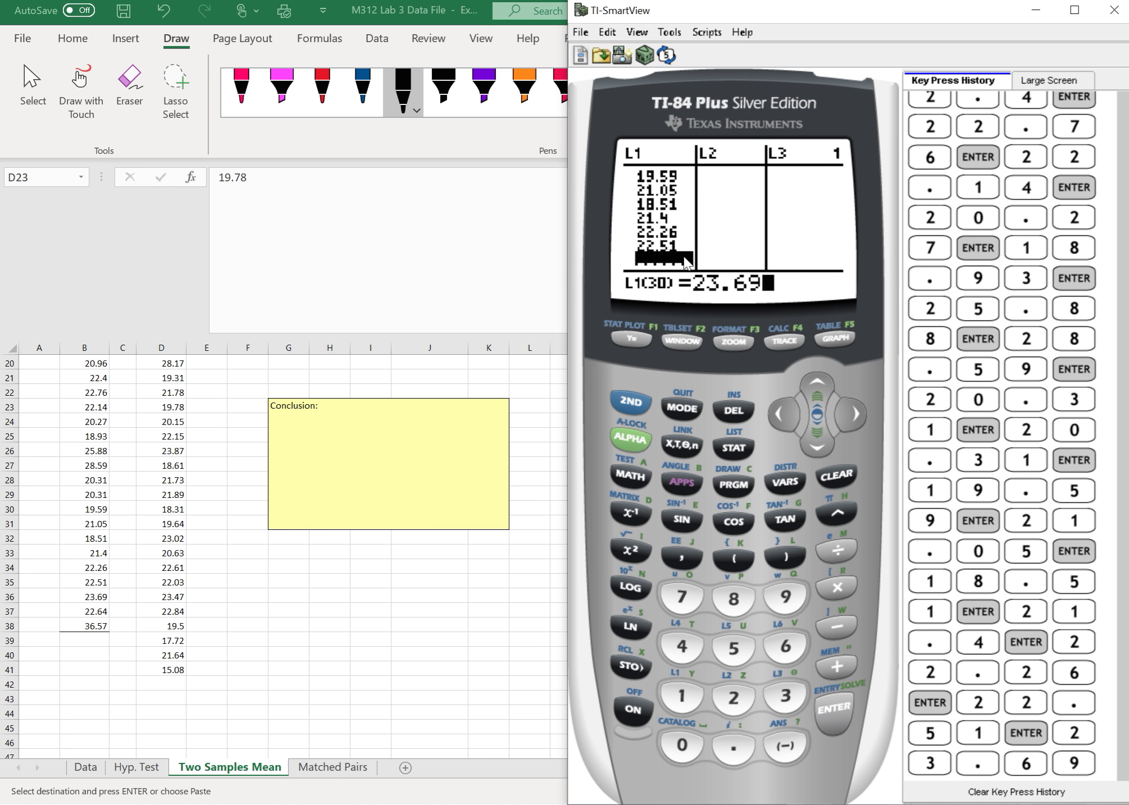
type("22.64")
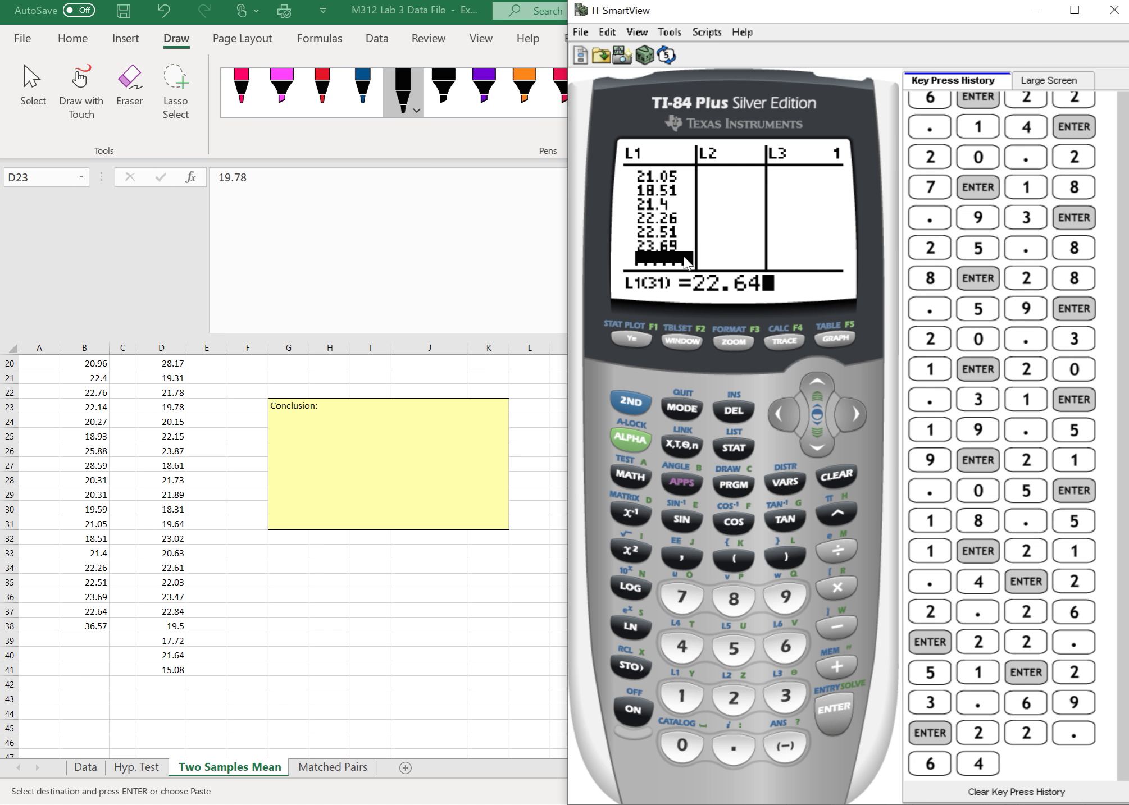
key("Return")
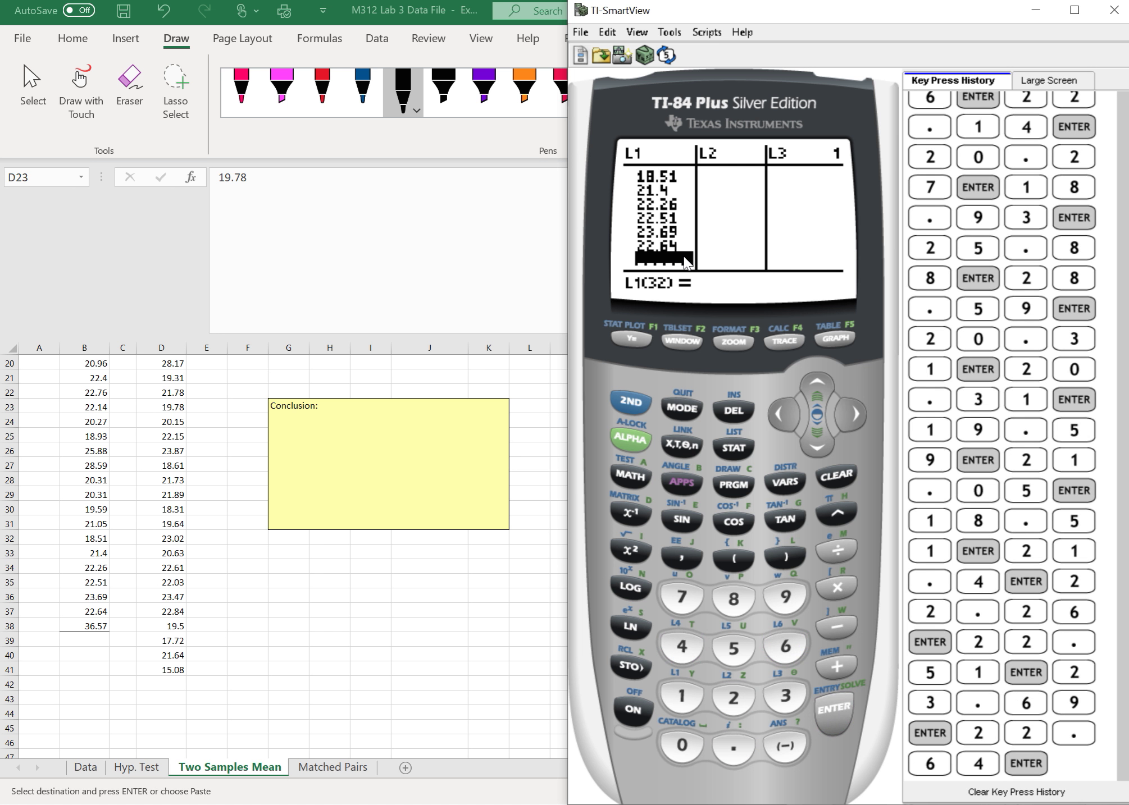
Enter the last men's BMI value, 36.57, as entry 32 of list L1
type("6.")
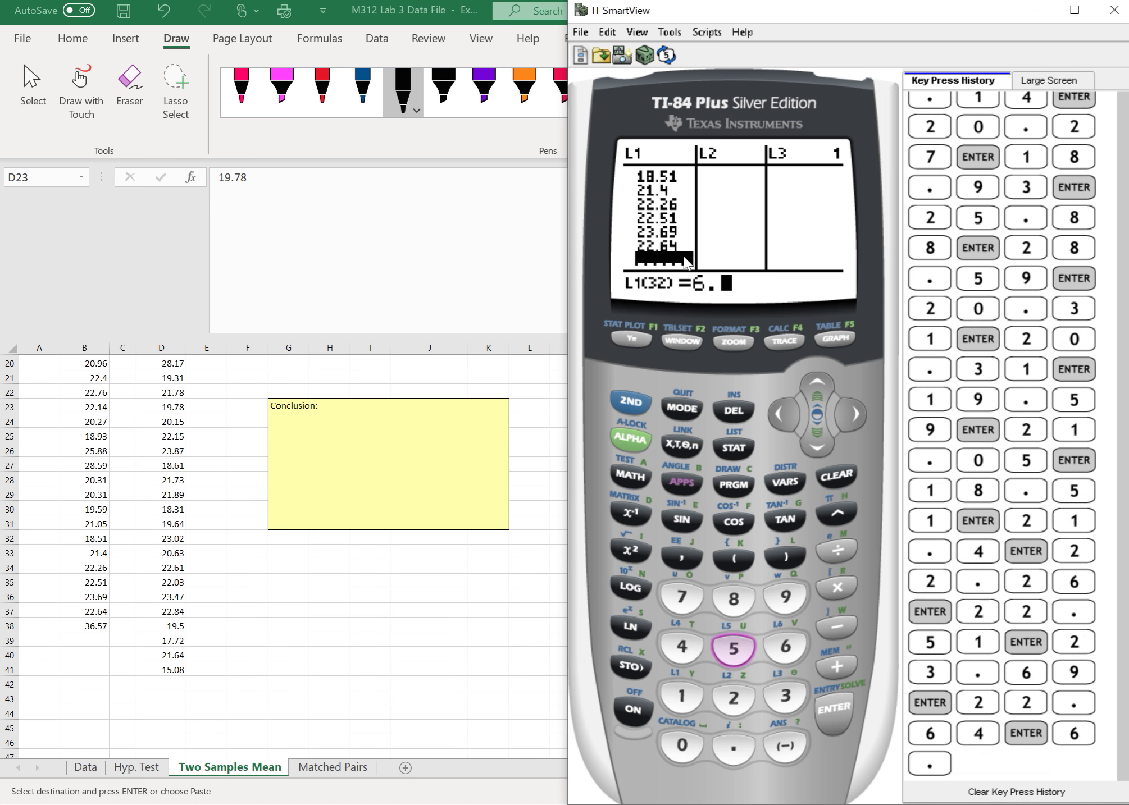
type("57")
key("Return")
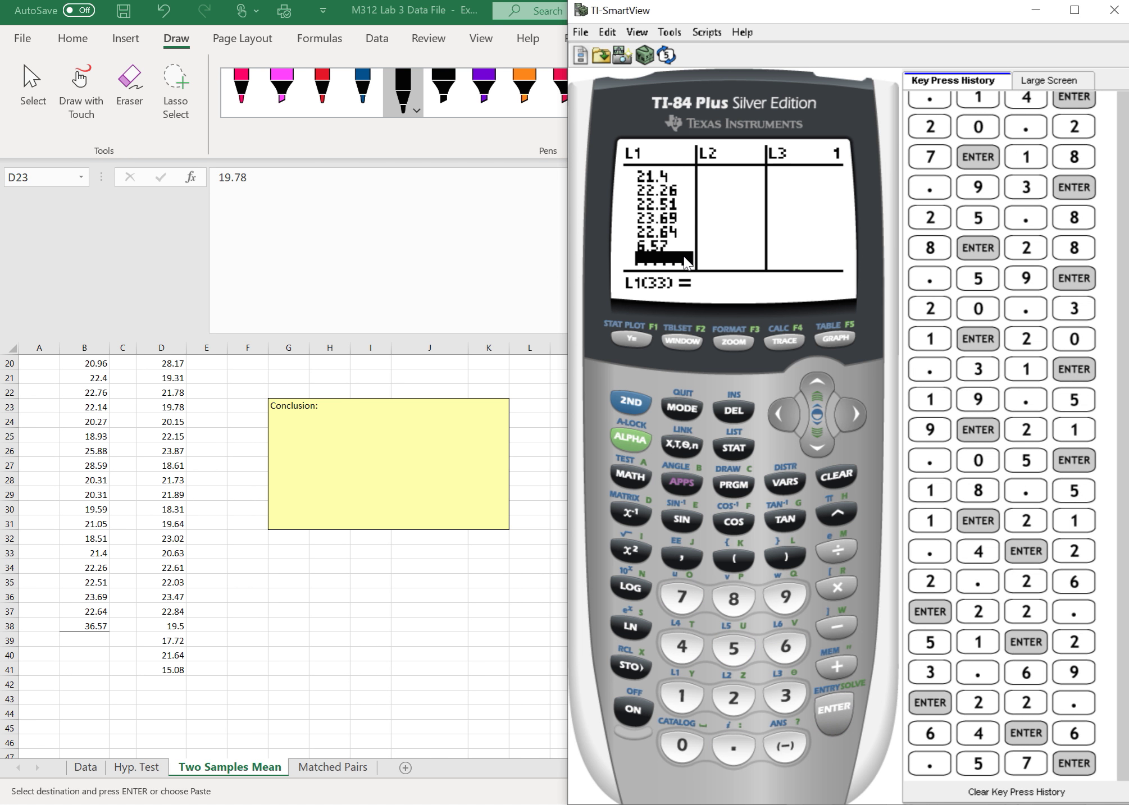
key("Up")
type("36.")
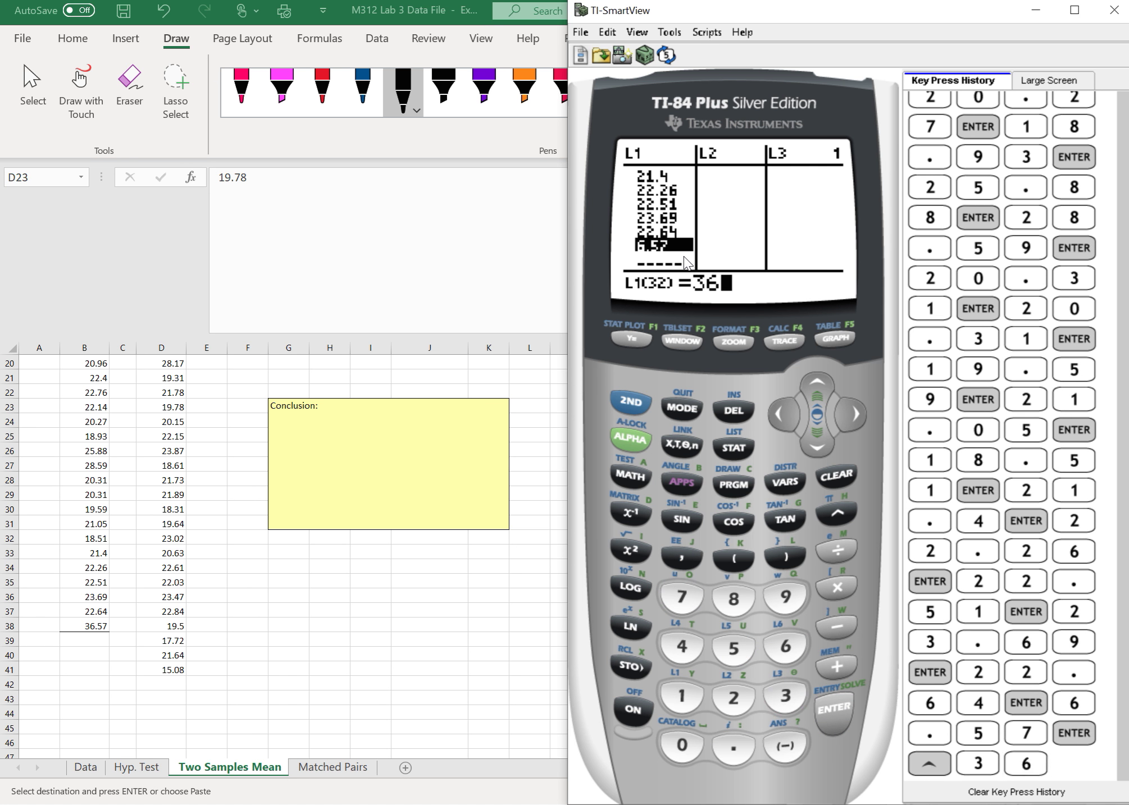
type("57")
key("Return")
Consult the women's BMI column from row 7 in Excel and enter 21.51 as the first entry of list L2 in TI-SmartView
key("Right")
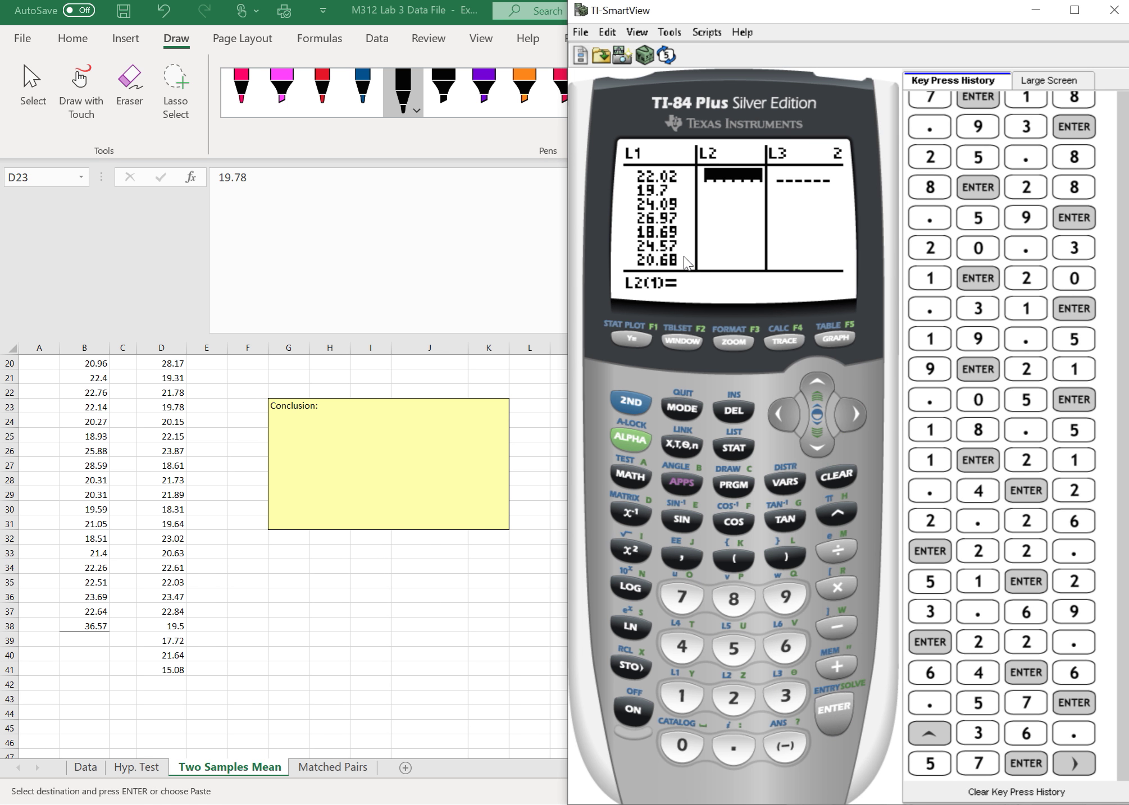
key("alt+Tab")
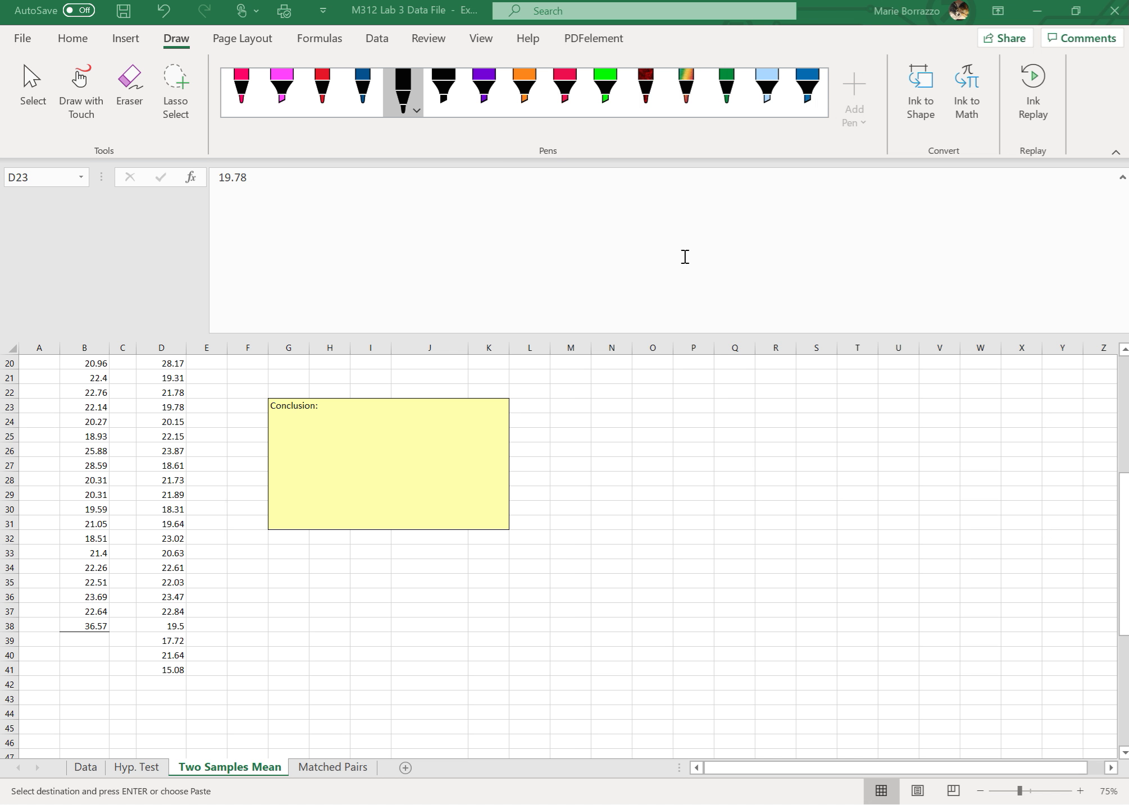
scroll(685, 256, "up", 6)
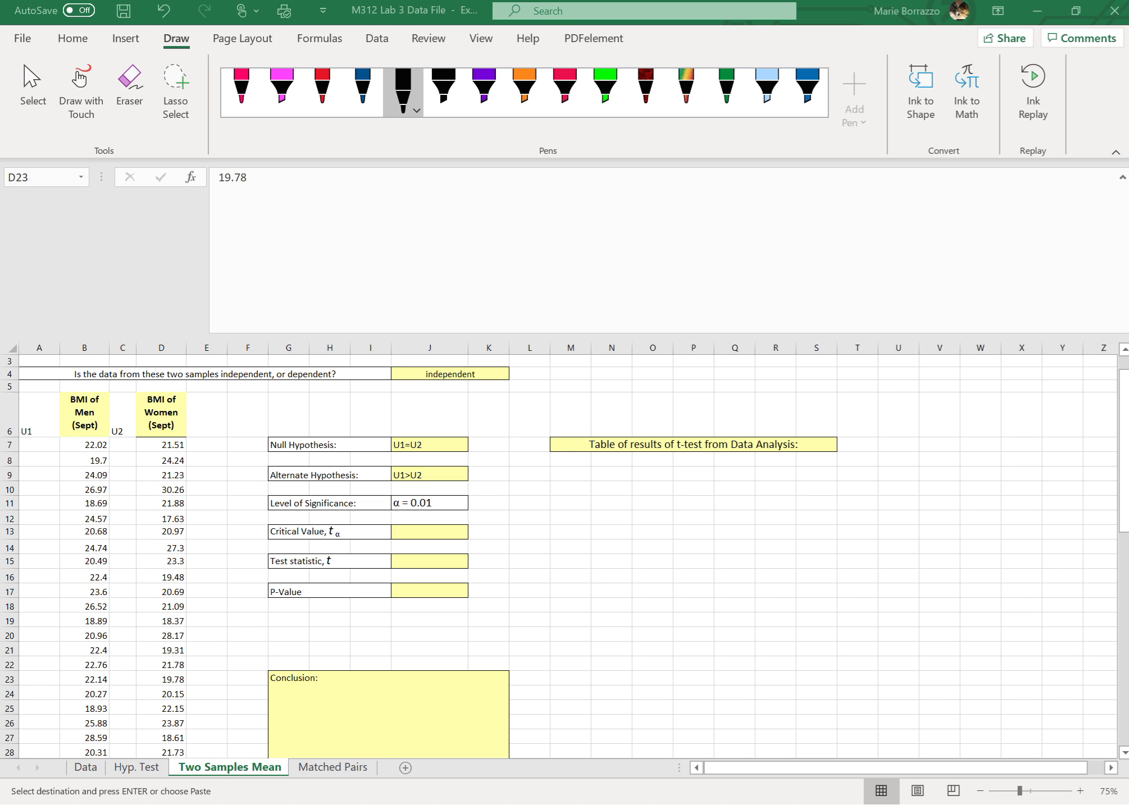
key("alt+Tab")
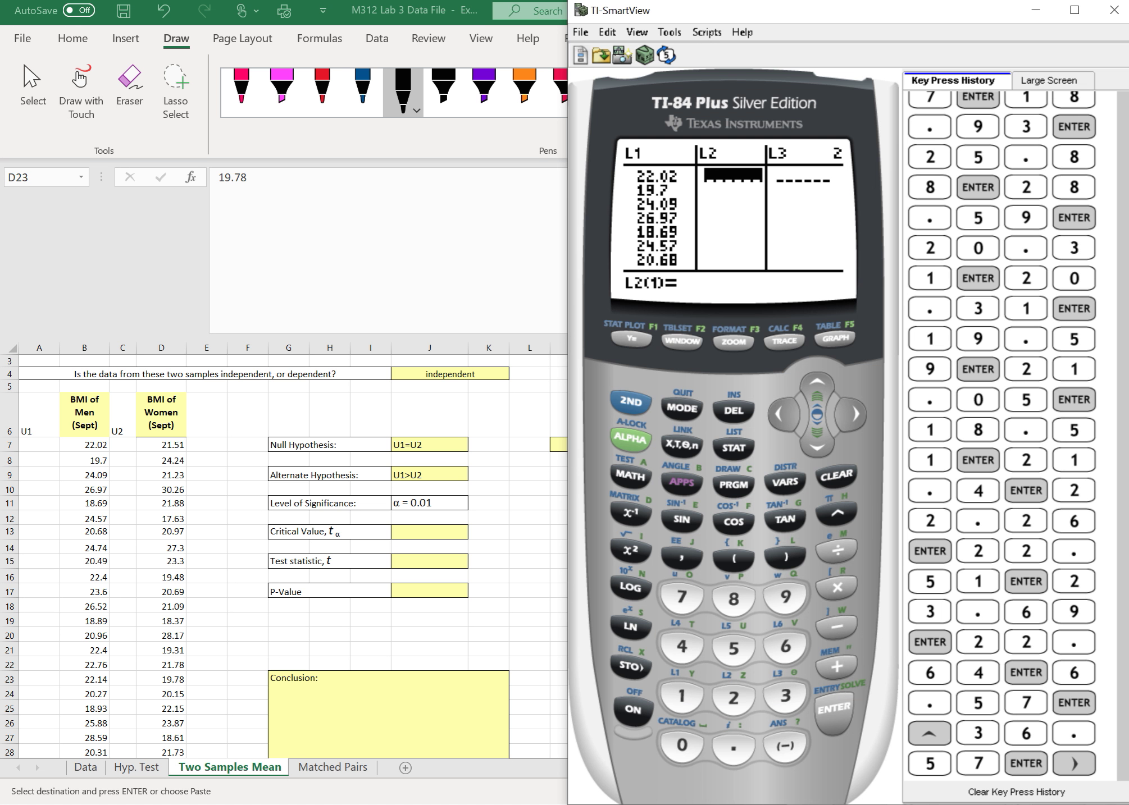
type("21.51.")
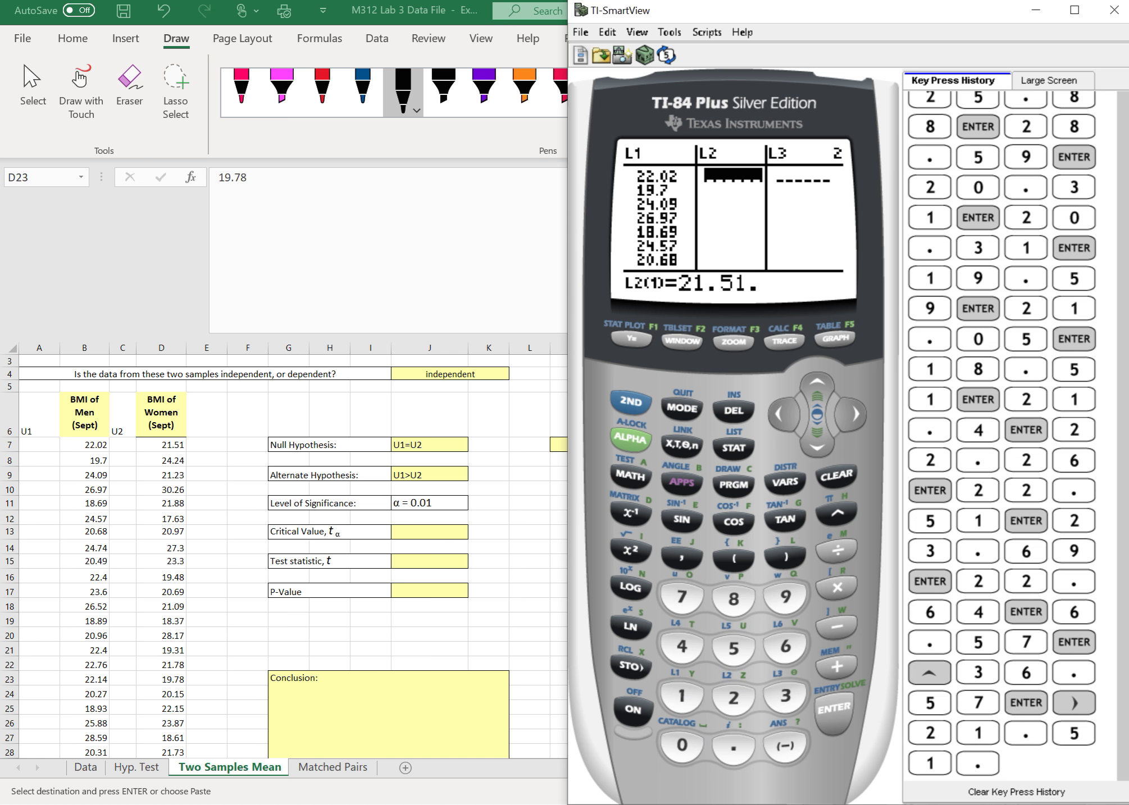
key("Delete")
type("21.")
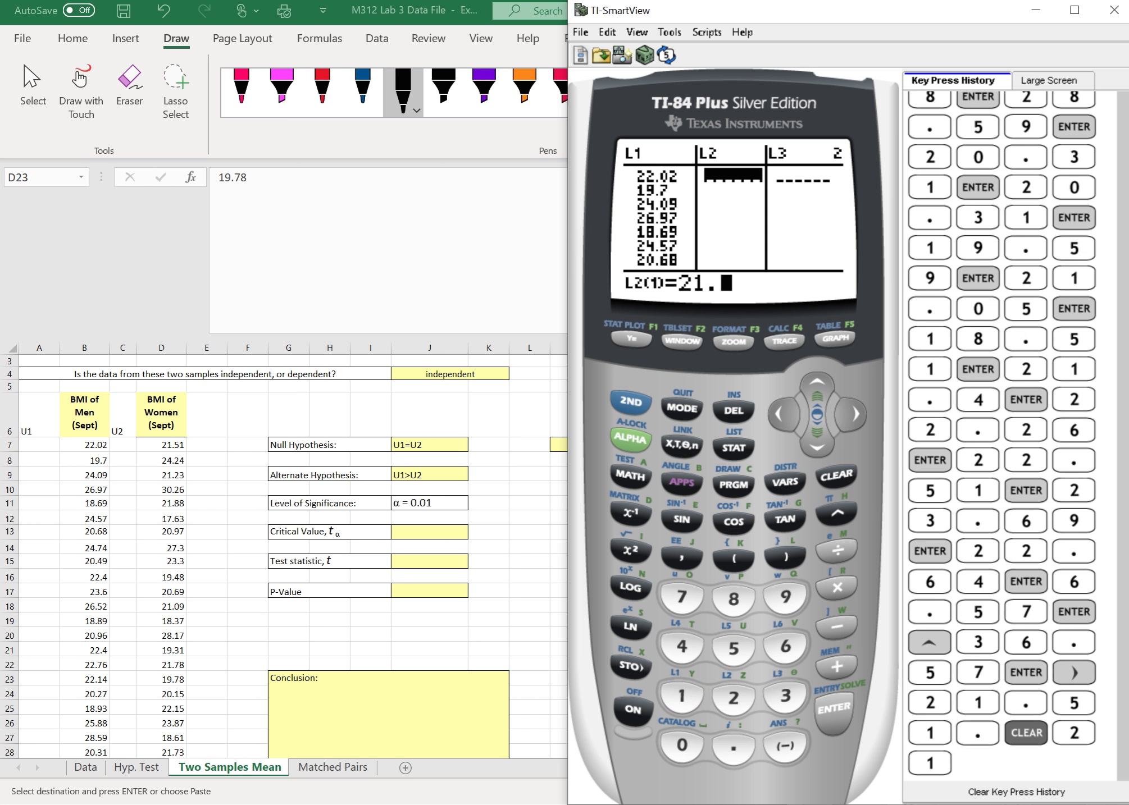
type("51")
key("Return")
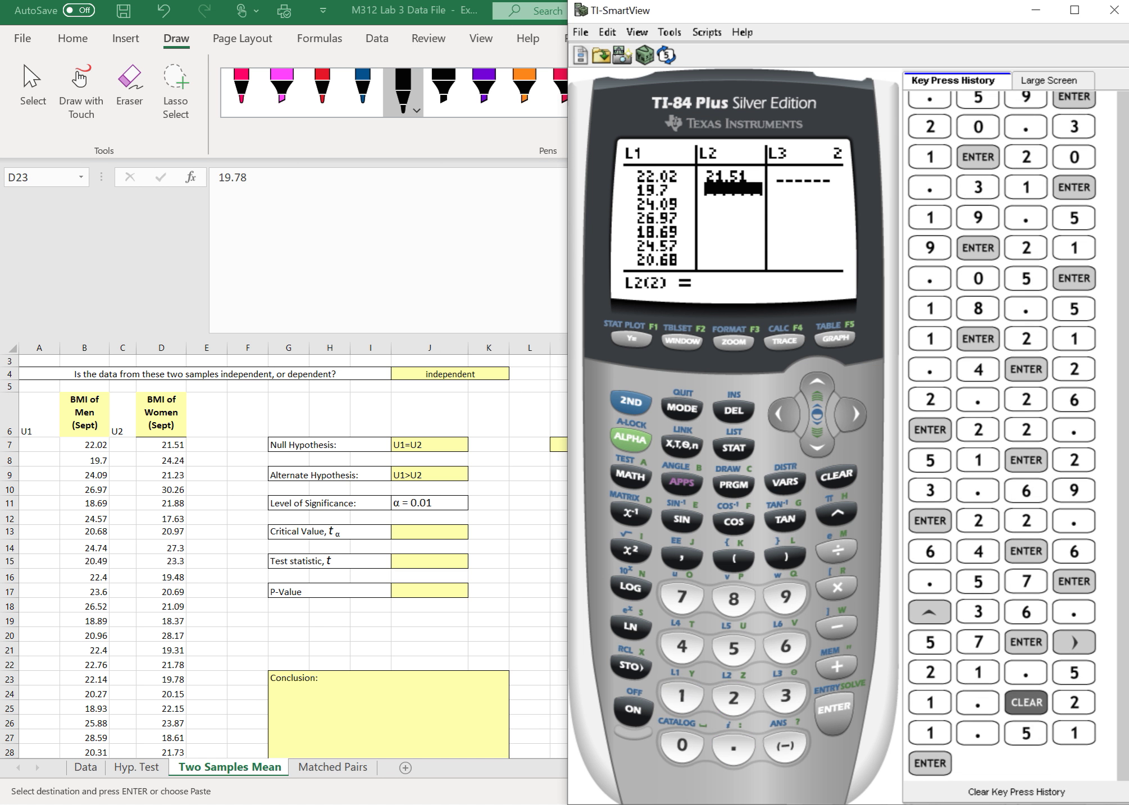
Enter the women's BMI values 24.24, 21.23 and 30.26 as entries 2 to 4 of list L2
type("24.24")
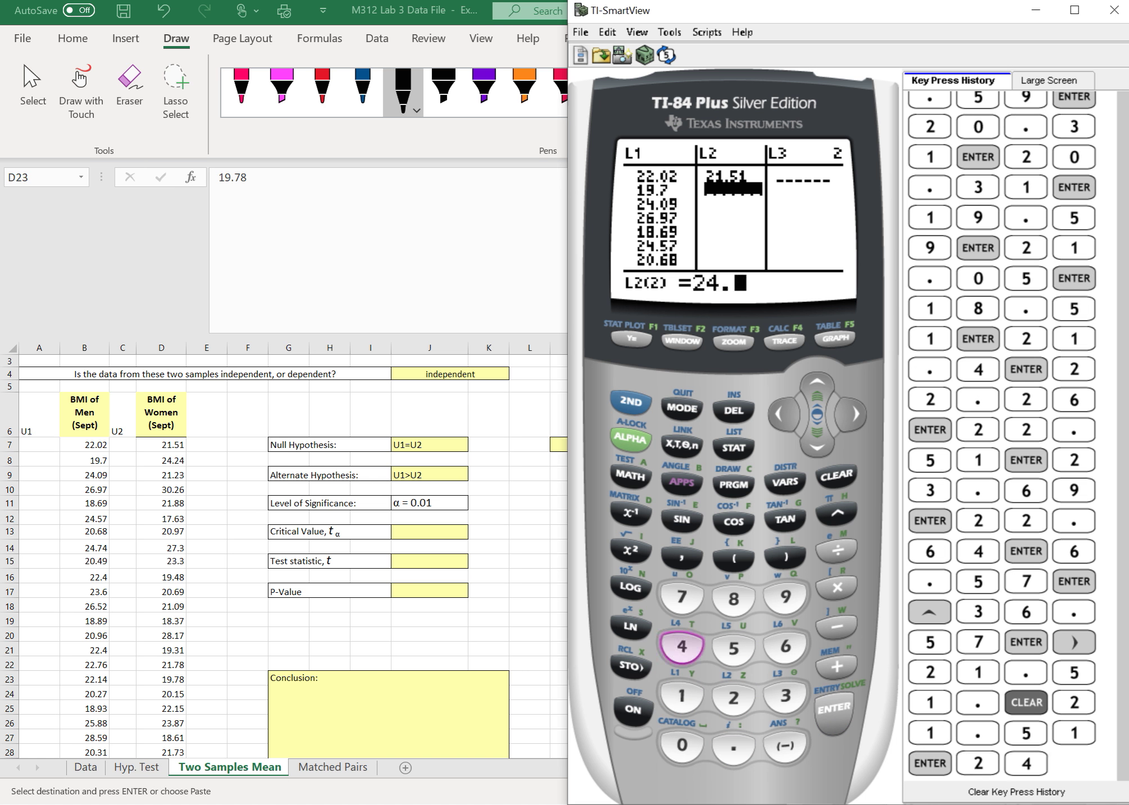
key("Return")
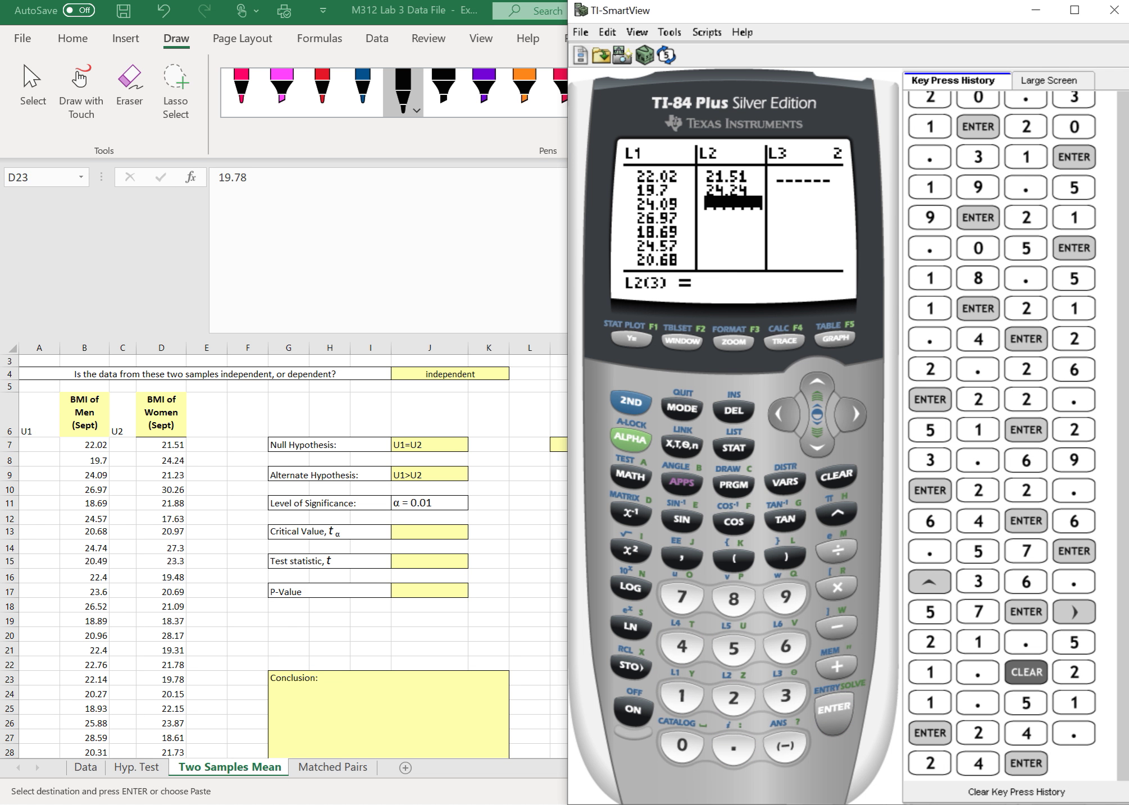
type("21.23")
key("Return")
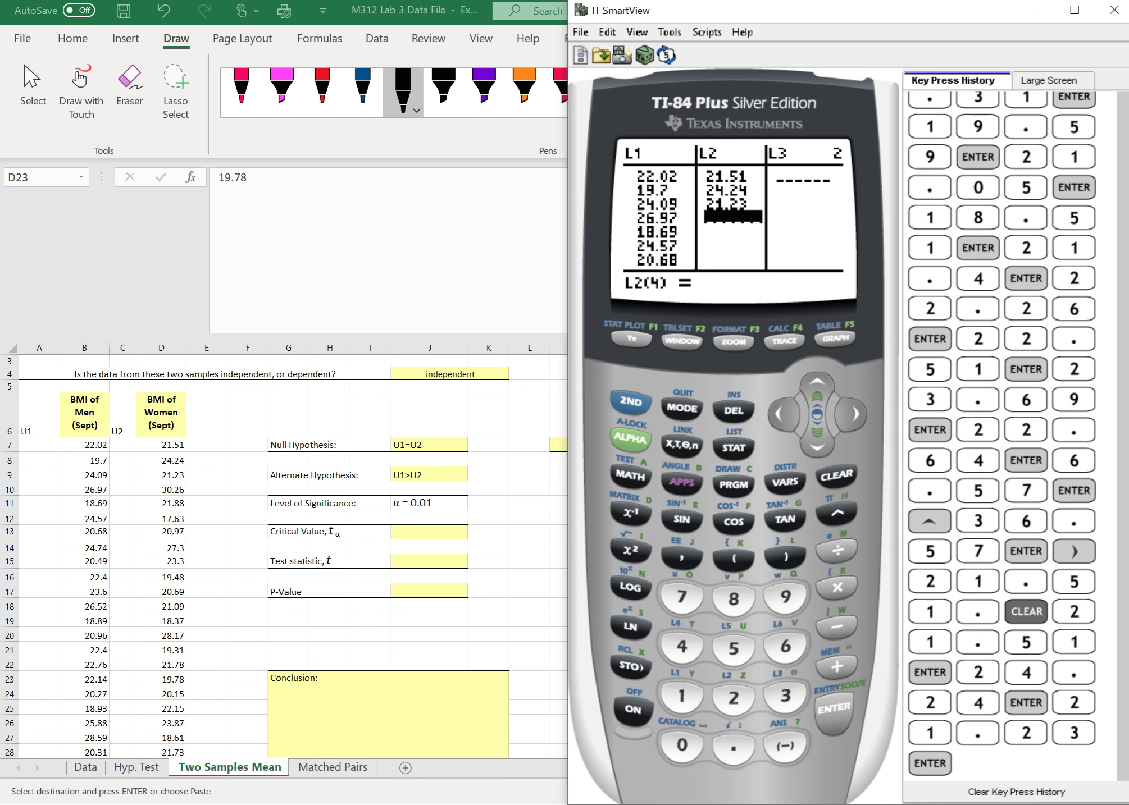
type("30")
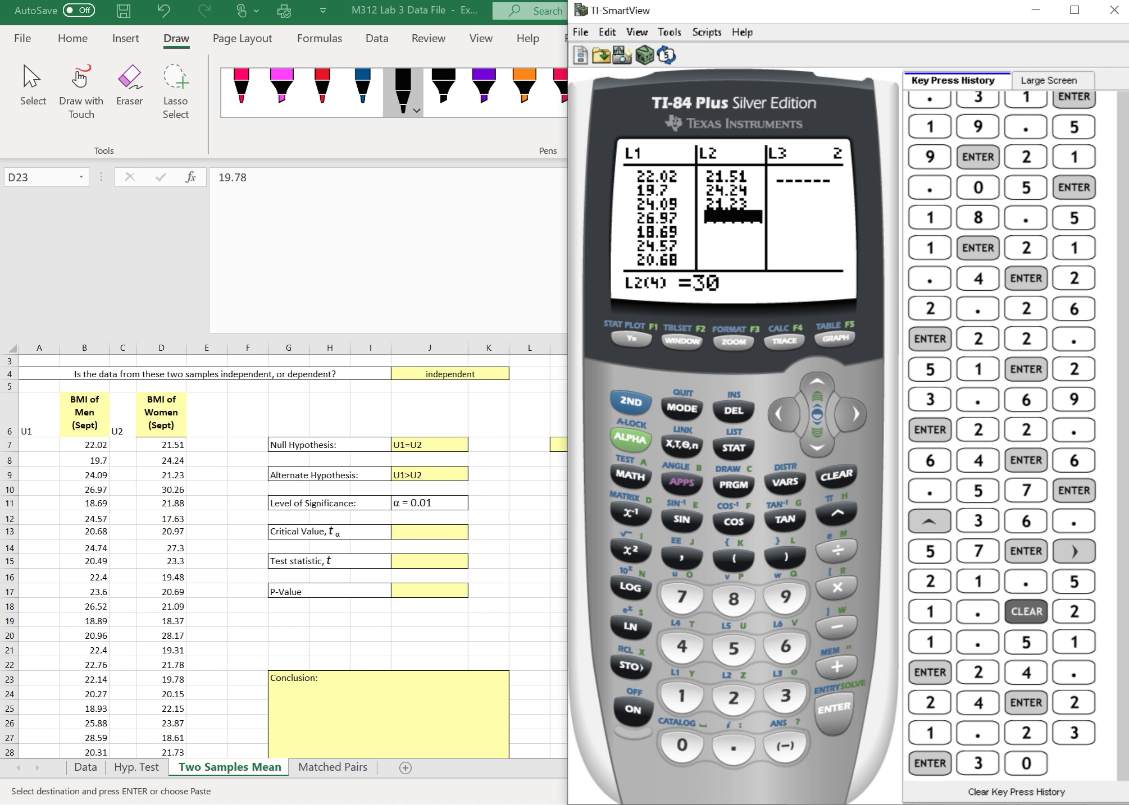
type(".26")
key("Return")
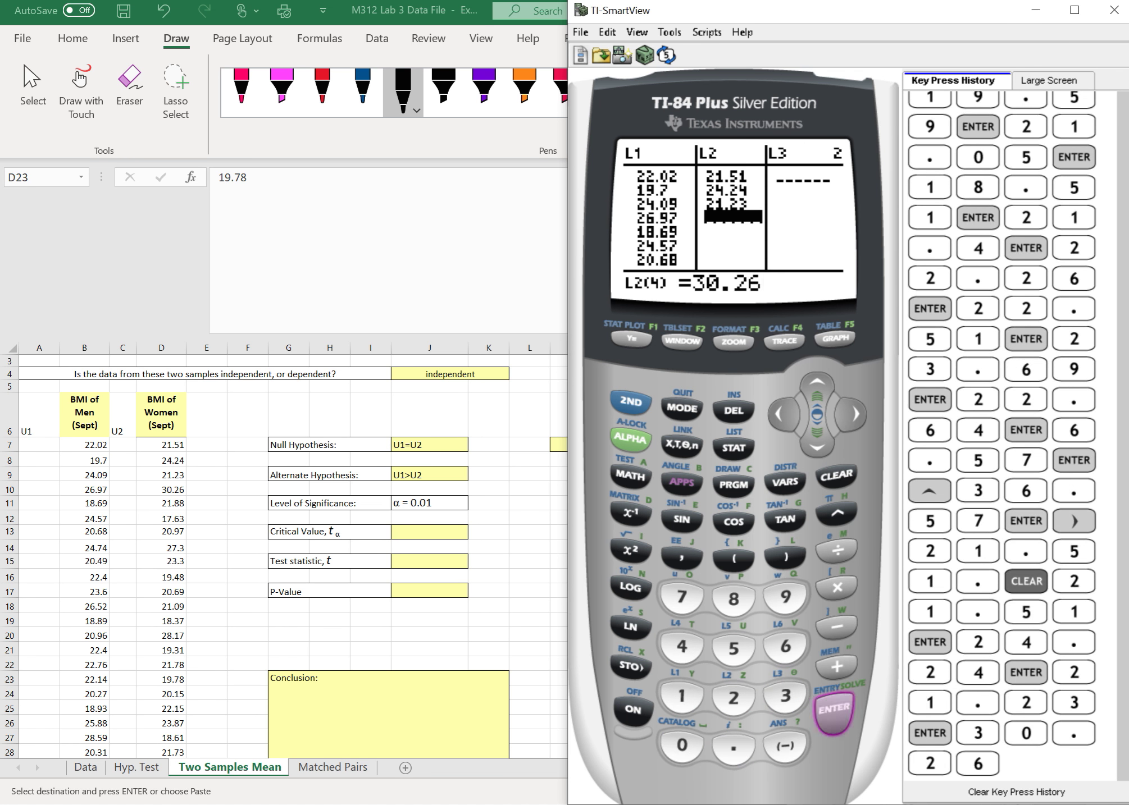
Enter the women's BMI values 21.88, 17.63 and 20.97 as entries 5 to 7 of list L2
type("21.88")
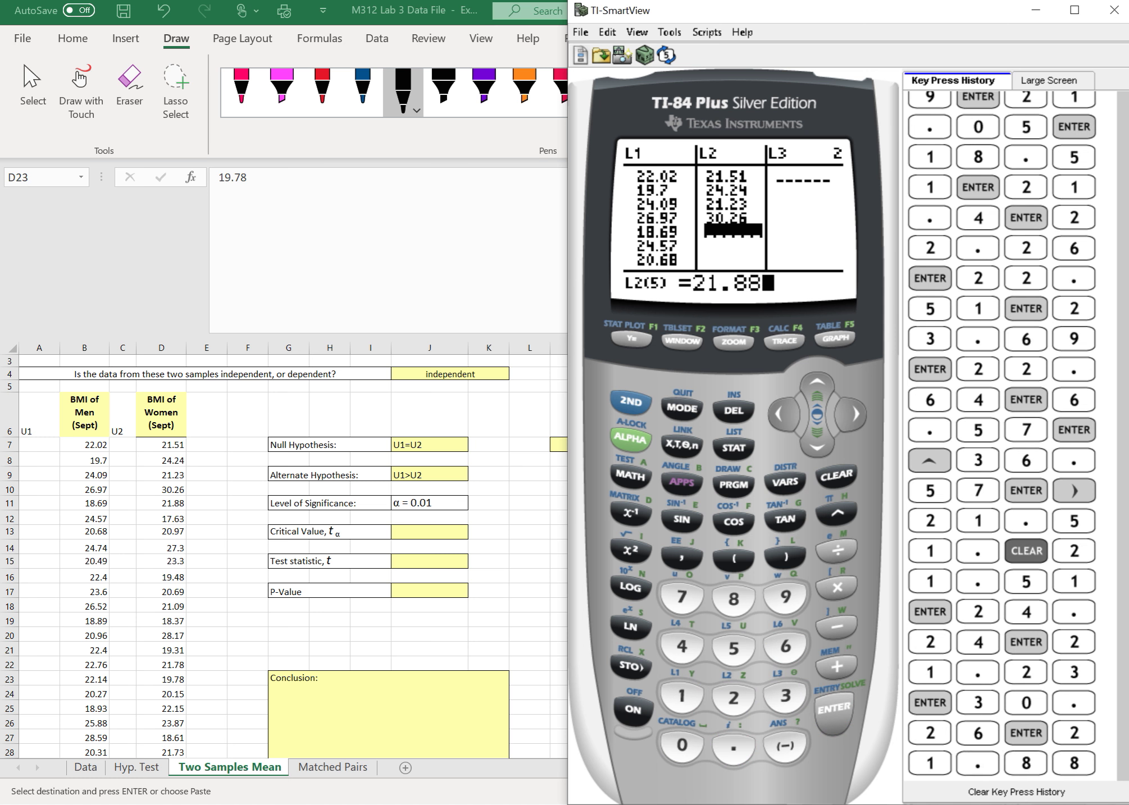
key("Return")
type("17.6")
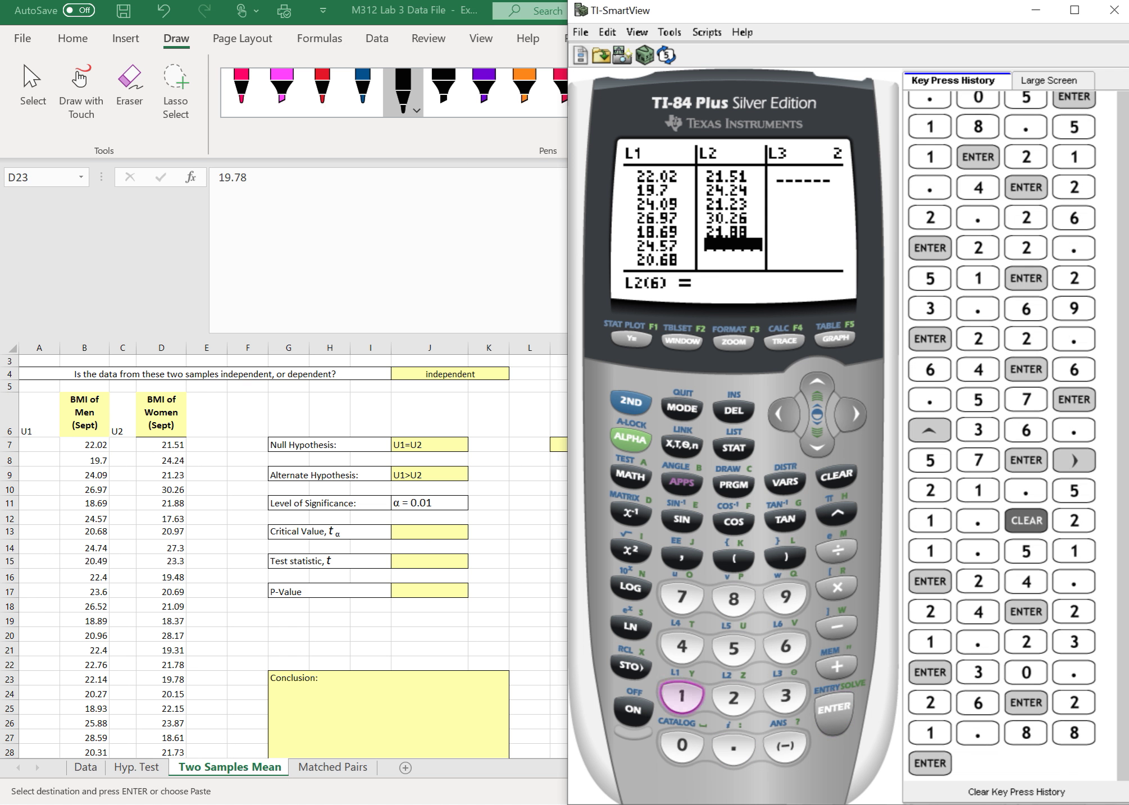
type("3")
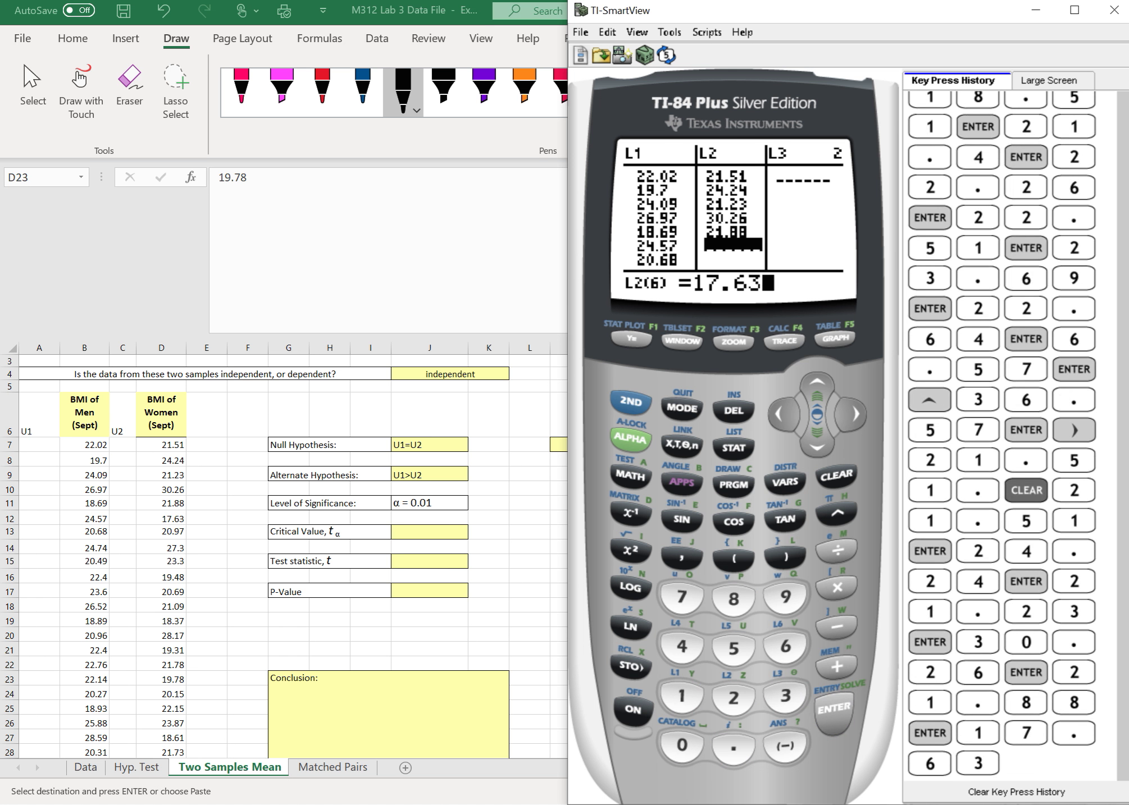
key("Return")
type("20.")
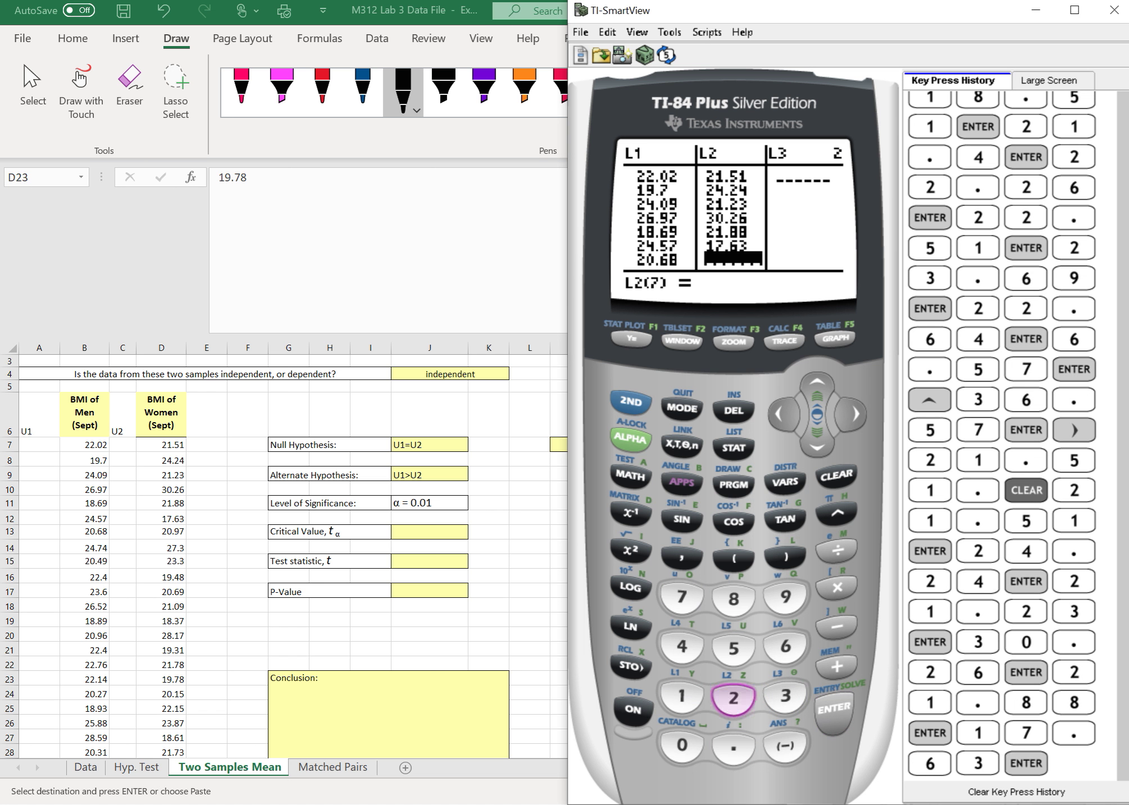
type("97")
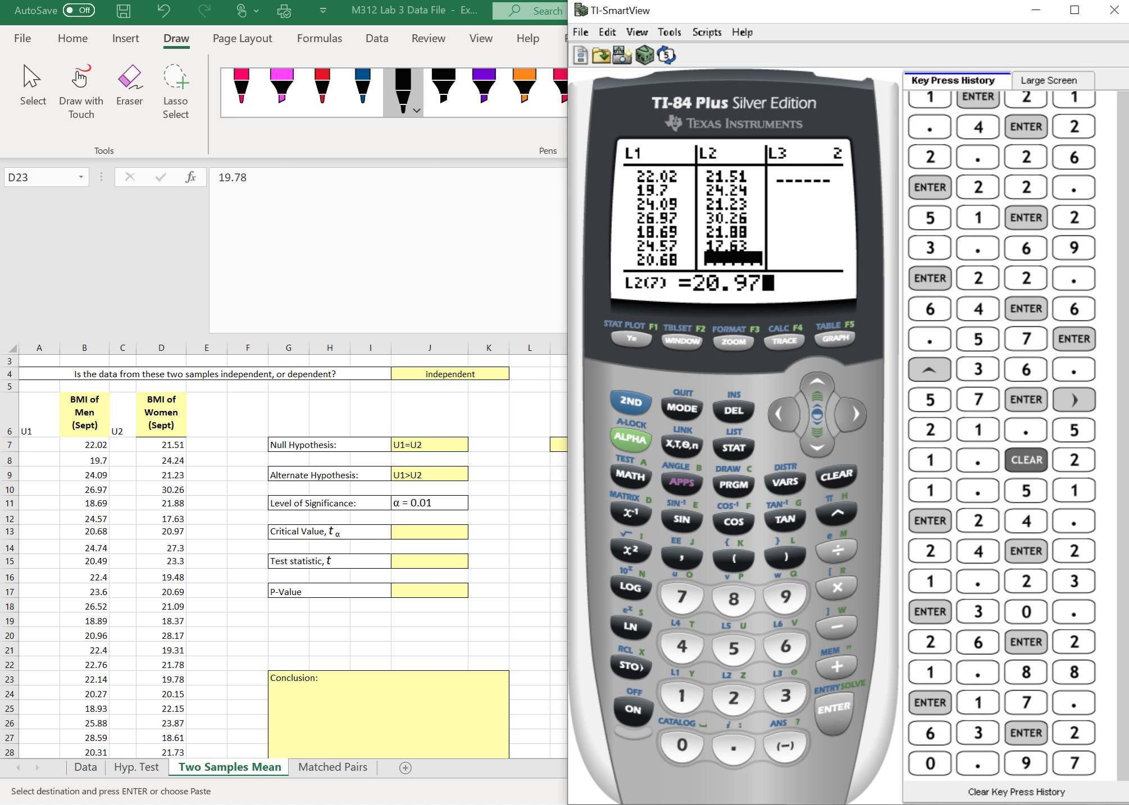
key("Return")
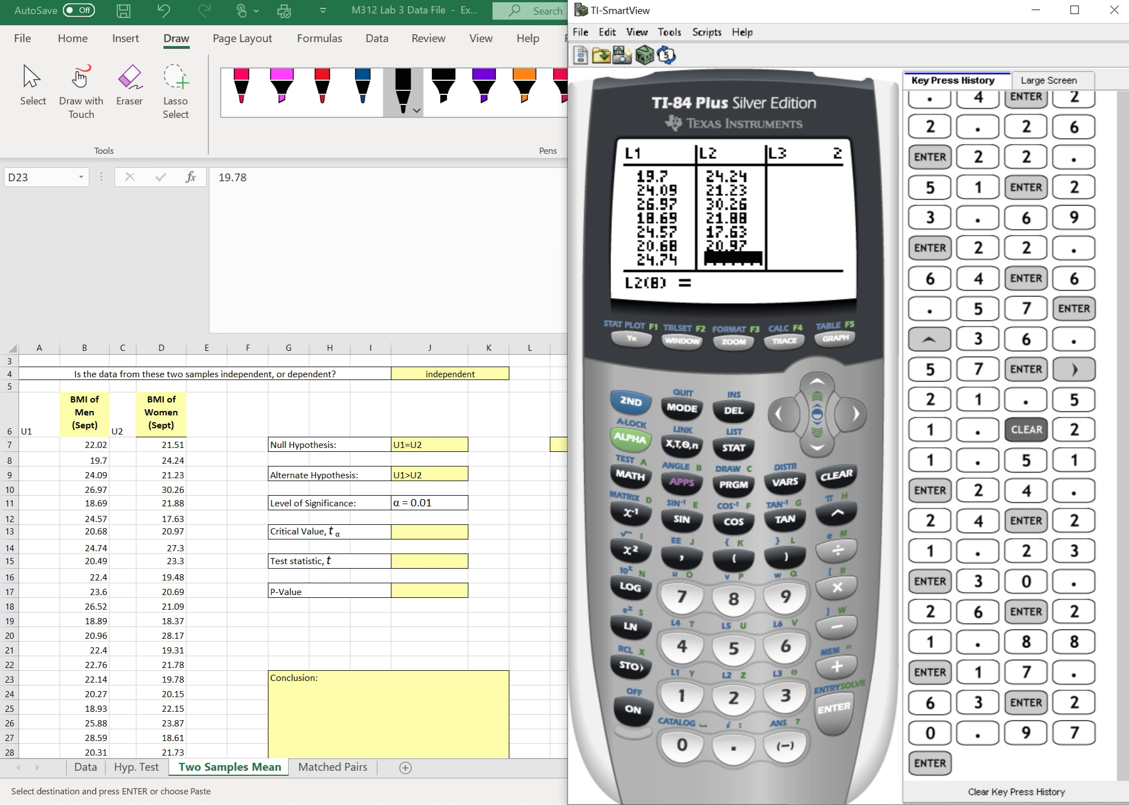
Enter the women's BMI values 27.3, 23.3 and 19.48 as entries 8 to 10 of list L2
type("27")
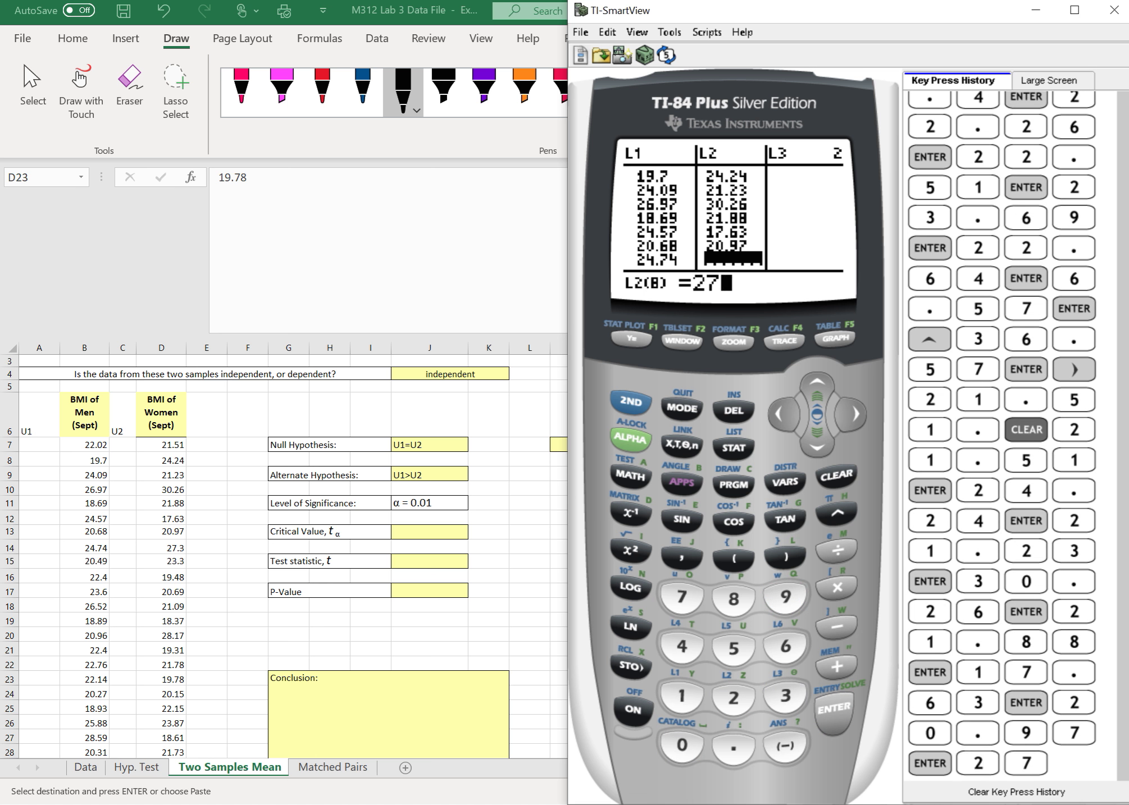
type(".3")
key("Return")
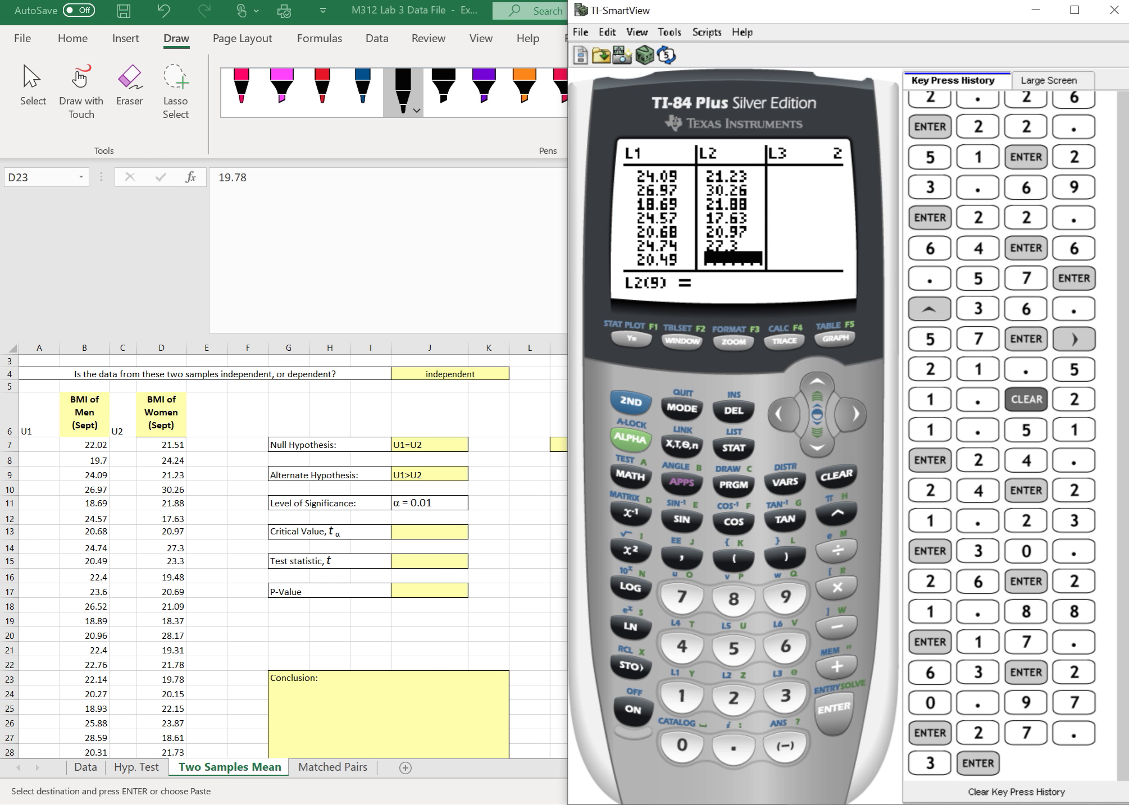
type("23.3")
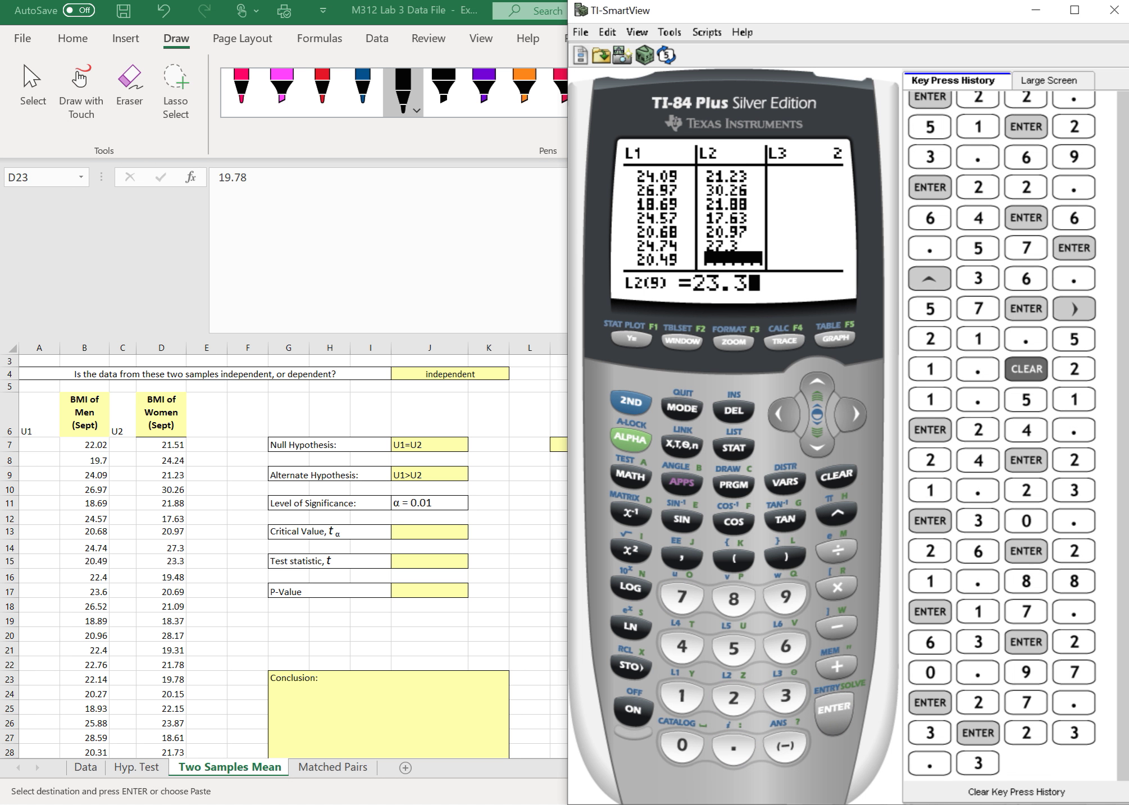
key("Return")
type("19.4")
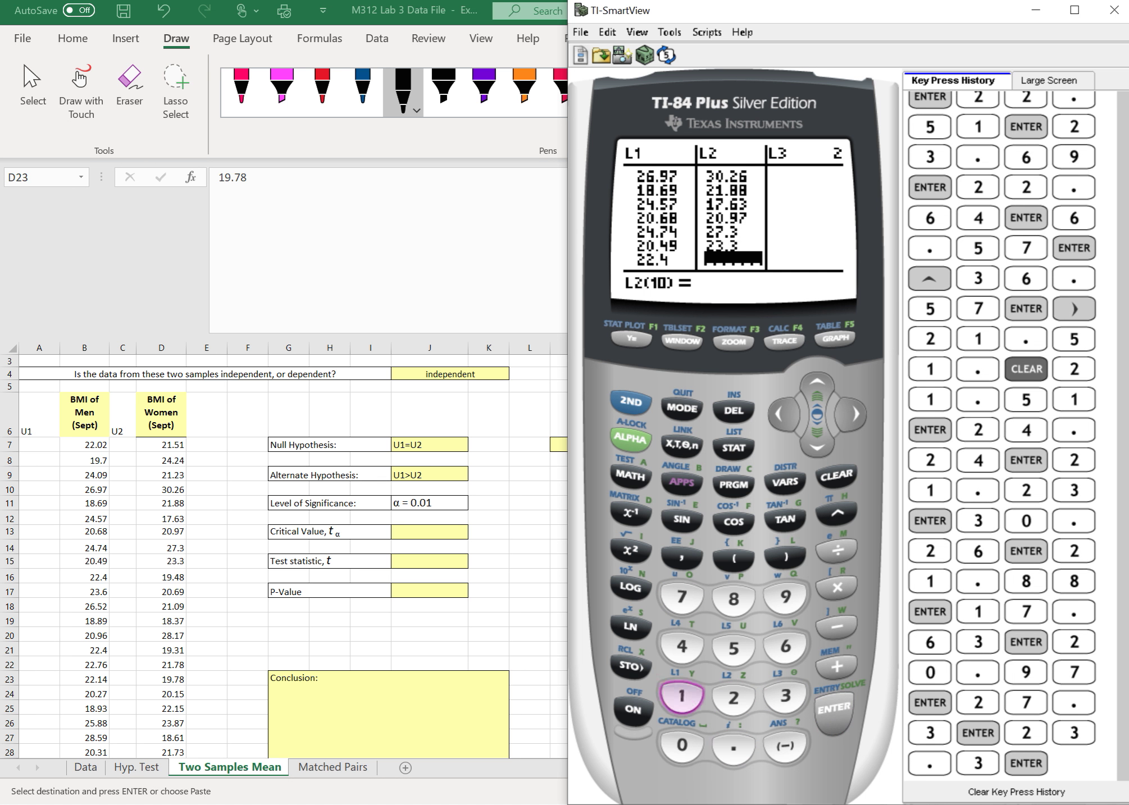
type("8")
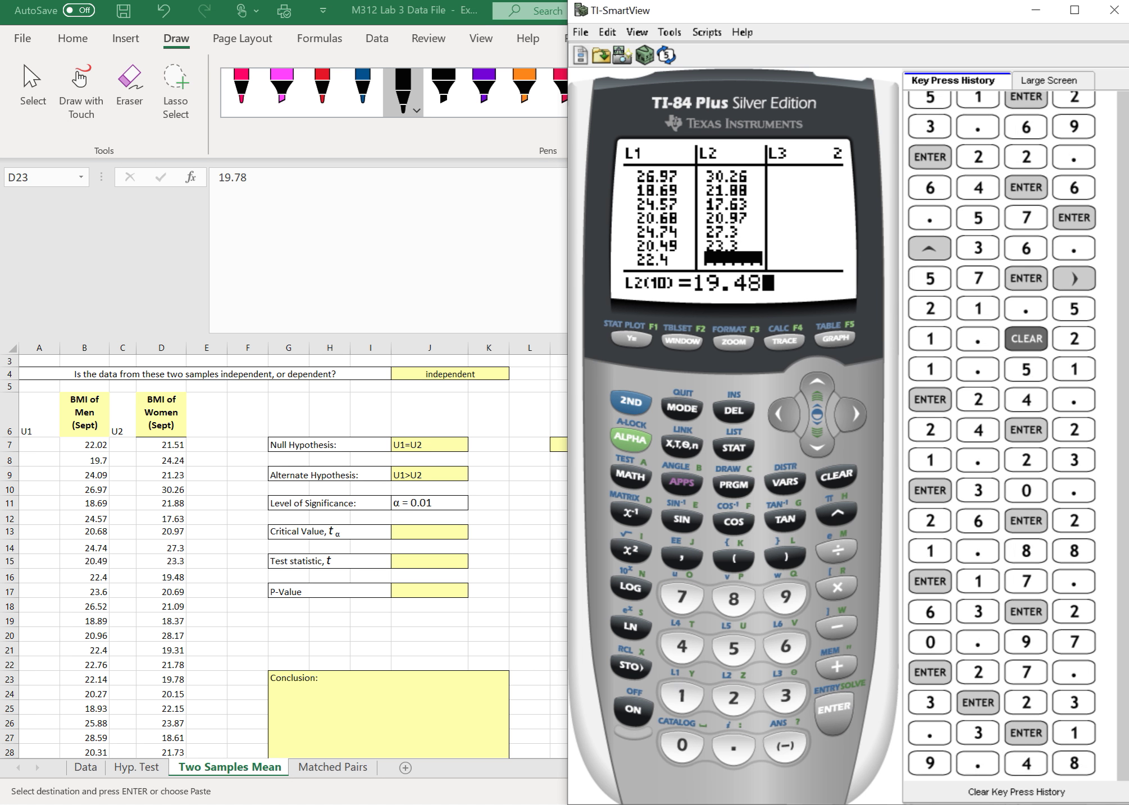
key("Return")
Enter the women's BMI values 20.69, 21.09 and 18.37 as entries 11 to 13 of list L2
type("20.6")
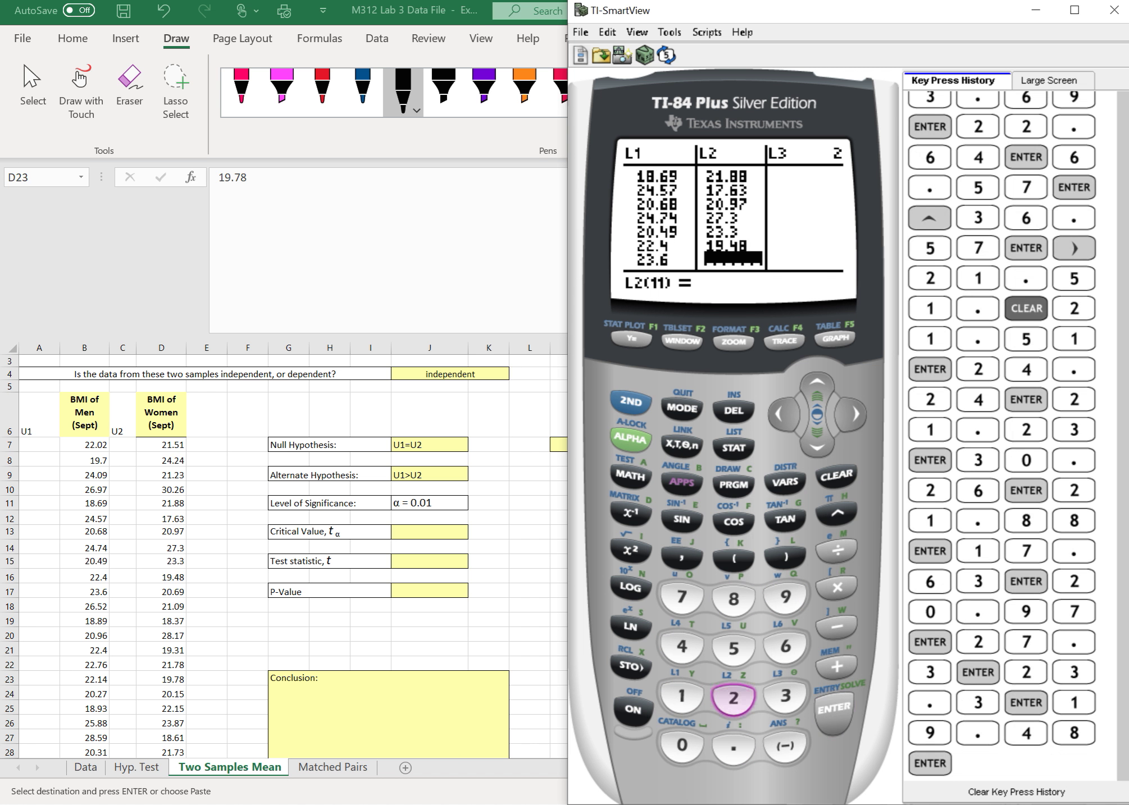
type("9")
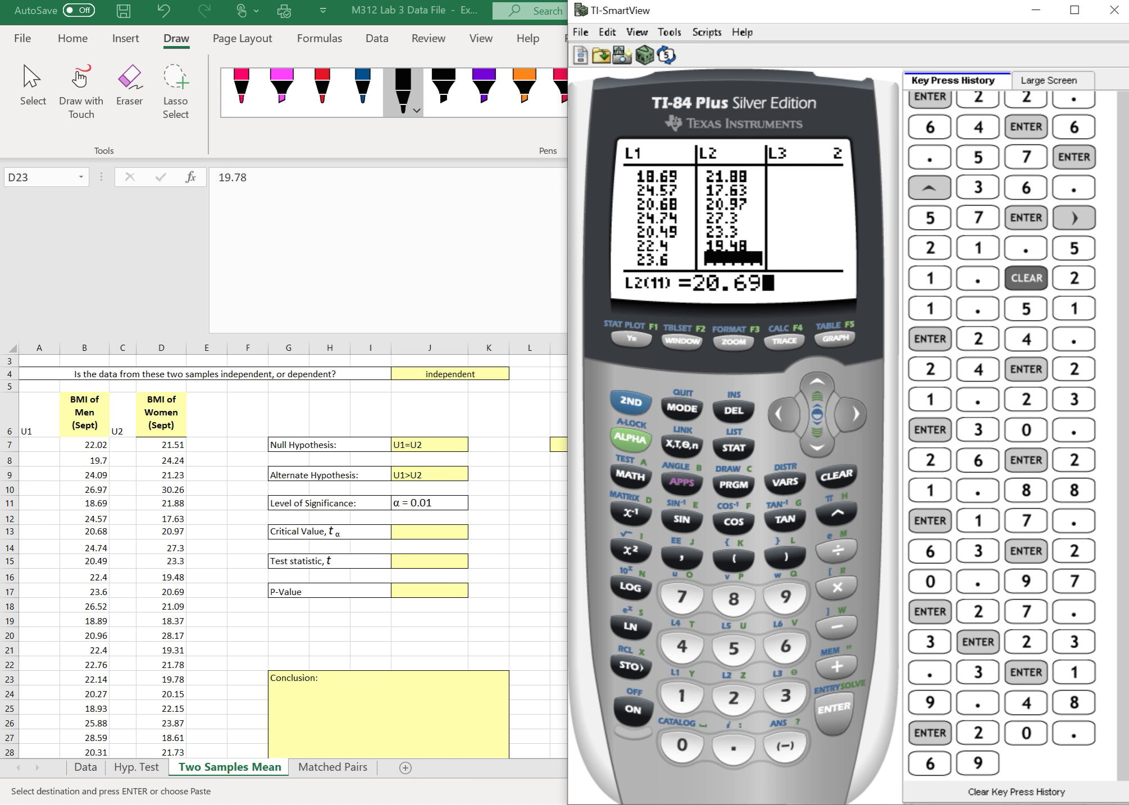
key("Return")
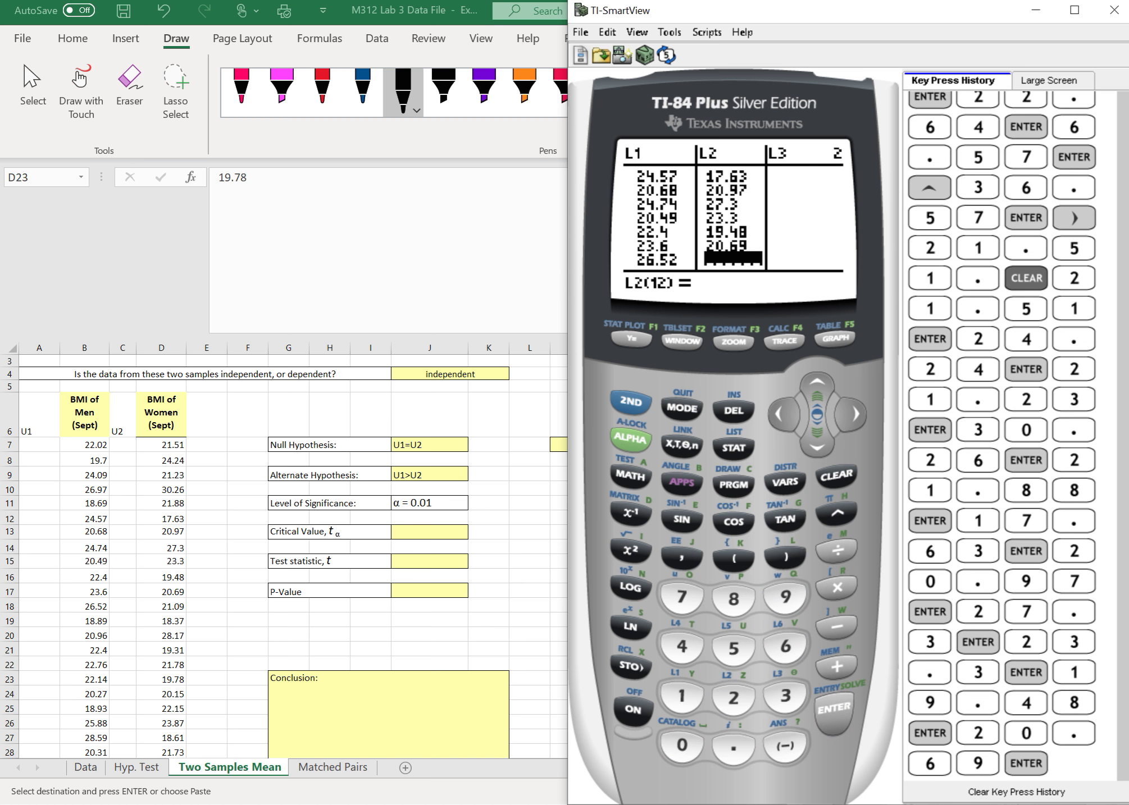
type("21.09")
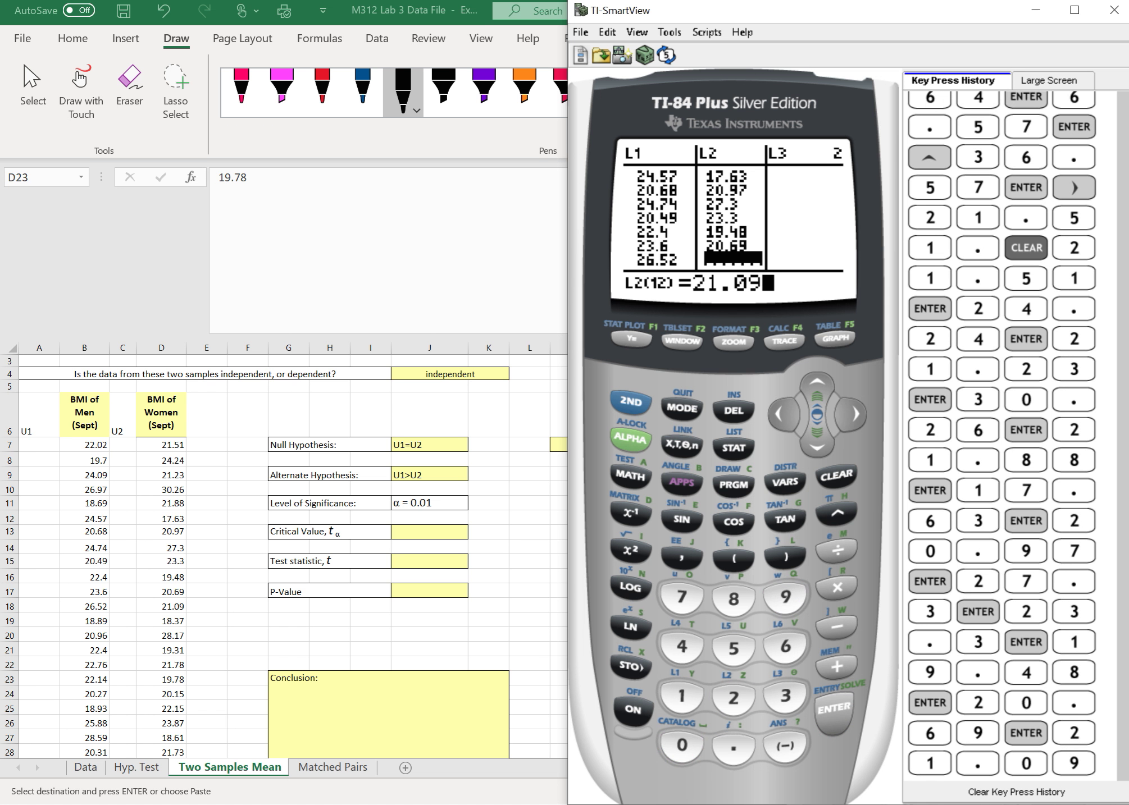
key("Return")
type("18.3")
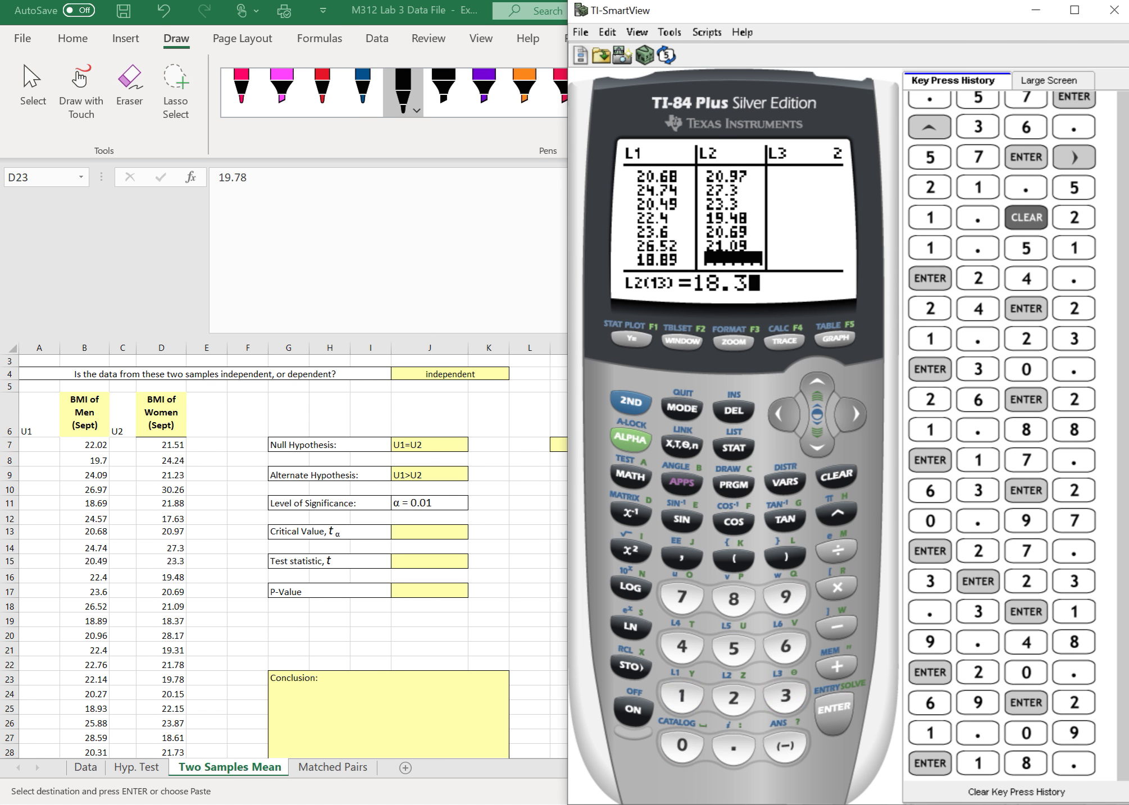
type("1")
key("Escape")
type("18.37")
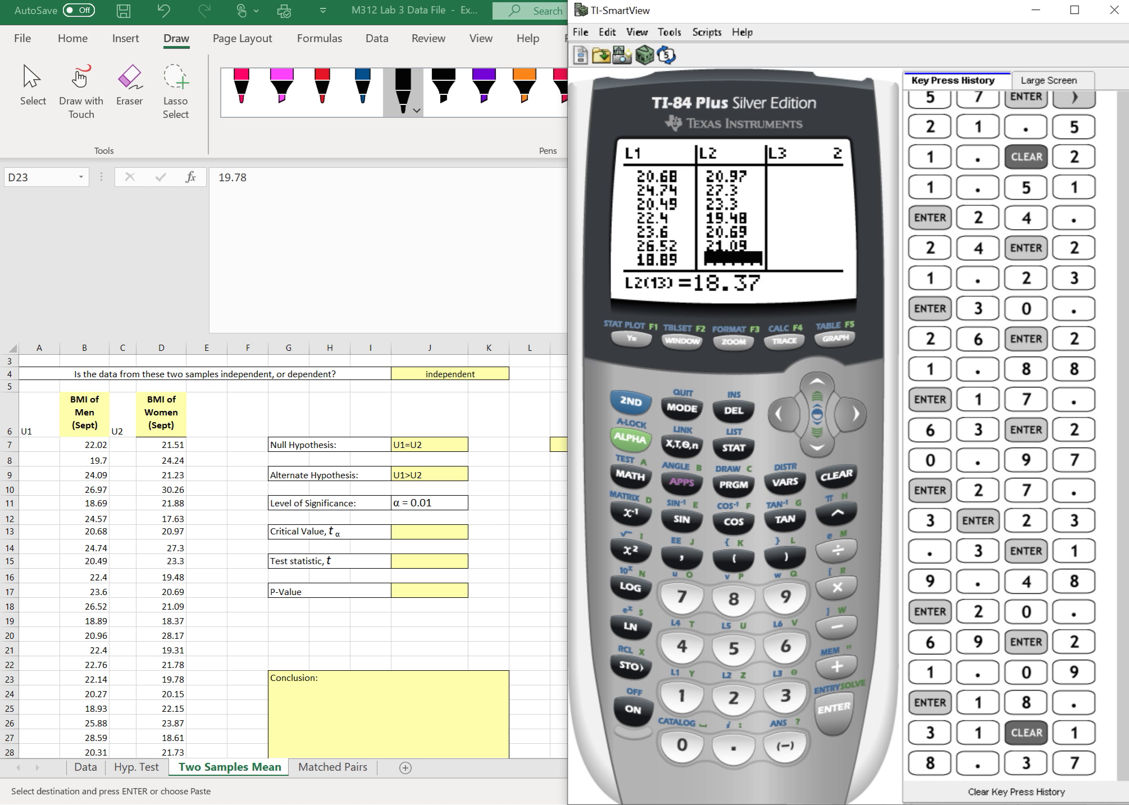
key("Return")
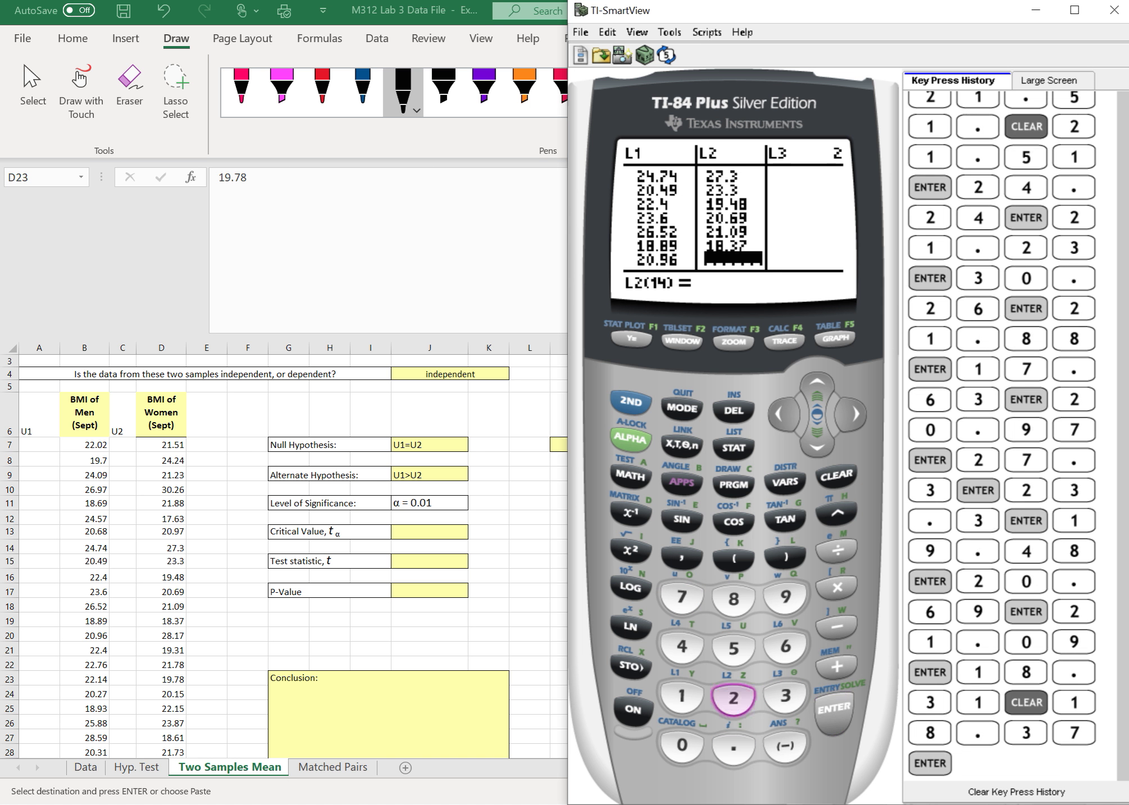
Enter the women's BMI values 28.17, 19.31 and 21.78 as entries 14 to 16 of list L2
type("28.17")
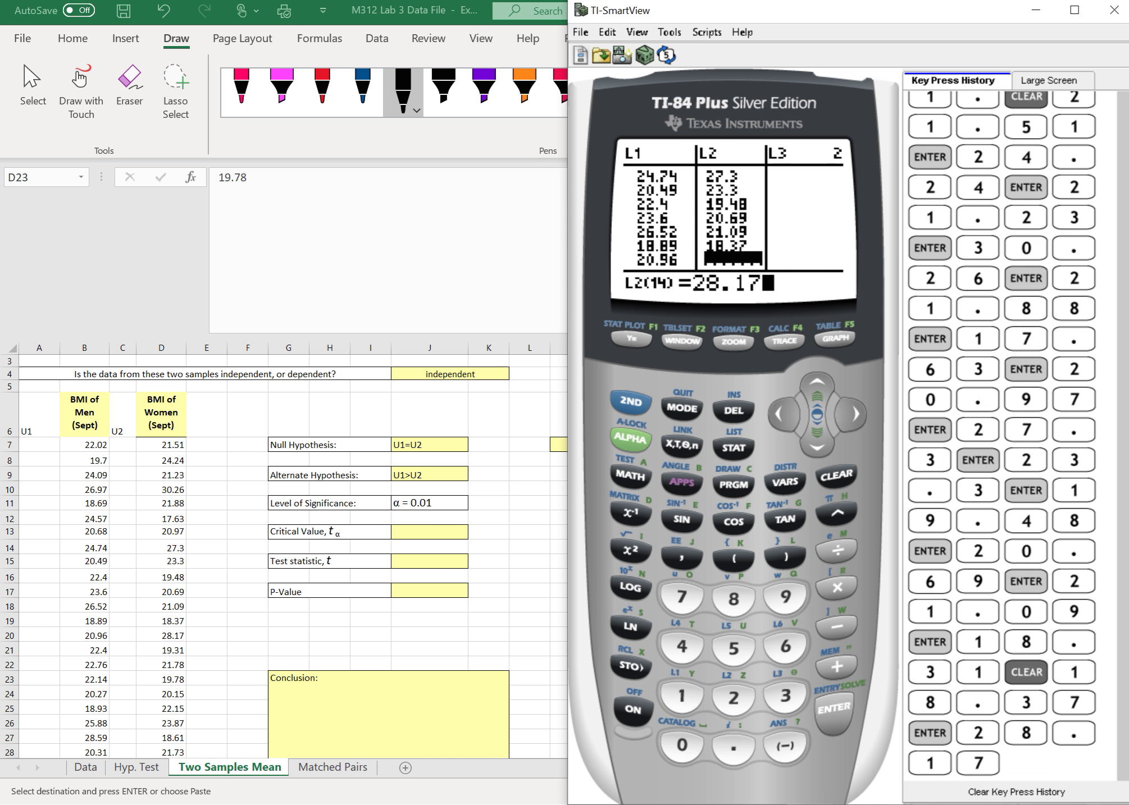
key("Return")
type("19.31")
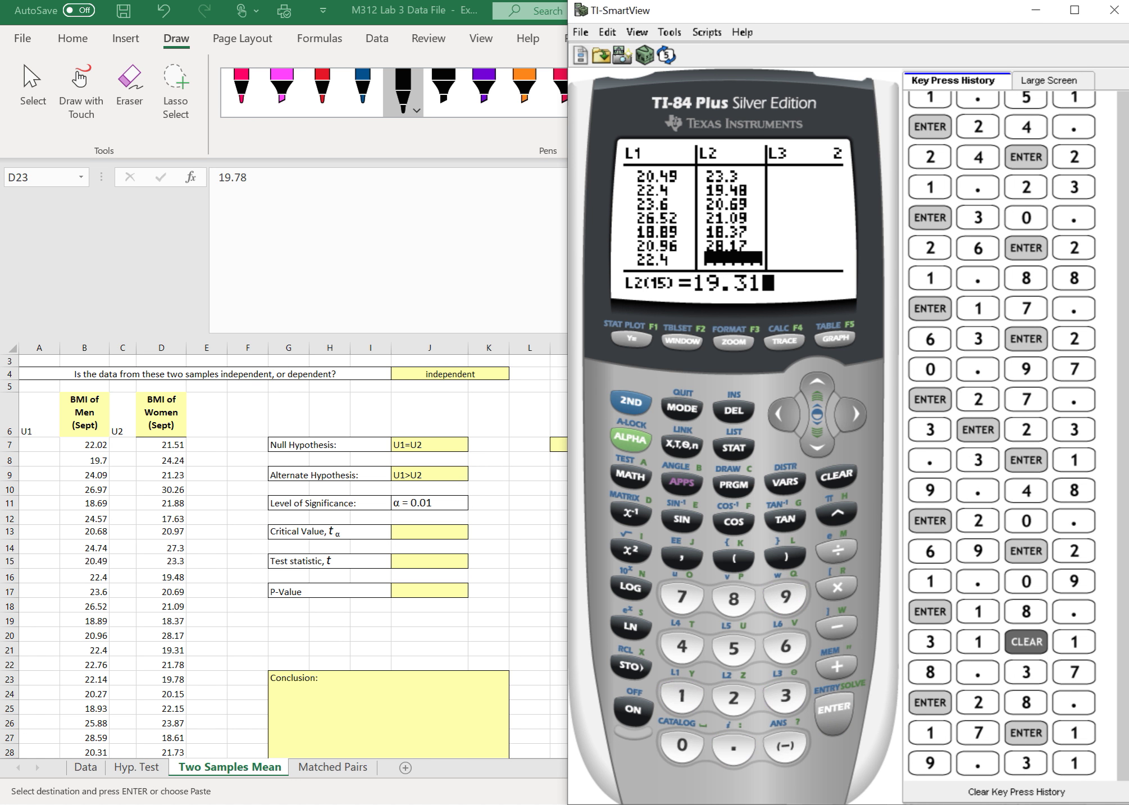
key("Return")
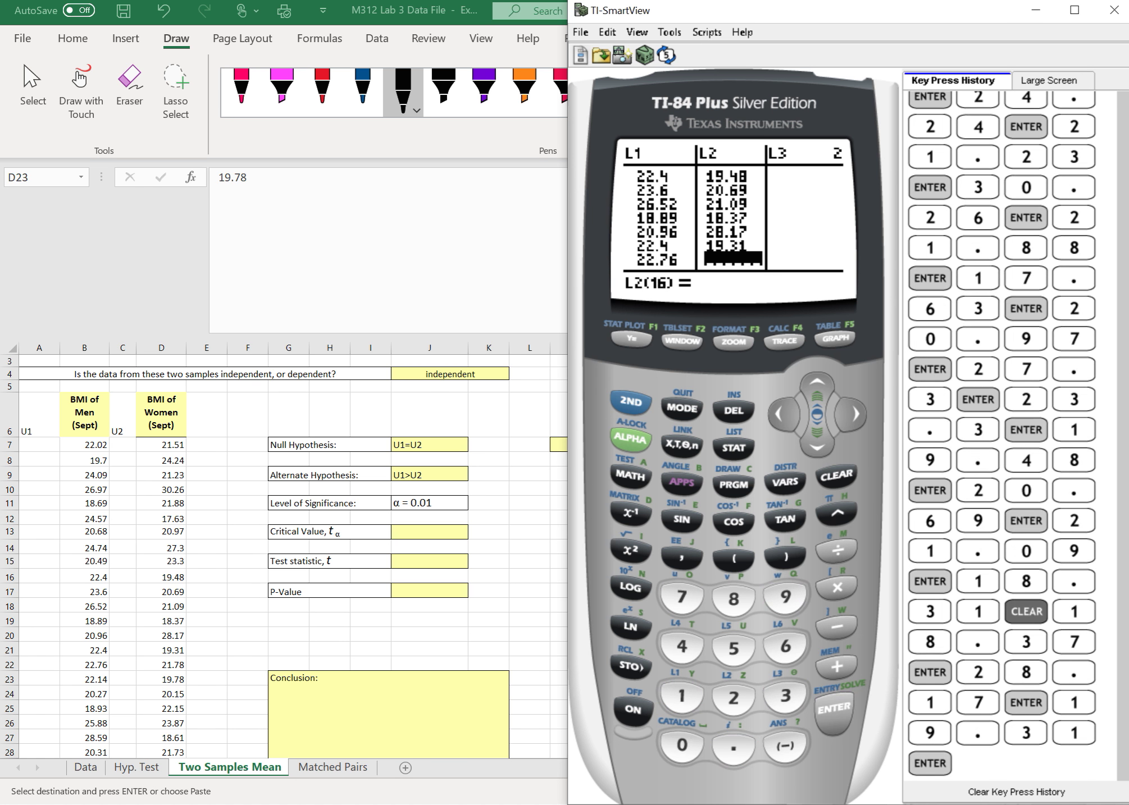
type("21.78")
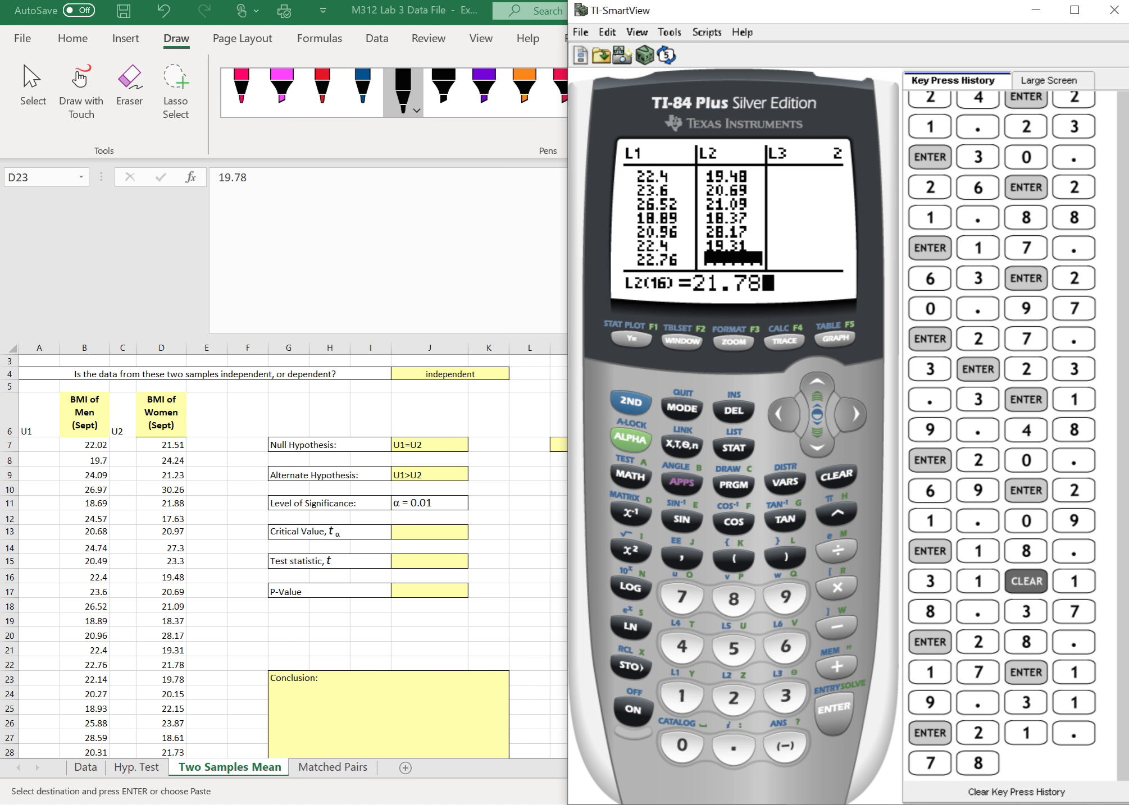
key("Return")
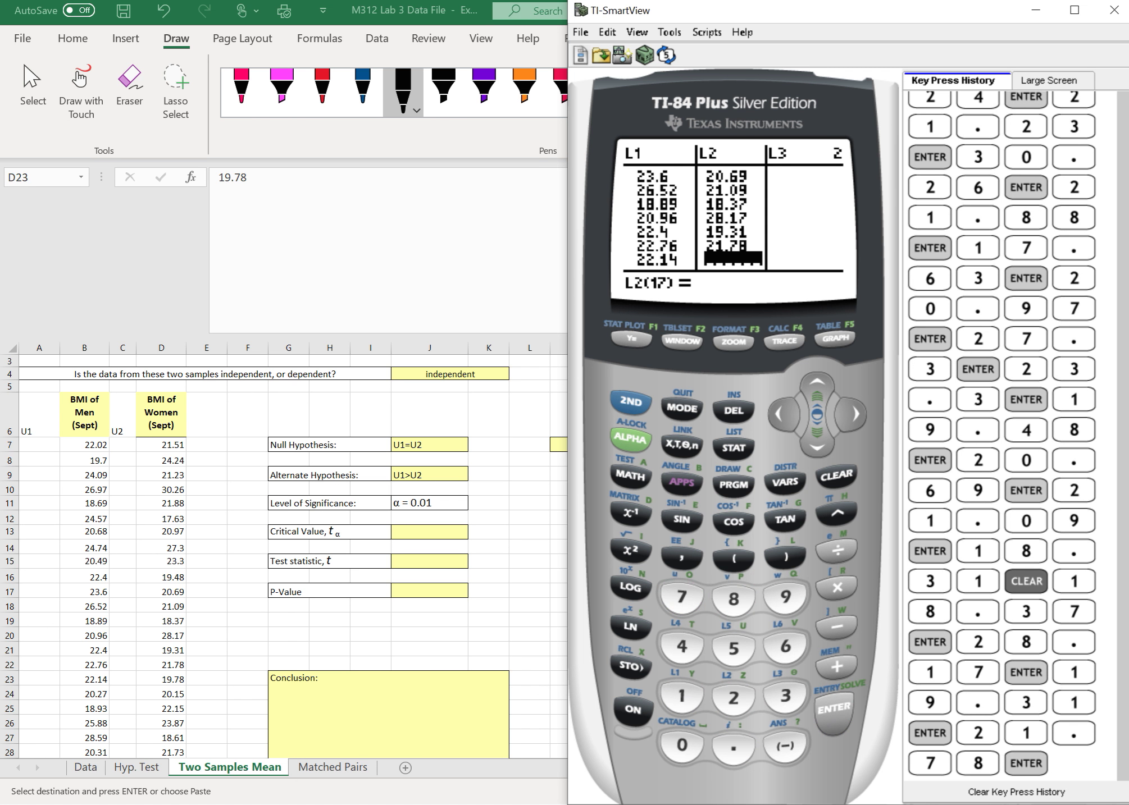
Enter the women's BMI values 19.78, 20.15 and 22.15 as entries 17 to 19 of list L2
type("19")
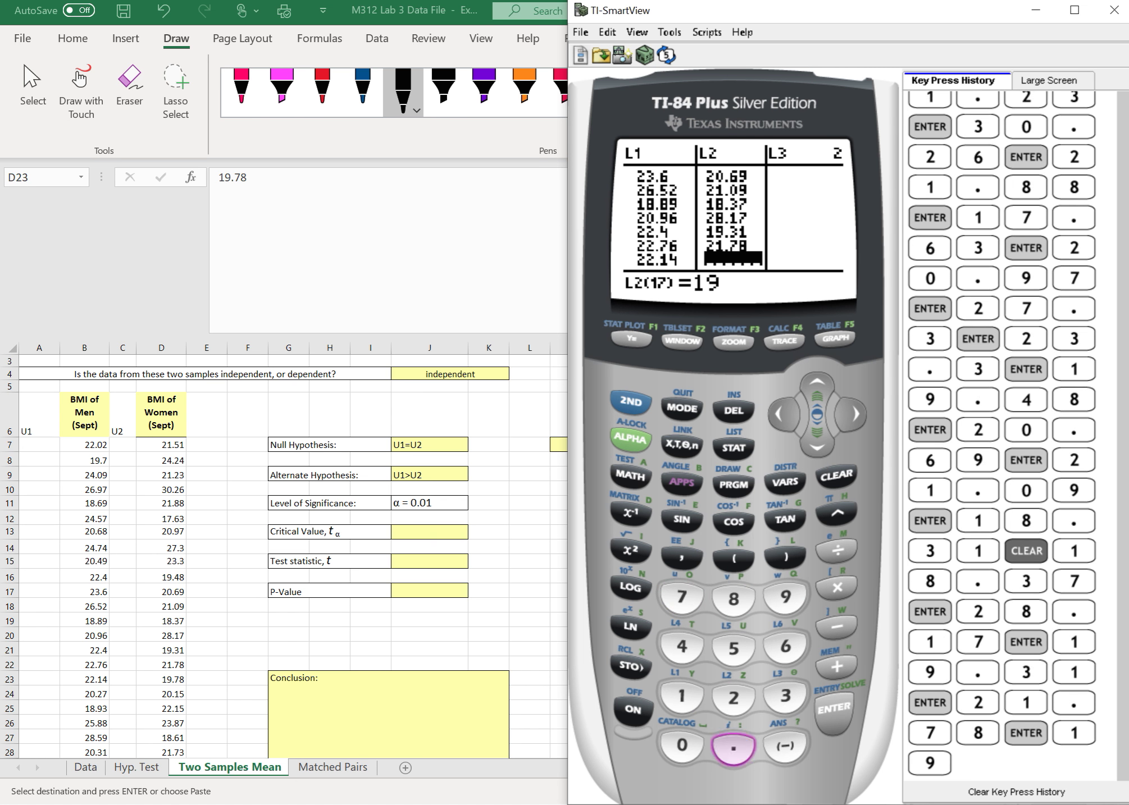
type(".78")
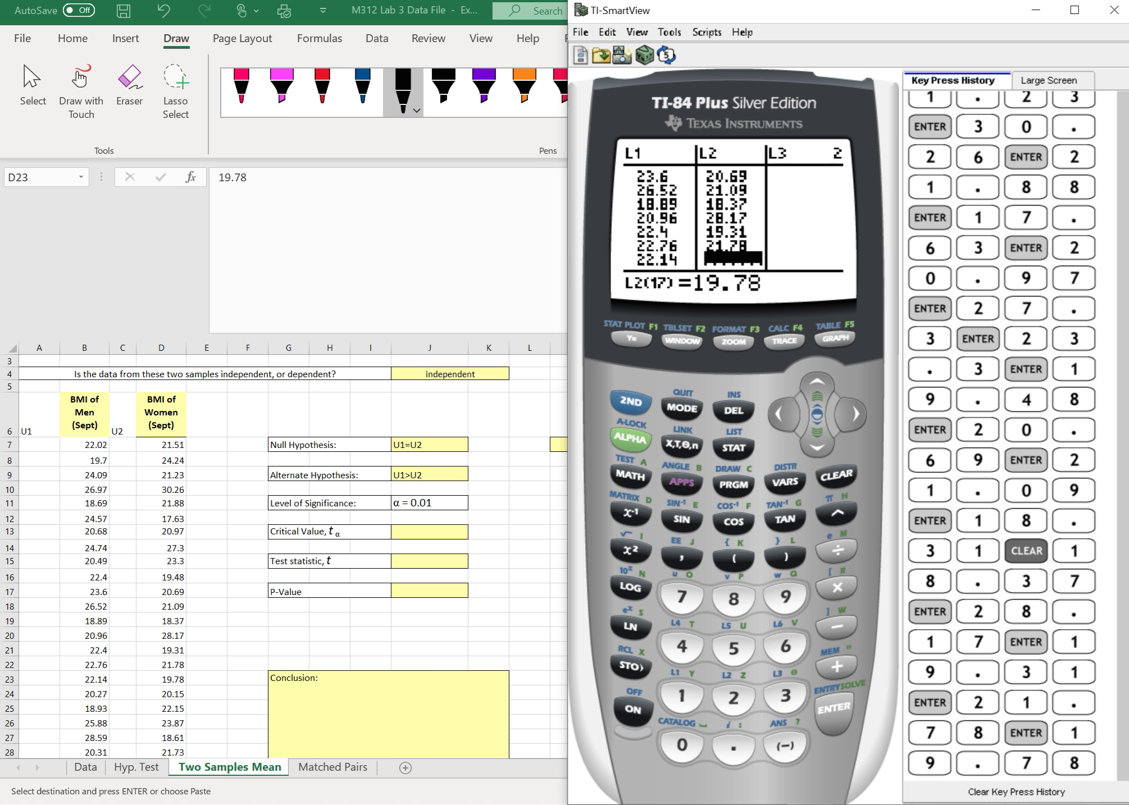
key("Return")
type("20.15")
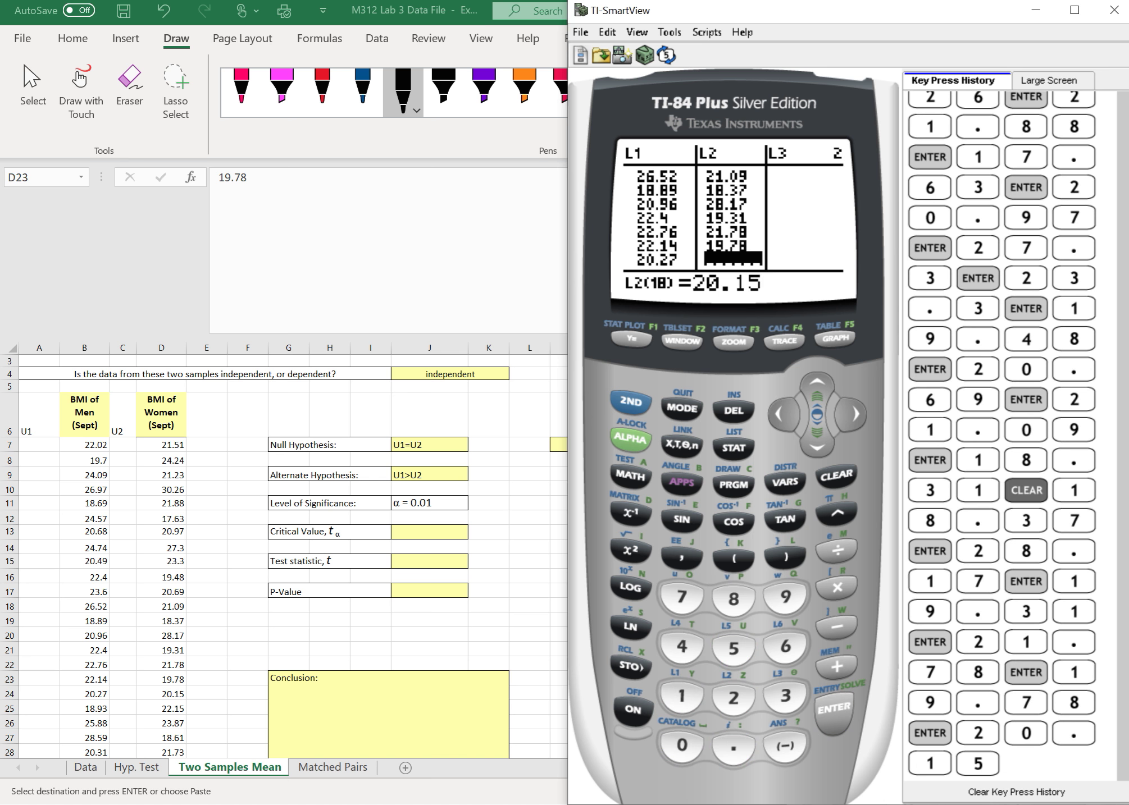
key("Return")
type("22.15")
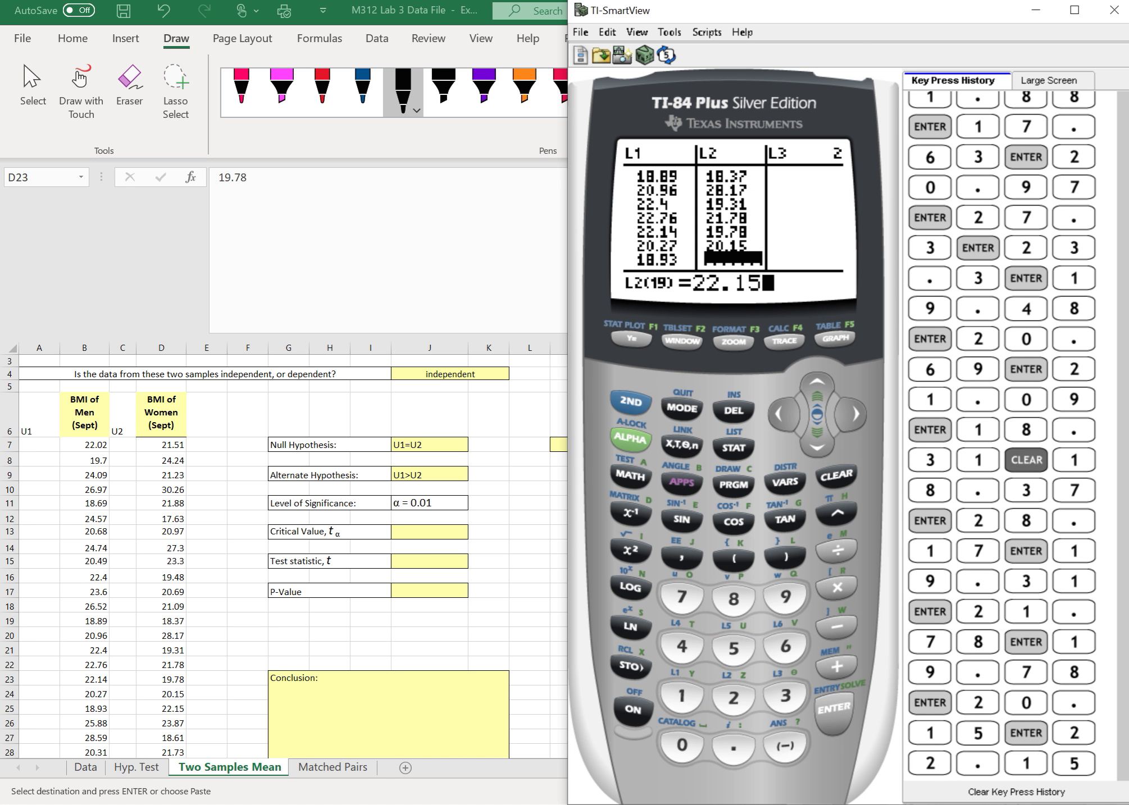
key("Return")
Enter the women's BMI values 23.87, 18.61 and 21.73 as entries 20 to 22 of list L2
type("23.87")
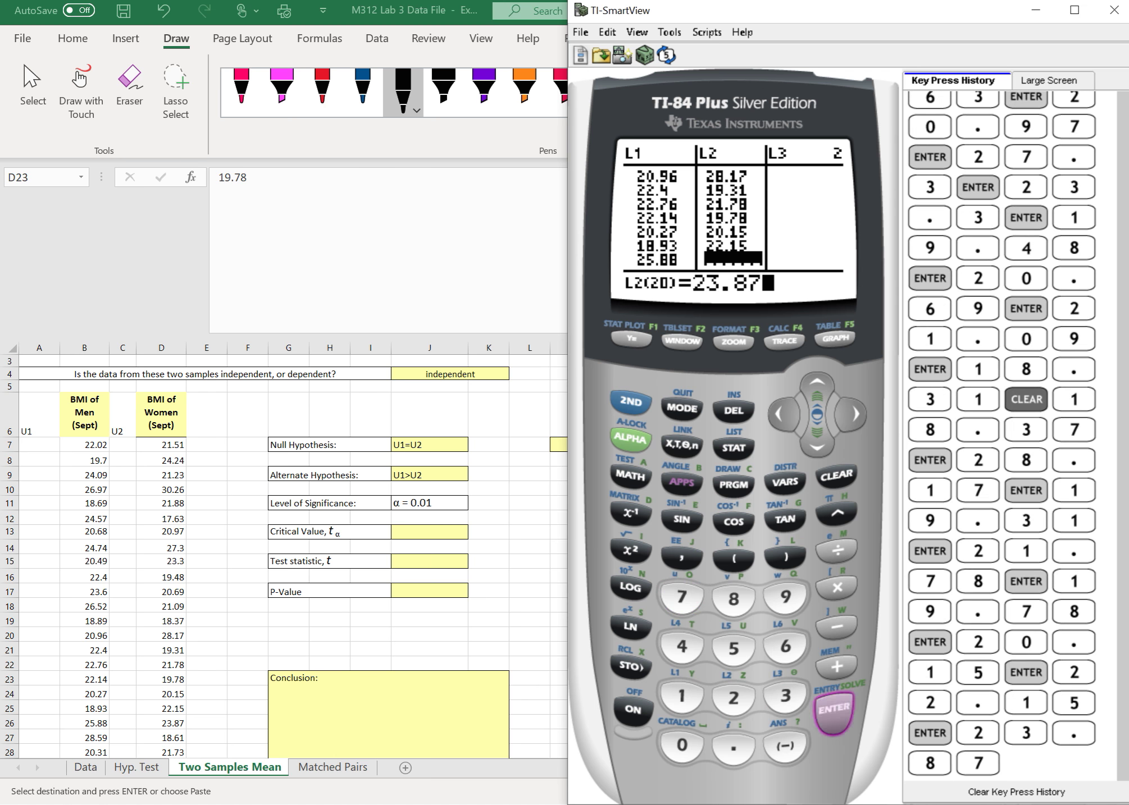
key("Return")
type("18.61")
key("Return")
type("21.73")
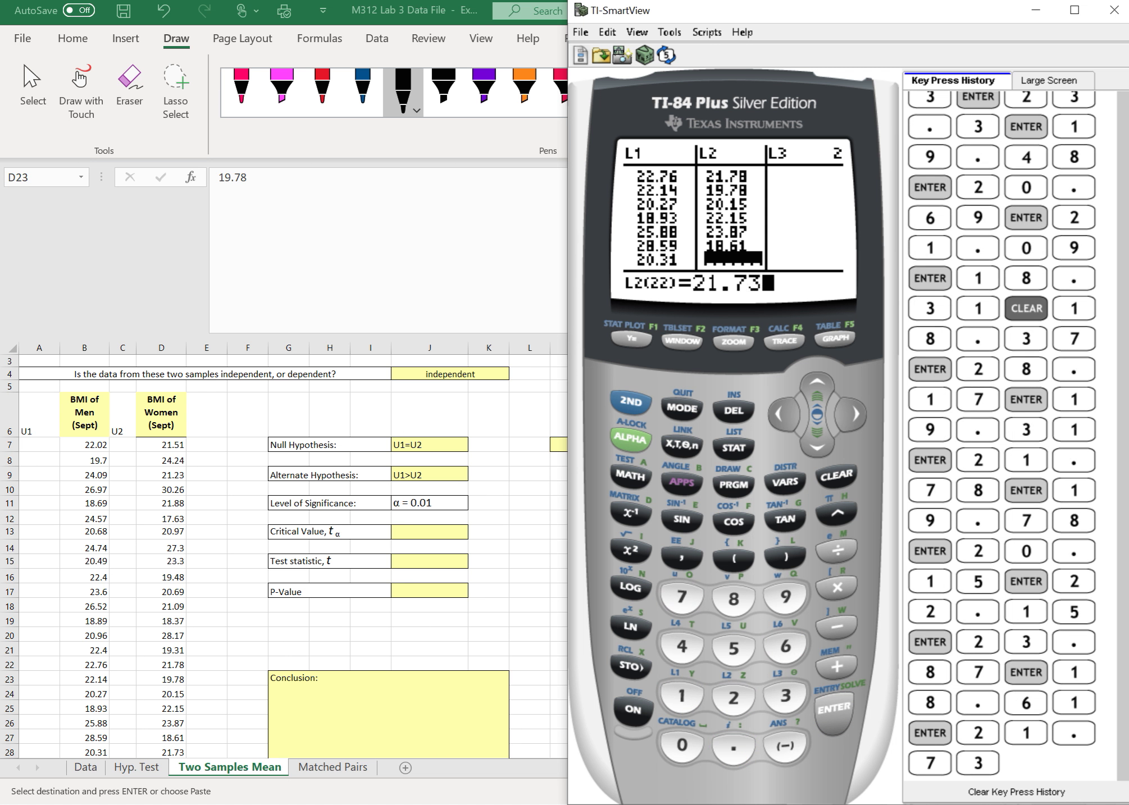
key("Return")
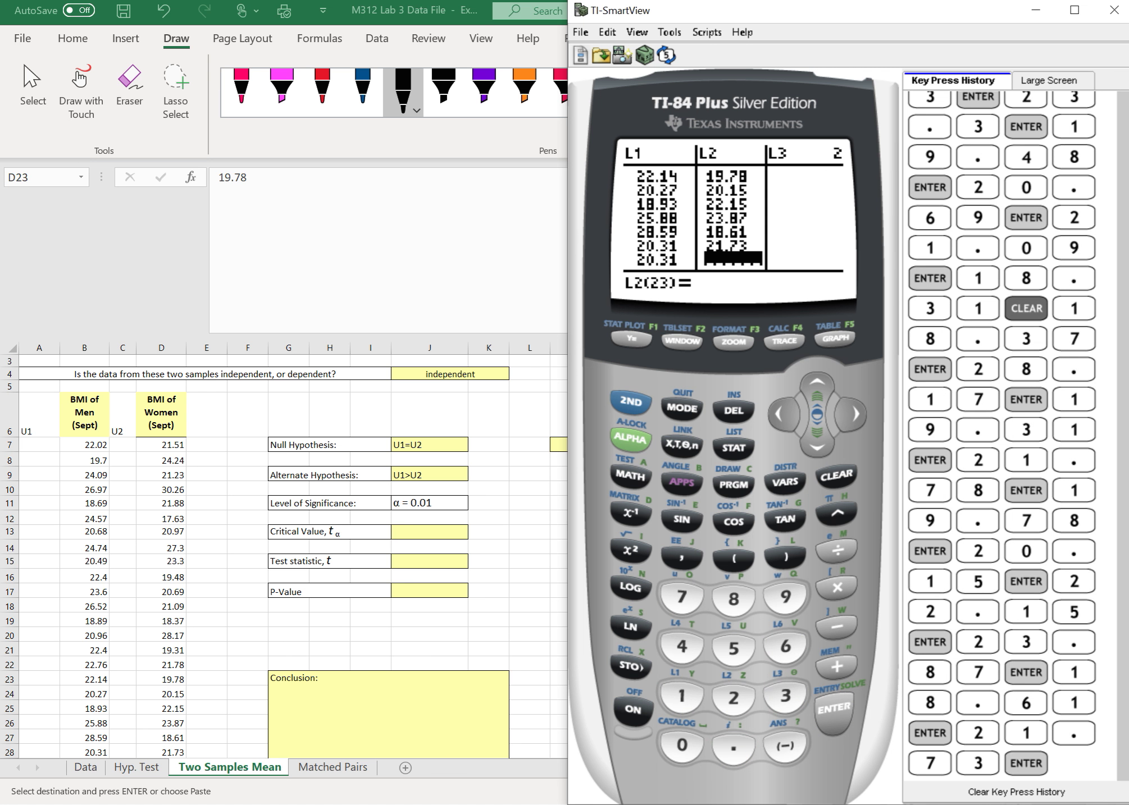
Enter the women's BMI values 21.89 and 18.31 from the Excel sheet as entries 23 and 24 of list L2
key("alt+Tab")
scroll(561, 562, "down", 3)
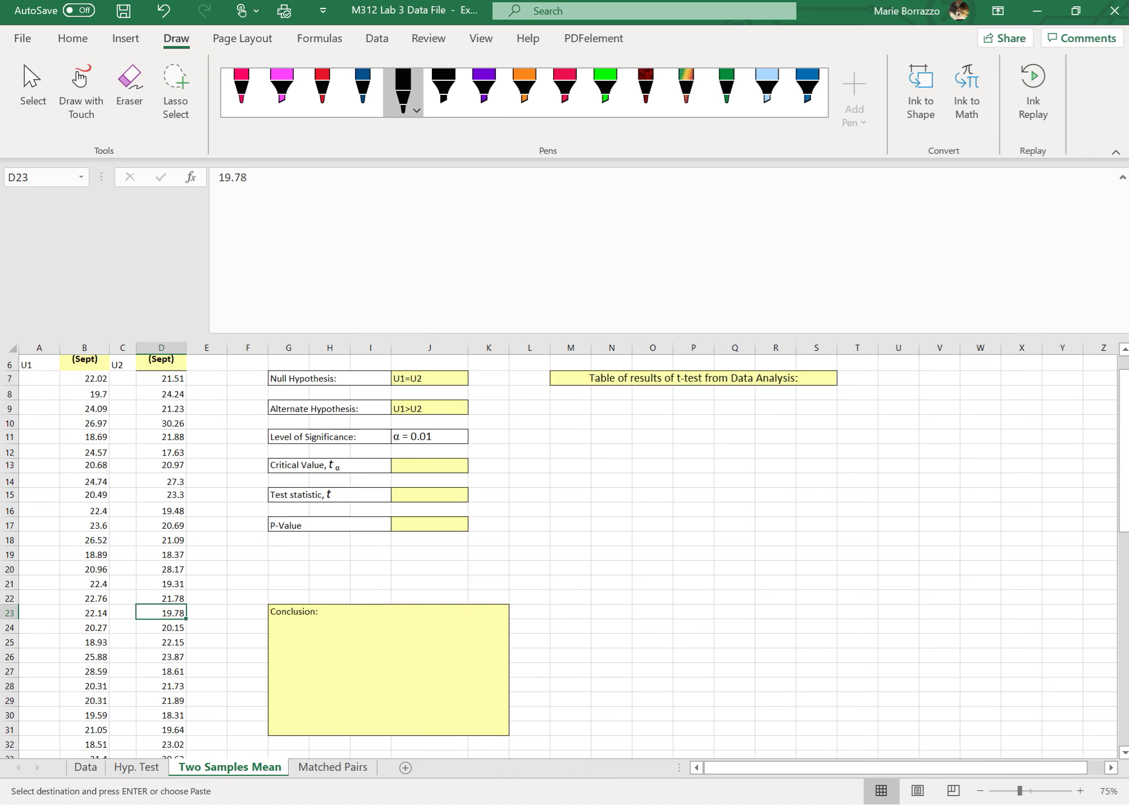
scroll(562, 556, "down", 4)
scroll(561, 556, "up", 1)
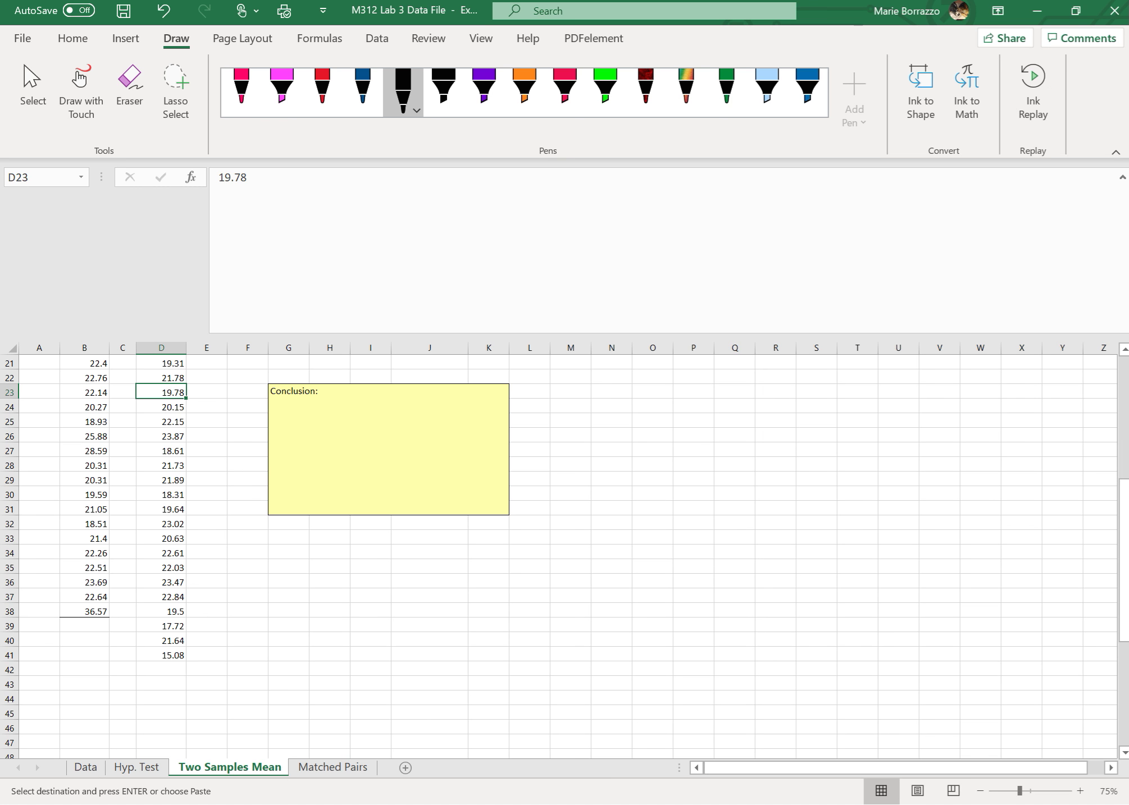
key("alt+Tab")
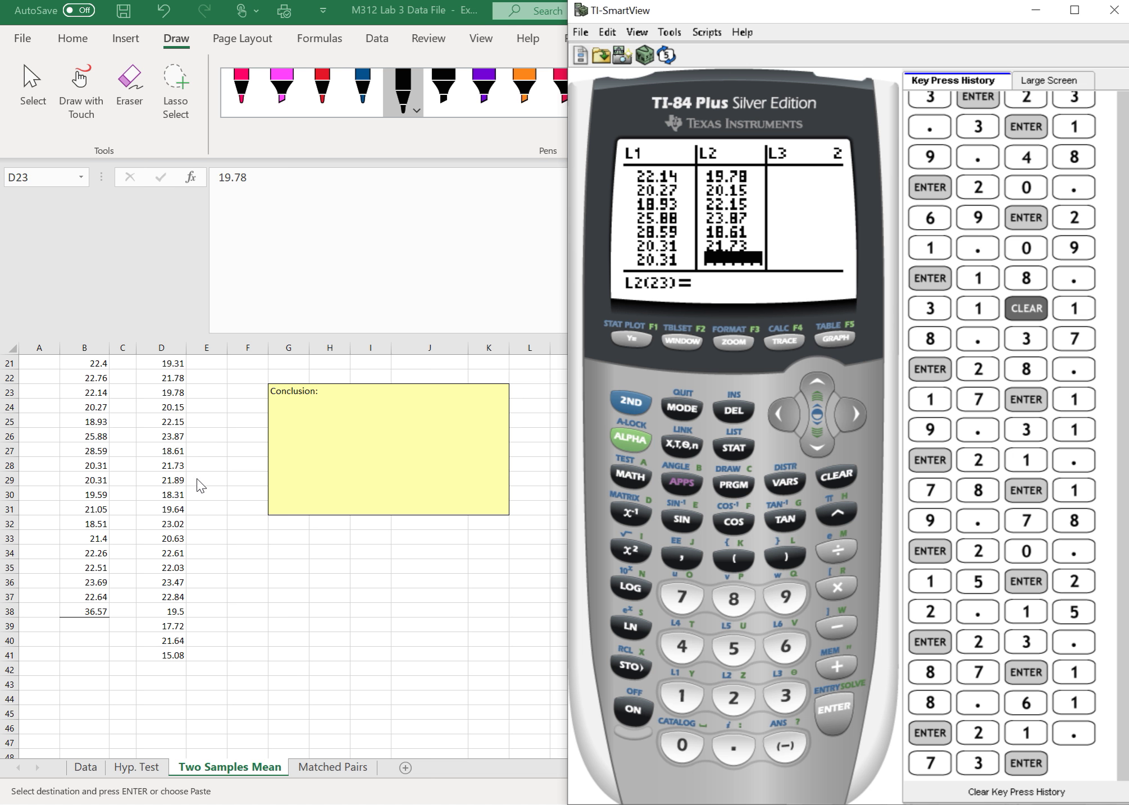
type("21.89")
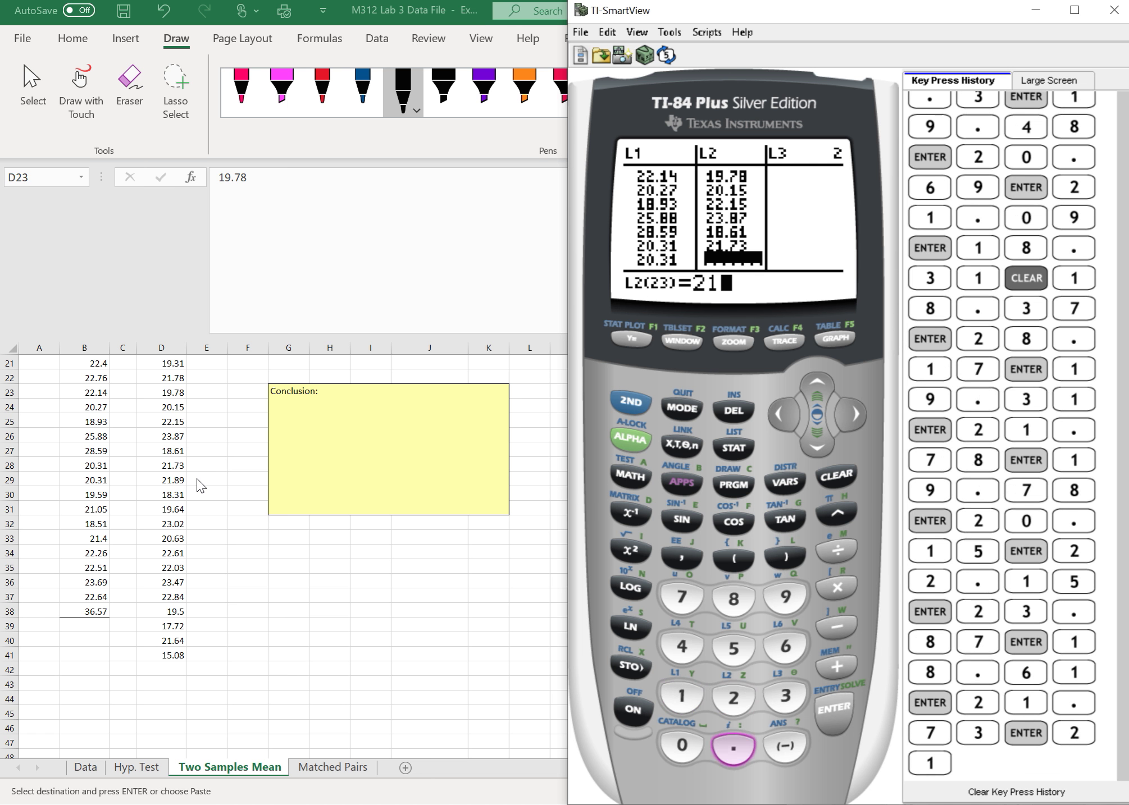
key("Return")
type("9")
key("Return")
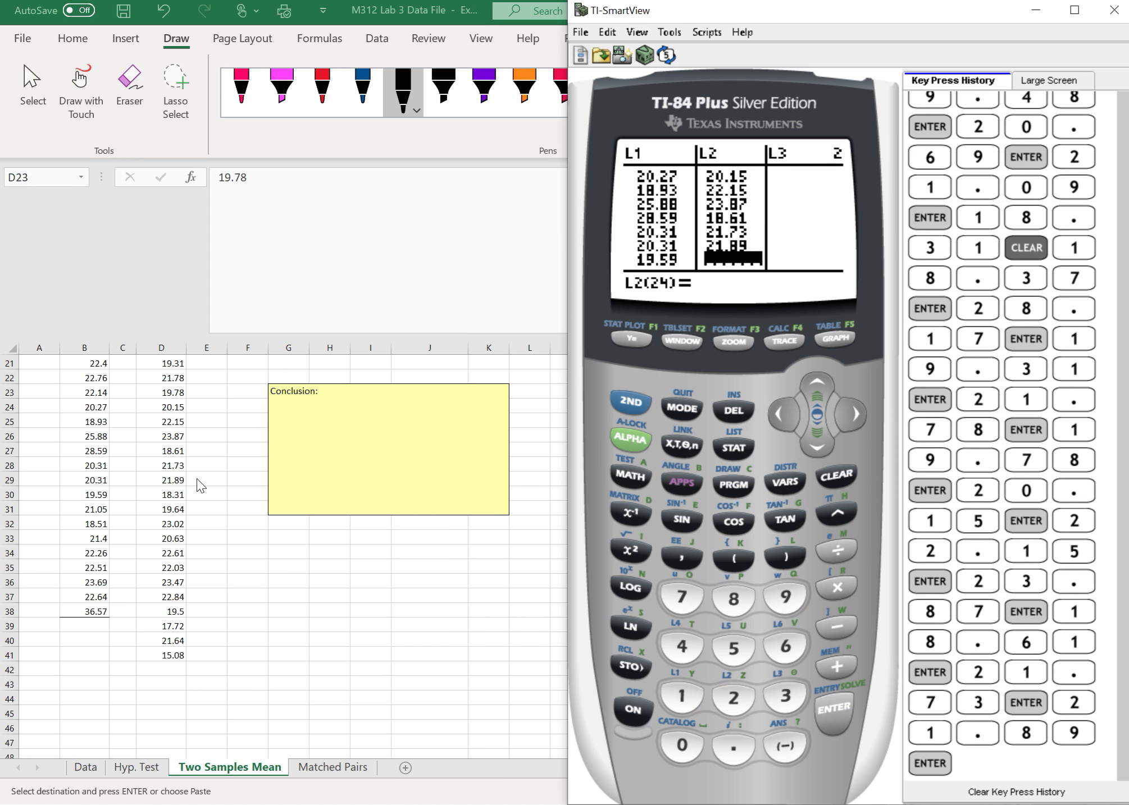
type("18")
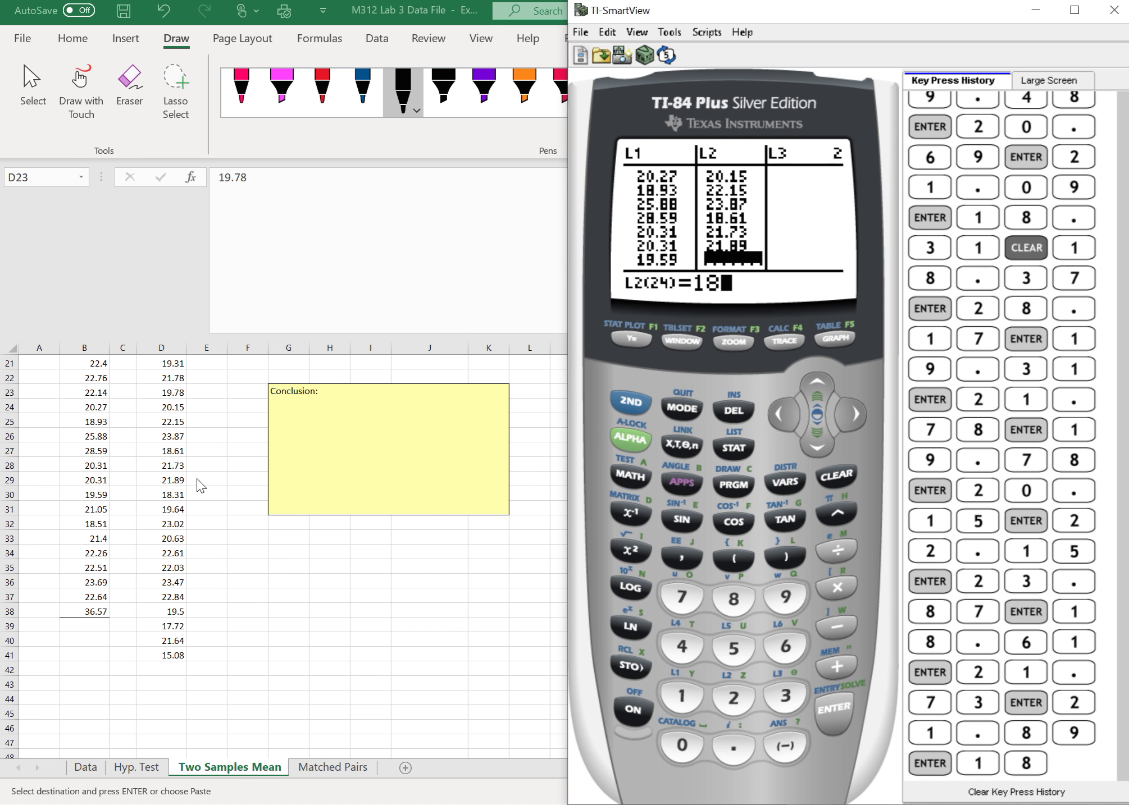
type(".31")
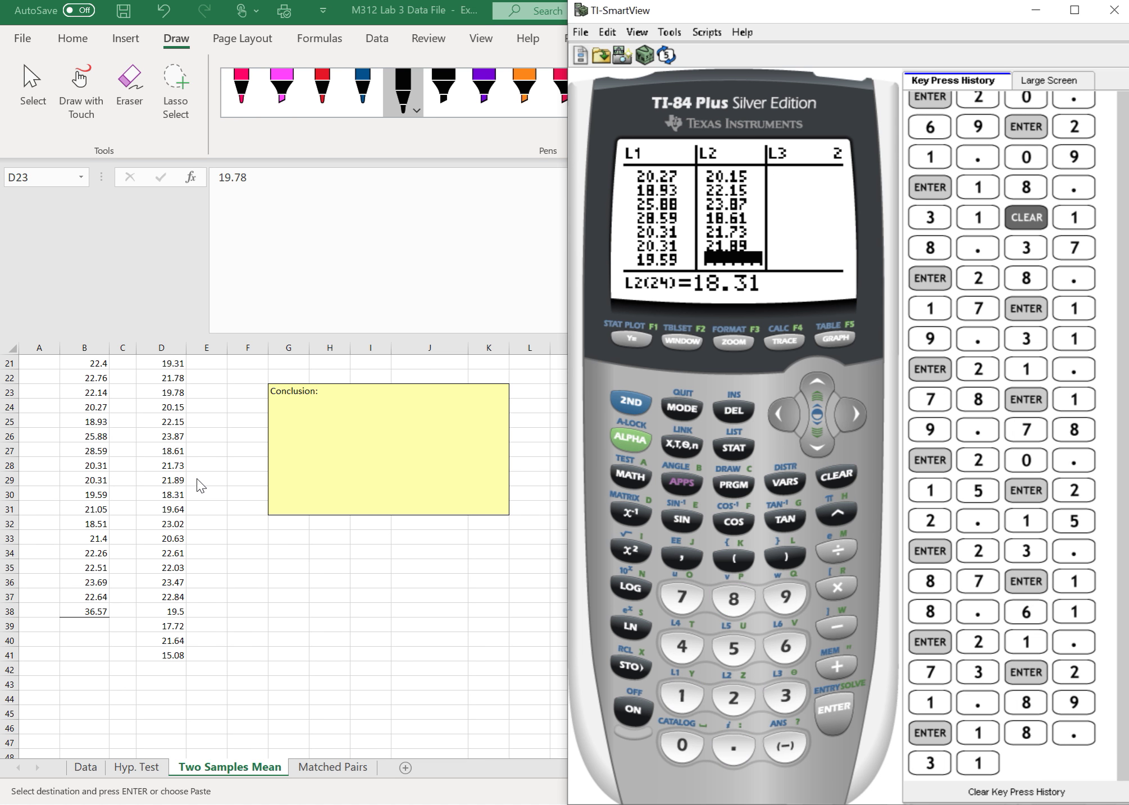
key("Return")
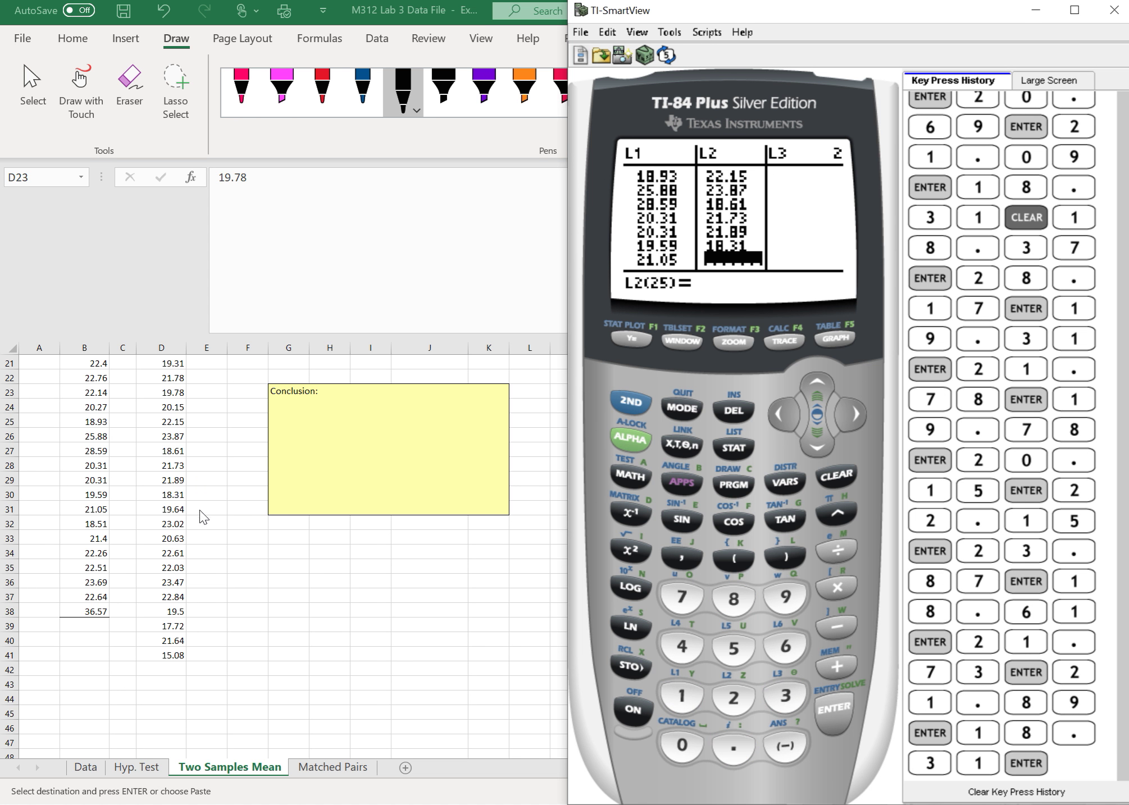
Enter the women's BMI values 19.64, 23.02 and 20.63 as entries 25 to 27 of list L2
type("19")
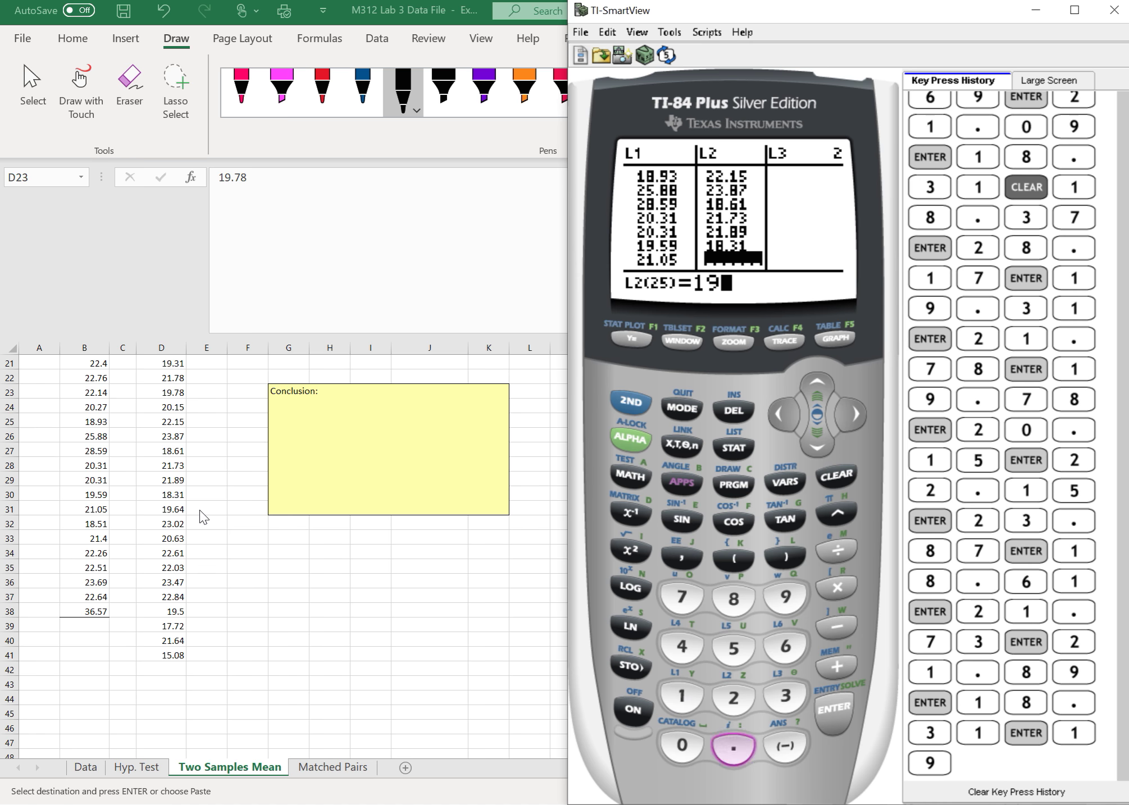
type(".64")
key("Return")
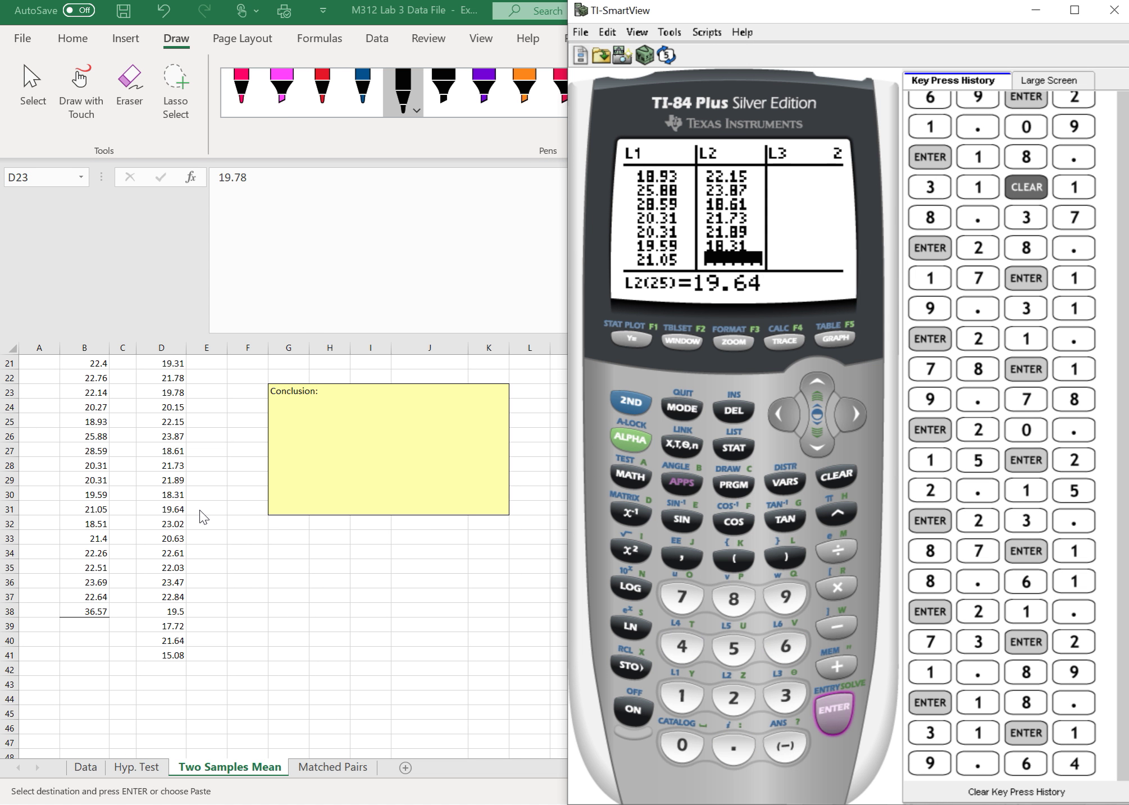
type("23.02")
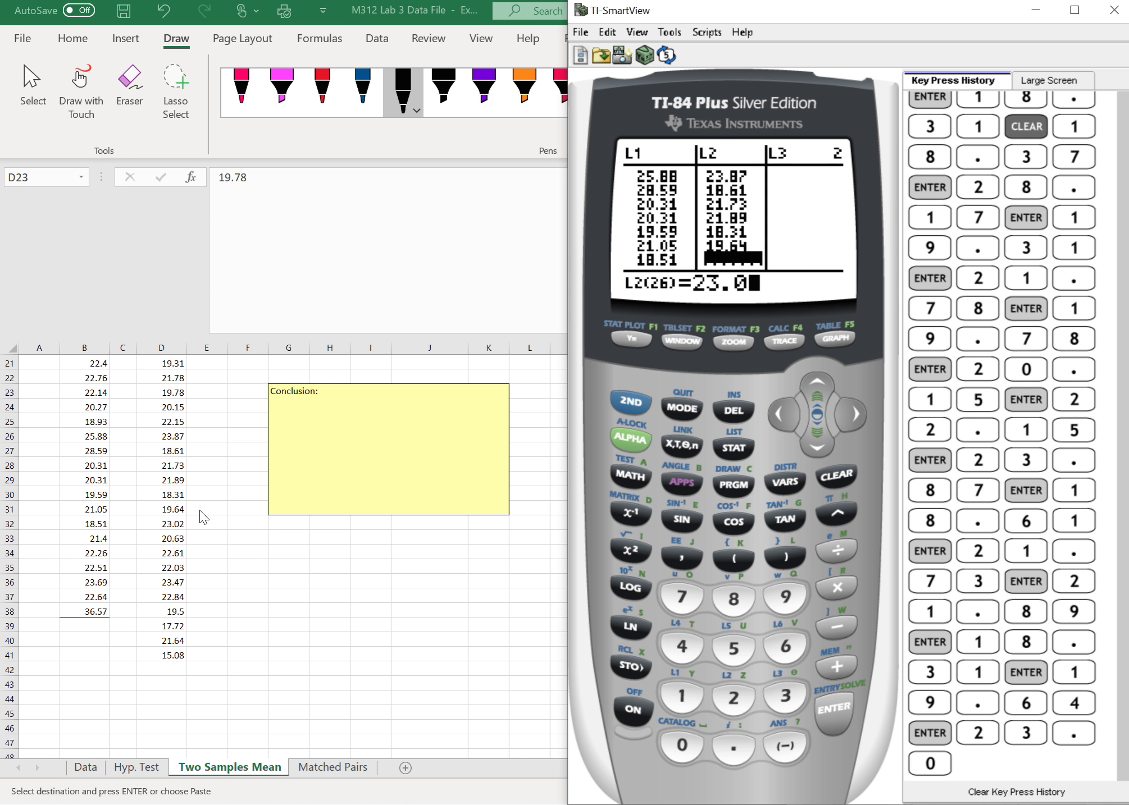
key("Return")
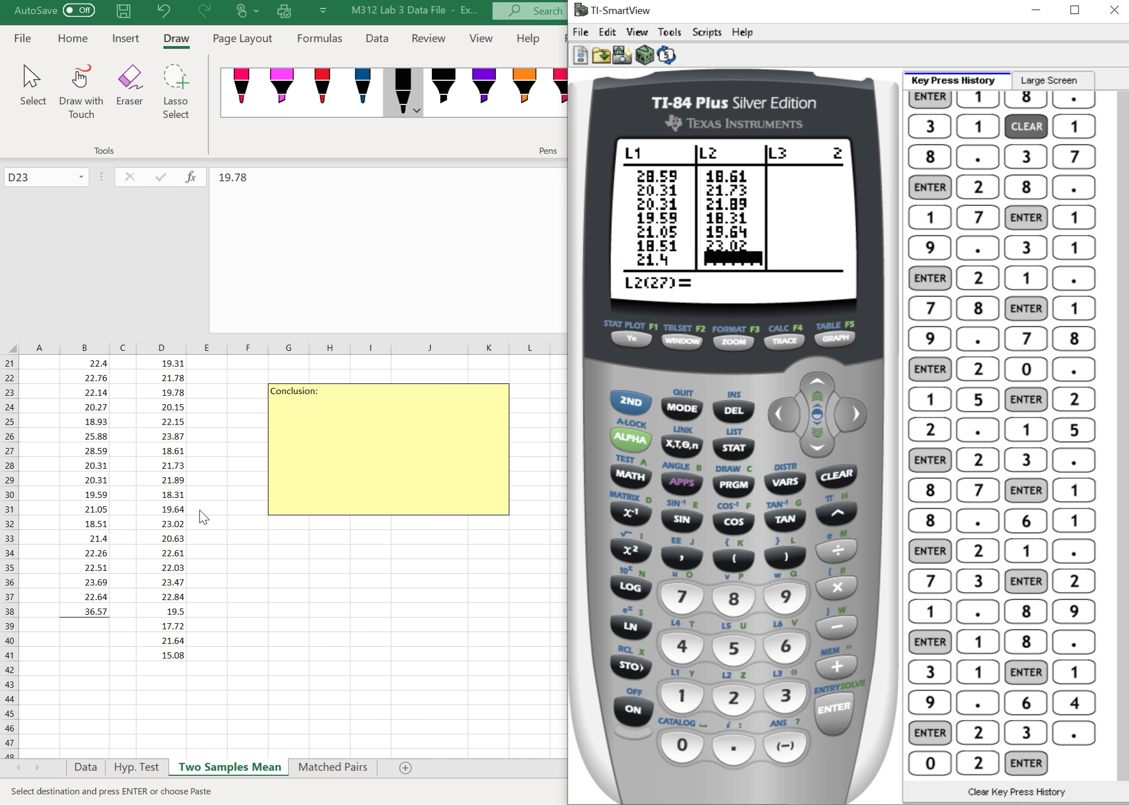
type("20.63")
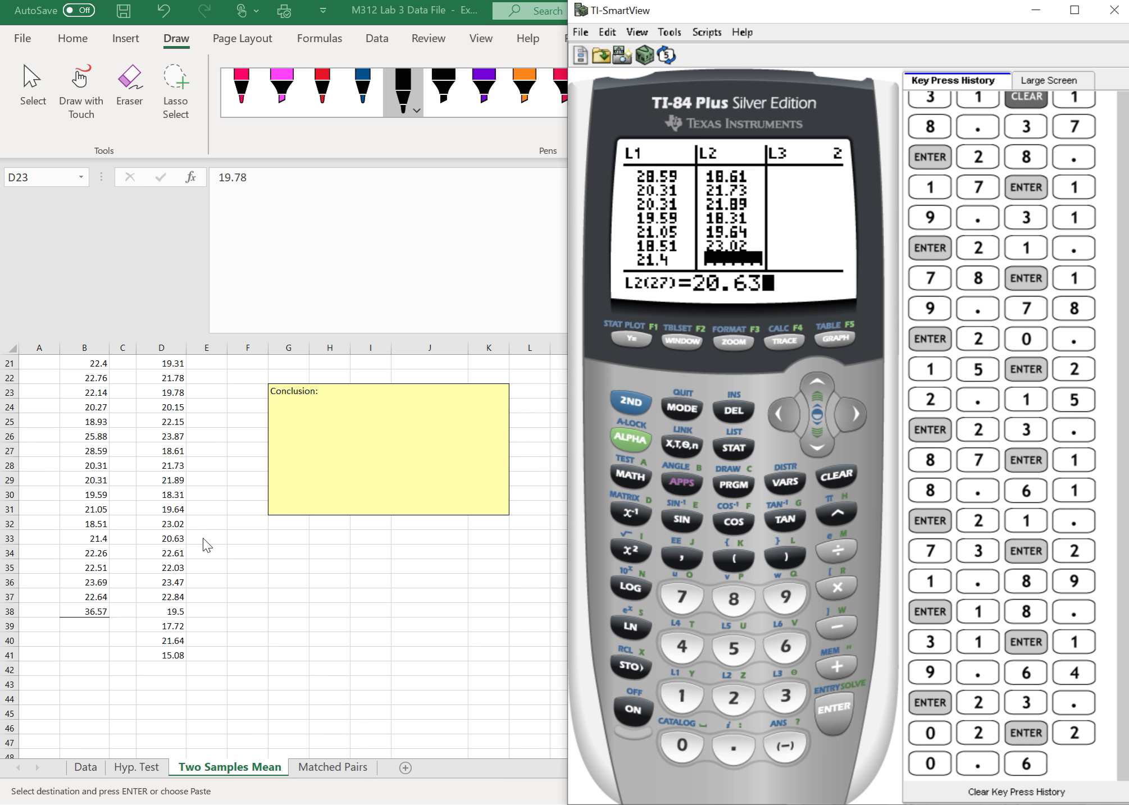
key("Return")
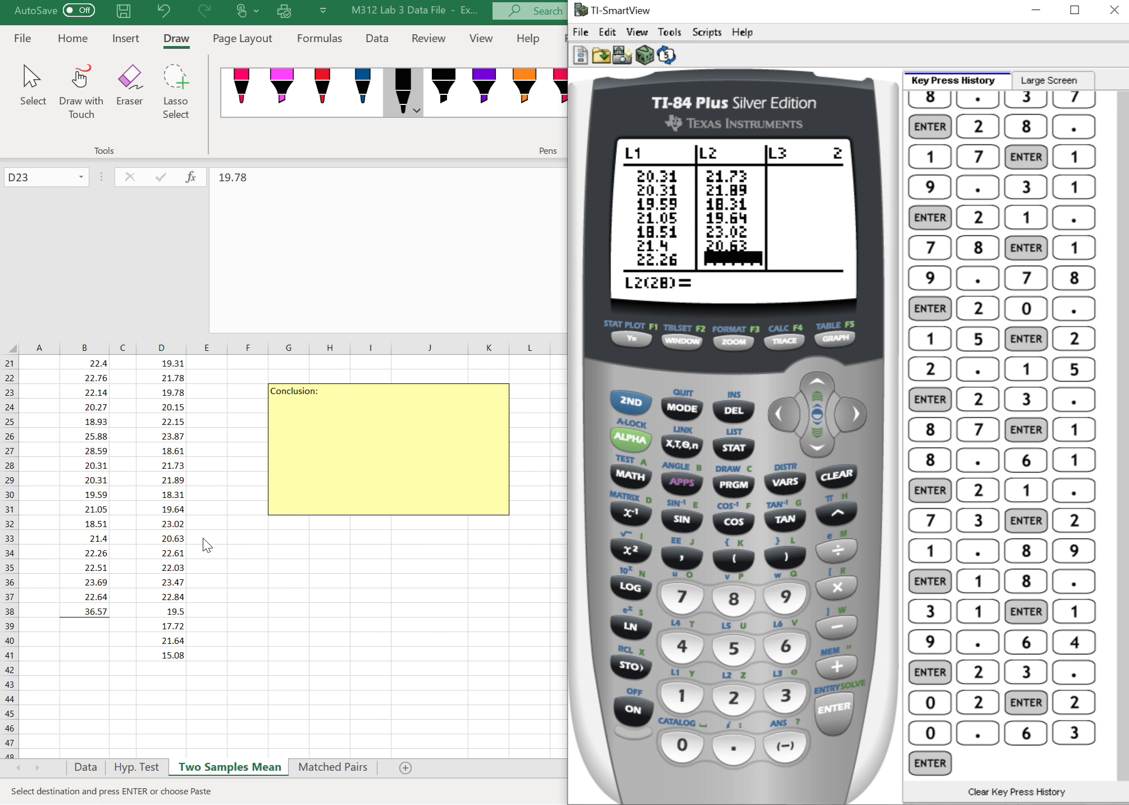
Enter the women's BMI values 22.61, 22.03 and 23.47 as entries 28 to 30 of list L2
type("22.61")
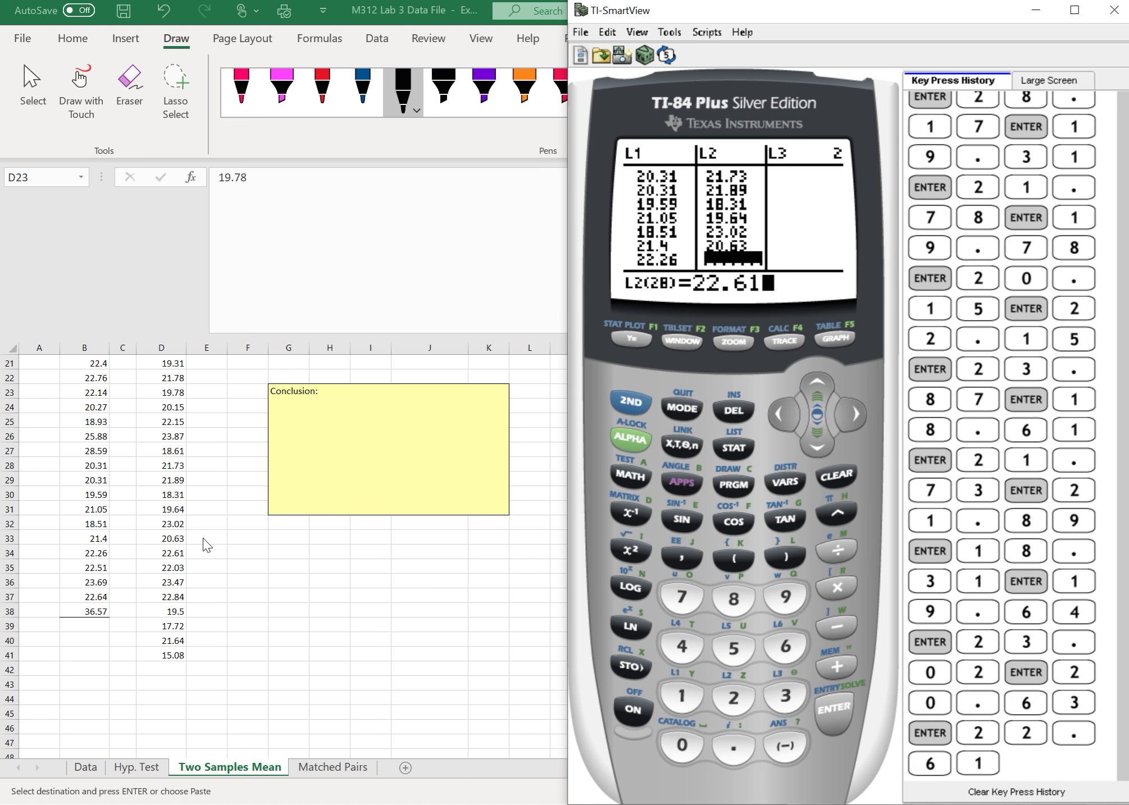
key("Return")
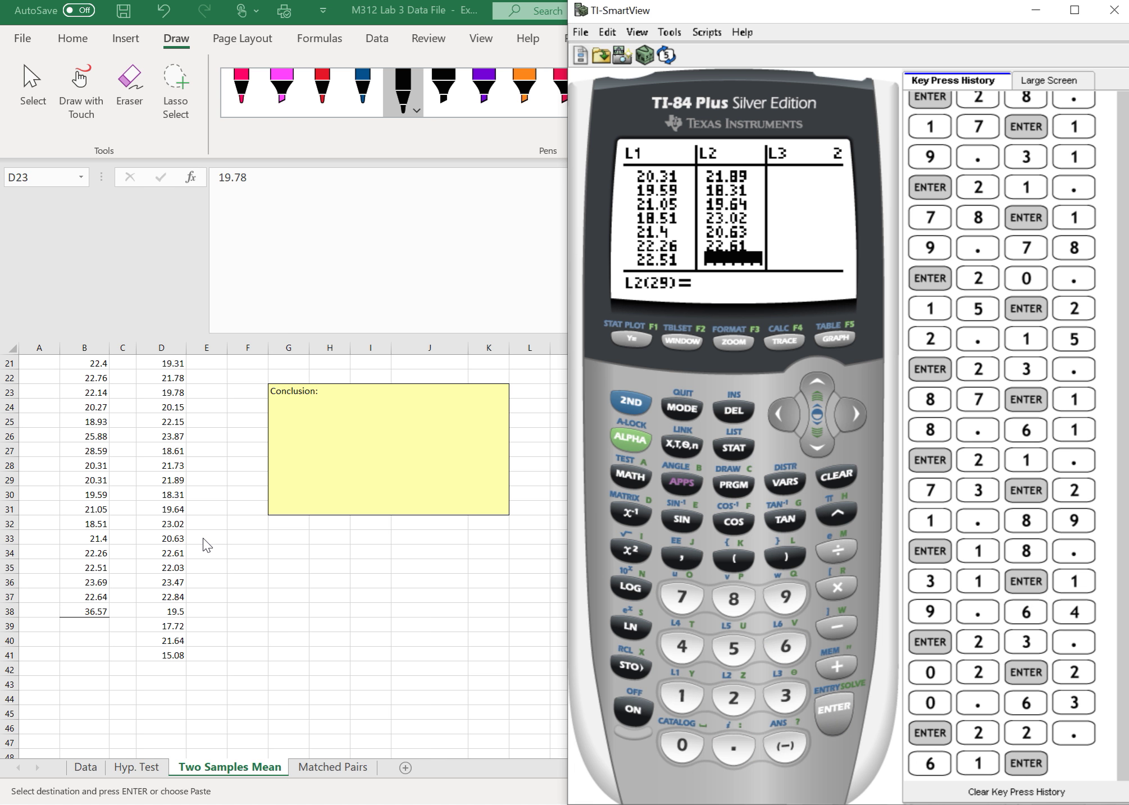
type("22.03")
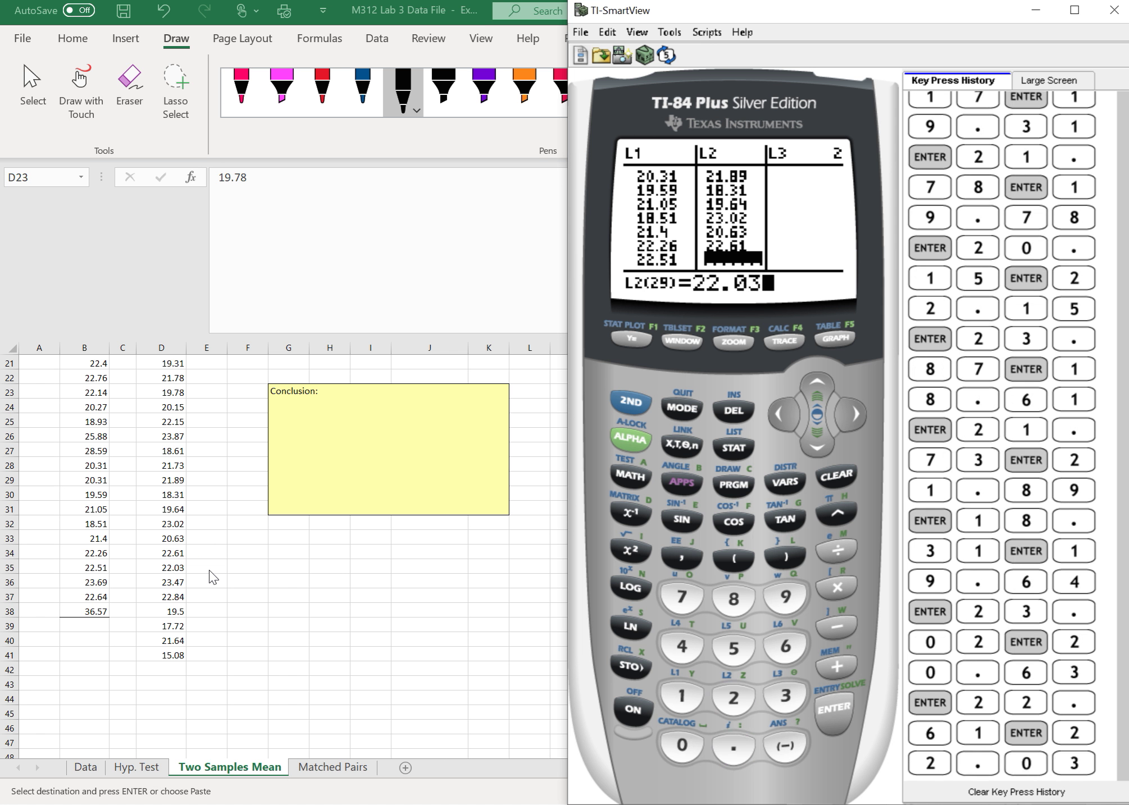
key("Return")
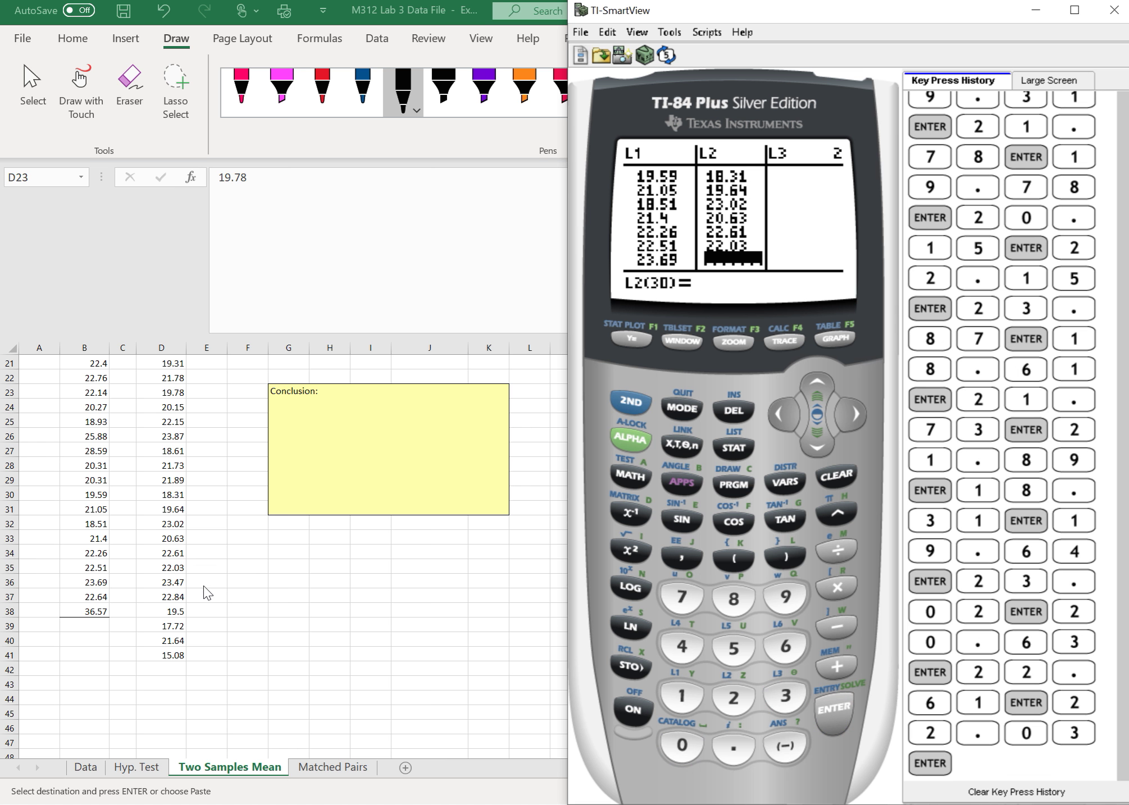
type("23.47")
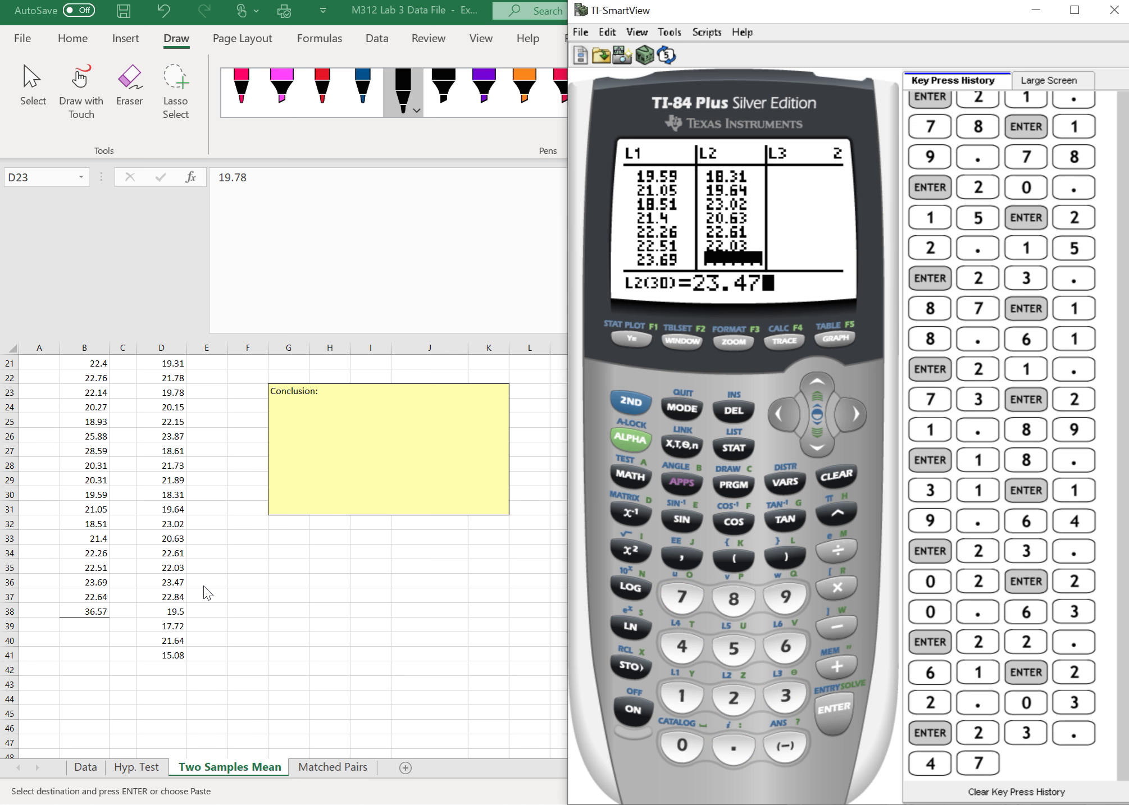
key("Return")
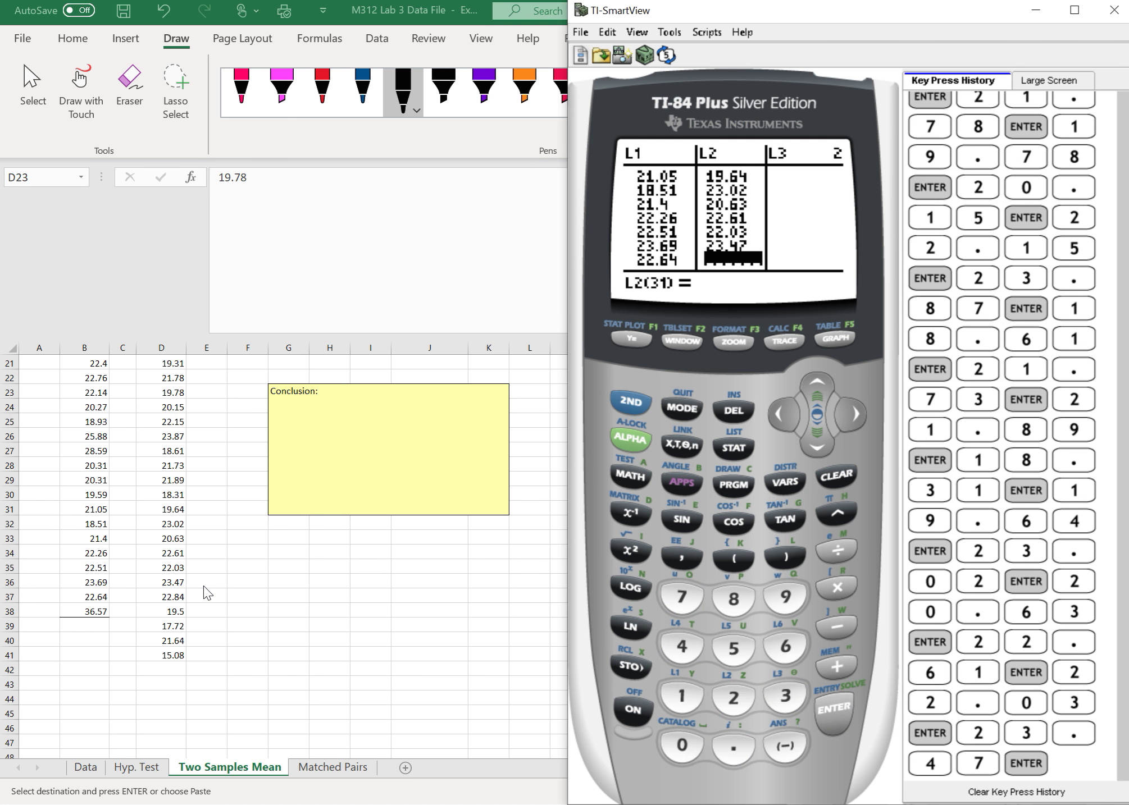
Enter the women's BMI values 22.84 and 19.5 as entries 31 and 32 of list L2
type("22.84")
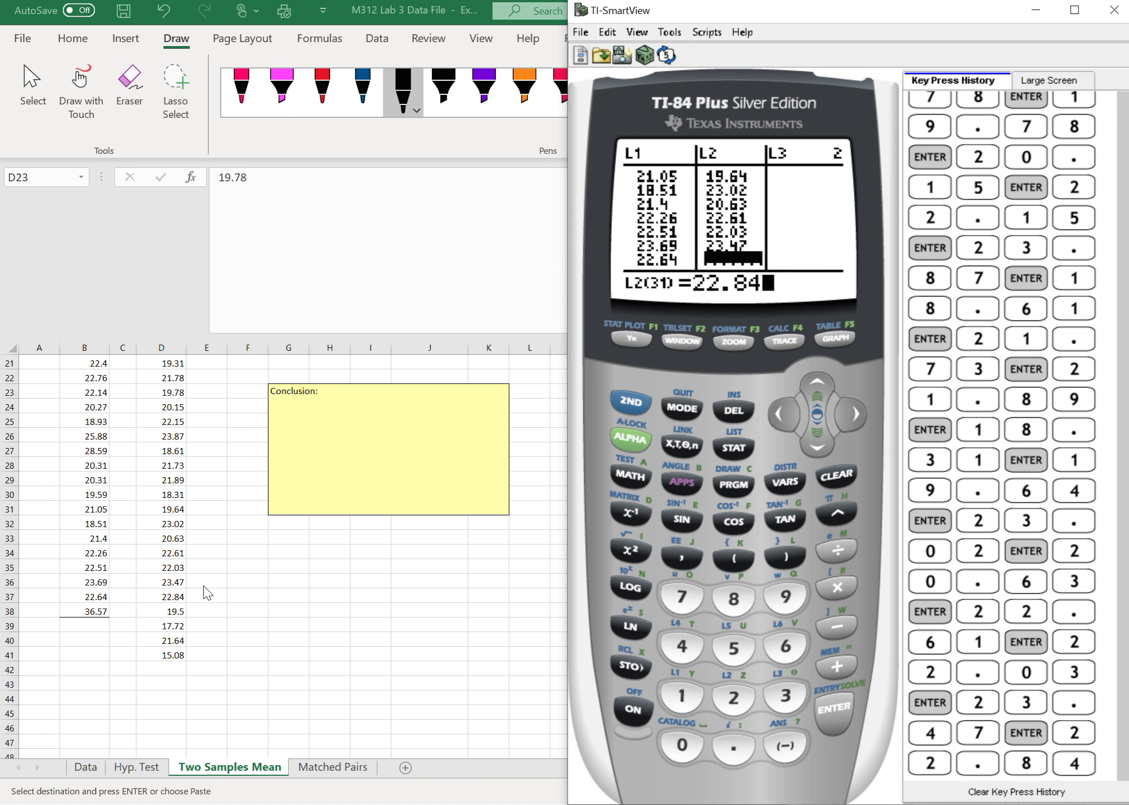
key("Return")
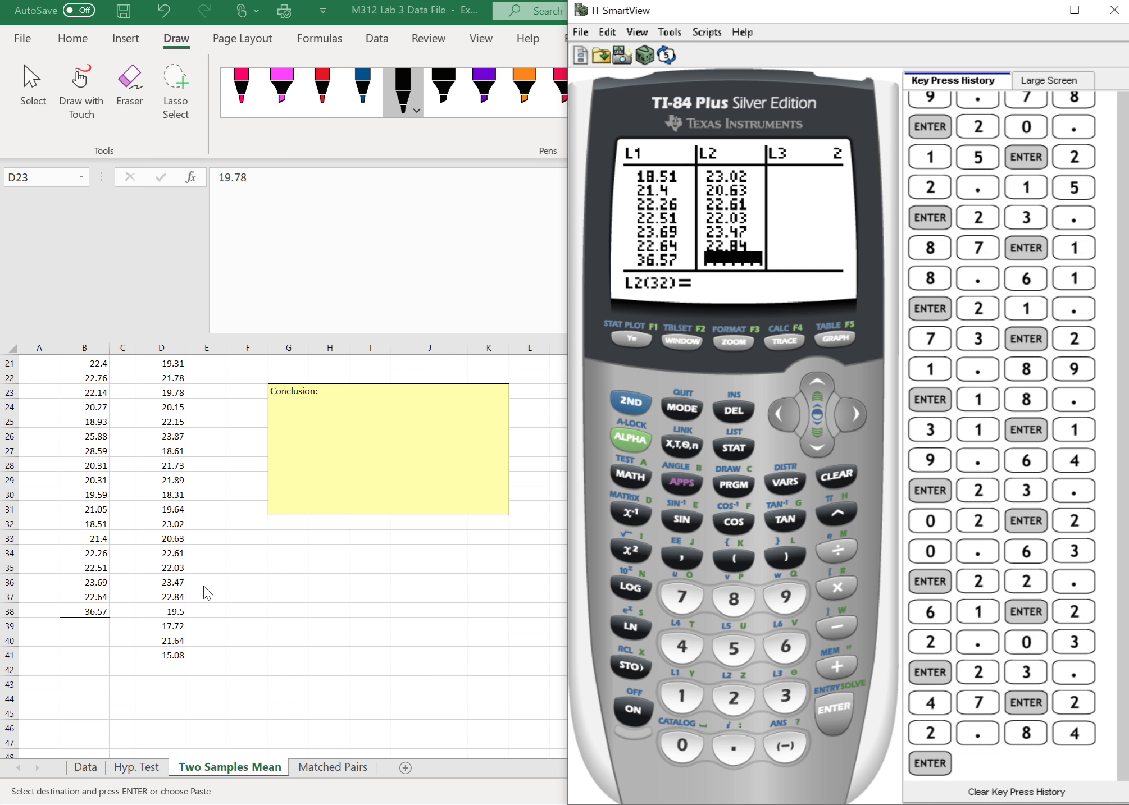
type("19.5")
key("Return")
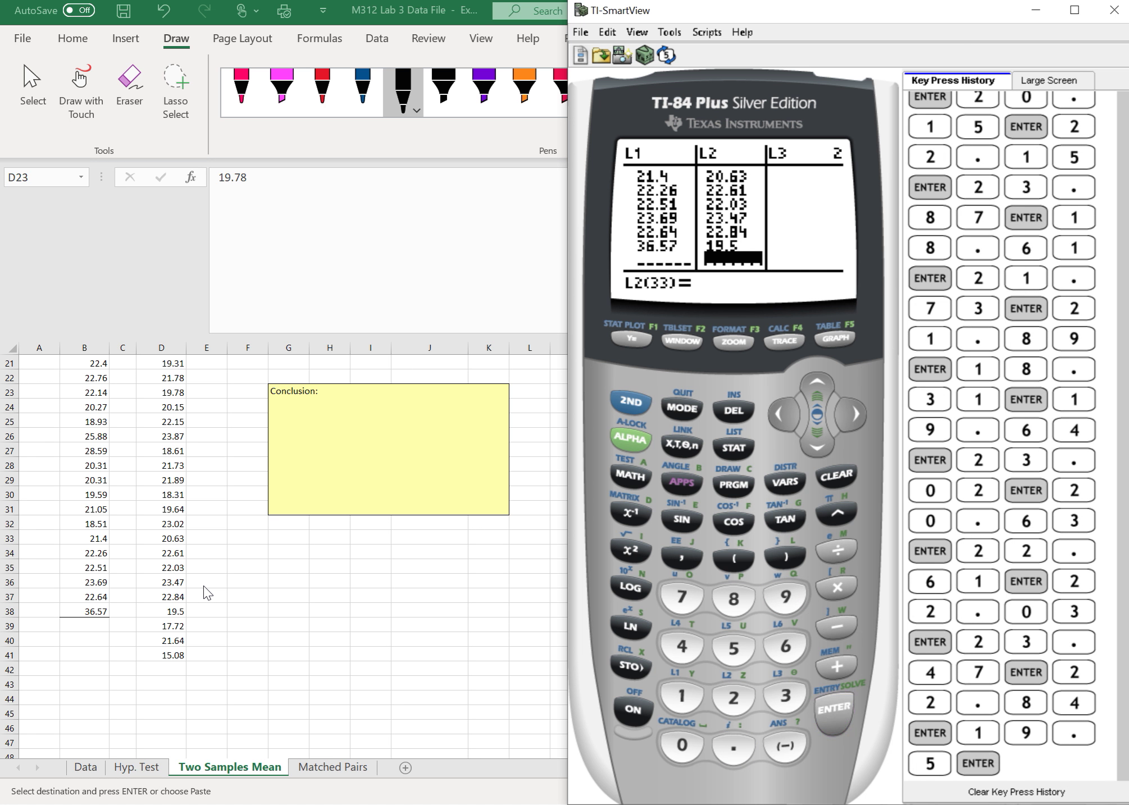
Enter the women's BMI values 17.72, 21.64 and 15.08 from the Excel sheet as entries 33 to 35 of list L2
type("17.72")
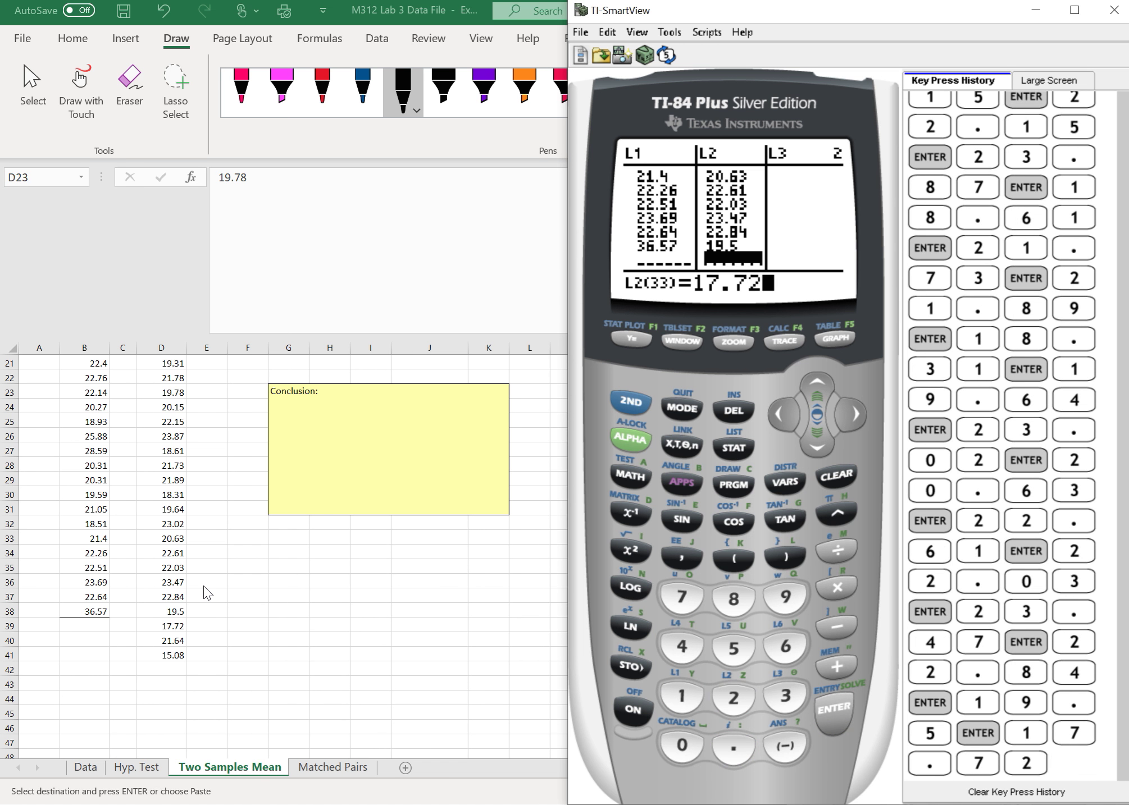
key("Return")
type("21.6")
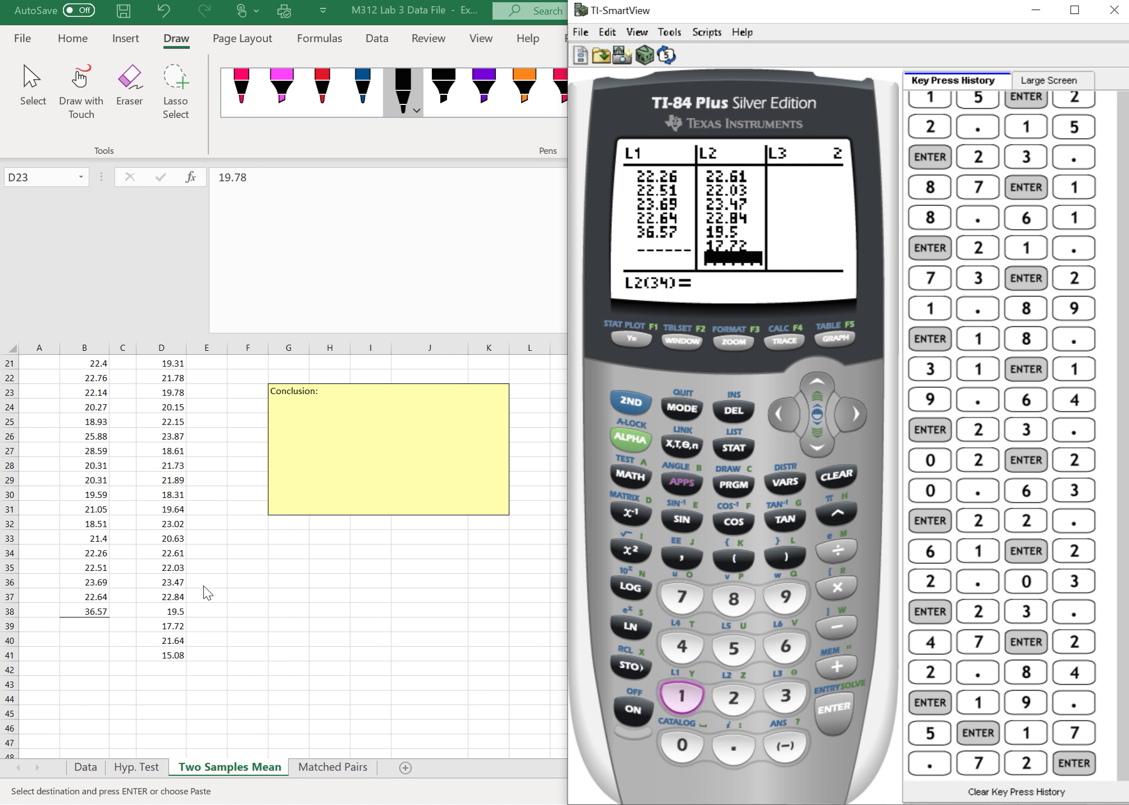
type("4")
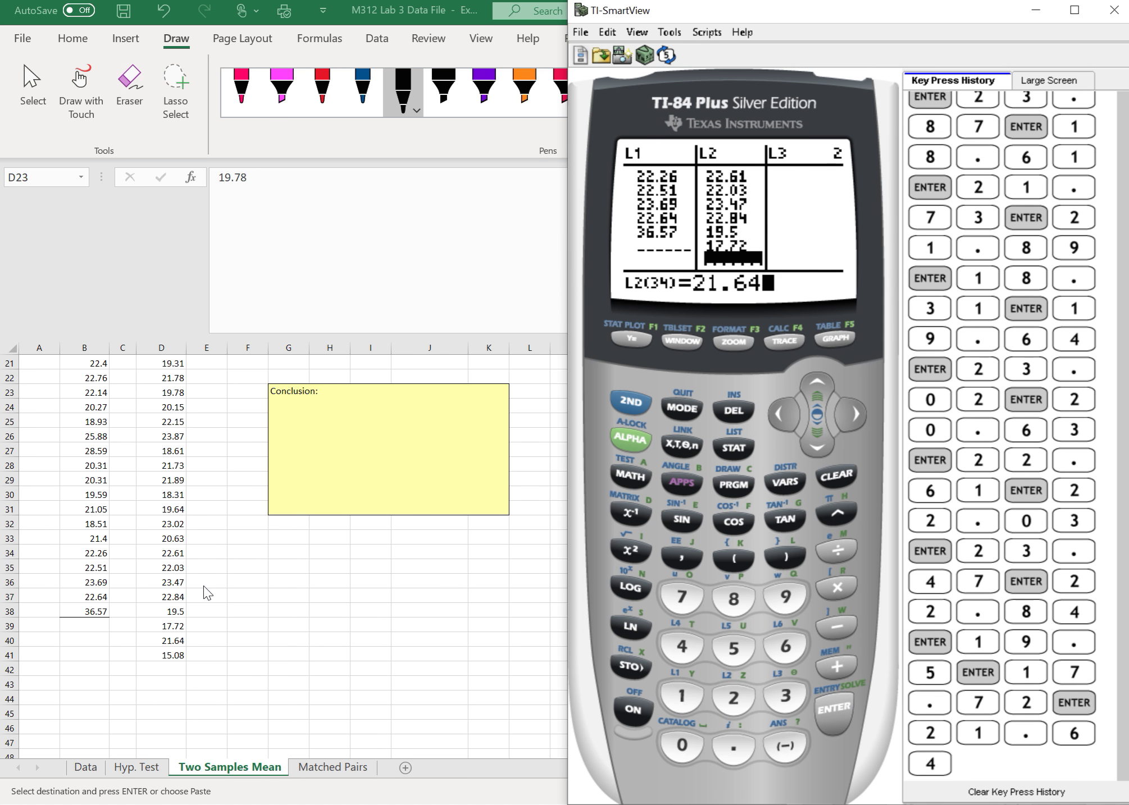
key("Return")
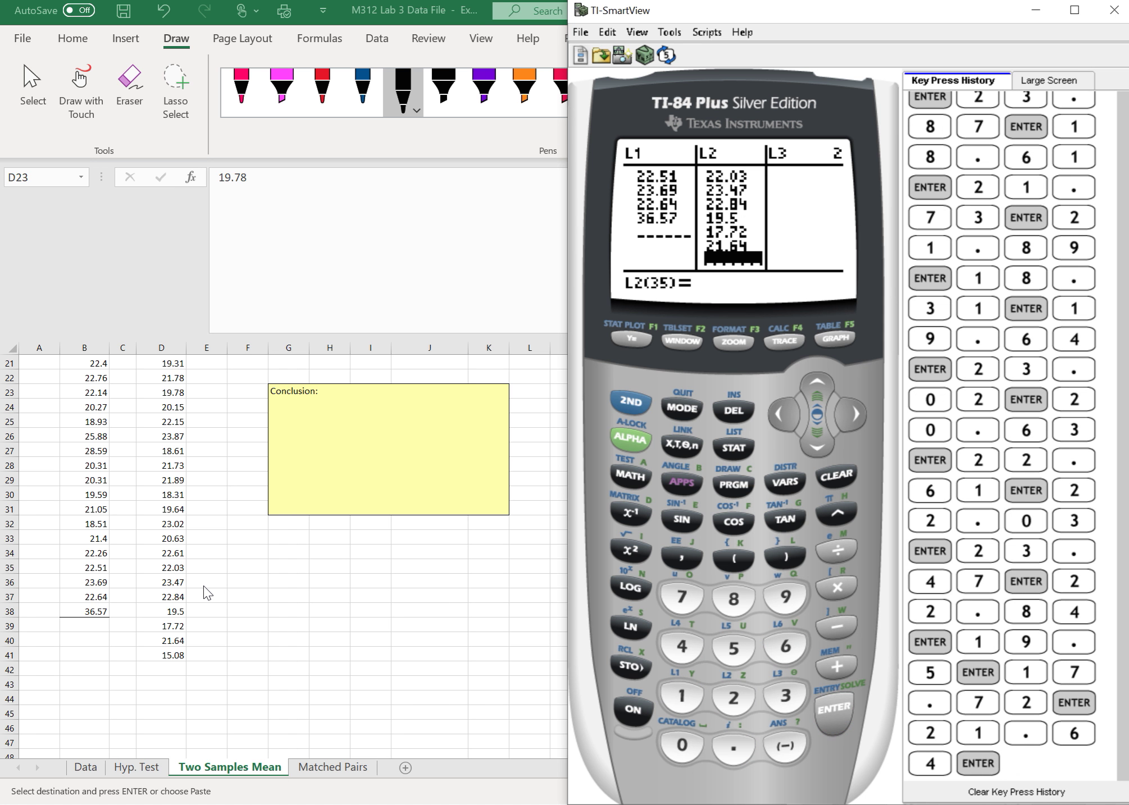
type("15.")
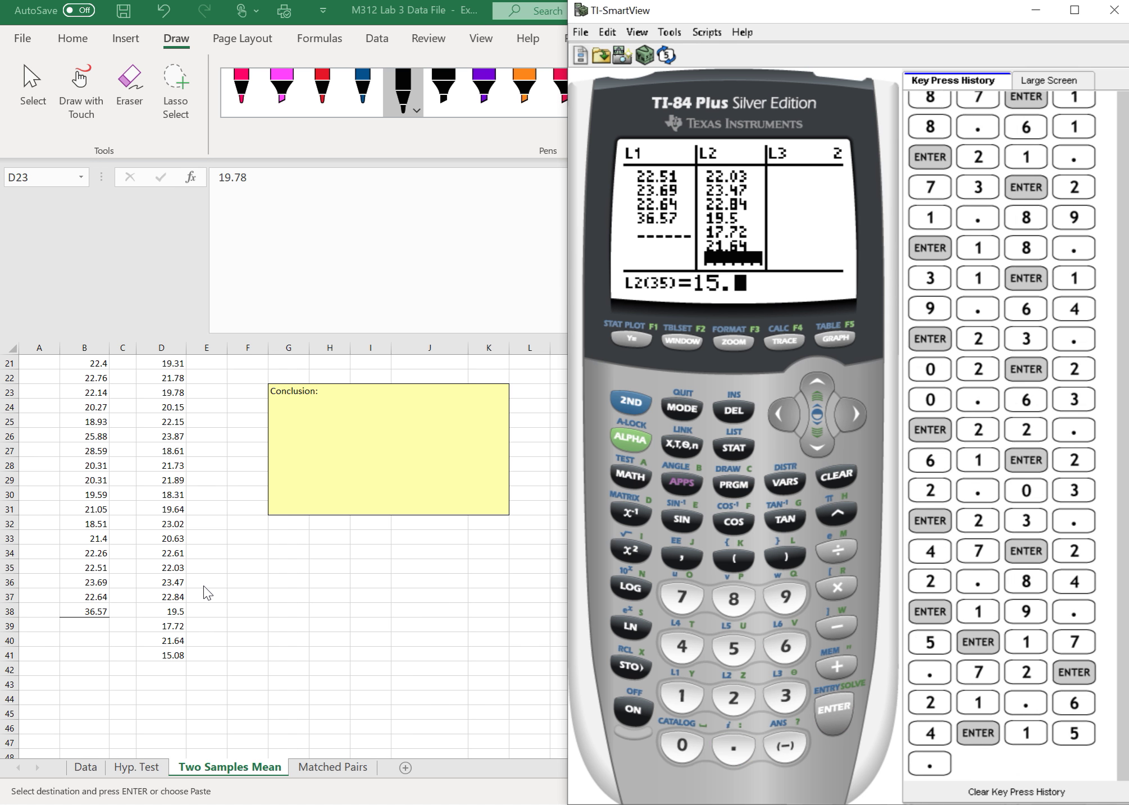
type("08")
key("Return")
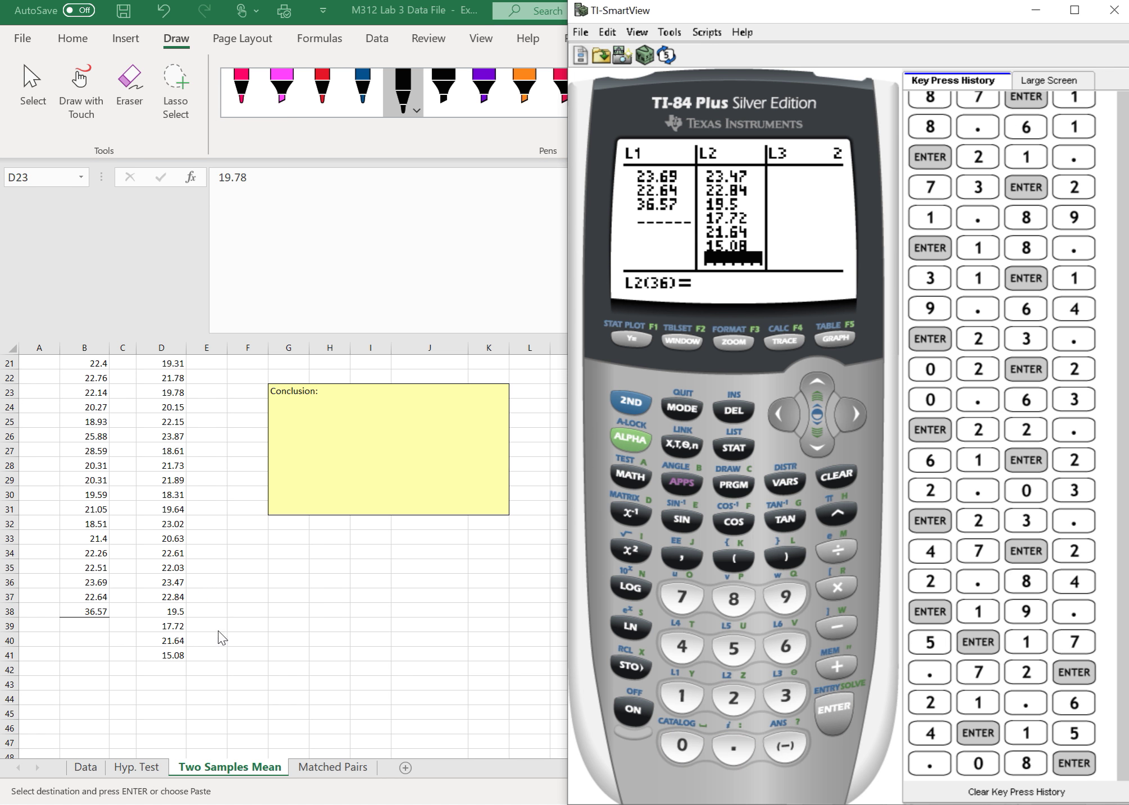
Display the calculator's list of statistical tests
left_click(737, 455)
left_click(848, 414)
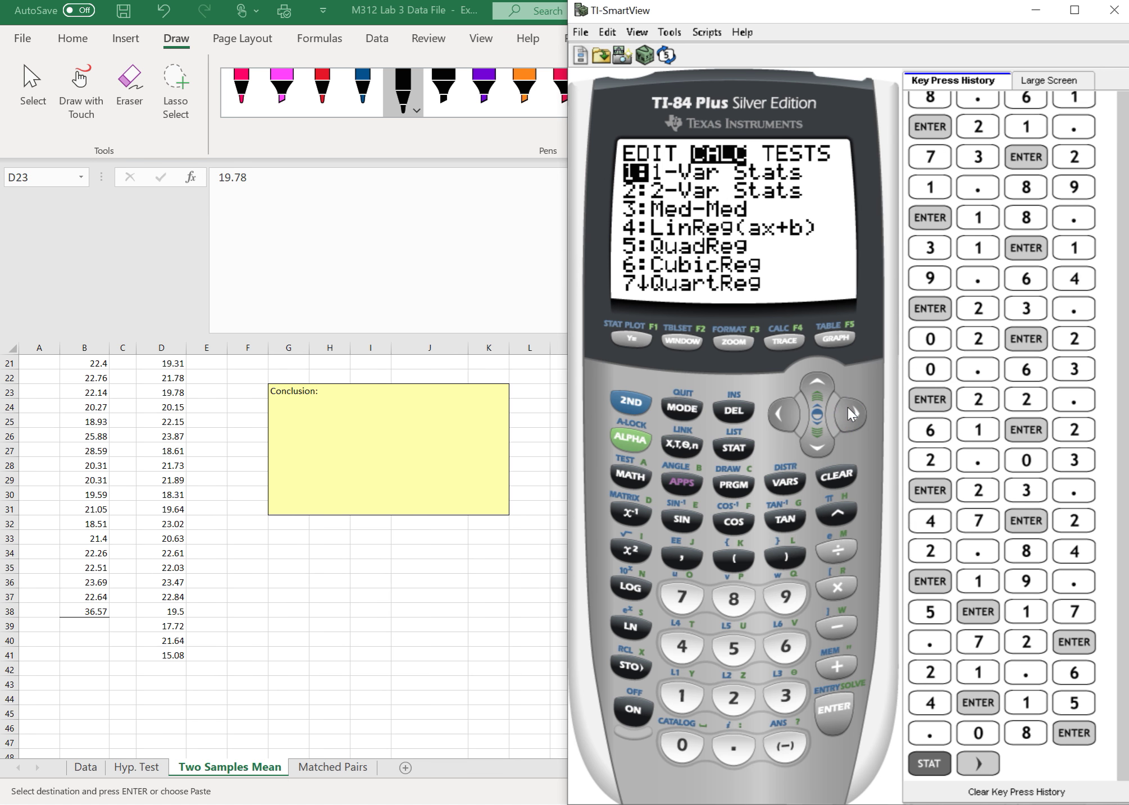
left_click(848, 409)
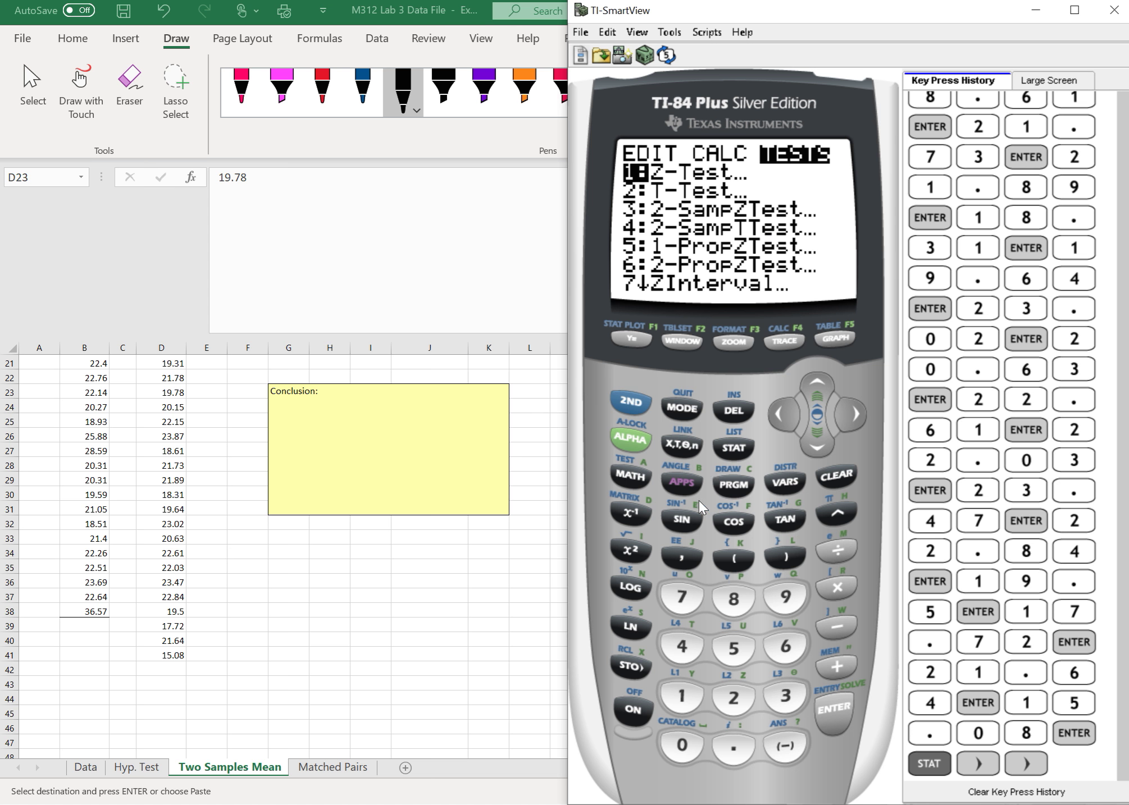
Switch to Excel and change the label beside the men's BMI column in A6 to U1-L1
key("alt+Tab")
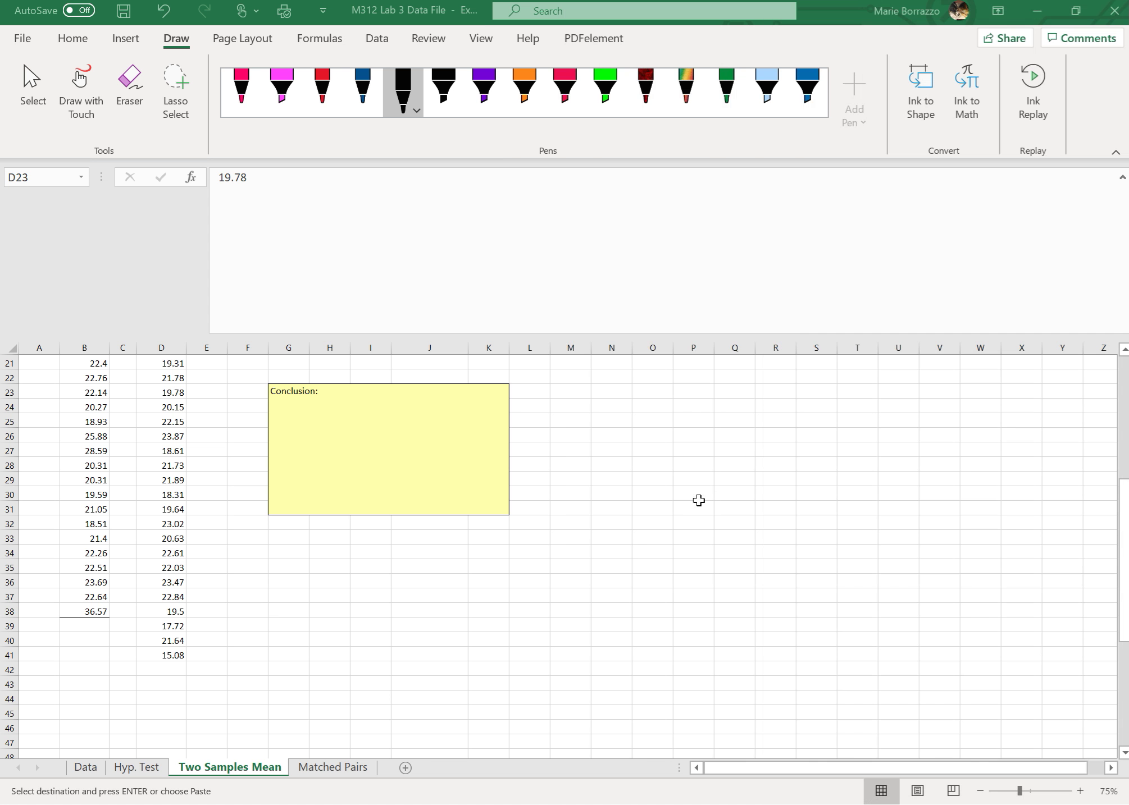
scroll(699, 500, "up", 7)
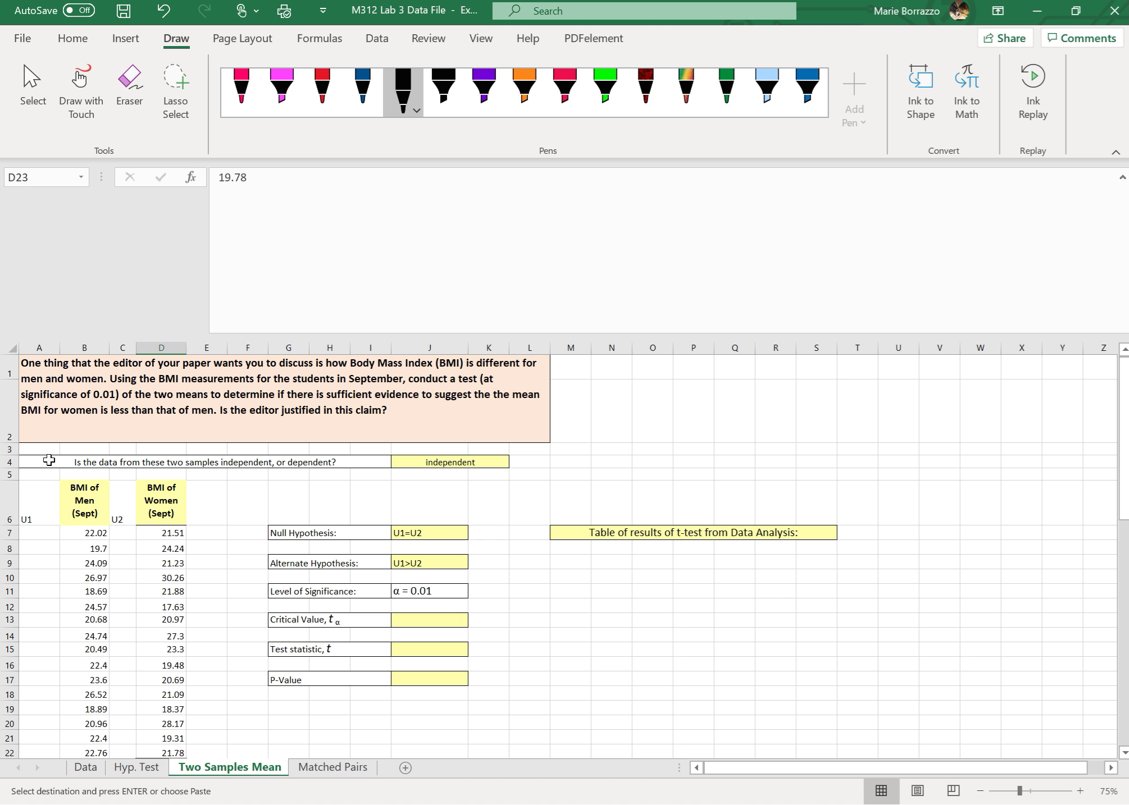
left_click(42, 491)
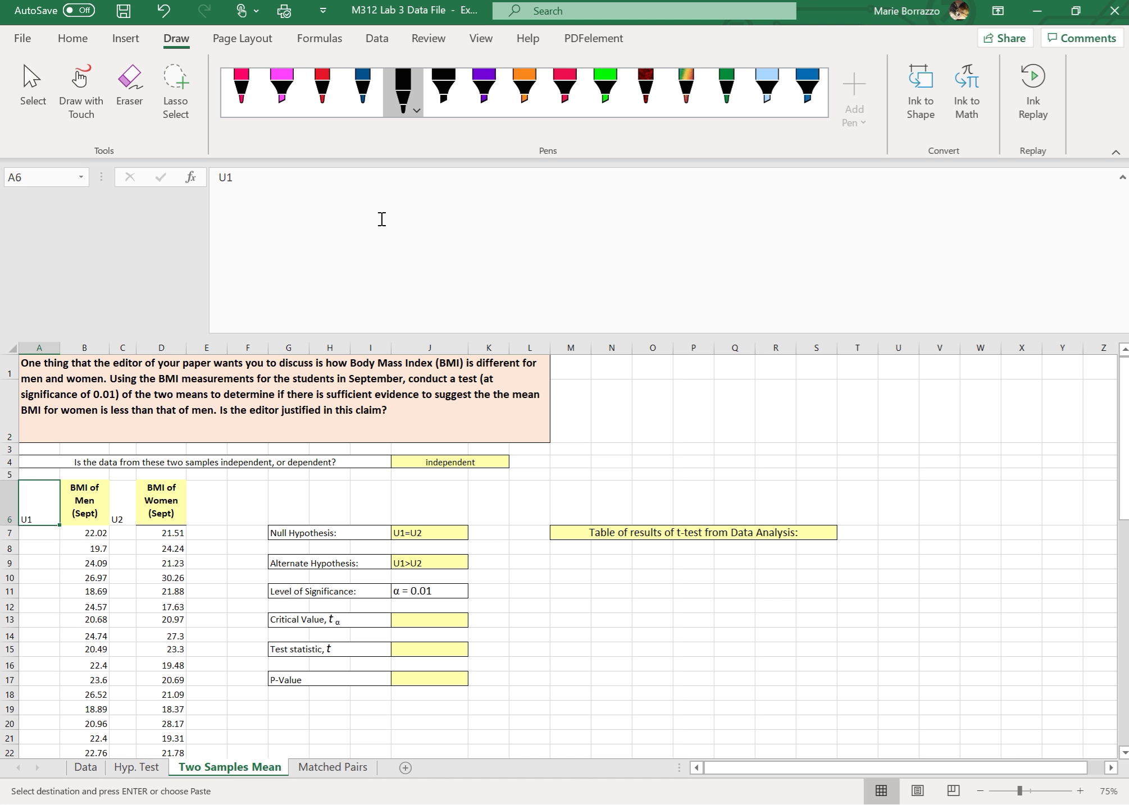
left_click(296, 178)
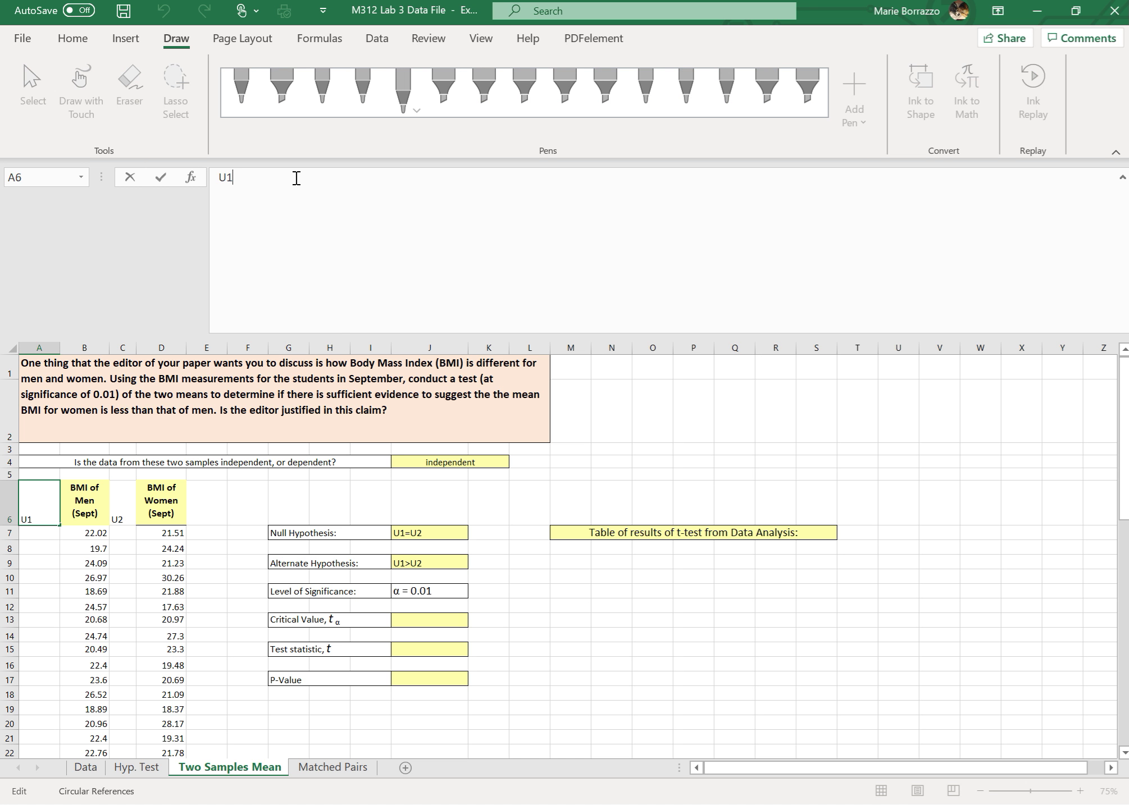
type("L1")
key("Return")
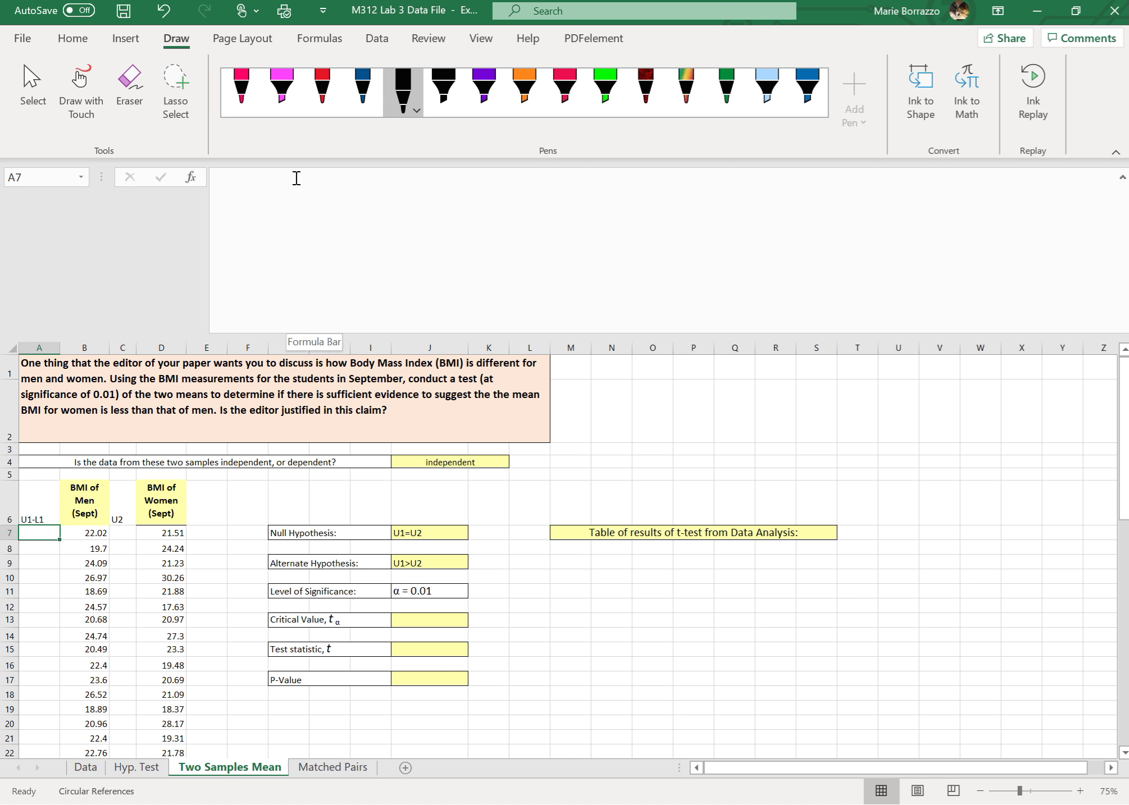
Change the label beside the women's BMI column in C6 to U2-L2
key("Right")
key("Right")
key("Up")
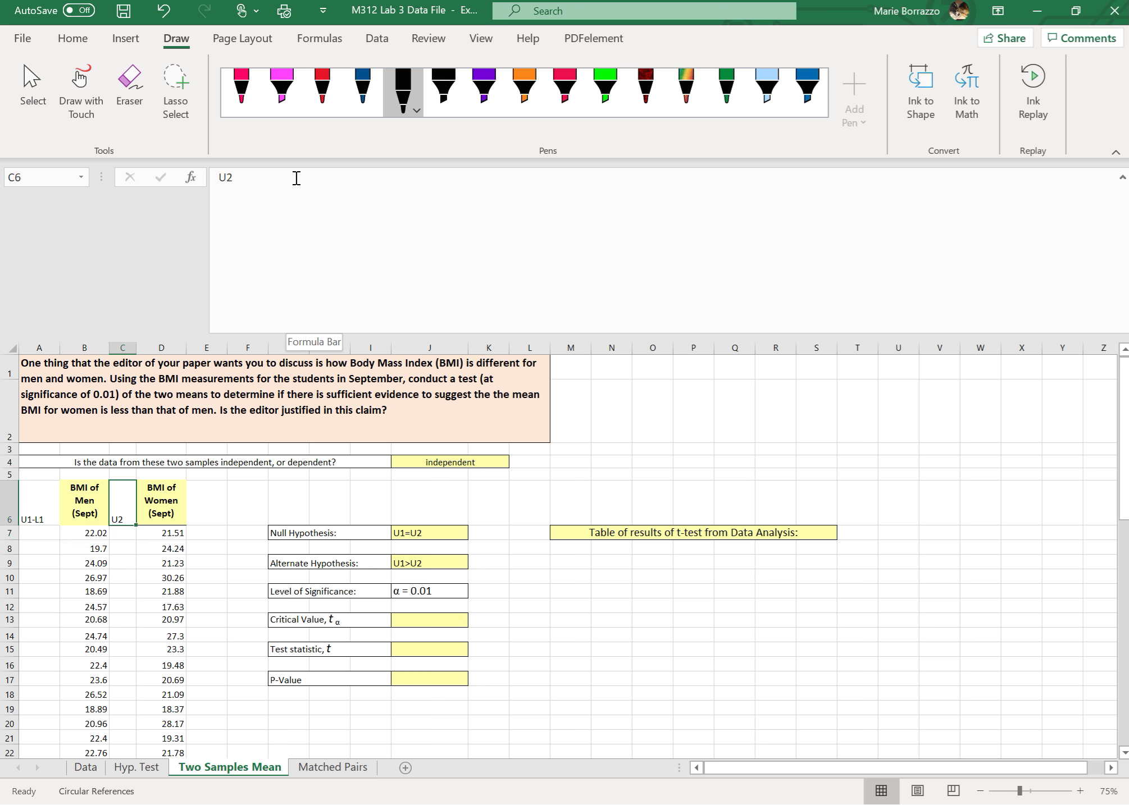
left_click(297, 178)
type("-")
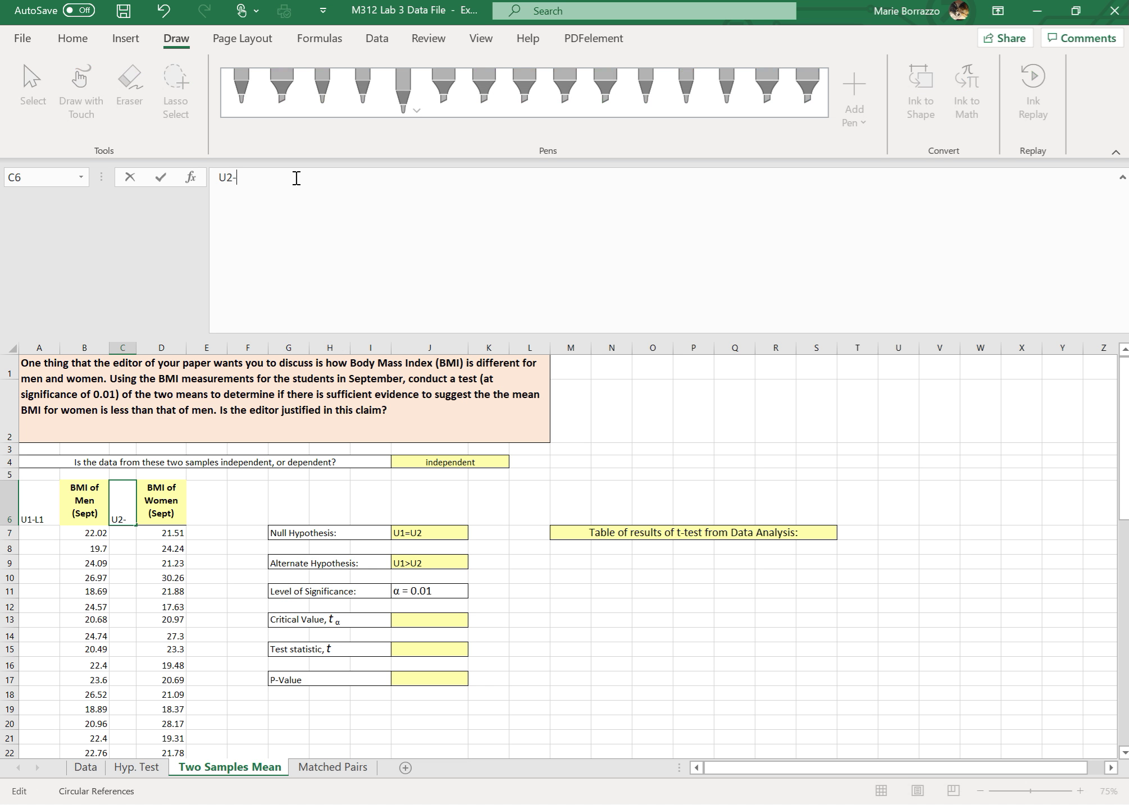
type("L2")
key("Return")
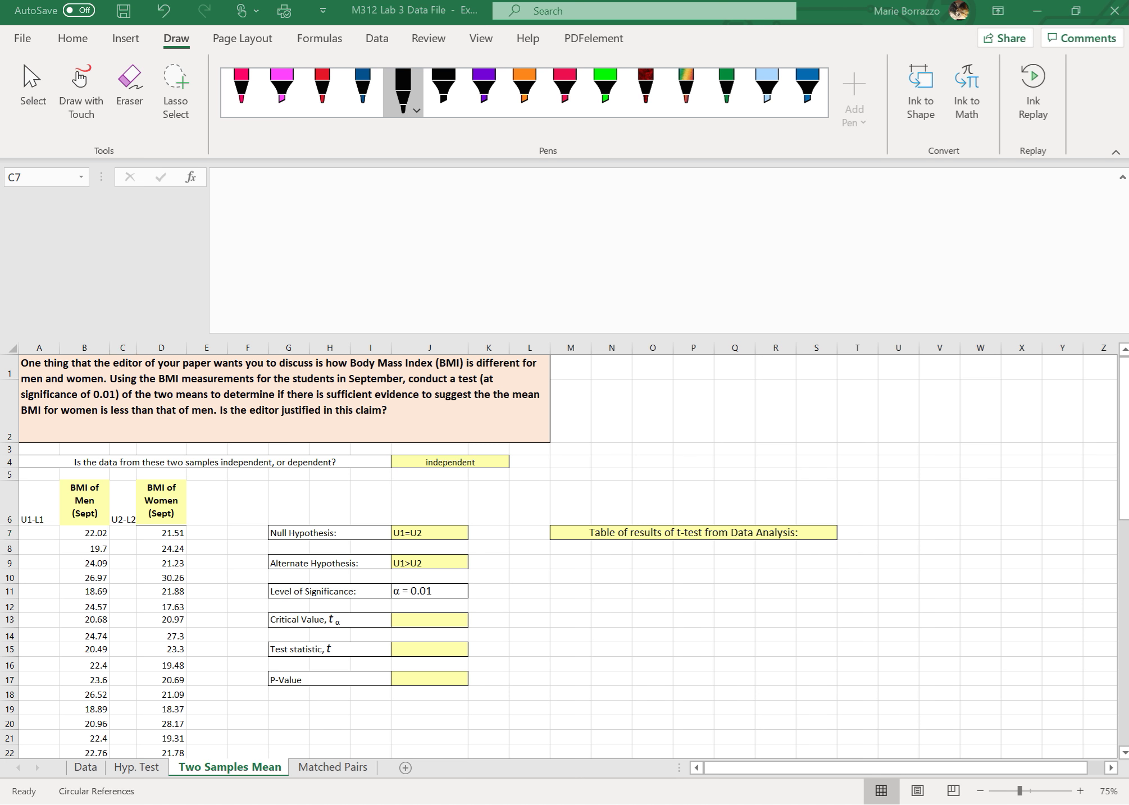
Switch to TI-SmartView, open 2-SampTTest and set its alternative hypothesis to μ1 >μ2
key("alt+Tab")
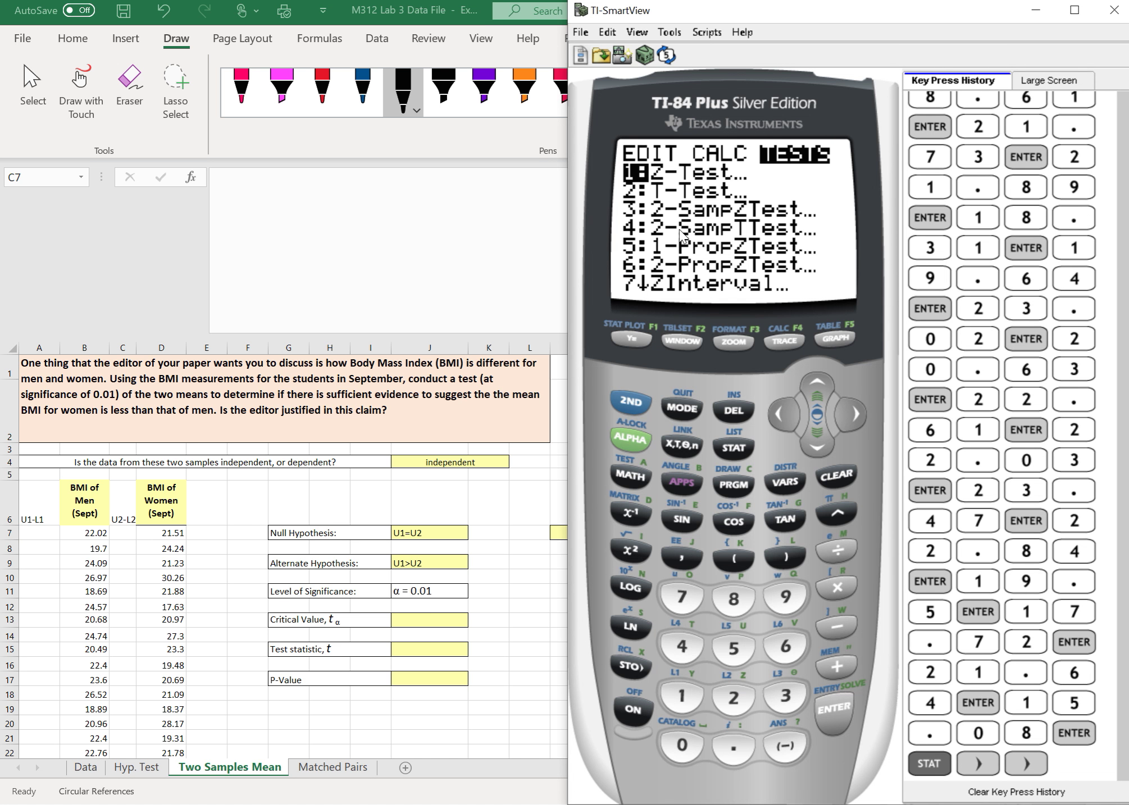
left_click(680, 445)
left_click(683, 647)
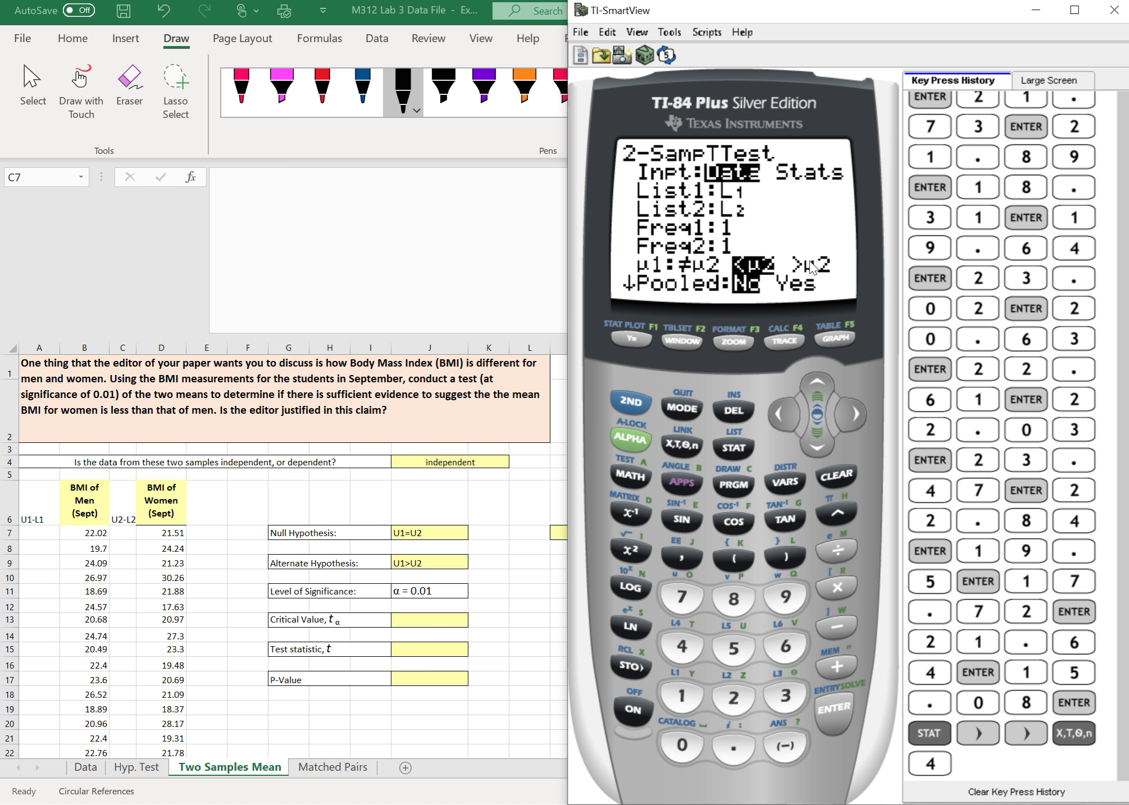
key("Down")
key("Down")
key("Down")
key("Down")
key("Down")
key("Down")
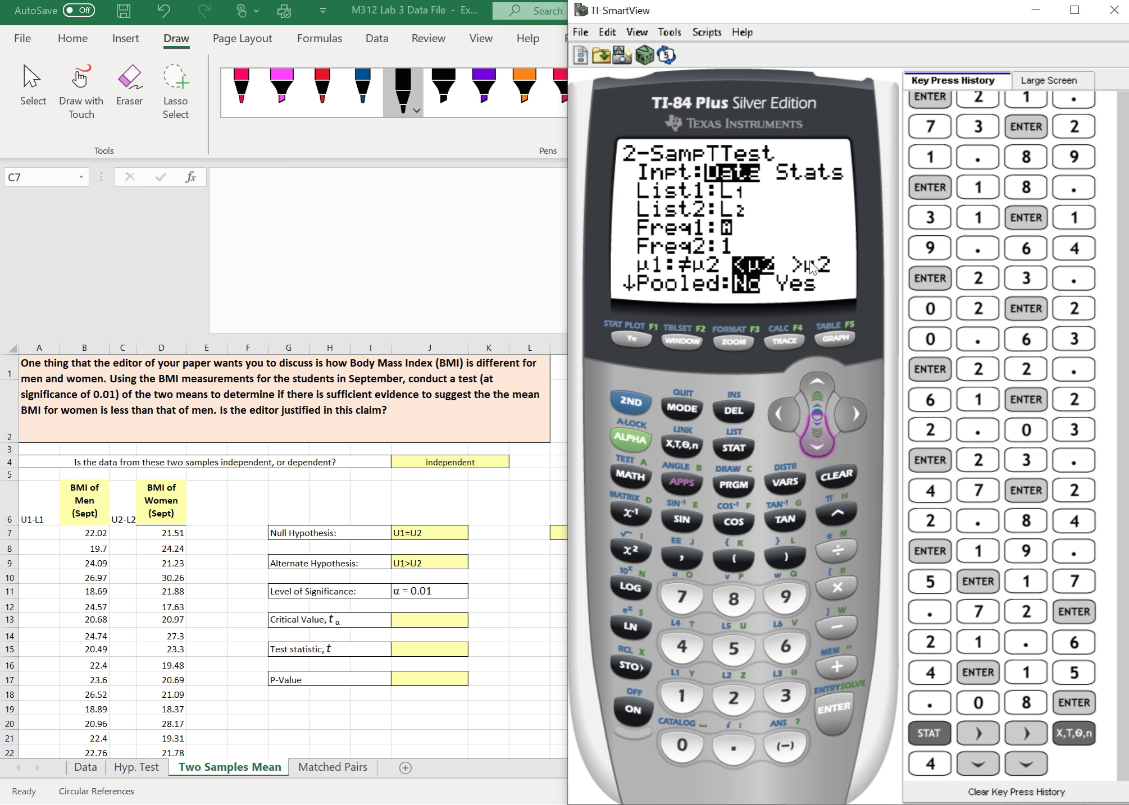
key("Right")
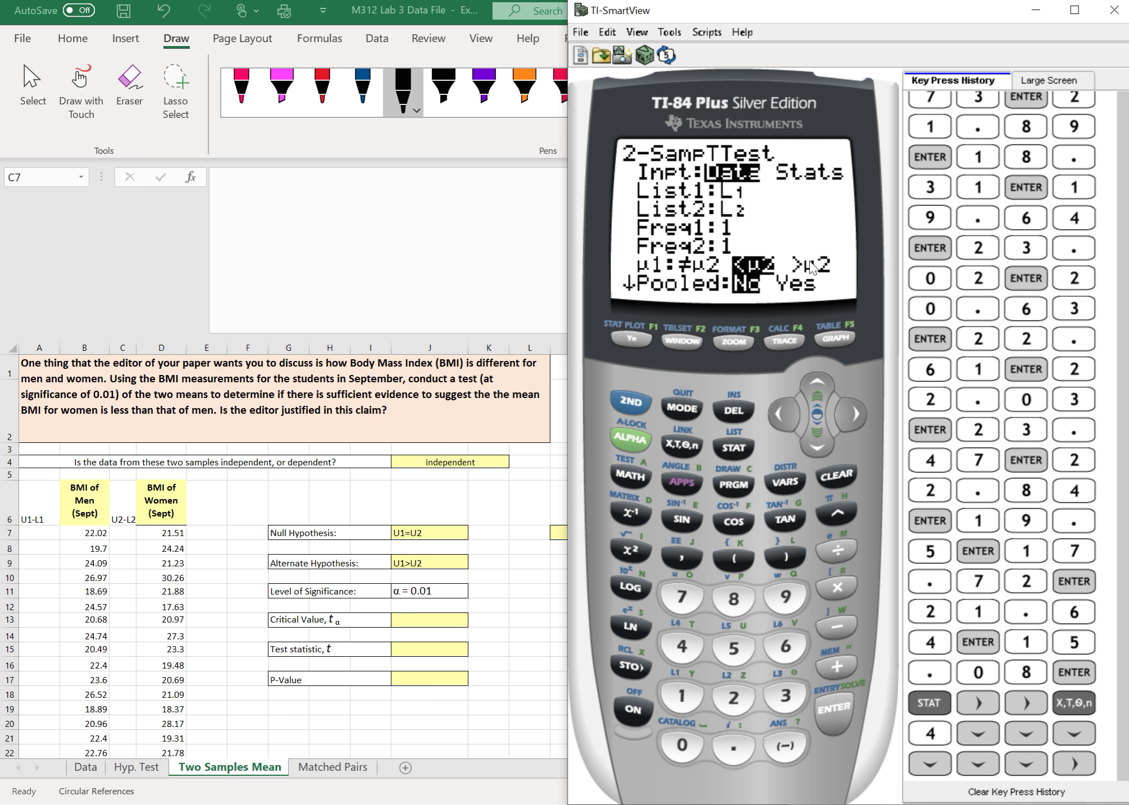
key("Right")
key("Up")
key("Right")
key("Right")
key("Return")
Draw the t-distribution graph for the unpooled two-sample test on lists L1 and L2
key("Down")
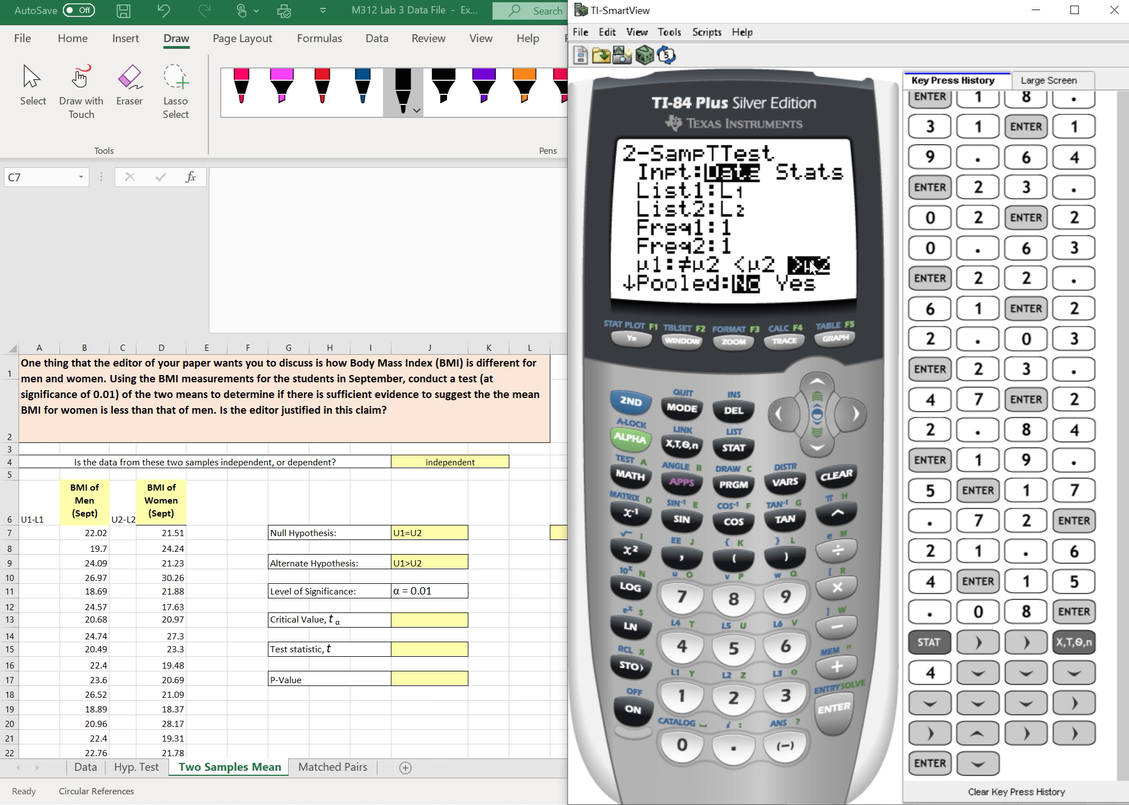
key("Down")
key("Right")
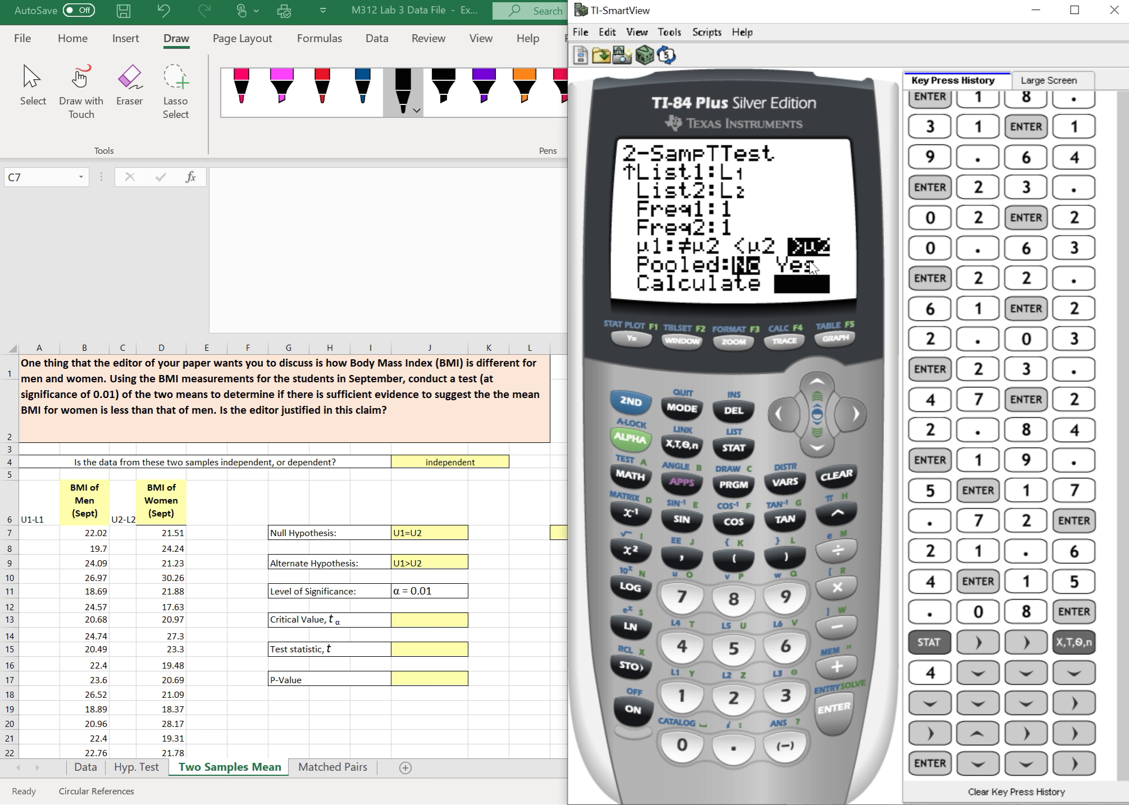
key("Return")
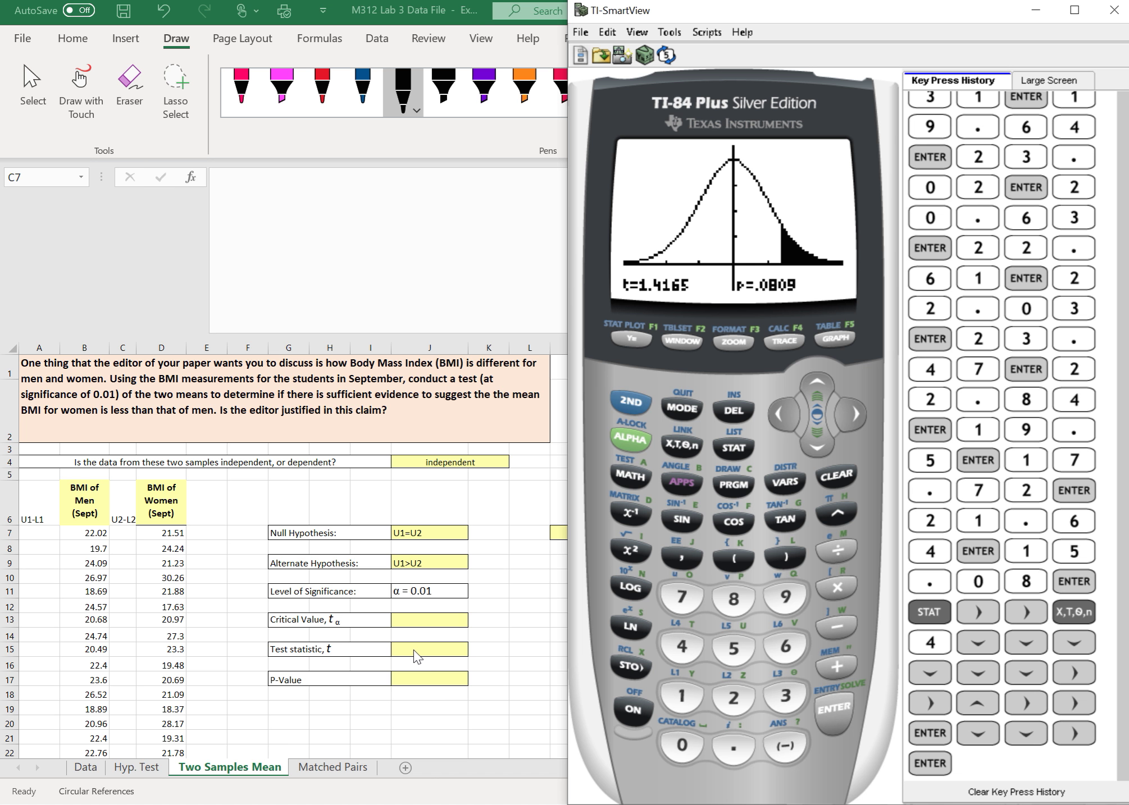
left_click(682, 482)
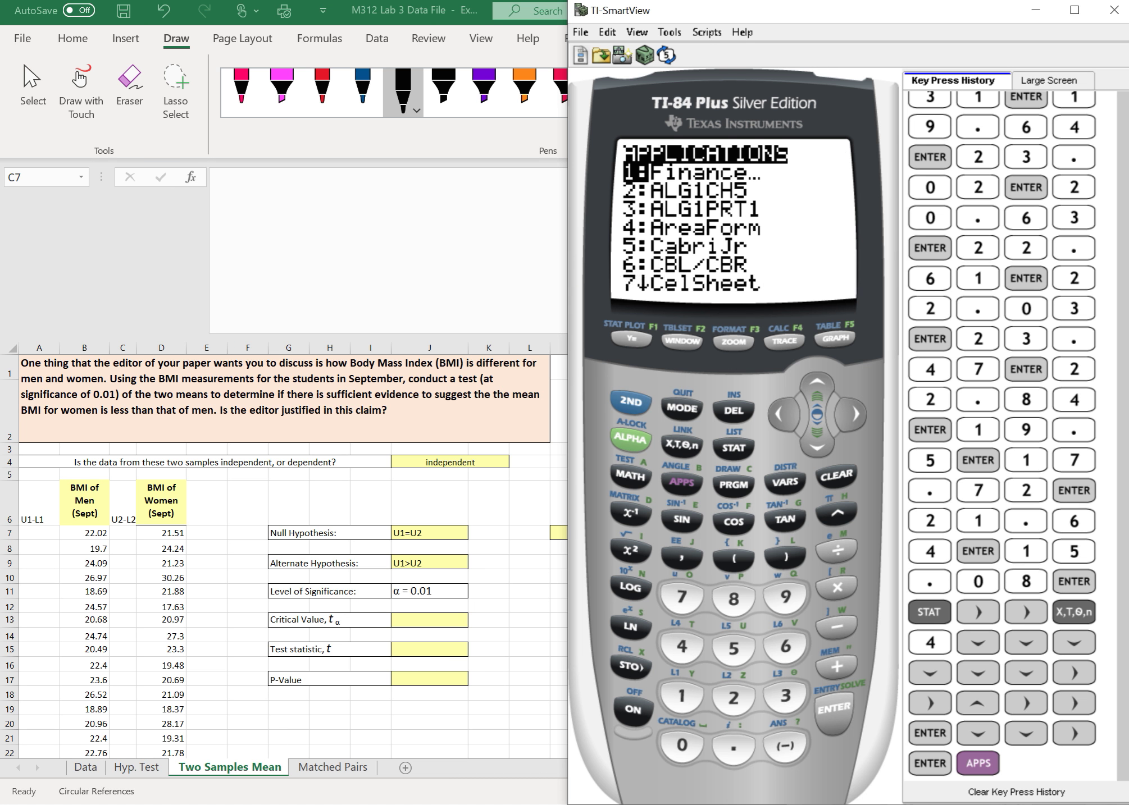
left_click(733, 448)
left_click(733, 447)
key("Right")
key("Right")
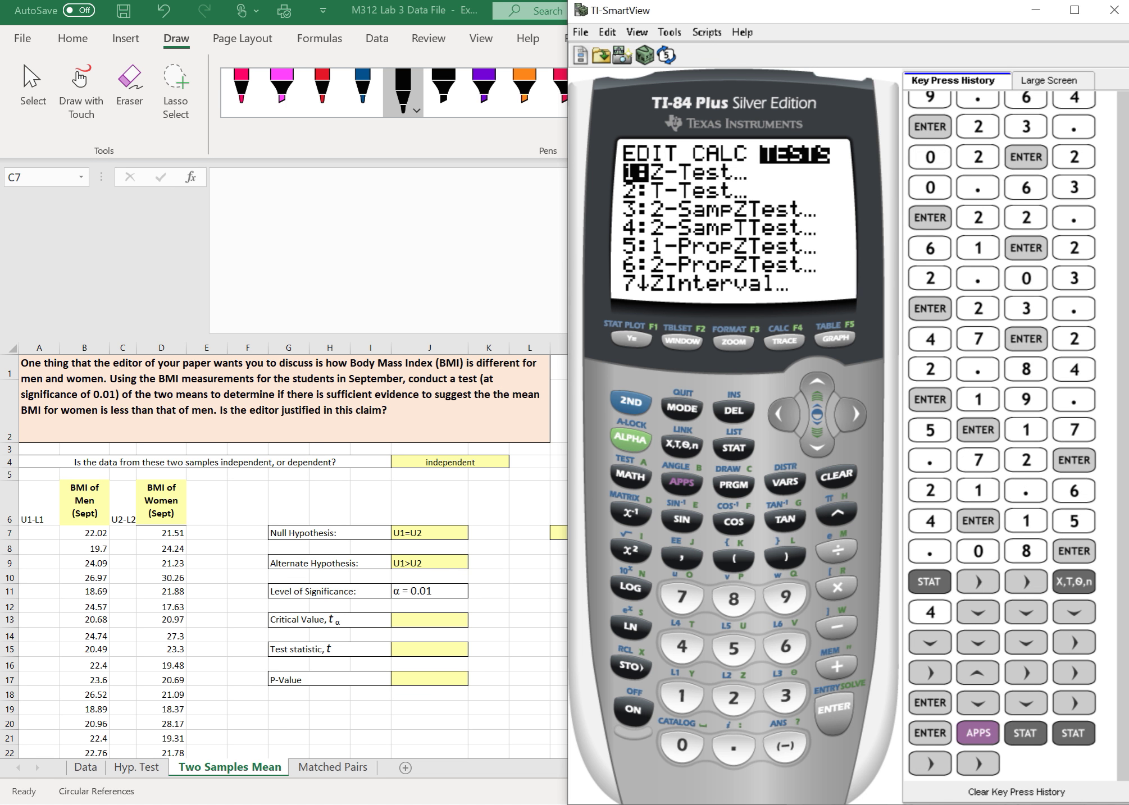
key("4")
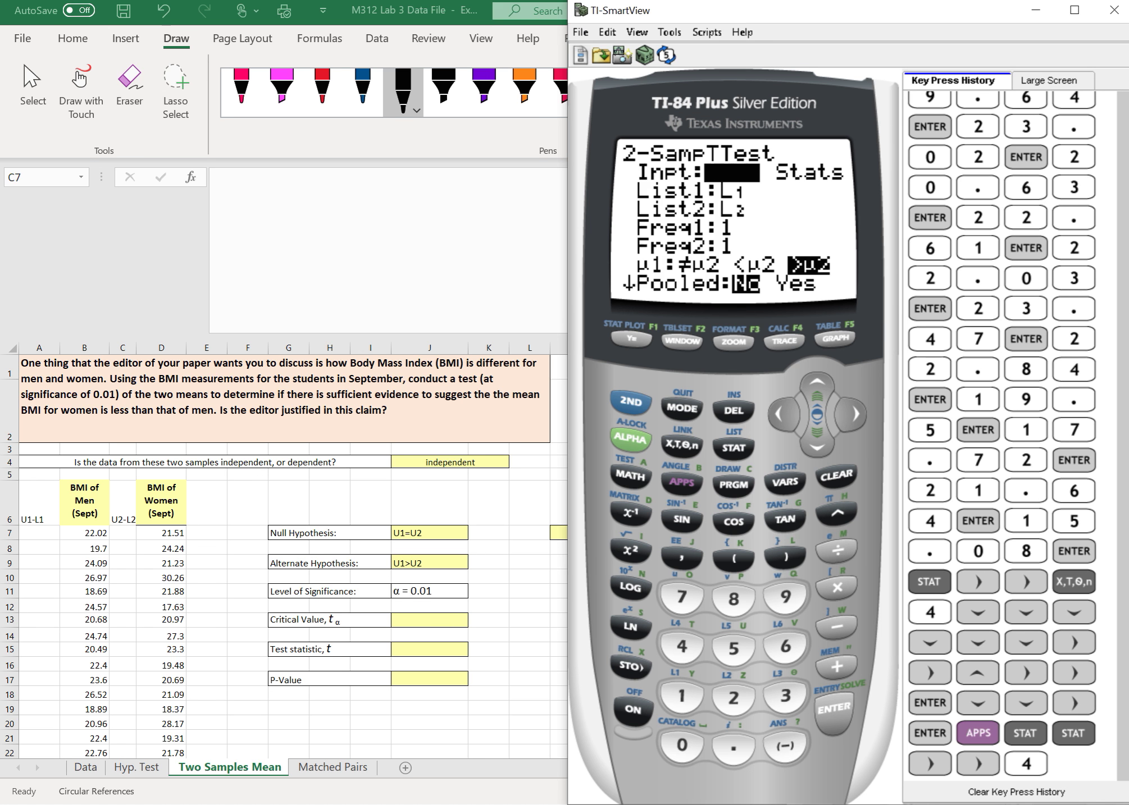
Reopen the 2-SampTTest setup from the calculator's list of statistical tests
key("s")
key("Right")
key("Right")
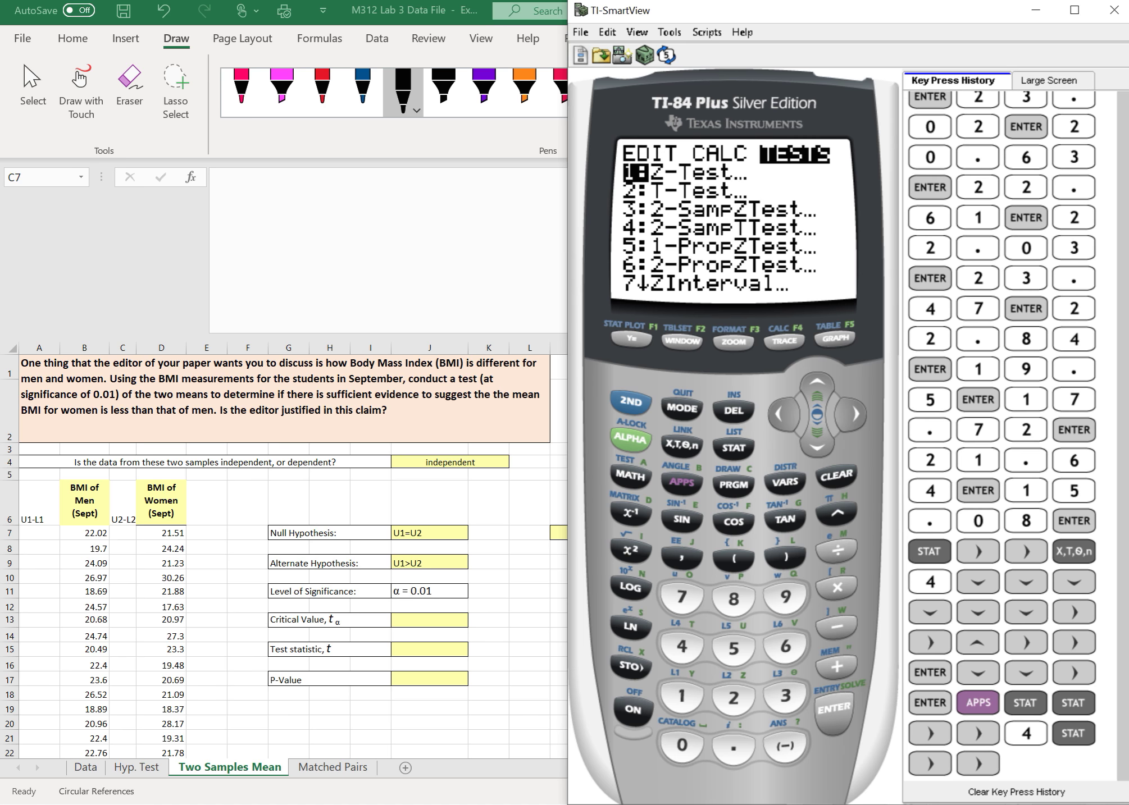
key("Down")
key("Down")
key("Down")
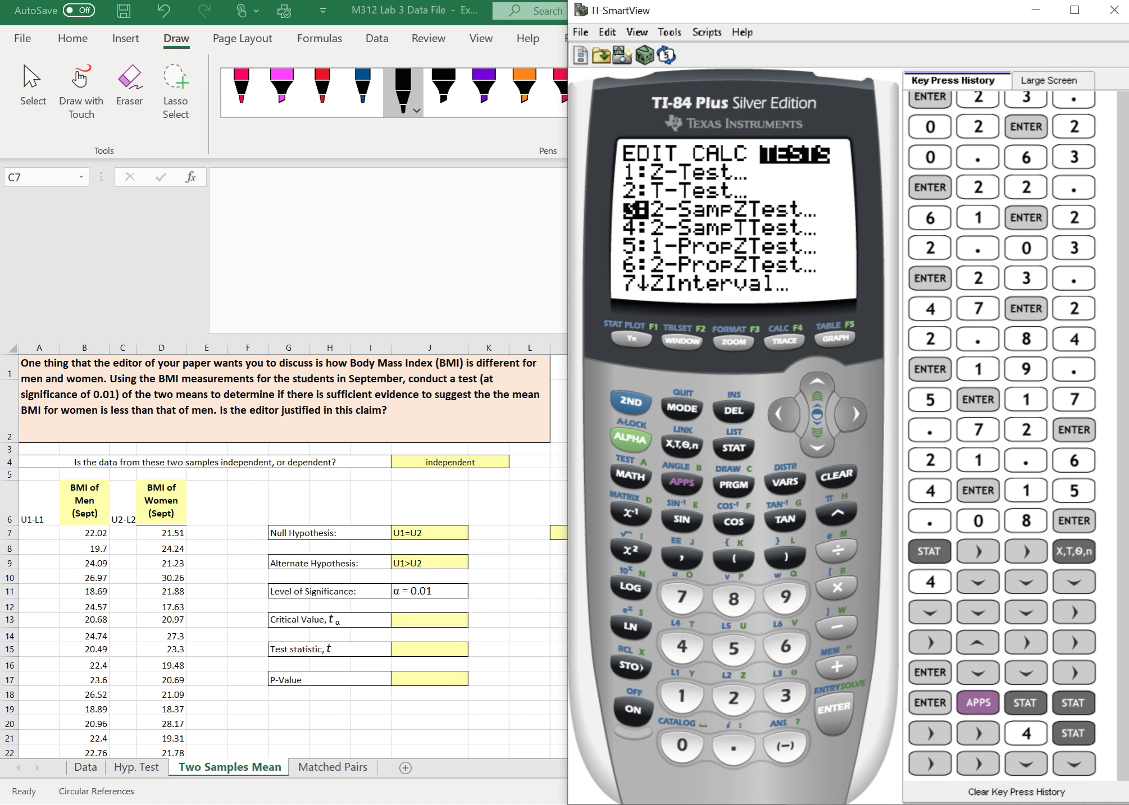
key("Return")
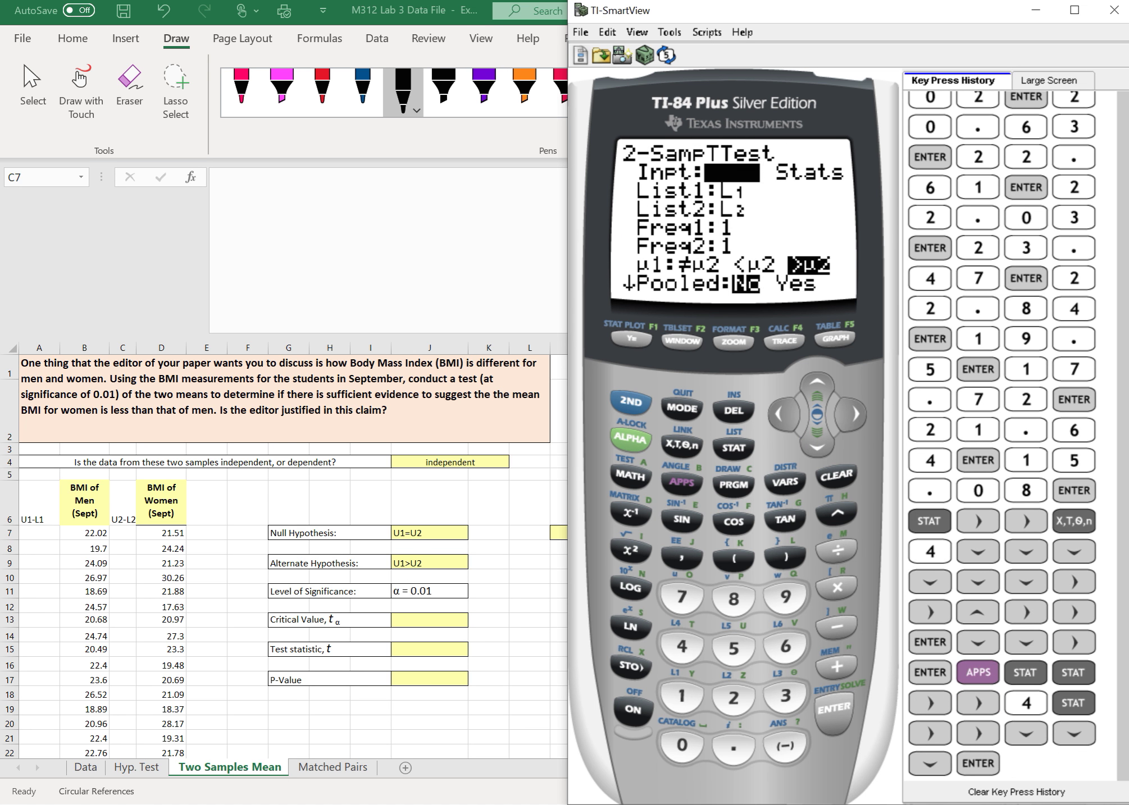
Draw the 2-SampTTest graph again, keeping Data input, lists L1 and L2, alternative >μ2 and Pooled set to No
key("Down")
key("Down")
key("Down")
key("Down")
key("Down")
key("Down")
key("Down")
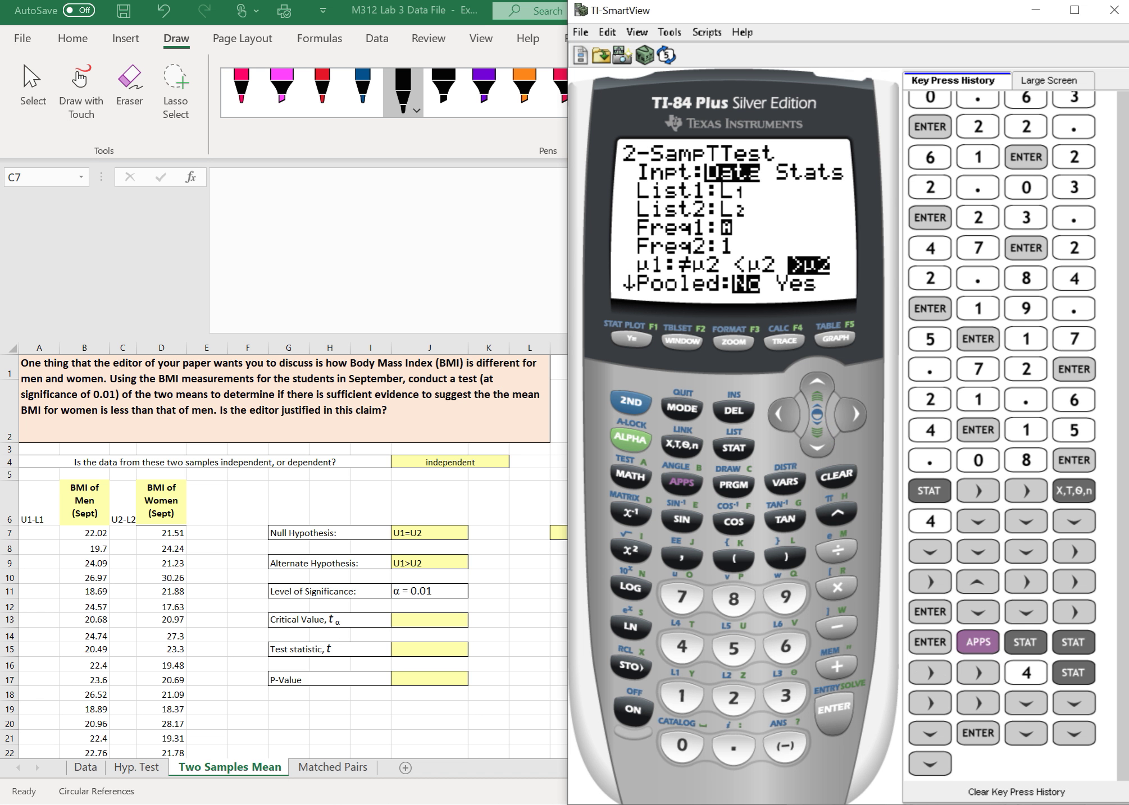
key("Down")
key("Right")
key("Return")
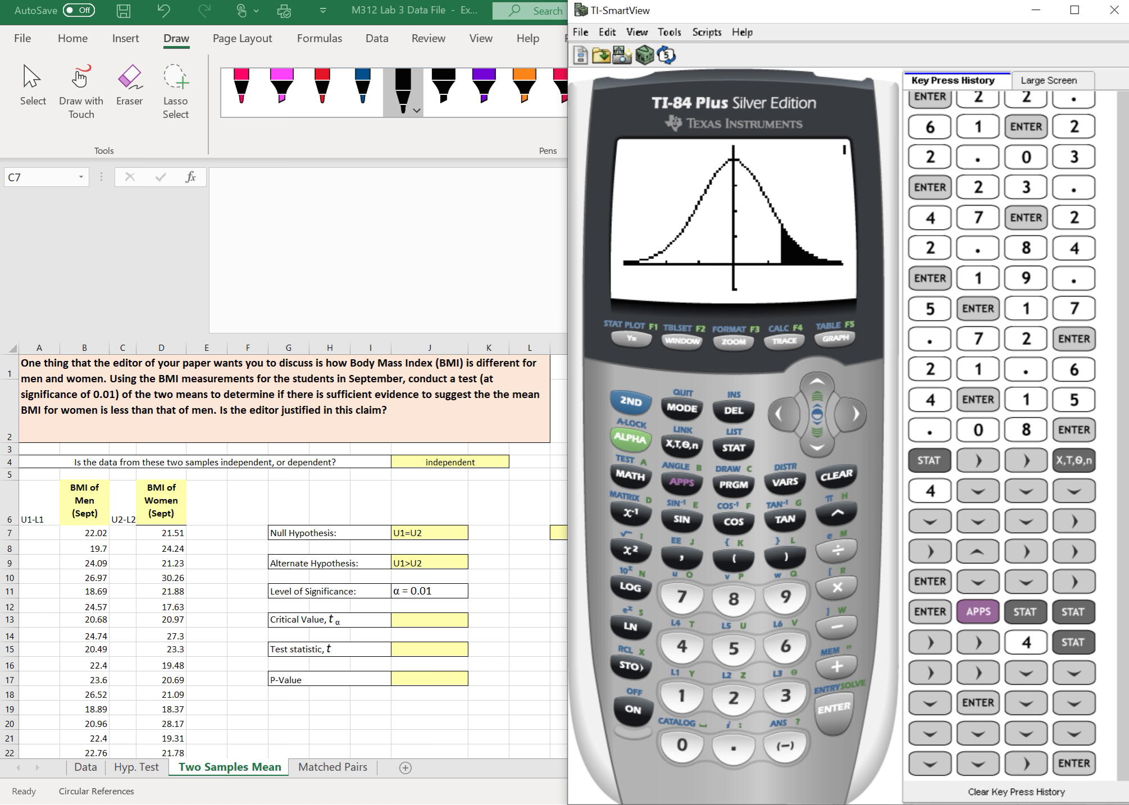
Switch to Excel and record the P-Value as 0.0809 in J17 and the test statistic t as 1.4165 in J15
key("alt+Tab")
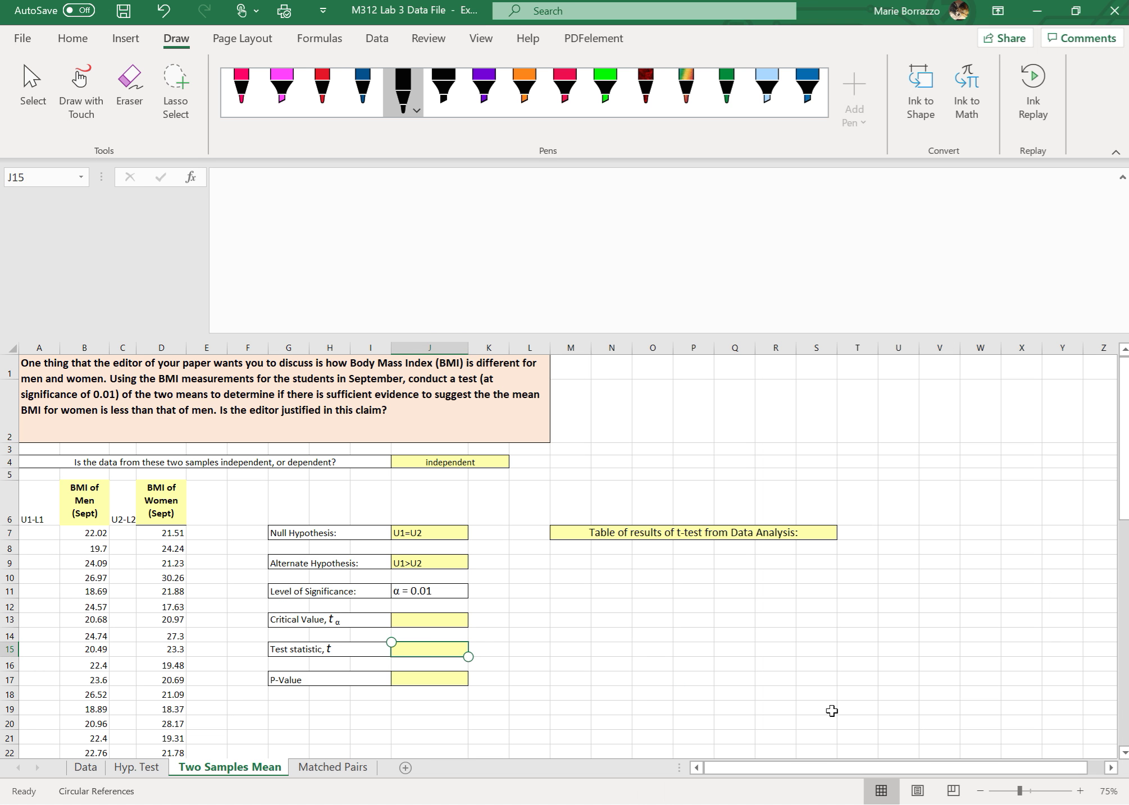
key("alt+Tab")
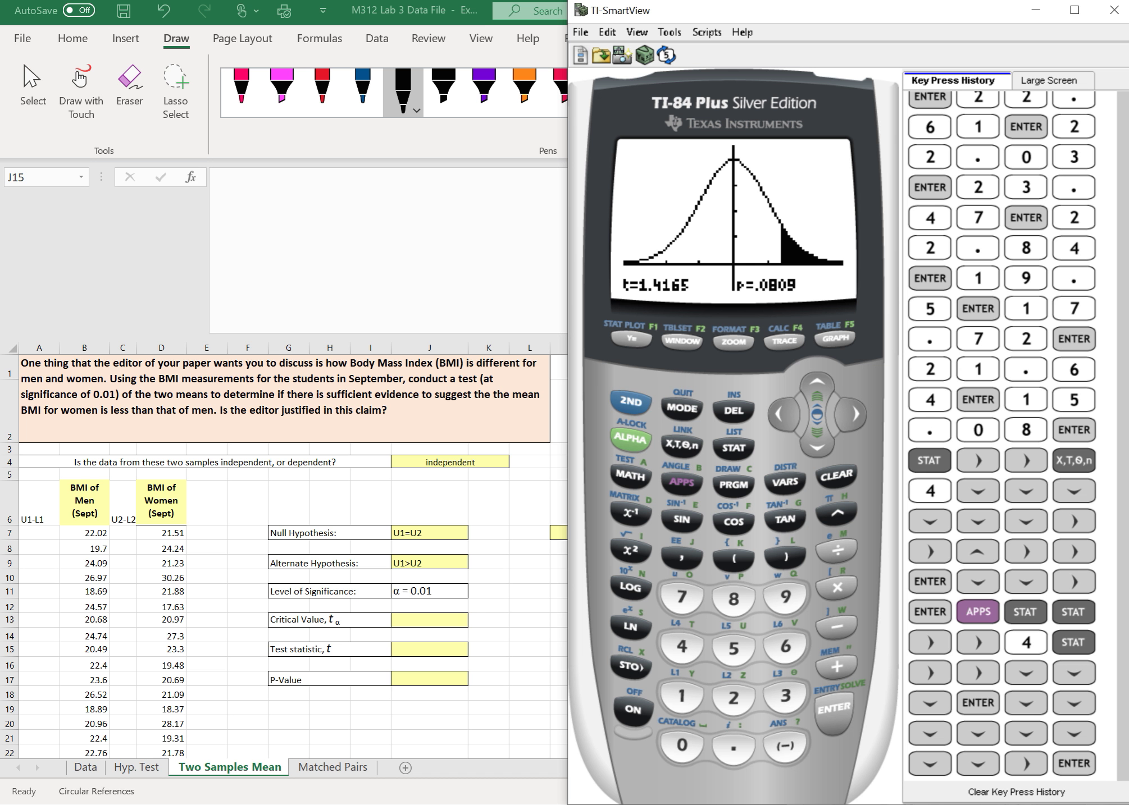
left_click(423, 678)
left_click(420, 680)
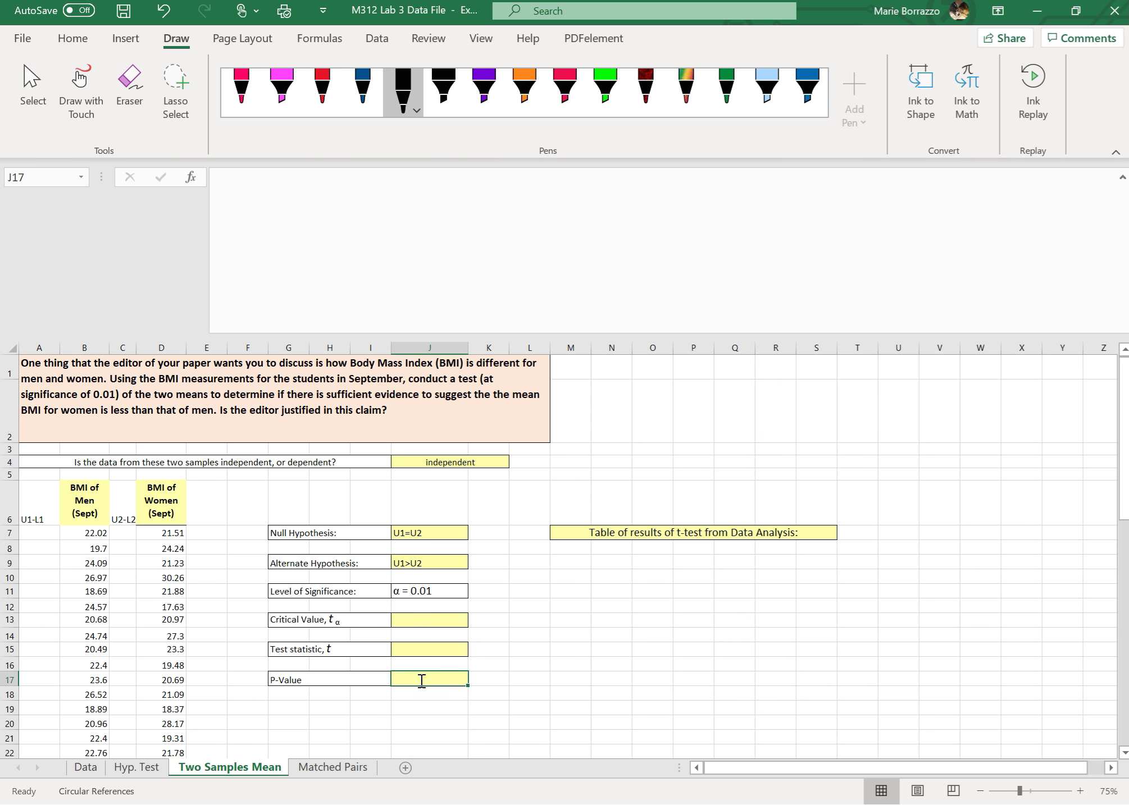
type("0.08")
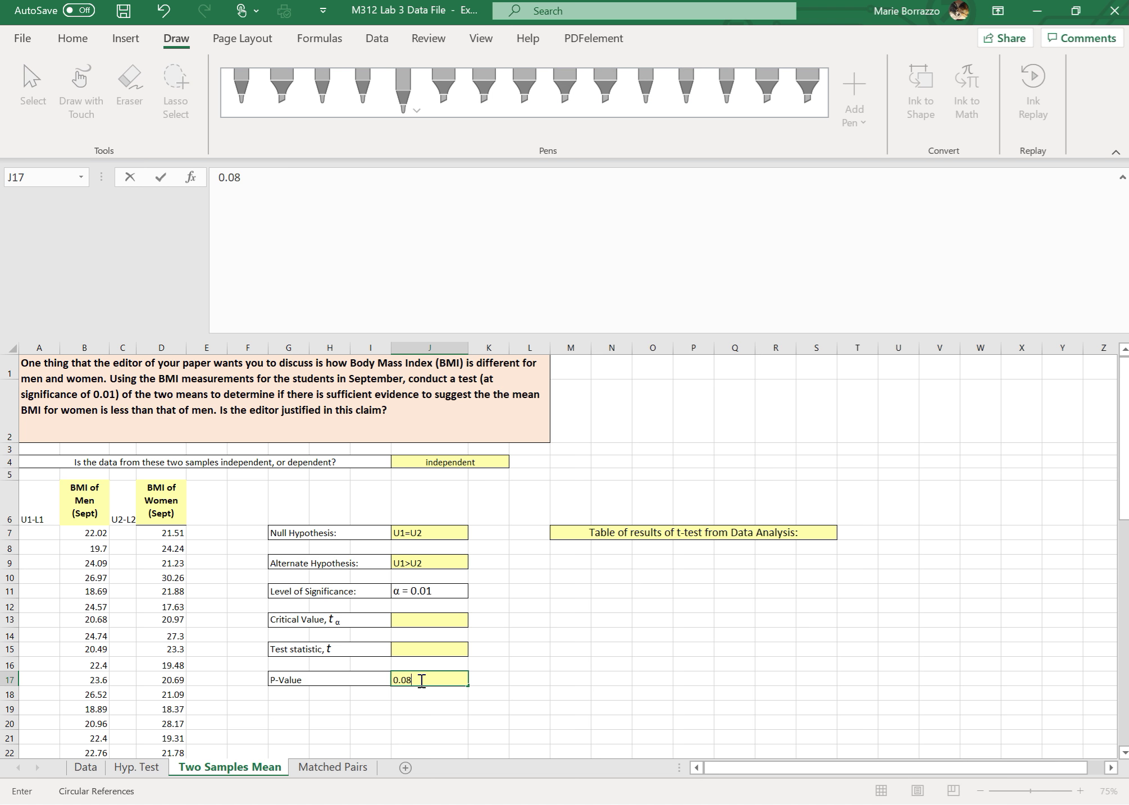
type("09")
left_click(404, 648)
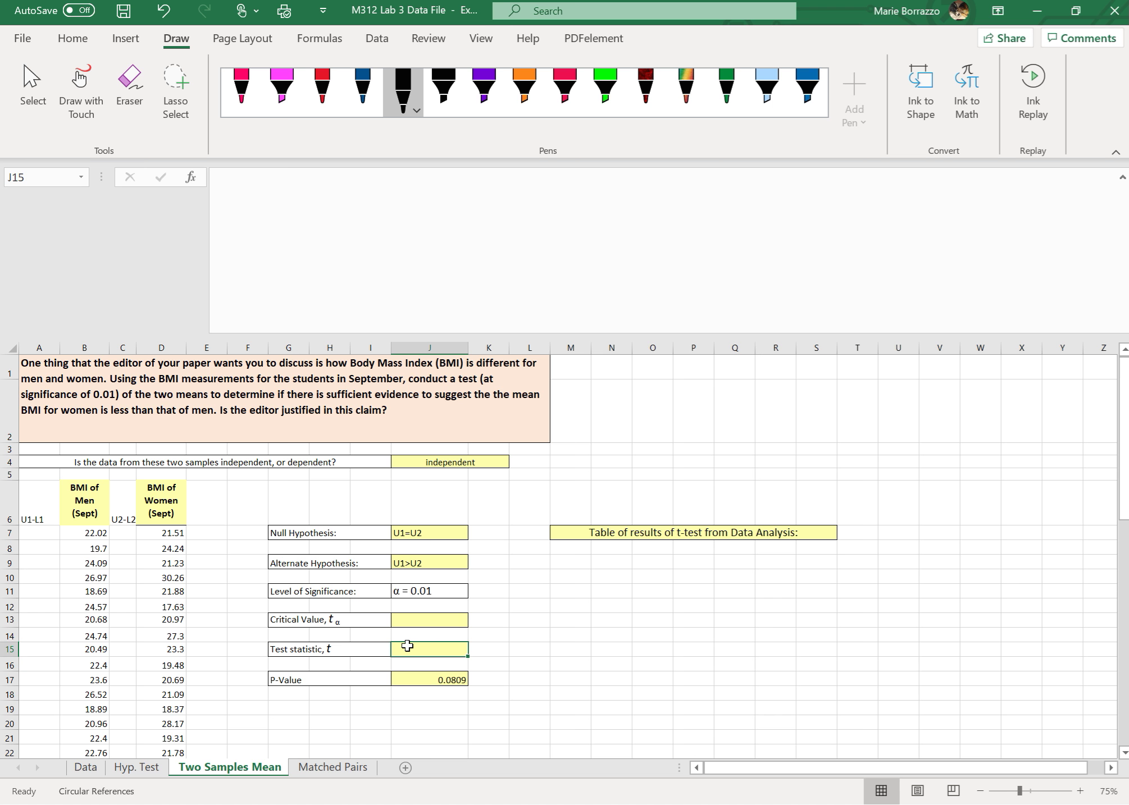
type("1.4")
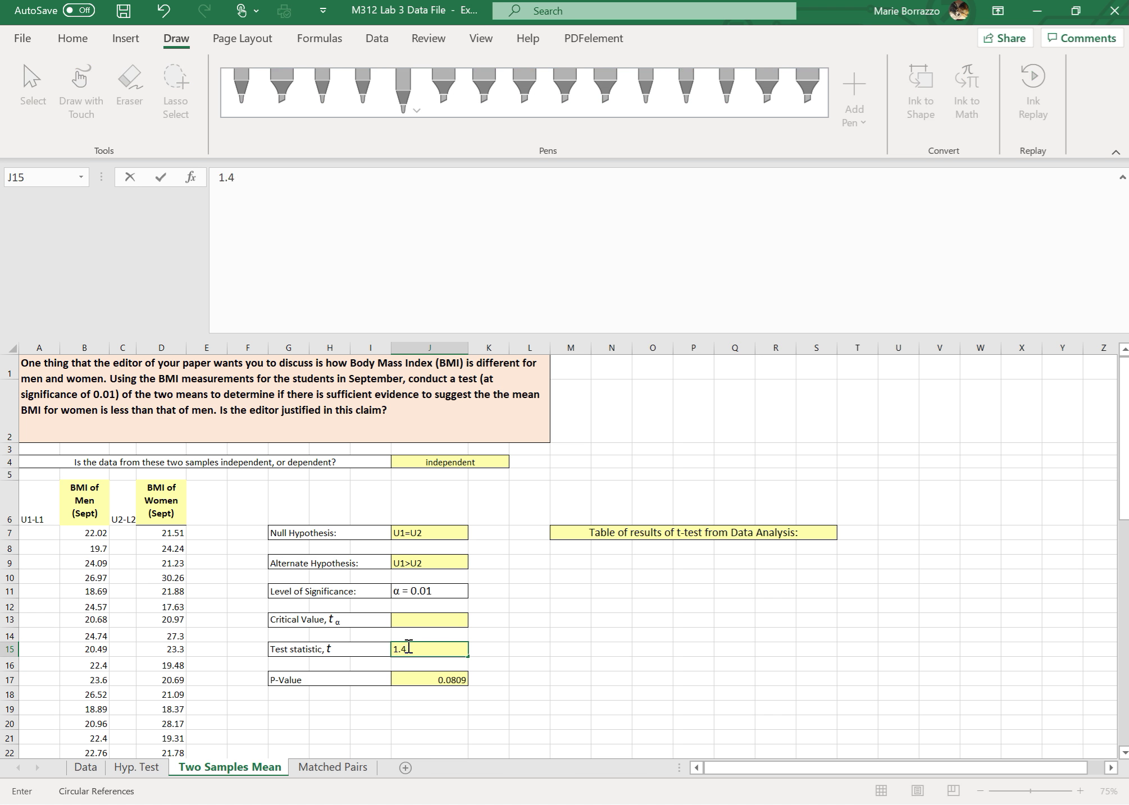
type("165")
Calculate the critical value in cell K13 with the TINV function, using probability .01 and 65 degrees of freedom
left_click(485, 618)
type("=")
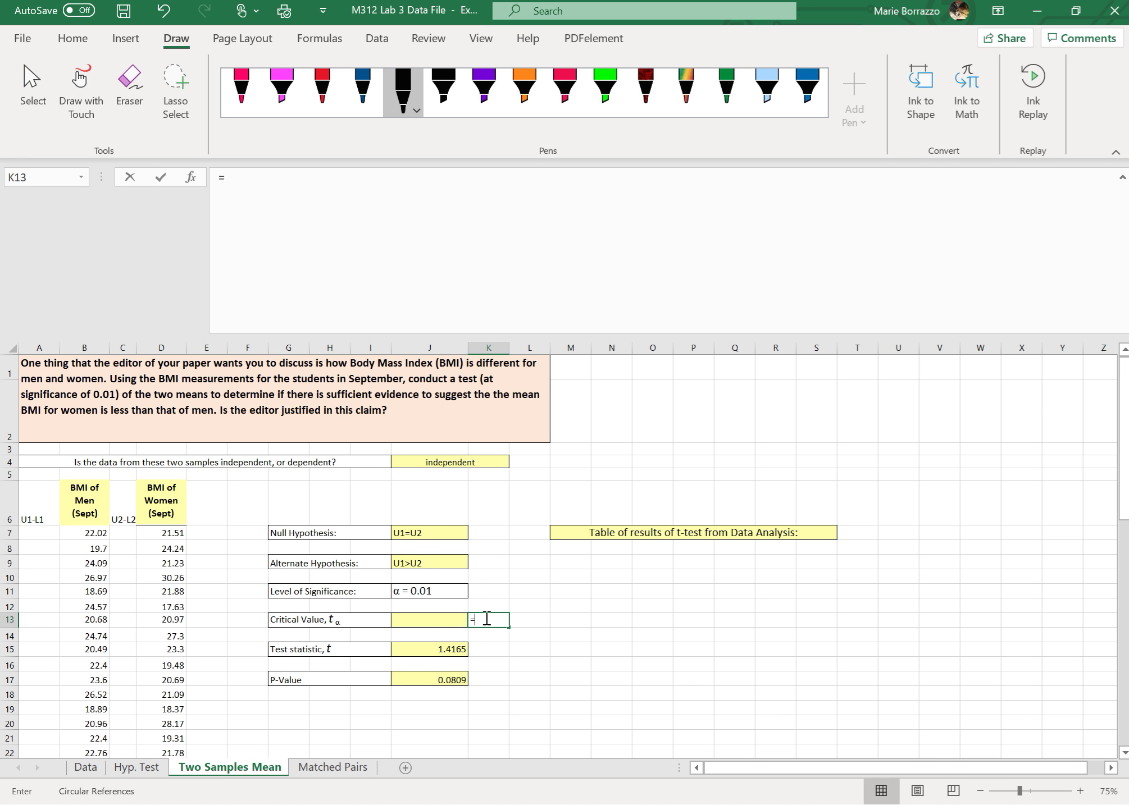
type("TINV")
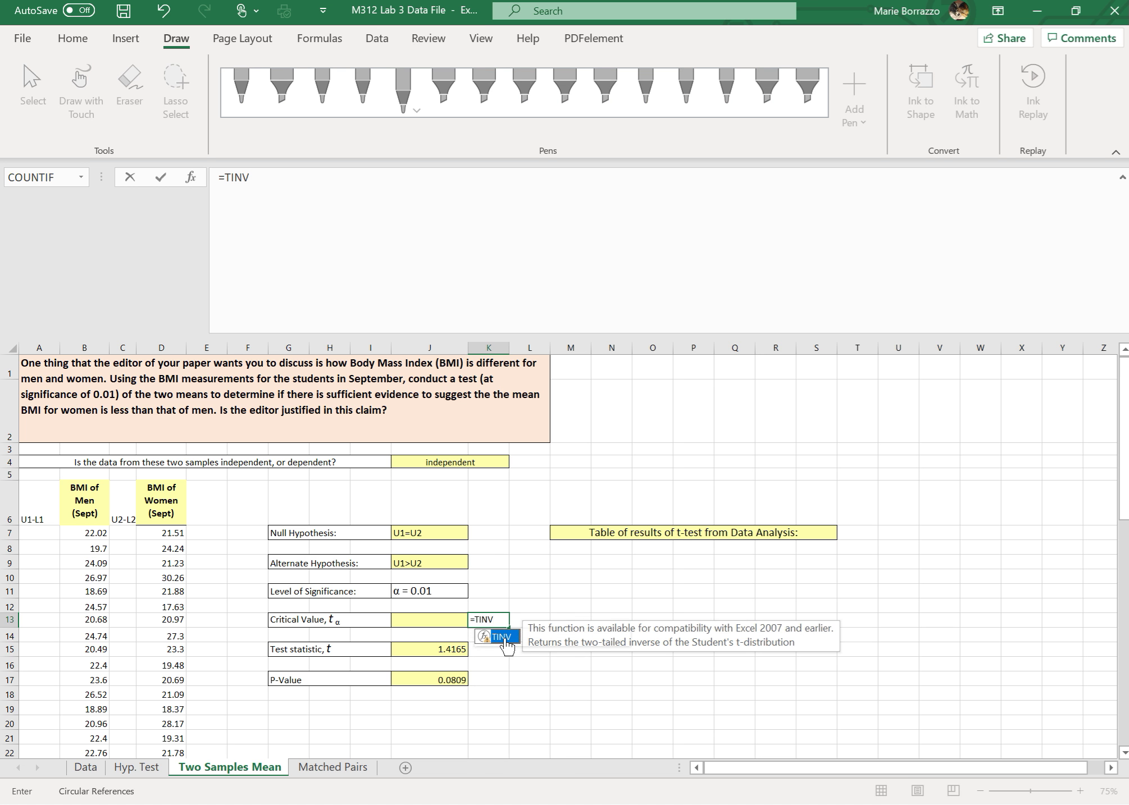
double_click(505, 638)
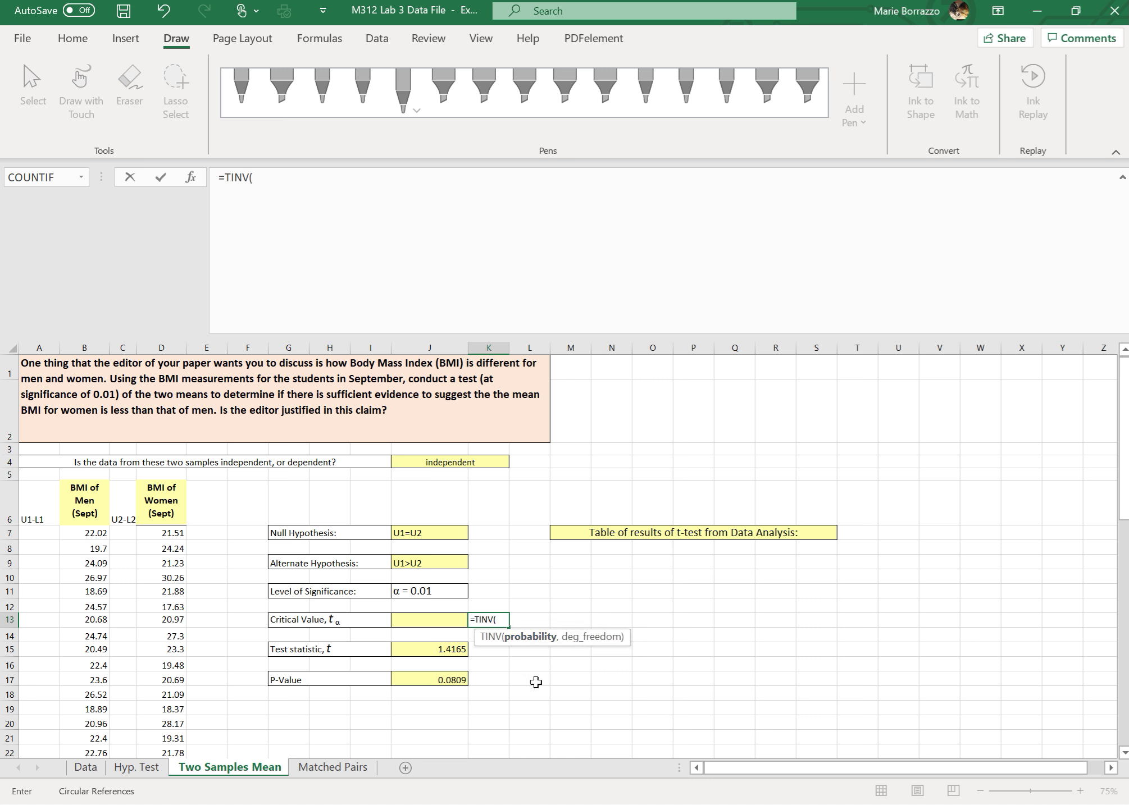
type(".01,")
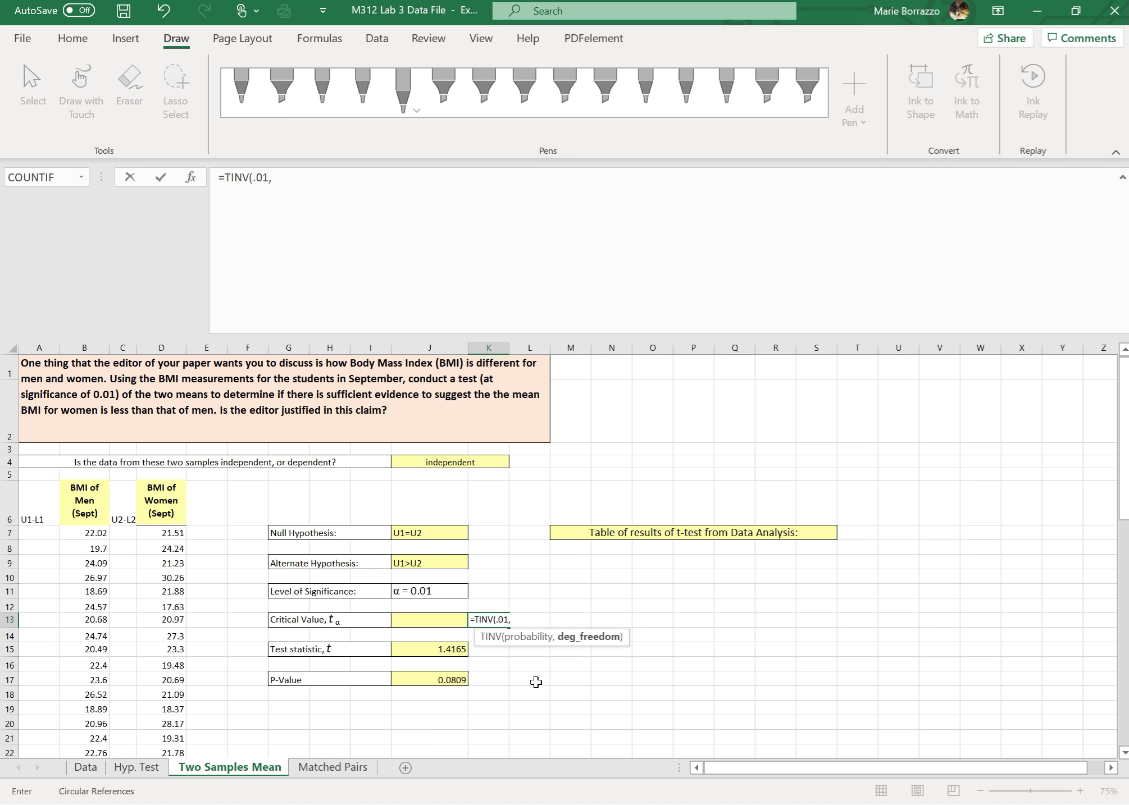
scroll(536, 682, "down", 3)
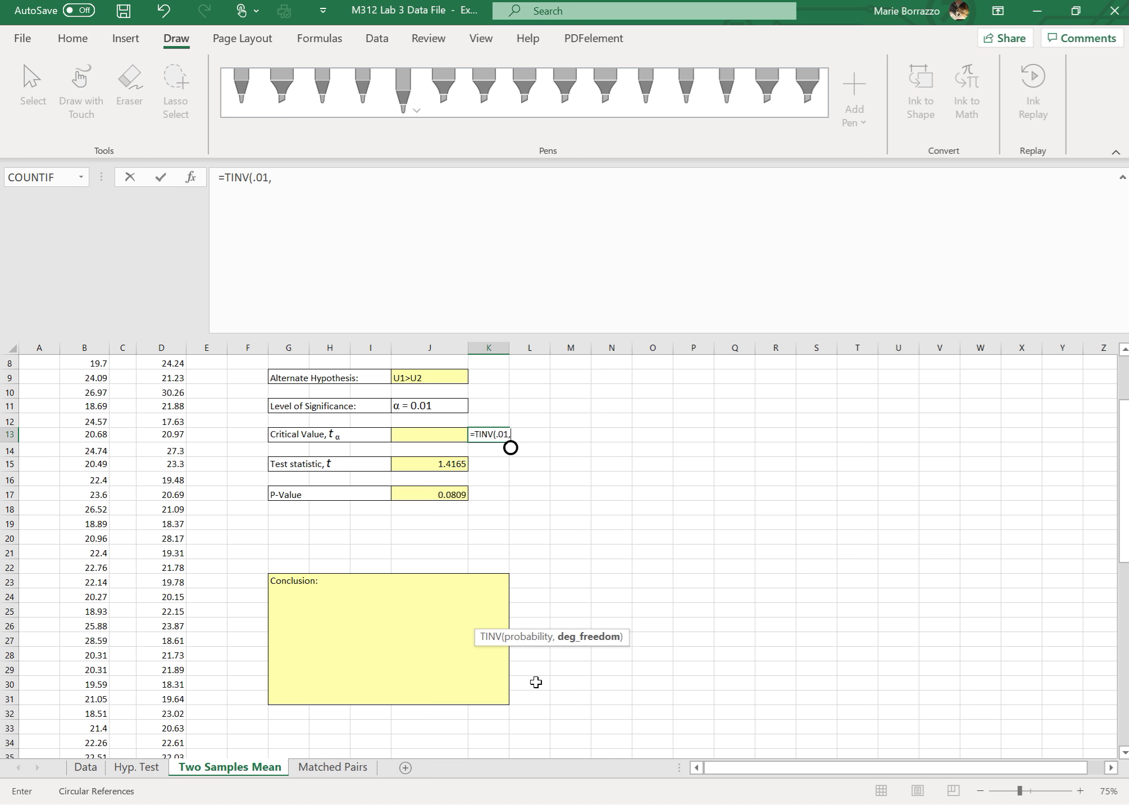
type("65")
key("Return")
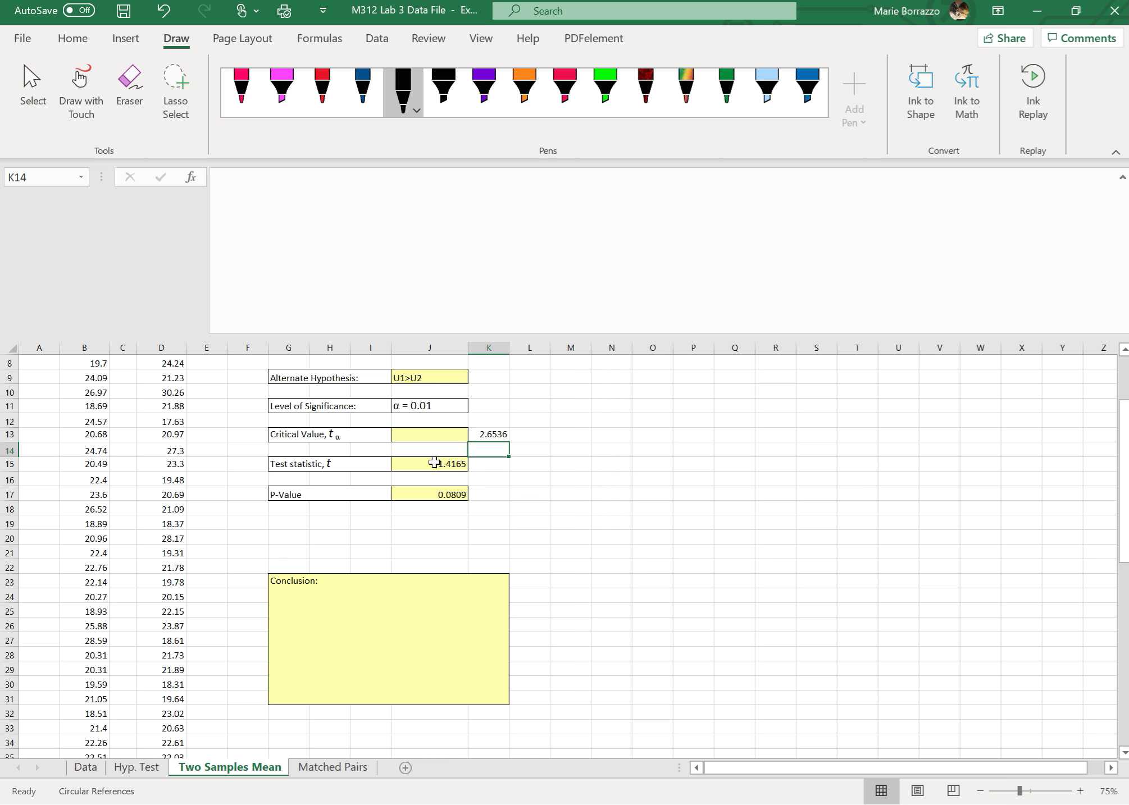
Enter 2.6536 as the Critical Value in cell J13
left_click(427, 434)
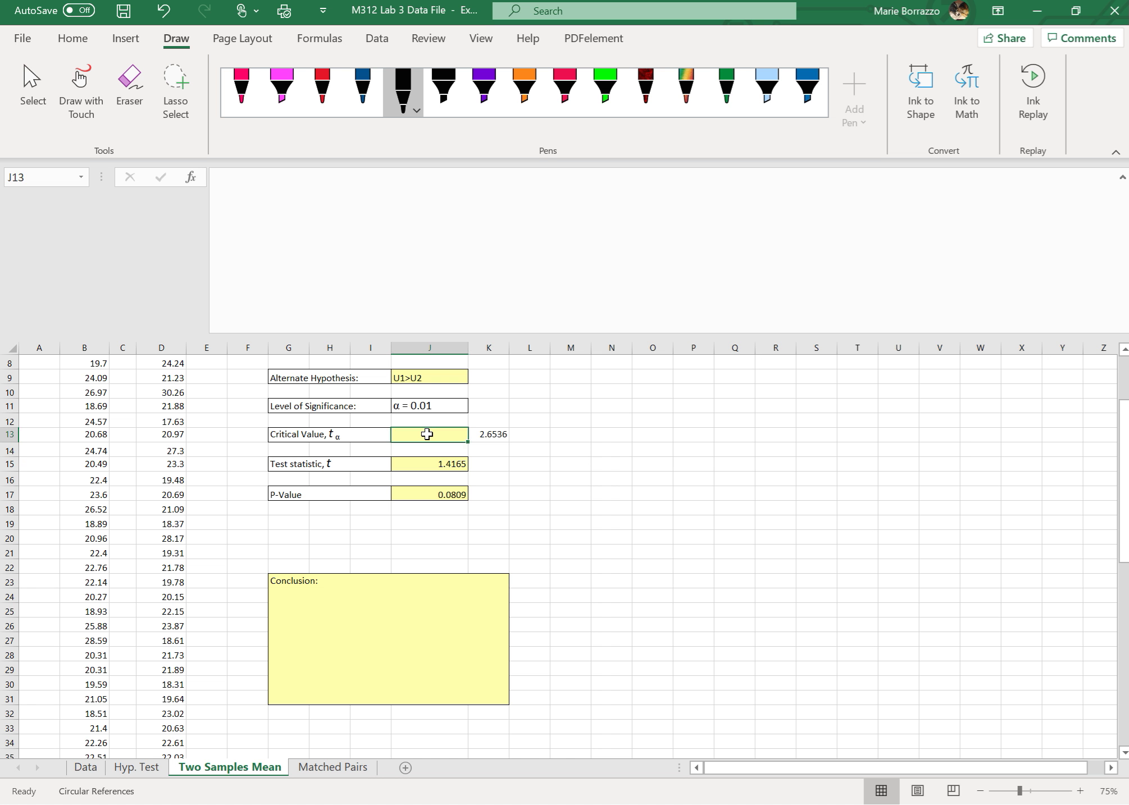
type("2.")
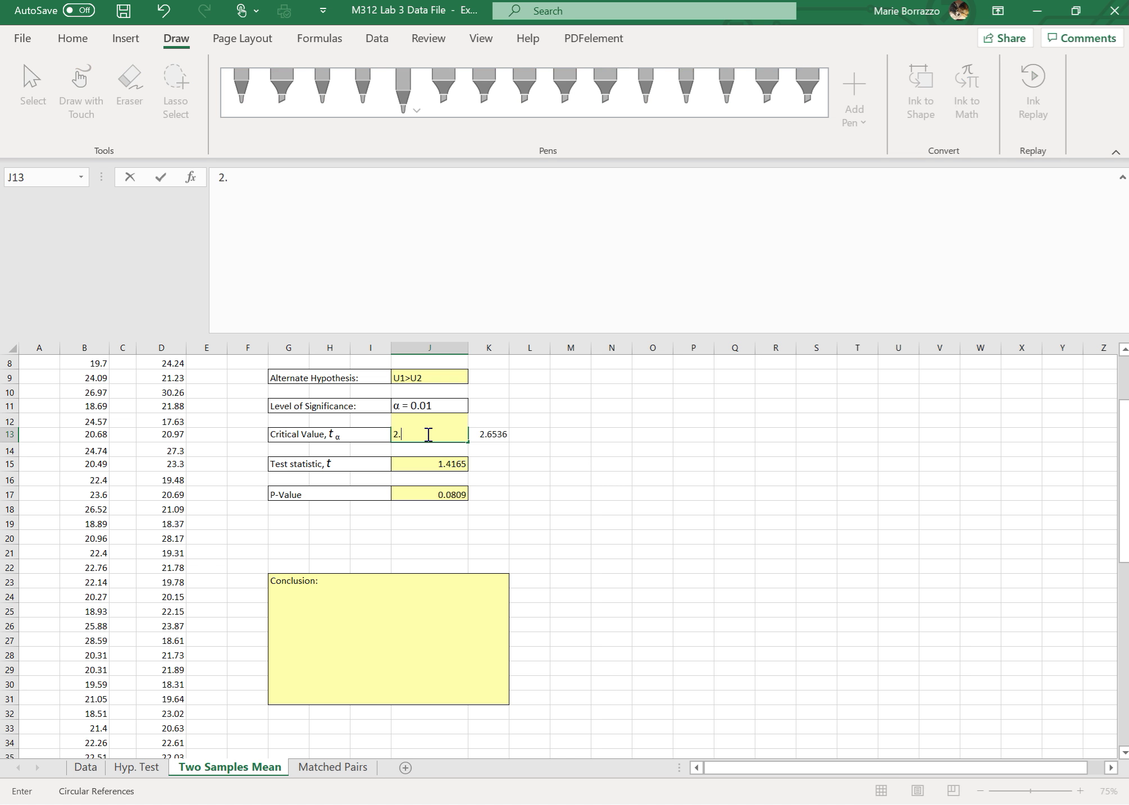
type("6536")
key("Return")
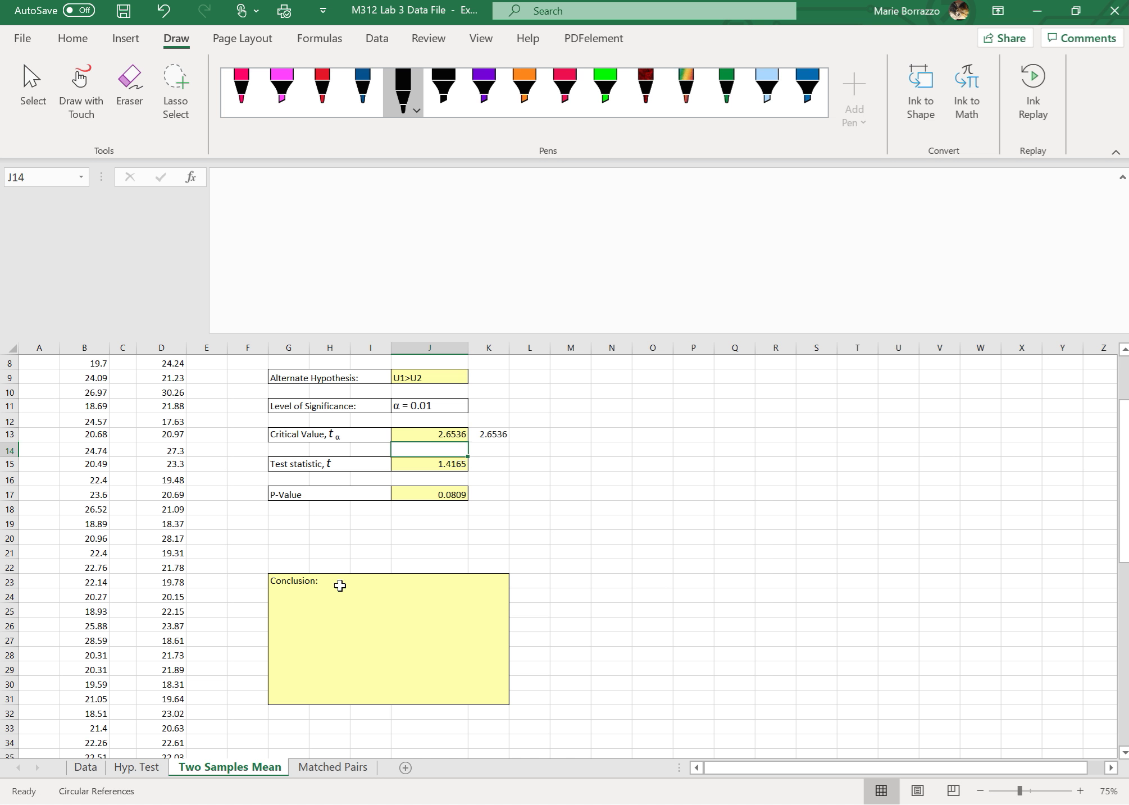
Add "Given p-value(0.0809 and our alpha value *0.01)" after the Conclusion label in the merged cell G23
left_click(343, 586)
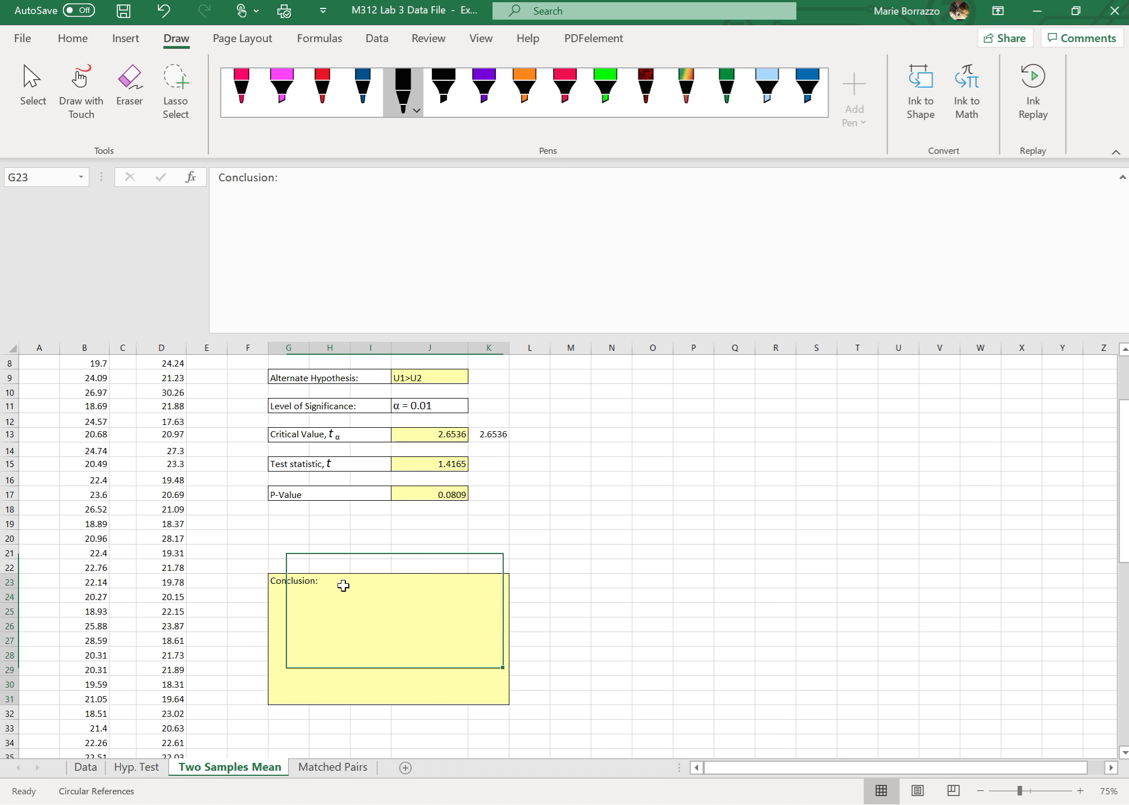
left_click(325, 187)
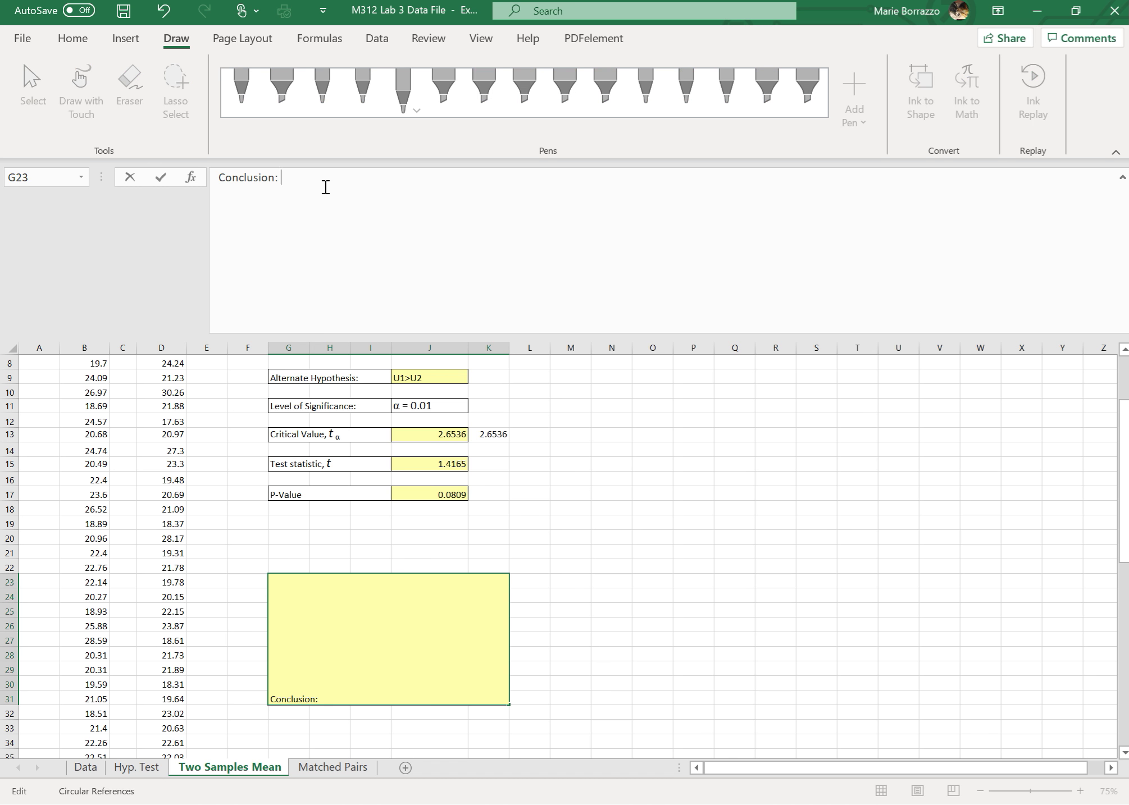
type("Given p-value(0")
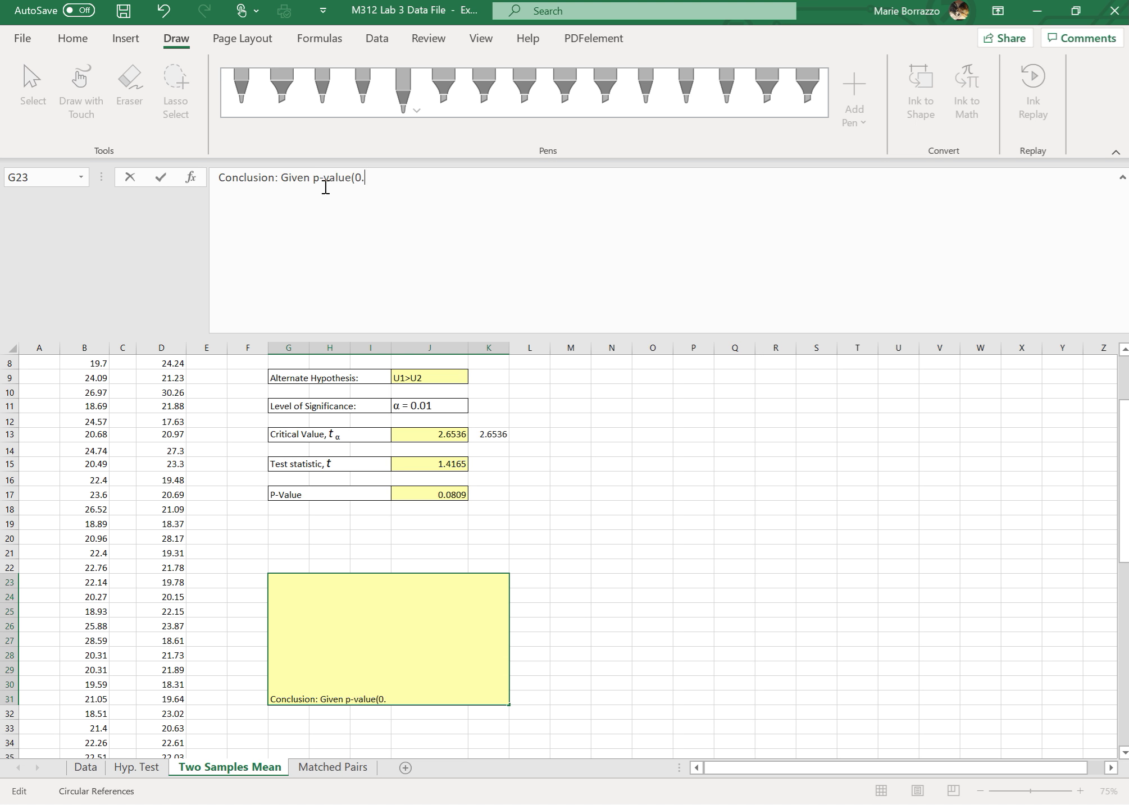
type(".0808")
key("BackSpace")
type("9 and our alph")
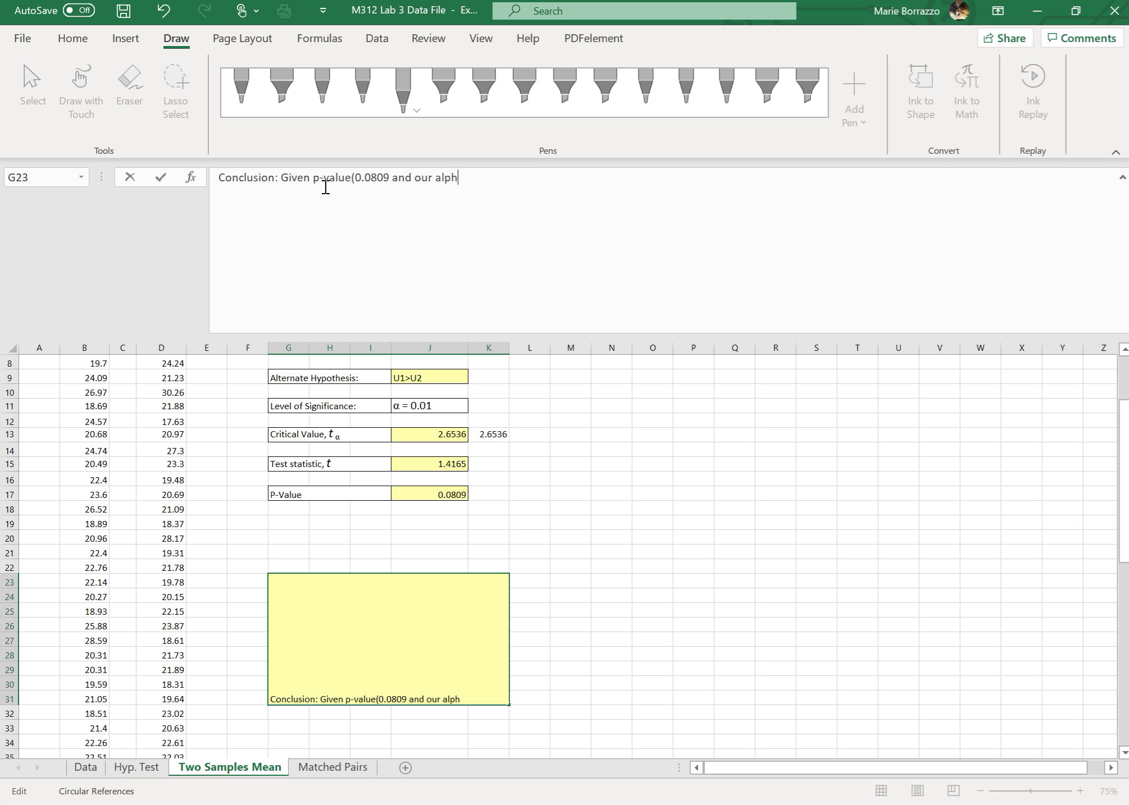
type("a value *0.01")
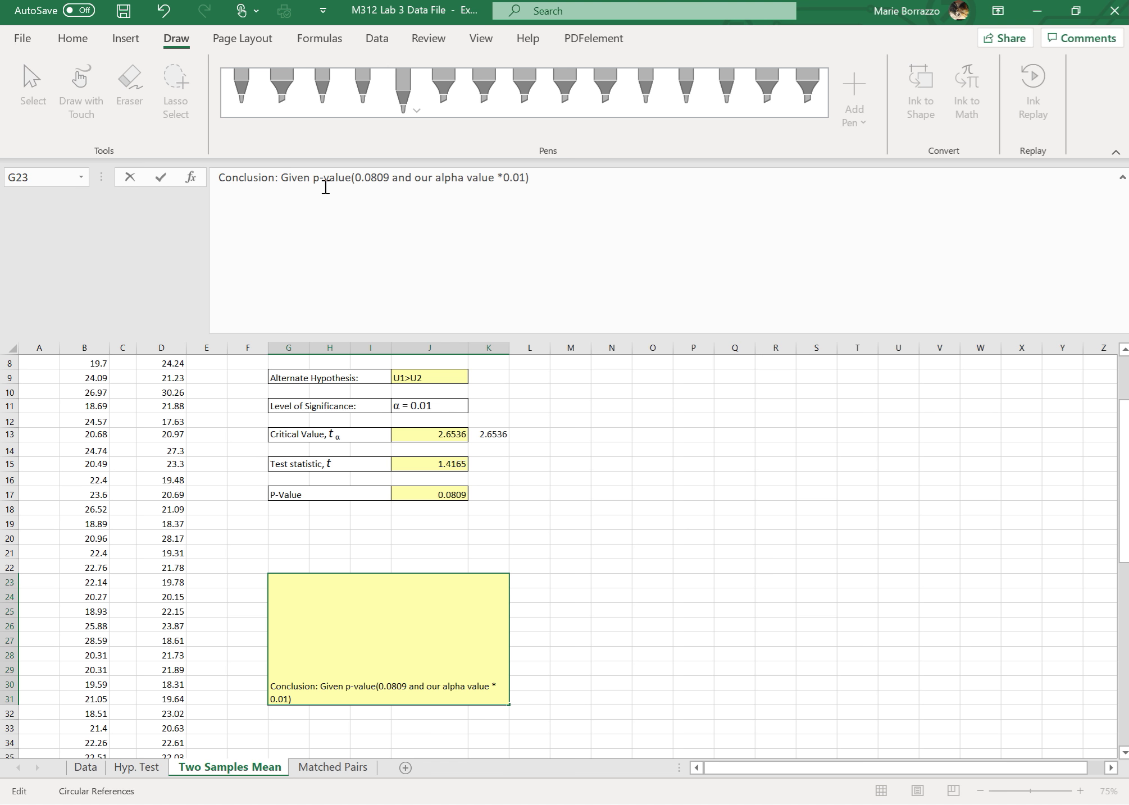
left_click(312, 712)
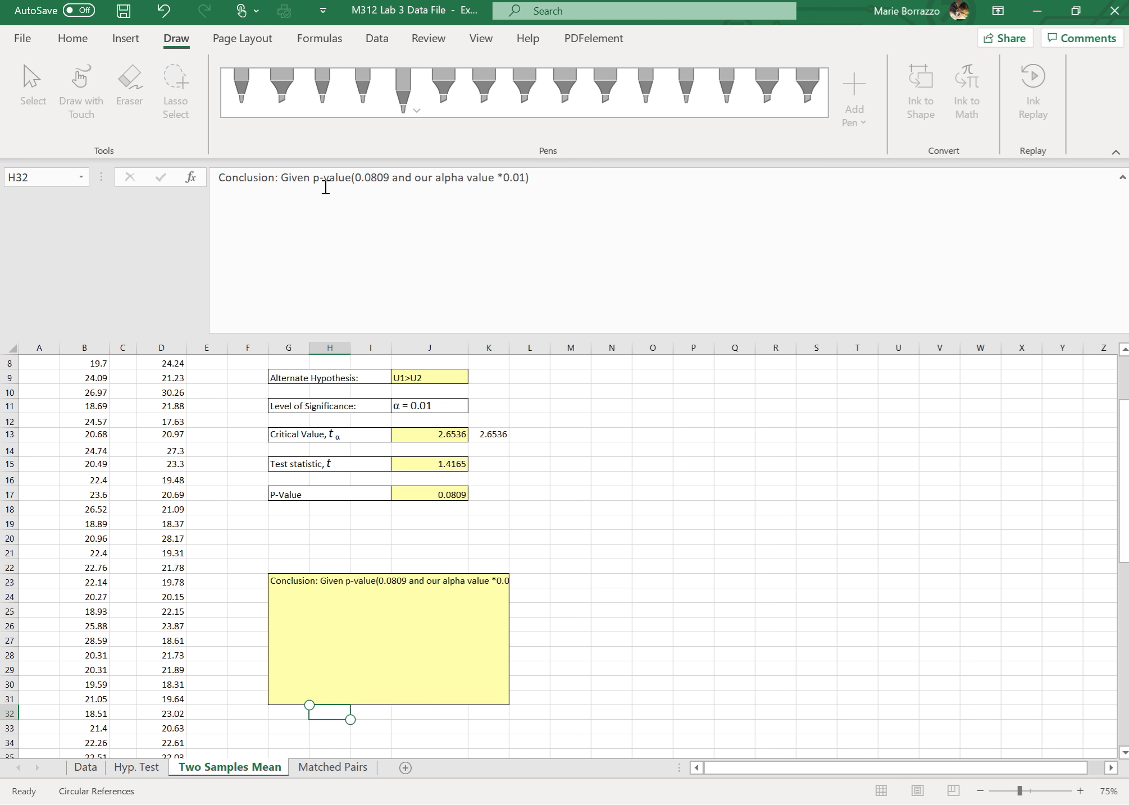
Continue the conclusion in G23 with "we will fail to reject the null hypothesis"
left_click(337, 635)
left_click(532, 193)
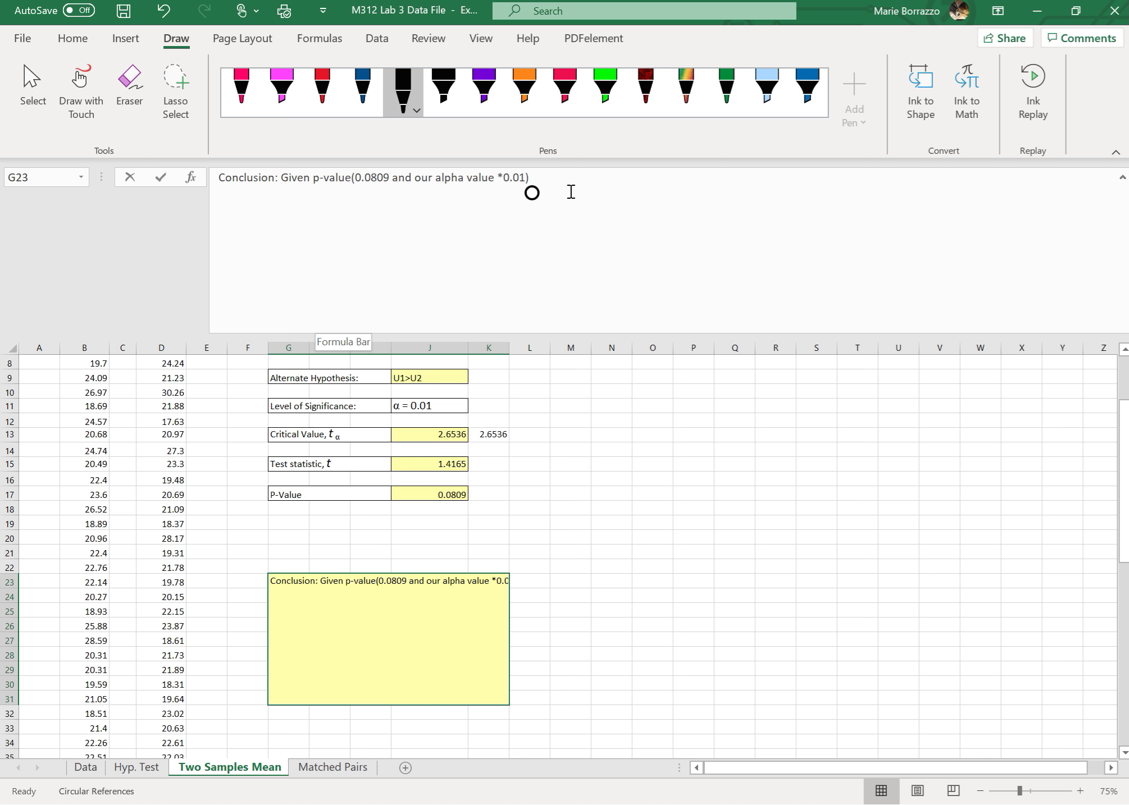
type("we w")
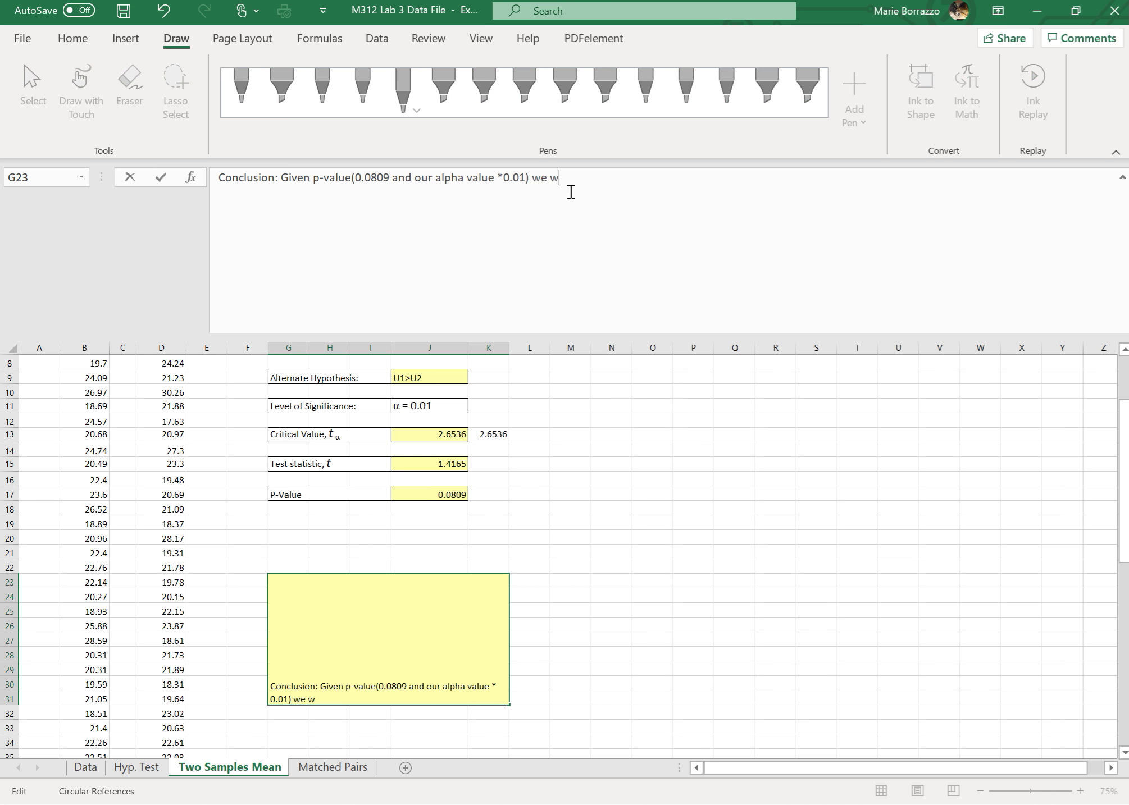
type("ill fail to reject the nu")
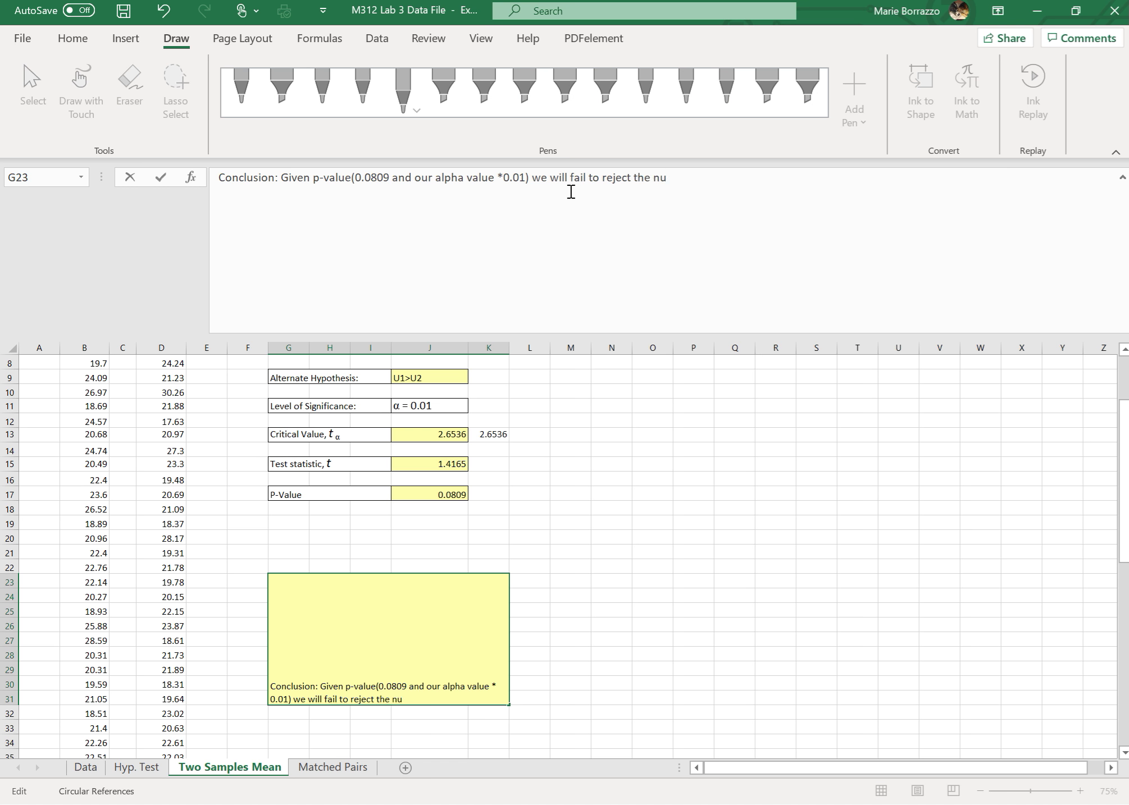
type("ll hypothesis")
Complete the conclusion sentence with "therefore there is insufficient evidence to support the claim."
scroll(571, 191, "up", 3)
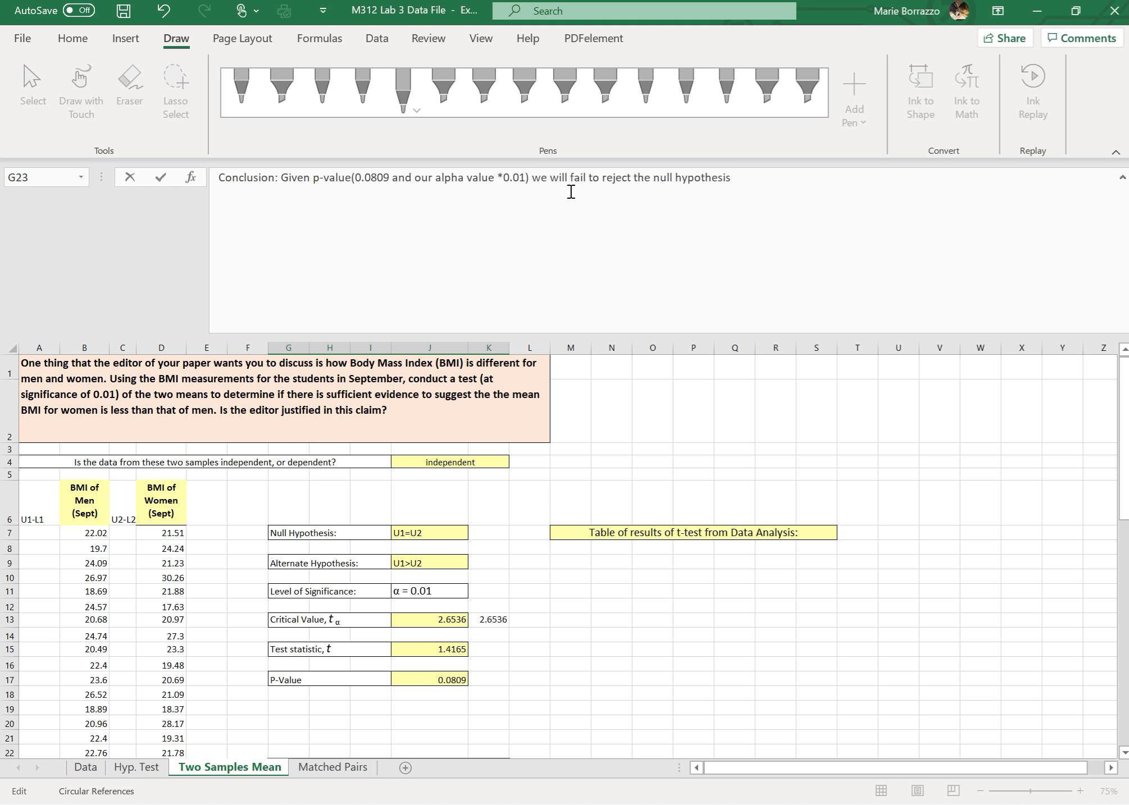
type("therefore the")
key("BackSpace")
key("BackSpace")
key("BackSpace")
key("BackSpace")
type("there is insuffic")
key("BackSpace")
type("en")
key("BackSpace")
key("BackSpace")
type("cient eviden")
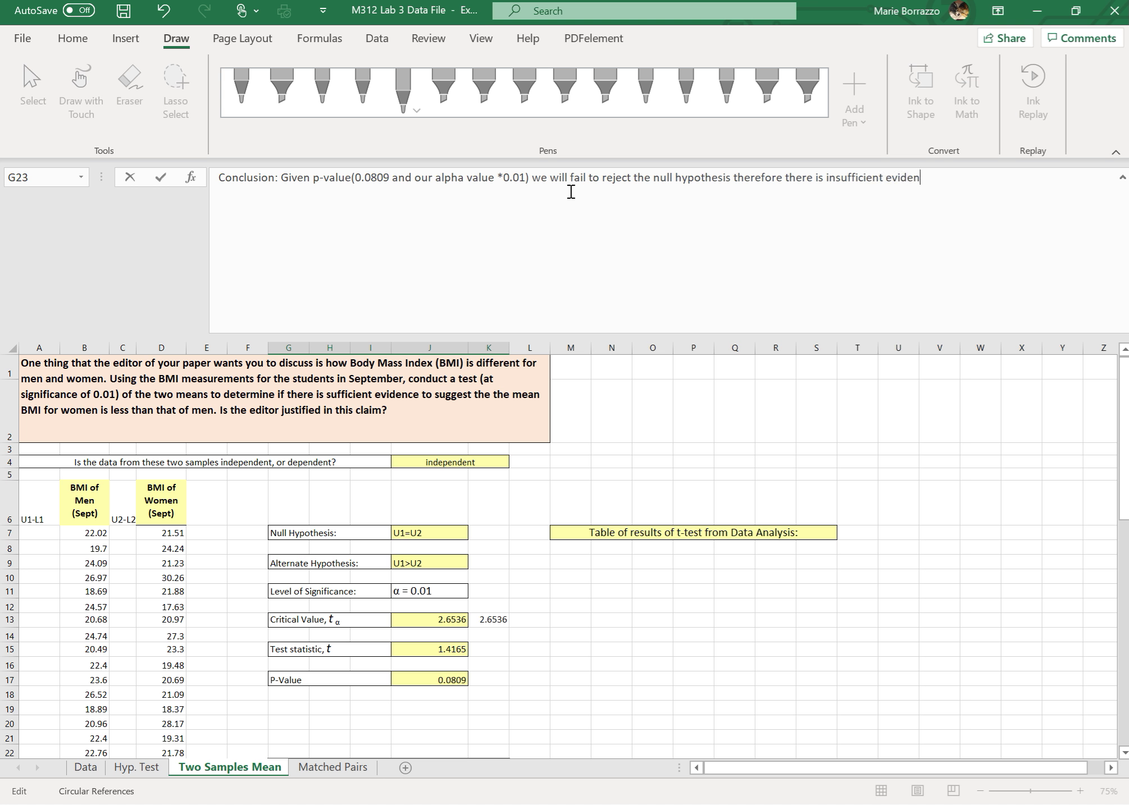
type("ce to suppre")
key("BackSpace")
key("BackSpace")
type("ort the clasim")
key("BackSpace")
key("BackSpace")
key("BackSpace")
type("in")
key("BackSpace")
type("m.")
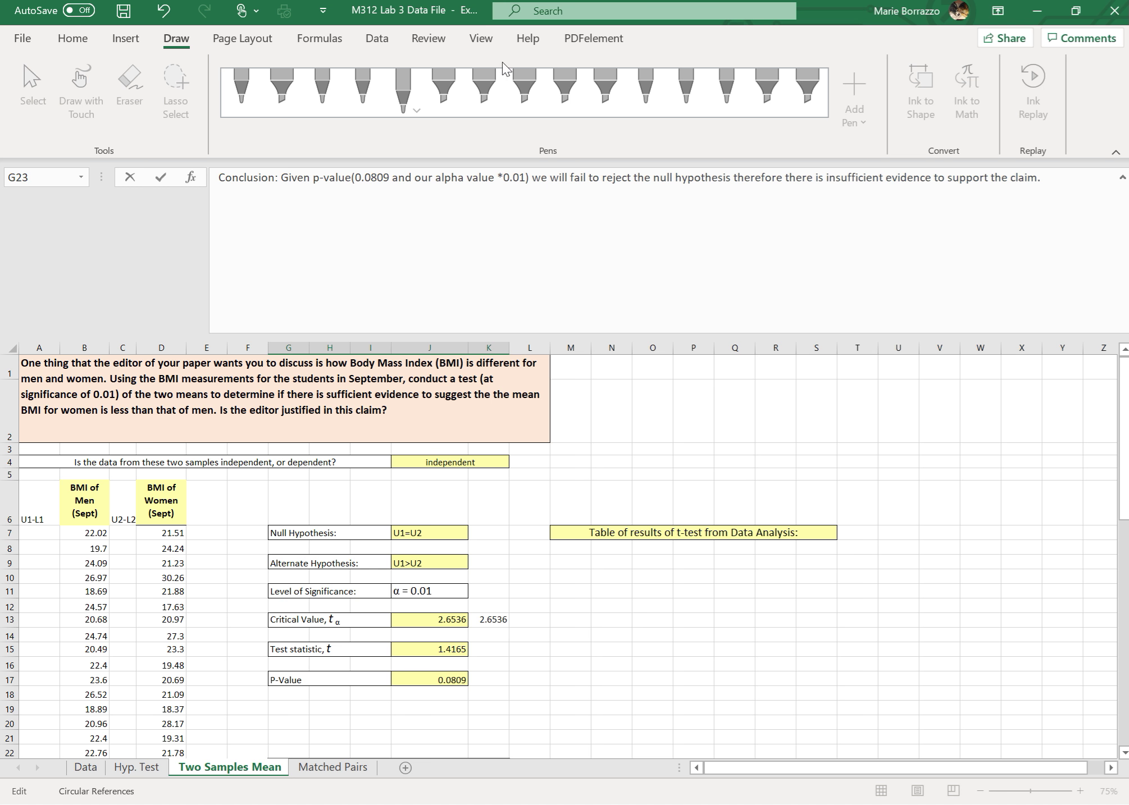
Commit the conclusion text and open the Data Analysis tool "t-Test: Two-Sample Assuming Unequal Variances"
left_click(375, 39)
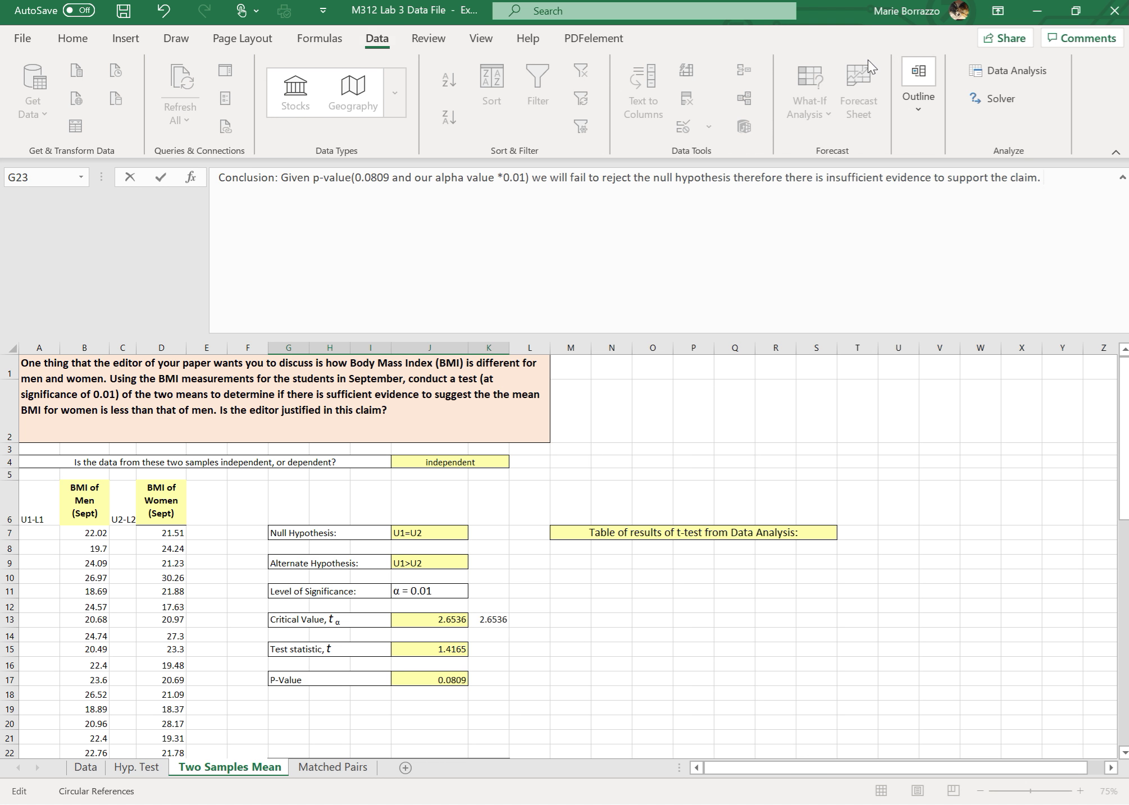
left_click(1007, 76)
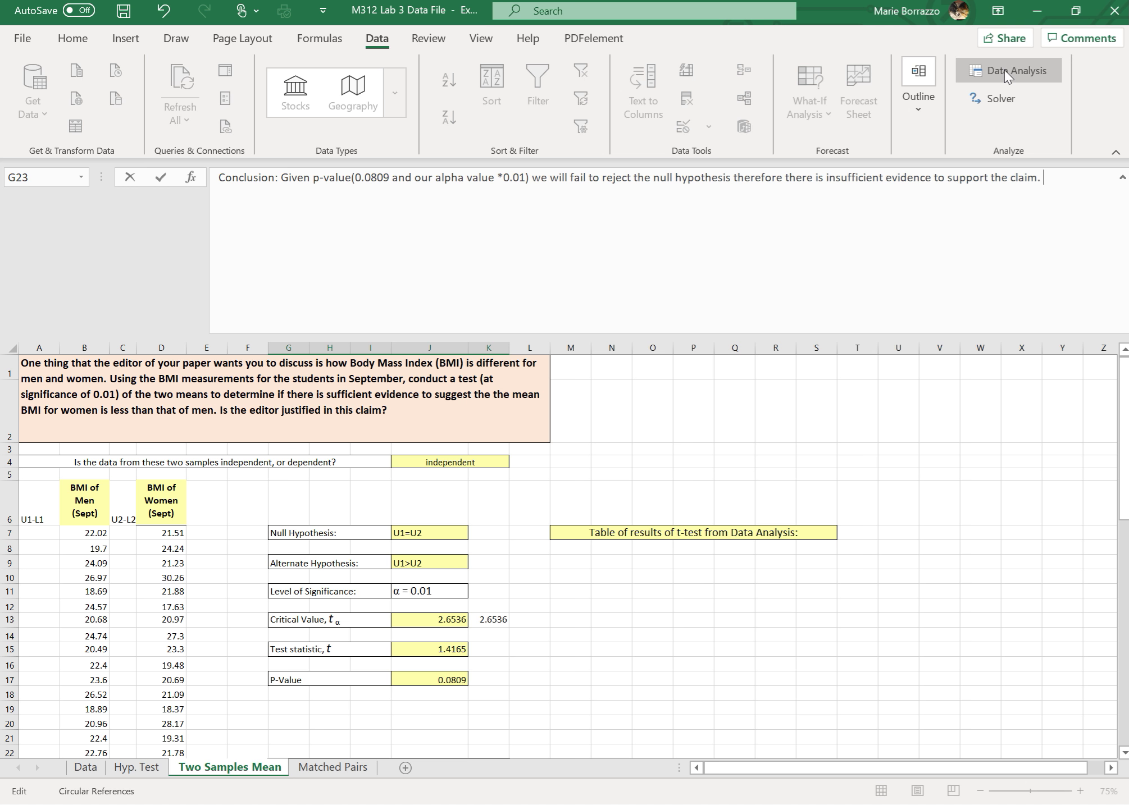
left_click(605, 490)
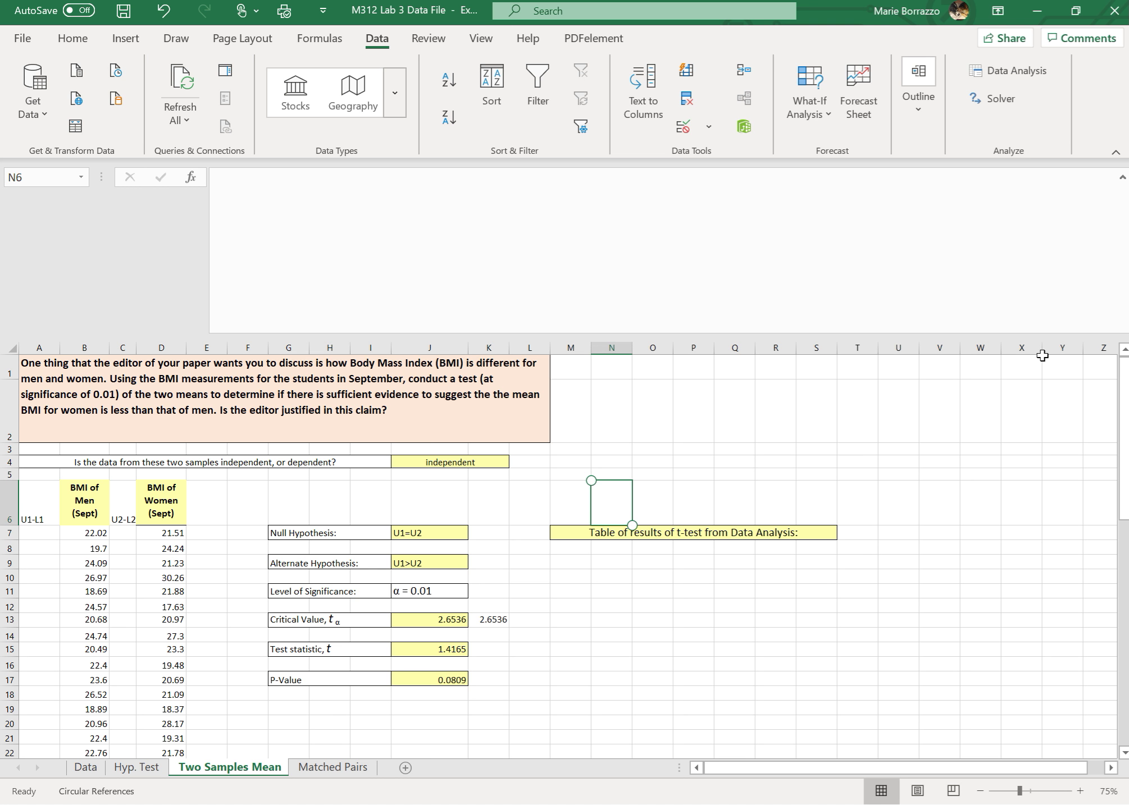
left_click(1008, 71)
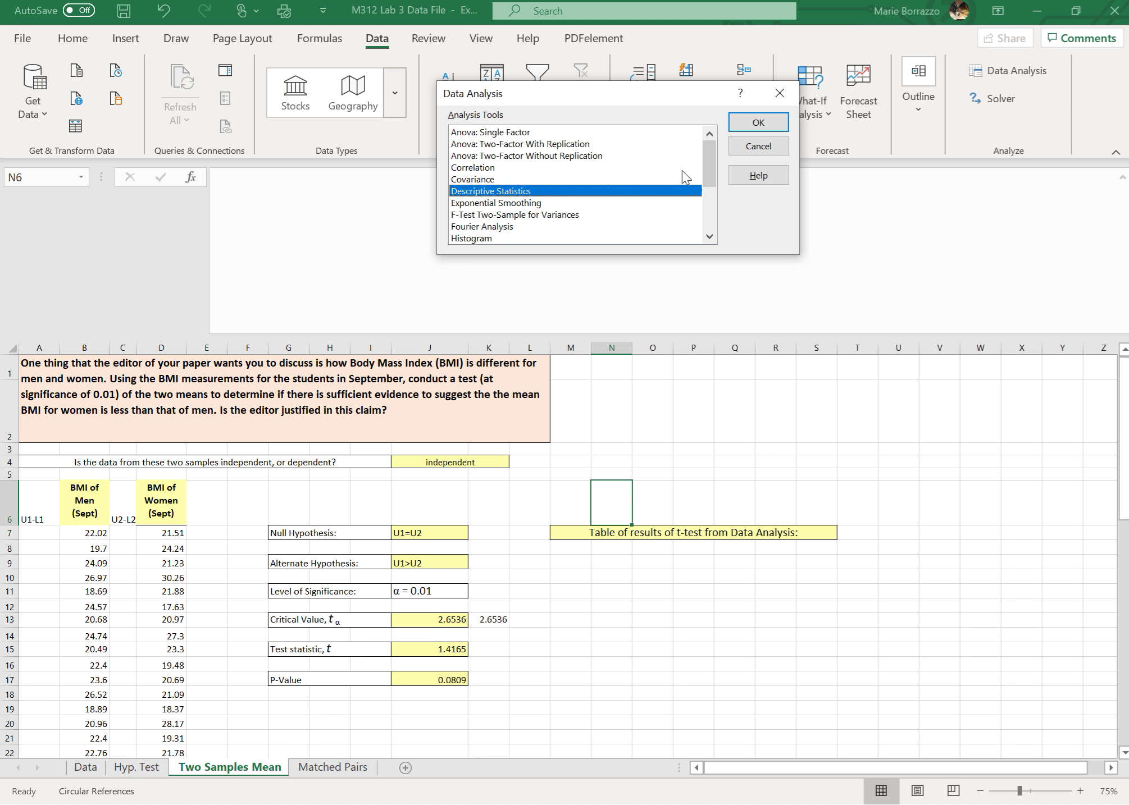
left_click_drag(714, 166, 711, 199)
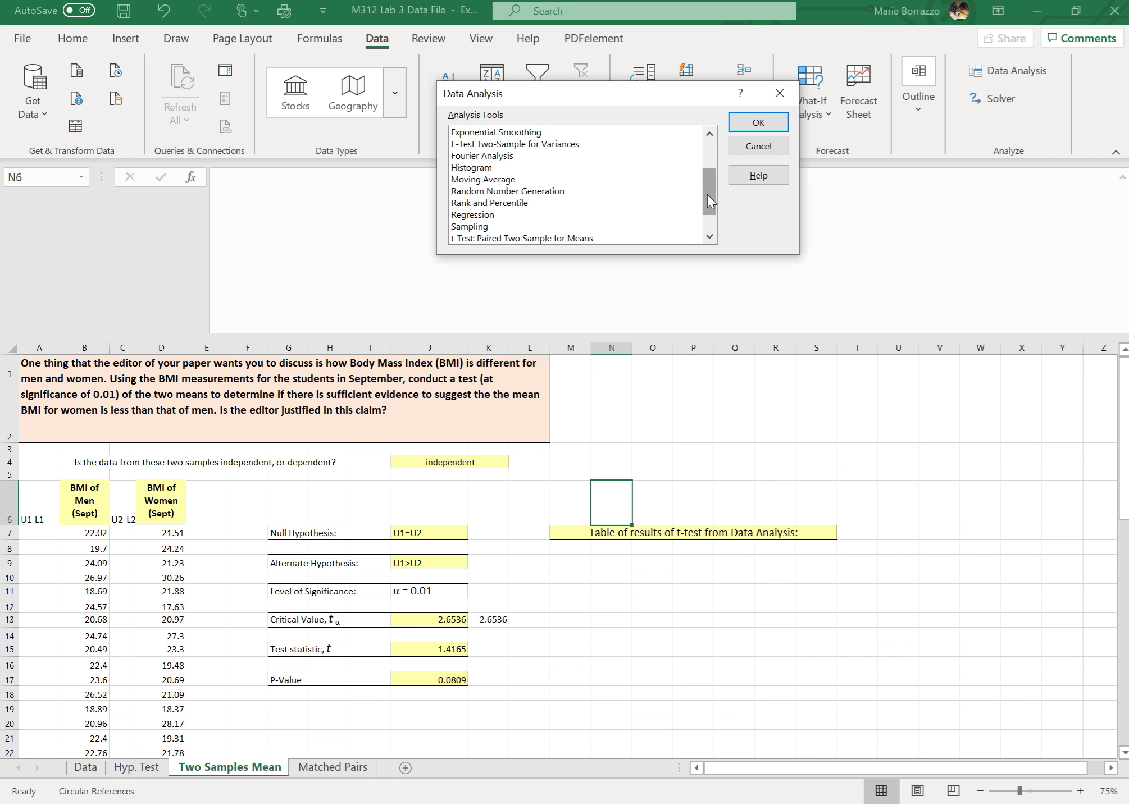
left_click(709, 237)
left_click(709, 236)
left_click(708, 236)
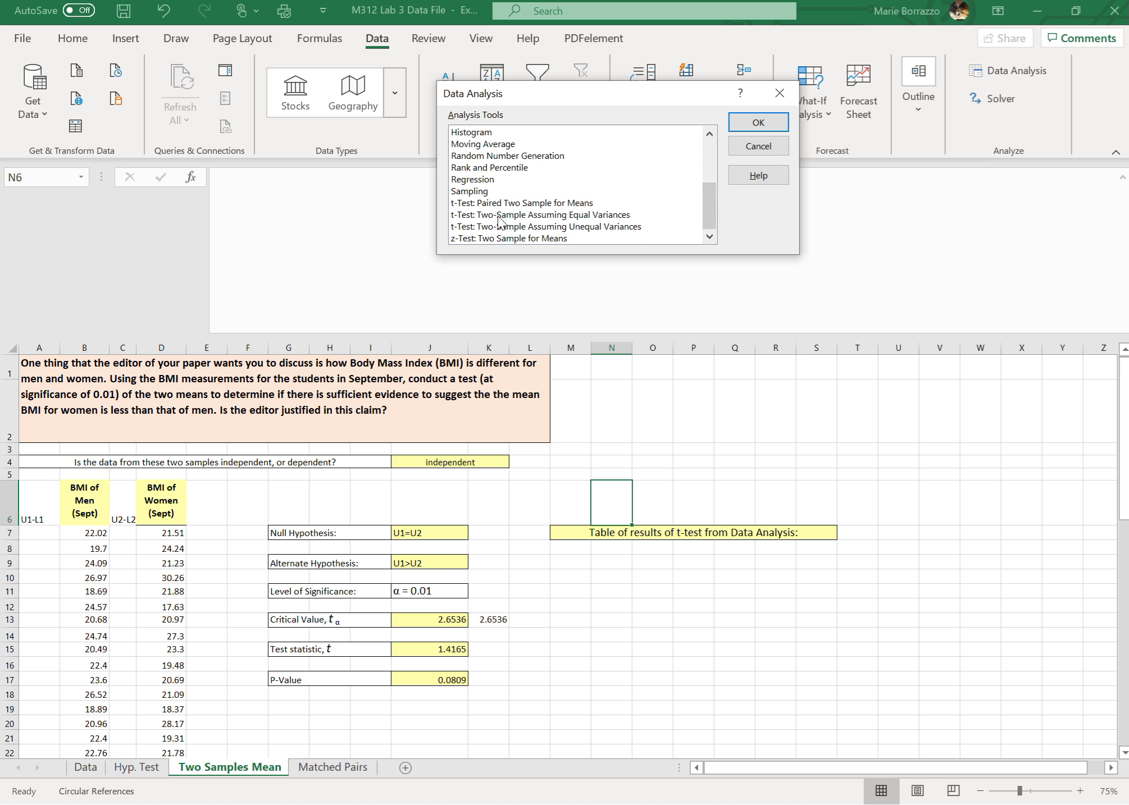
left_click(542, 228)
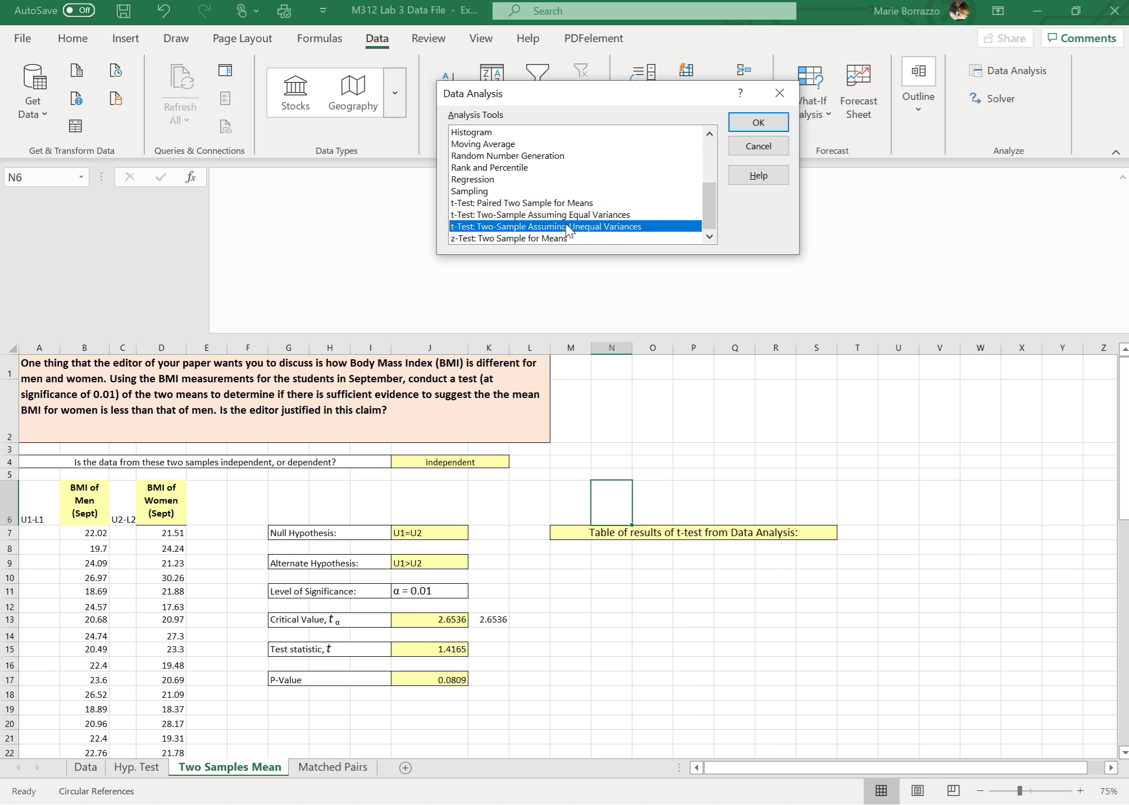
left_click(757, 123)
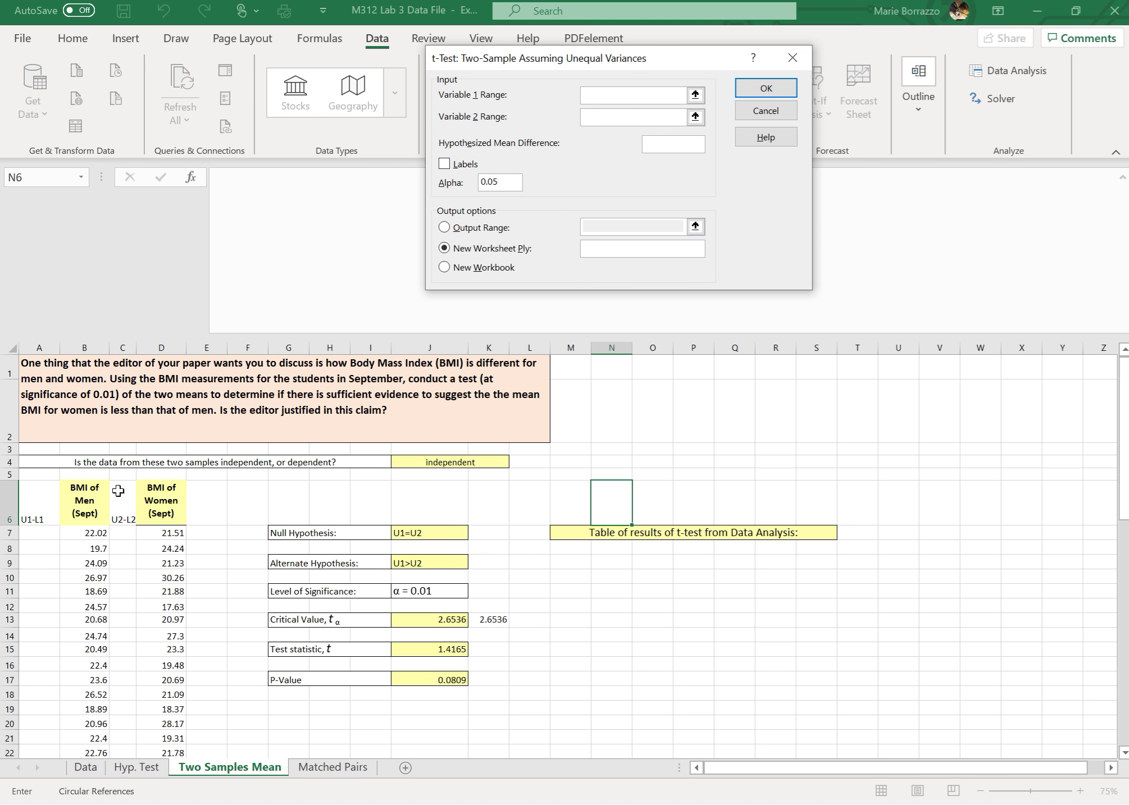
Set the t-test's Variable 1 range to the men's BMI values B7:B38 and Variable 2 range to the women's BMI values D7:D41
left_click(84, 534)
left_click(68, 718)
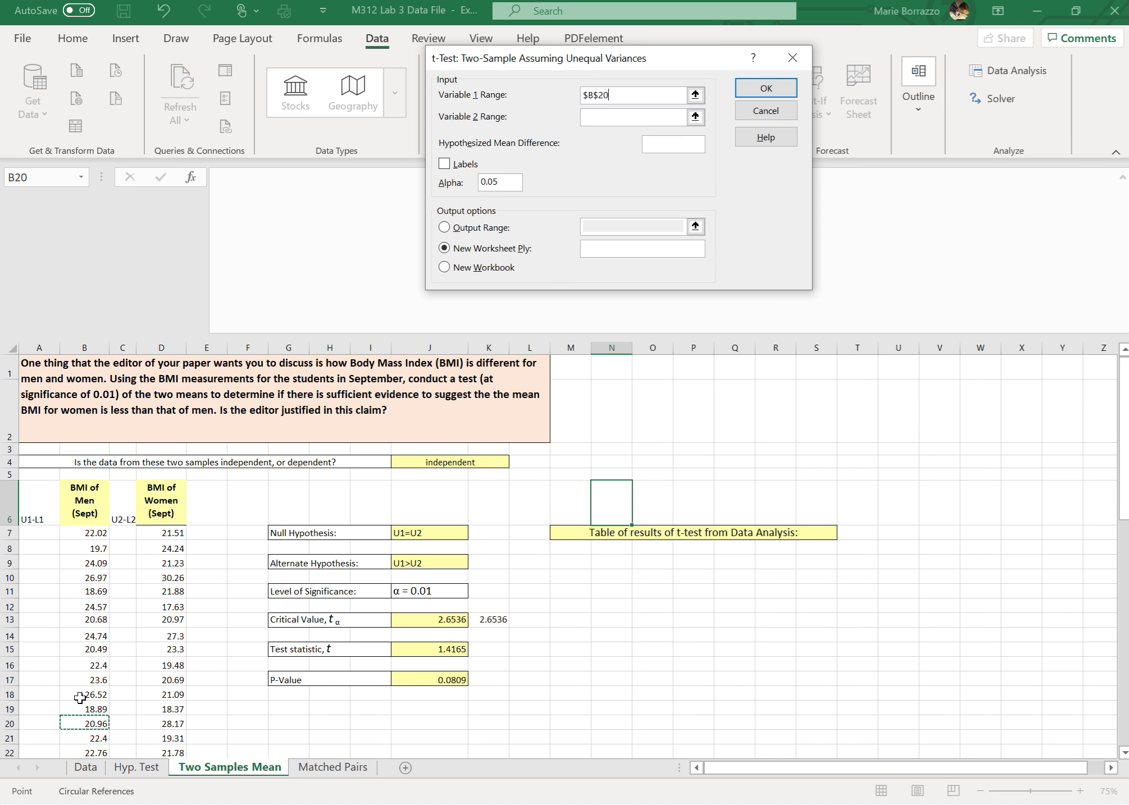
left_click_drag(84, 534, 93, 684)
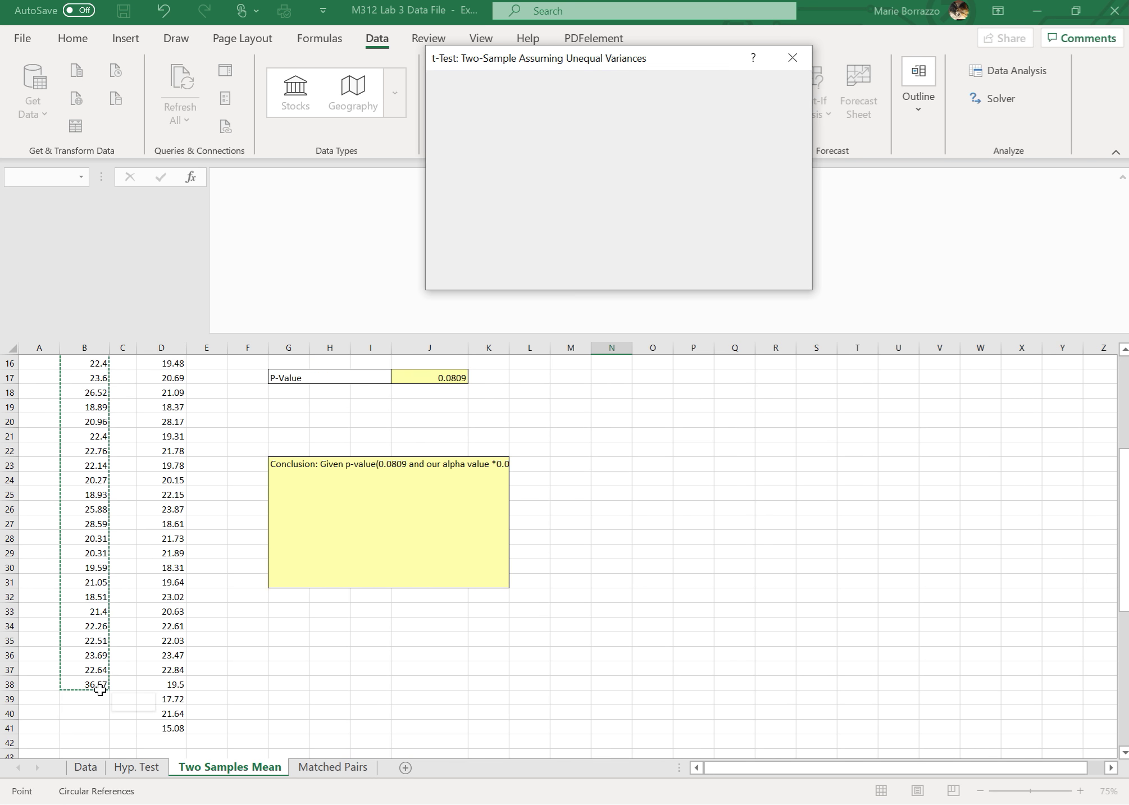
left_click(597, 117)
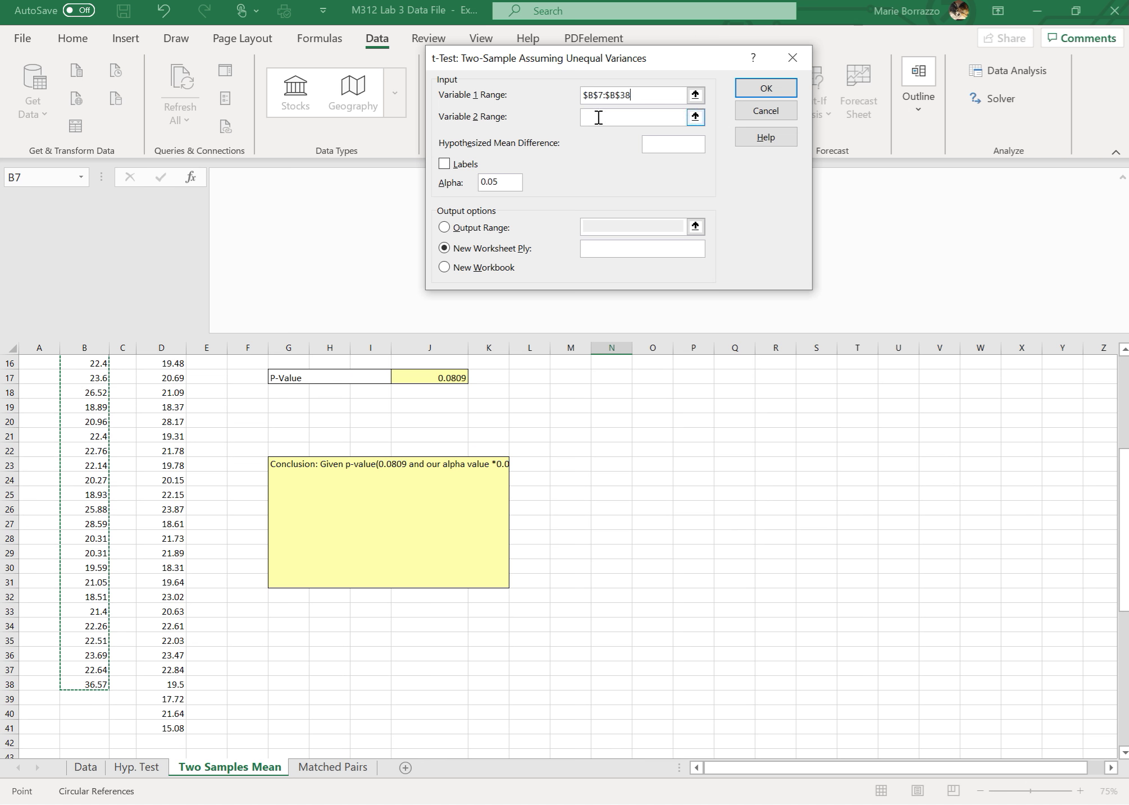
scroll(598, 117, "up", 5)
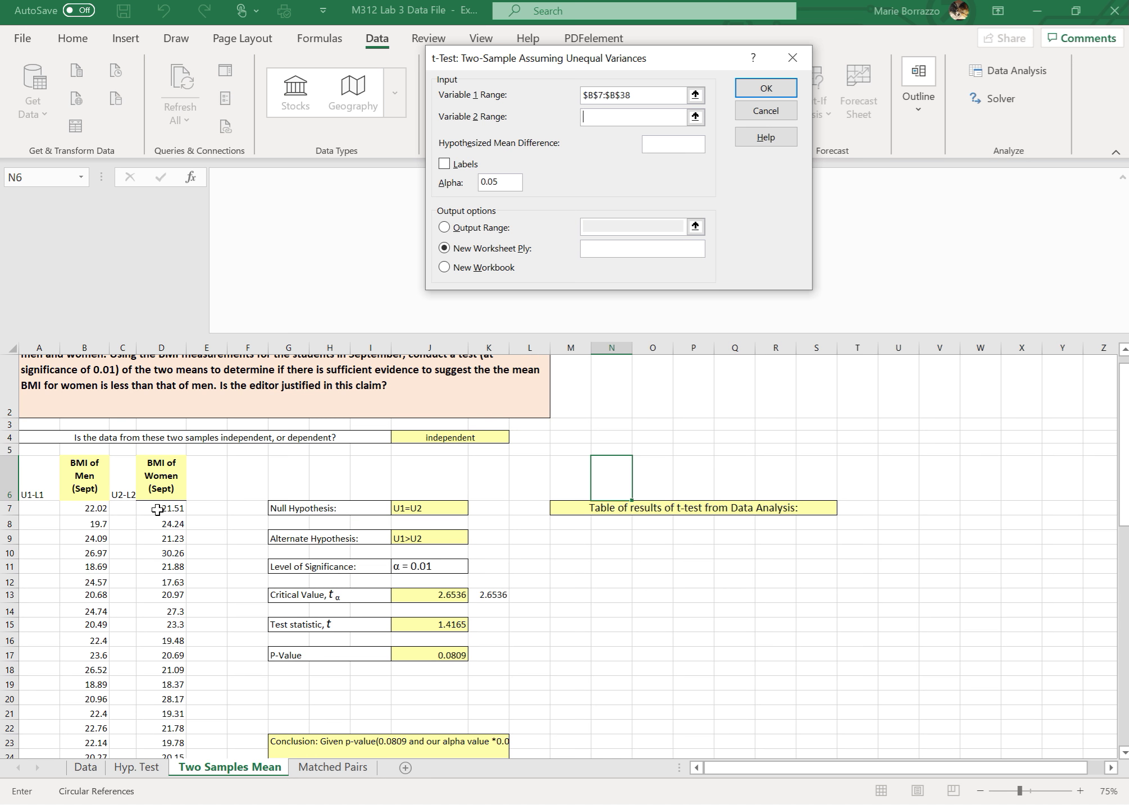
left_click_drag(158, 510, 178, 724)
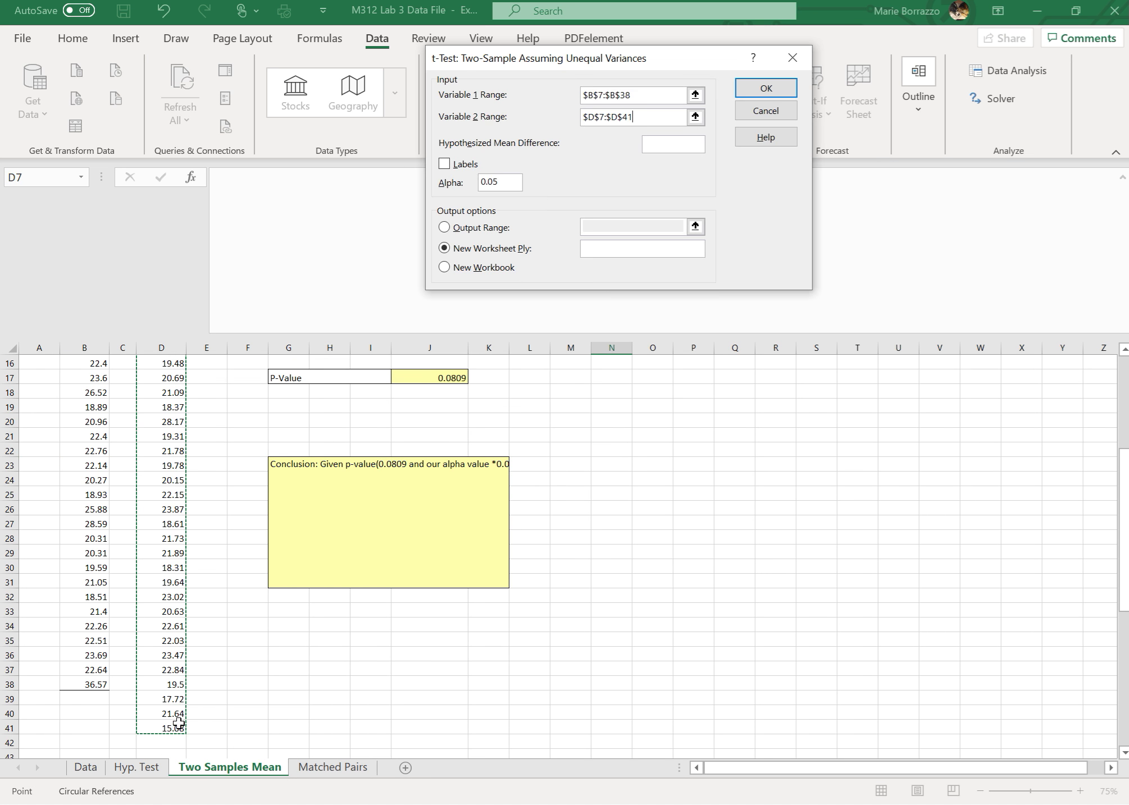
Set alpha to 0.01, direct the output to cell M8 below the results table heading, and run the t-test
left_click(509, 181)
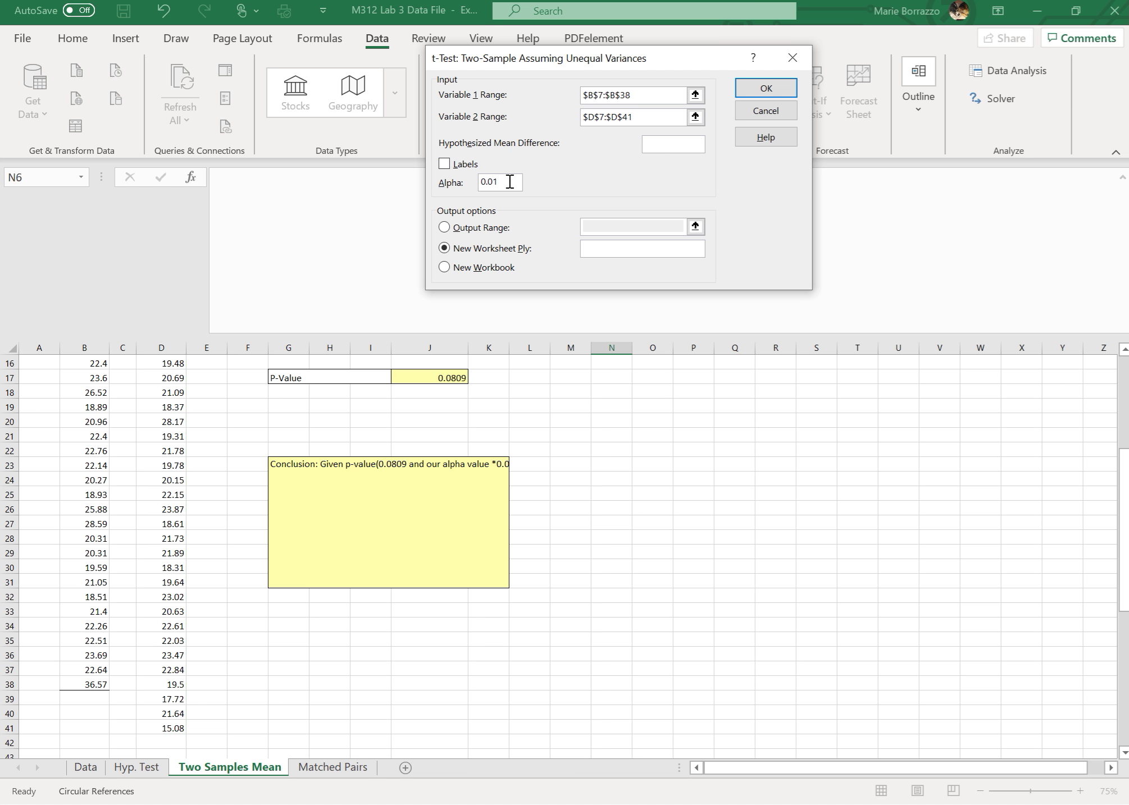
left_click(444, 227)
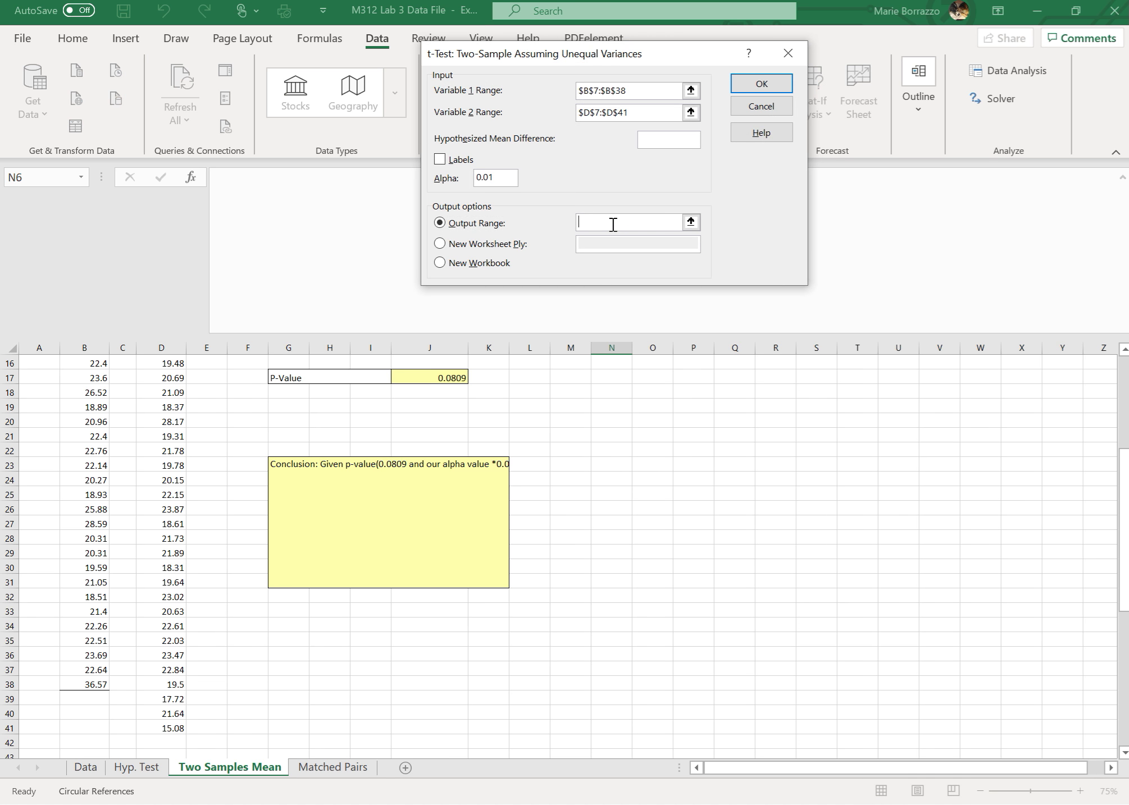
left_click(683, 390)
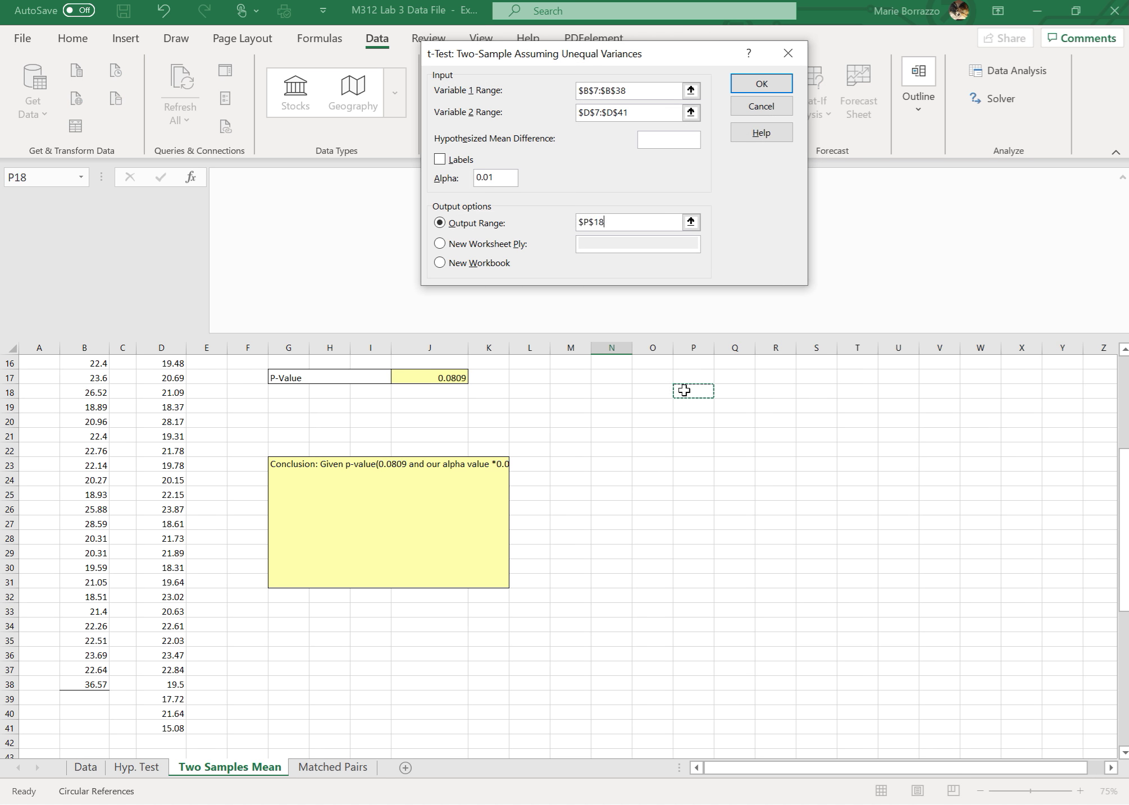
scroll(684, 390, "up", 4)
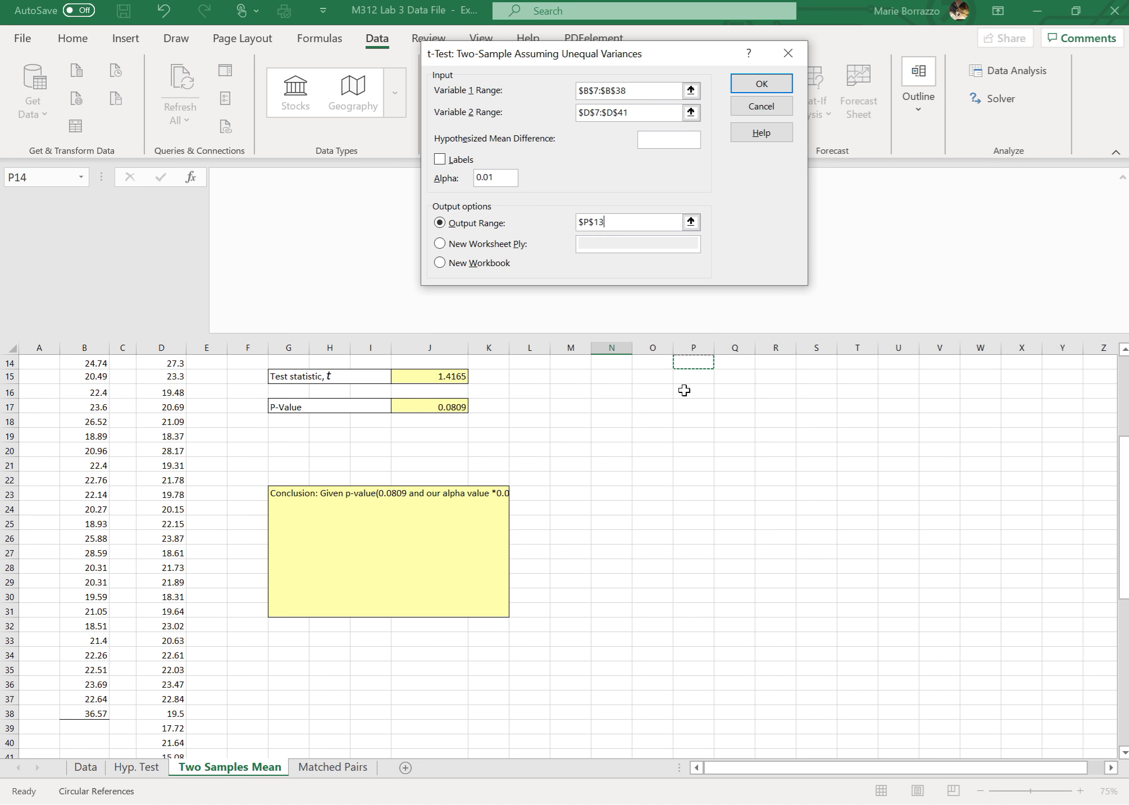
left_click(683, 390)
key("Down")
key("Down")
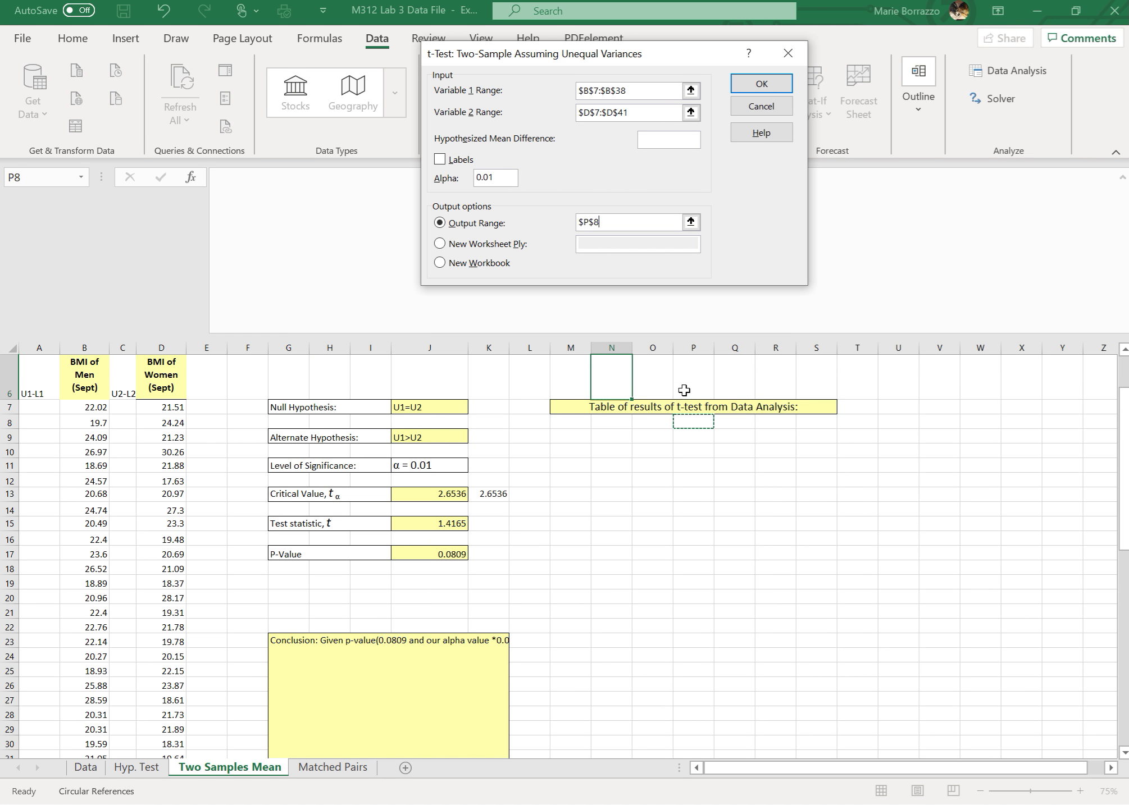
key("Left")
key("Left")
key("Left")
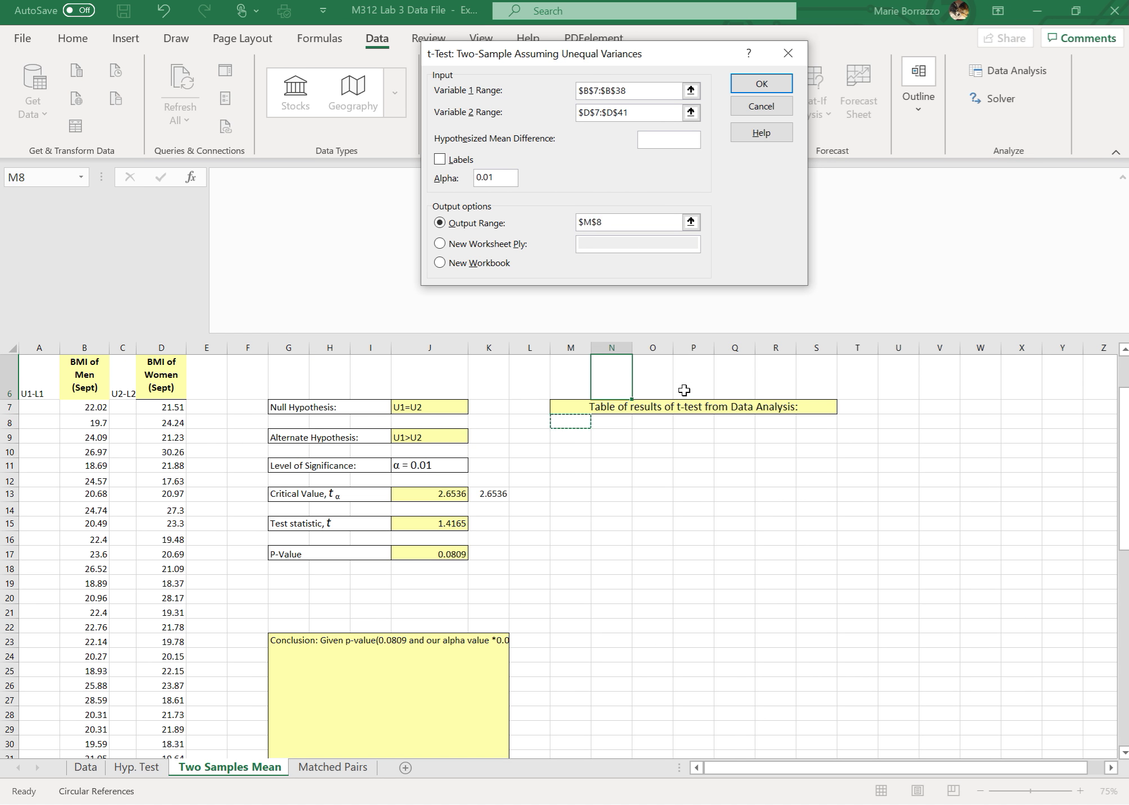
left_click(762, 79)
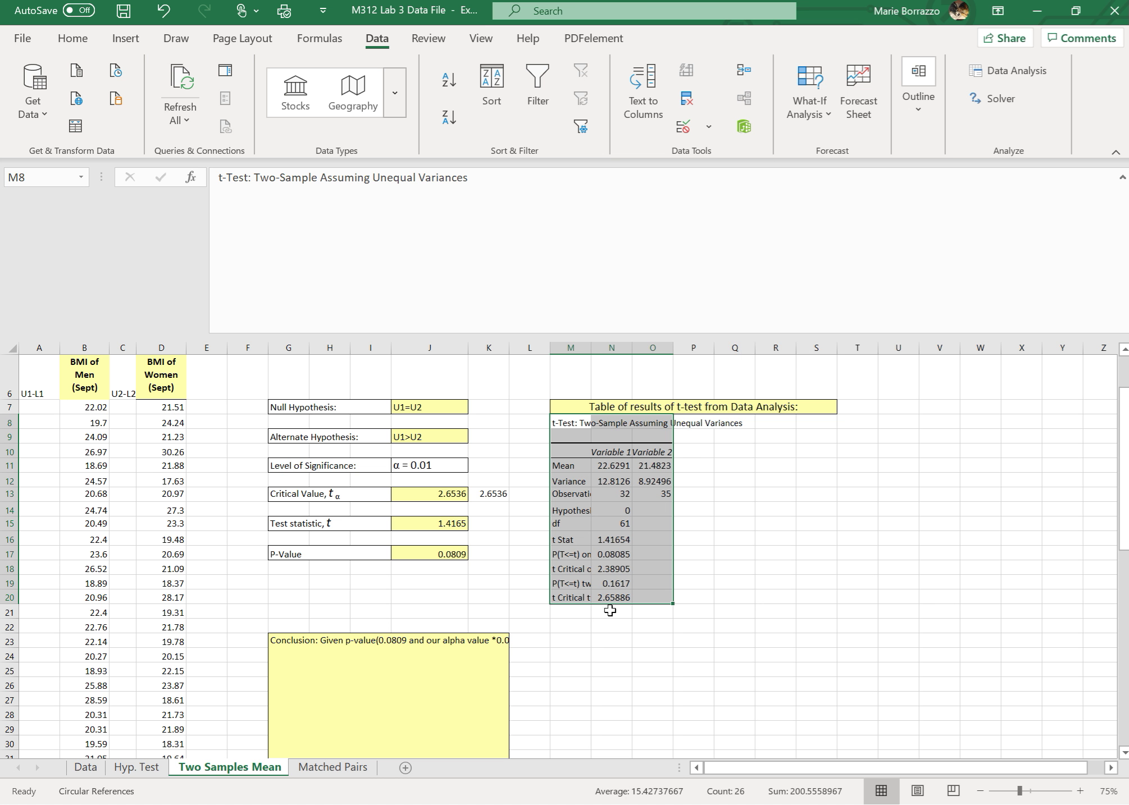
Compare the recorded critical value and test statistic with the corresponding entries in the generated t-test table
left_click(444, 497)
left_click(617, 599)
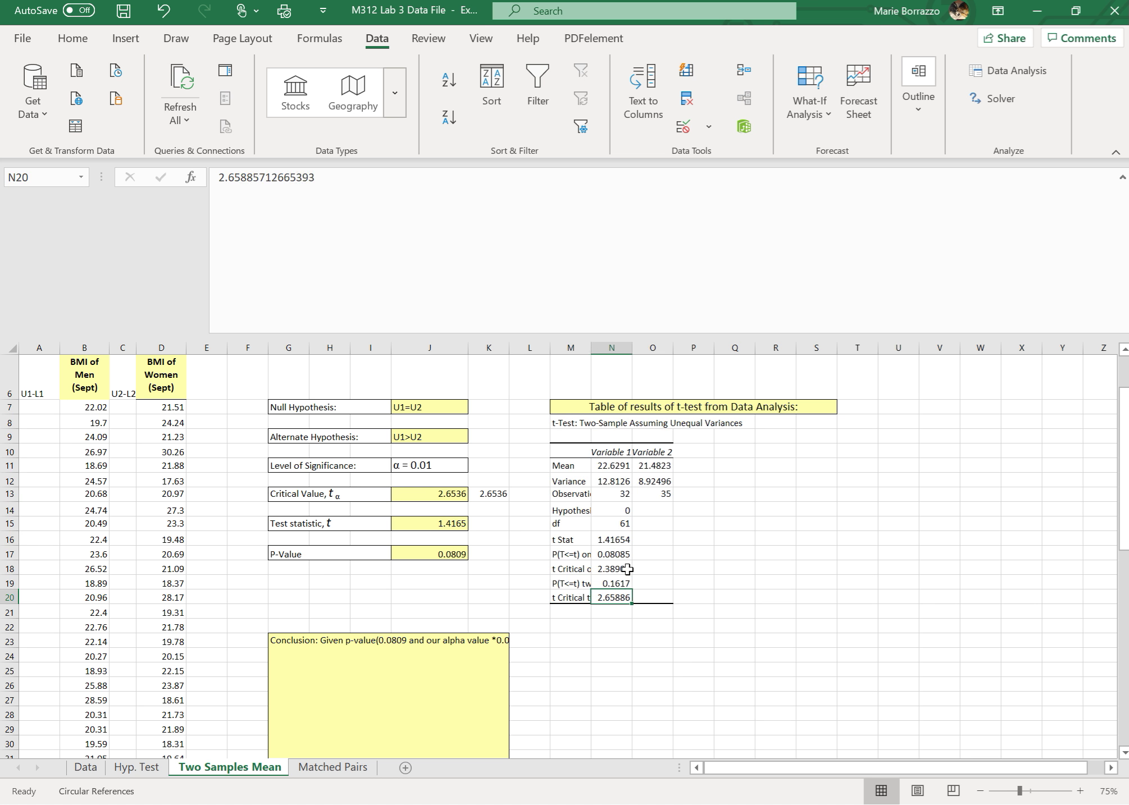
left_click(614, 539)
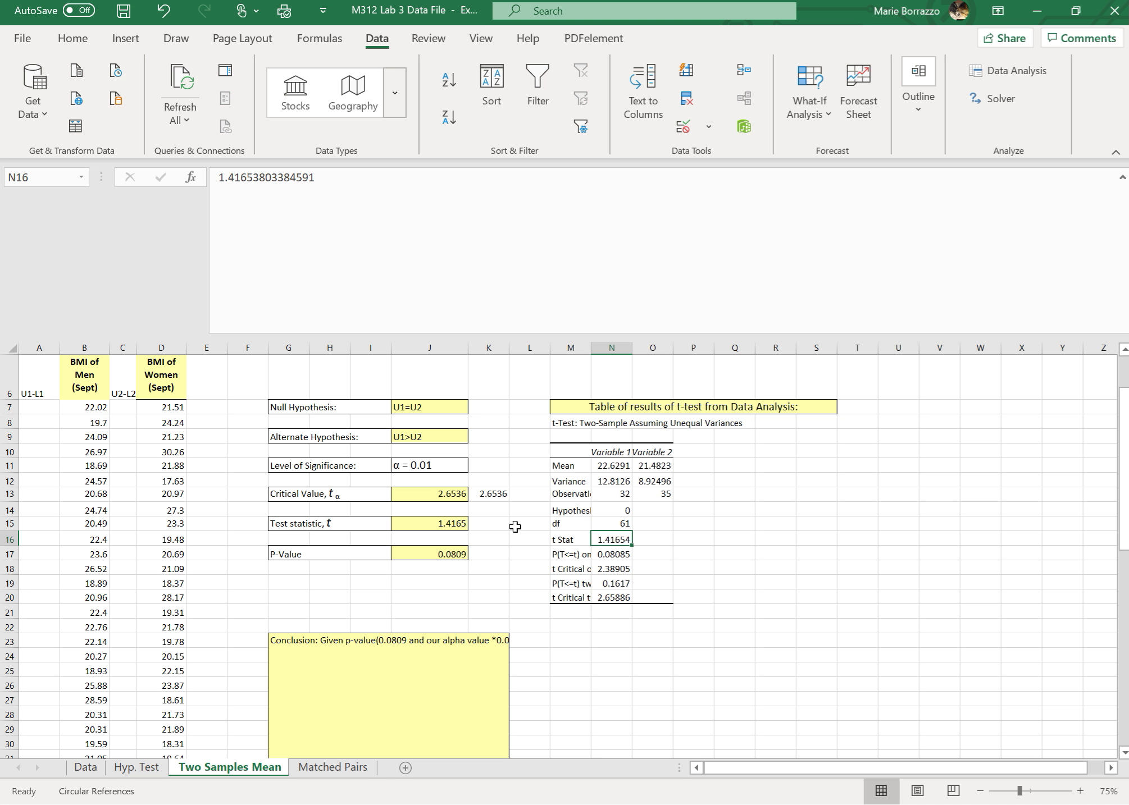
left_click(447, 523)
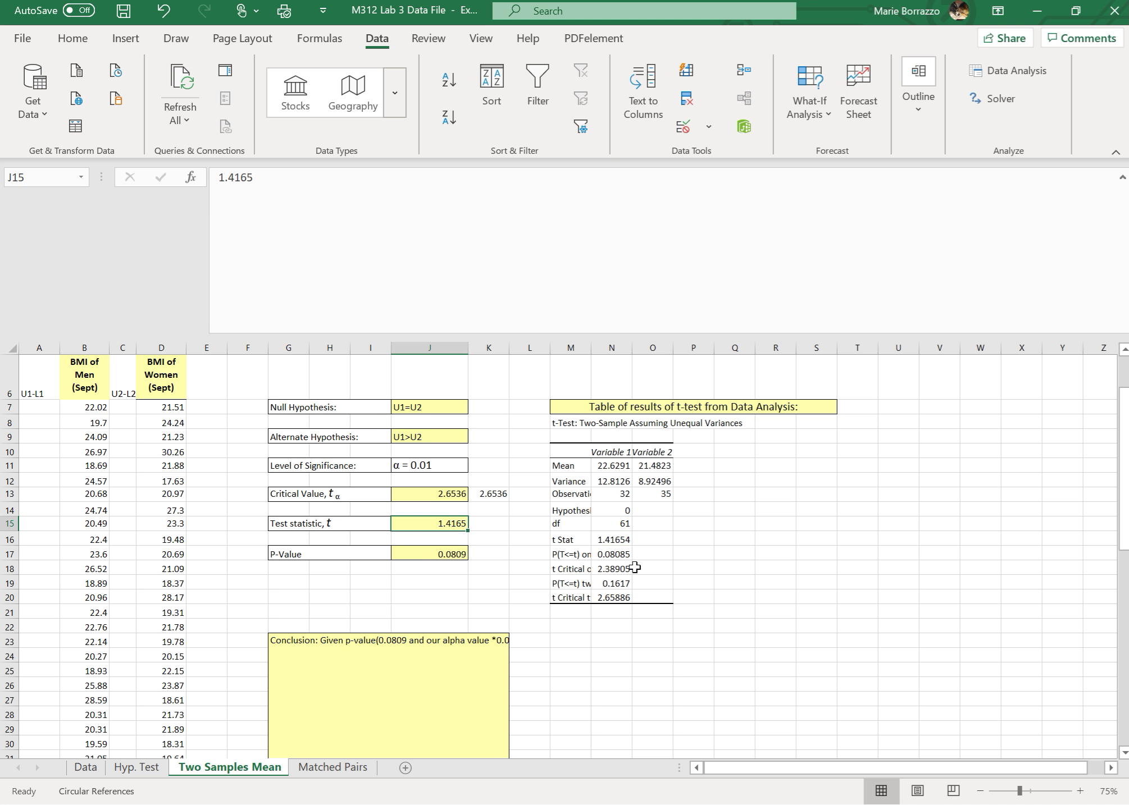
left_click(803, 683)
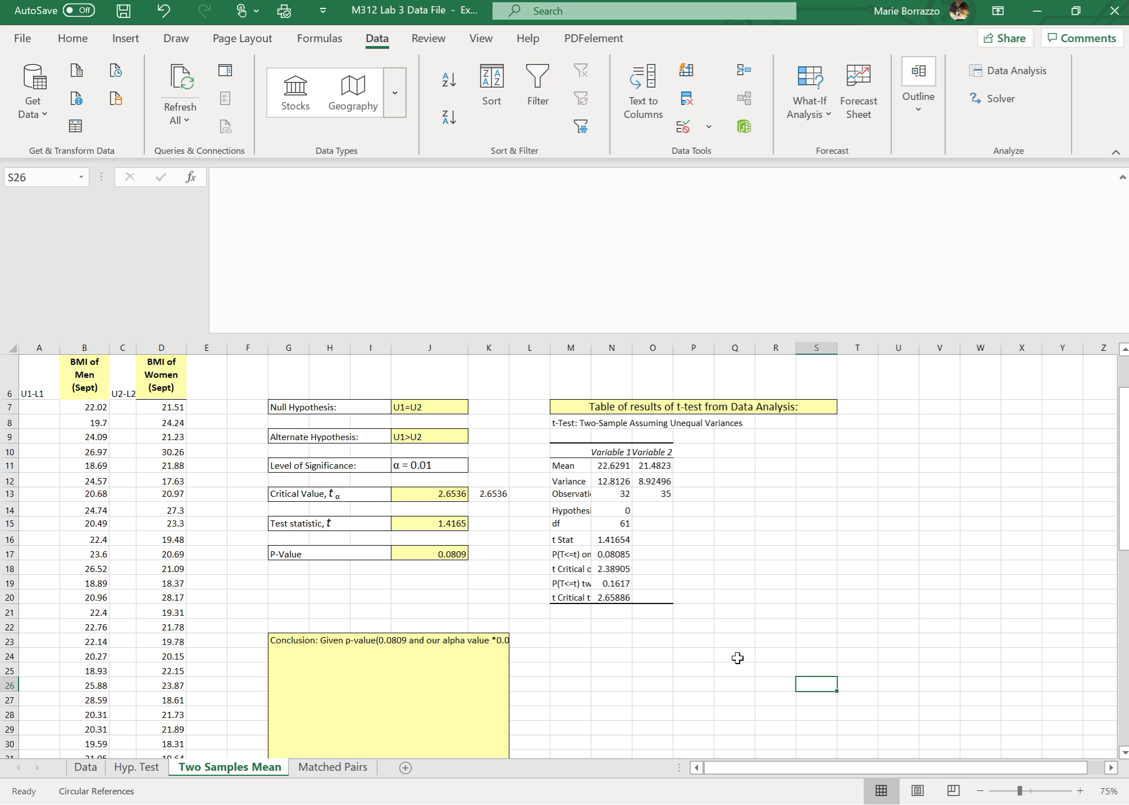
Examine the Matched Pairs question and the September weight column it requires from the Data sheet
left_click(334, 774)
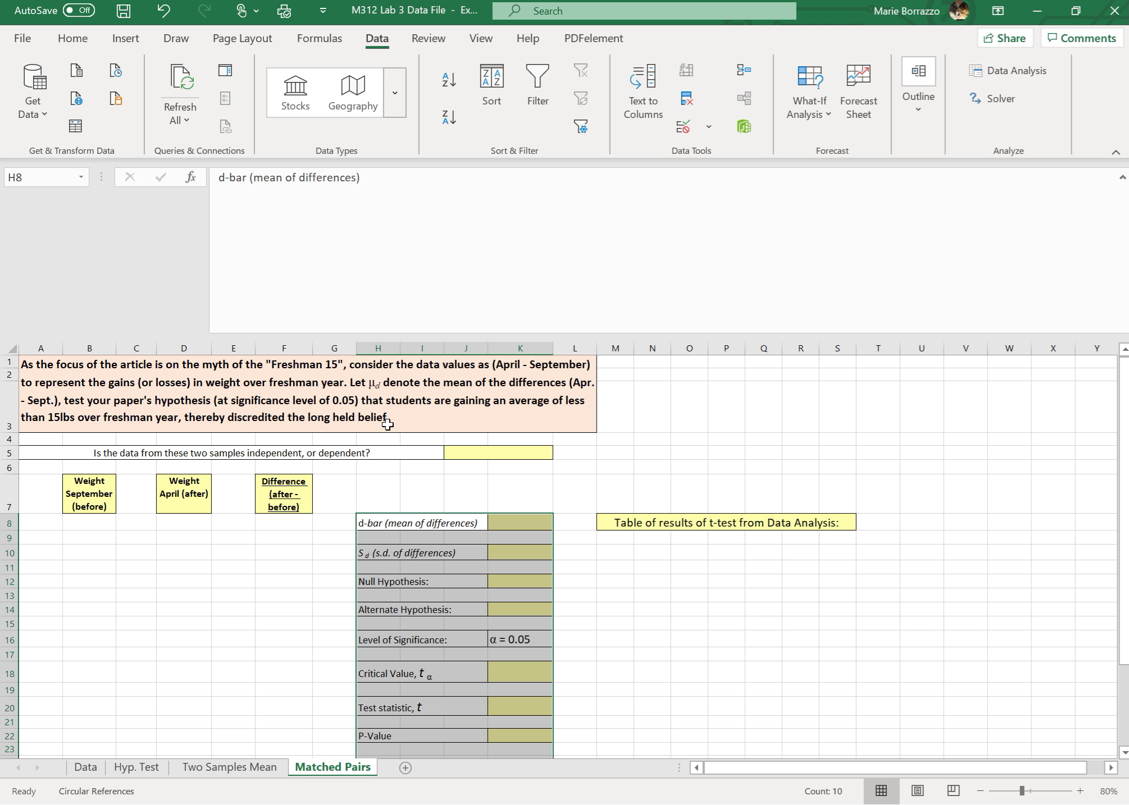
left_click(86, 768)
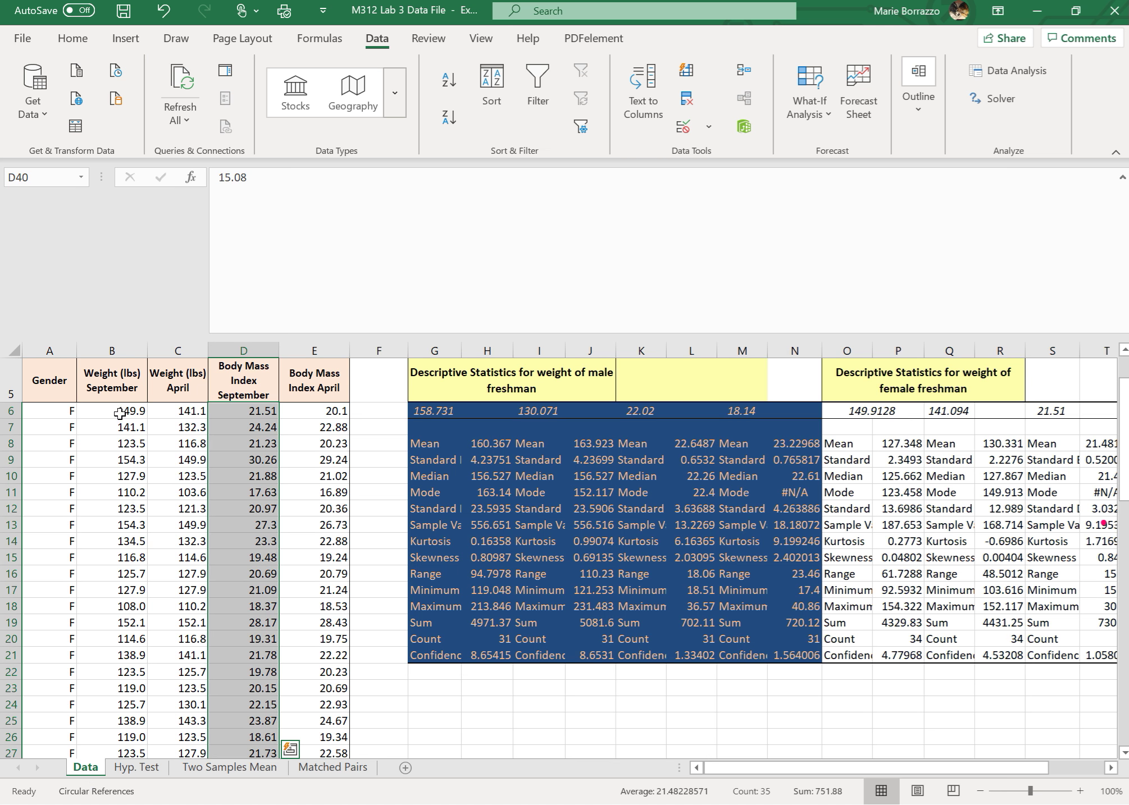
left_click_drag(119, 414, 119, 502)
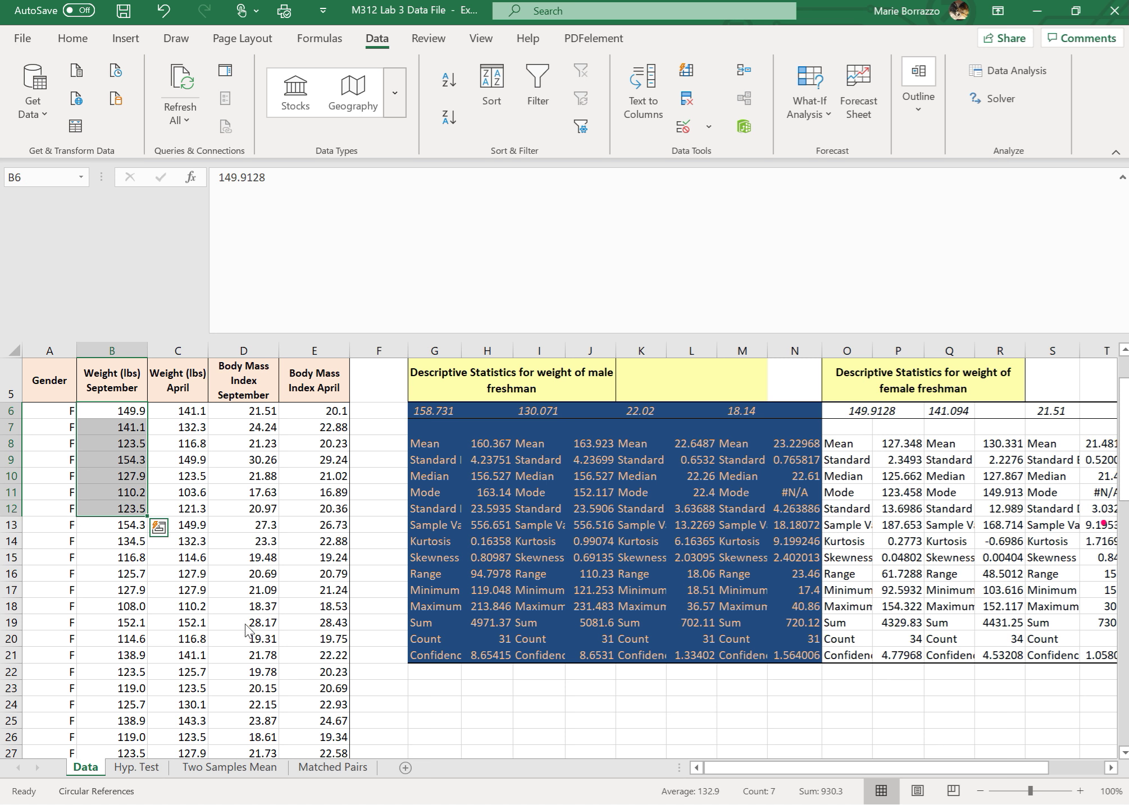
left_click(333, 767)
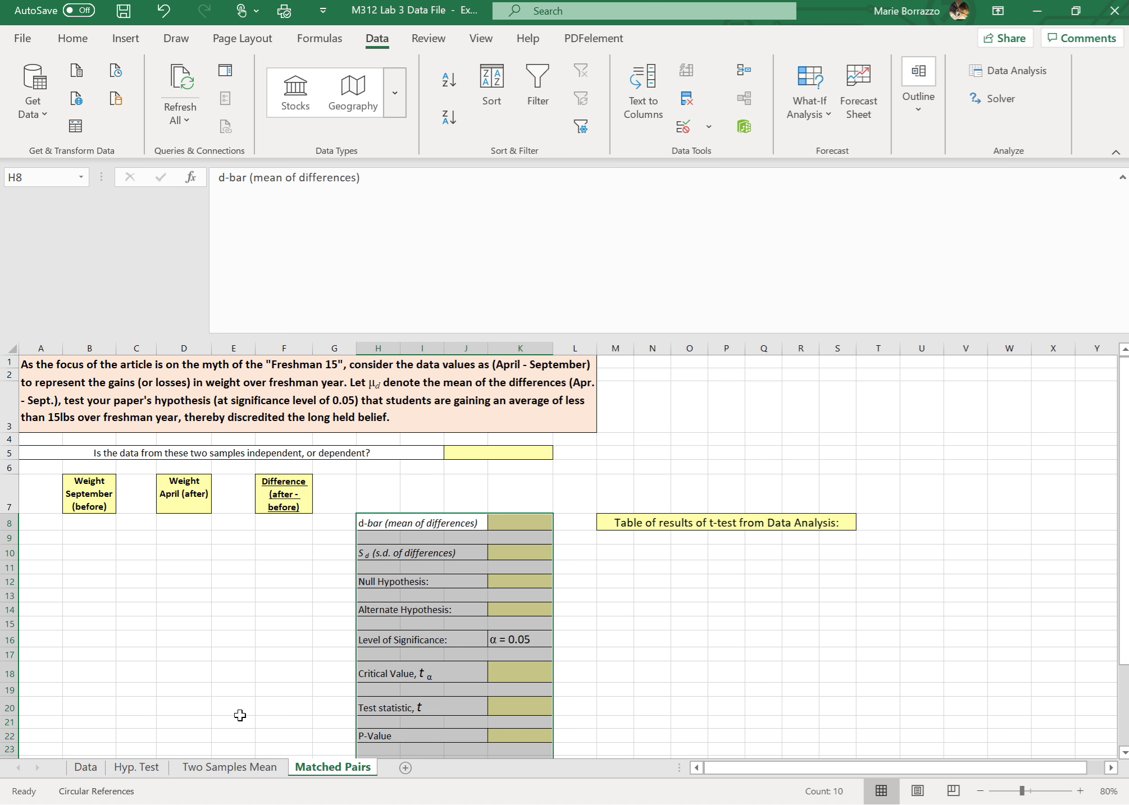
Try to copy the entire September weight column from the Data sheet into cell B8 of the Matched Pairs sheet
left_click(86, 767)
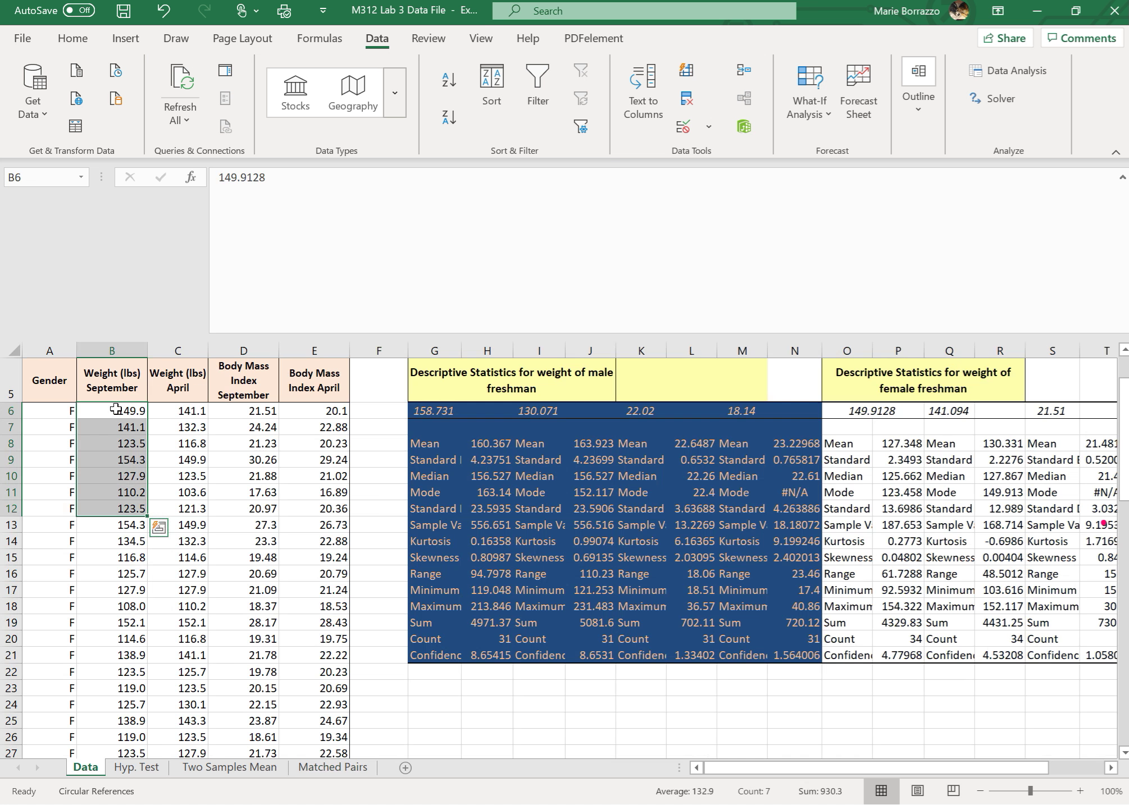
left_click(124, 350)
key("ctrl+c")
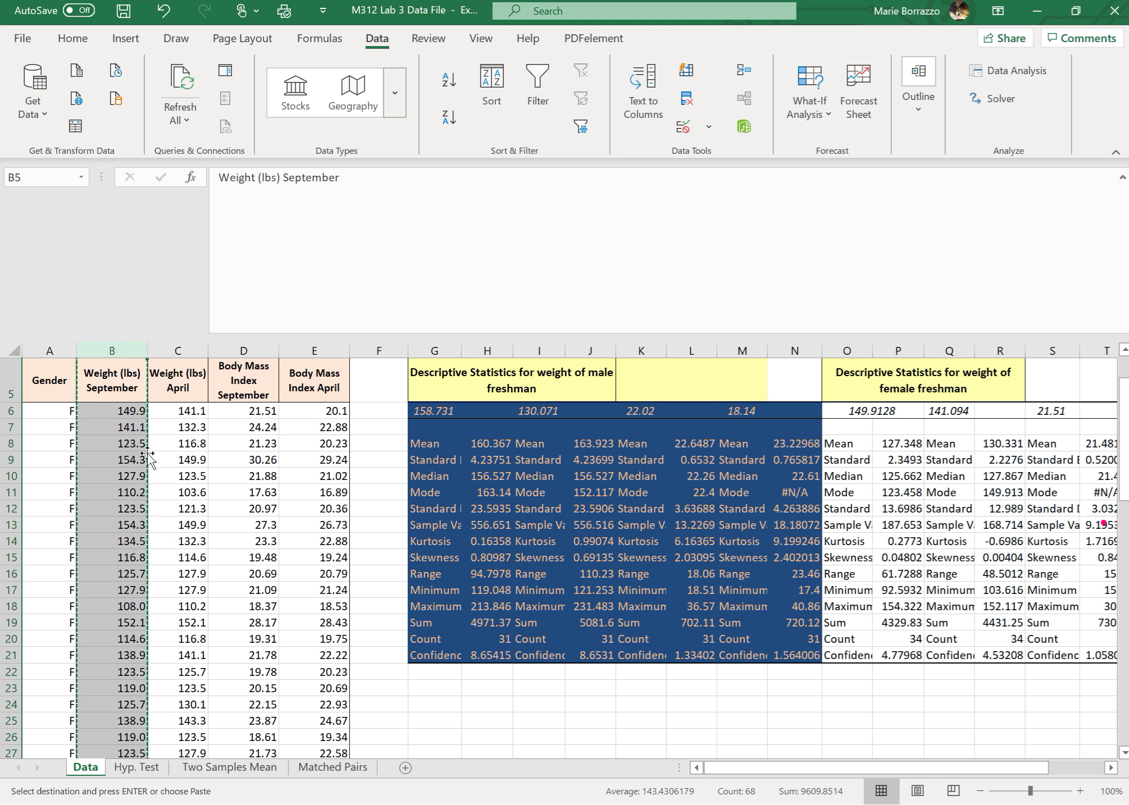
left_click(320, 774)
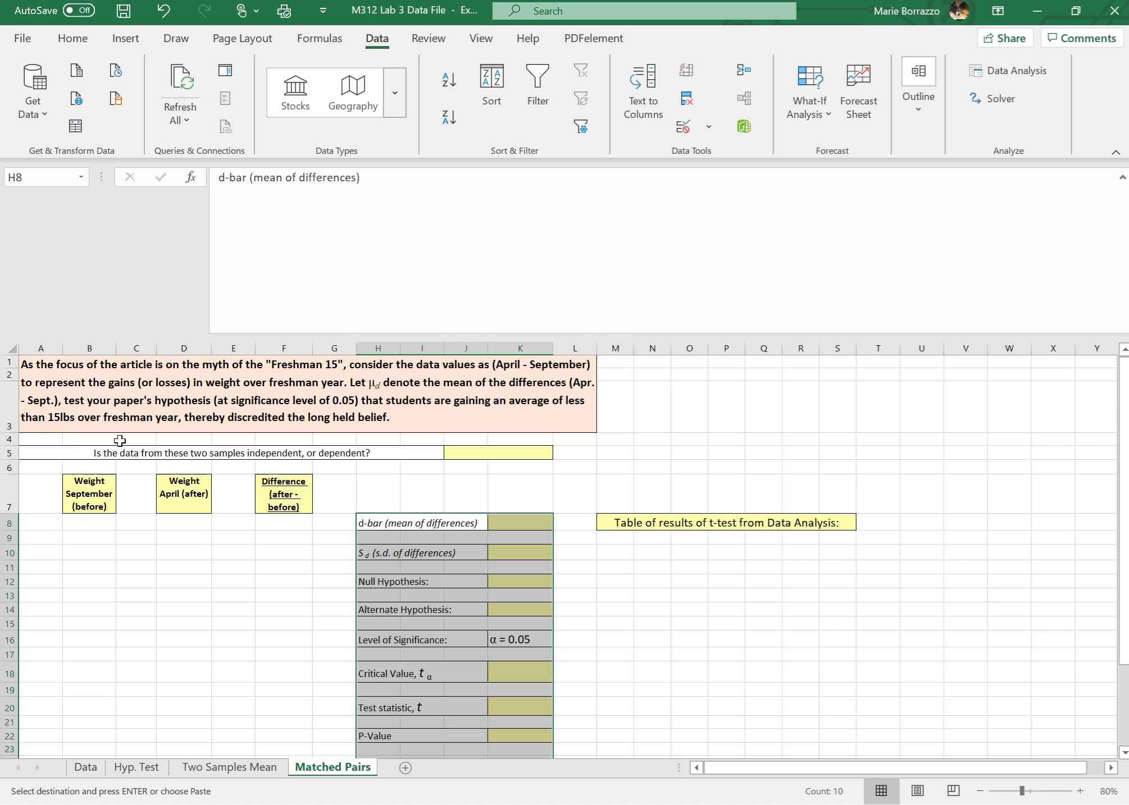
left_click(87, 525)
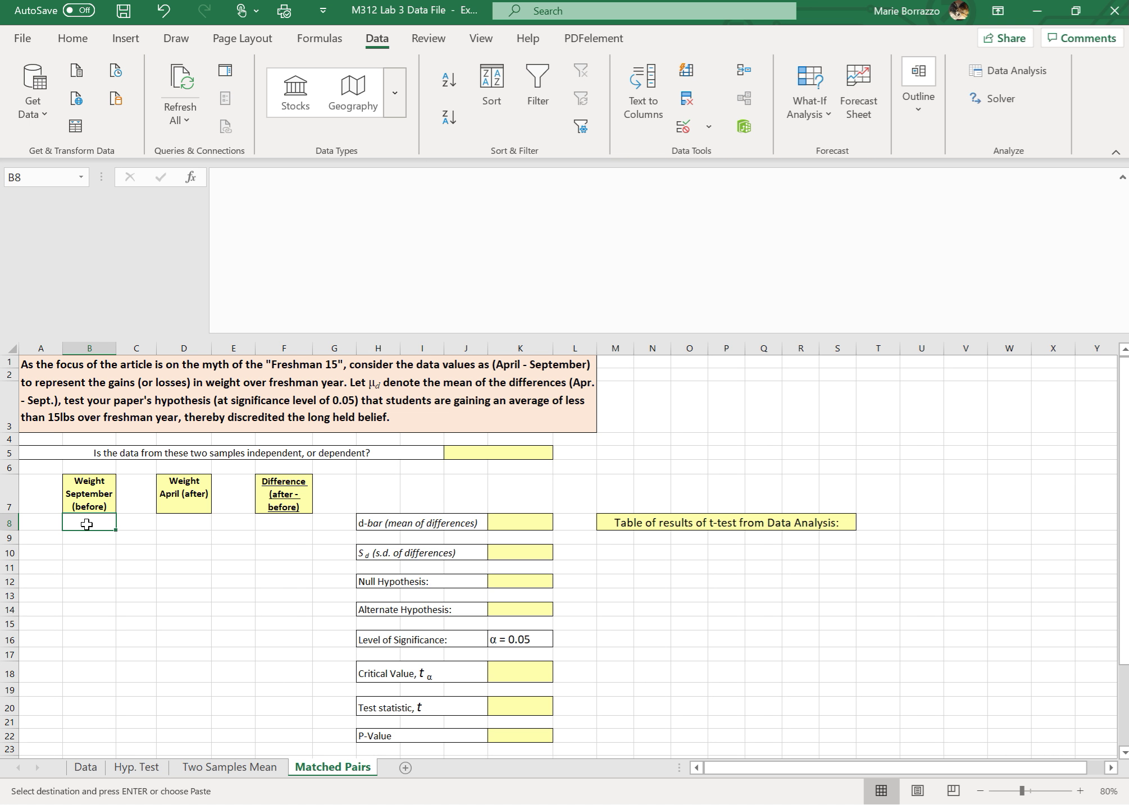
key("ctrl+v")
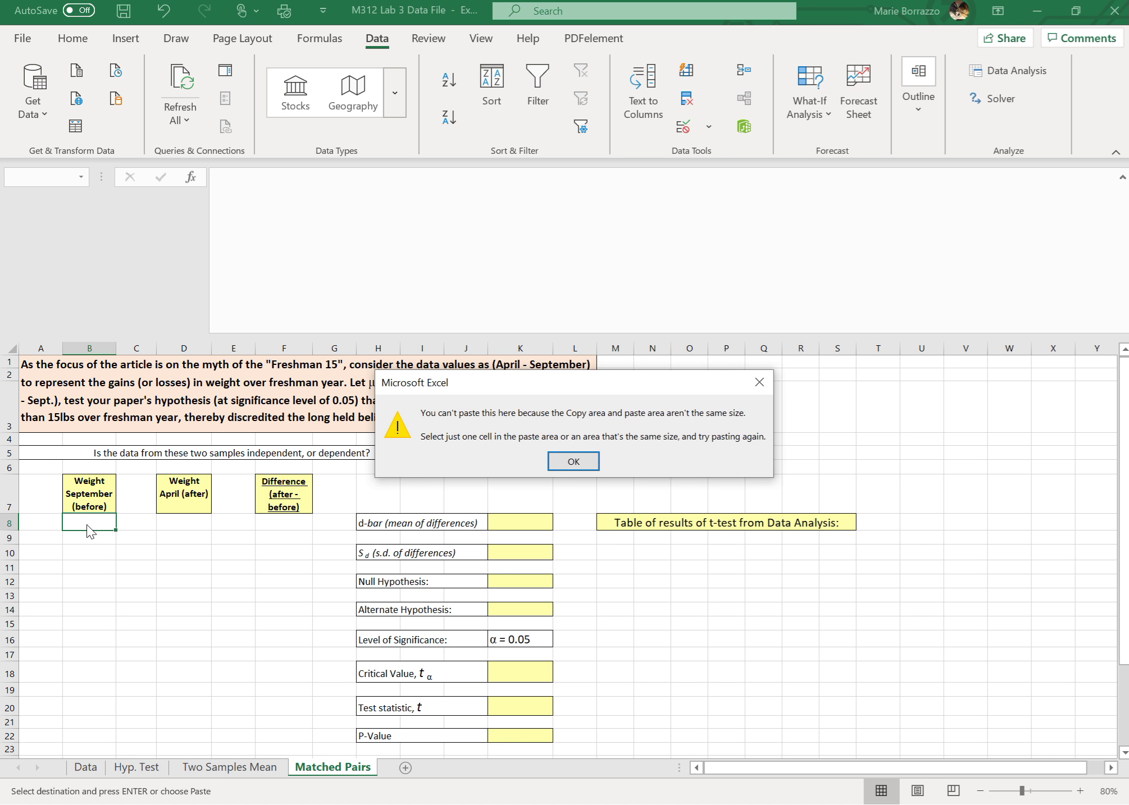
key("Return")
key("ctrl+v")
key("Return")
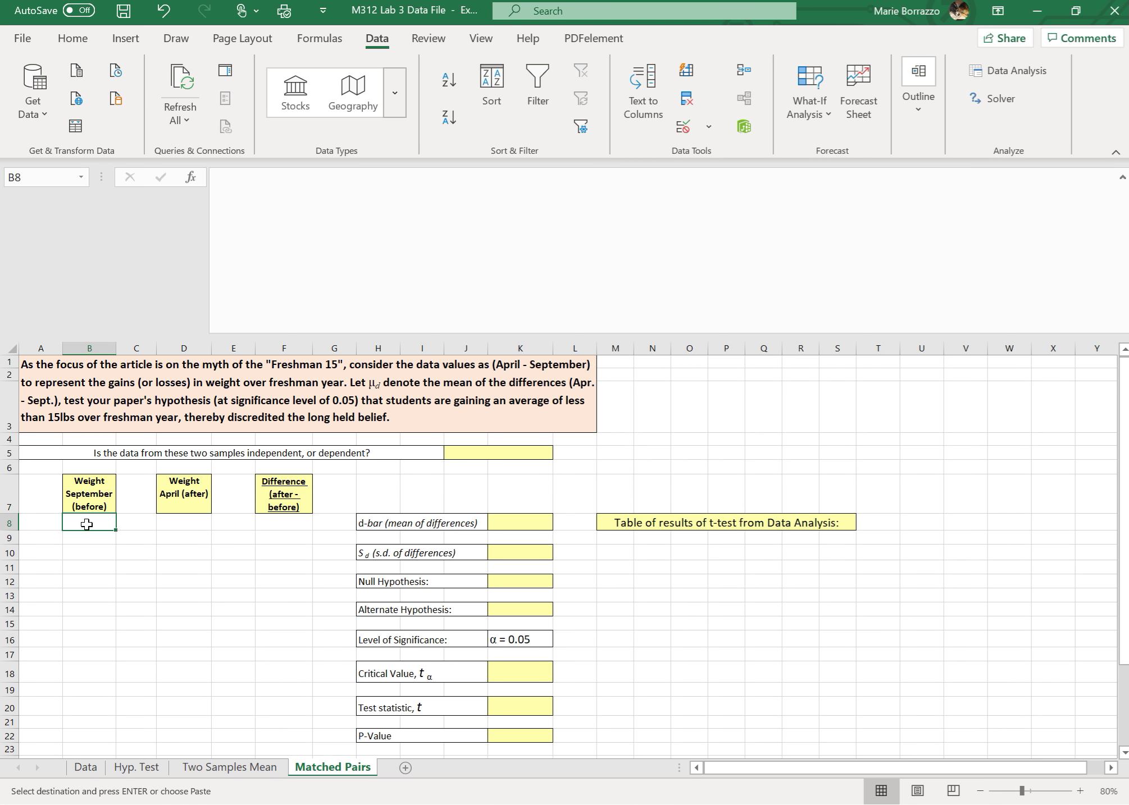
Try to select the September weights from B6 downward on the Data sheet, and cancel the pending column copy
left_click(85, 770)
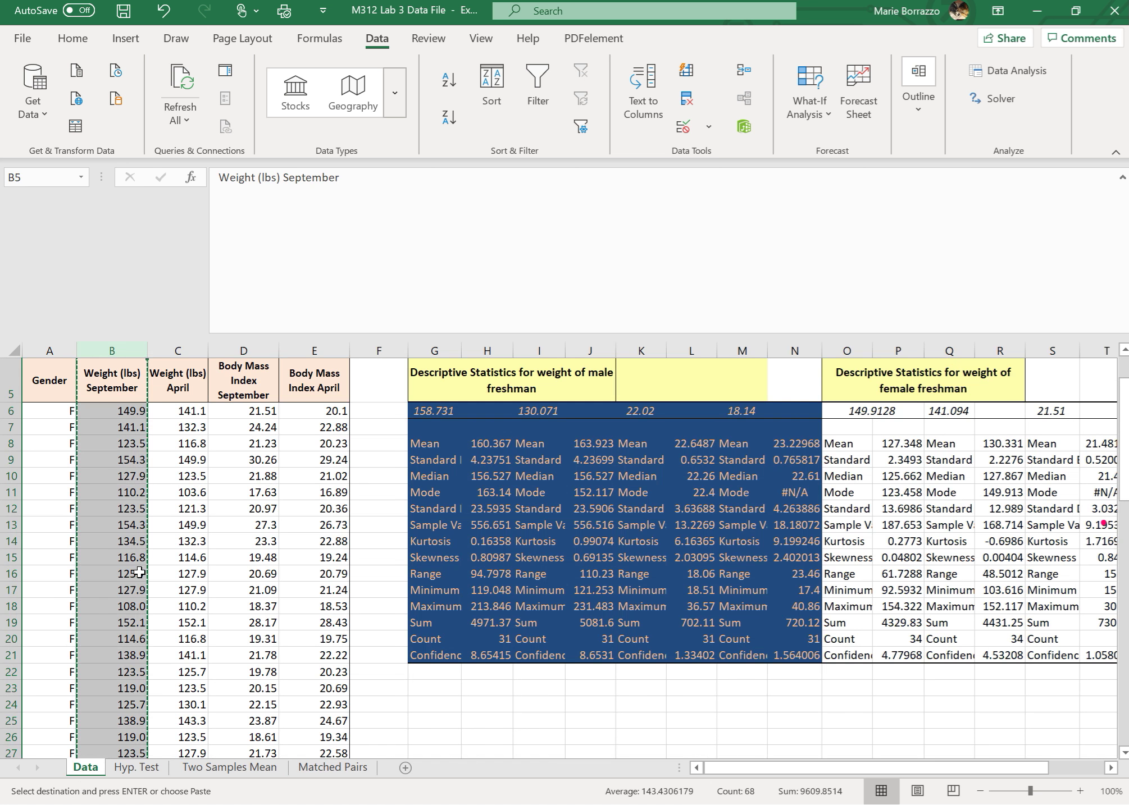
left_click(118, 412)
left_click_drag(118, 412, 122, 749)
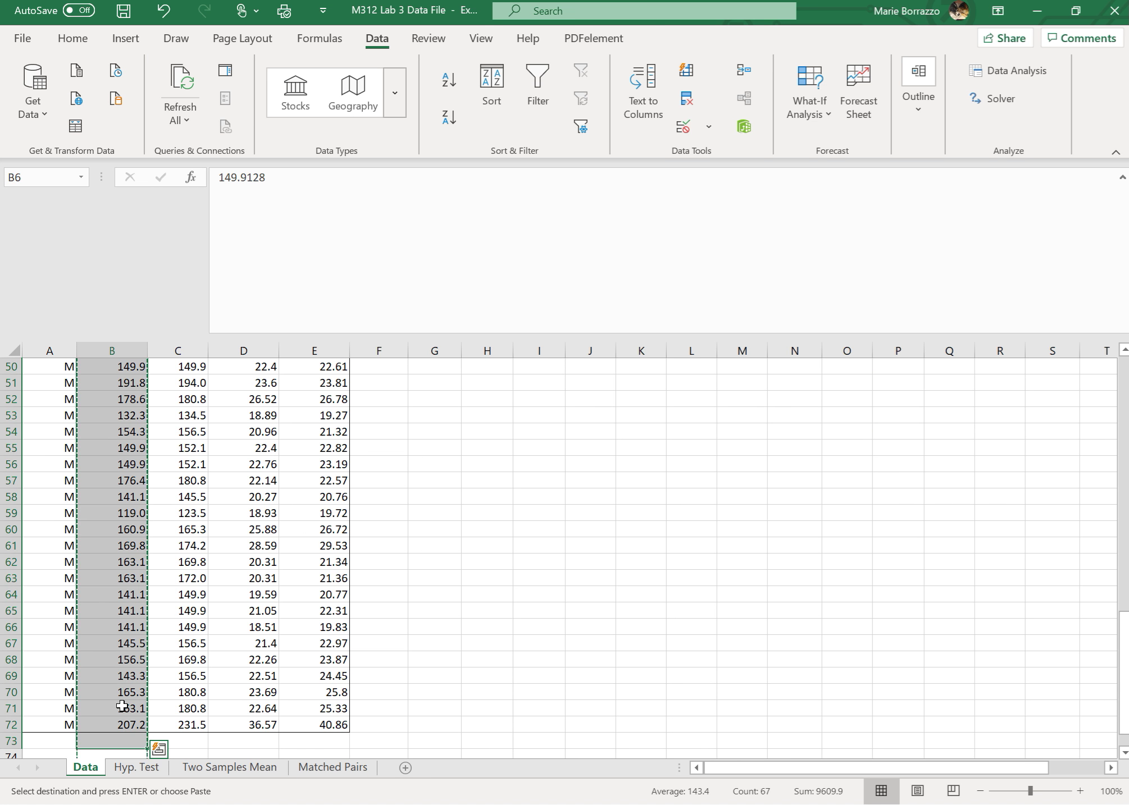
scroll(122, 706, "up", 17)
key("Escape")
left_click(125, 709)
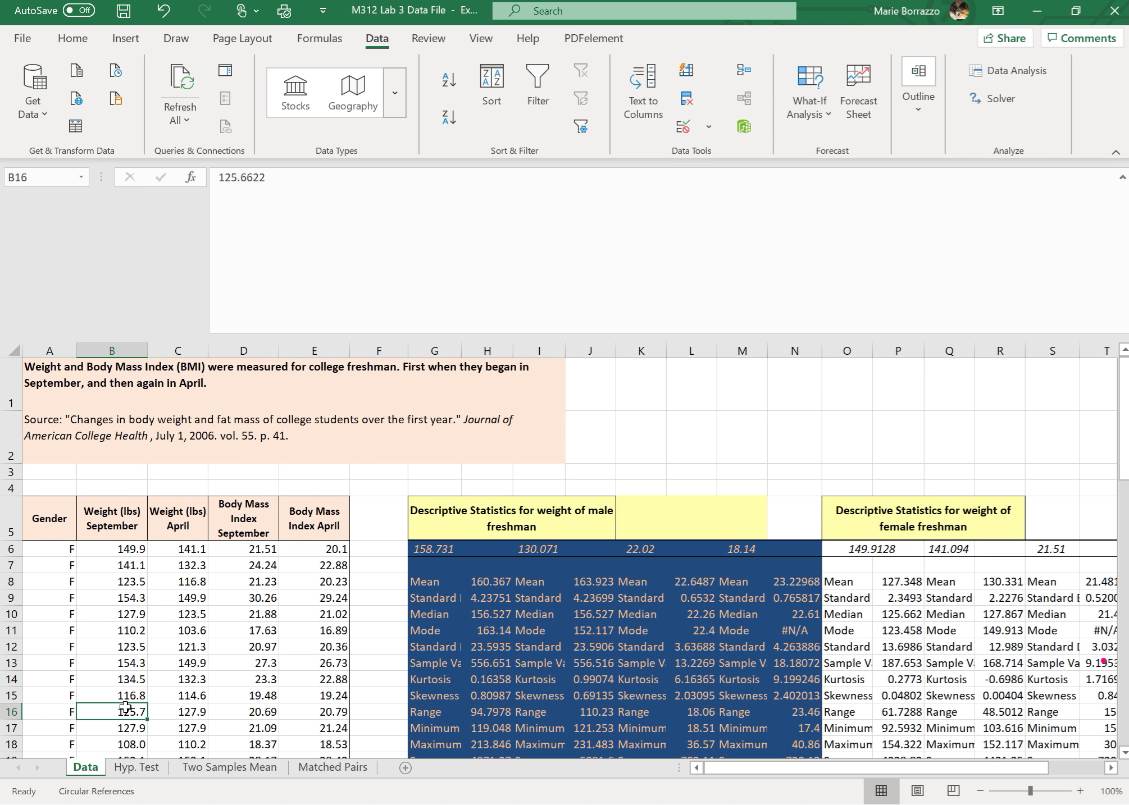
Try to select the September weights upward from the last value in B72, and return to the Matched Pairs sheet
key("Down")
key("Down")
key("Down")
key("Down")
key("Down")
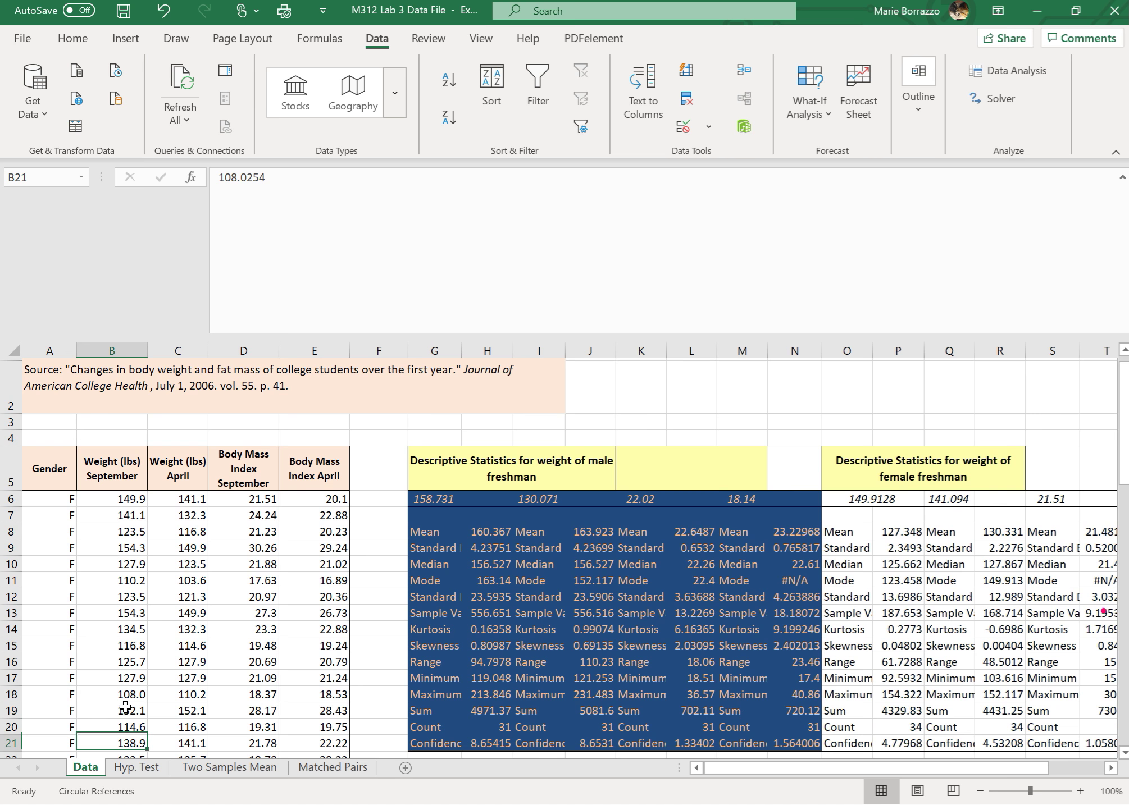
key("Down")
key("Down")
key("Down")
key("Down")
key("Down")
key("Down")
key("Down")
key("Down")
key("Down")
key("Down")
key("Down")
key("Down")
key("Down")
key("Down")
key("Down")
key("Down")
key("Down")
key("Down")
key("Down")
key("Down")
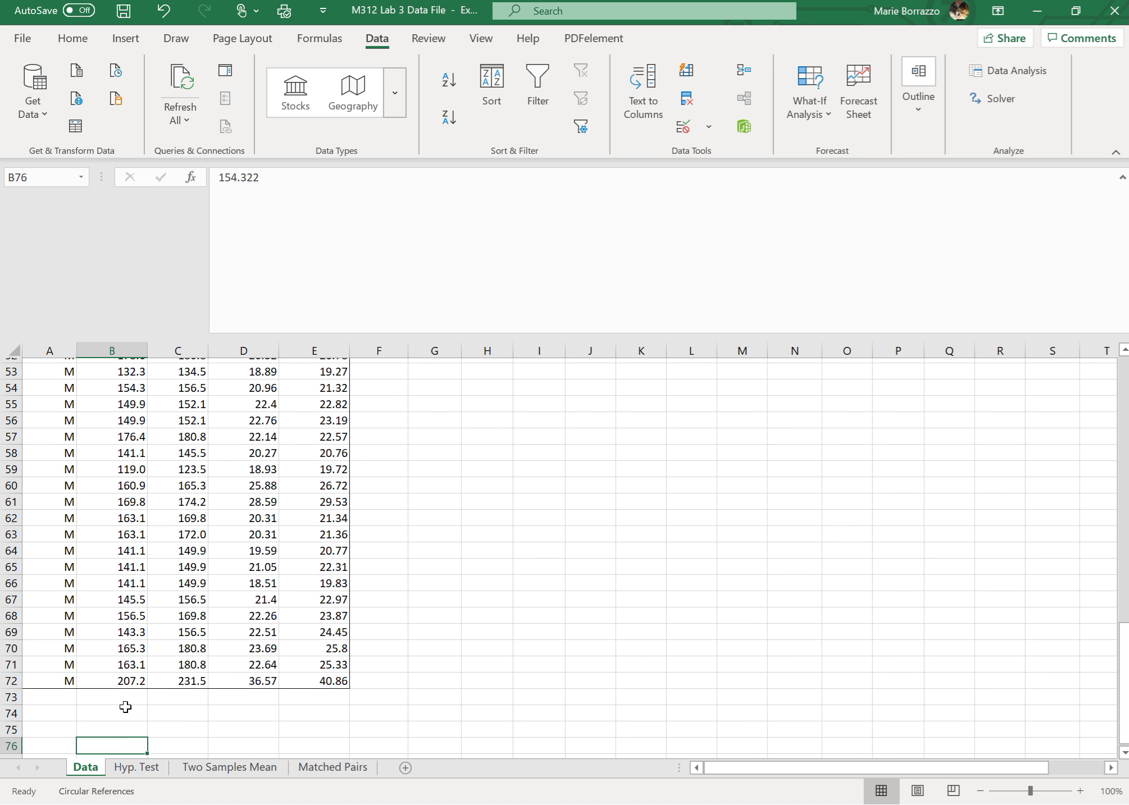
key("Down")
key("Down")
left_click_drag(133, 644, 122, 400)
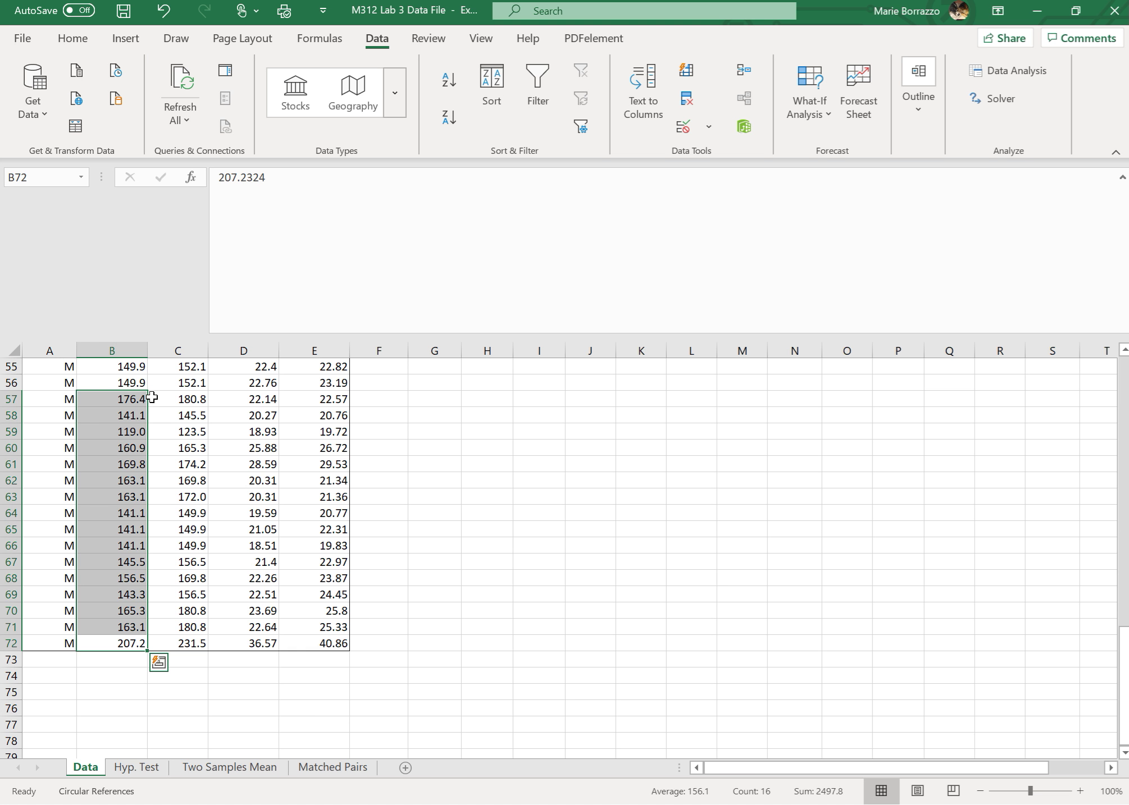
scroll(151, 397, "up", 7)
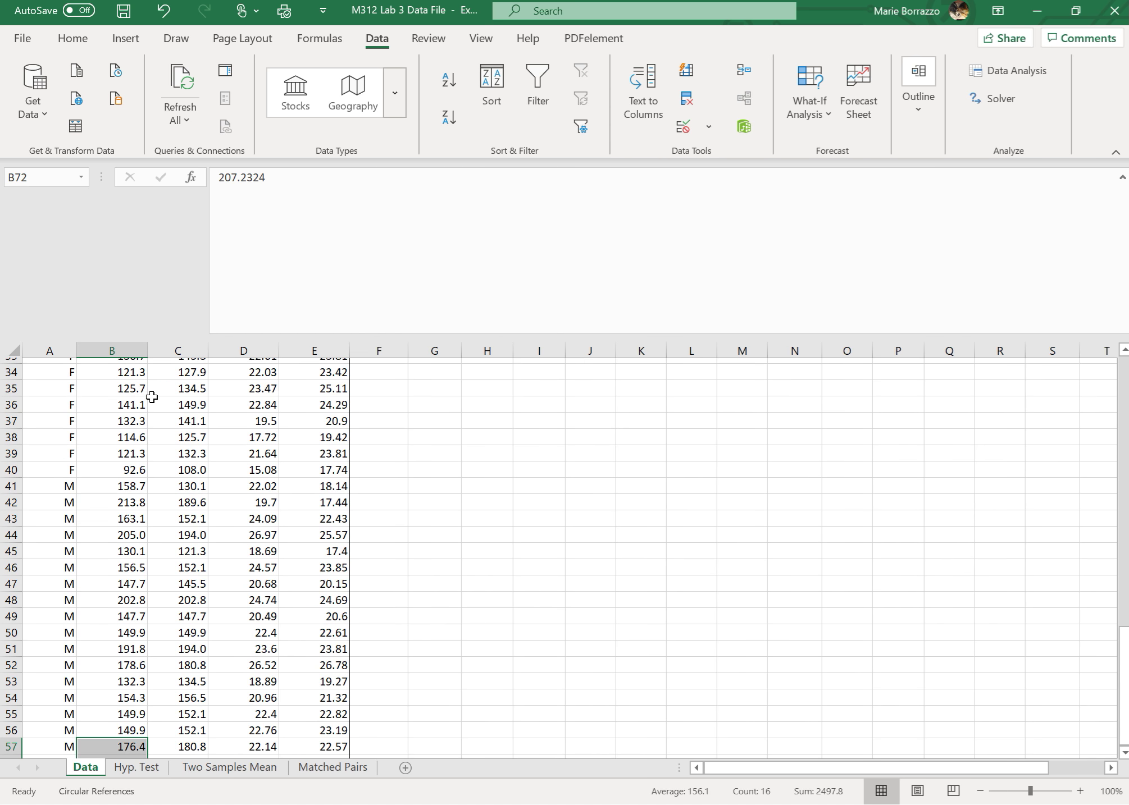
scroll(151, 397, "up", 11)
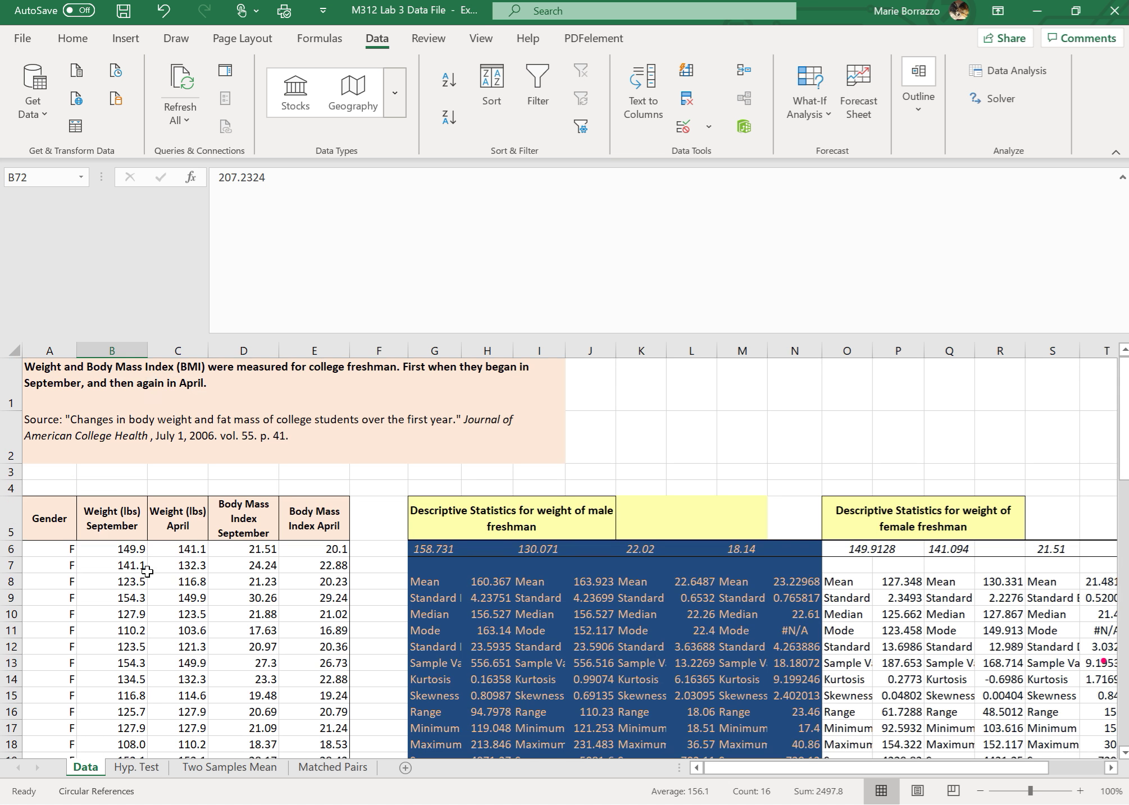
left_click(337, 767)
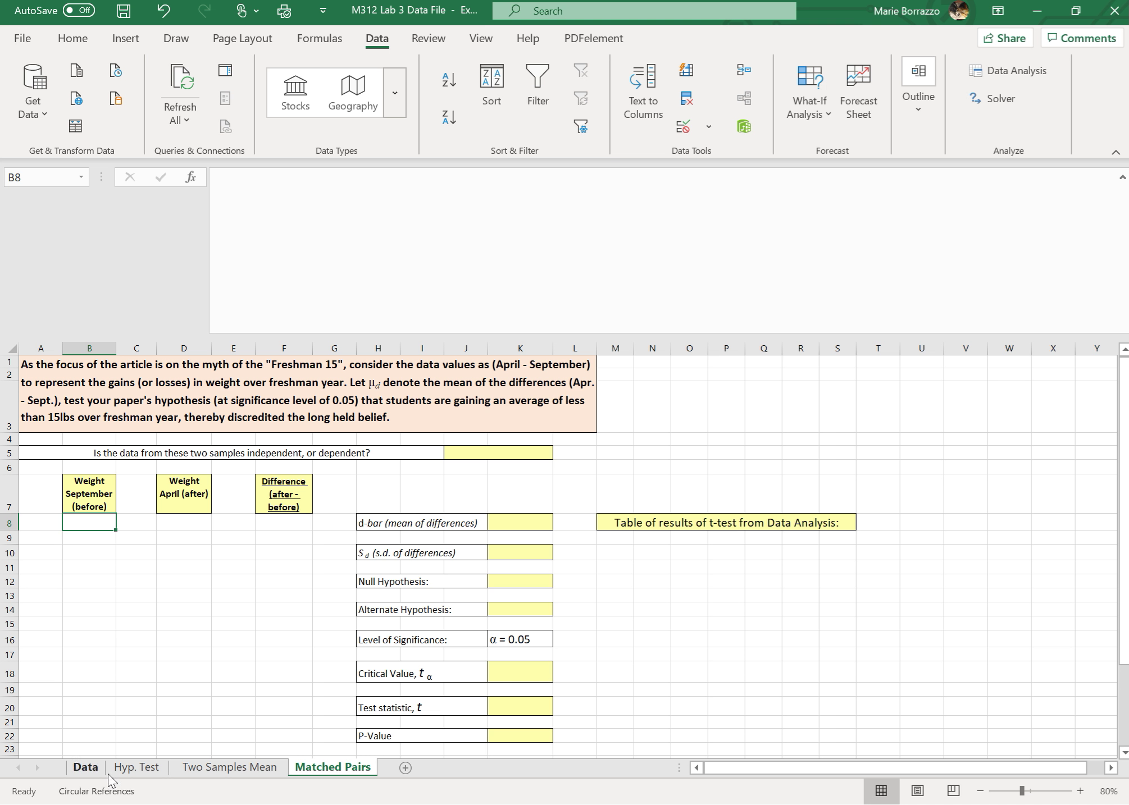
Copy the September weights B6:B72 from the Data sheet into cell B8 of the Matched Pairs sheet
left_click(90, 770)
left_click_drag(118, 549, 120, 692)
key("ctrl+c")
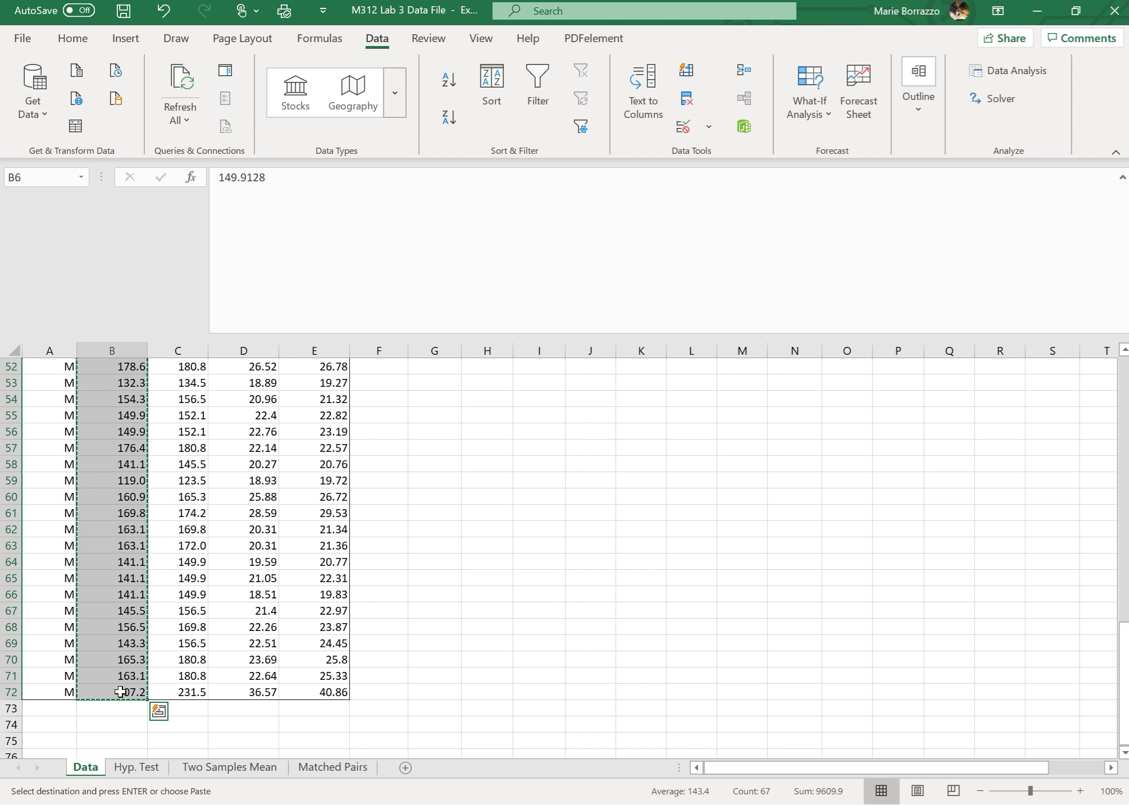
left_click(323, 769)
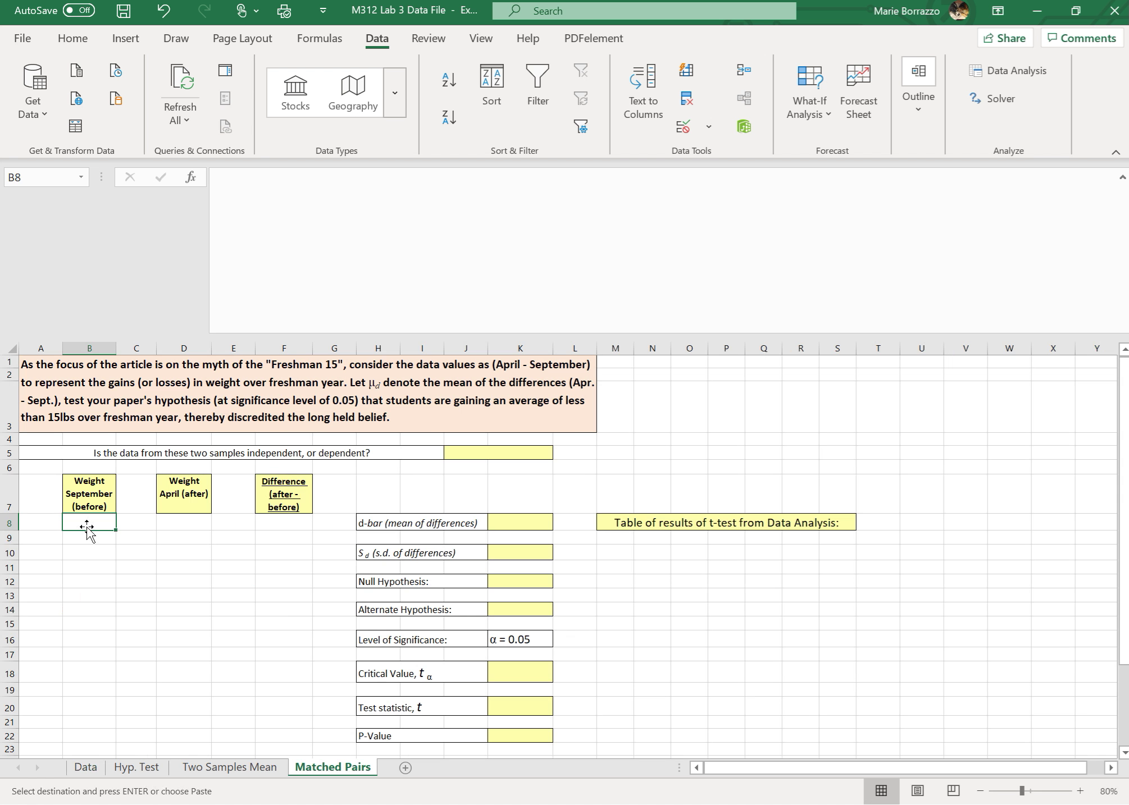
key("ctrl+v")
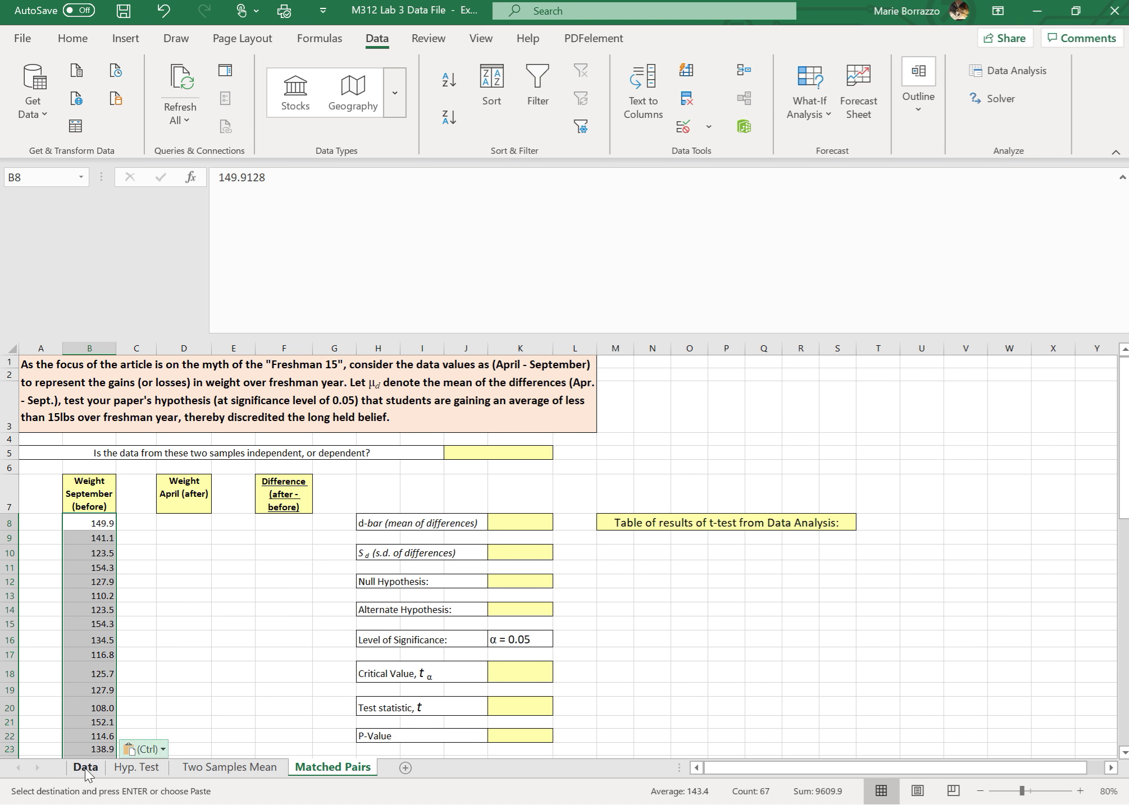
left_click(144, 750)
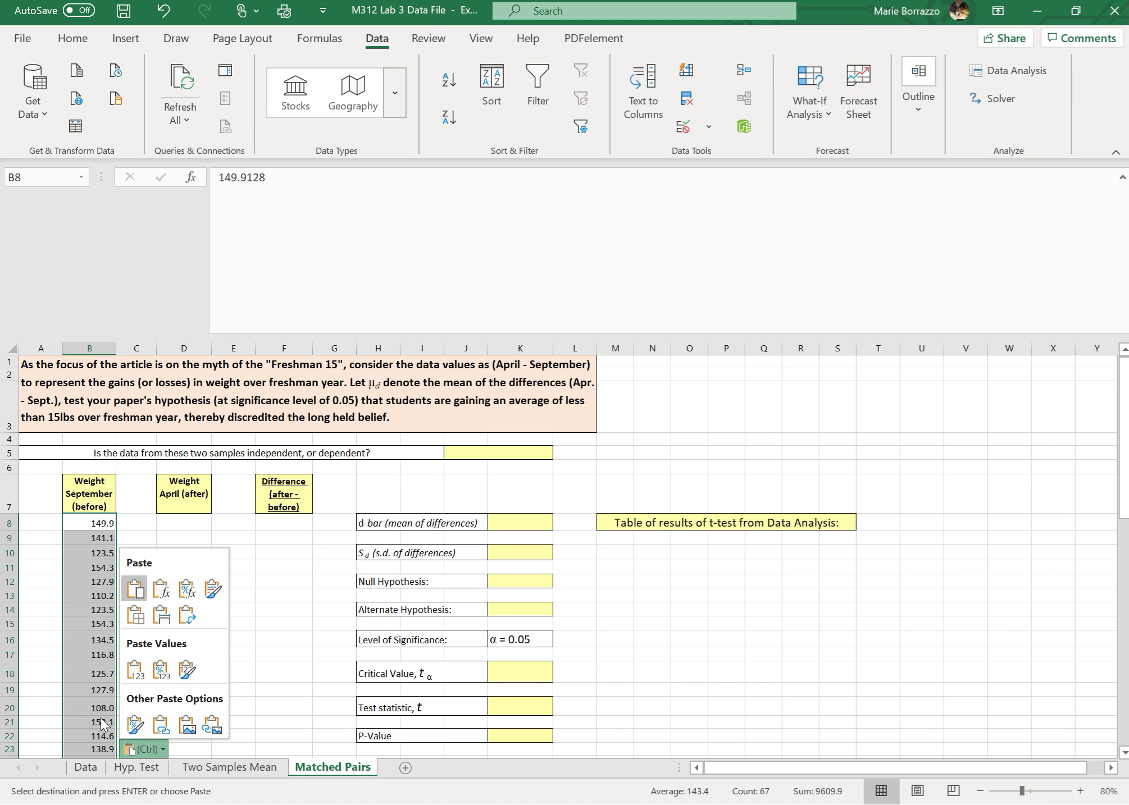
Try to select the April weights from C6 downward on the Data sheet, and undo the accidental fill through C72
left_click(87, 768)
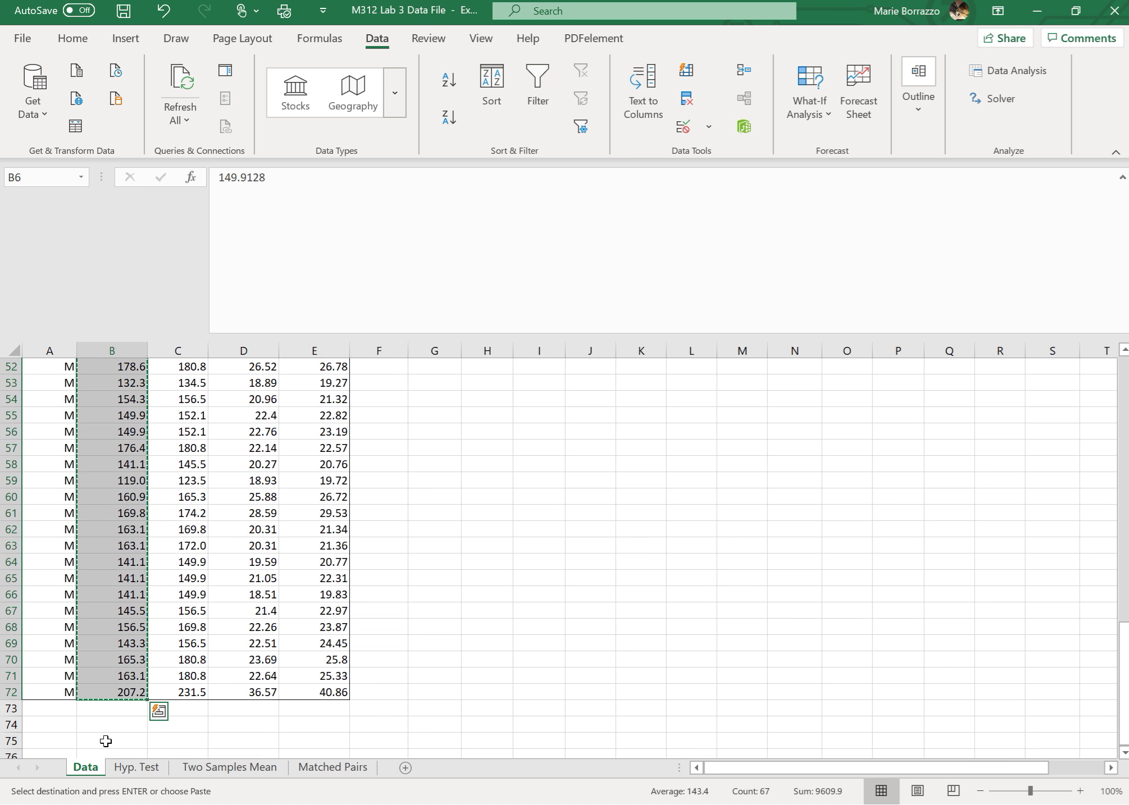
scroll(267, 620, "up", 2)
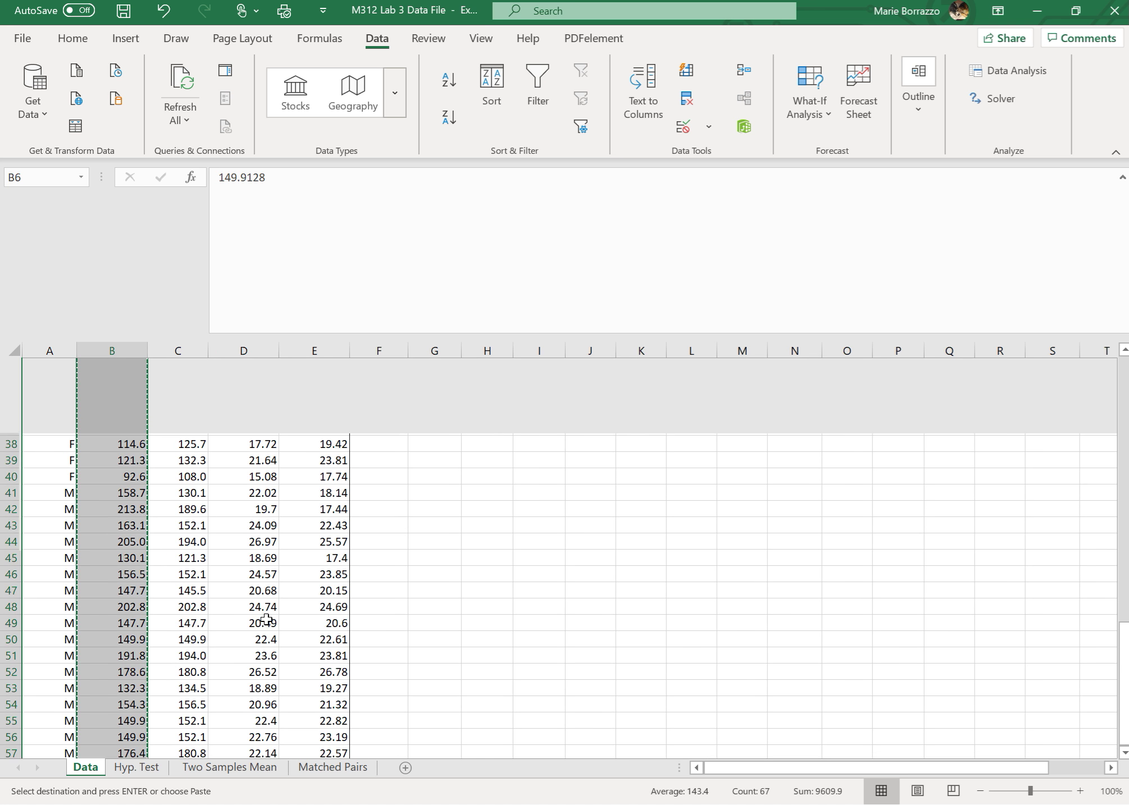
scroll(266, 619, "up", 12)
left_click(190, 549)
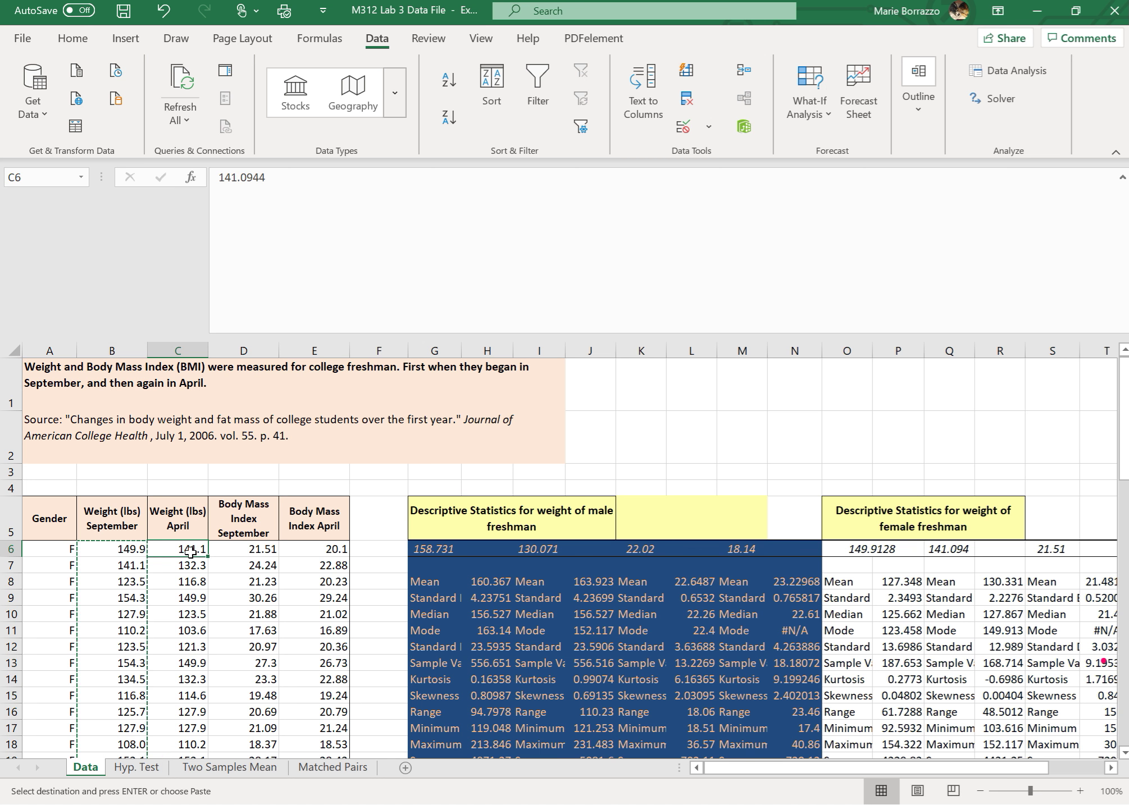
key("Escape")
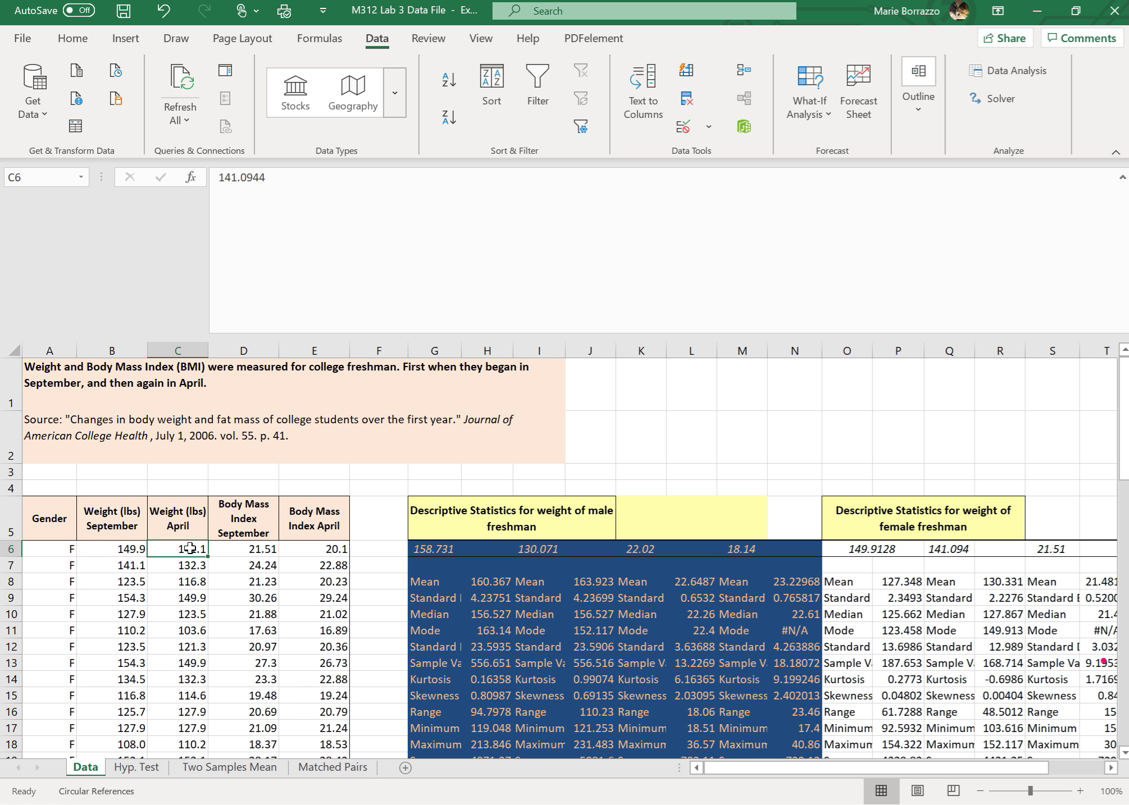
left_click_drag(190, 550, 190, 793)
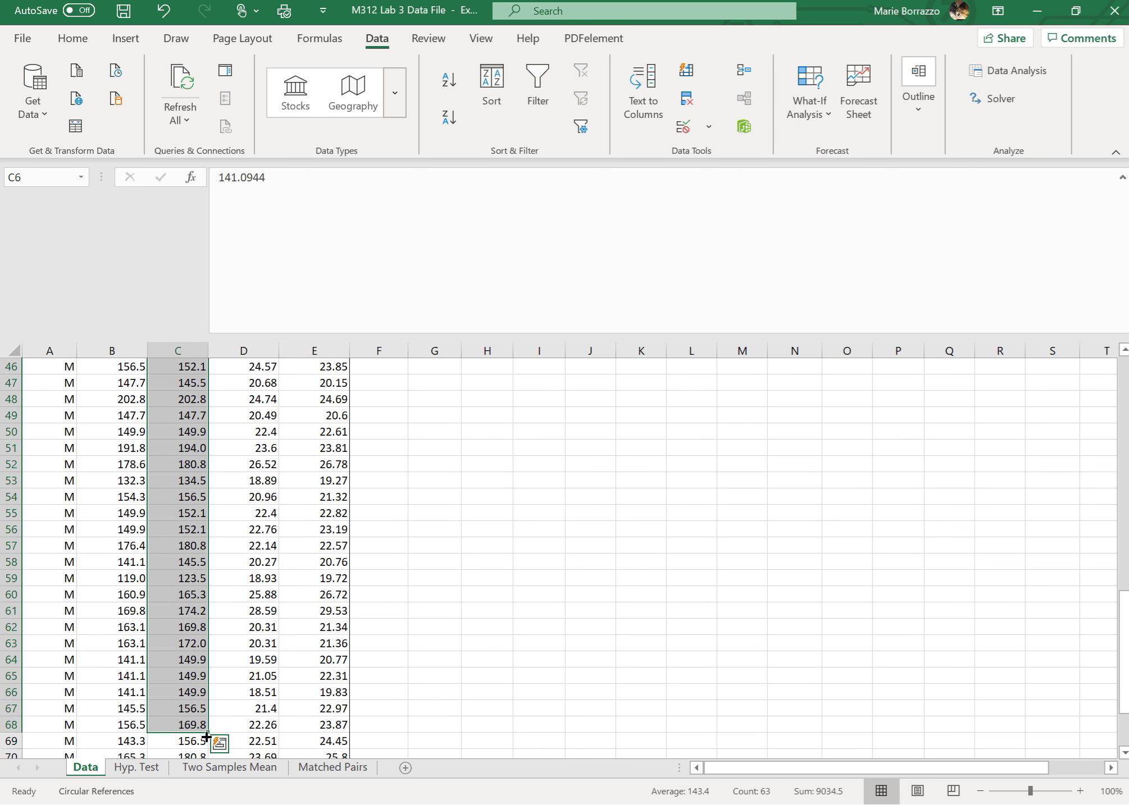
mouse_move(208, 733)
left_mouse_down()
mouse_move(220, 771)
mouse_move(226, 742)
left_mouse_up()
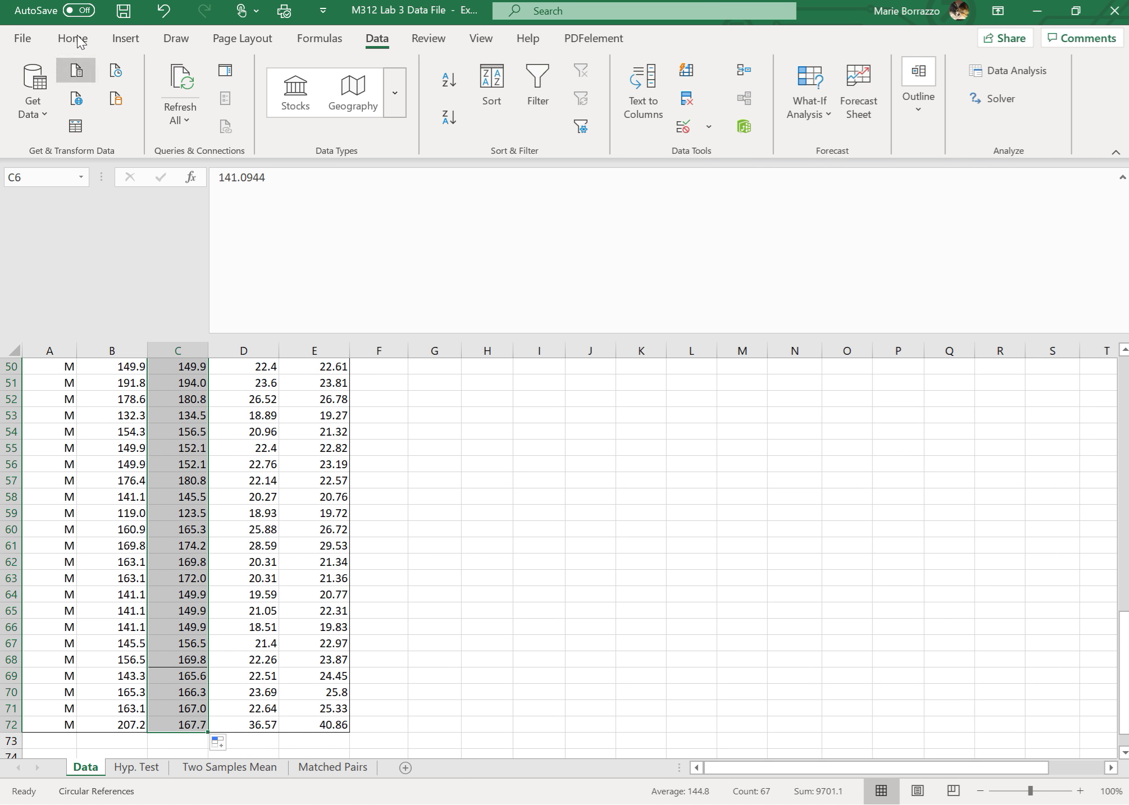
left_click(162, 13)
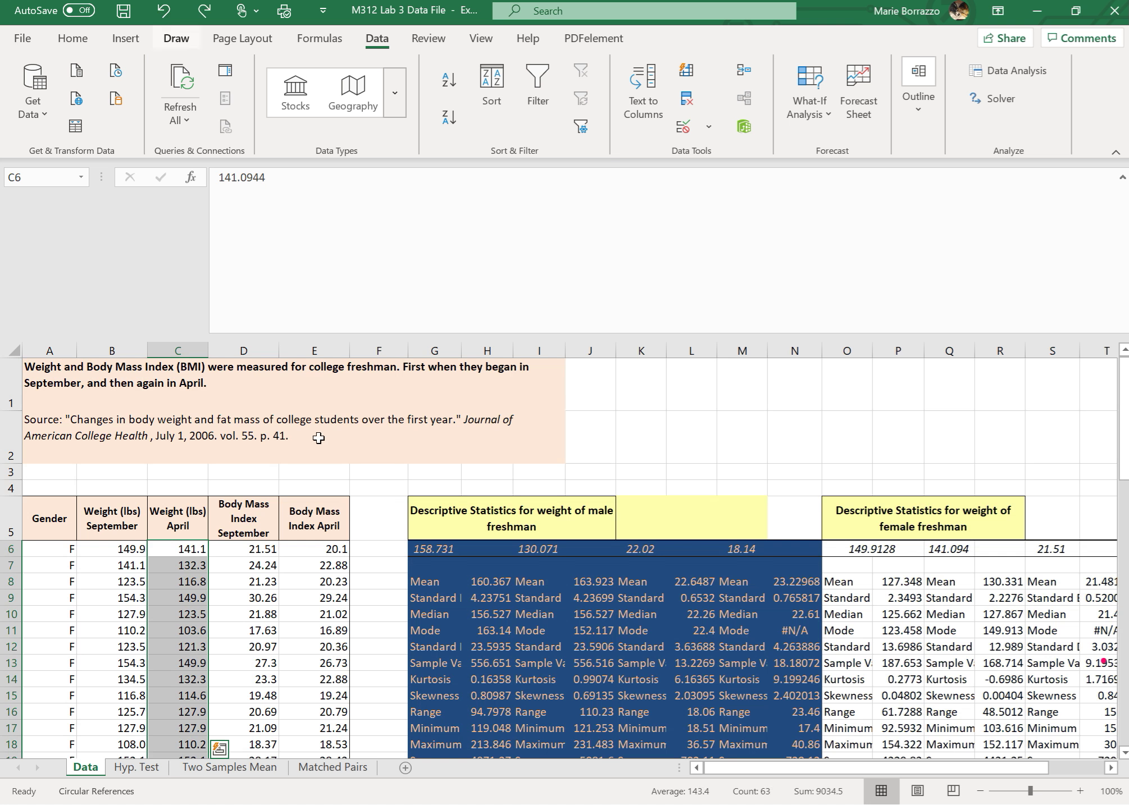
Undo the September weight paste on the Matched Pairs sheet, and restore it
key("ctrl+c")
key("ctrl+Page_Down")
key("ctrl+Page_Down")
key("ctrl+Page_Down")
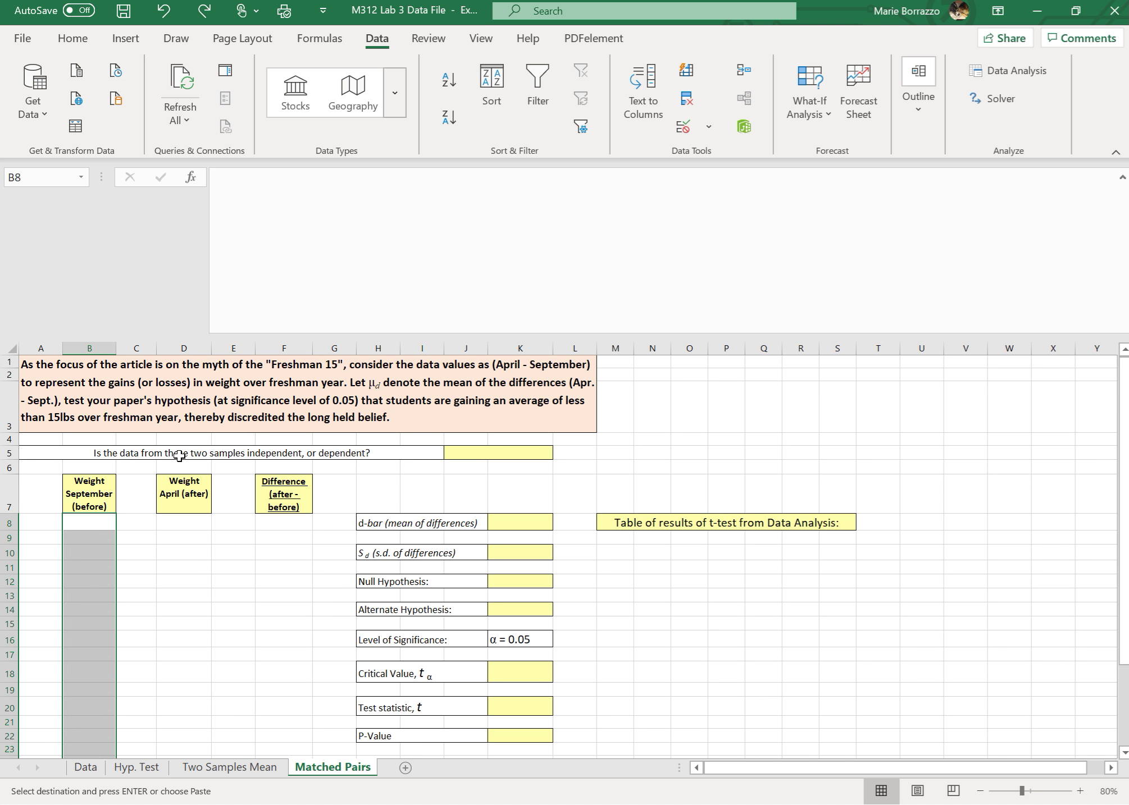
key("Return")
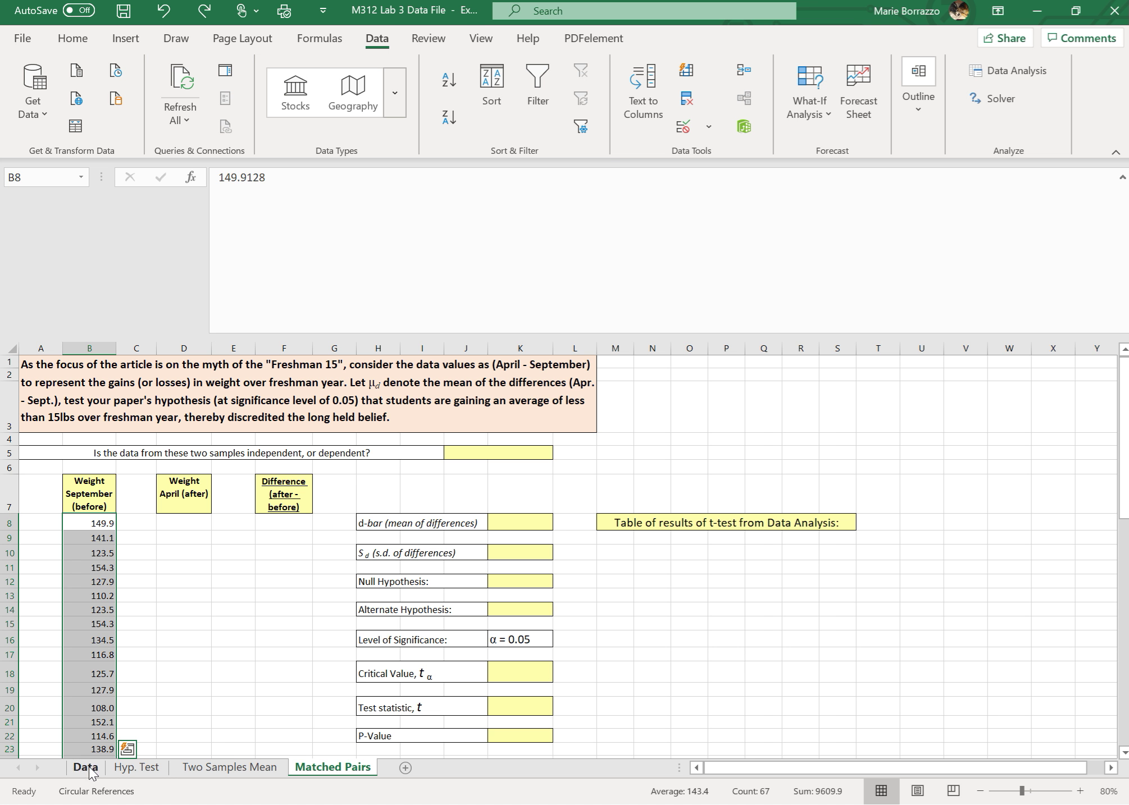
Try again to select the April weights starting at C6 on the Data sheet, and undo the series fill that overwrites them
left_click(85, 767)
left_click(182, 550)
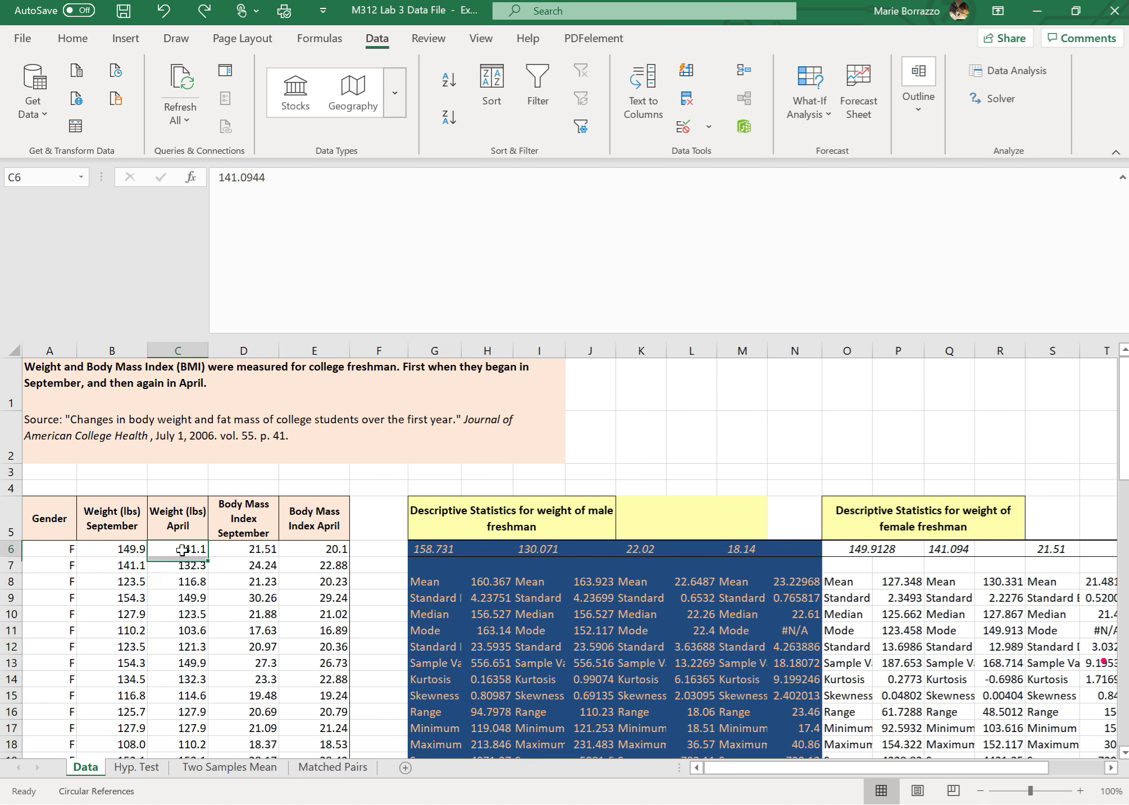
left_click_drag(182, 550, 180, 756)
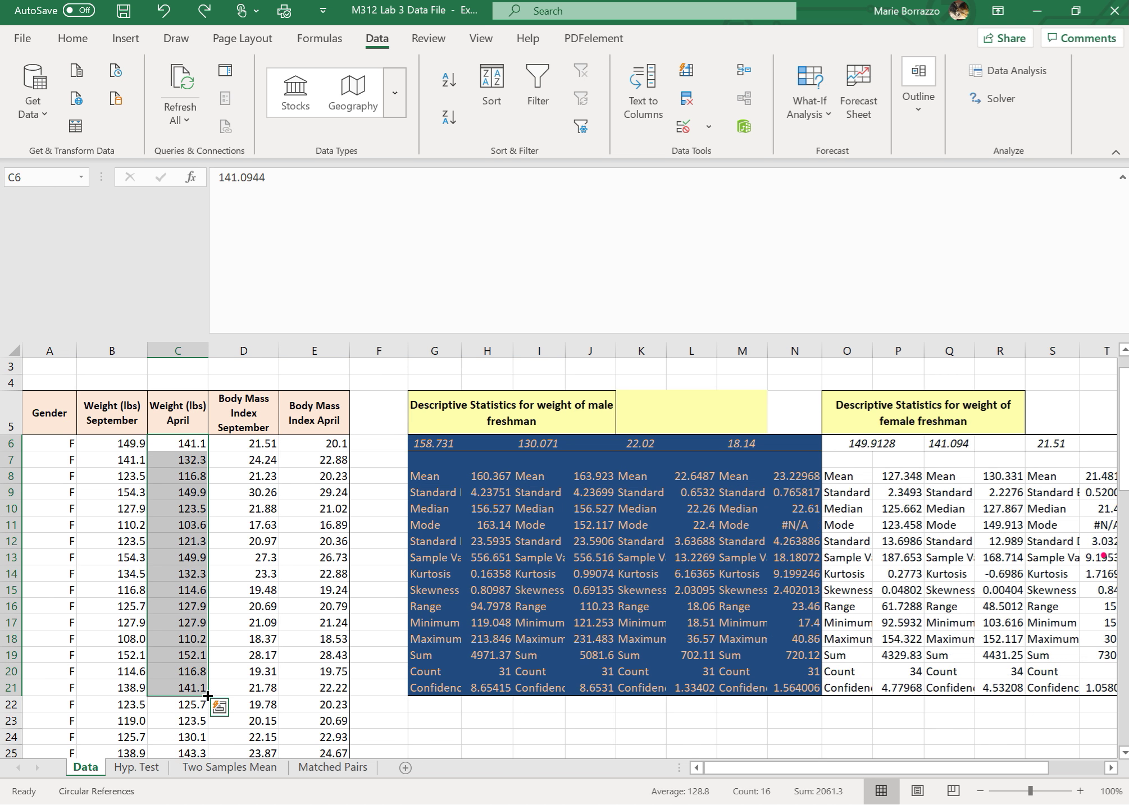
mouse_move(207, 696)
left_mouse_down()
mouse_move(206, 797)
mouse_move(205, 712)
left_mouse_up()
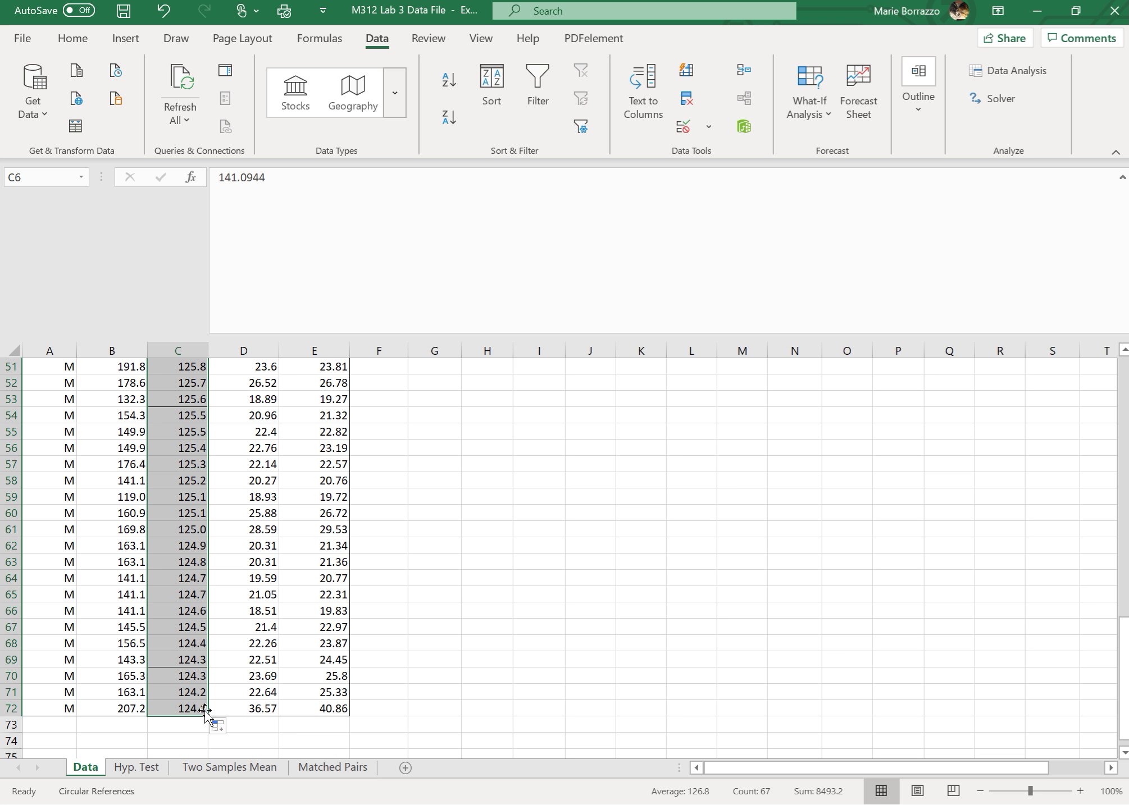
left_click(161, 21)
Try to select the April weights upward from the last value in C72 on the Data sheet
left_click(184, 616)
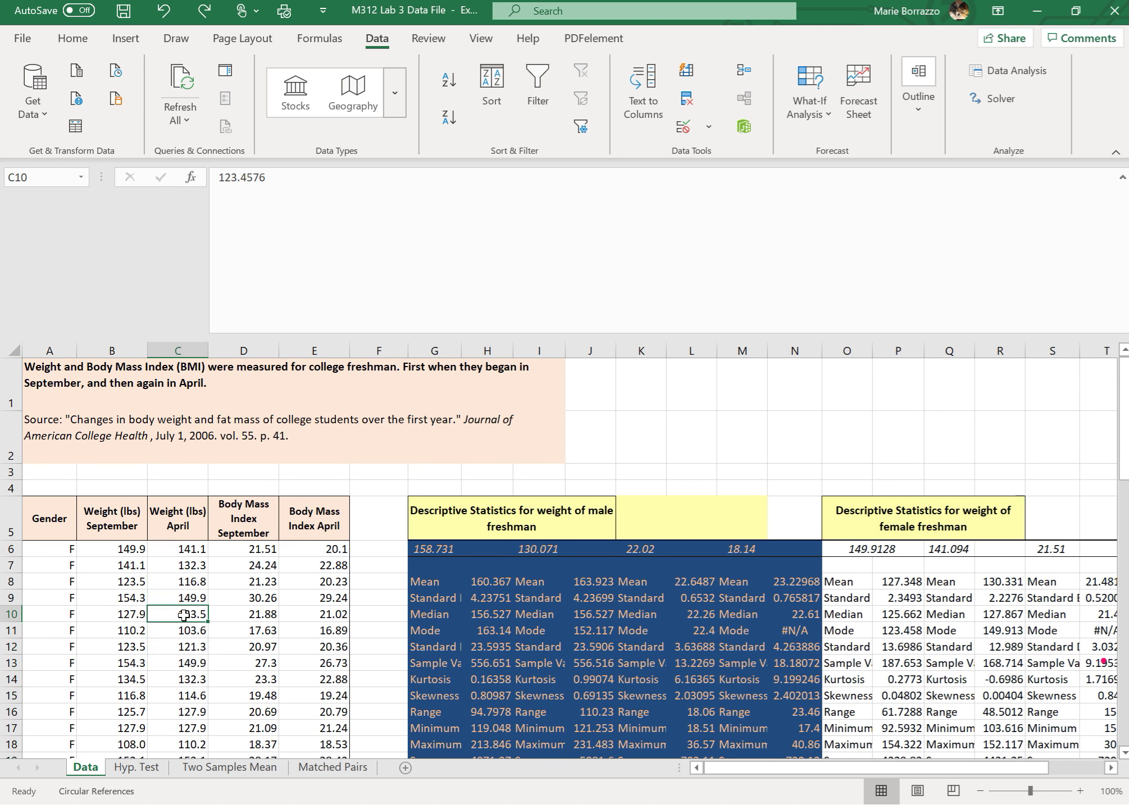
scroll(183, 615, "down", 5)
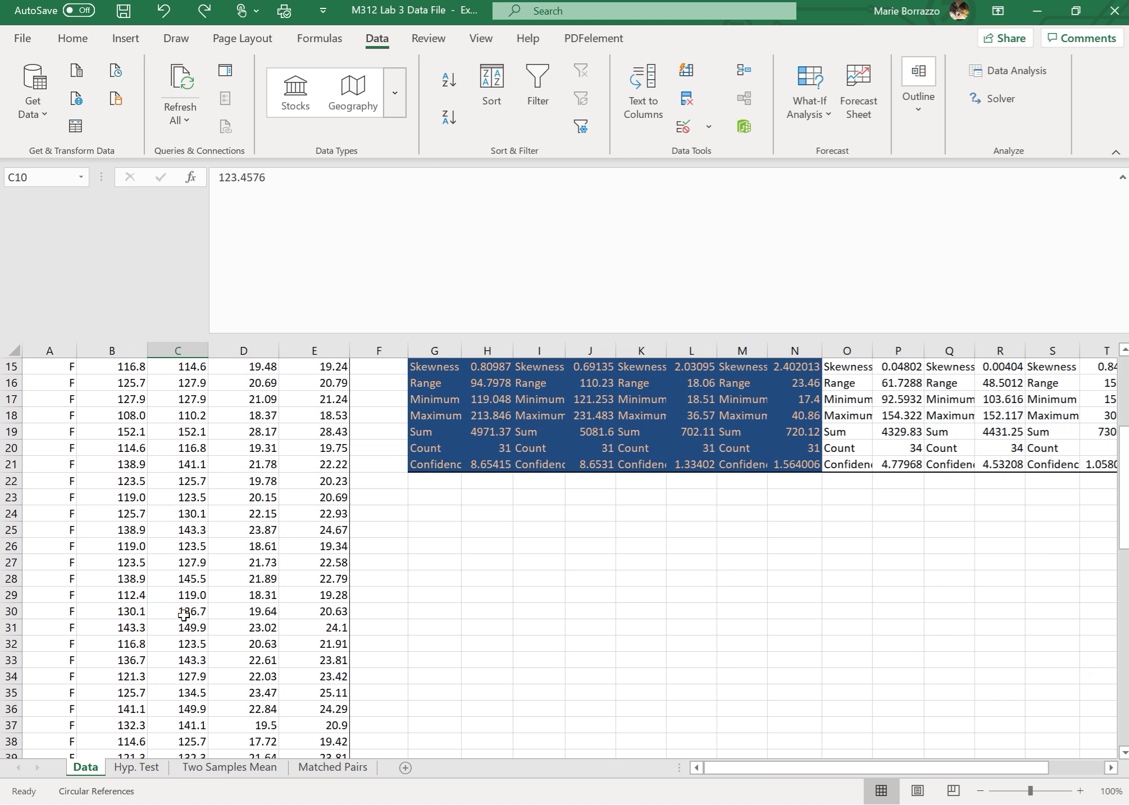
scroll(184, 616, "down", 19)
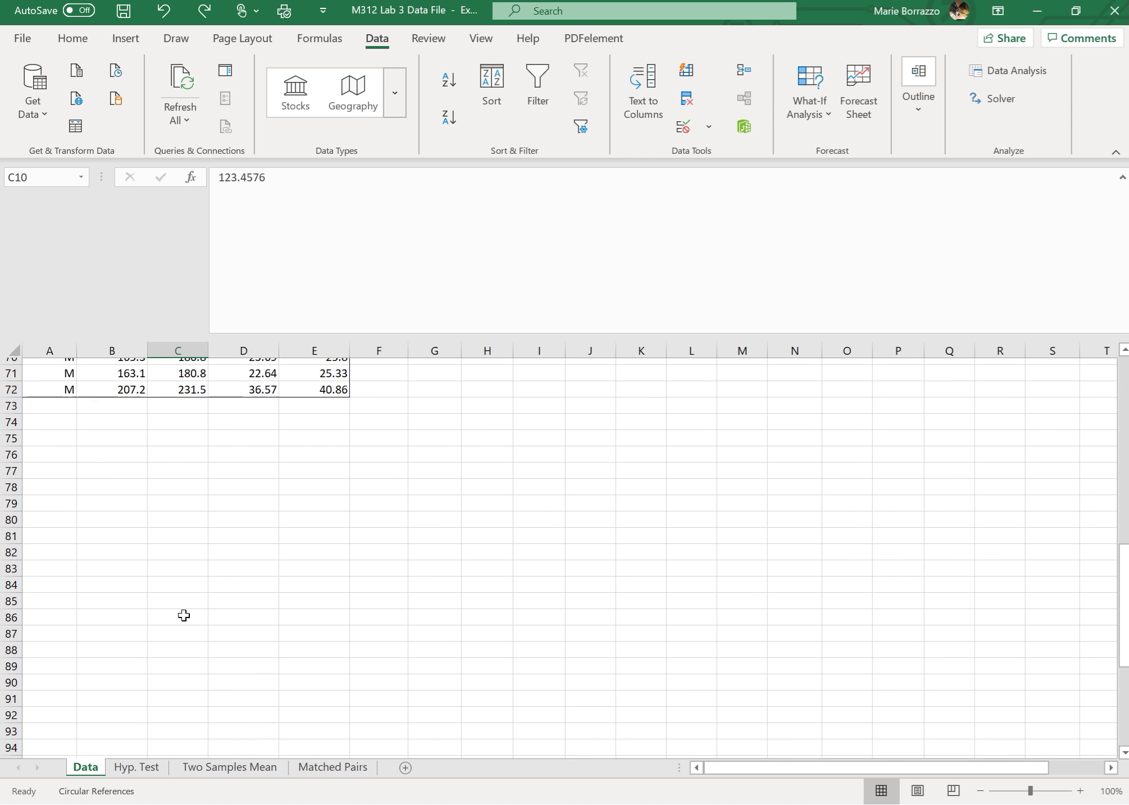
scroll(184, 615, "up", 7)
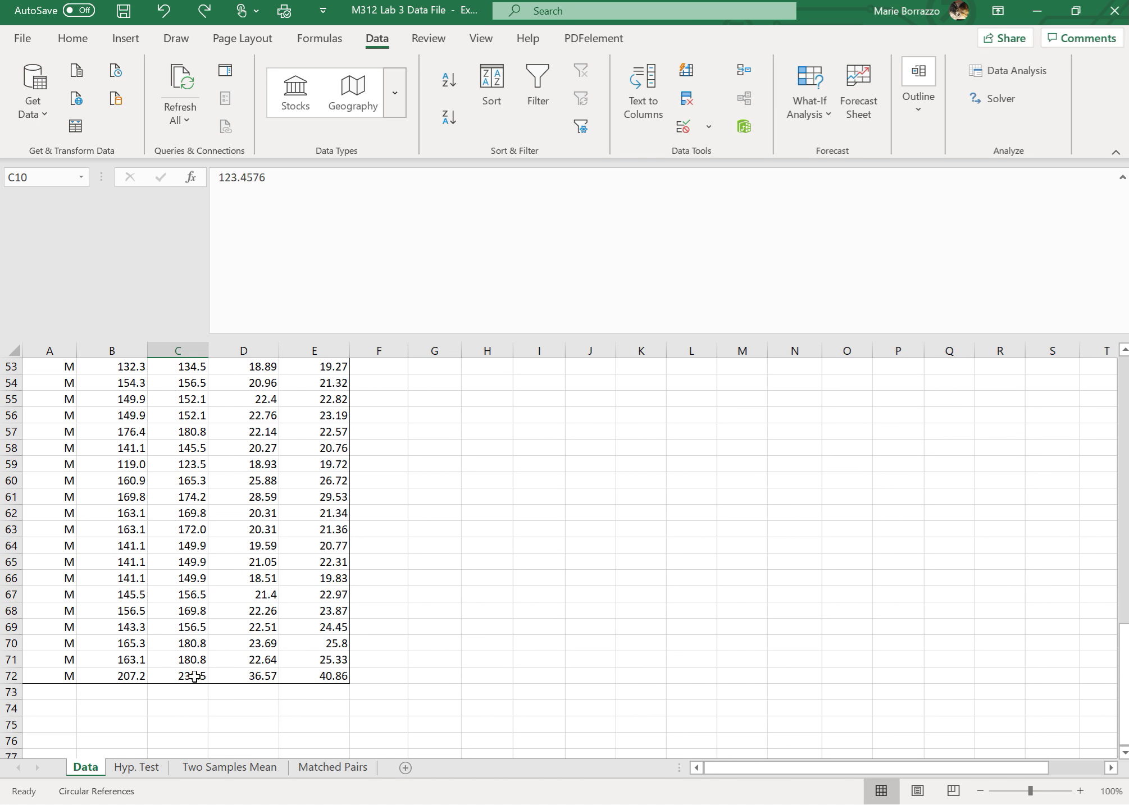
left_click_drag(191, 675, 211, 346)
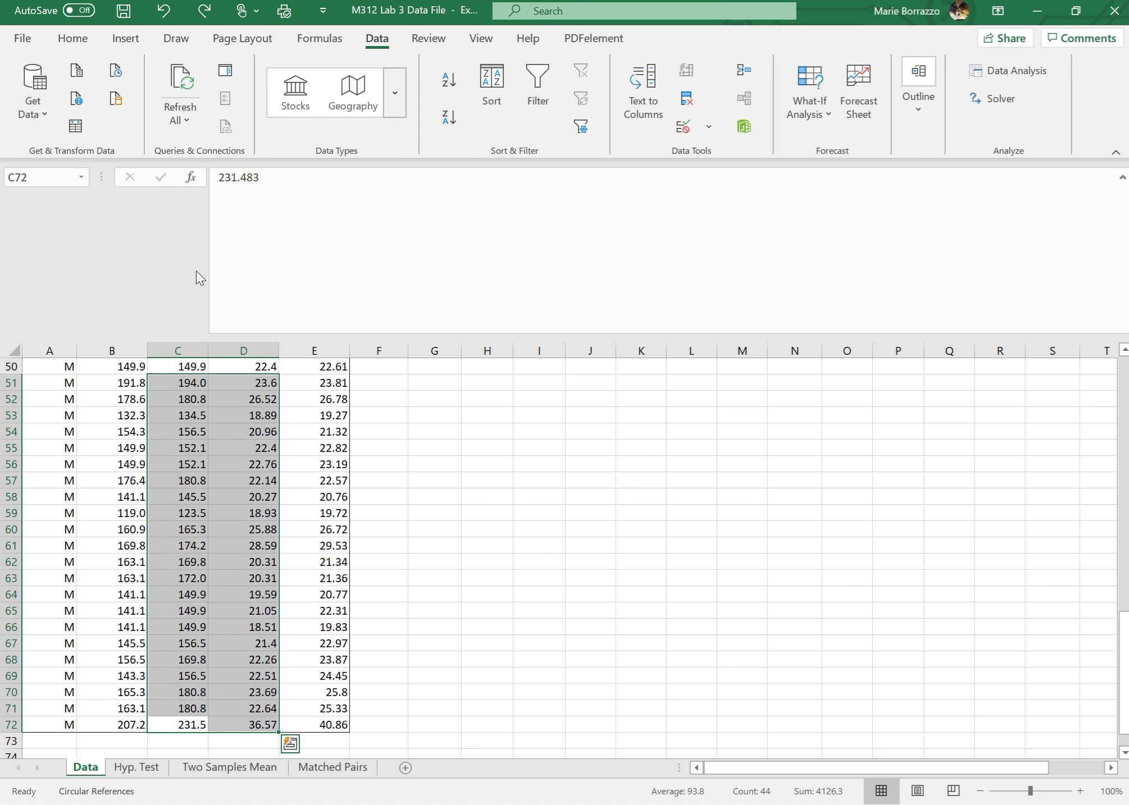
Undo the most recent pastes, and redo them to restore the September weights on the Matched Pairs sheet
left_click(163, 11)
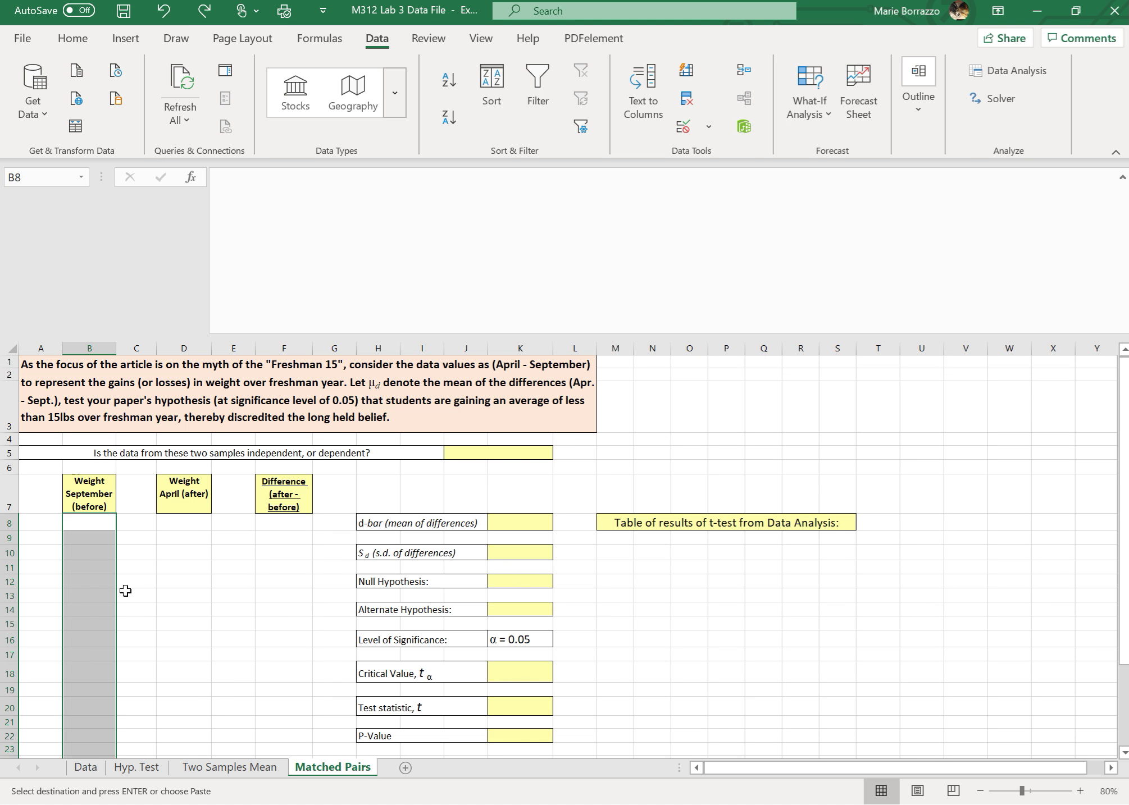
left_click(163, 10)
left_click(203, 12)
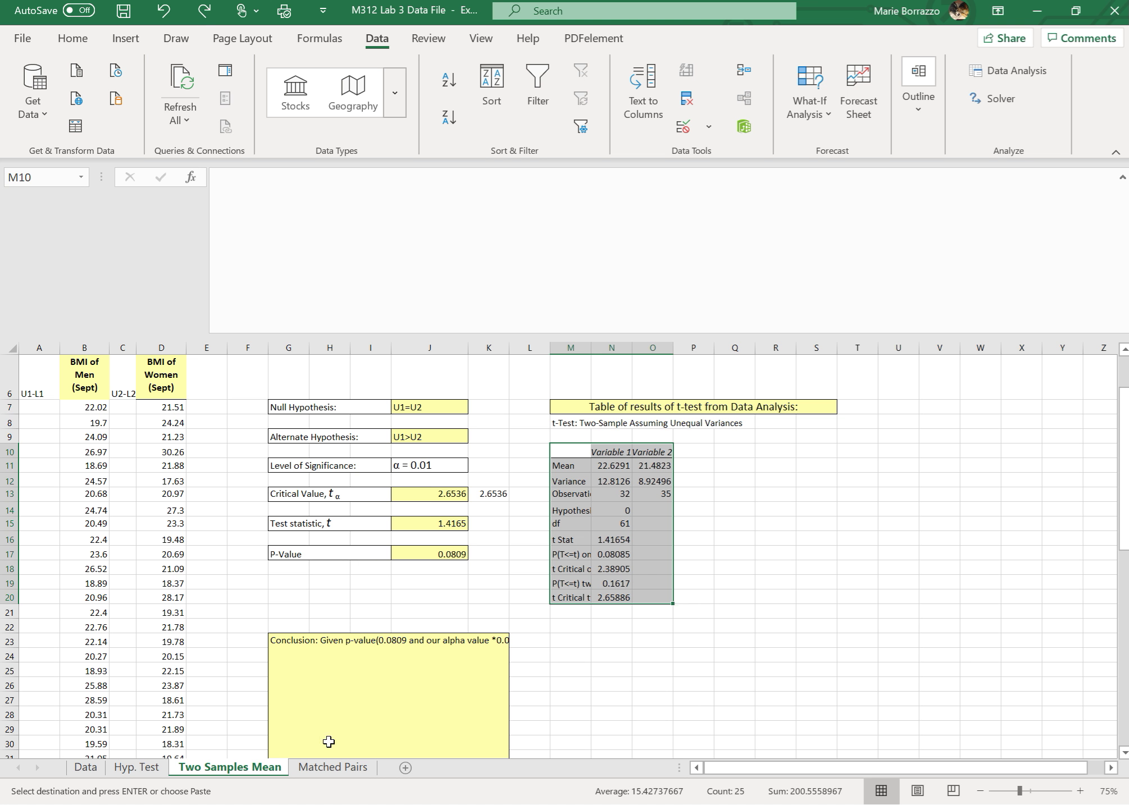
left_click(332, 769)
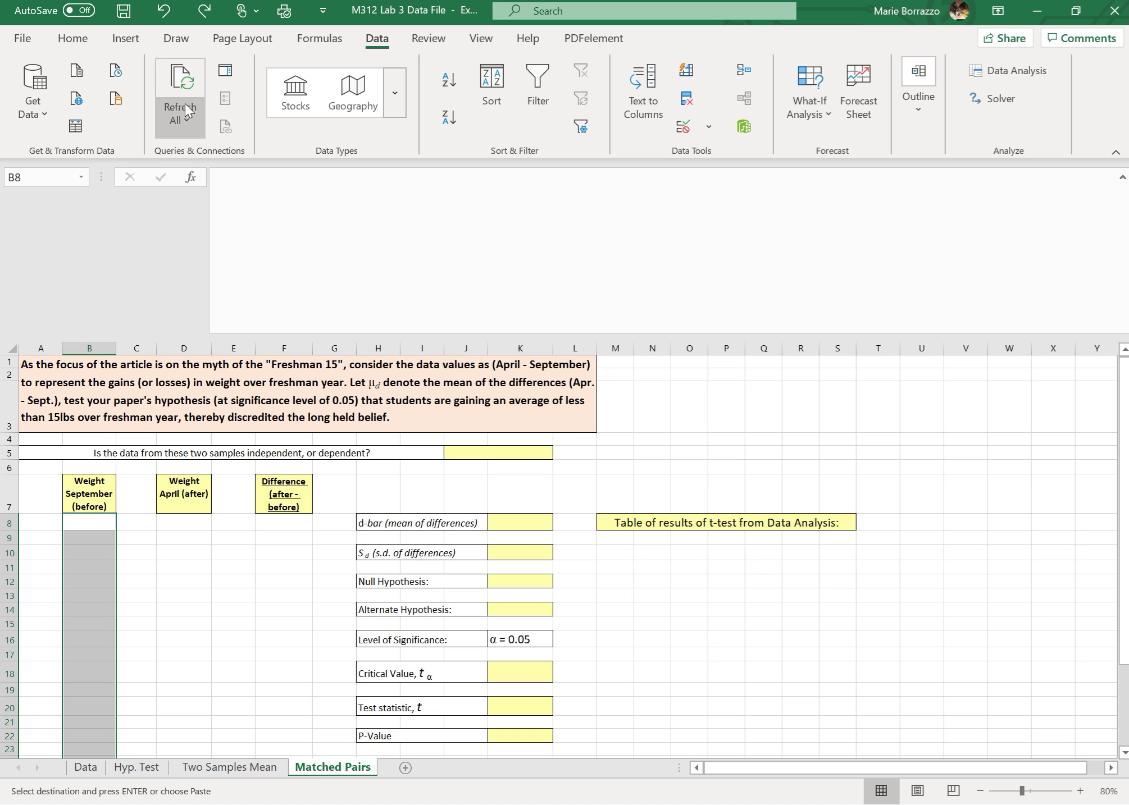
left_click(204, 11)
left_click(204, 12)
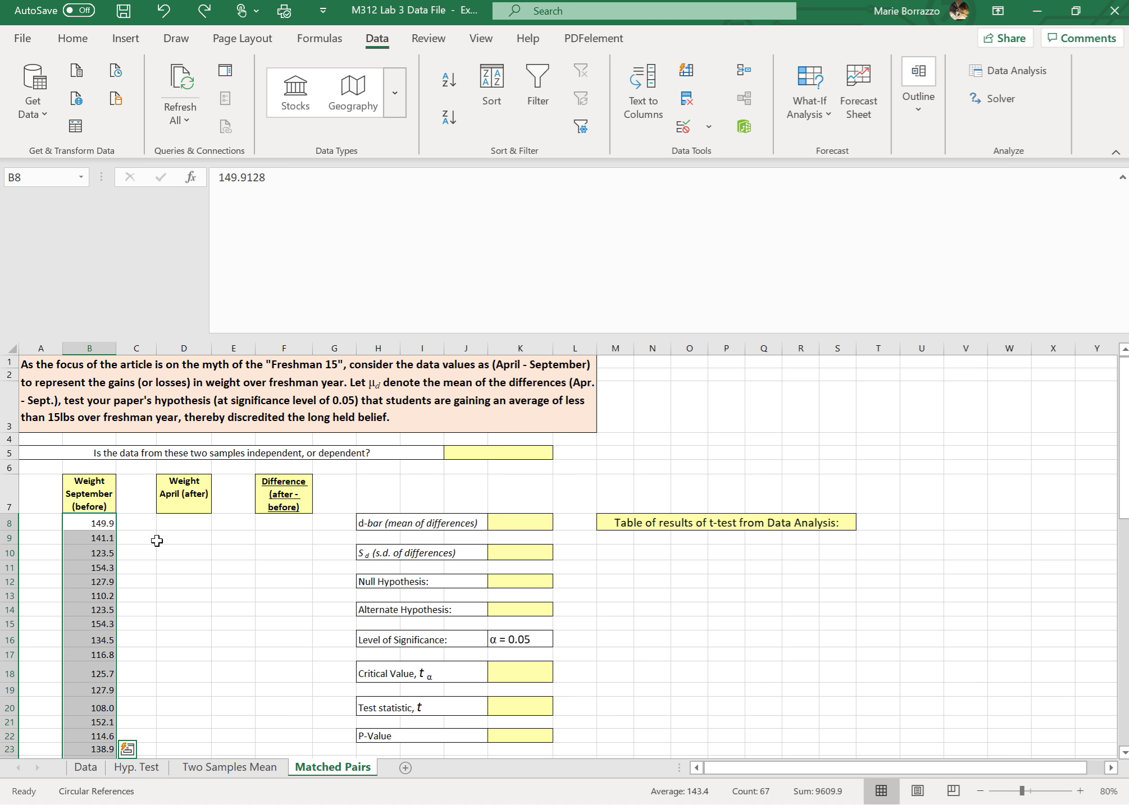
Copy the September and April weights together (B6:C72) from the Data sheet into cell C8 of the Matched Pairs sheet
left_click(84, 777)
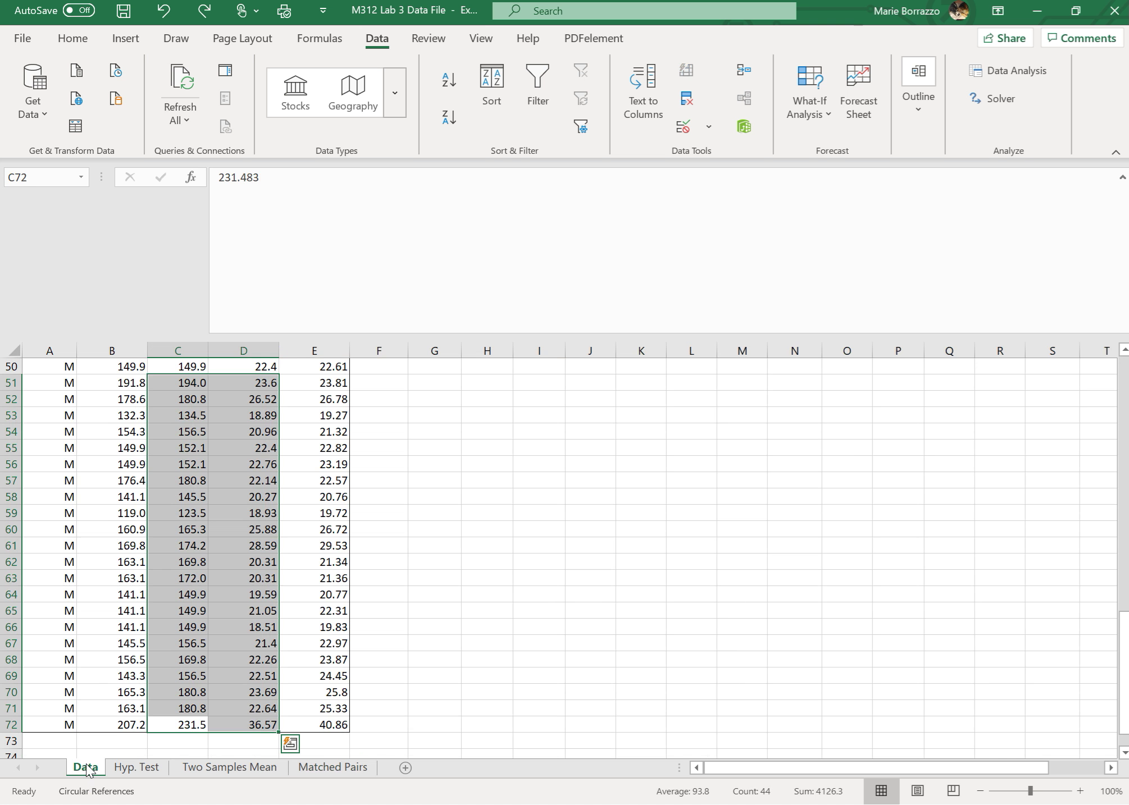
scroll(116, 668, "up", 13)
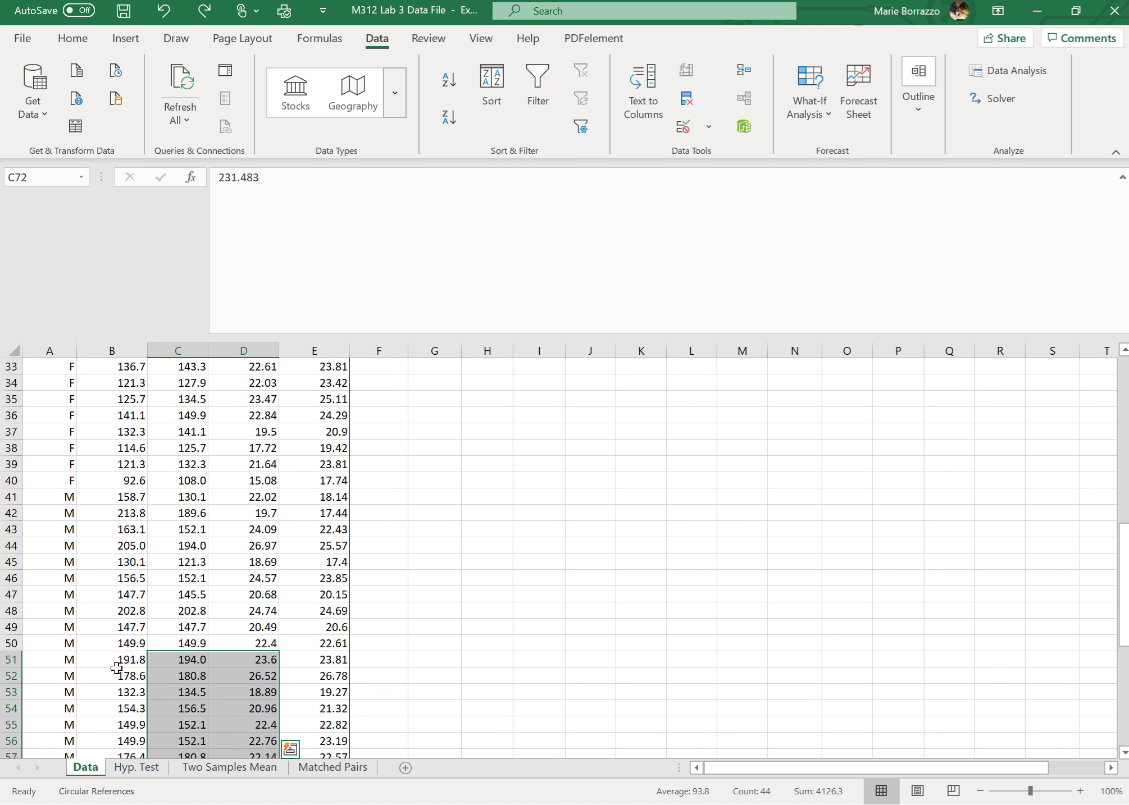
scroll(119, 667, "up", 3)
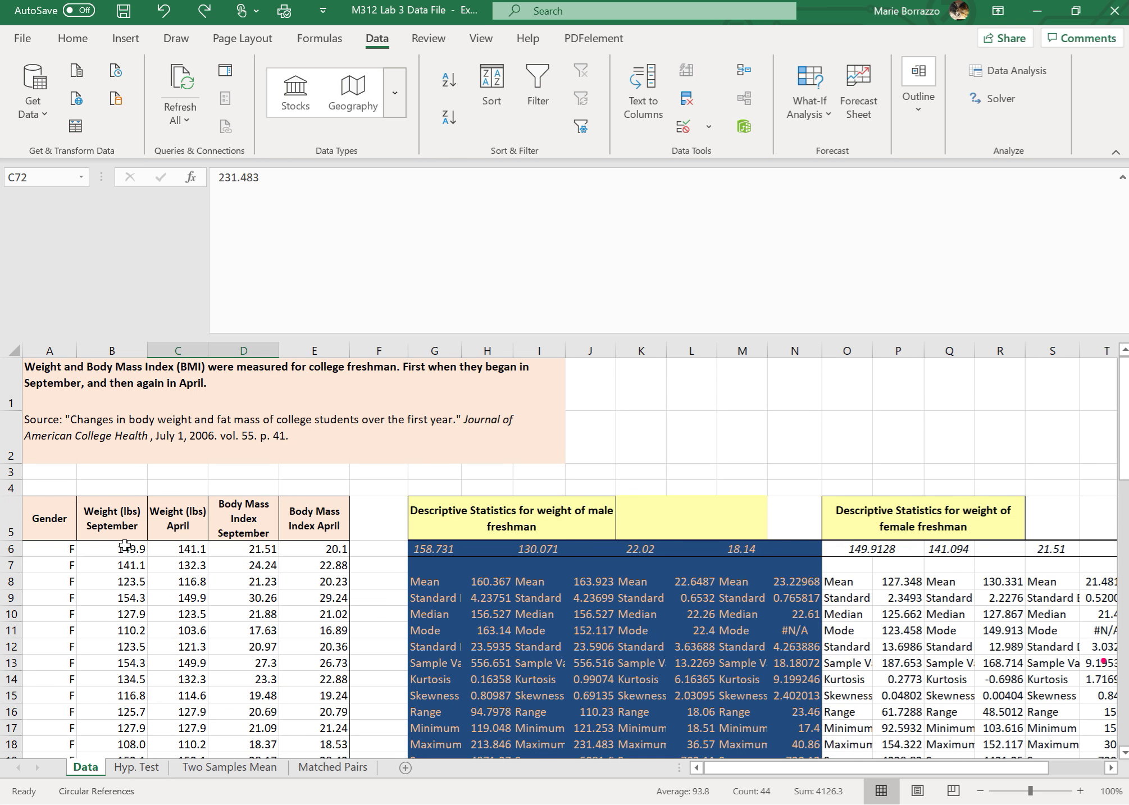
left_click_drag(122, 547, 179, 730)
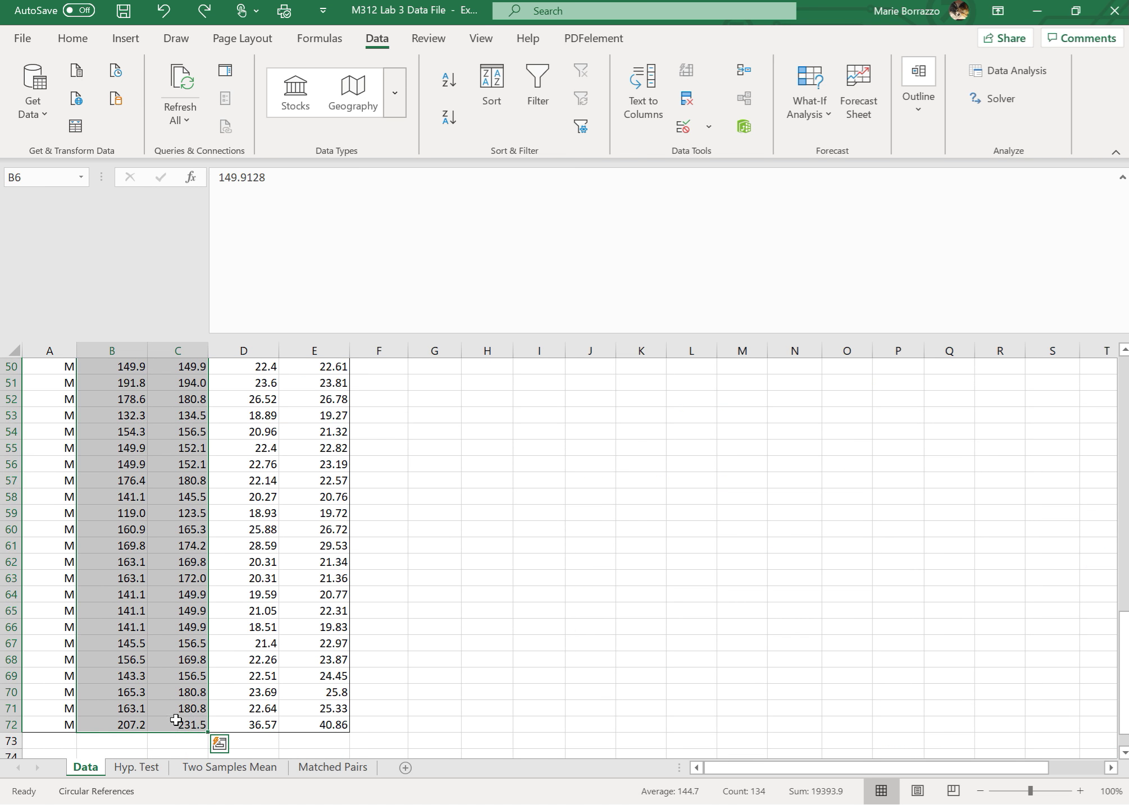
key("ctrl+c")
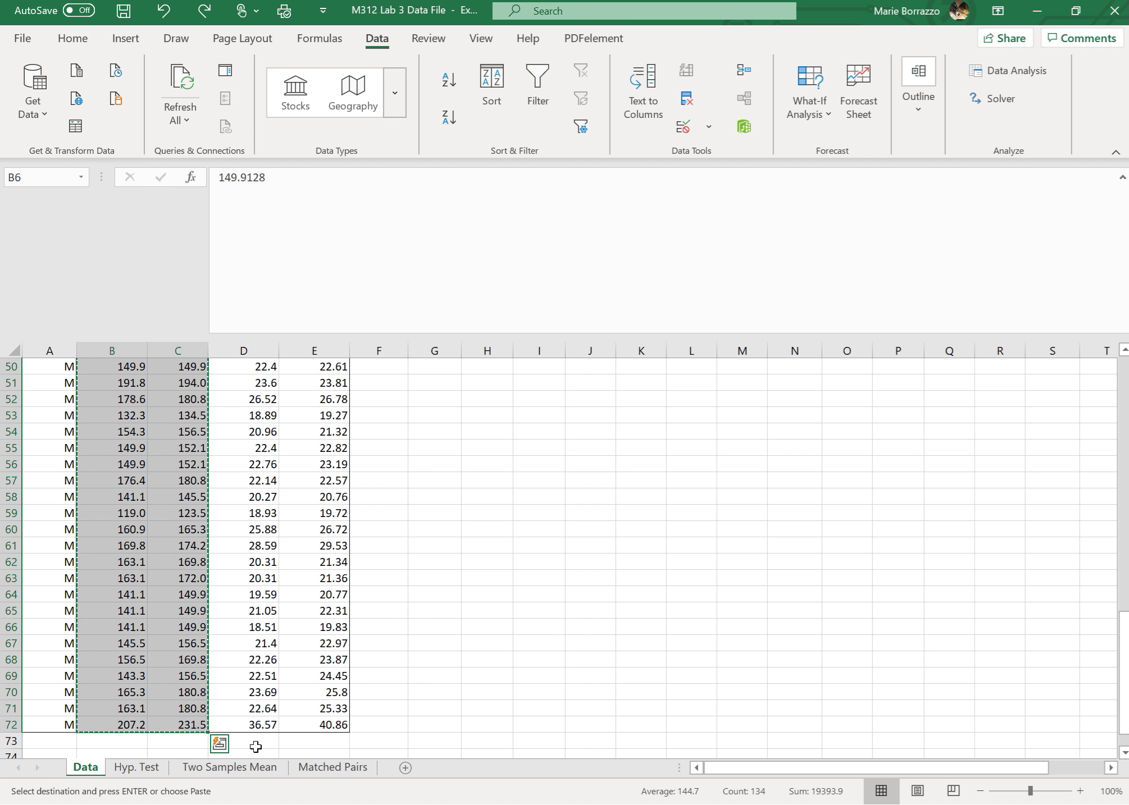
left_click(315, 771)
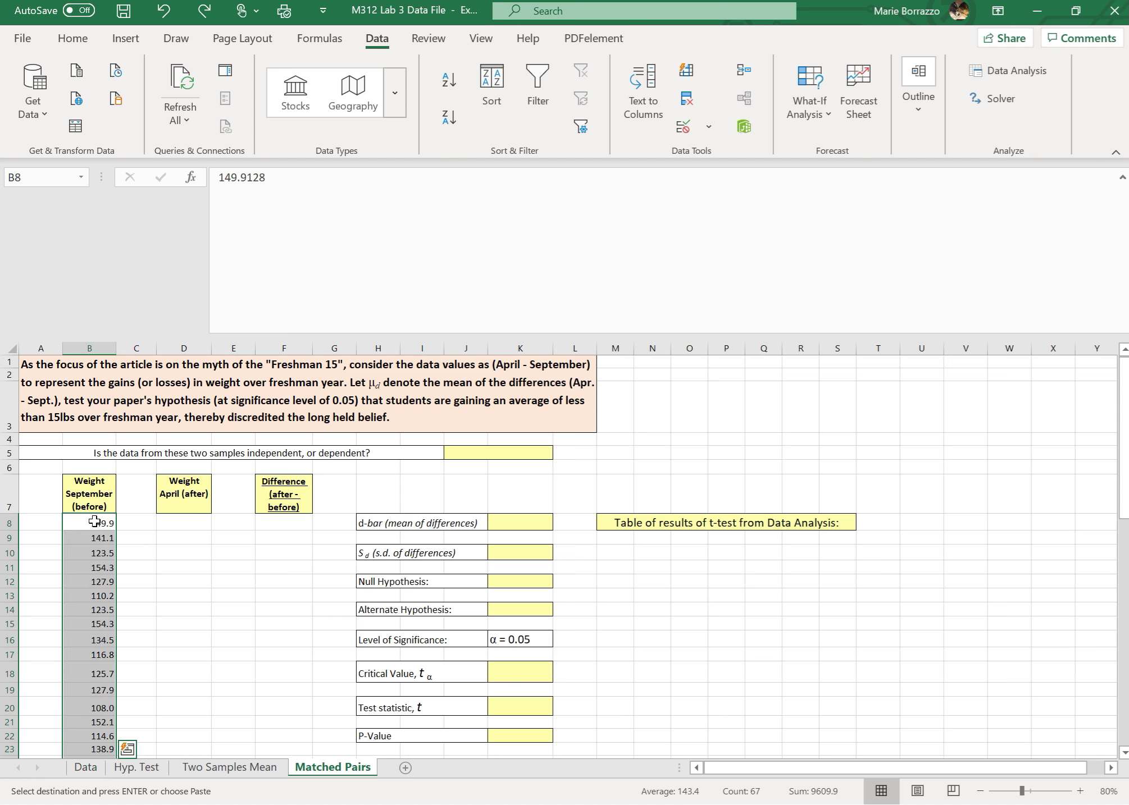
left_click(125, 525)
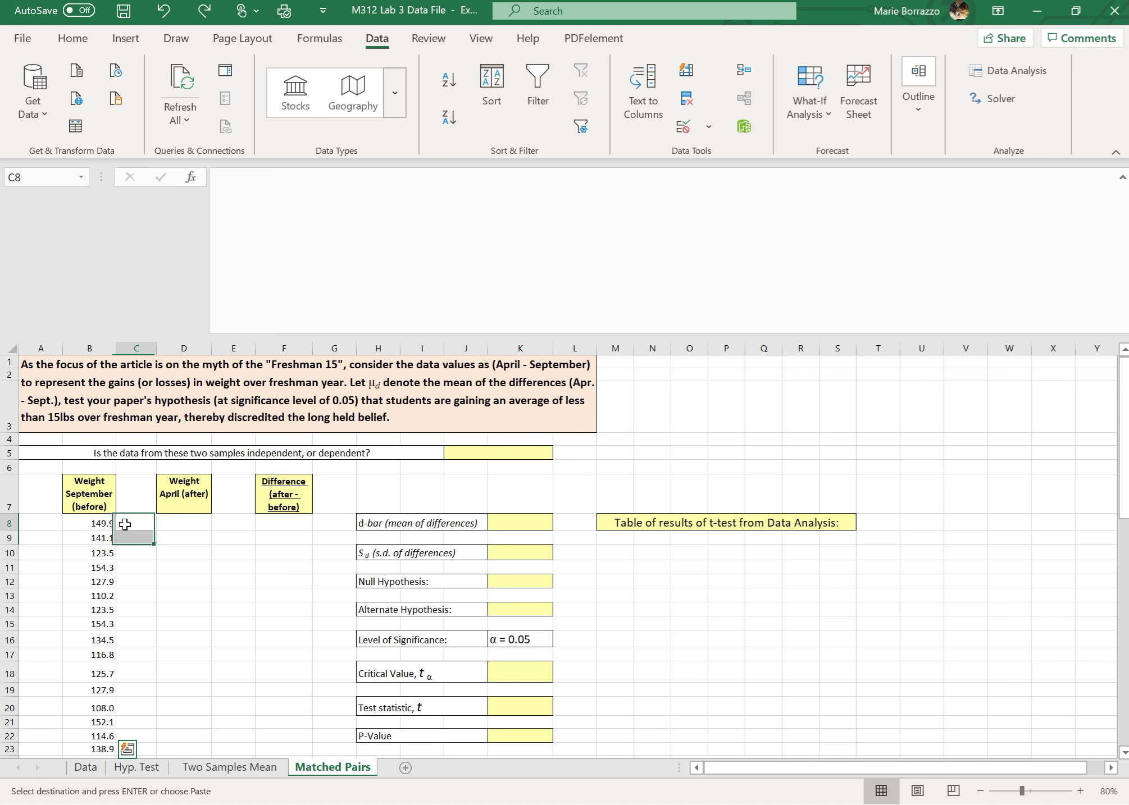
key("ctrl+v")
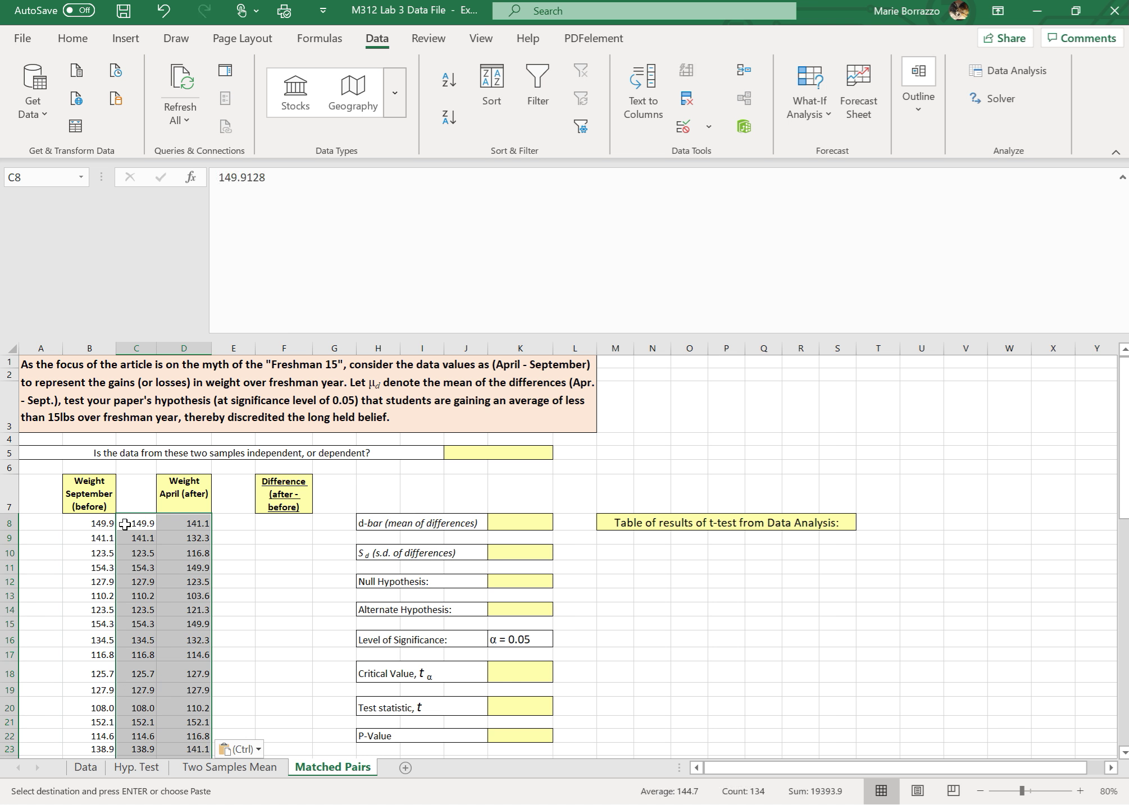
Clear the contents of the duplicate September weights in C8:C74 on the Matched Pairs sheet
left_click(144, 523)
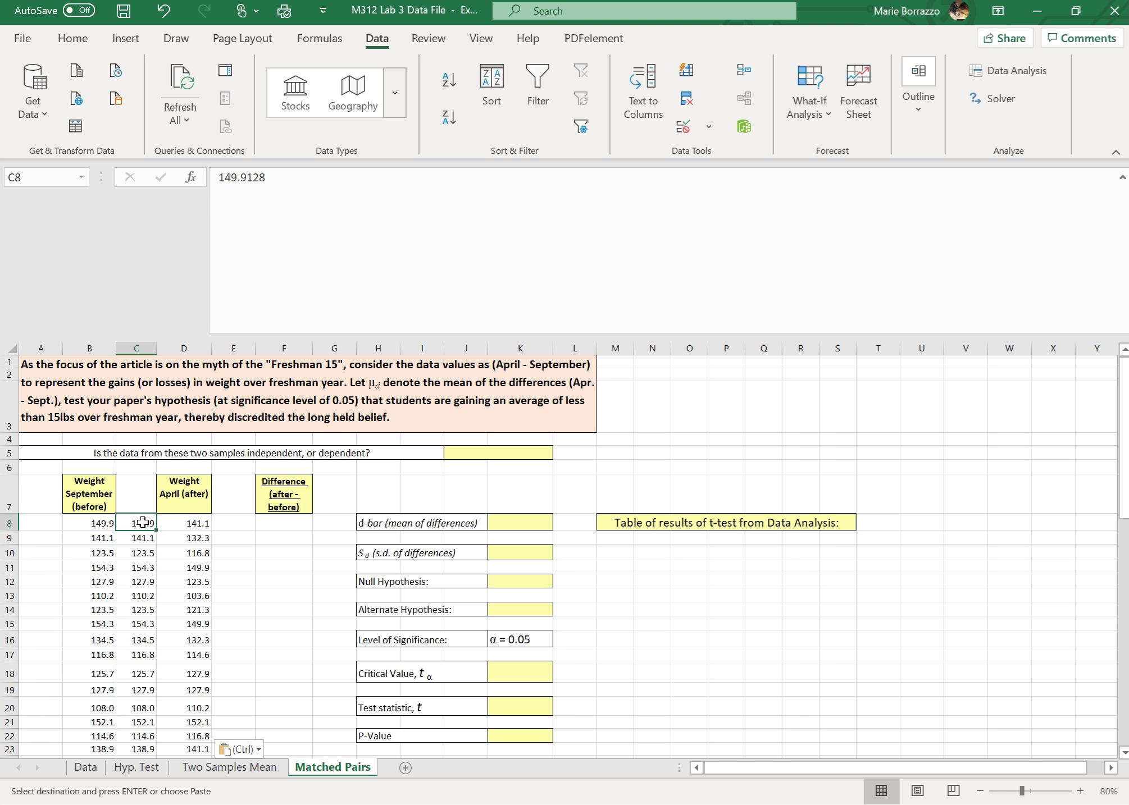
left_click_drag(140, 523, 139, 712)
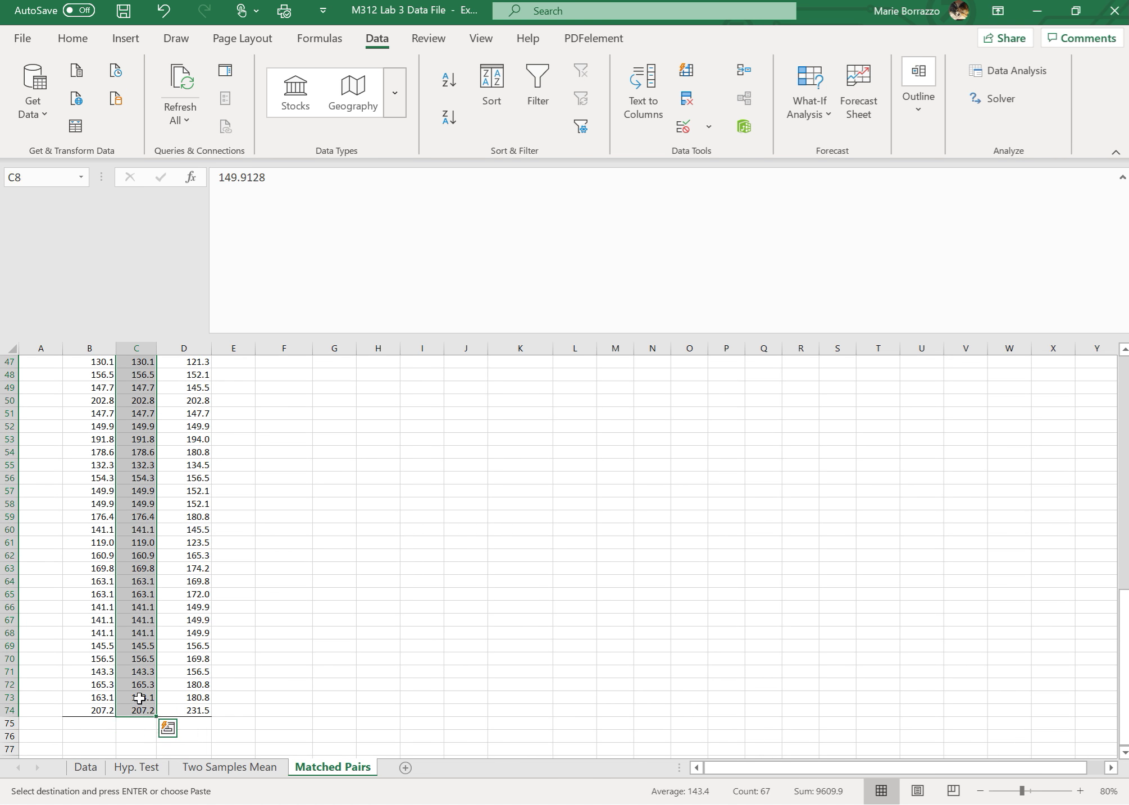
right_click(139, 699)
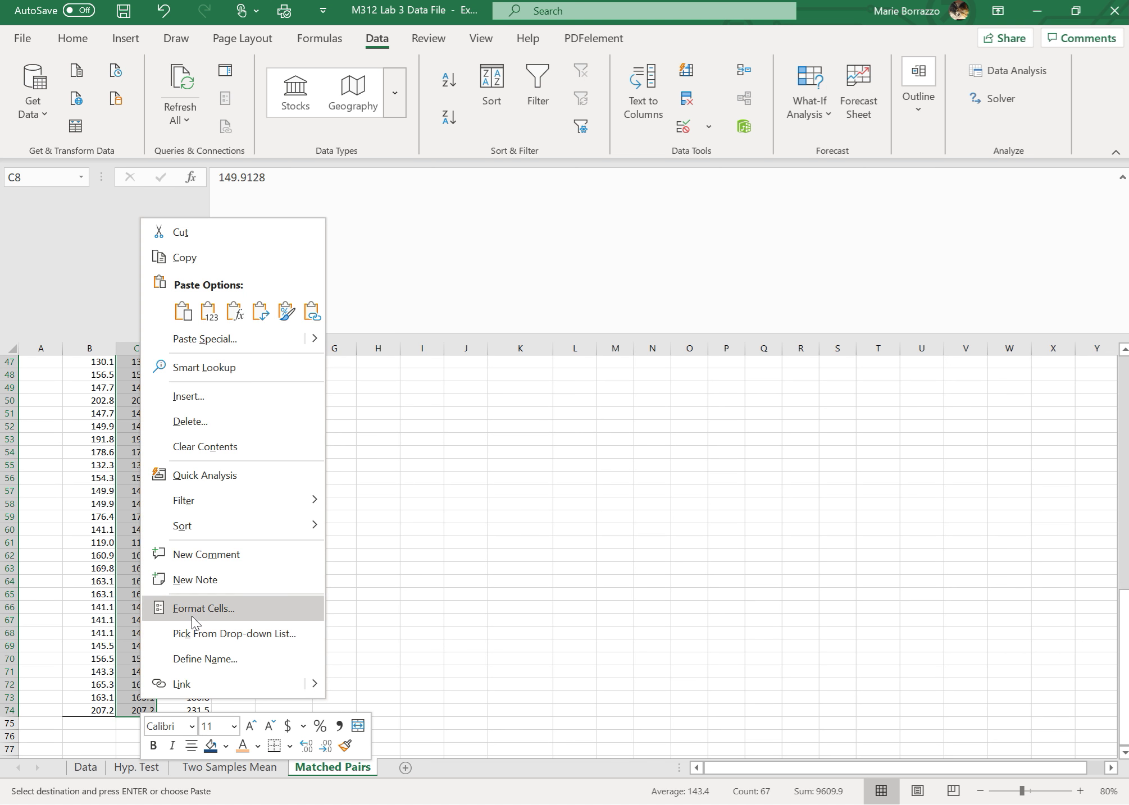
left_click(241, 447)
scroll(287, 527, "up", 15)
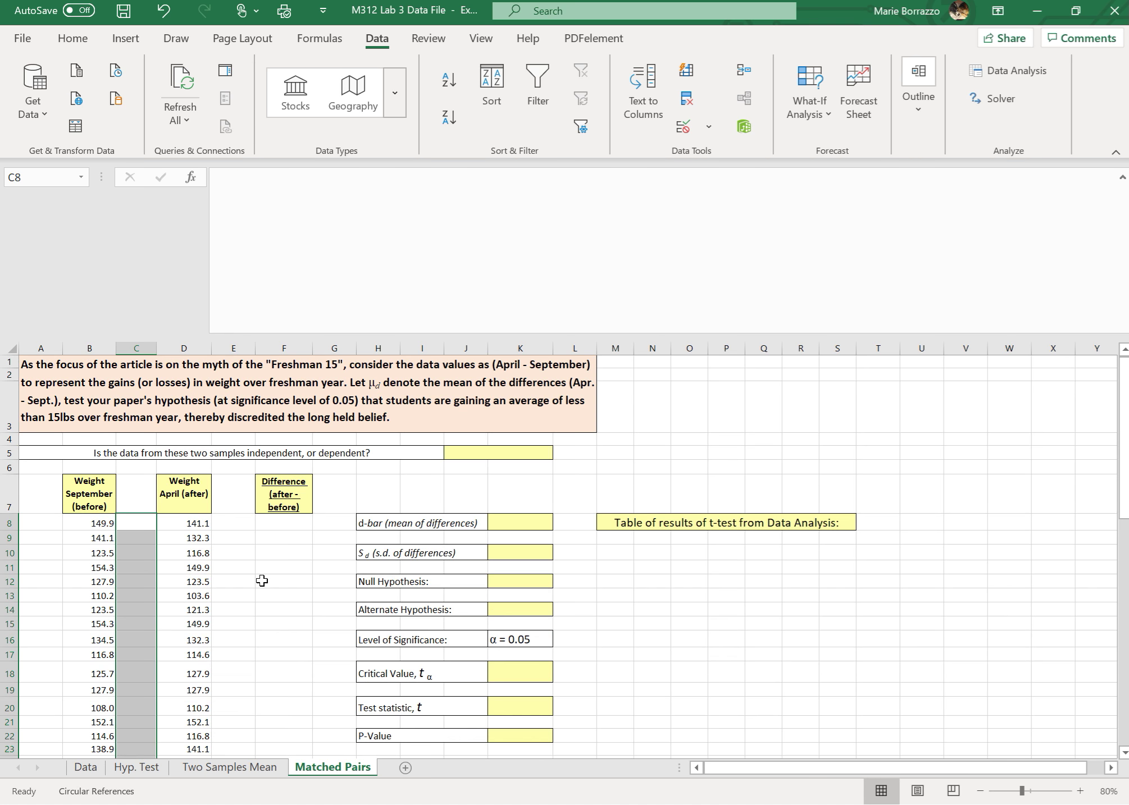
Enter the formula =D8-B8 in F8 to compute the first April minus September difference
left_click(278, 525)
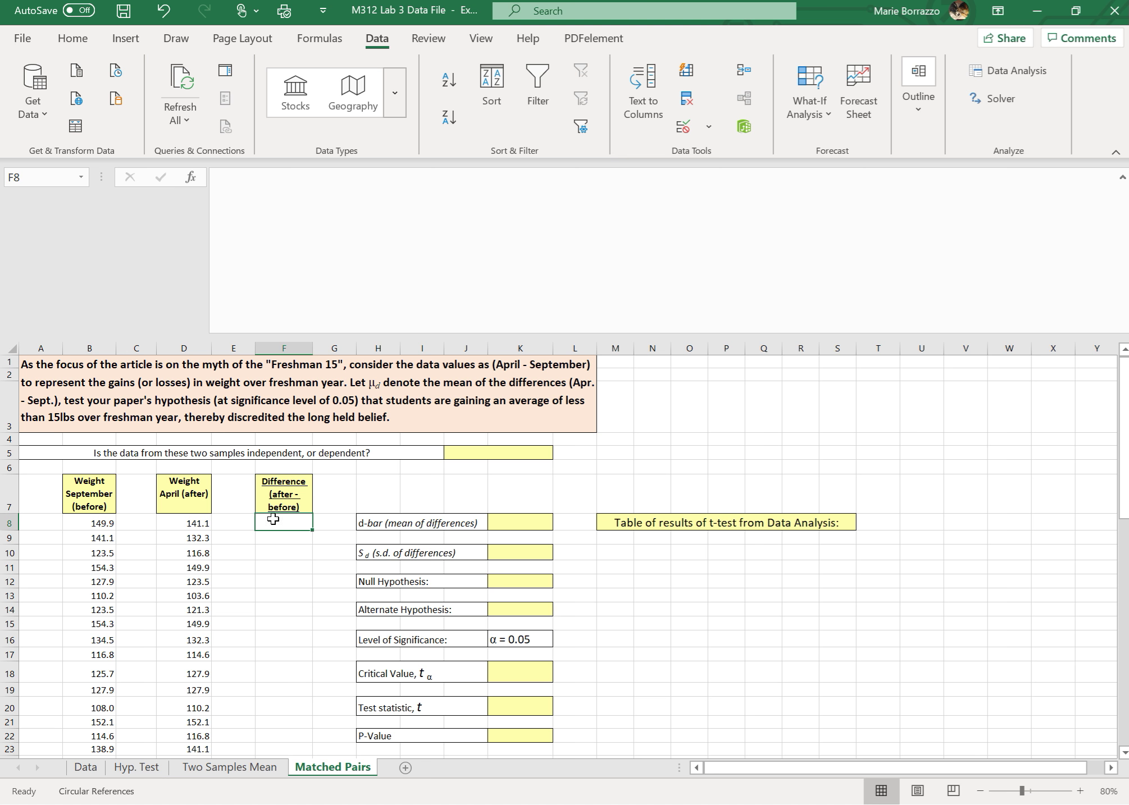
type("=")
key("Left")
key("Left")
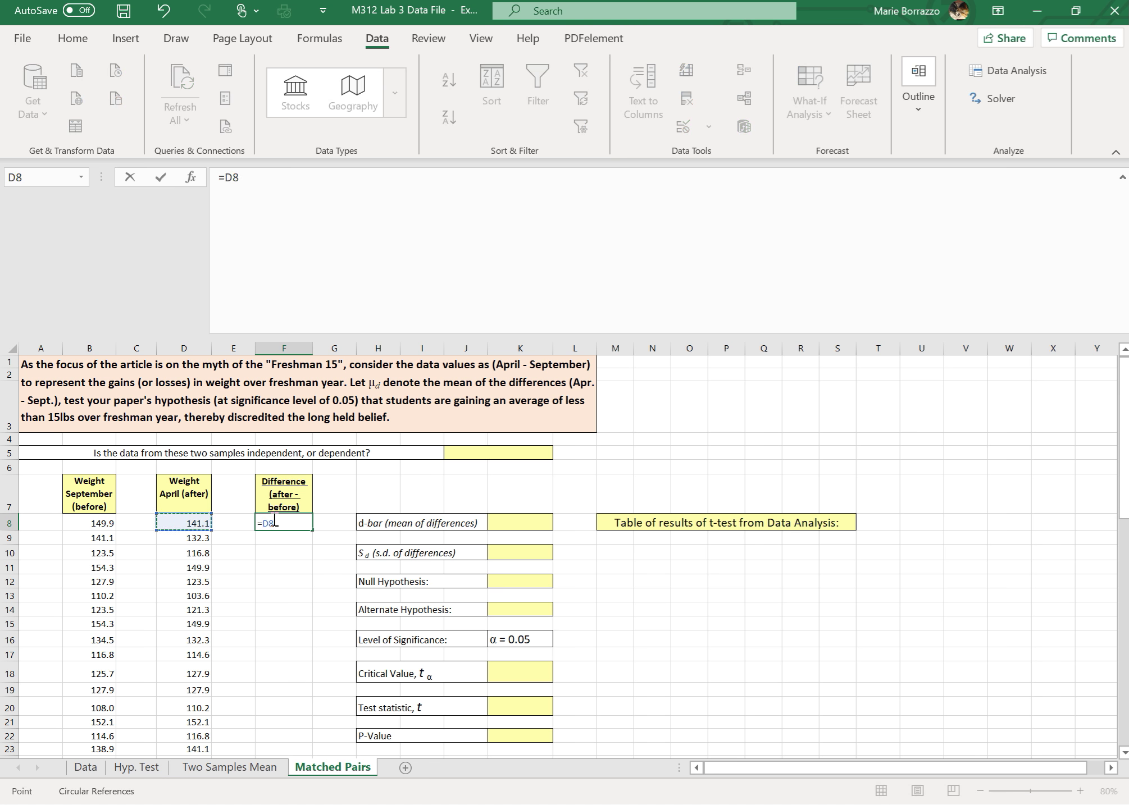
type("-")
key("Left")
key("Left")
key("Left")
key("Left")
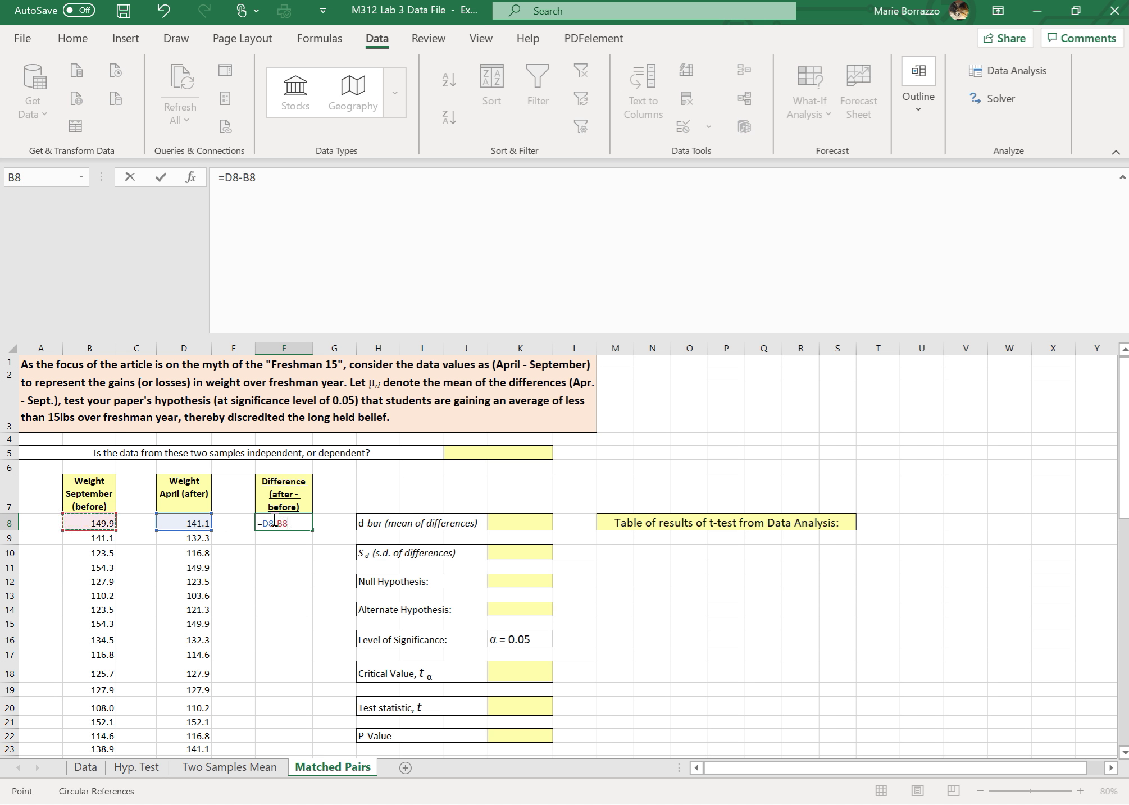
key("Return")
Fill the difference formula from F8 down through F74 to cover every pair of weights
left_click(299, 523)
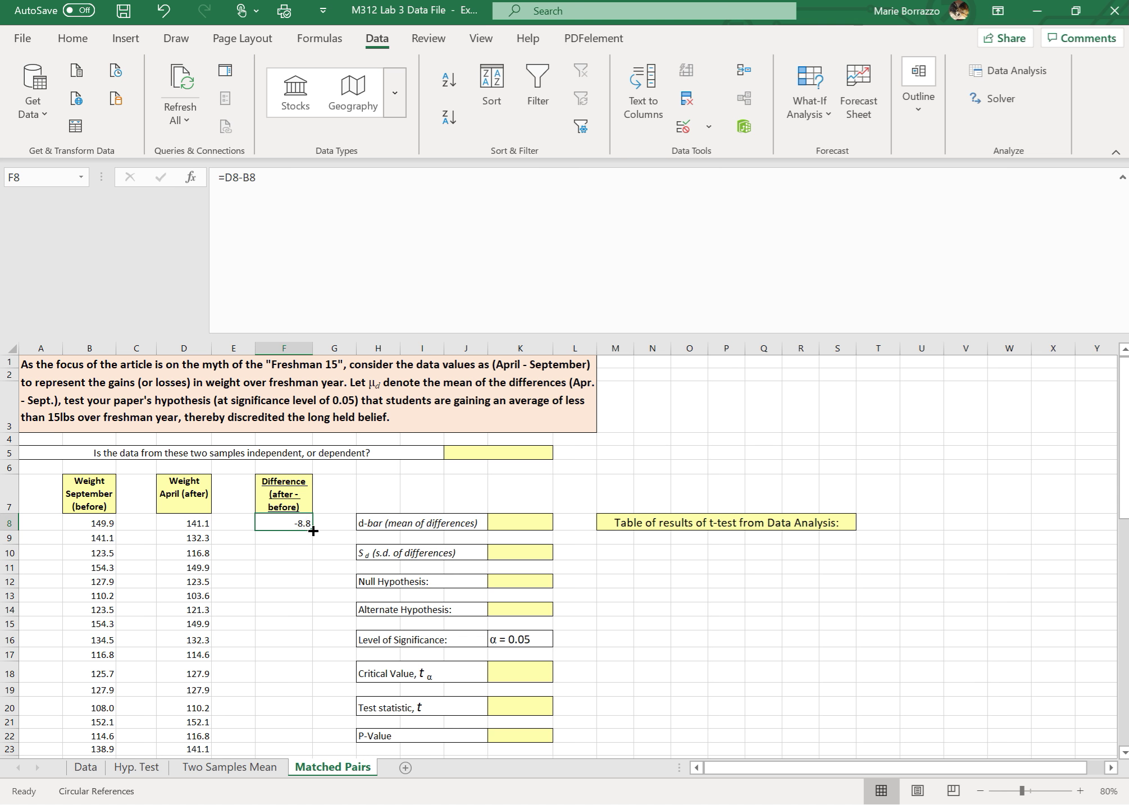
left_click_drag(313, 530, 313, 752)
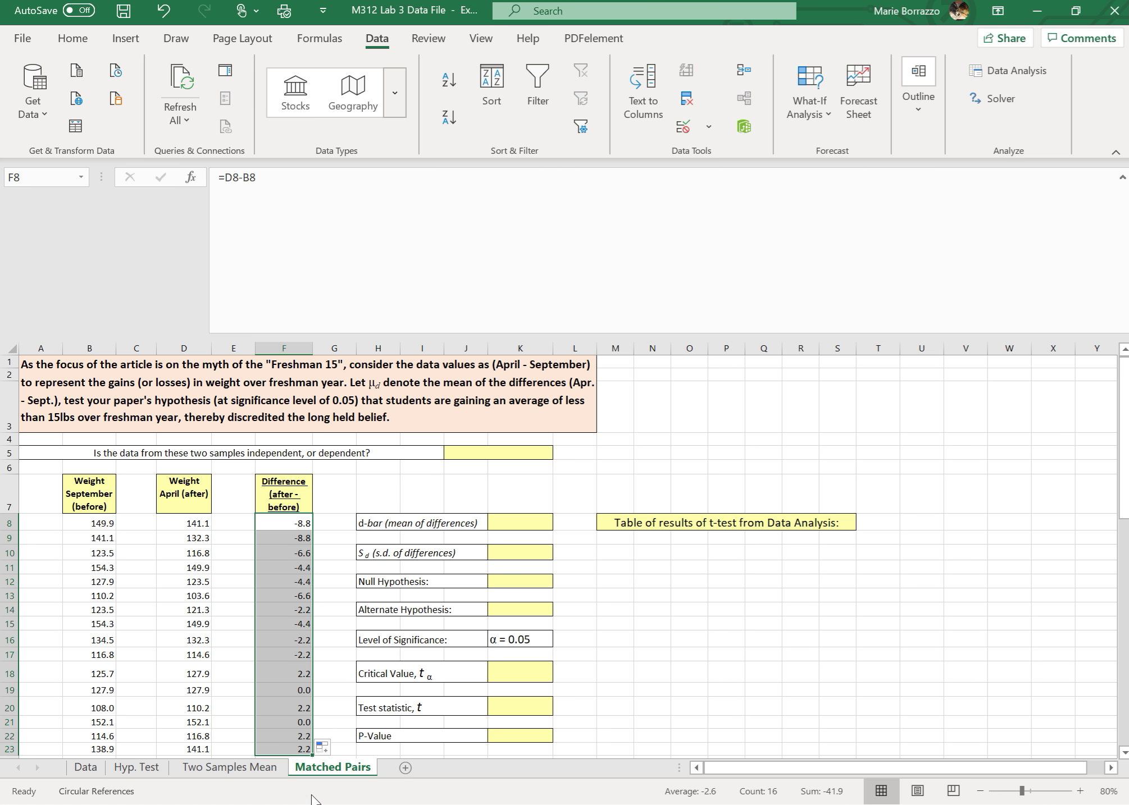
scroll(320, 618, "down", 3)
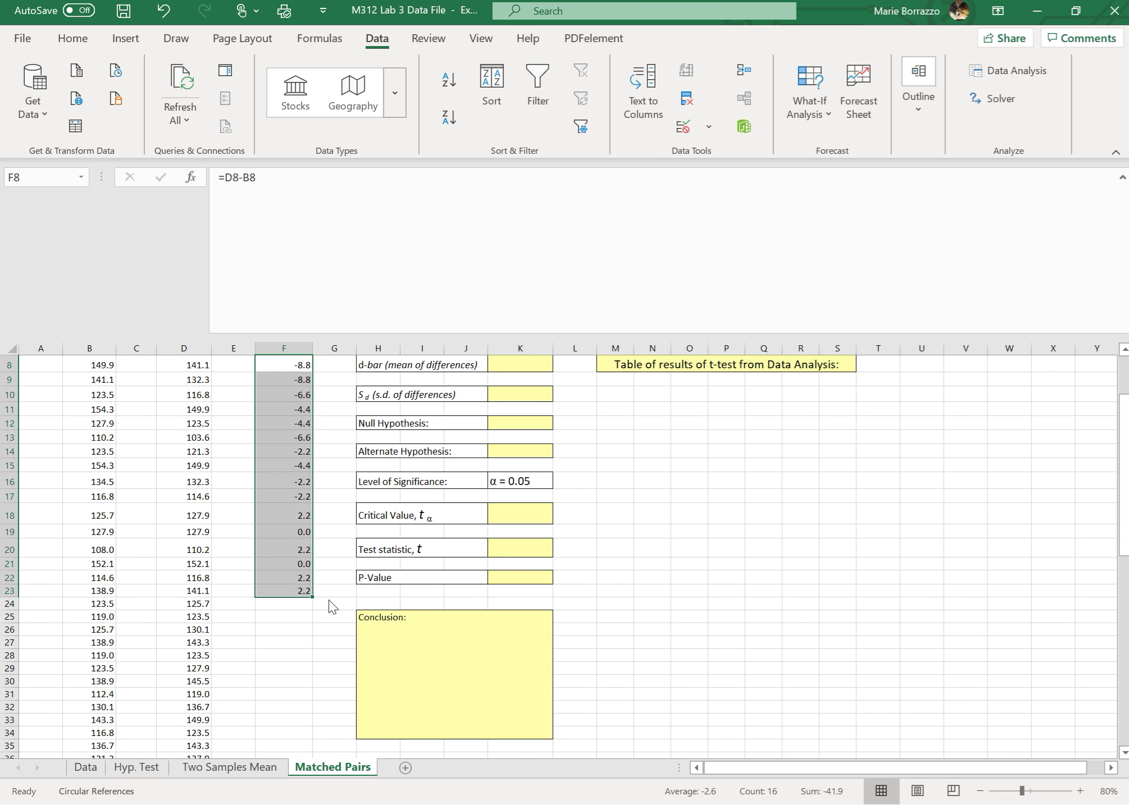
left_click(292, 367)
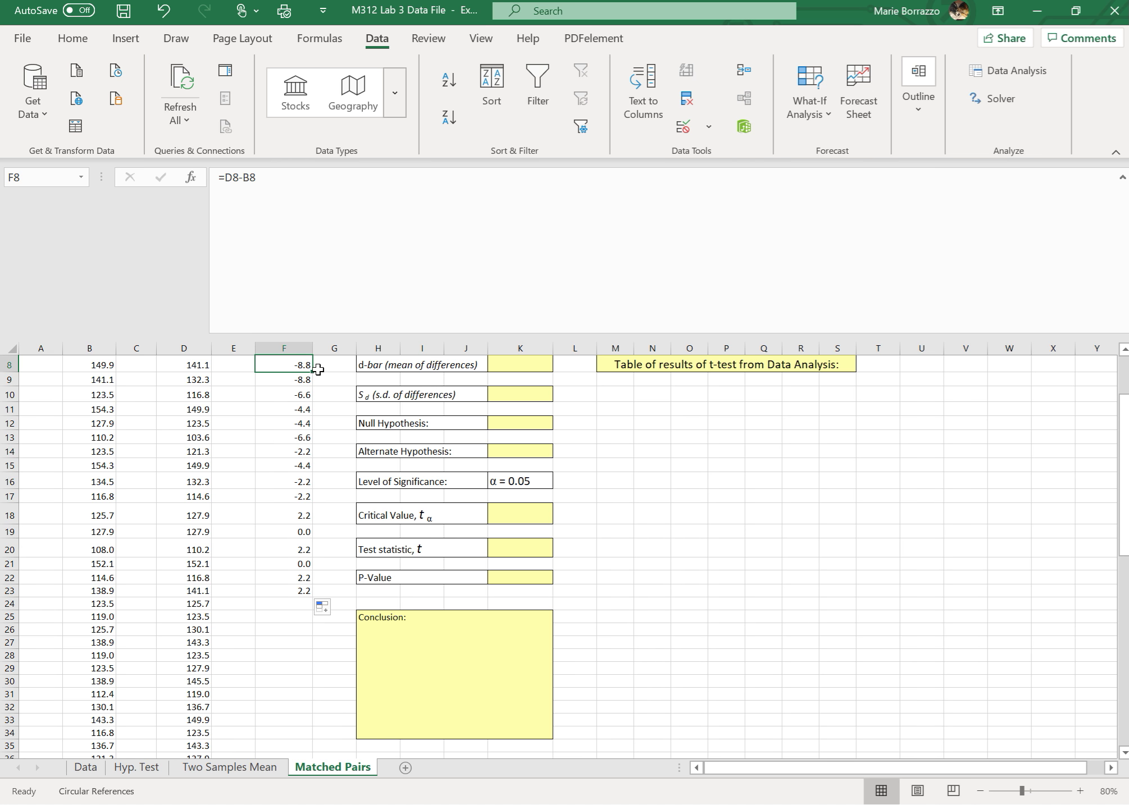
left_click_drag(313, 372, 306, 468)
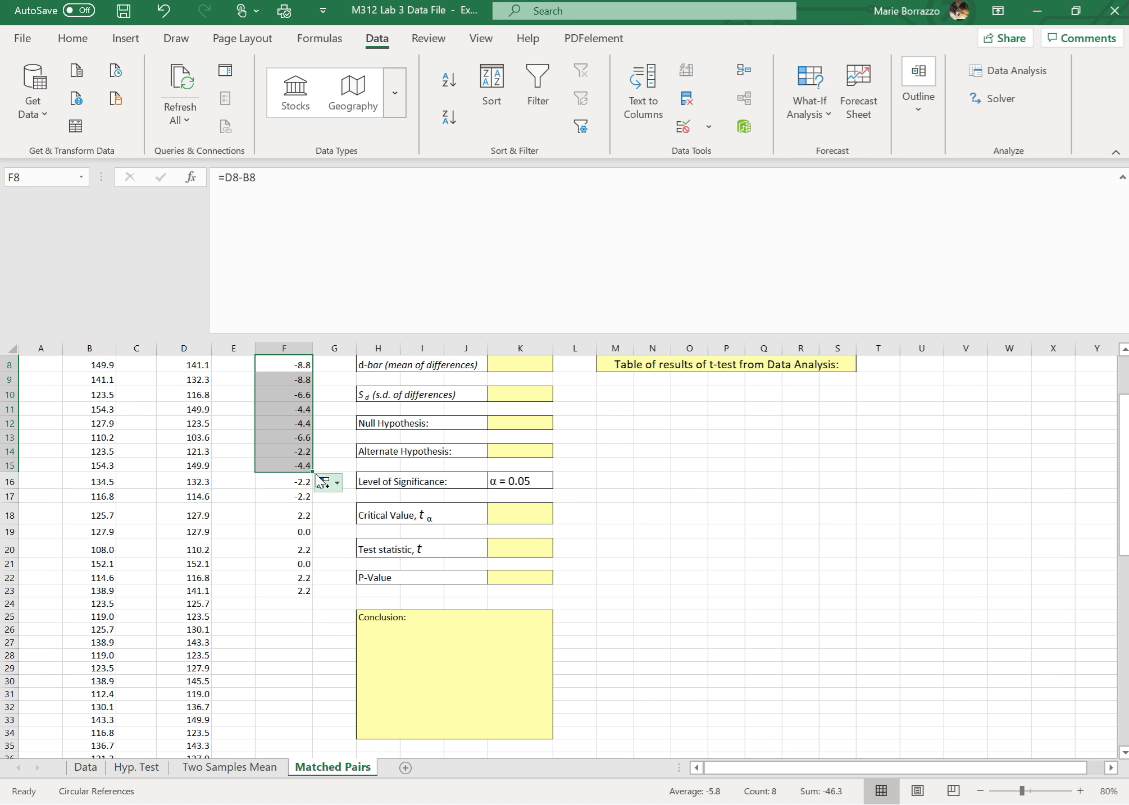
left_click_drag(309, 474, 302, 739)
left_click(308, 737)
left_click(303, 724)
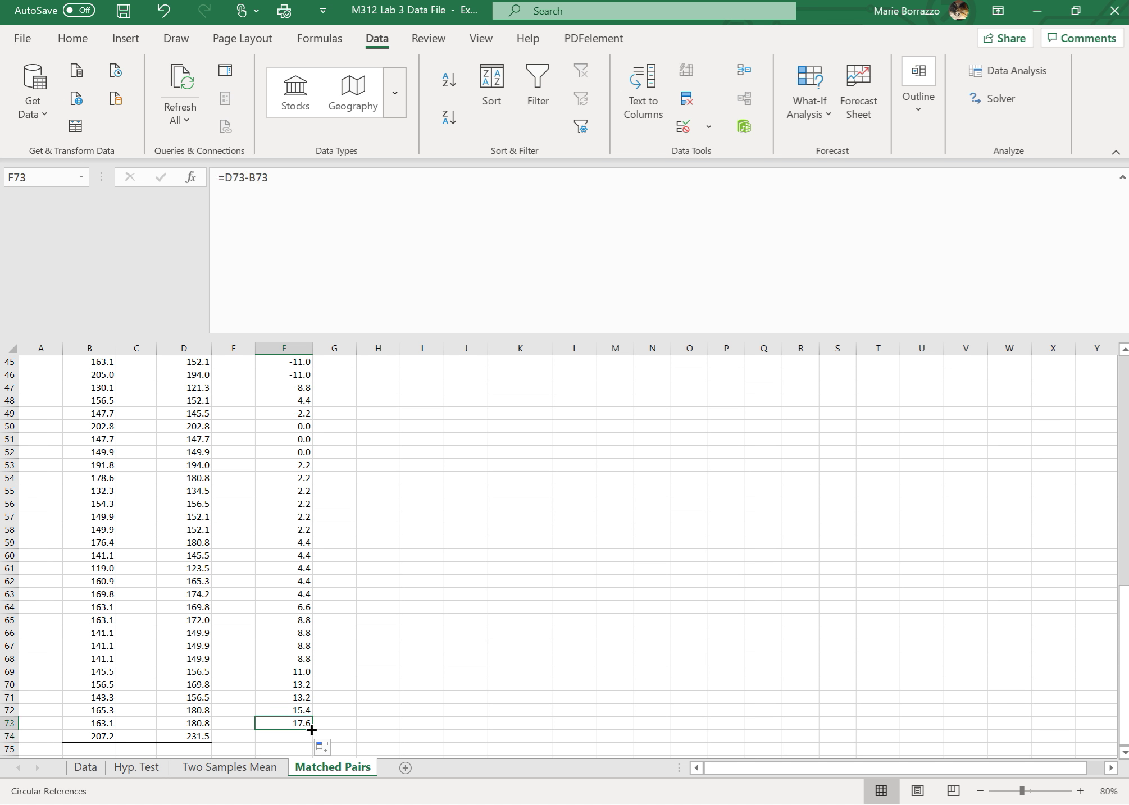
mouse_move(312, 729)
left_mouse_down()
mouse_move(305, 745)
mouse_move(304, 736)
left_mouse_up()
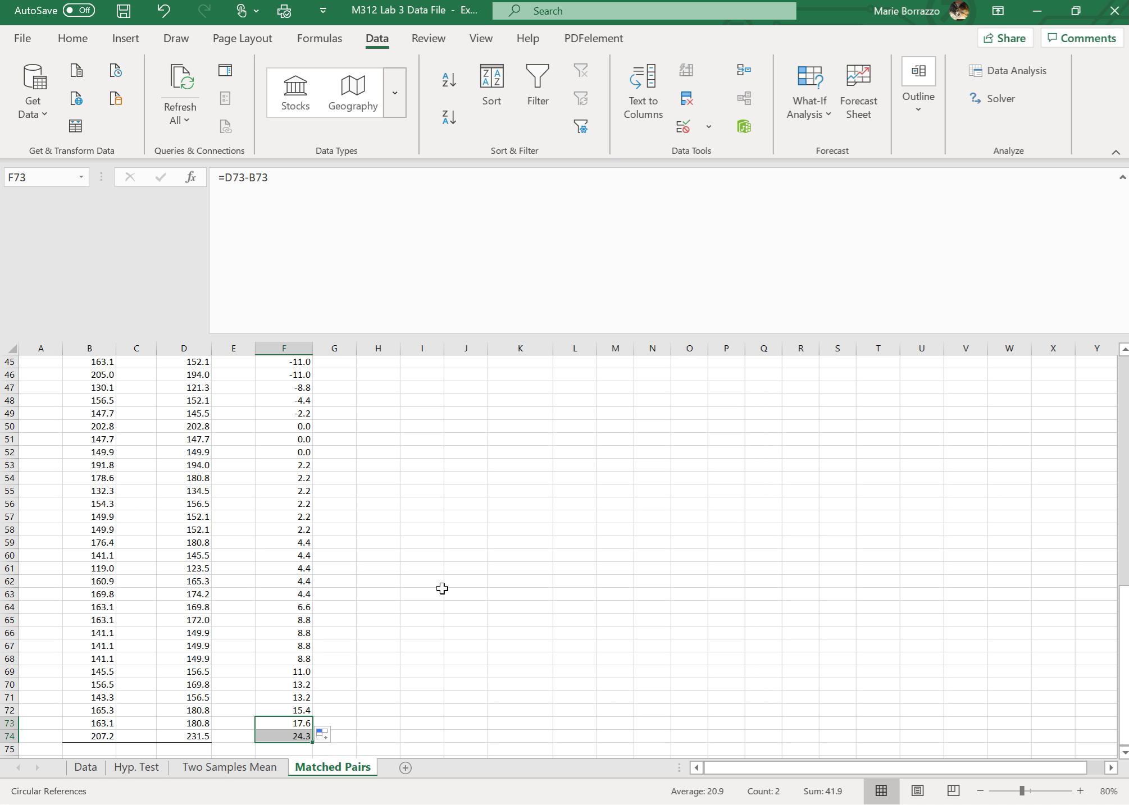
left_click(297, 735)
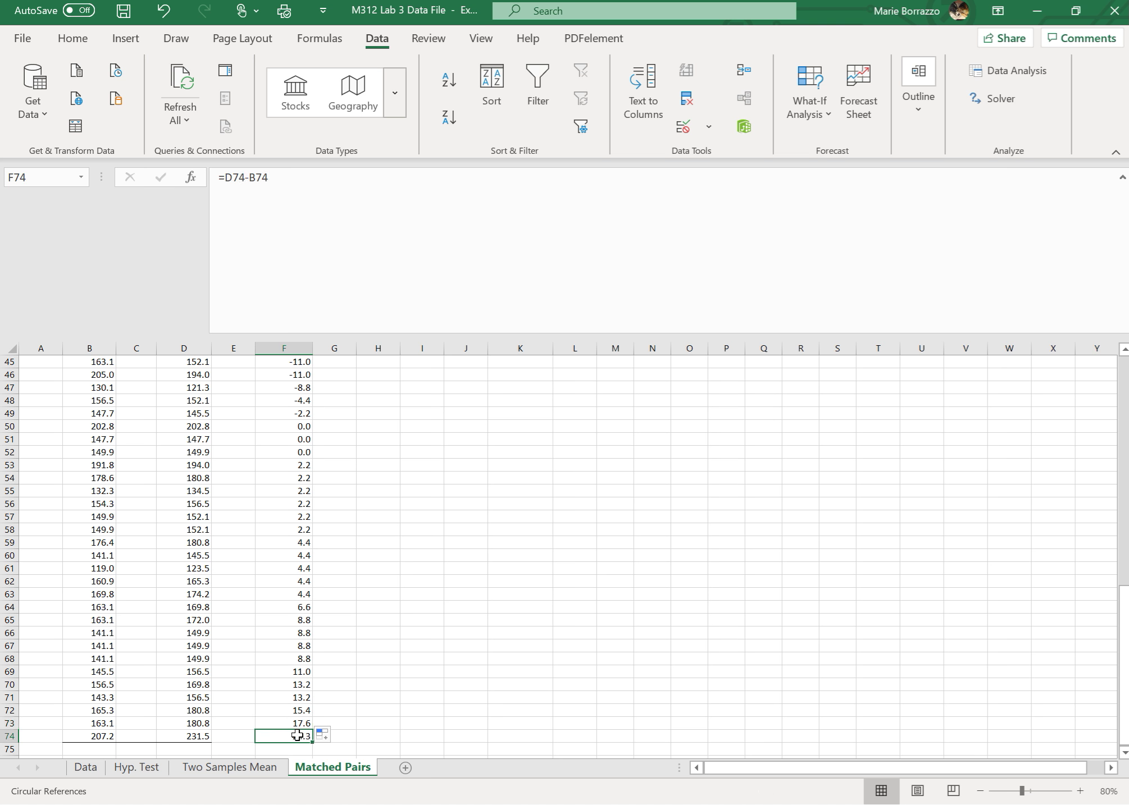
Calculate d-bar in K8 with the formula =AVERAGE(F8:F74)
scroll(297, 734, "up", 12)
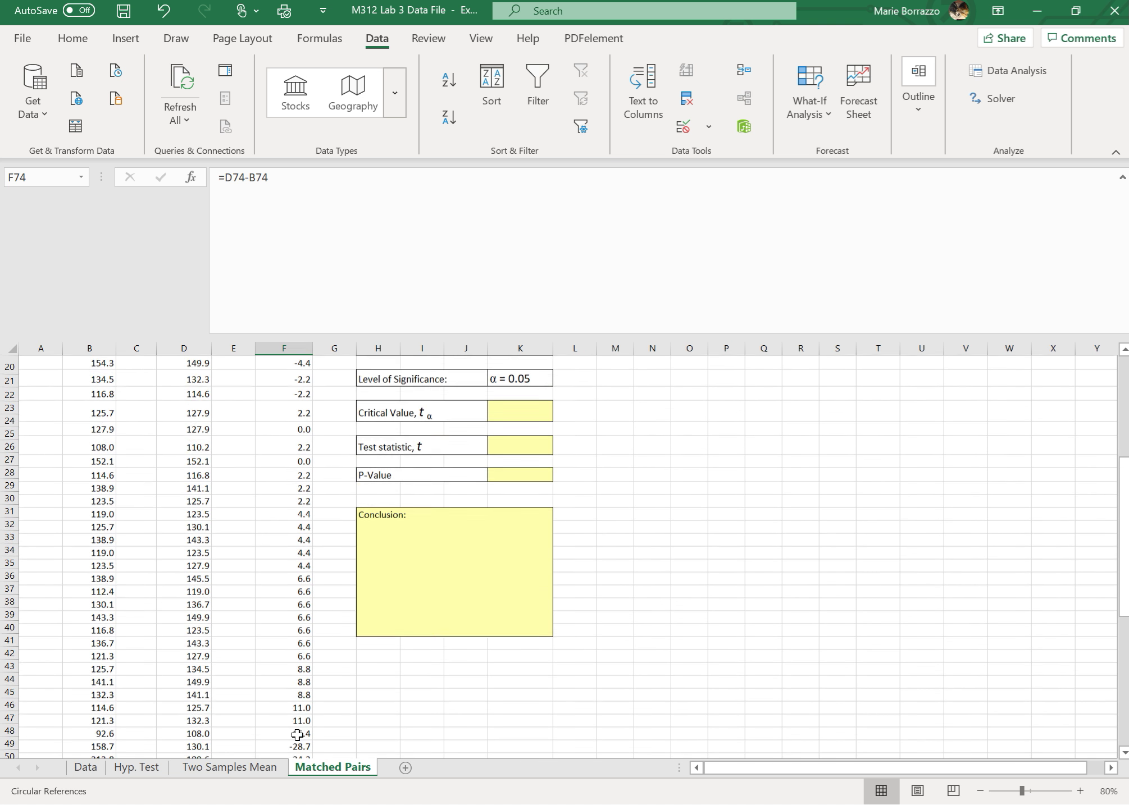
scroll(297, 734, "up", 2)
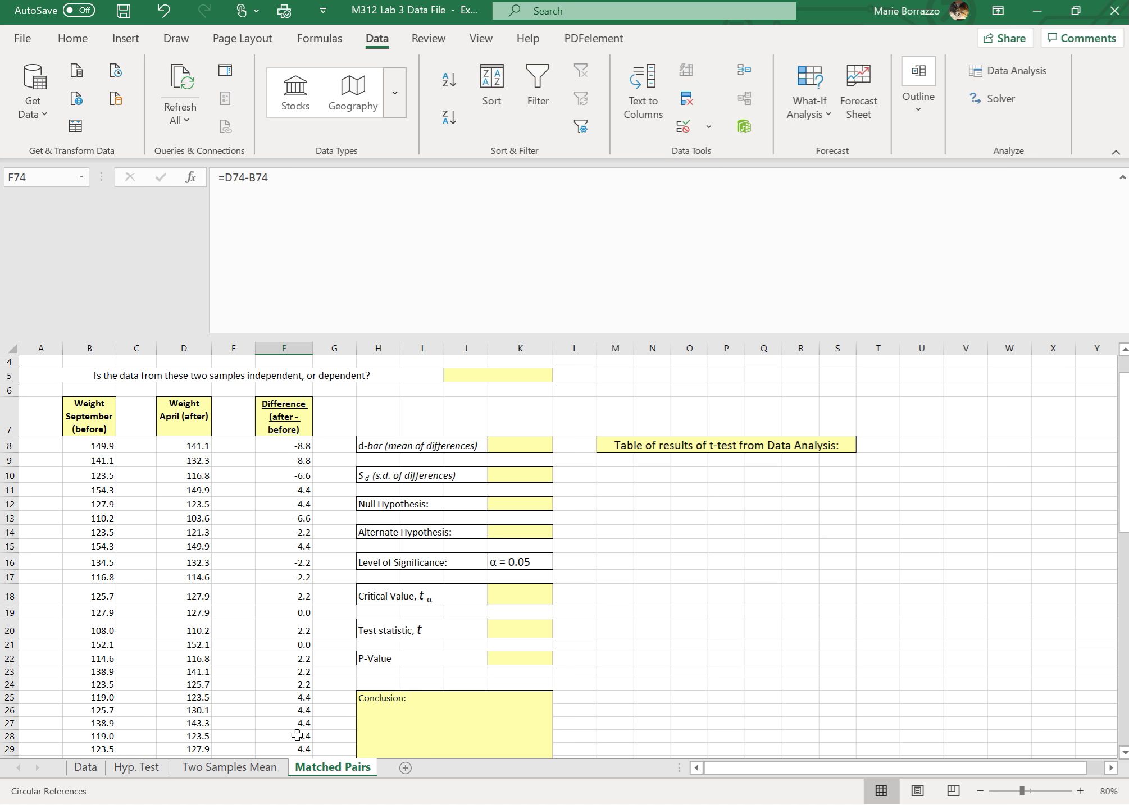
left_click(520, 445)
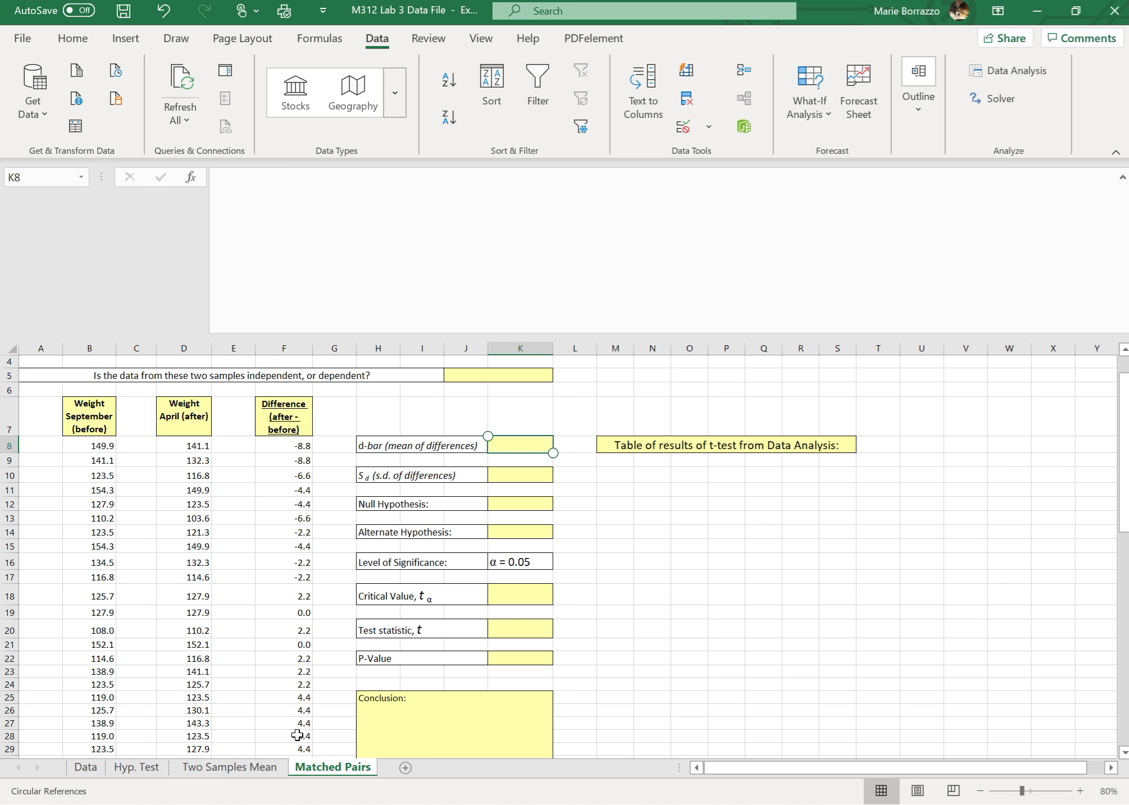
type("=average")
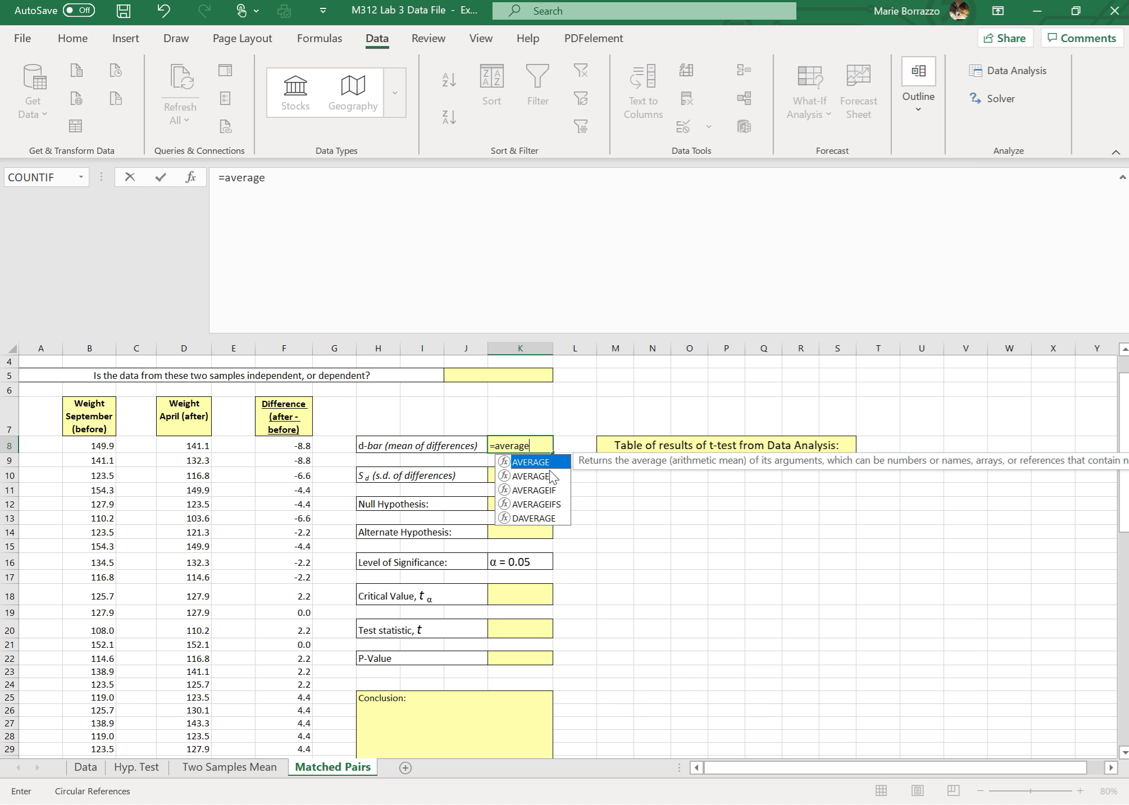
double_click(533, 463)
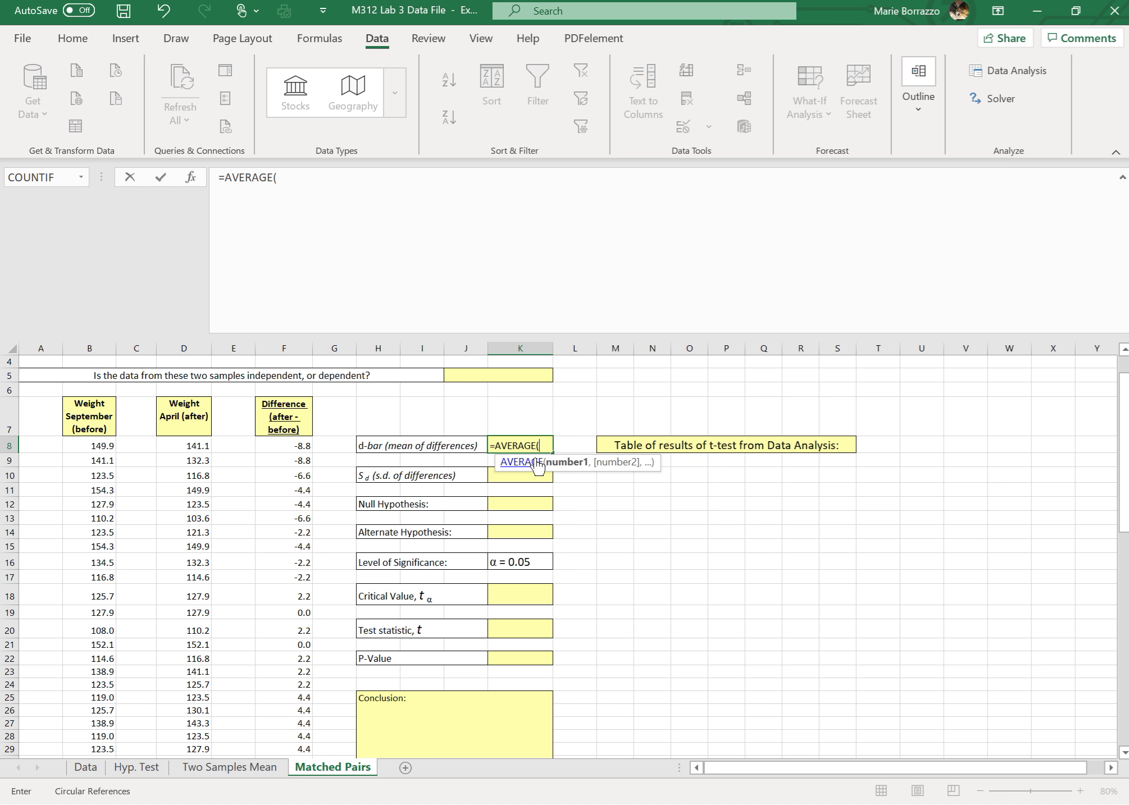
type("f8:")
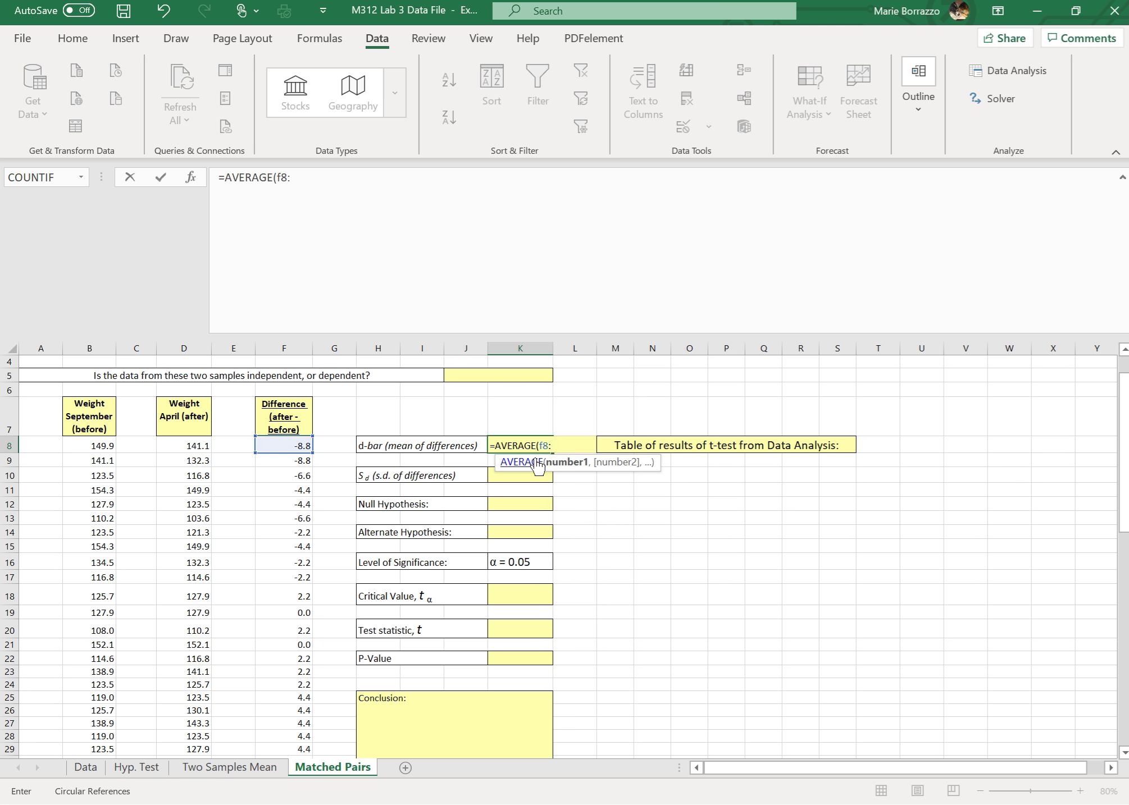
scroll(537, 466, "down", 20)
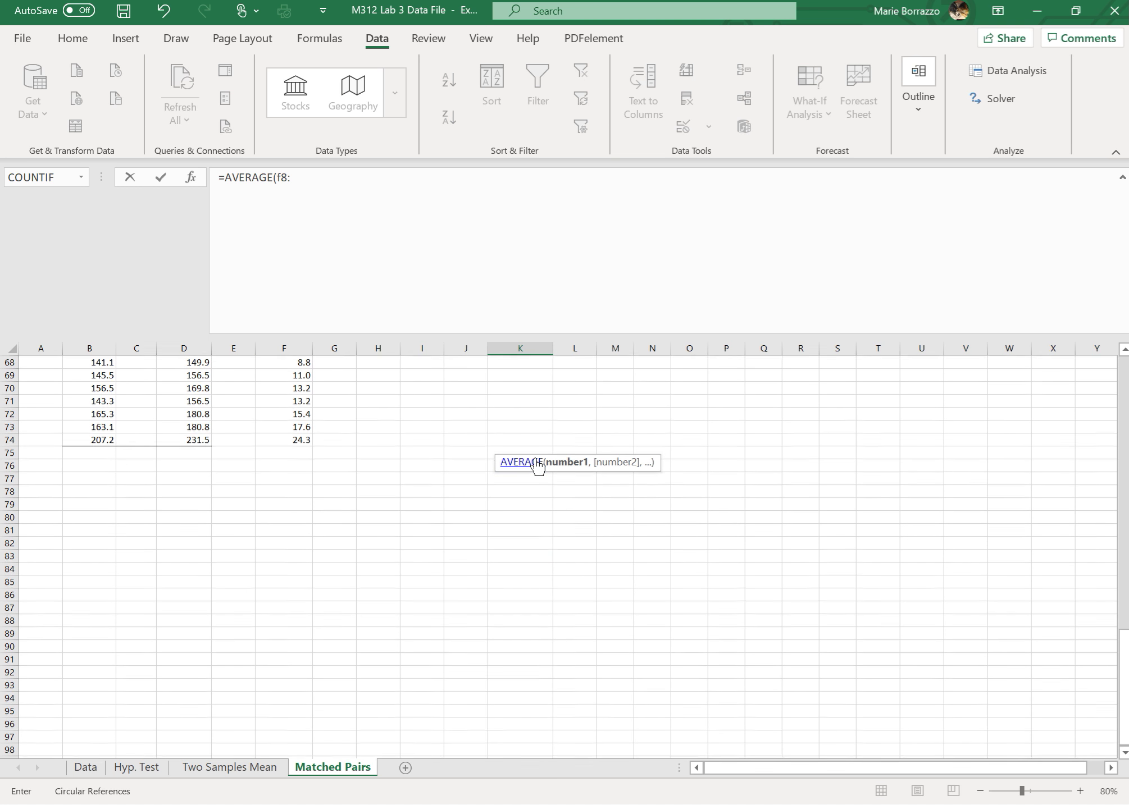
scroll(538, 467, "up", 20)
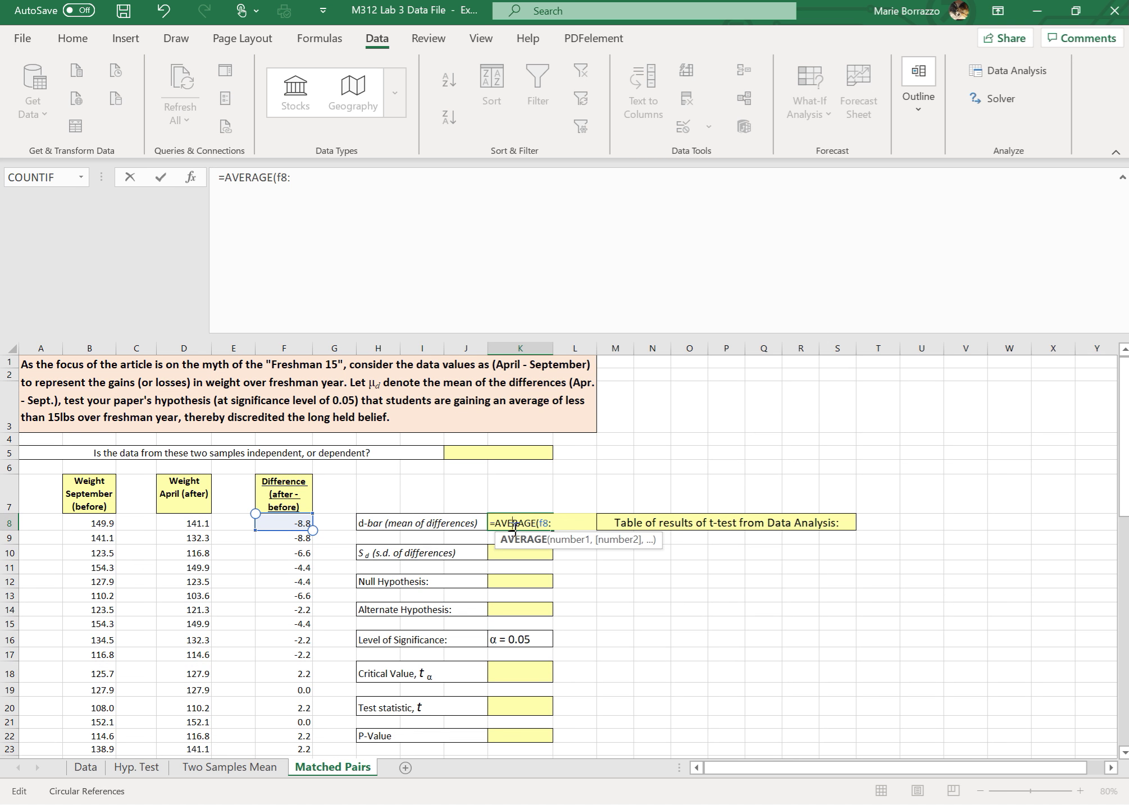
type("f74")
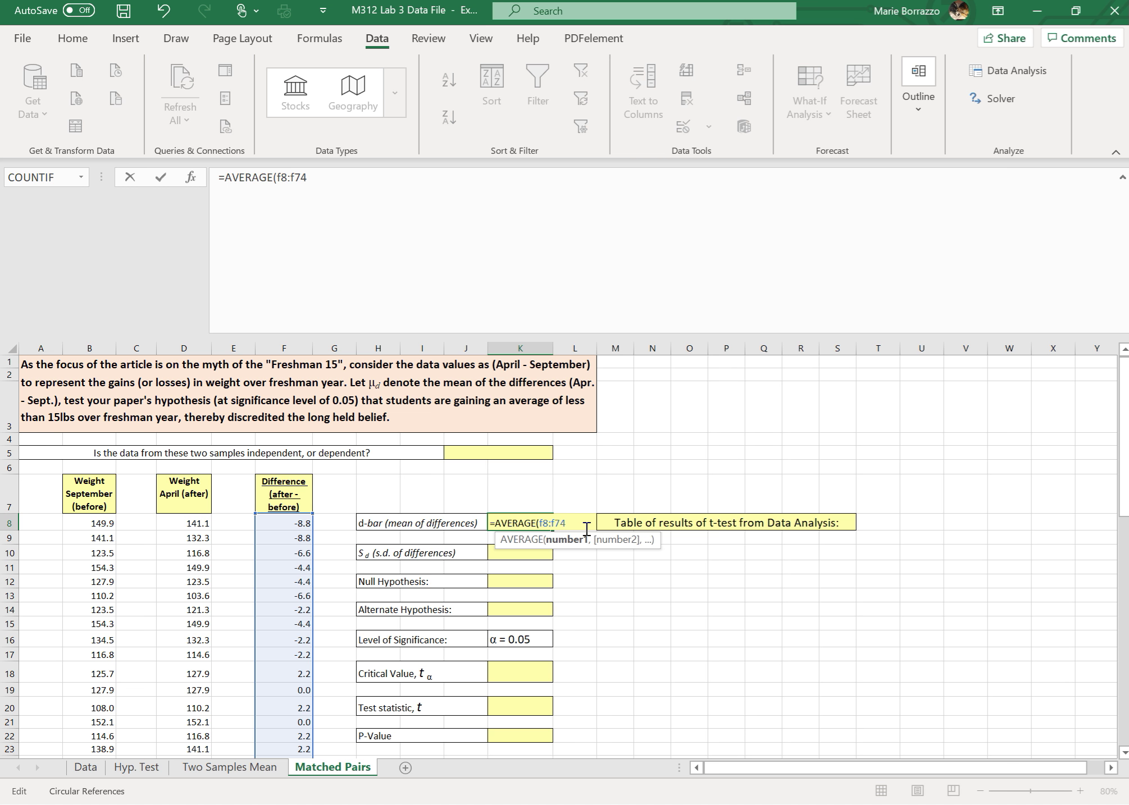
key("Return")
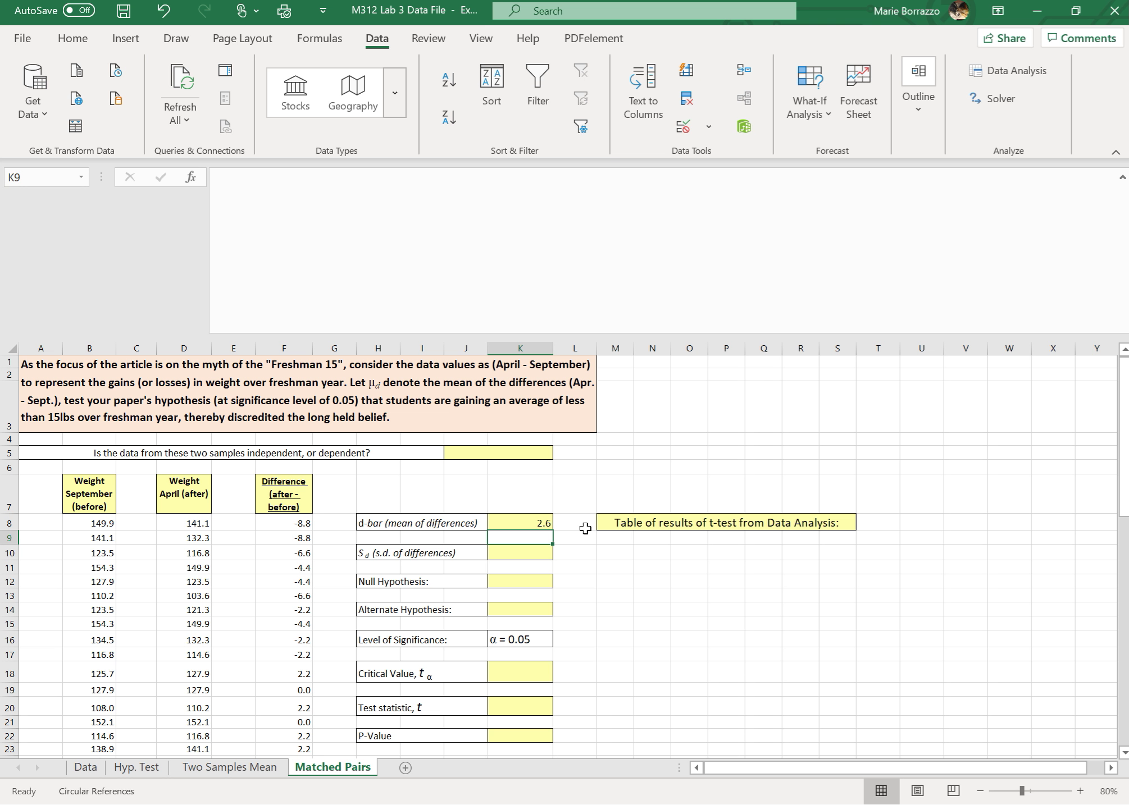
Review the remaining answer cells in column K, from the standard deviation of differences to the P-value
key("Down")
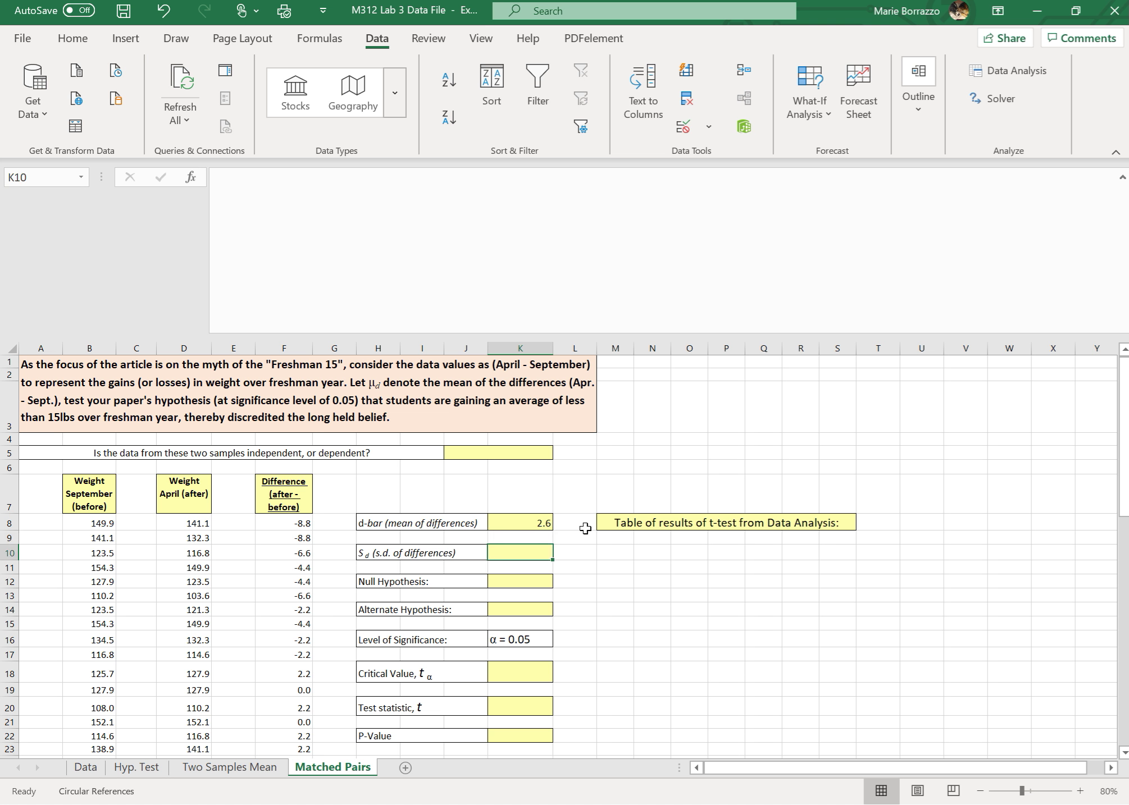
key("Down")
key("Down")
key("Down")
key("Down")
key("Down")
key("Down")
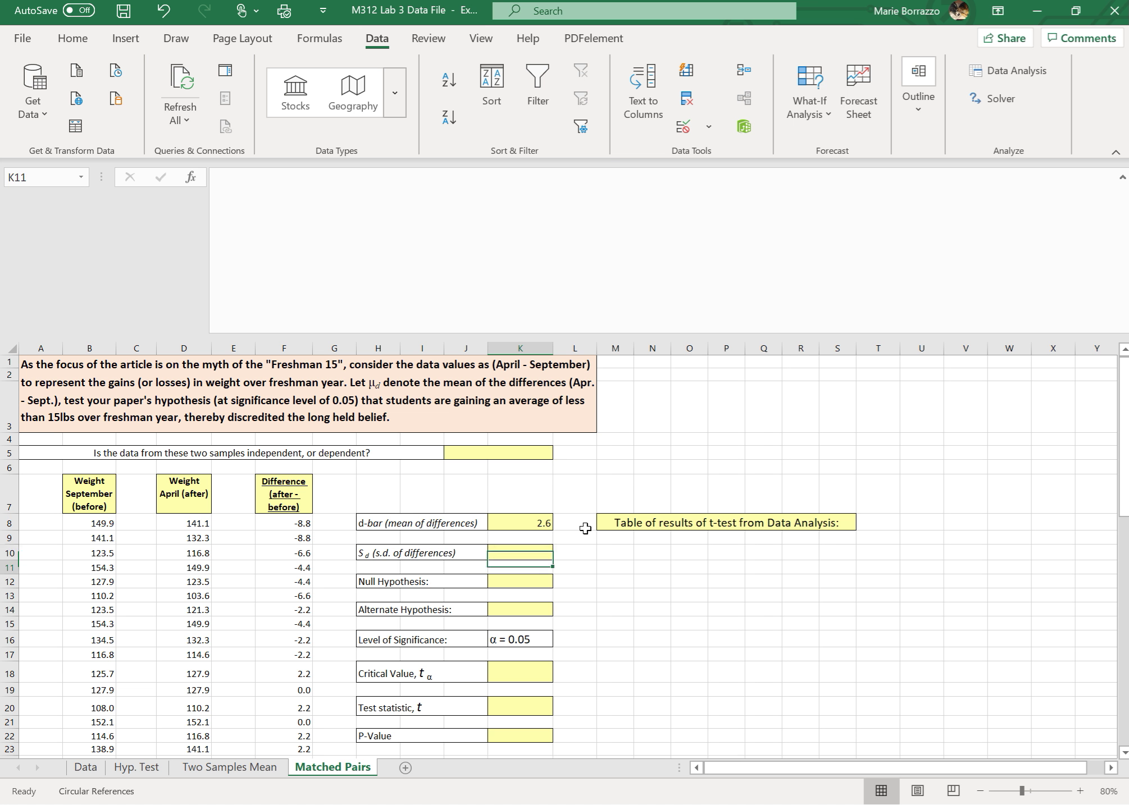
key("Down")
key("Down")
key("Down")
key("Down")
key("Down")
key("Down")
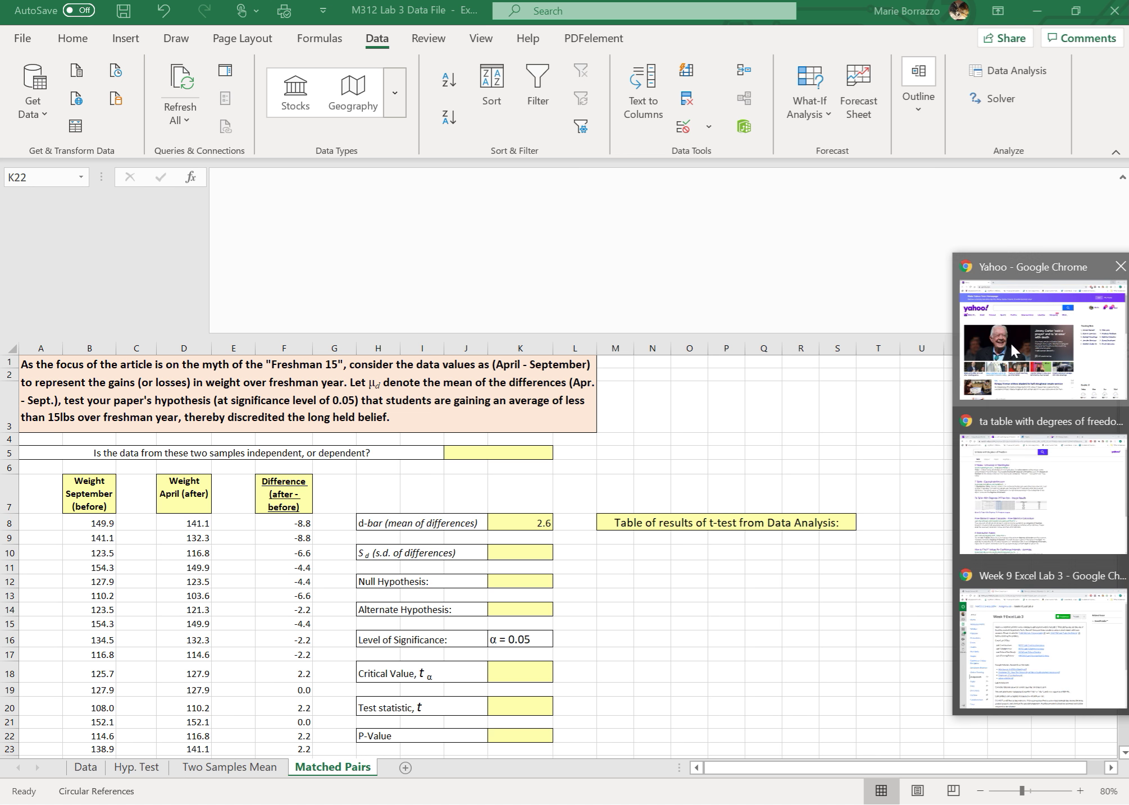
Switch to the Yahoo window in Chrome and search the web for "t test for matched pairs" in a new tab
left_click(1014, 351)
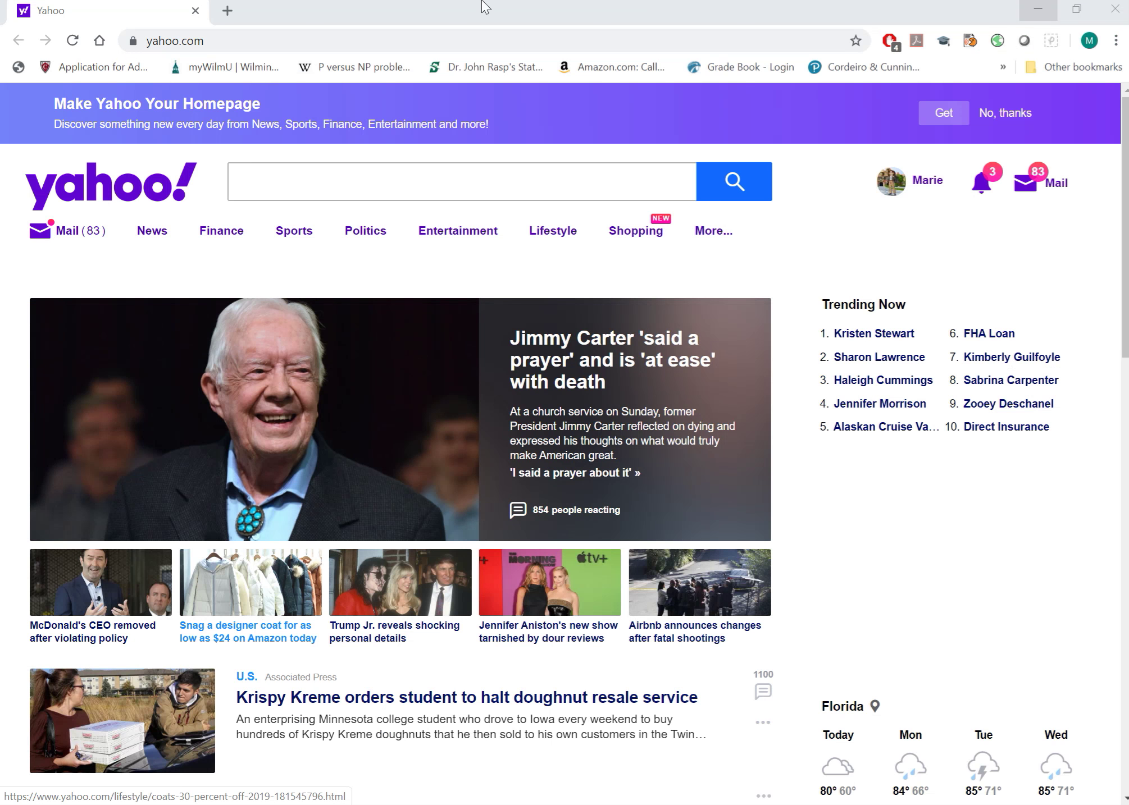
left_click(227, 10)
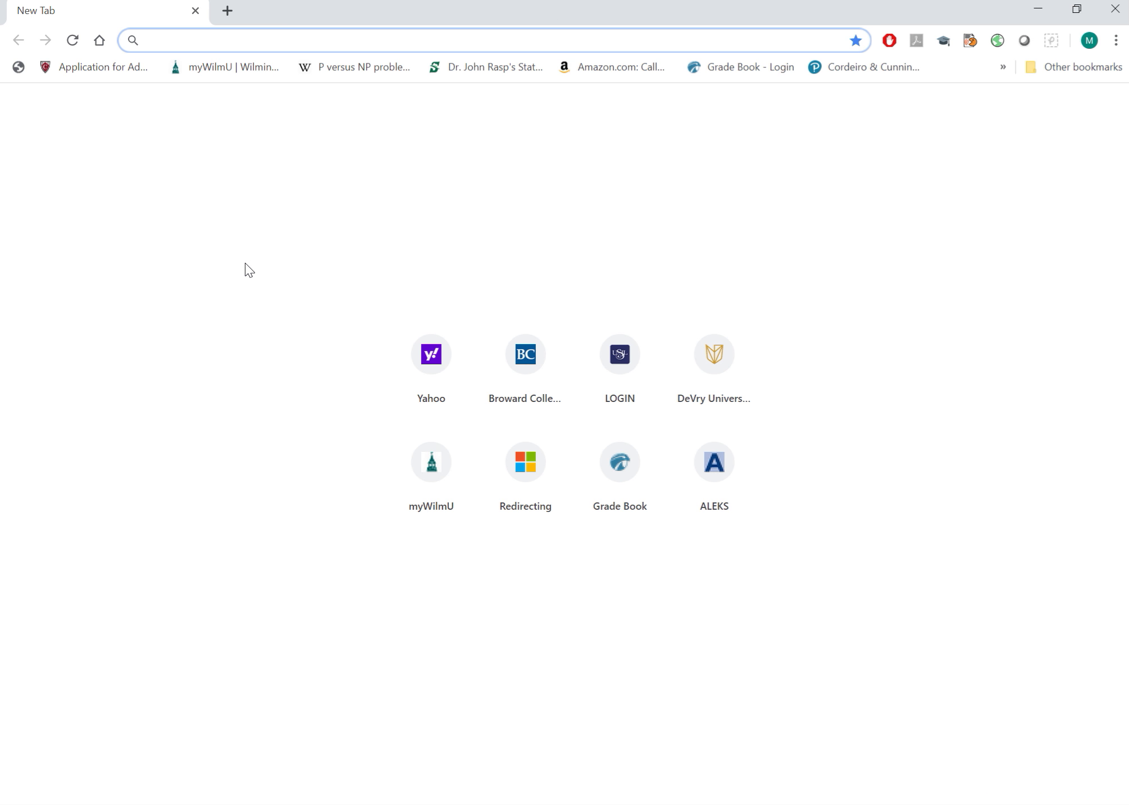
type("t t")
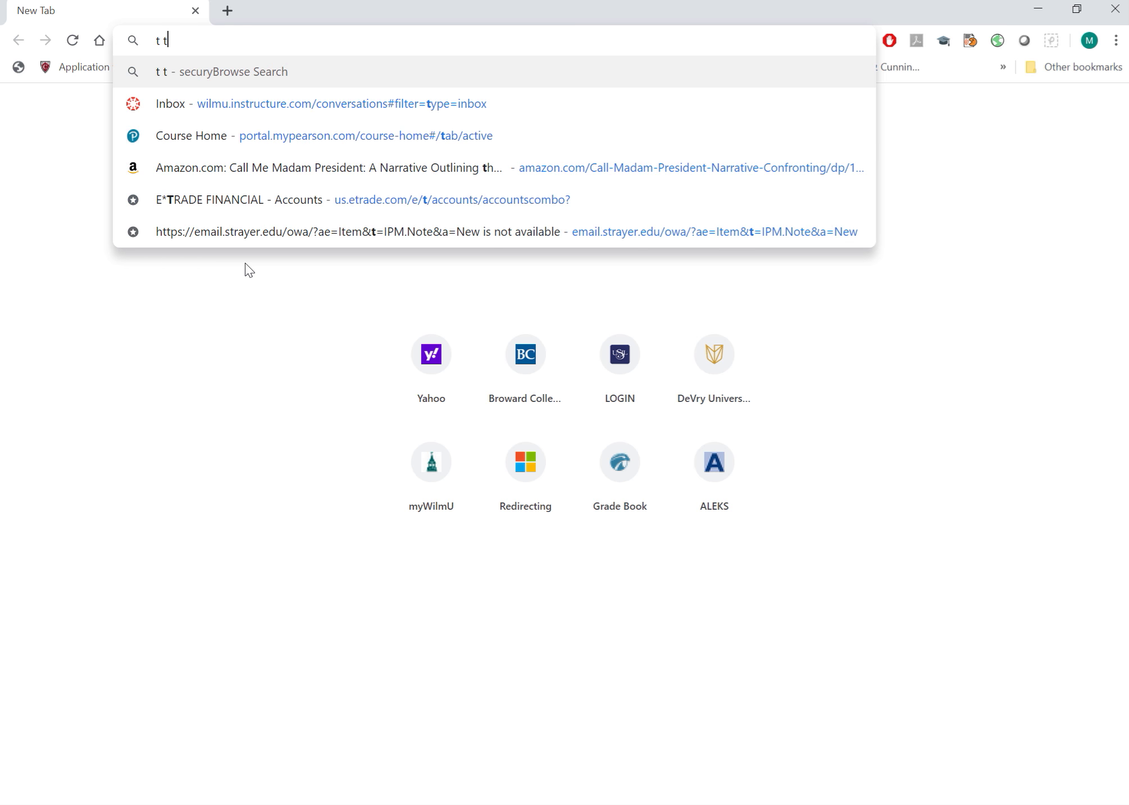
type("est for")
key("BackSpace")
key("BackSpace")
key("BackSpace")
key("BackSpace")
key("BackSpace")
key("BackSpace")
type("x")
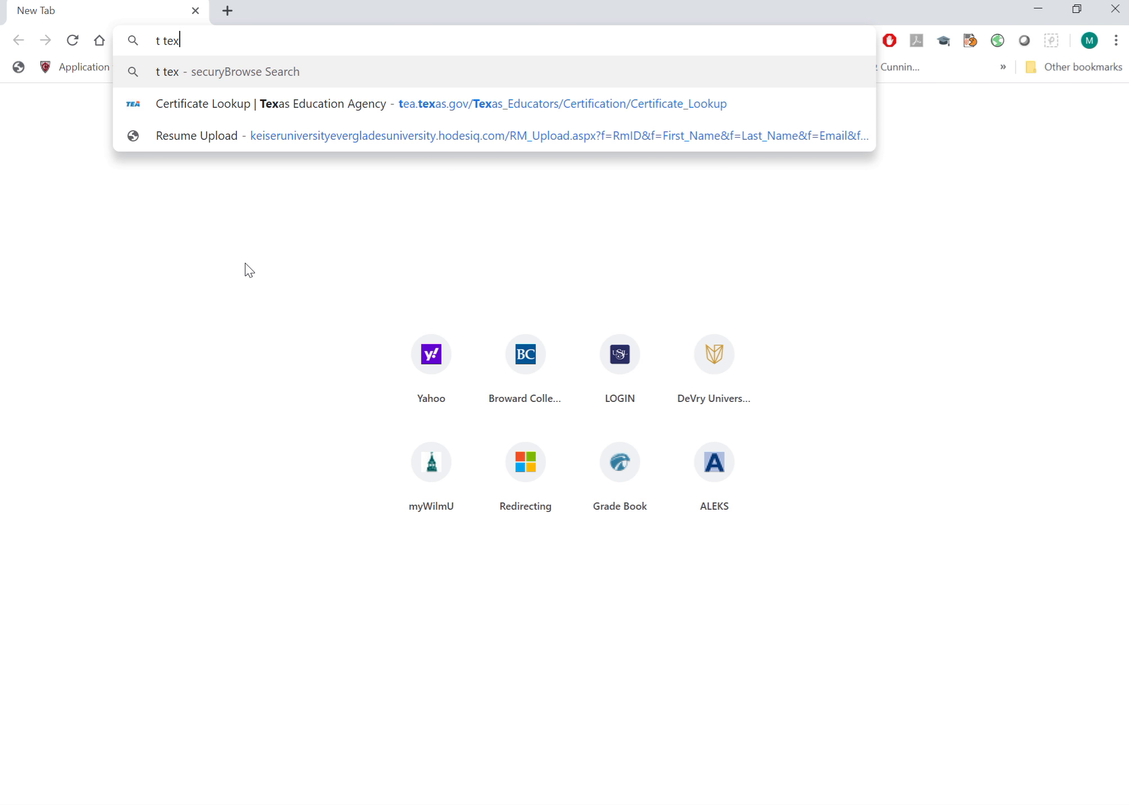
key("BackSpace")
type("st for ")
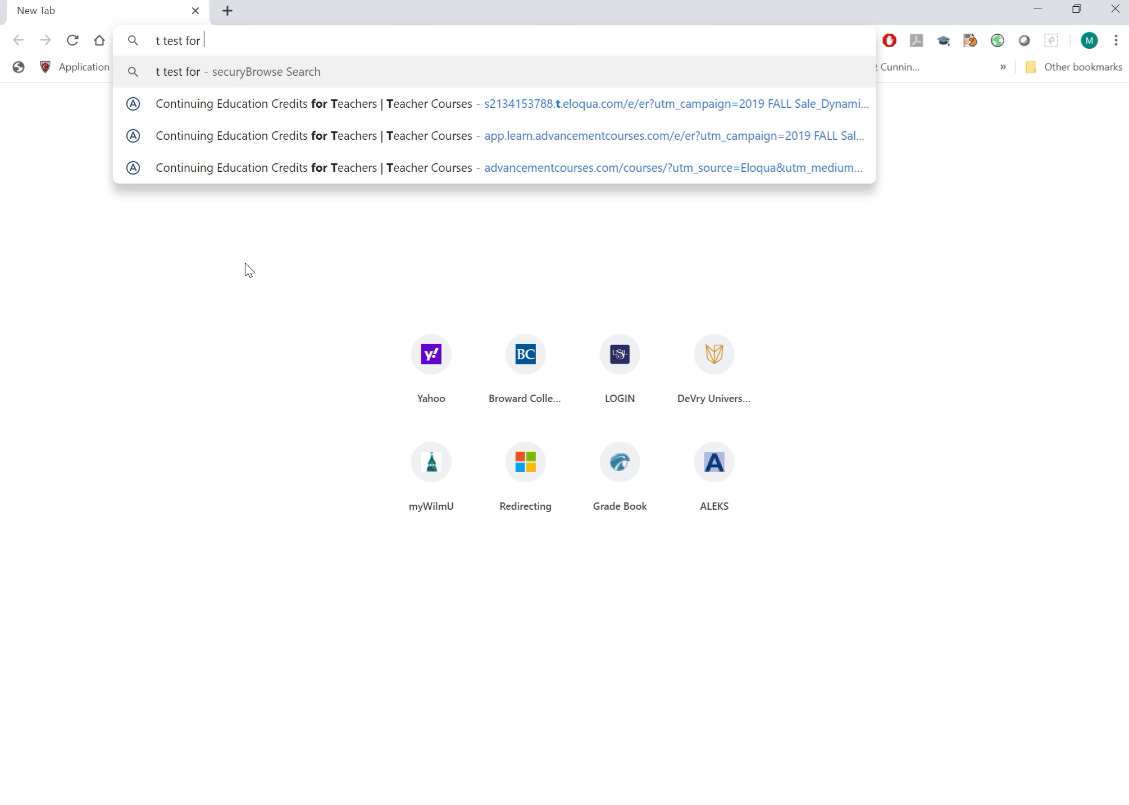
type("match")
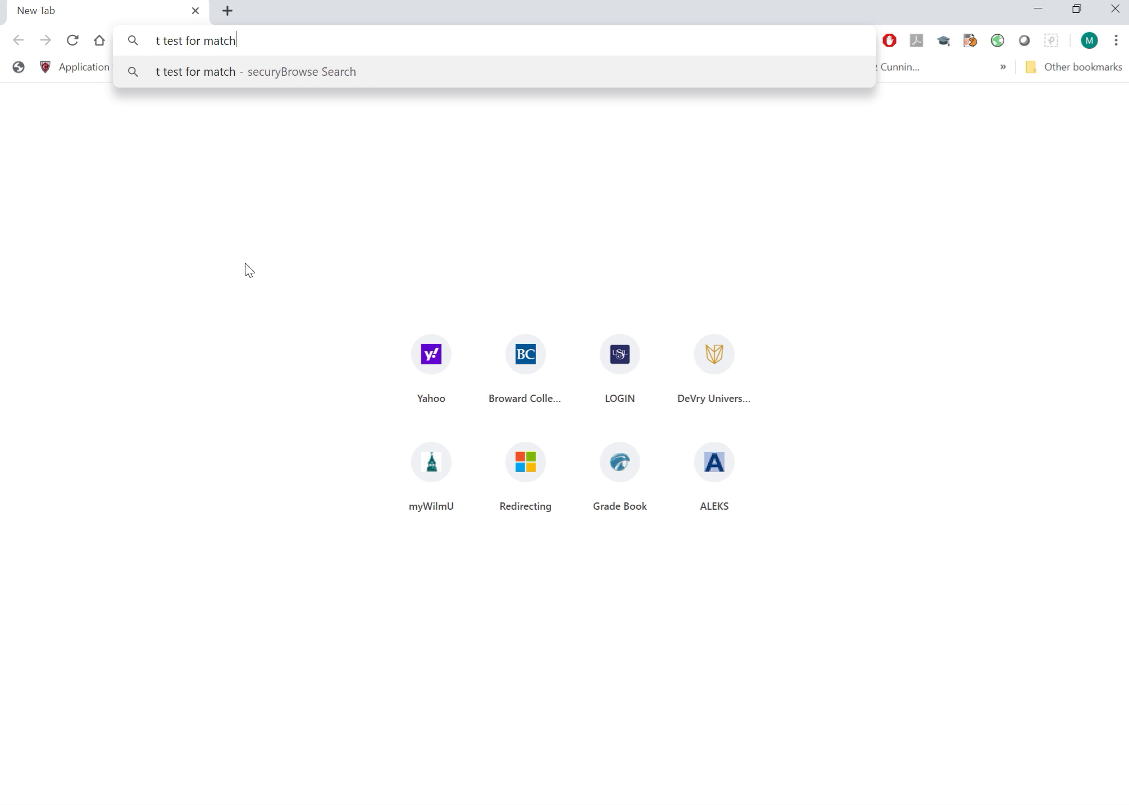
type("ed pairs")
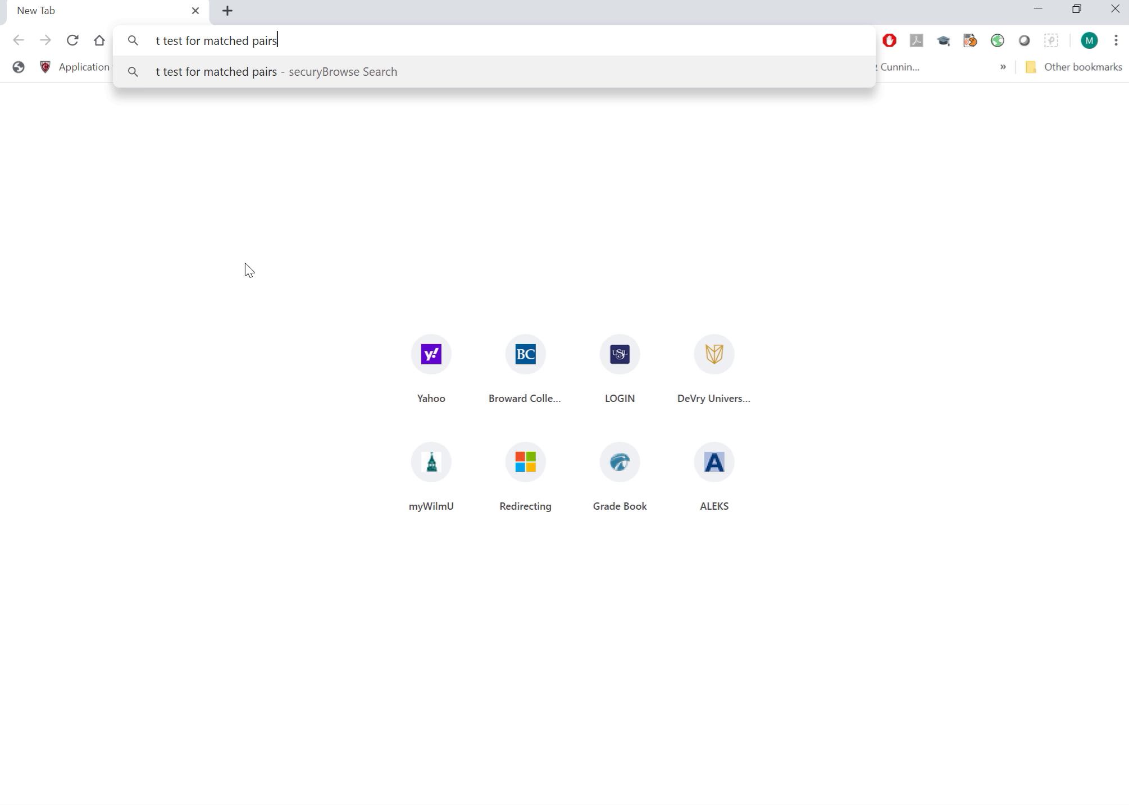
key("Return")
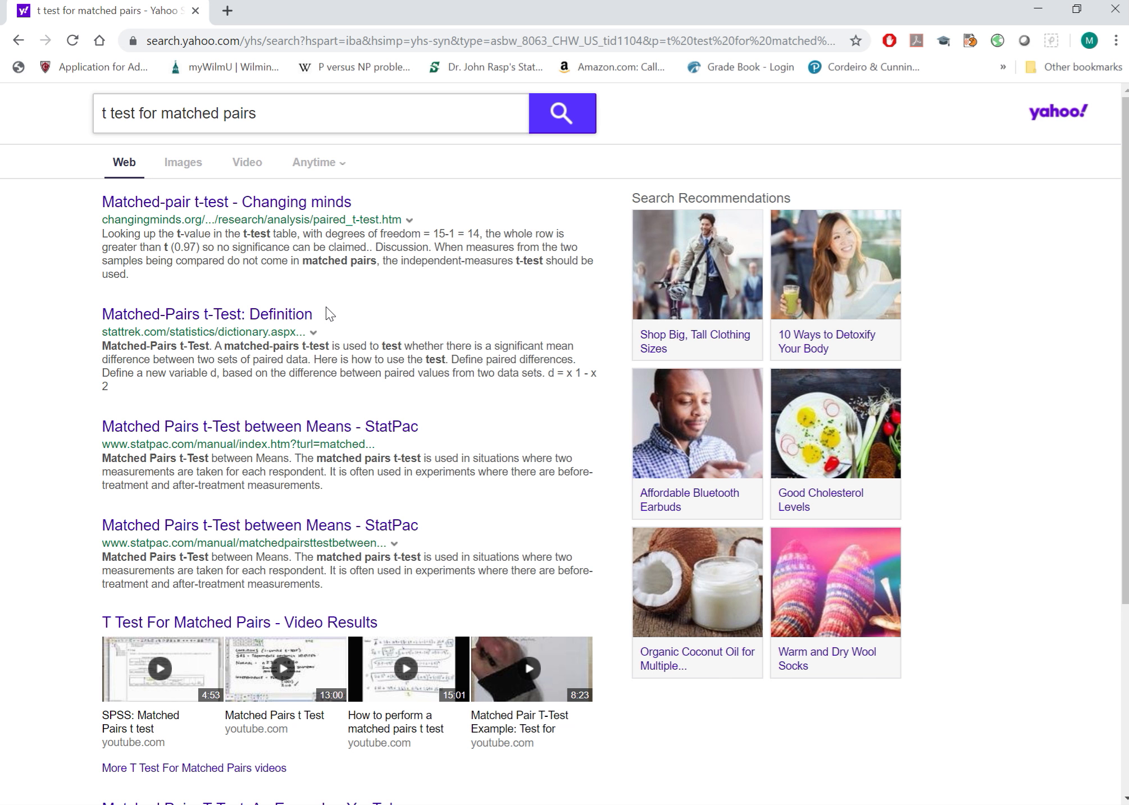
Follow the related search "t test for matched pairs calculator" and open the Social Science Statistics T-Test Calculator for 2 Dependent Means
scroll(377, 286, "down", 3)
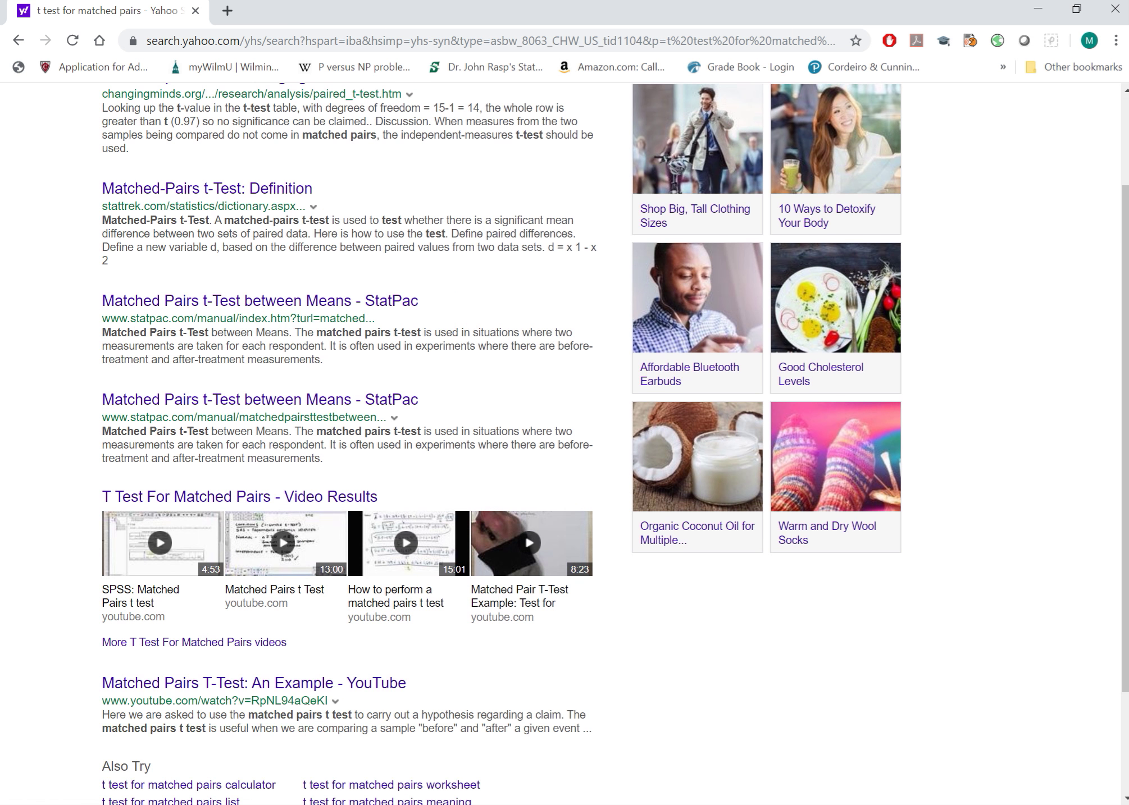
scroll(564, 444, "down", 3)
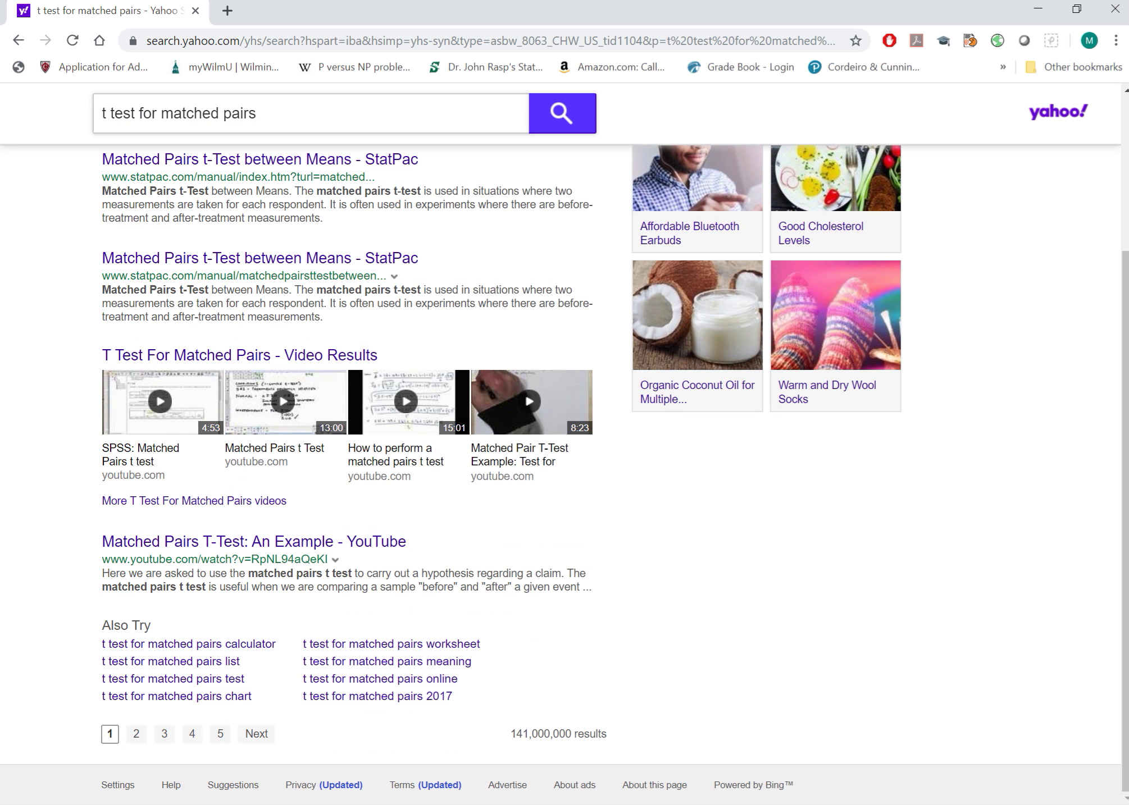
left_click(189, 645)
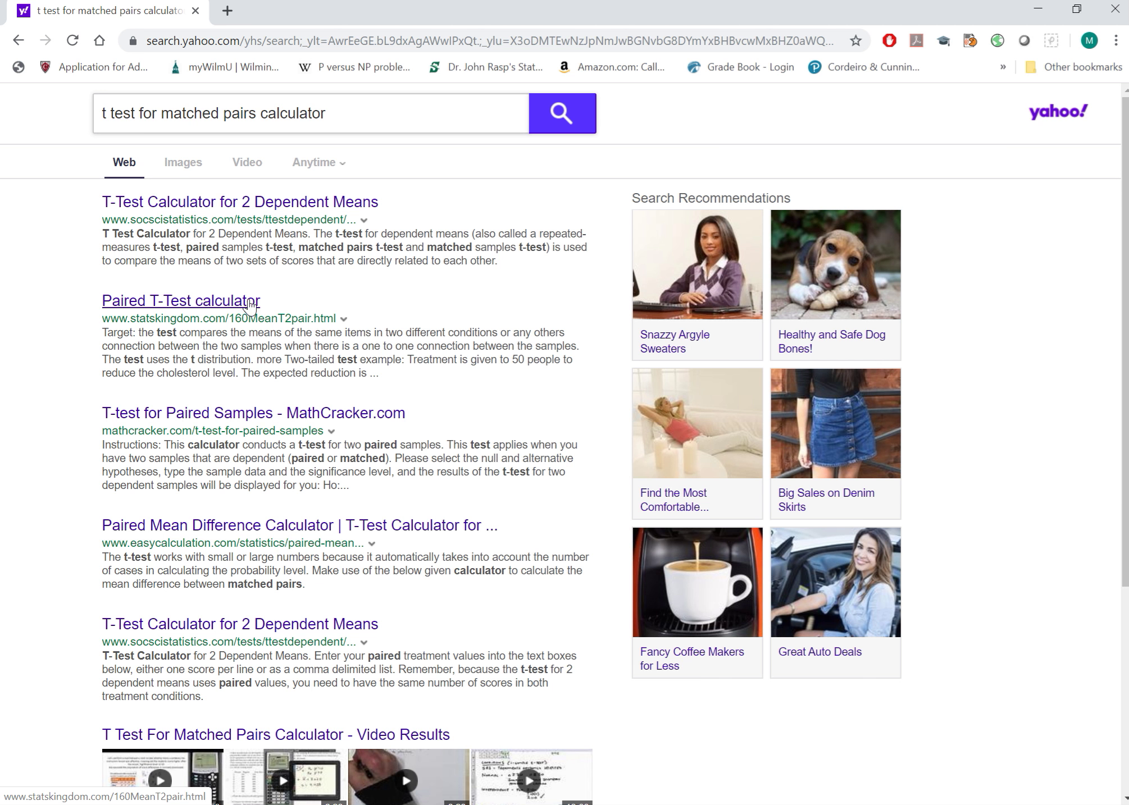
left_click(266, 203)
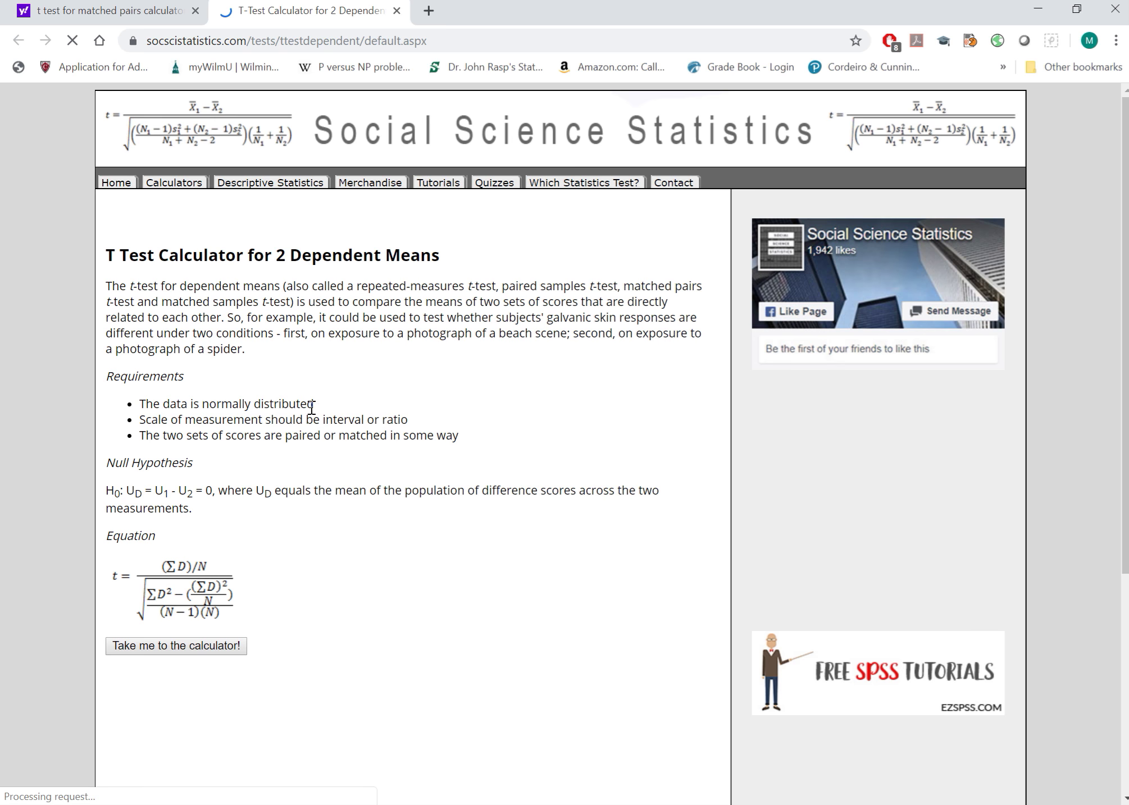
left_click(237, 646)
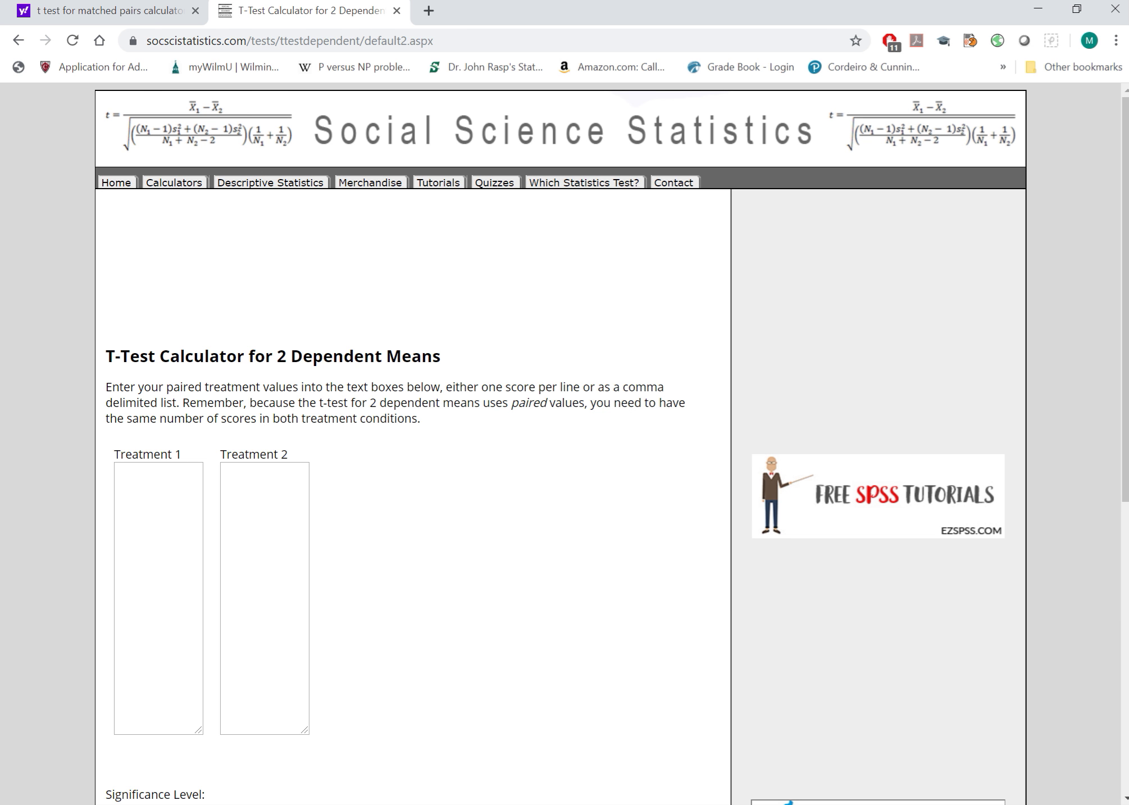
Switch back to the lab workbook in Excel and copy the September weights in B8:B74
mouse_move(1126, 281)
left_click(1044, 444)
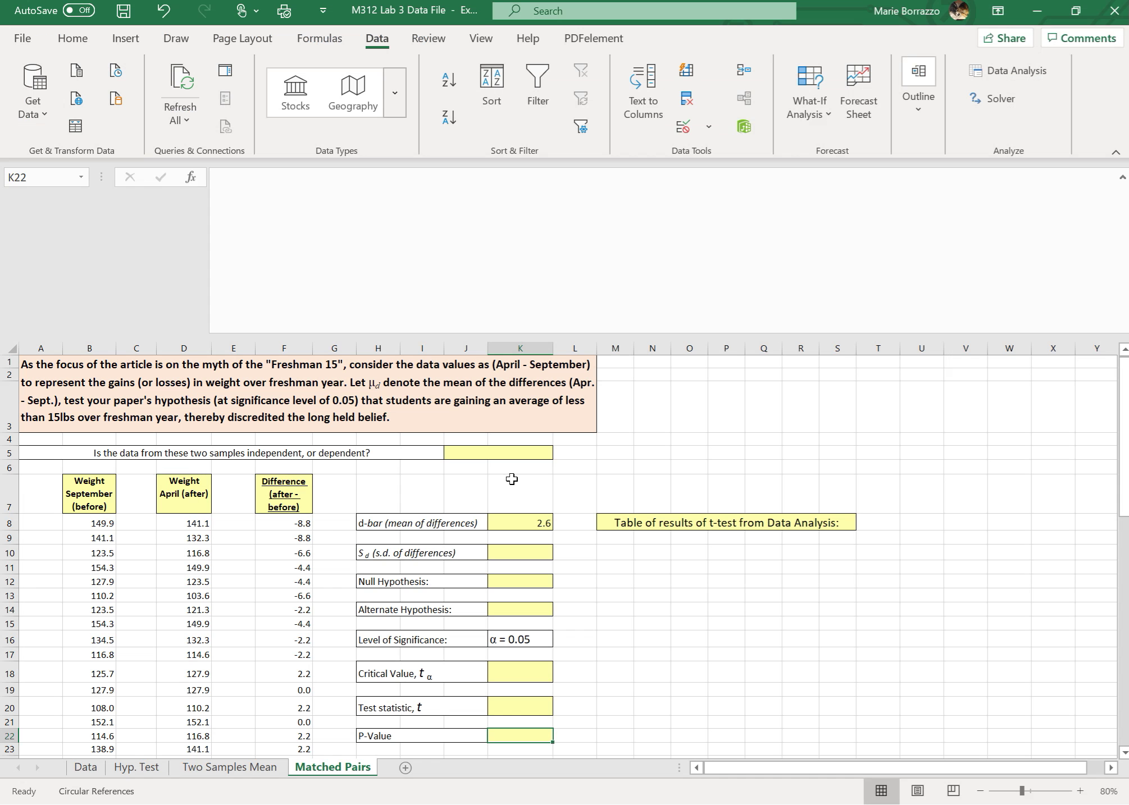
double_click(93, 524)
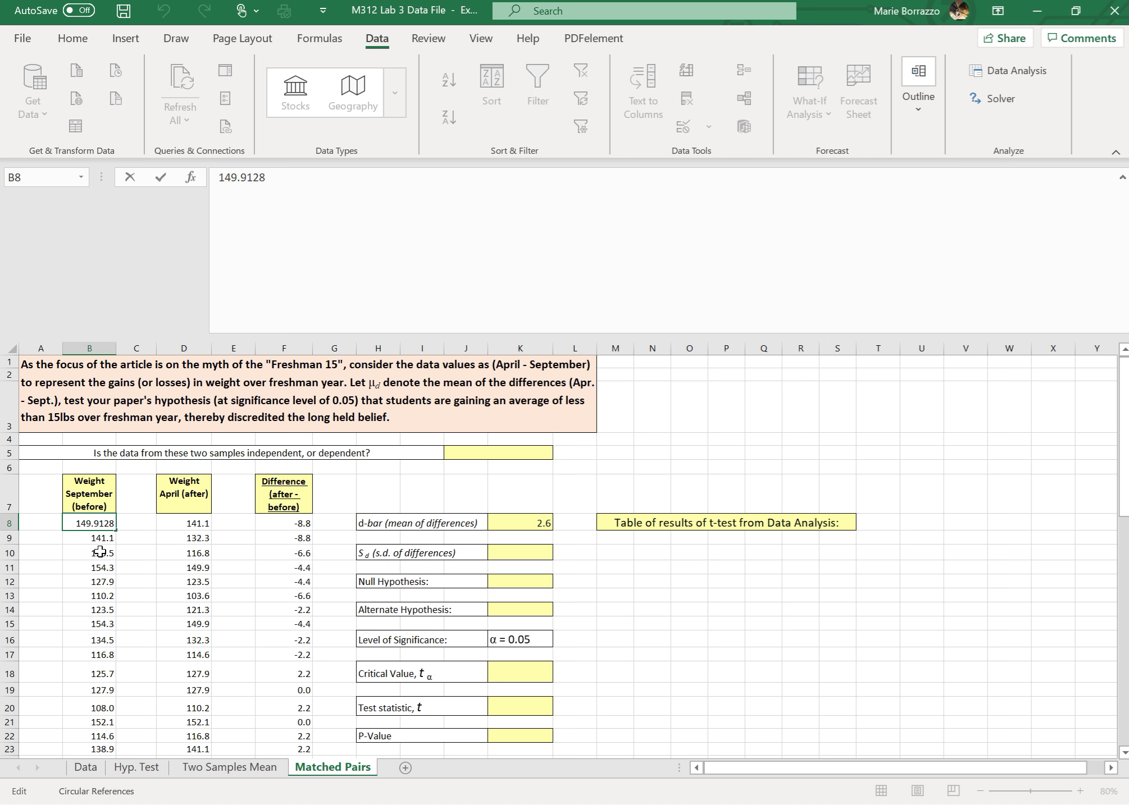
left_click_drag(93, 525, 96, 723)
key("ctrl+c")
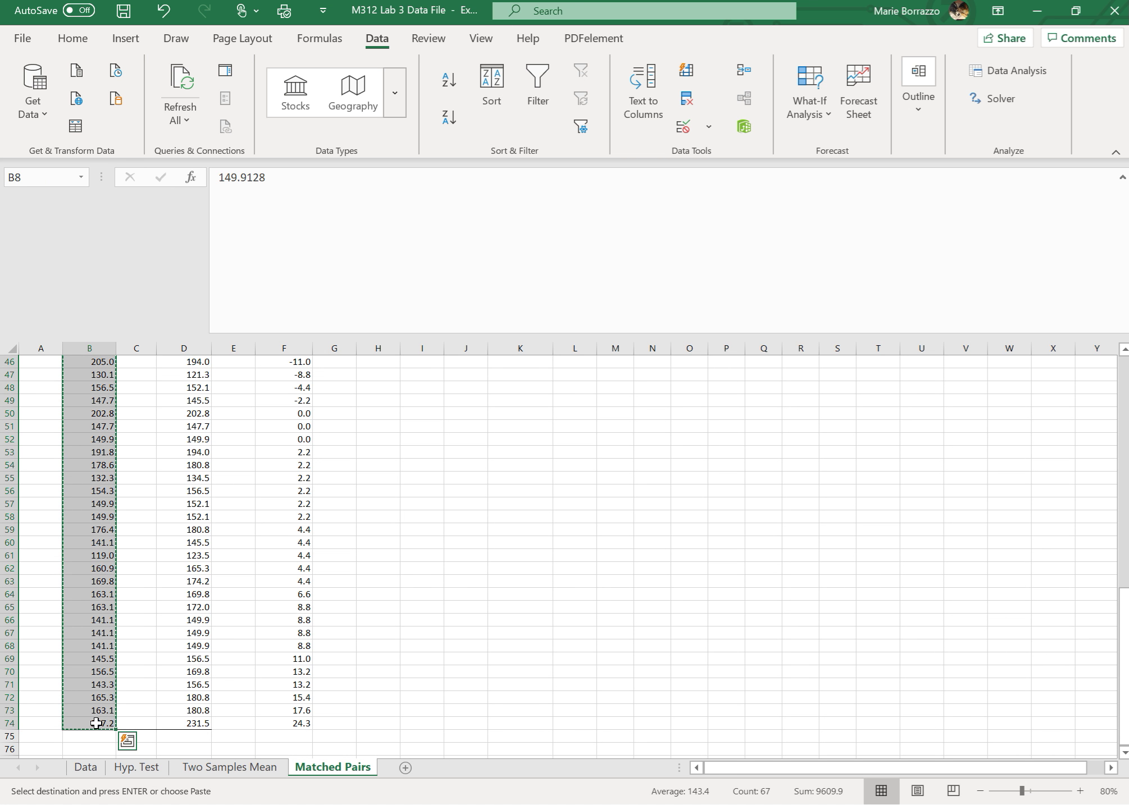
Switch to the t-test calculator in Chrome and paste the September weights as the Treatment 1 values
left_click(1126, 484)
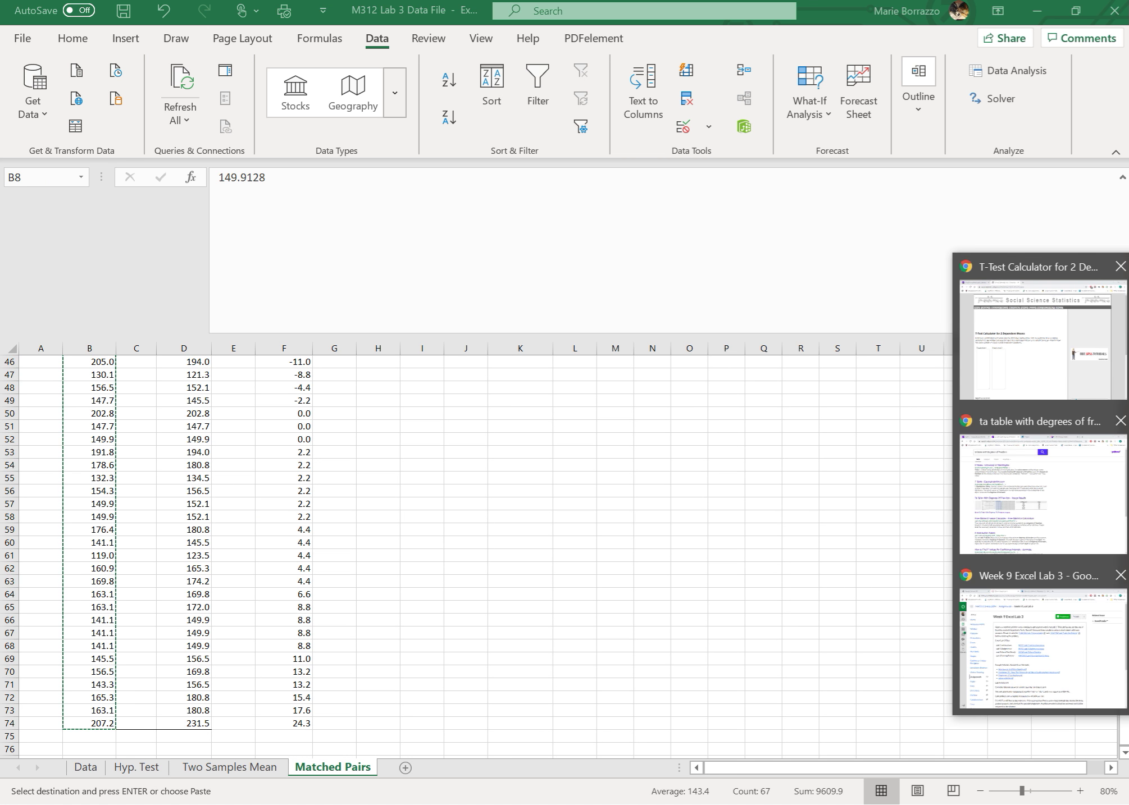
left_click(1042, 337)
left_click(118, 472)
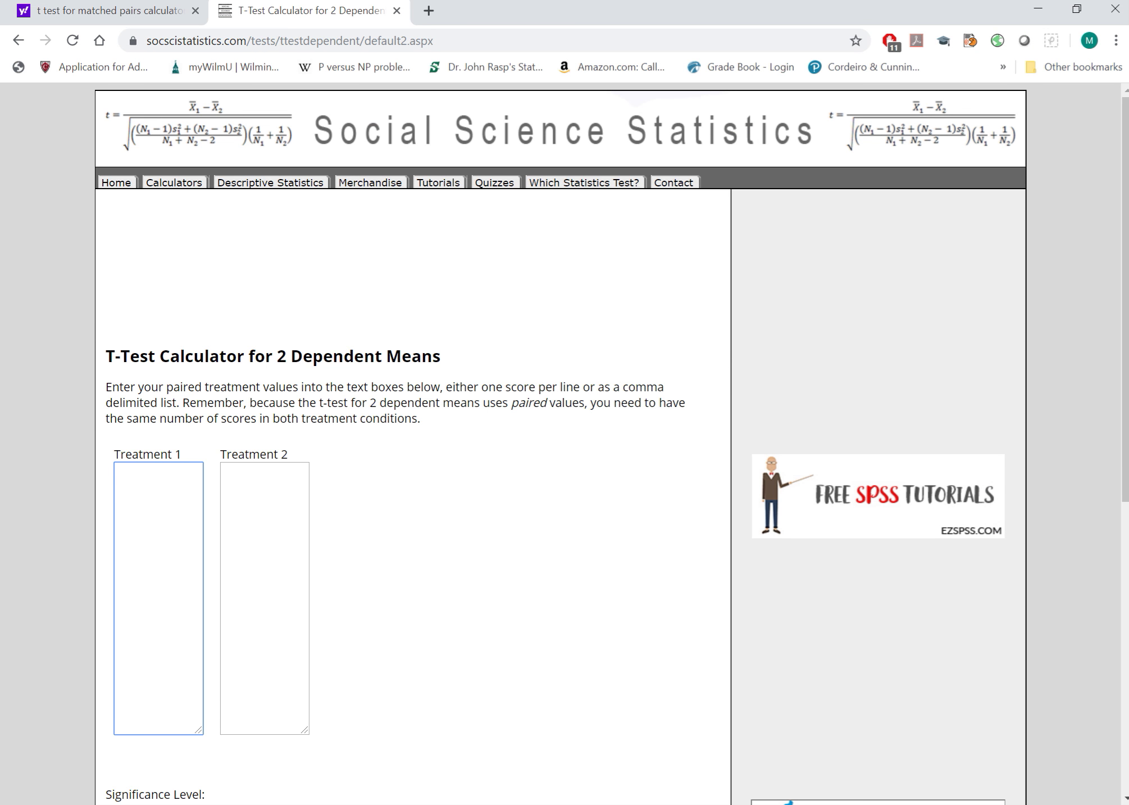
key("ctrl+v")
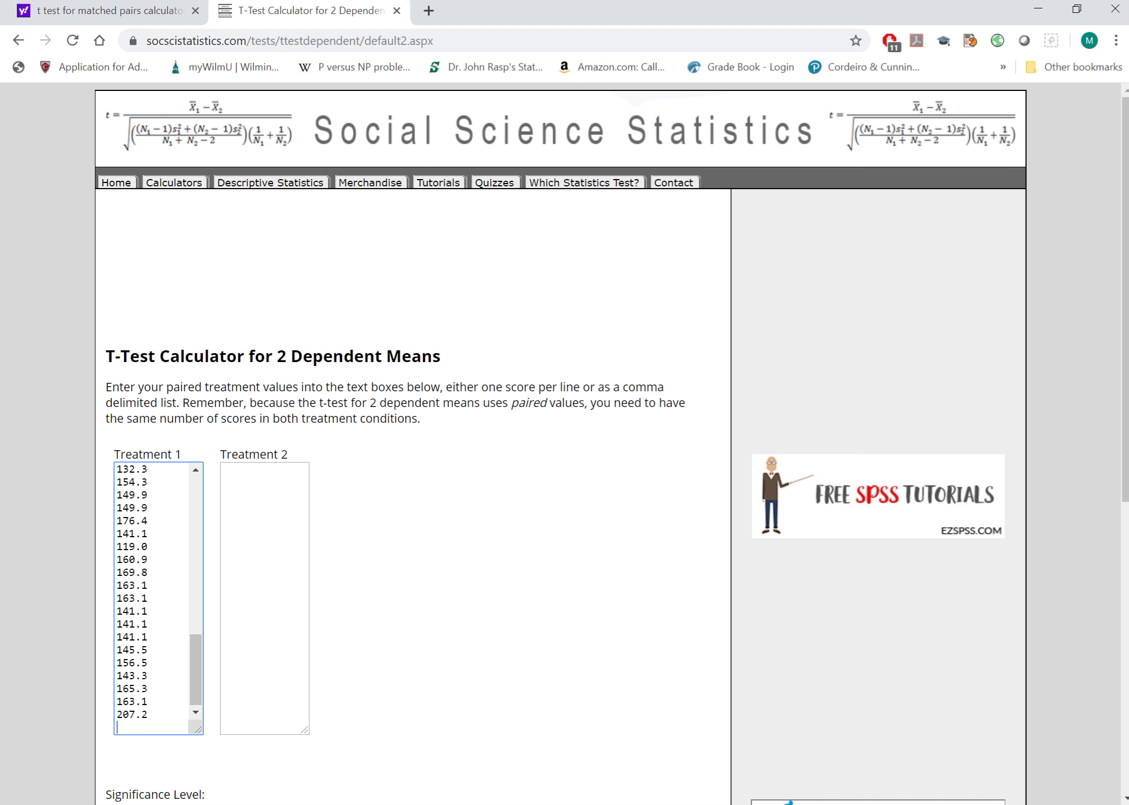
Return to the M312 Lab 3 Data File workbook in Excel and try to select the April weights upward from D74
left_click(1126, 284)
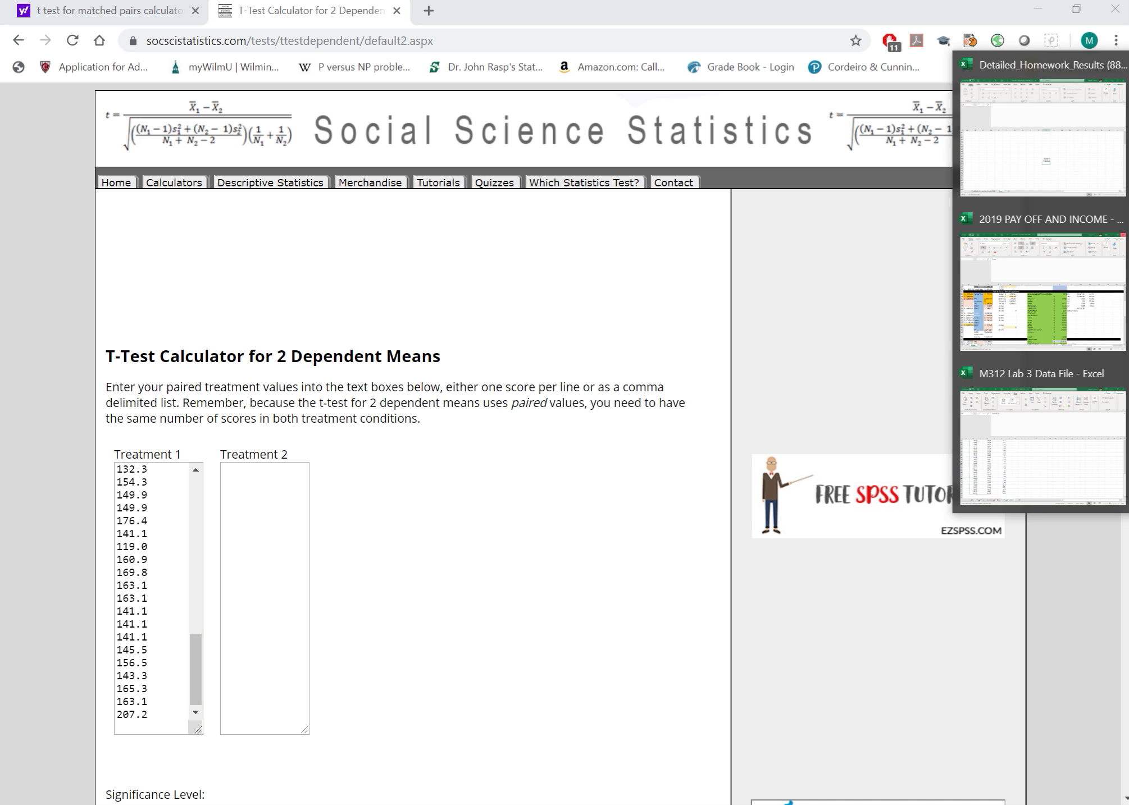
left_click(1063, 435)
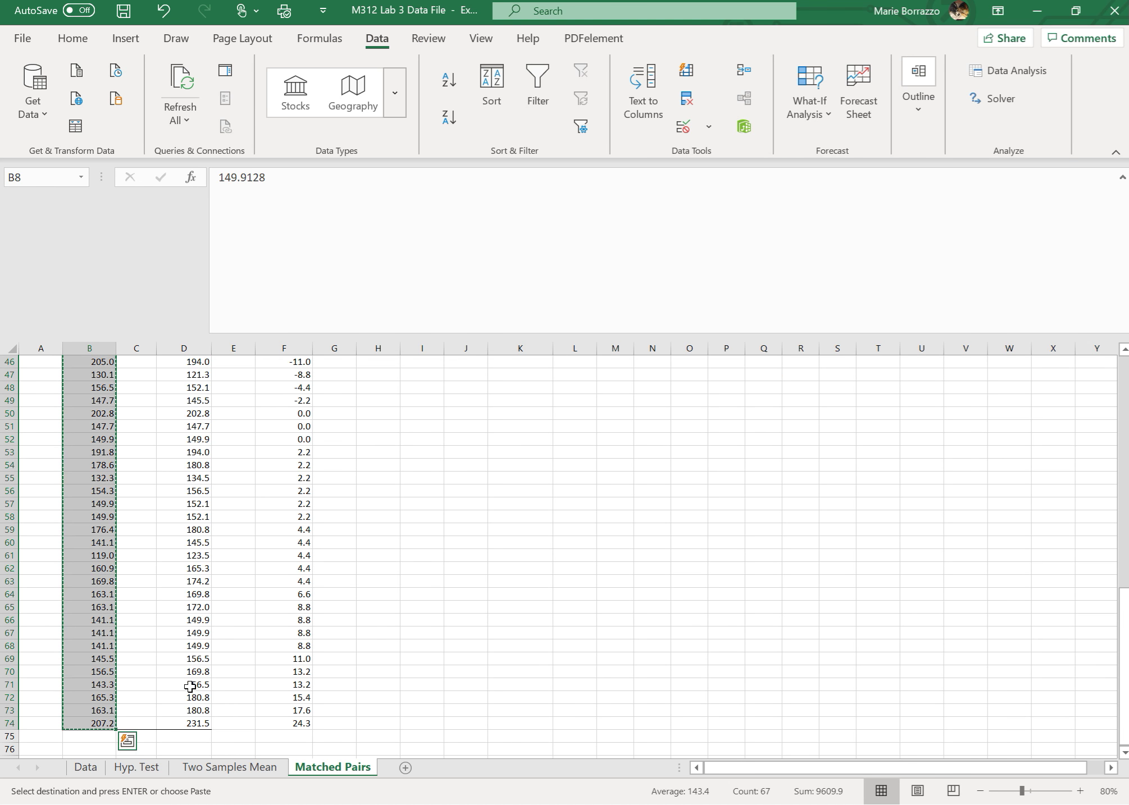
left_click(199, 726)
left_click_drag(201, 726, 224, 491)
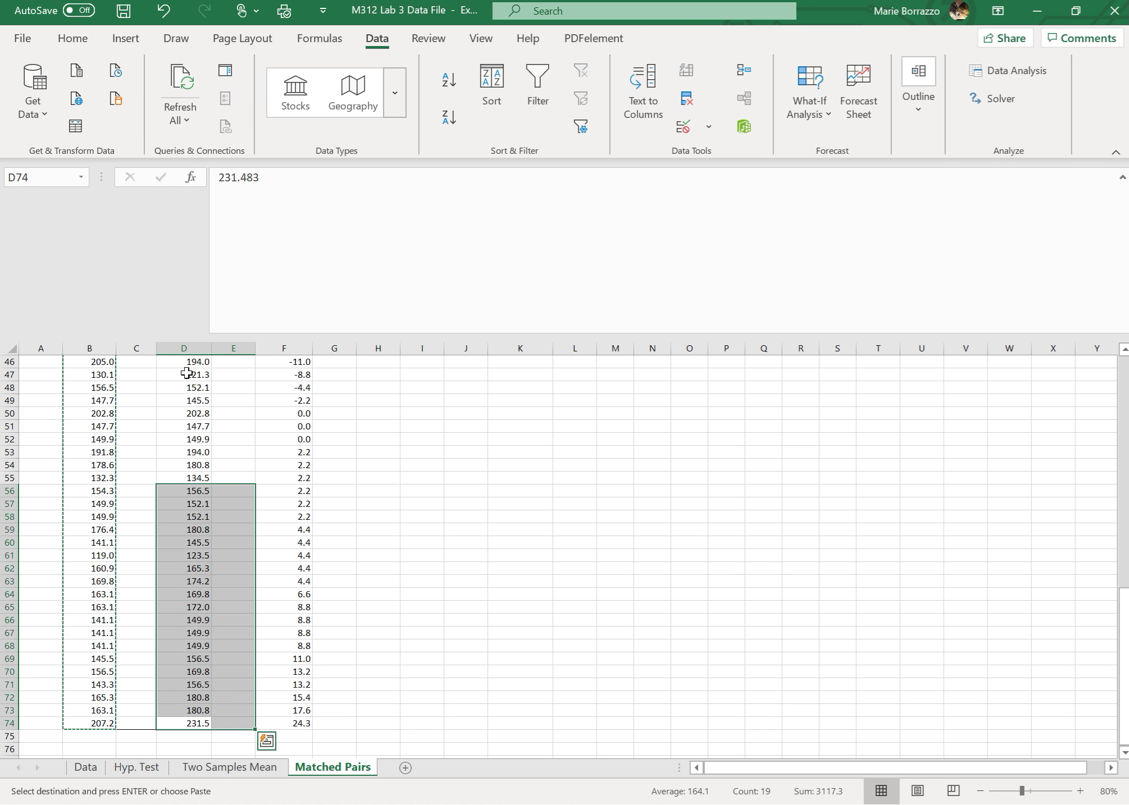
left_click(190, 725)
left_click_drag(190, 725, 168, 302)
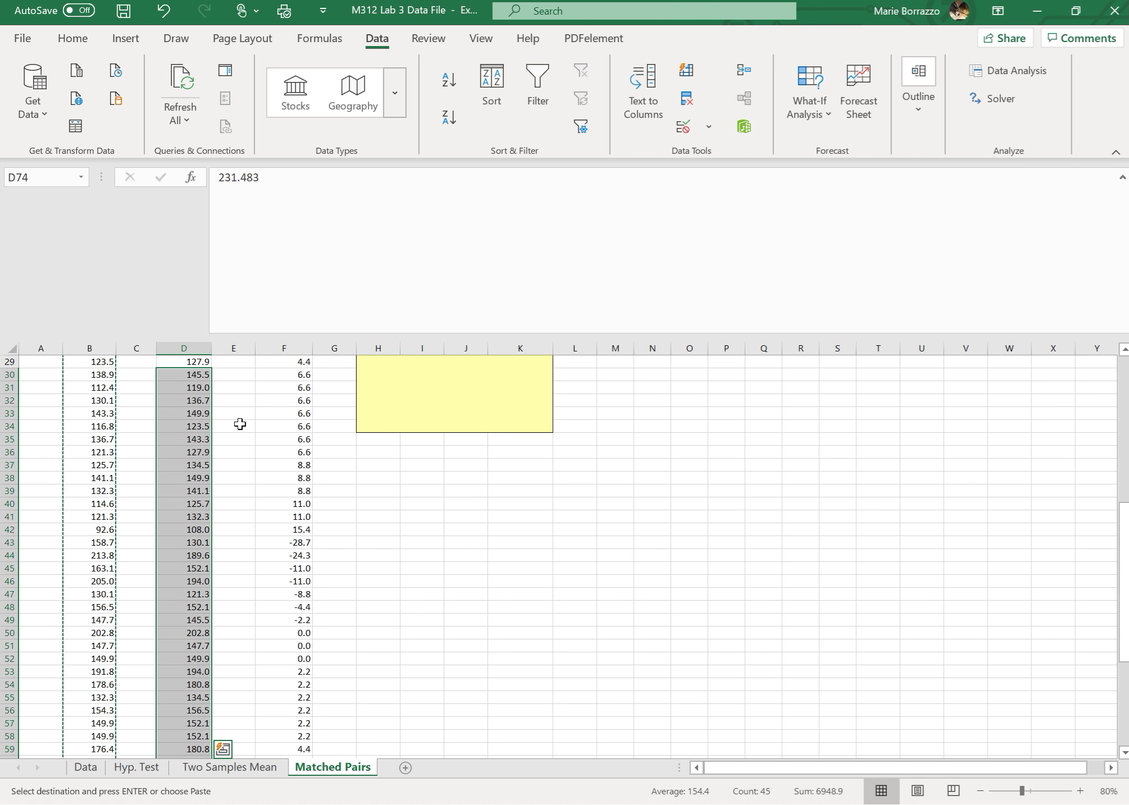
scroll(240, 424, "up", 7)
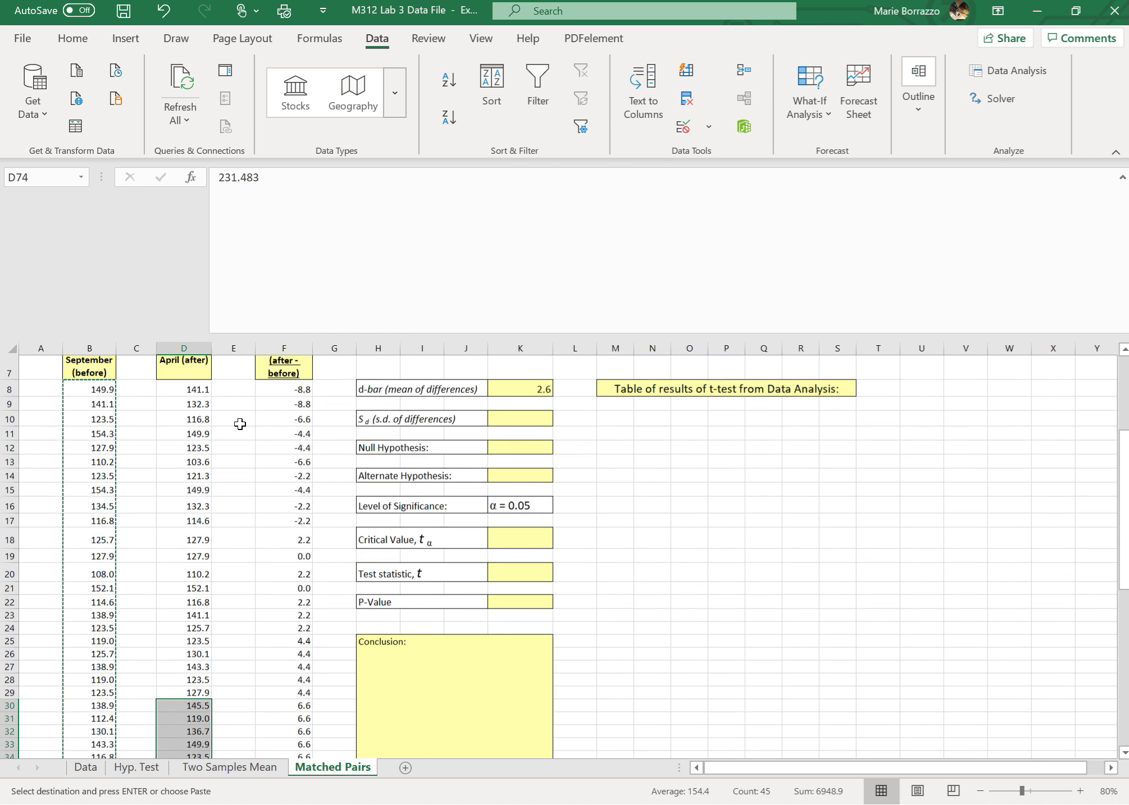
scroll(240, 424, "up", 1)
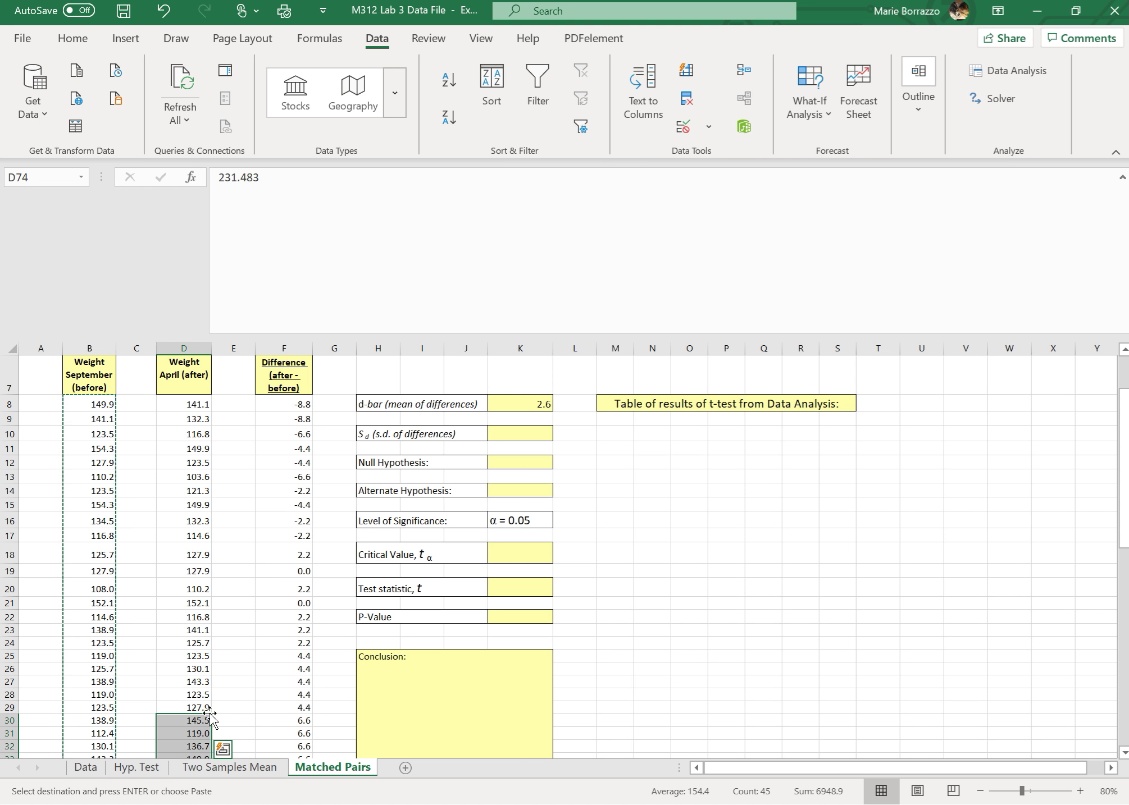
Select the April weights D8:D16 and extend them by fill down column D through D72
left_click(181, 401)
left_click_drag(182, 399, 186, 521)
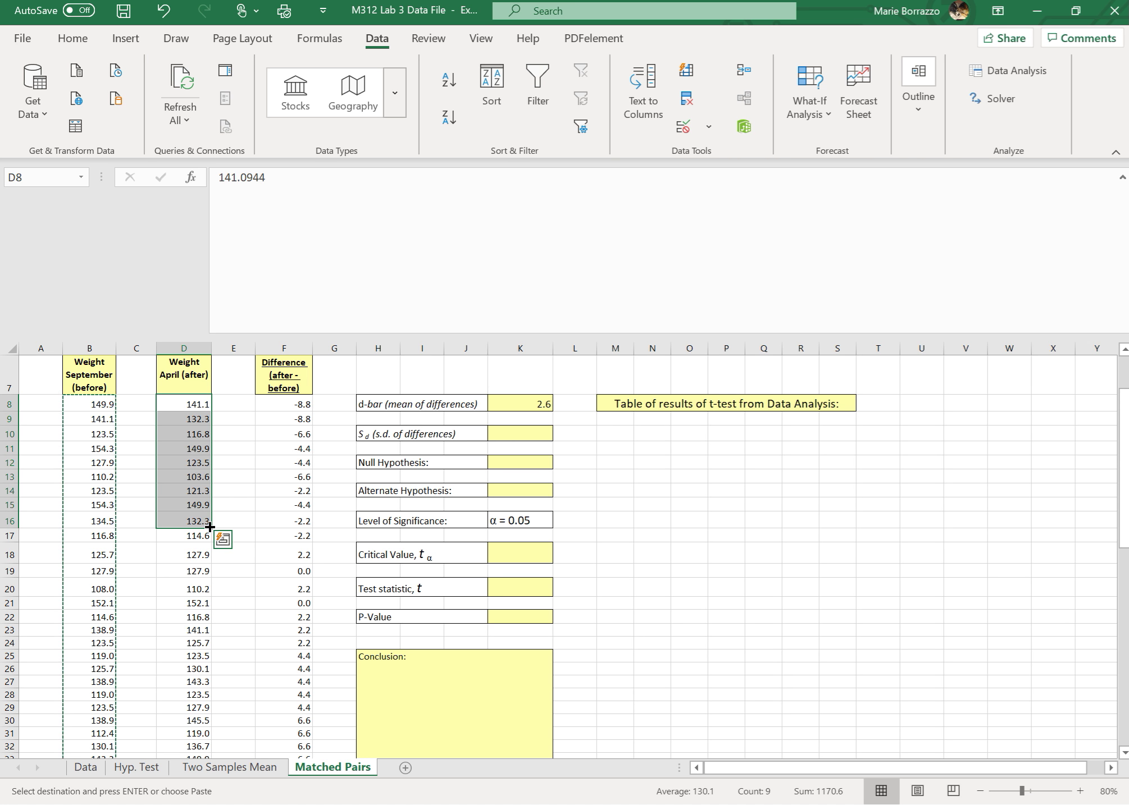
left_click_drag(210, 527, 221, 803)
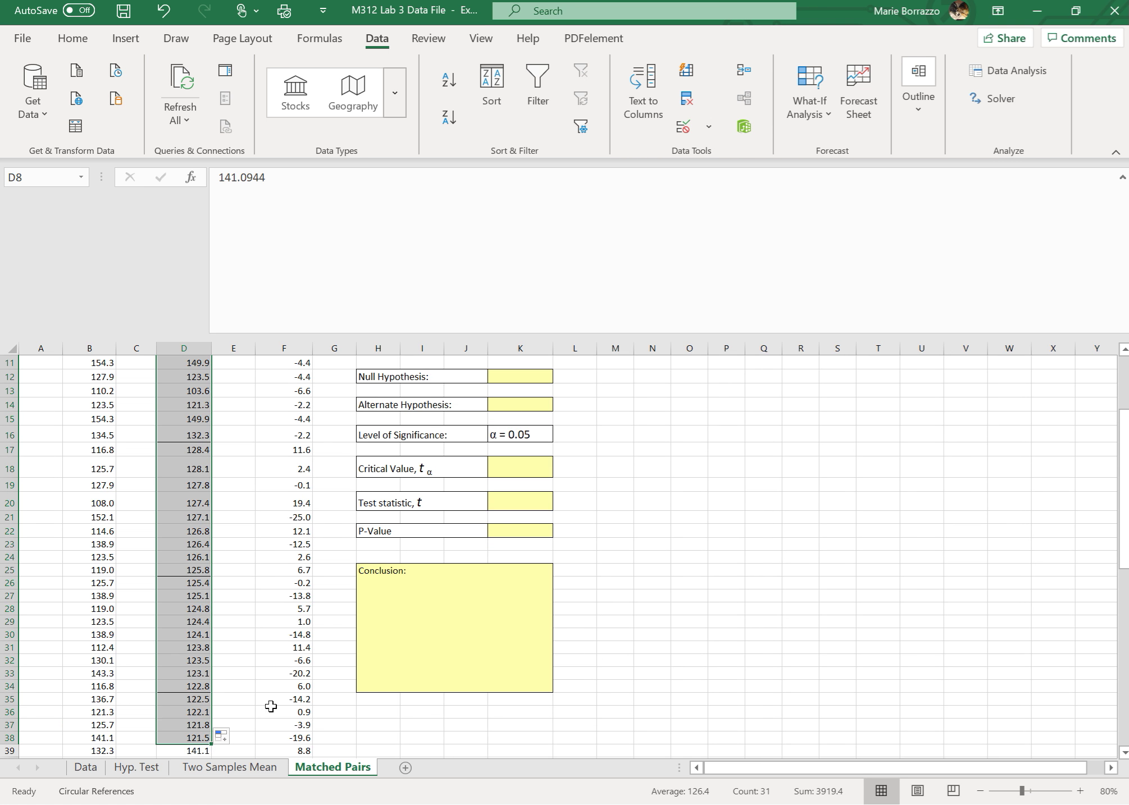
scroll(270, 707, "down", 9)
scroll(271, 707, "up", 1)
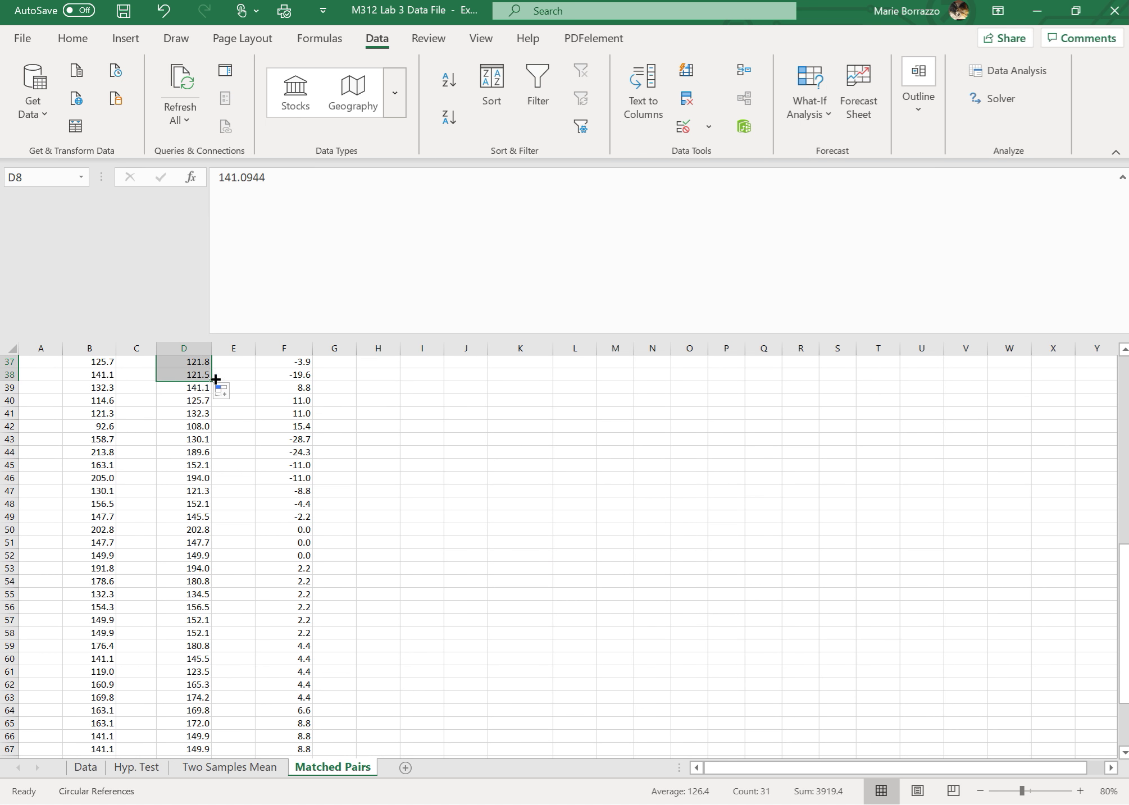
left_click_drag(214, 381, 208, 543)
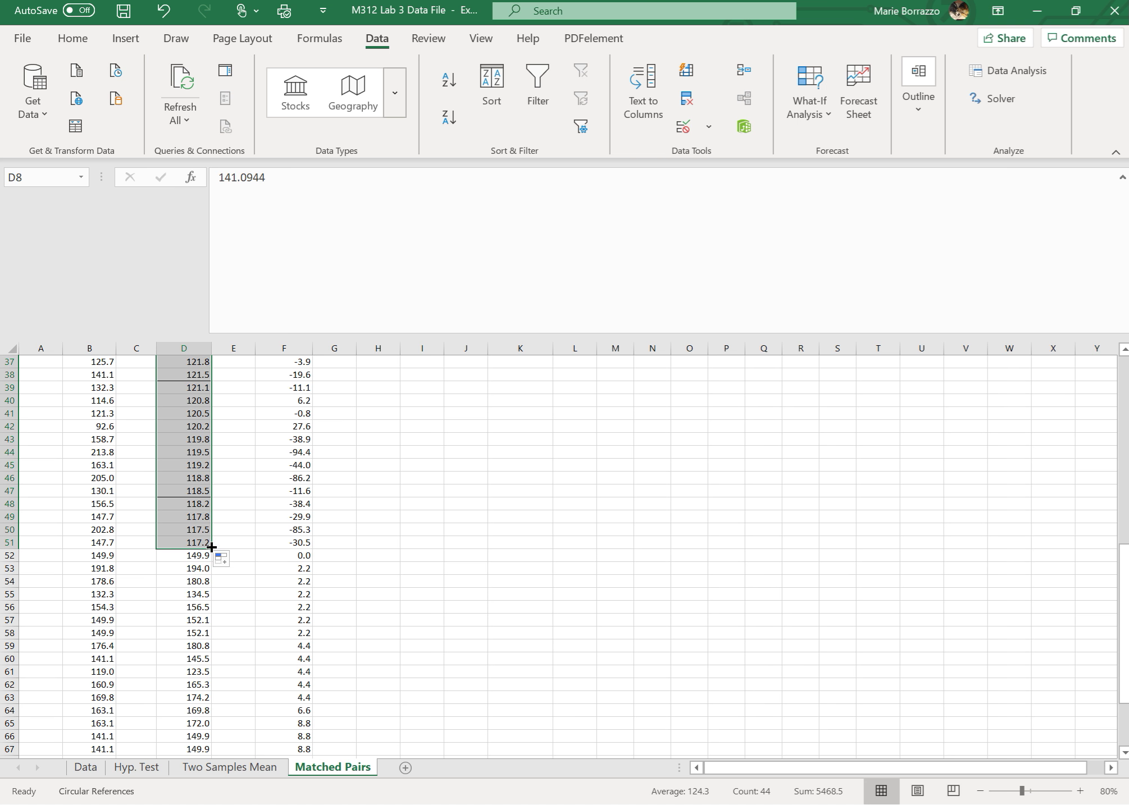
left_click_drag(211, 546, 204, 797)
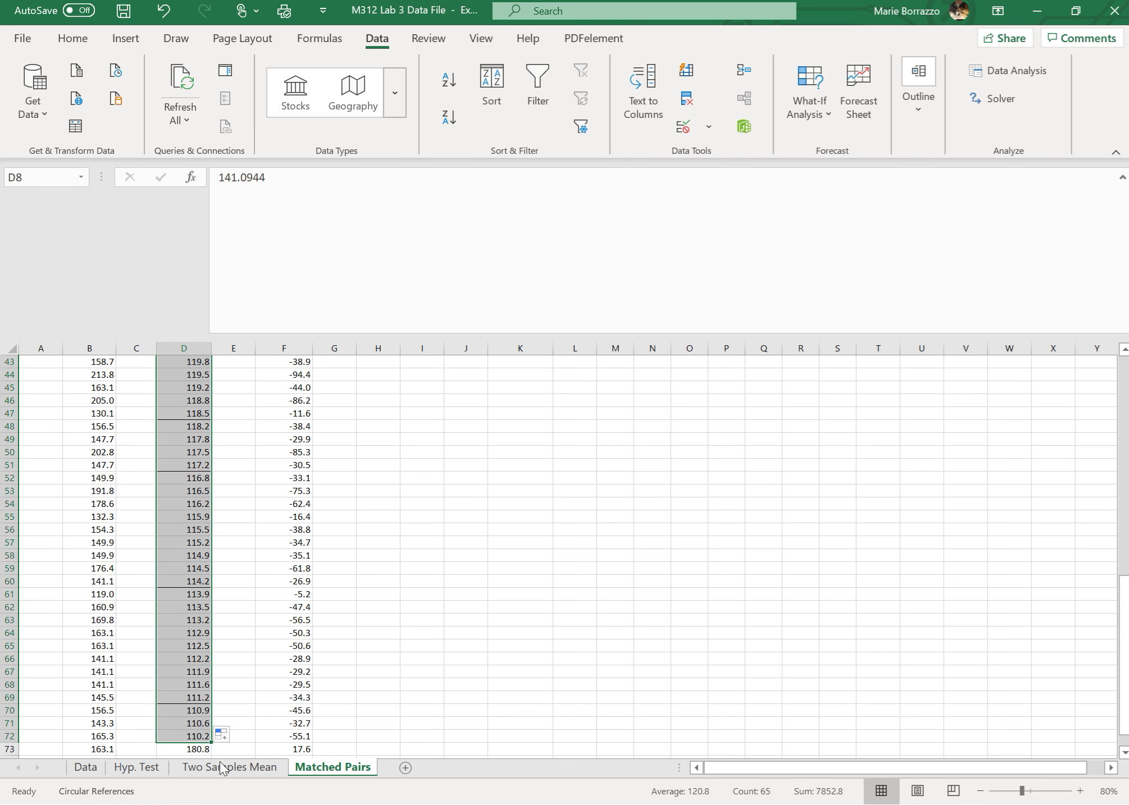
scroll(242, 721, "down", 3)
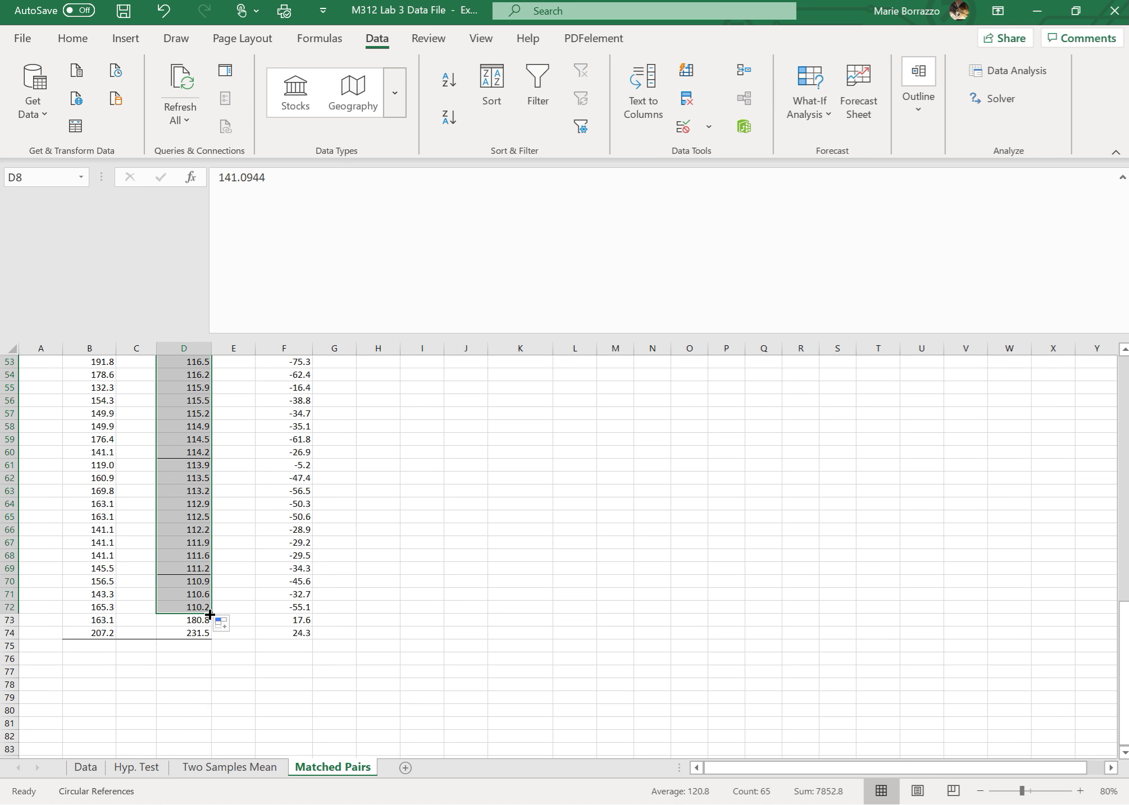
Extend the column D fill to D73, undo that last fill, and return to the start of the sheet
left_click_drag(211, 612, 214, 626)
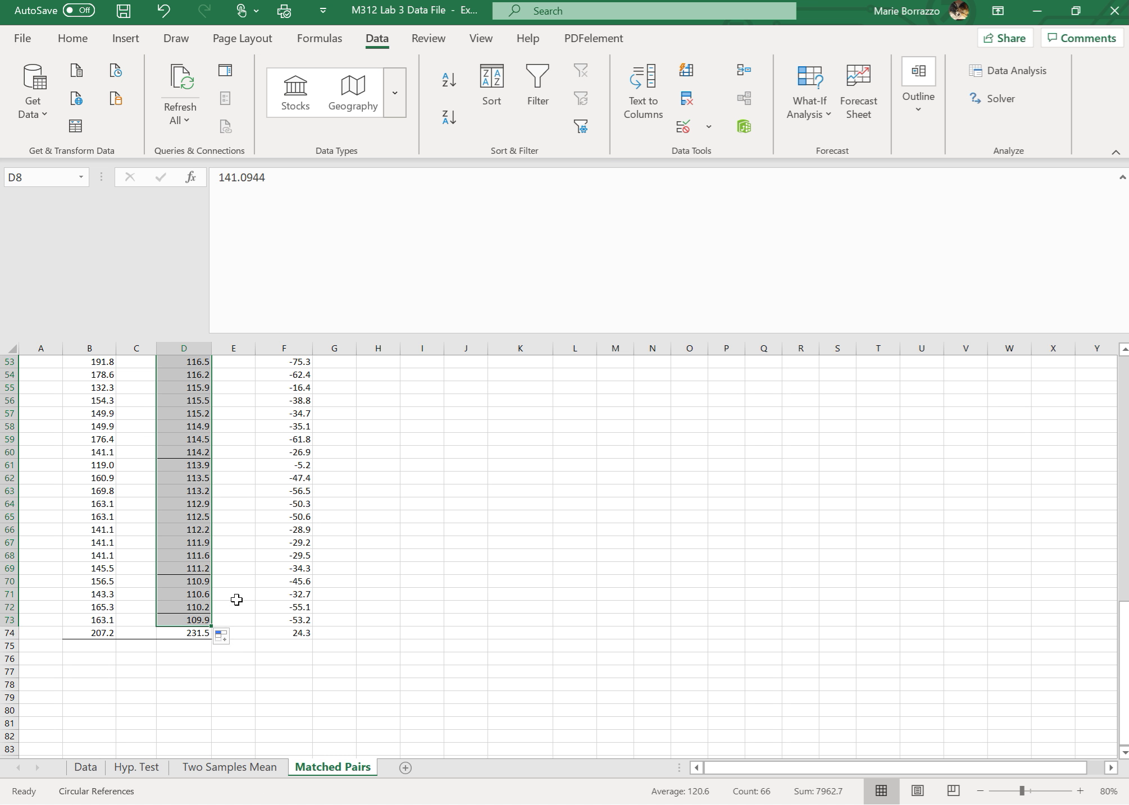
left_click(240, 634)
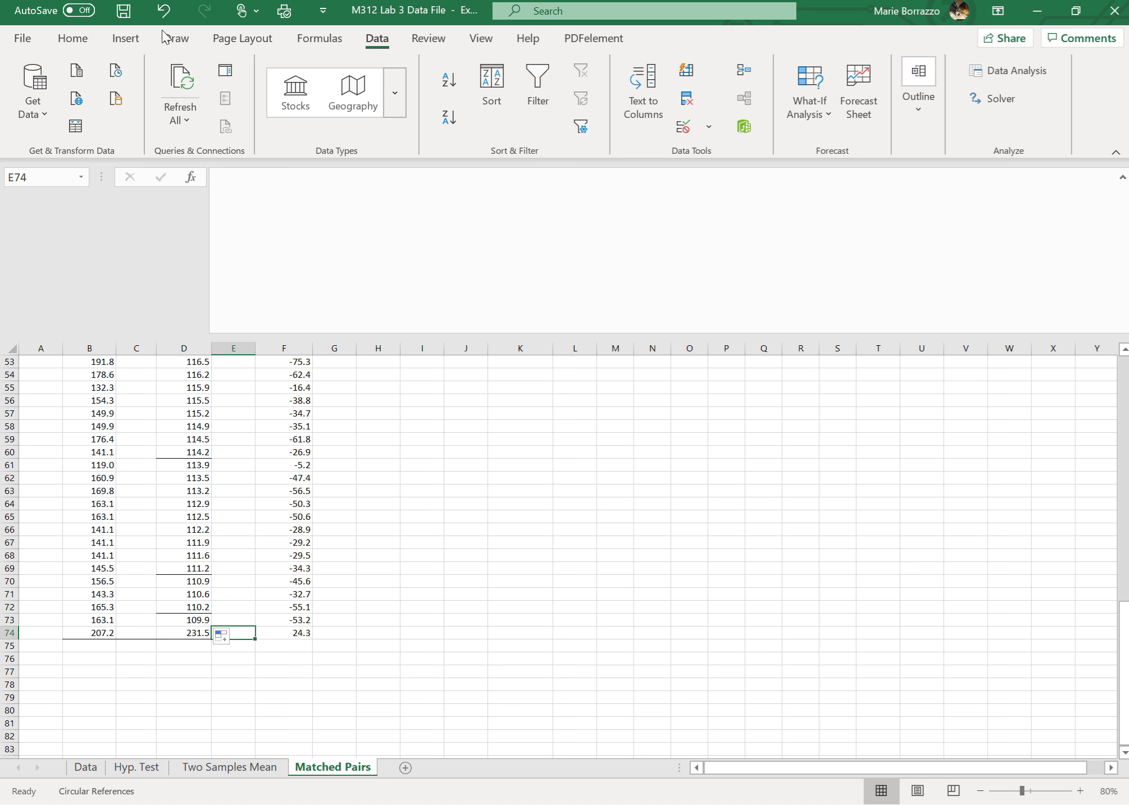
left_click(163, 10)
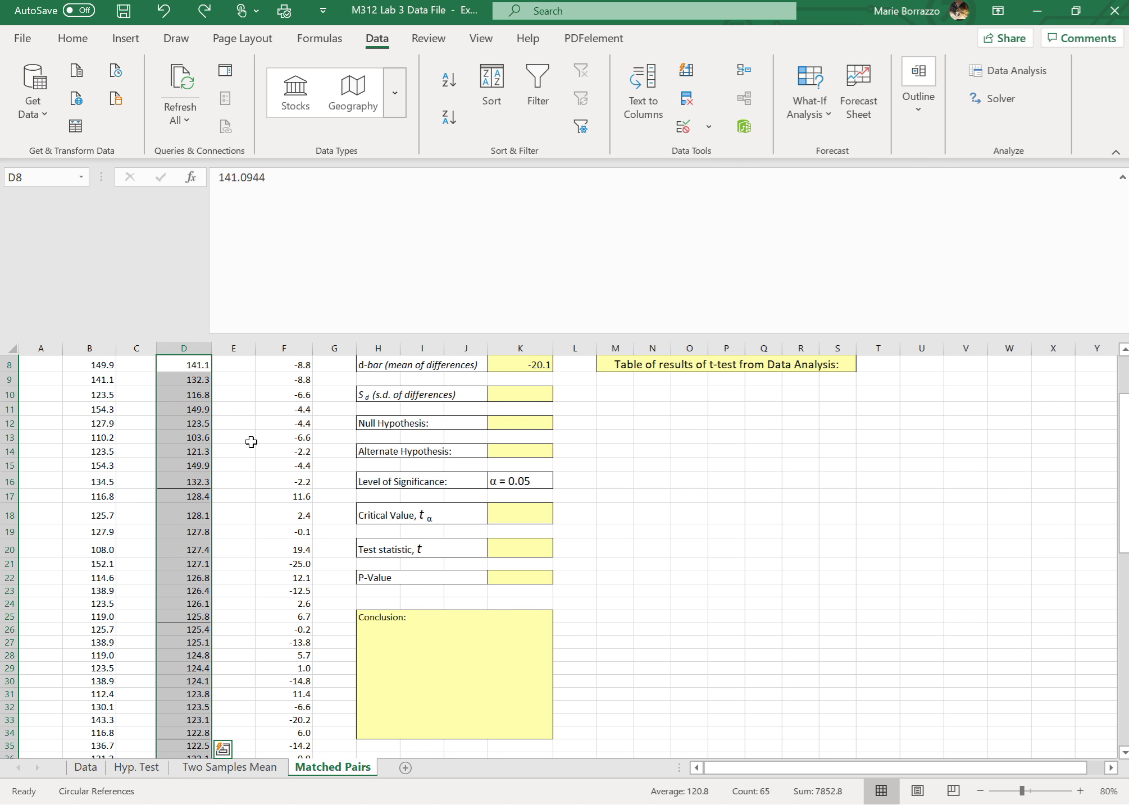
left_click(251, 442)
scroll(252, 442, "up", 3)
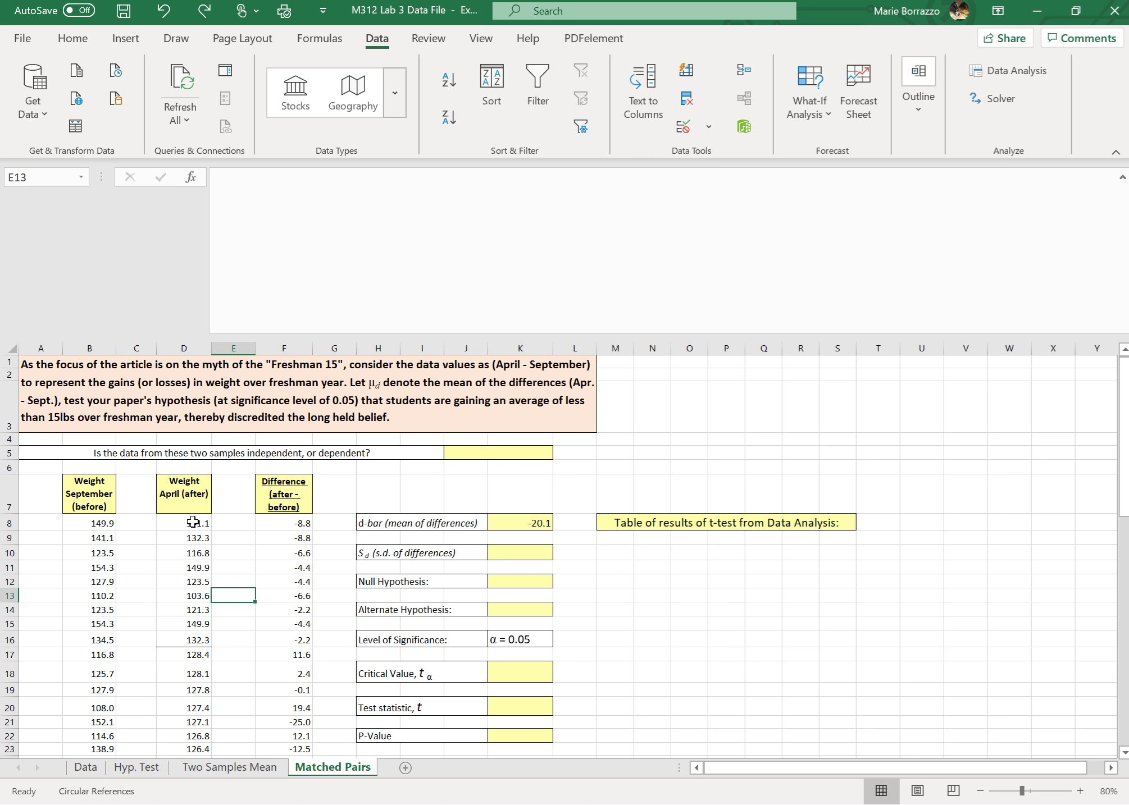
Try to select the April weights from D8 downward, extending cell D8 by fill to D12
left_click_drag(193, 523, 194, 674)
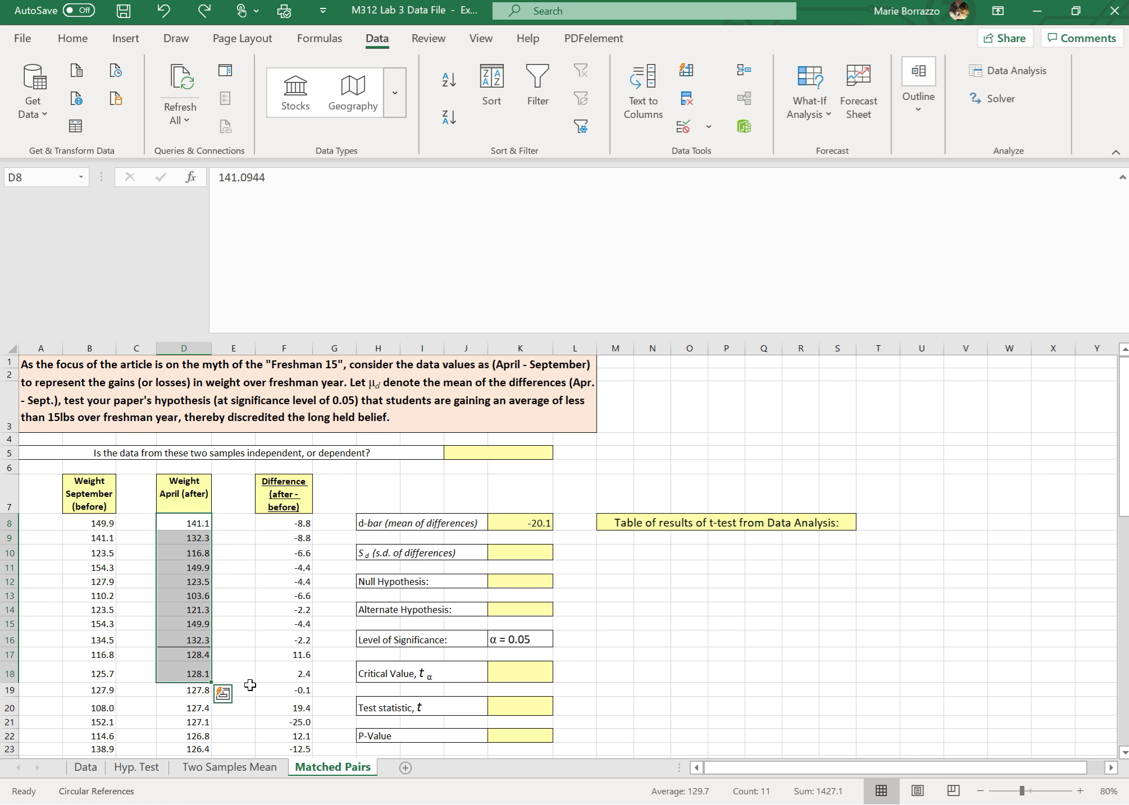
scroll(250, 685, "down", 20)
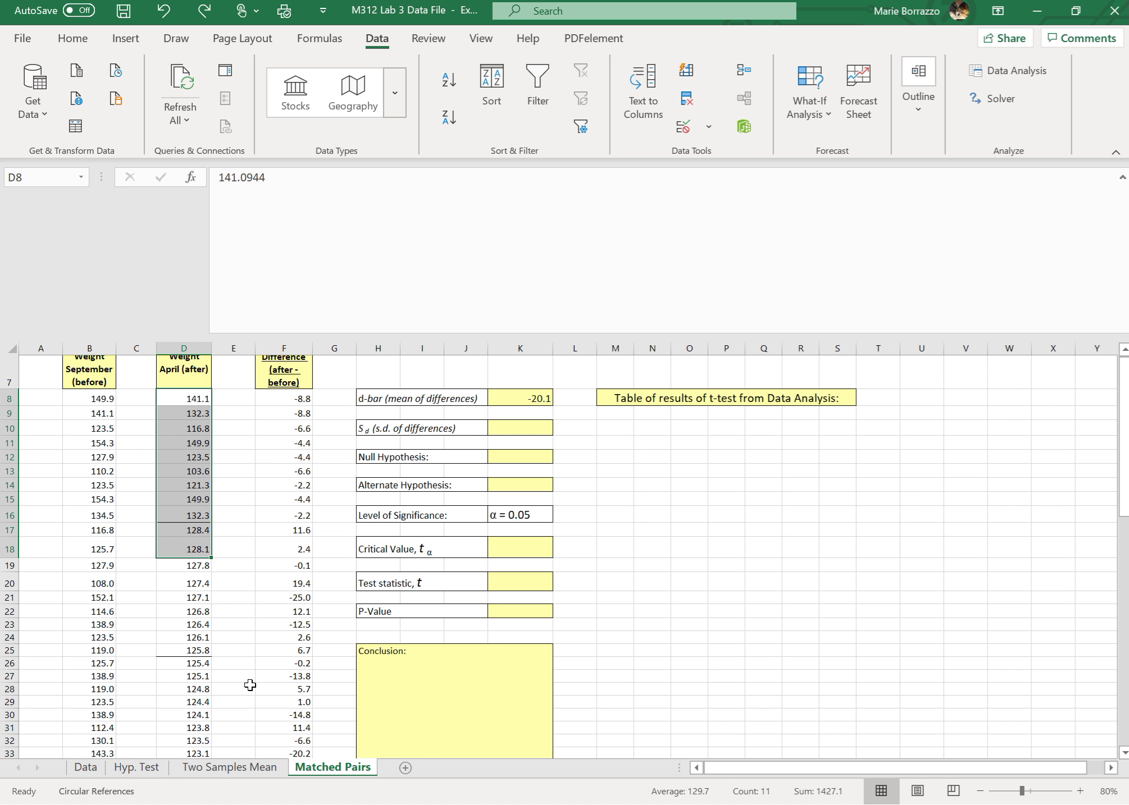
scroll(250, 685, "up", 20)
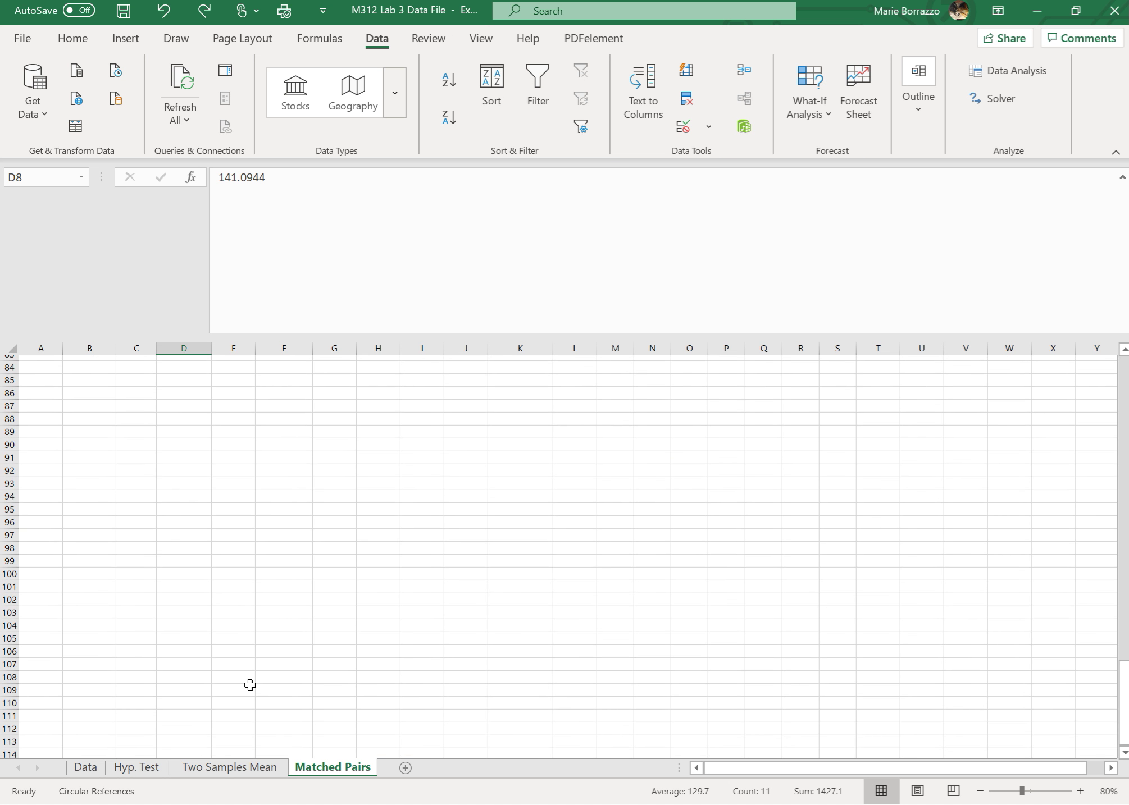
scroll(250, 685, "up", 3)
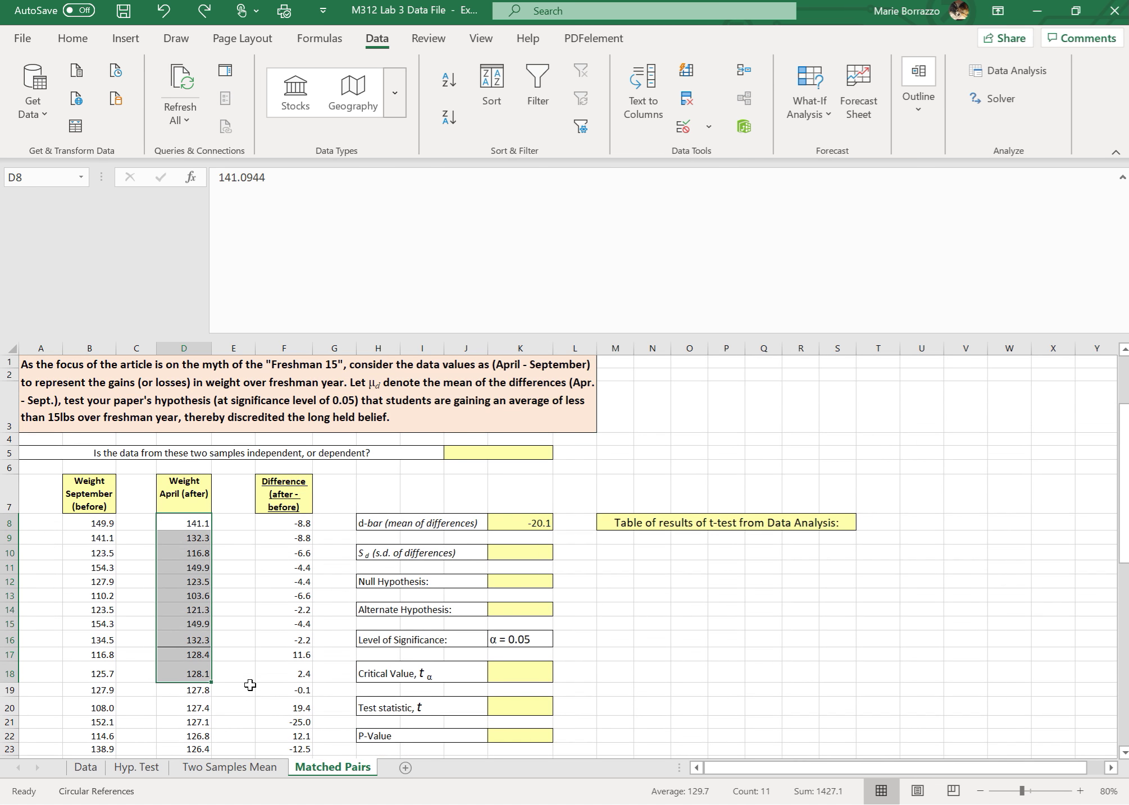
left_click(185, 523)
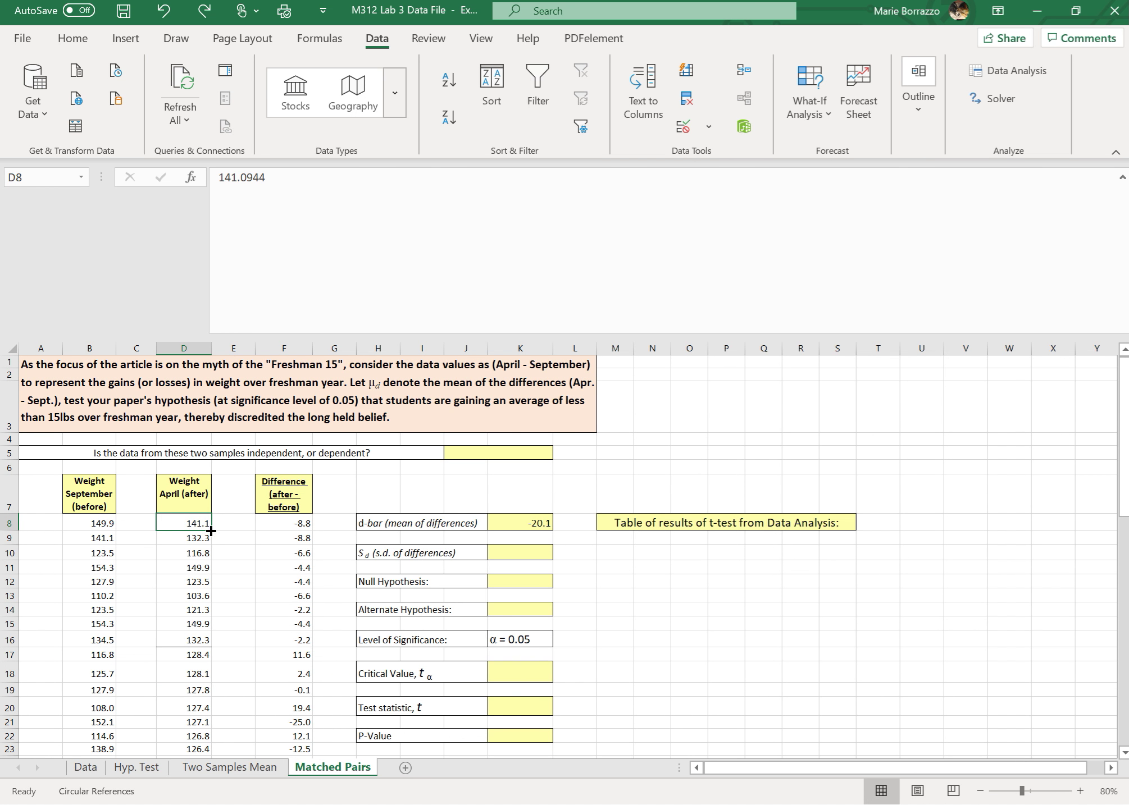
left_click_drag(210, 530, 211, 586)
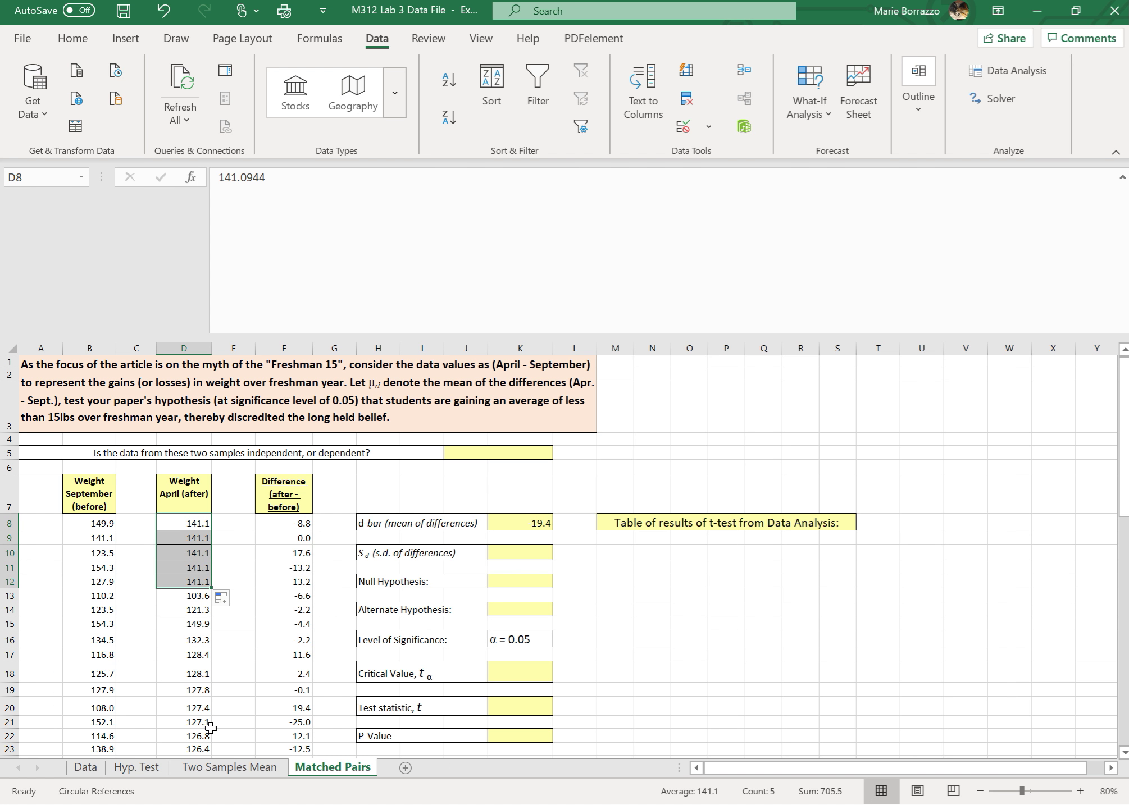
Undo the fills in column D to restore the original April weights
left_click(162, 9)
left_click(163, 11)
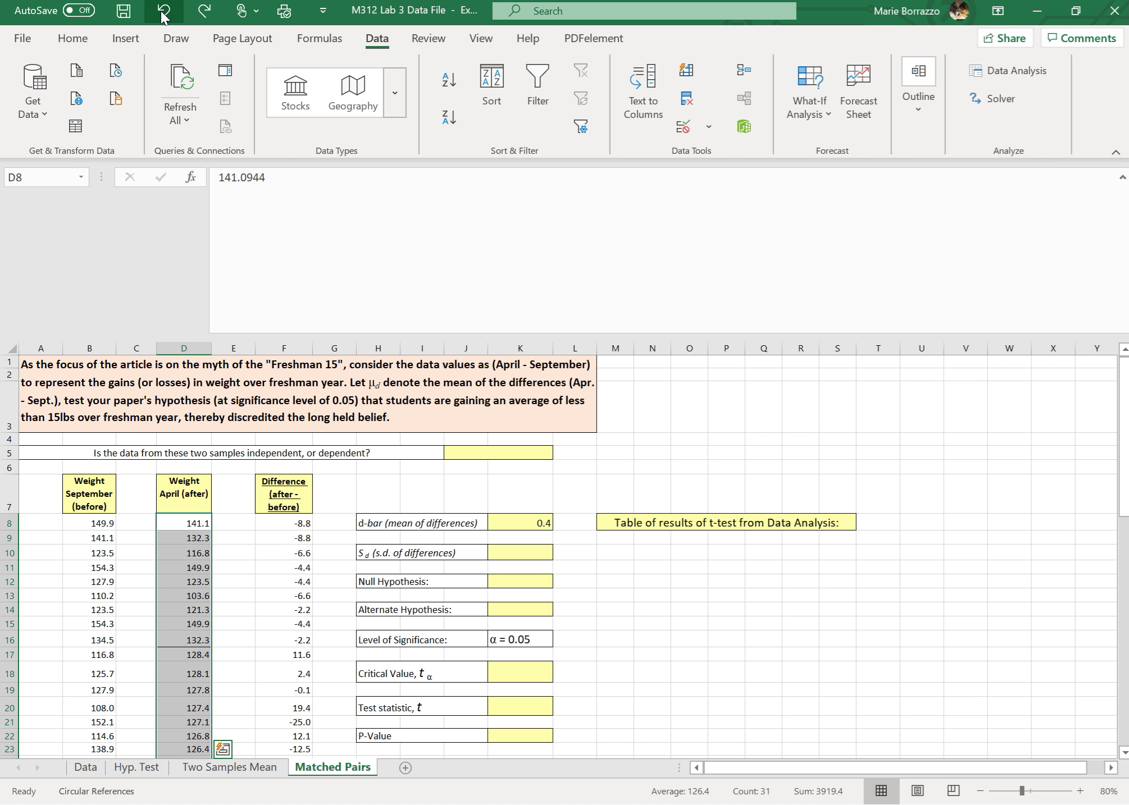
left_click(163, 11)
left_click(162, 12)
left_click(163, 11)
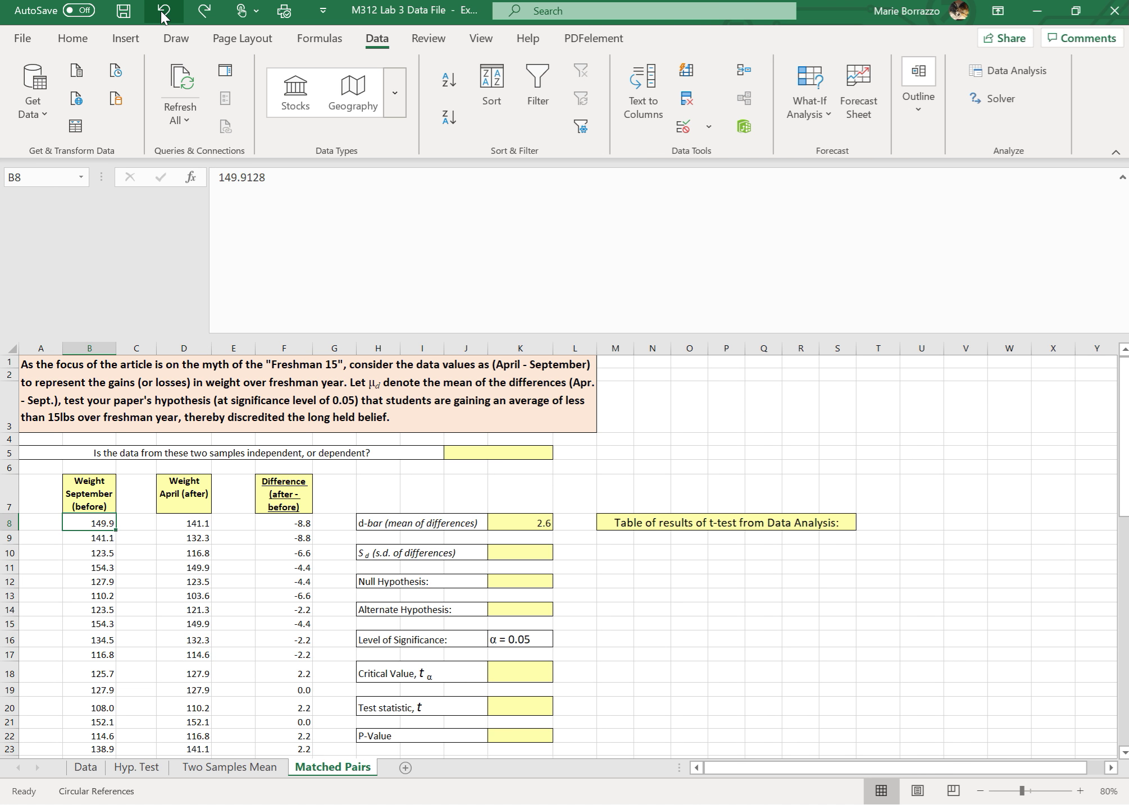
Copy the entire column D containing the April weights
left_click(199, 523)
left_click(198, 348)
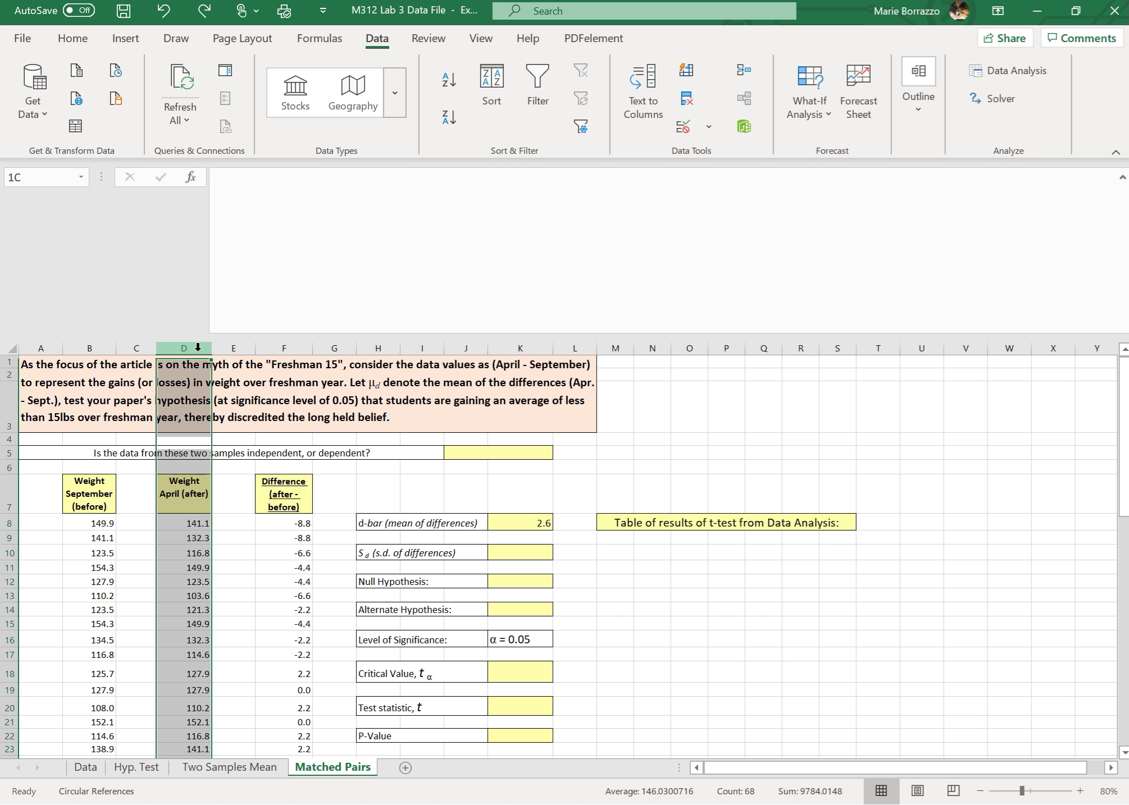
key("ctrl+c")
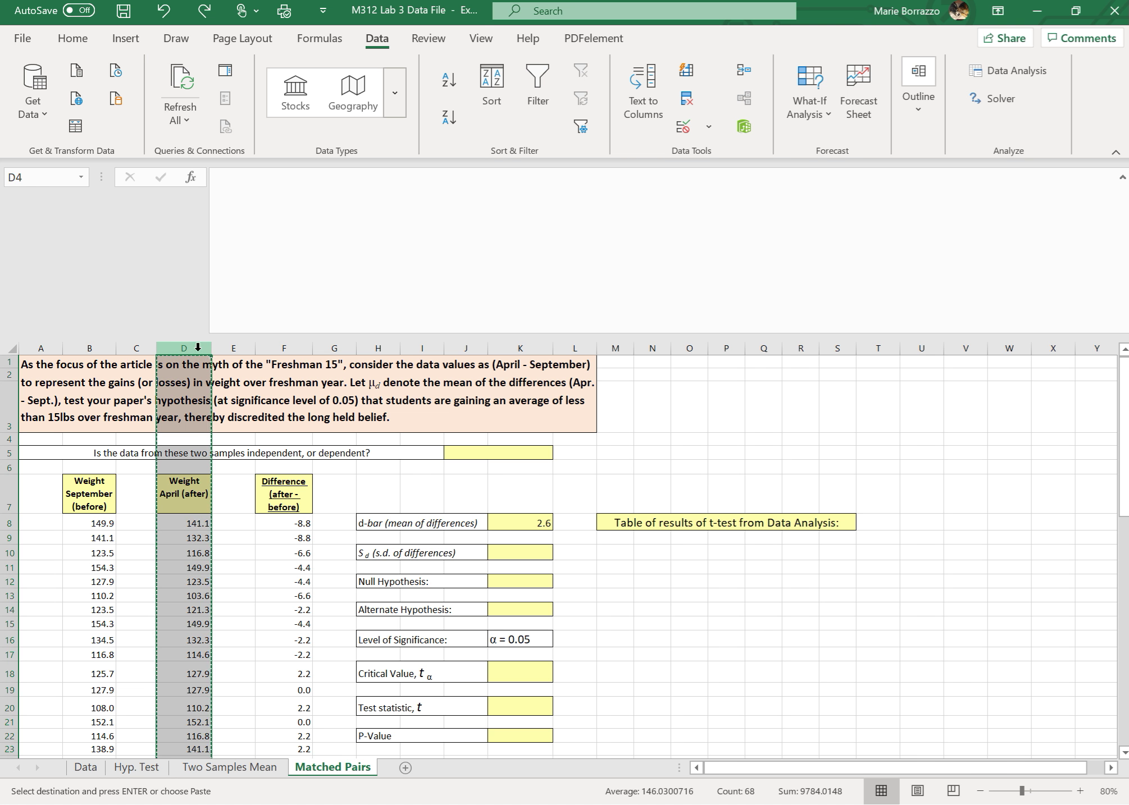
scroll(739, 680, "down", 20)
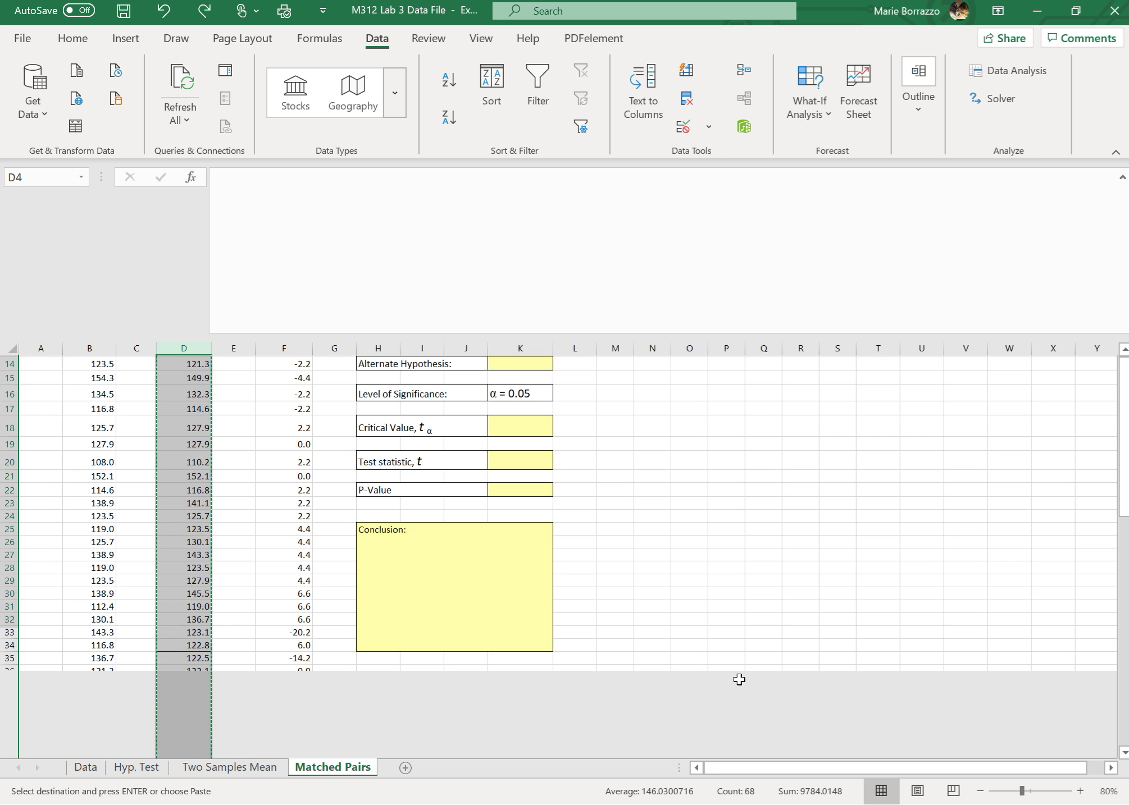
scroll(739, 680, "up", 1)
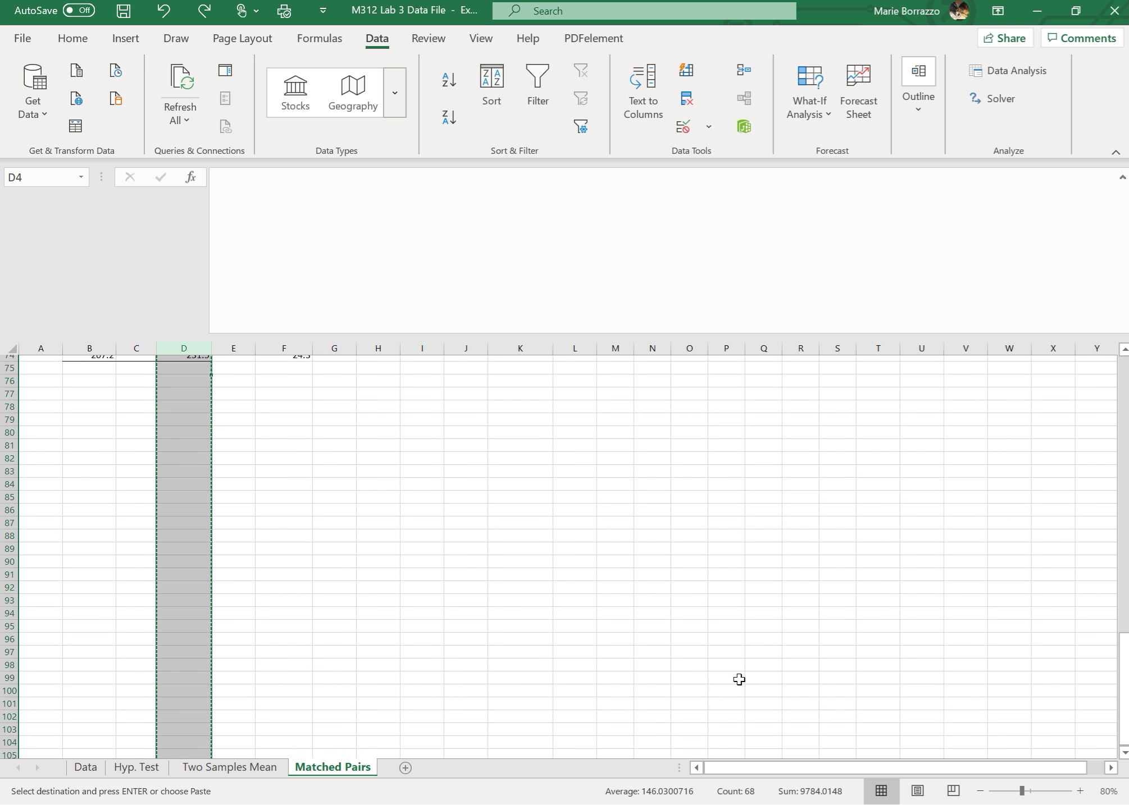
scroll(739, 680, "up", 20)
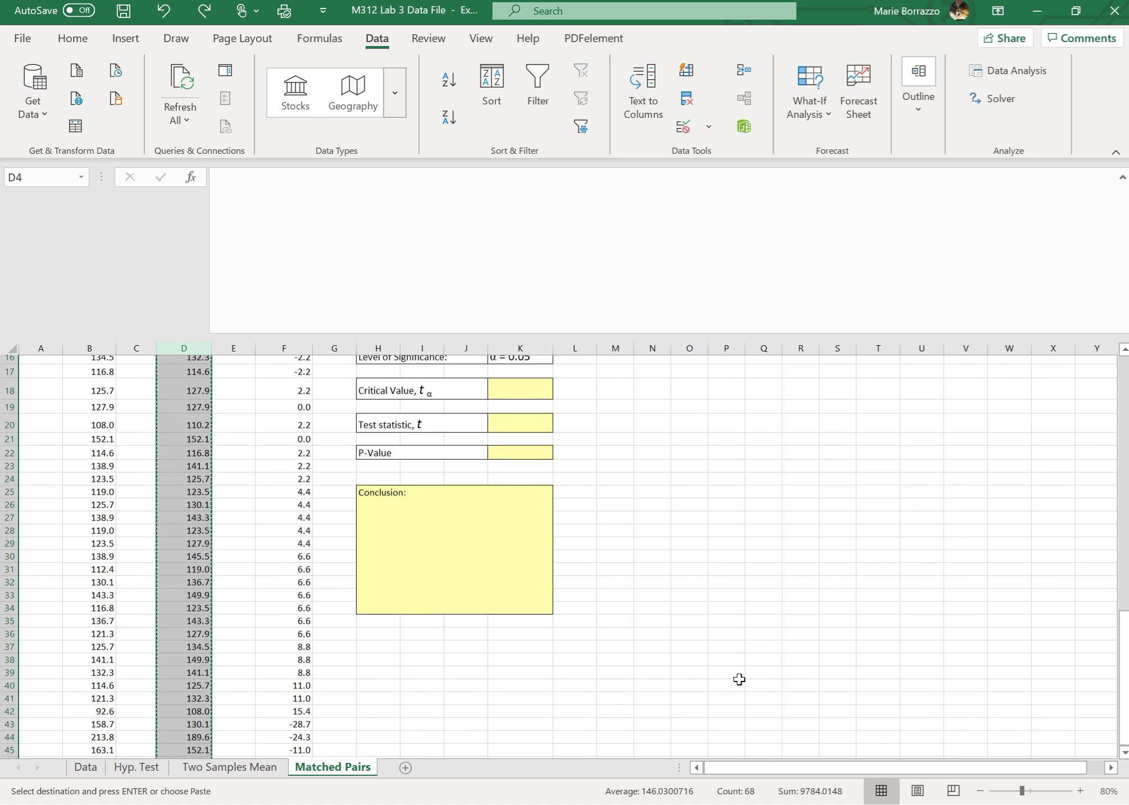
Switch to the t-test calculator in Chrome and paste the copied column as the Treatment 2 values
left_click(1126, 483)
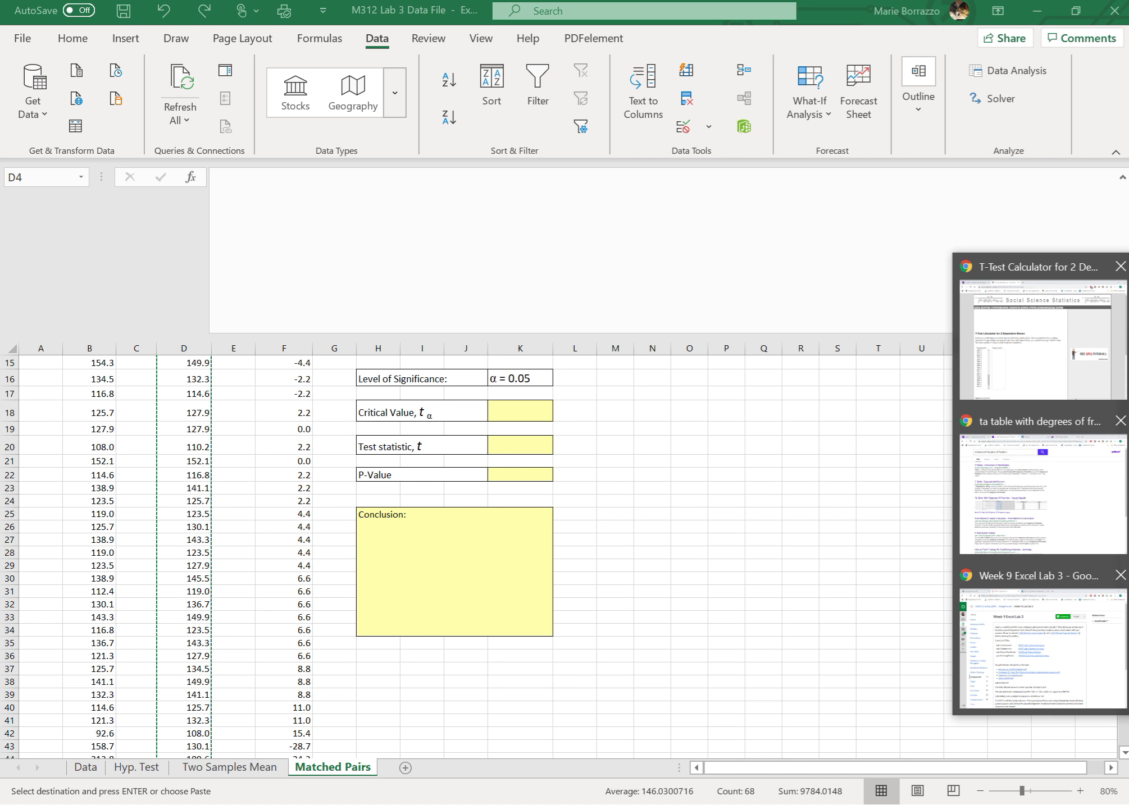
left_click(1042, 337)
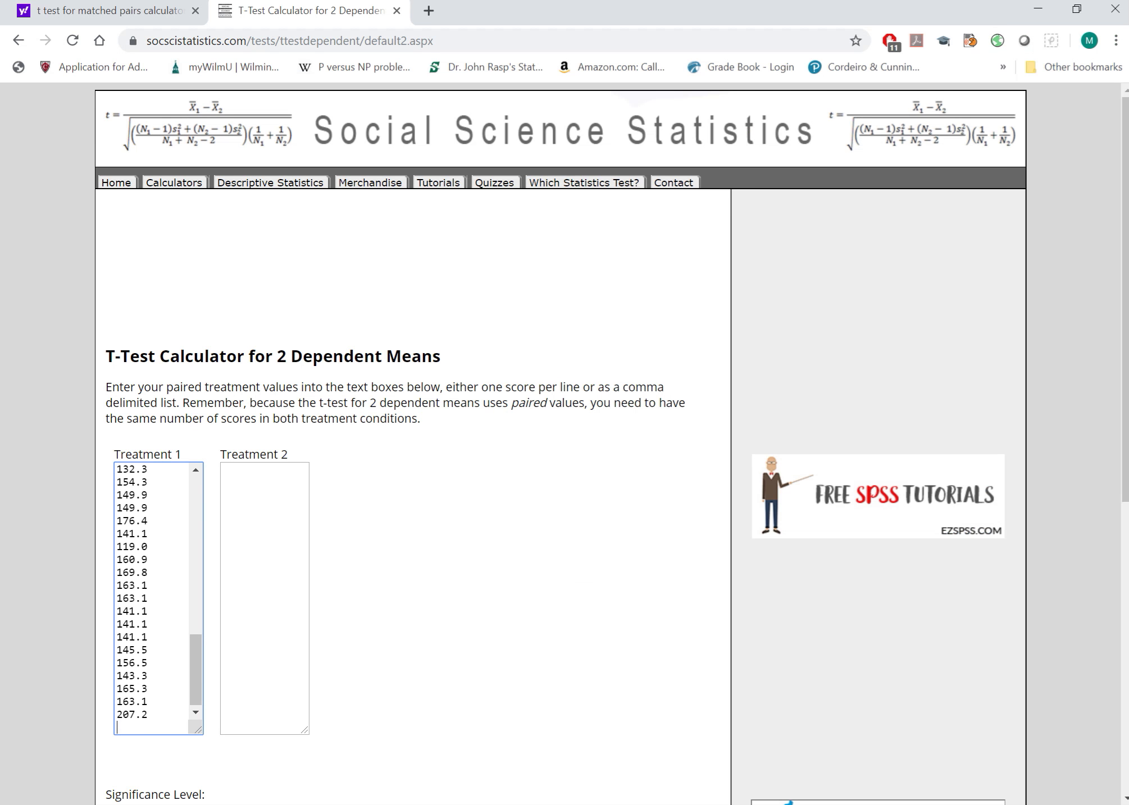
left_click(223, 472)
key("ctrl+v")
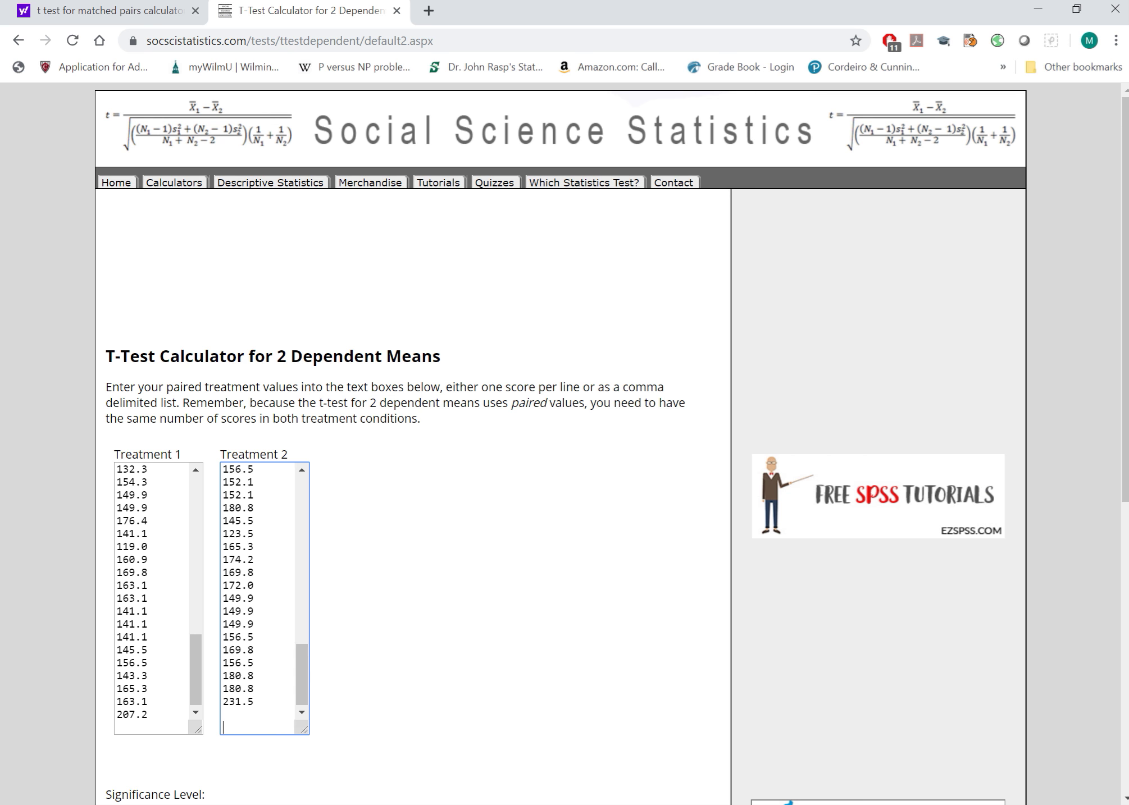
Delete the "Weight April (after)" header and the blank lines above 141.1 in the Treatment 2 values
scroll(258, 598, "up", 10)
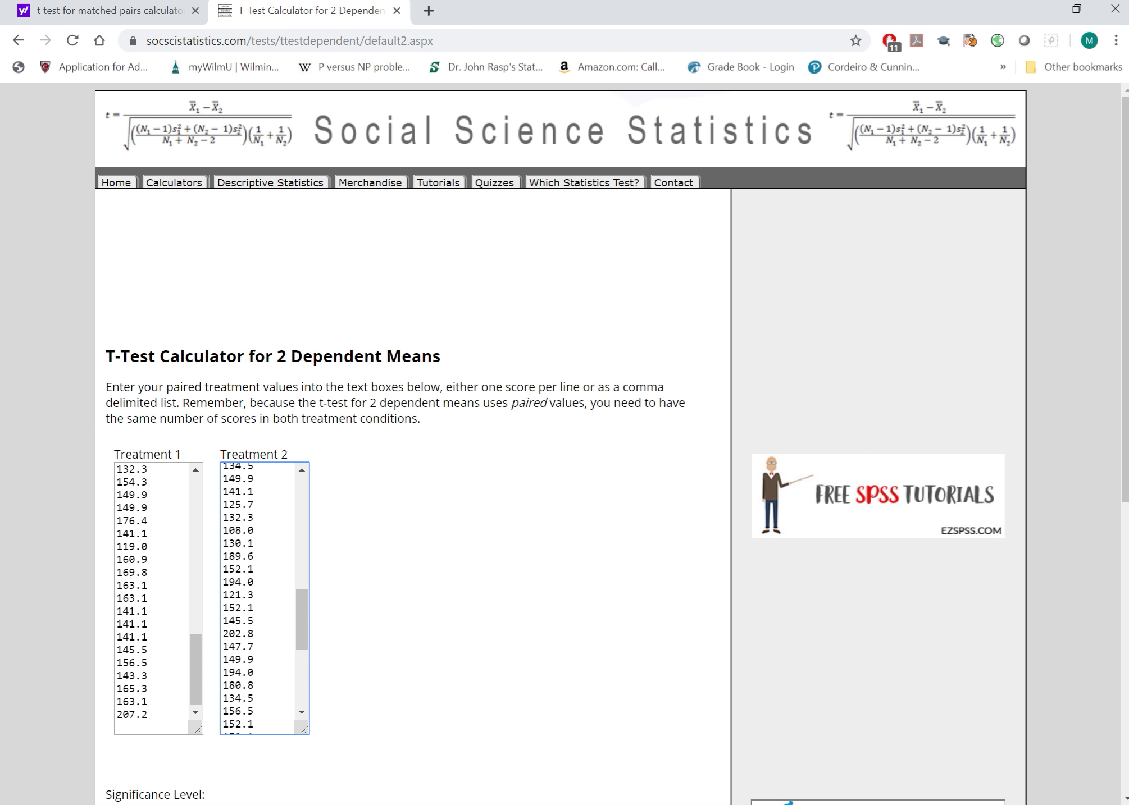
left_click(252, 601)
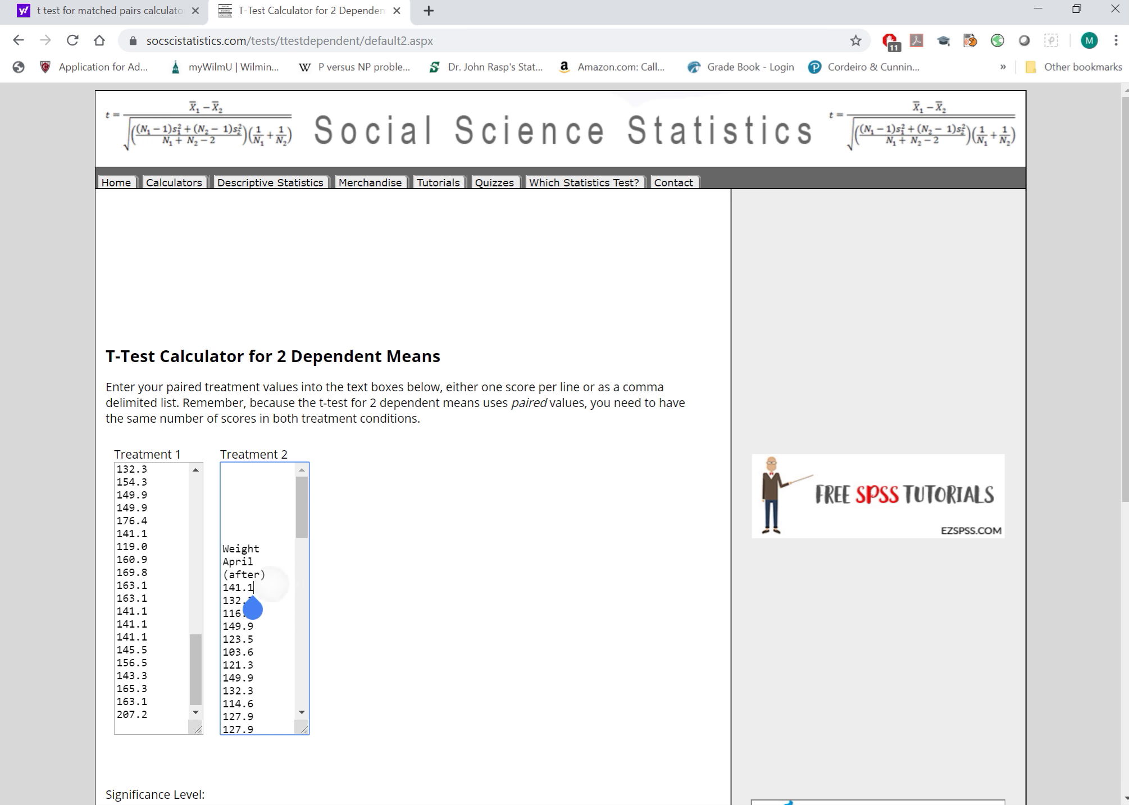
key("Up")
key("BackSpace")
key("BackSpace")
key("BackSpace")
key("BackSpace")
key("BackSpace")
key("BackSpace")
key("BackSpace")
key("BackSpace")
key("BackSpace")
key("BackSpace")
key("BackSpace")
key("BackSpace")
key("BackSpace")
key("BackSpace")
key("BackSpace")
key("BackSpace")
key("BackSpace")
key("BackSpace")
key("BackSpace")
key("BackSpace")
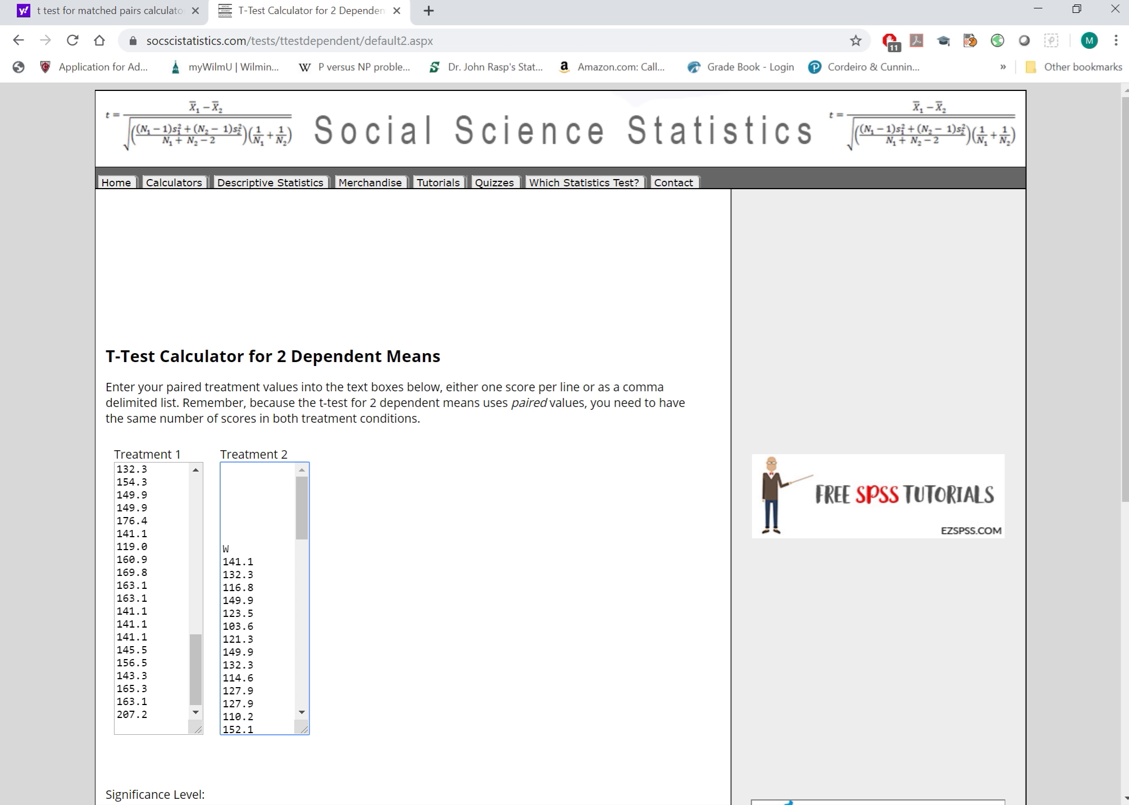
key("BackSpace")
key("BackSpace")
key("BackSpace")
key("BackSpace")
key("BackSpace")
key("BackSpace")
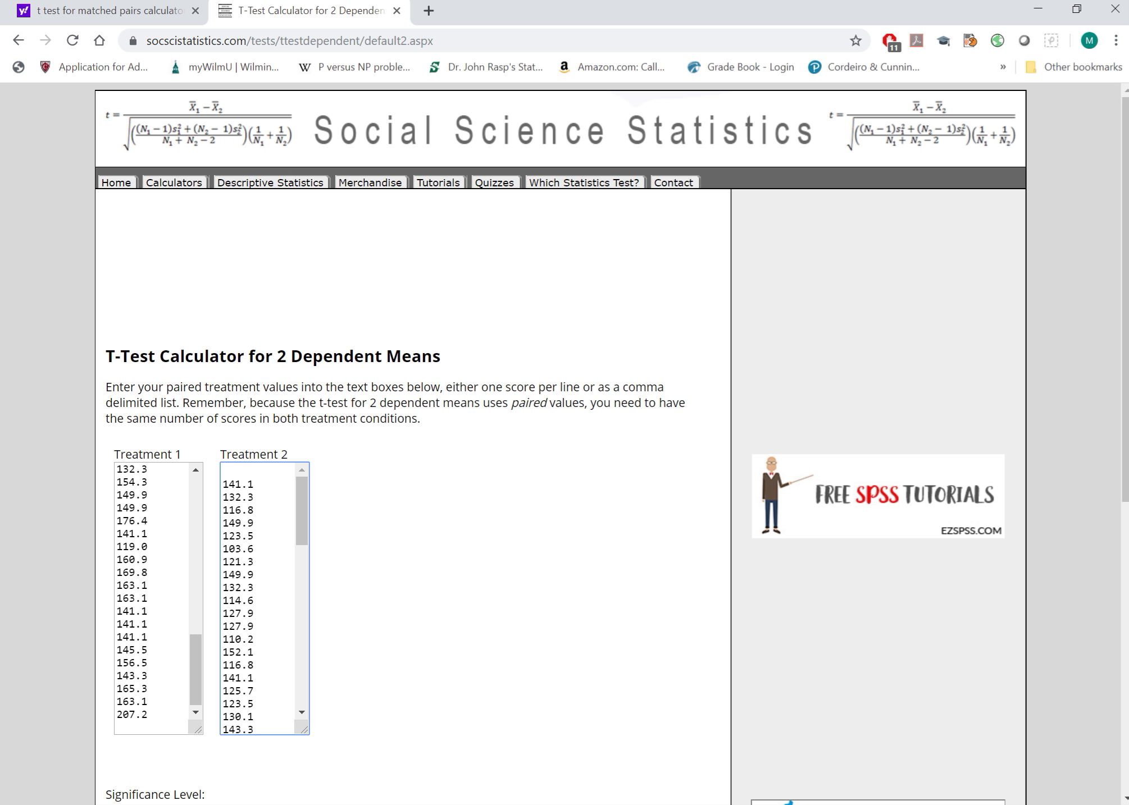
key("BackSpace")
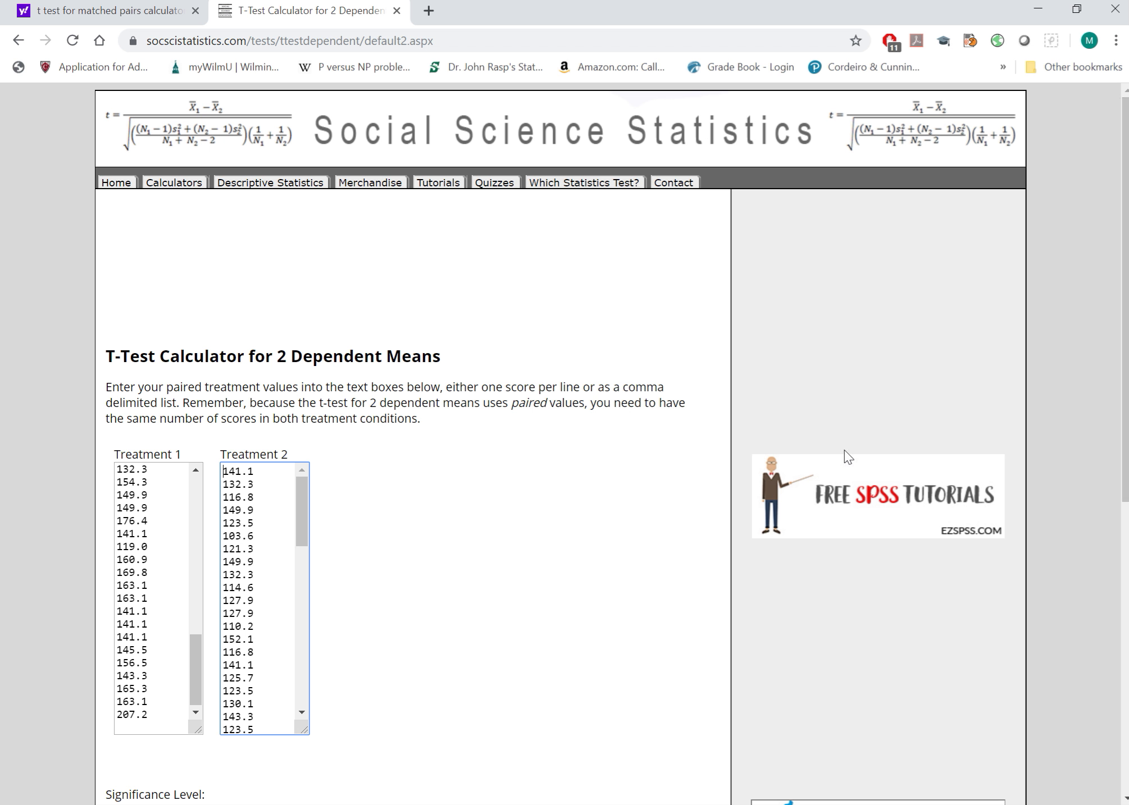
Check the calculator's hypothesis options, then return to the M312 Lab 3 Data File workbook and review the claim at the start of the Matched Pairs sheet
scroll(848, 457, "down", 8)
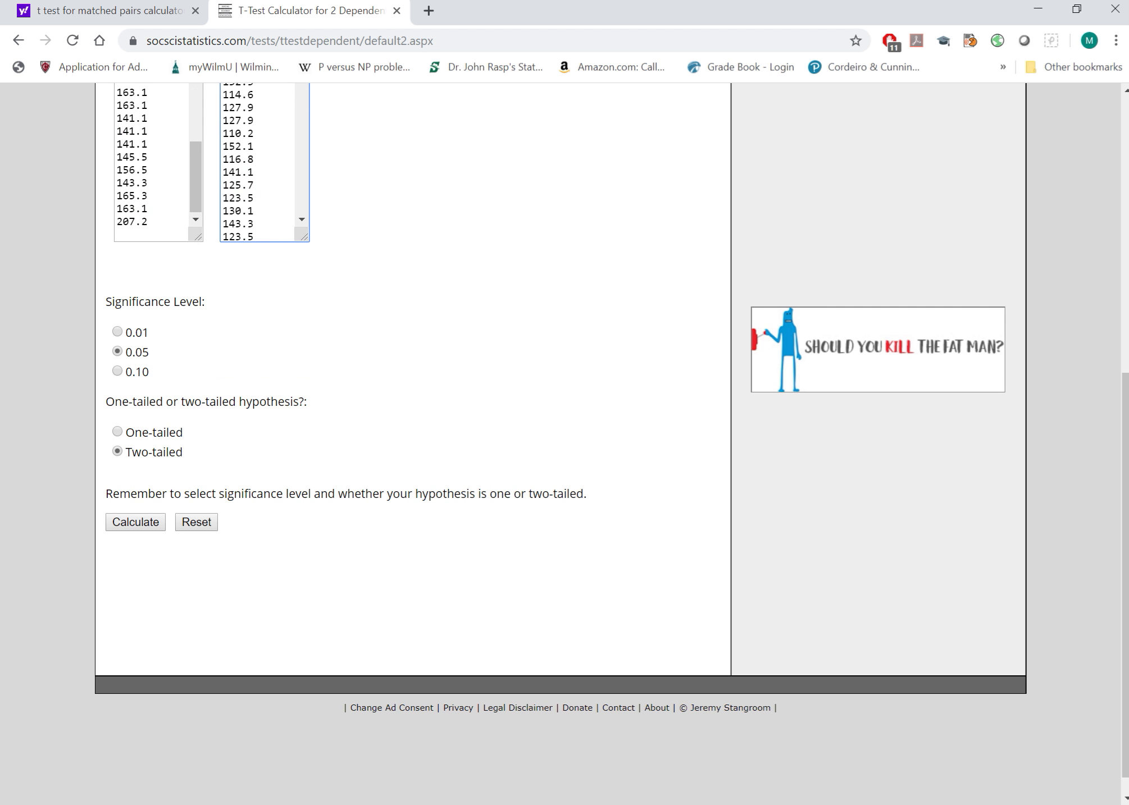
left_click(1126, 284)
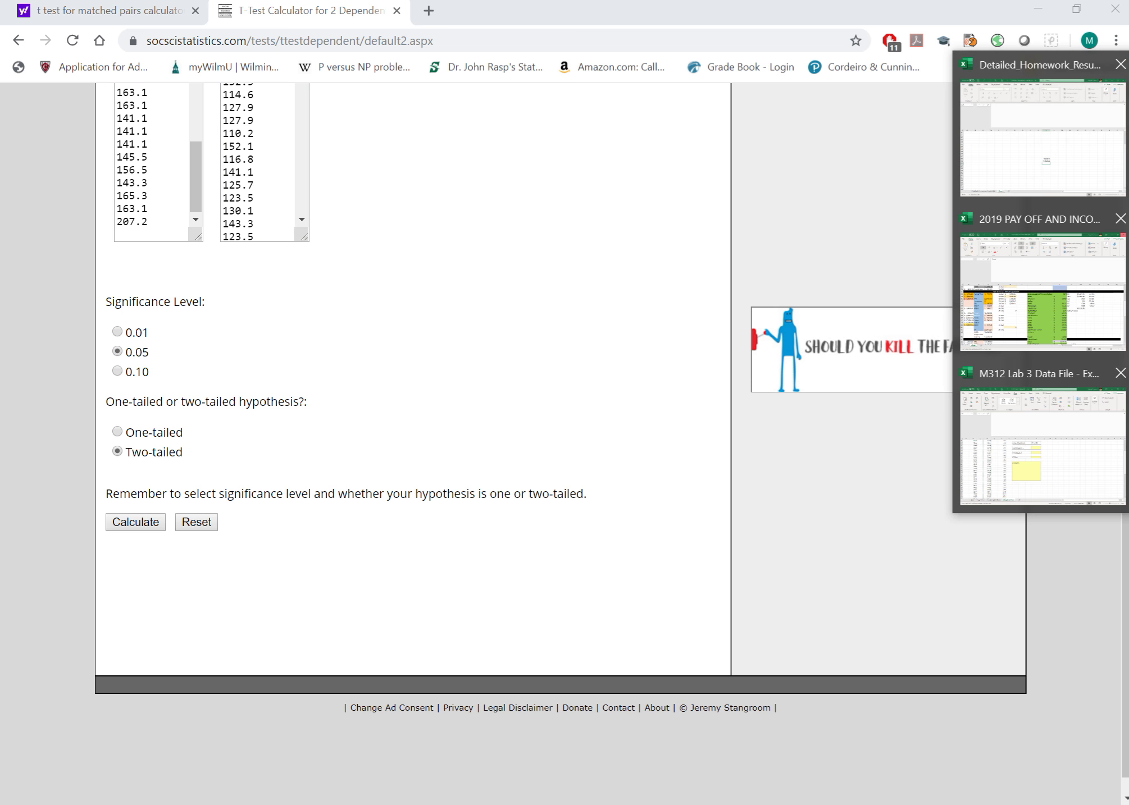
left_click(1061, 456)
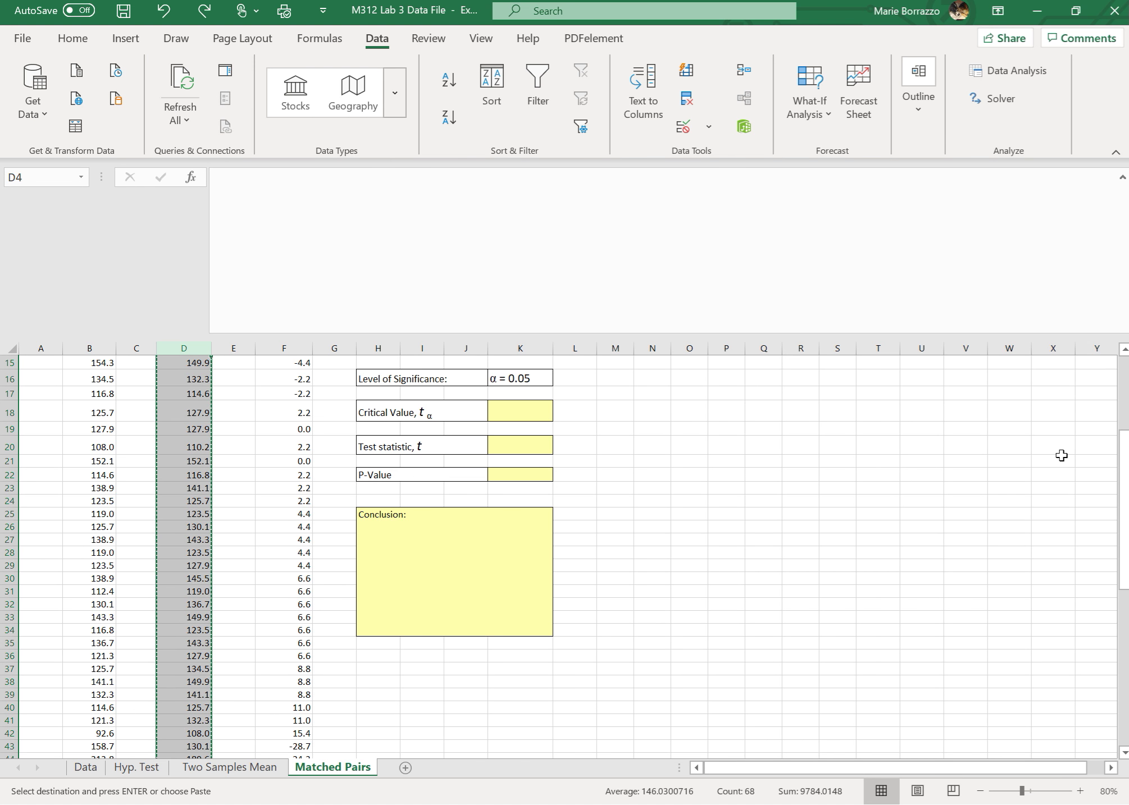
scroll(1061, 456, "up", 5)
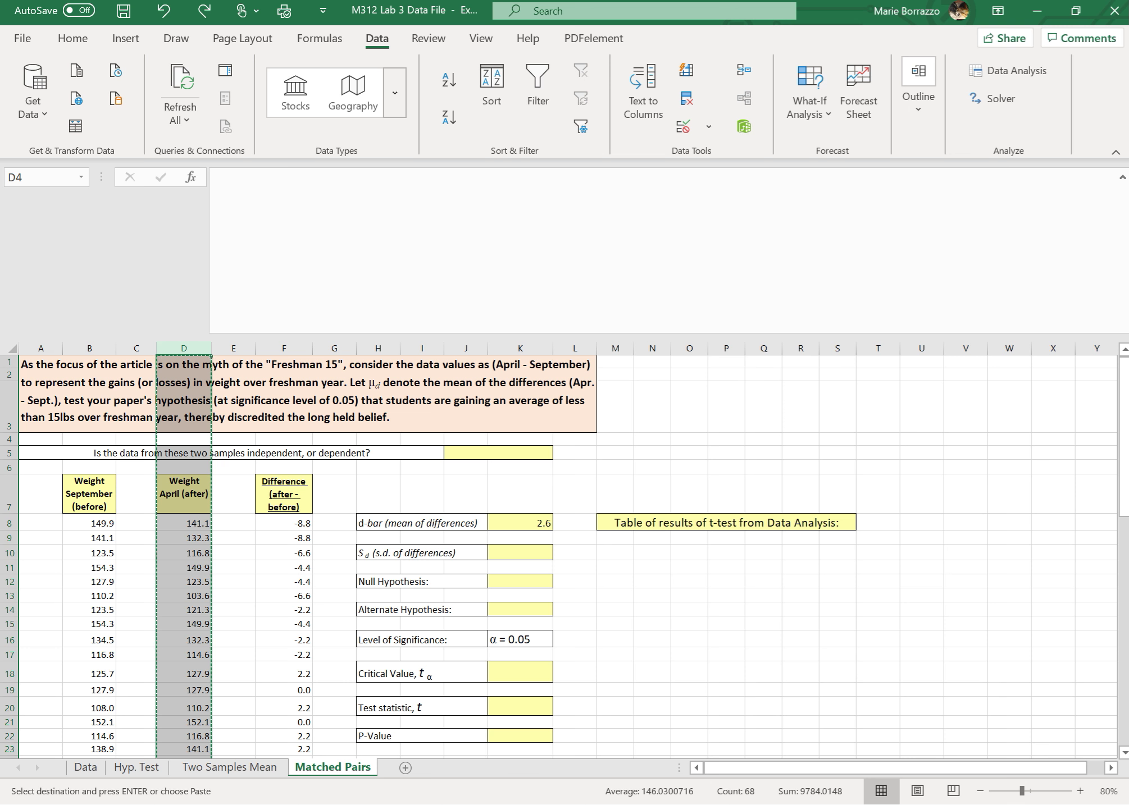
Switch to the t-test calculator in Chrome, choose a one-tailed hypothesis, calculate the test, and view the difference scores calculations
mouse_move(1126, 483)
left_click(1042, 331)
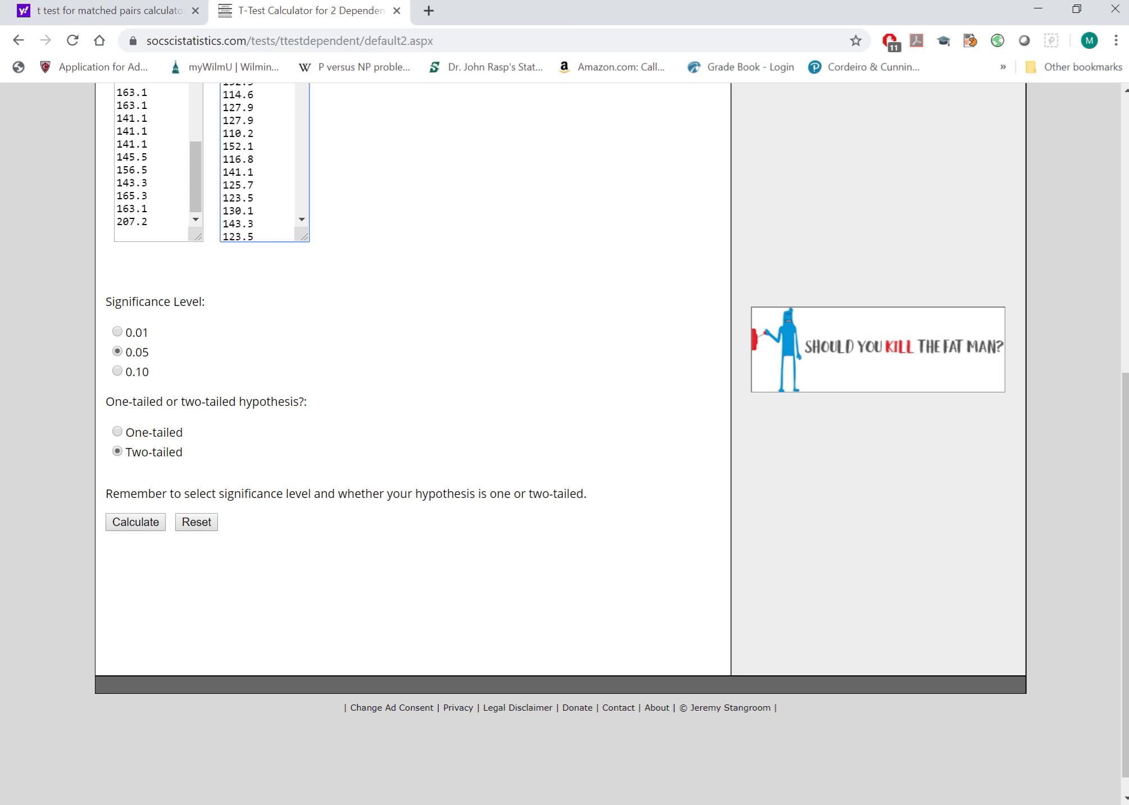
left_click(117, 432)
left_click(135, 522)
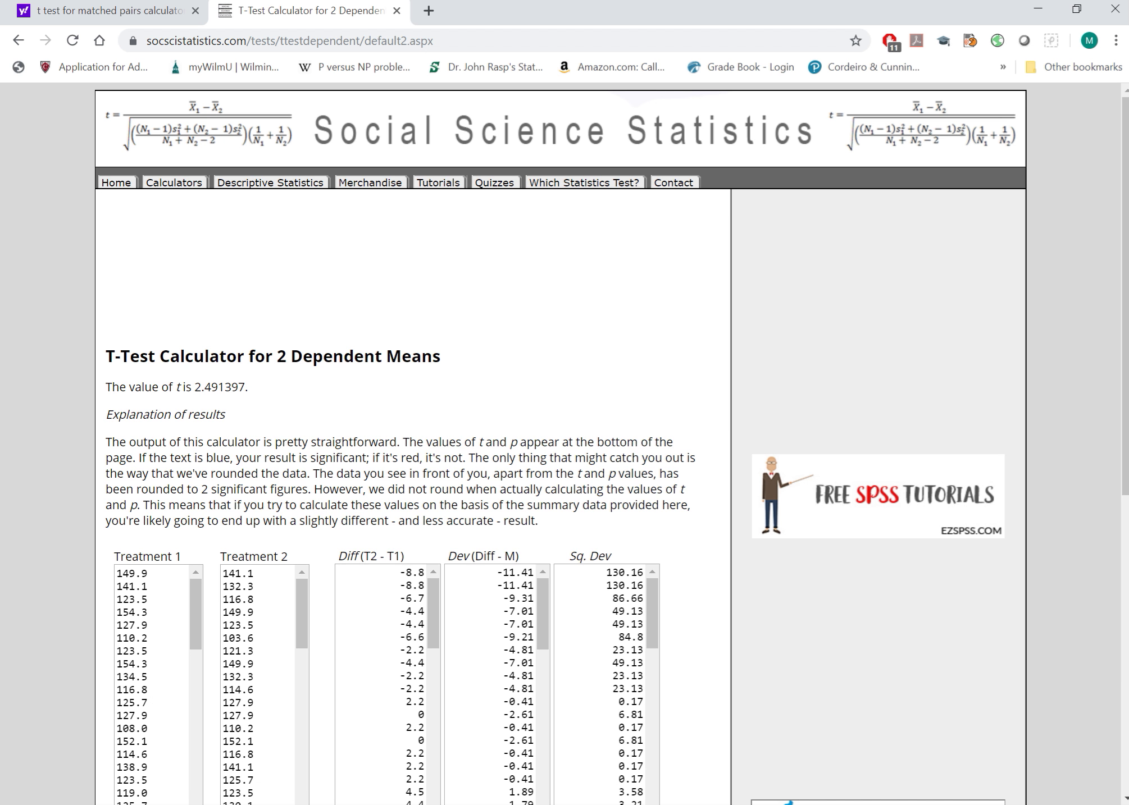
scroll(562, 444, "down", 6)
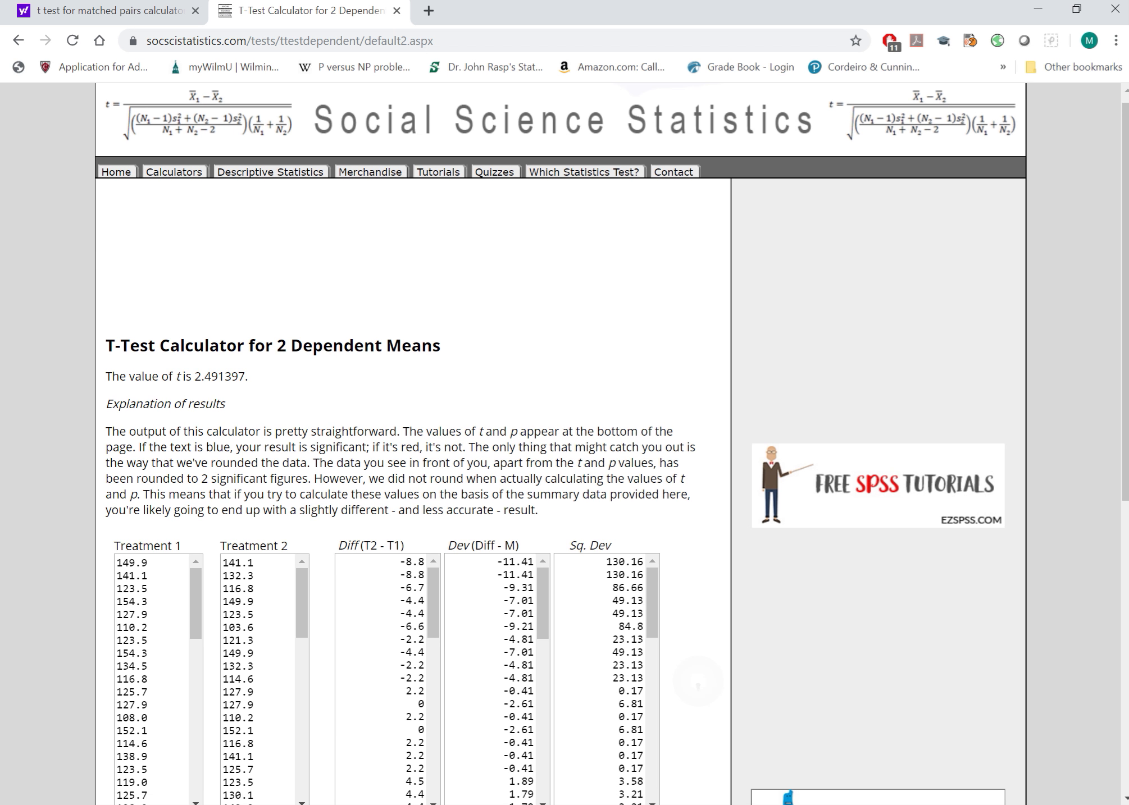
scroll(562, 444, "down", 3)
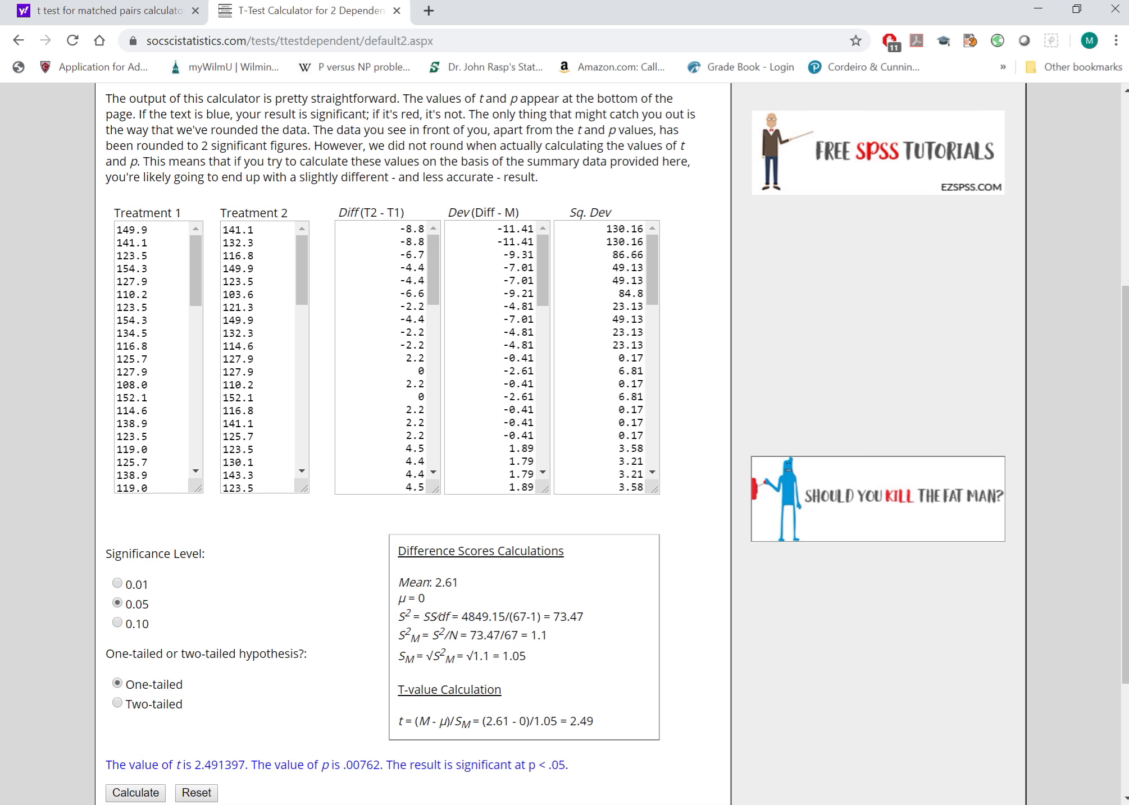
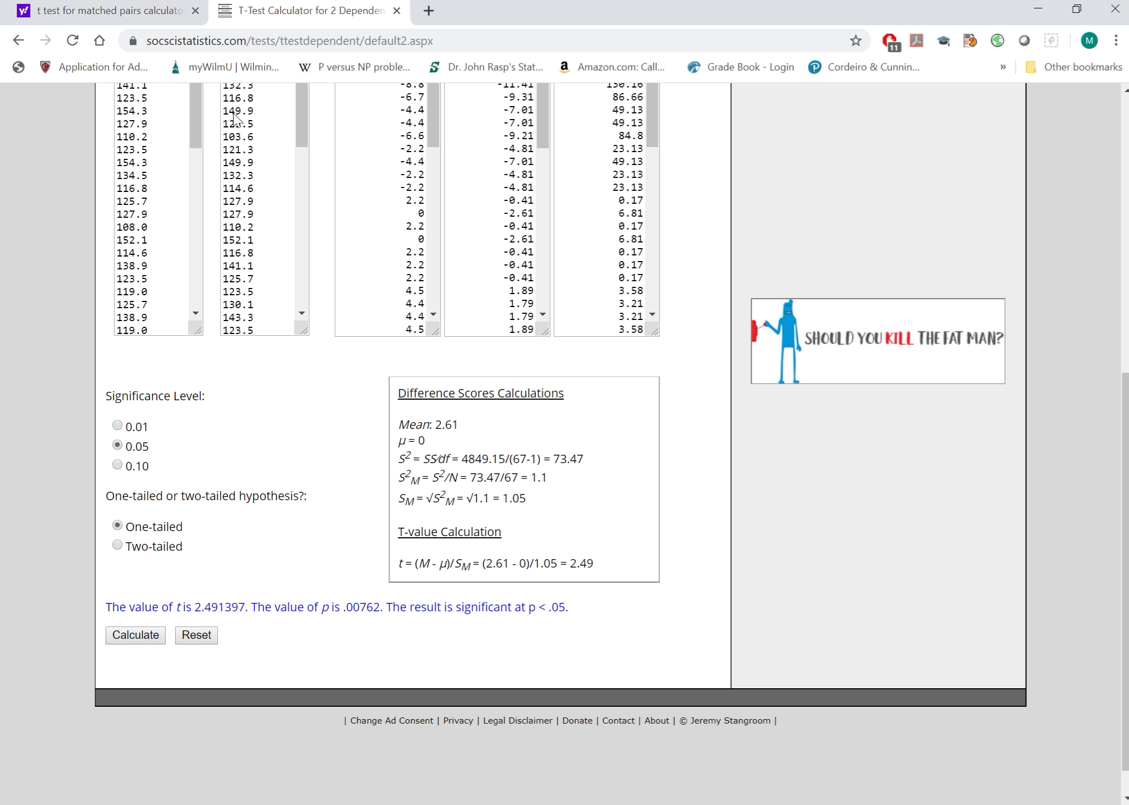
Arrange the t-test calculator and the M312 Lab 3 Data File workbook side by side, with the workbook's answer cells in view
left_click_drag(766, 22, 1, 79)
left_click(668, 125)
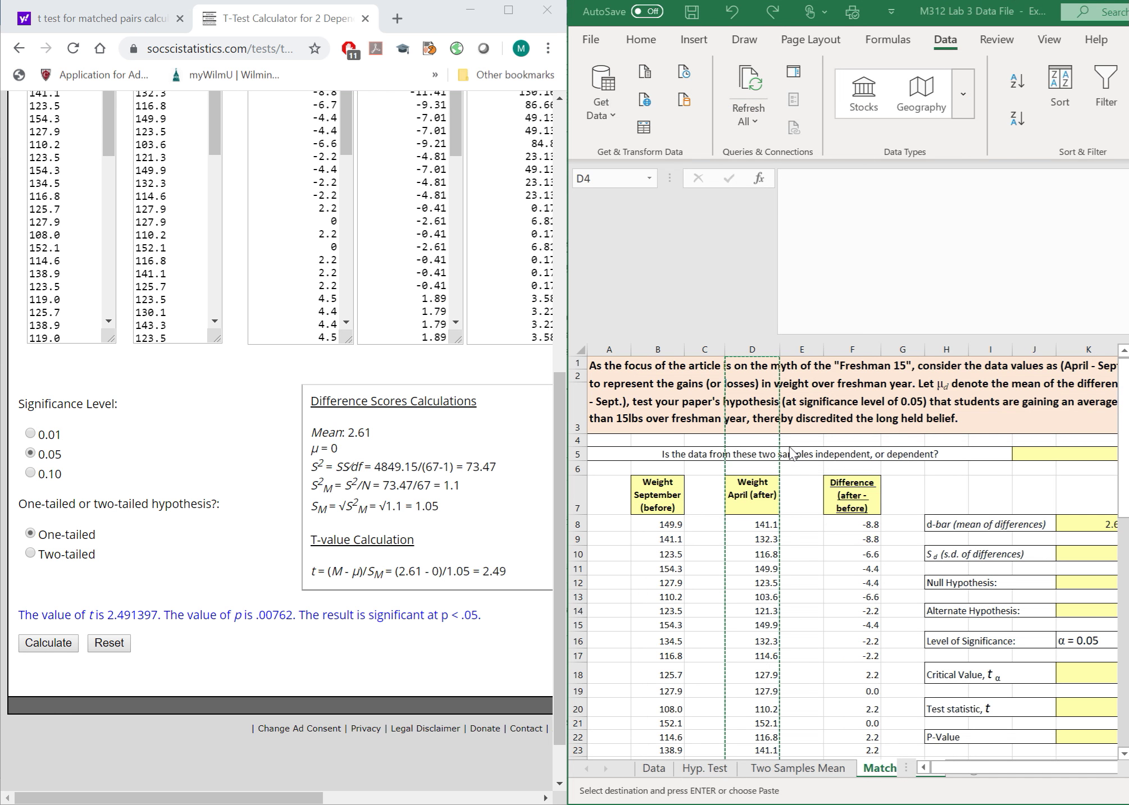
scroll(789, 453, "down", 1)
scroll(789, 446, "right", 3)
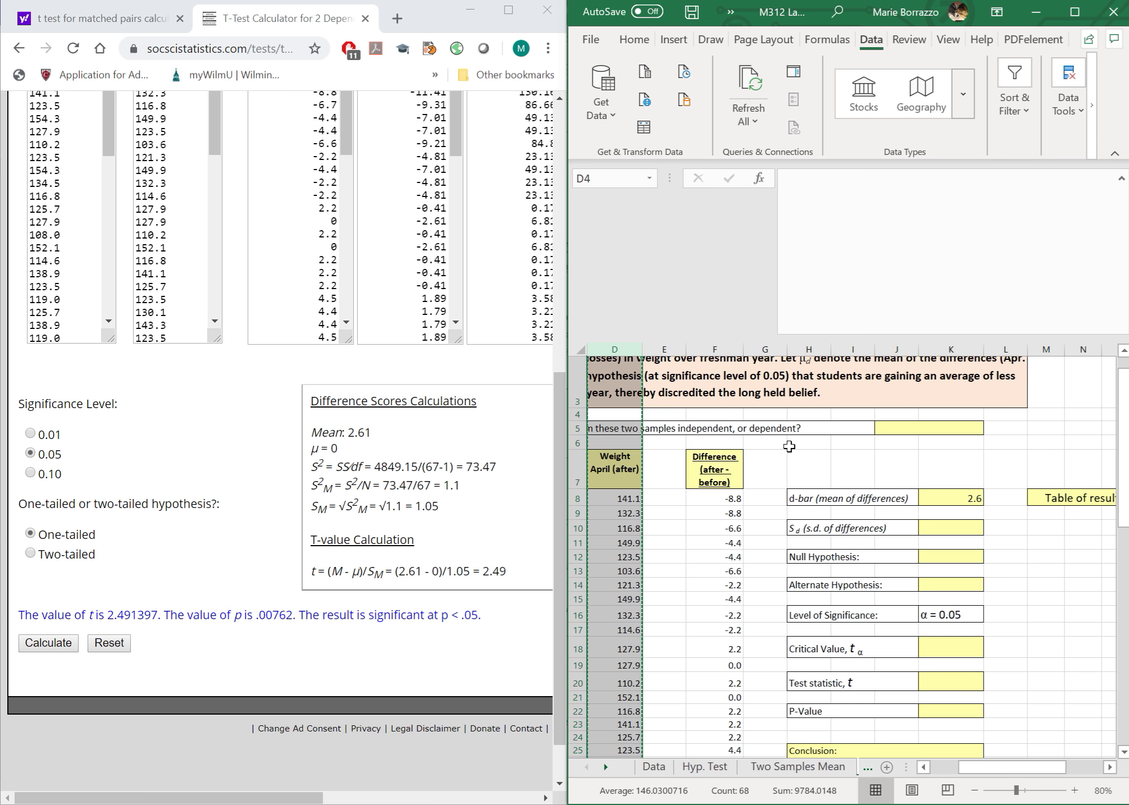
Enter 1.05 as the standard deviation of differences in K10
key("Right")
key("Right")
key("Right")
key("Right")
key("Right")
key("Right")
key("Right")
key("Down")
key("Down")
key("Down")
key("Down")
key("Down")
key("Down")
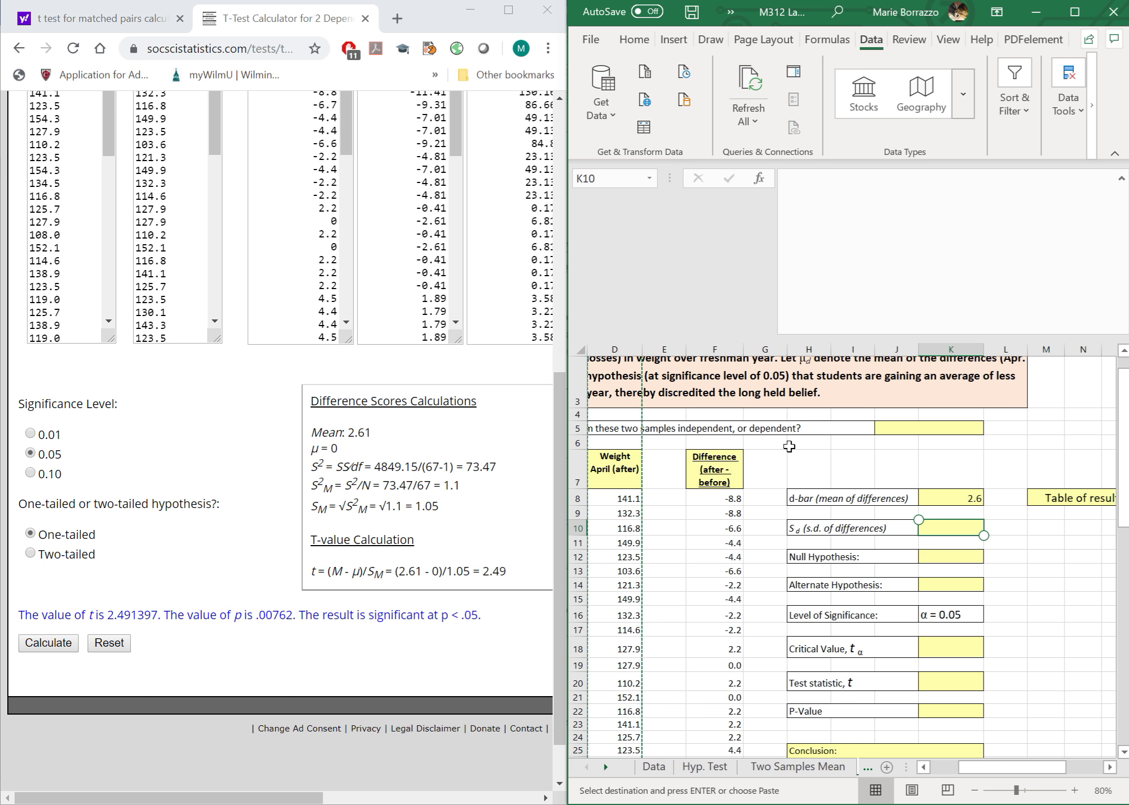
type("10.")
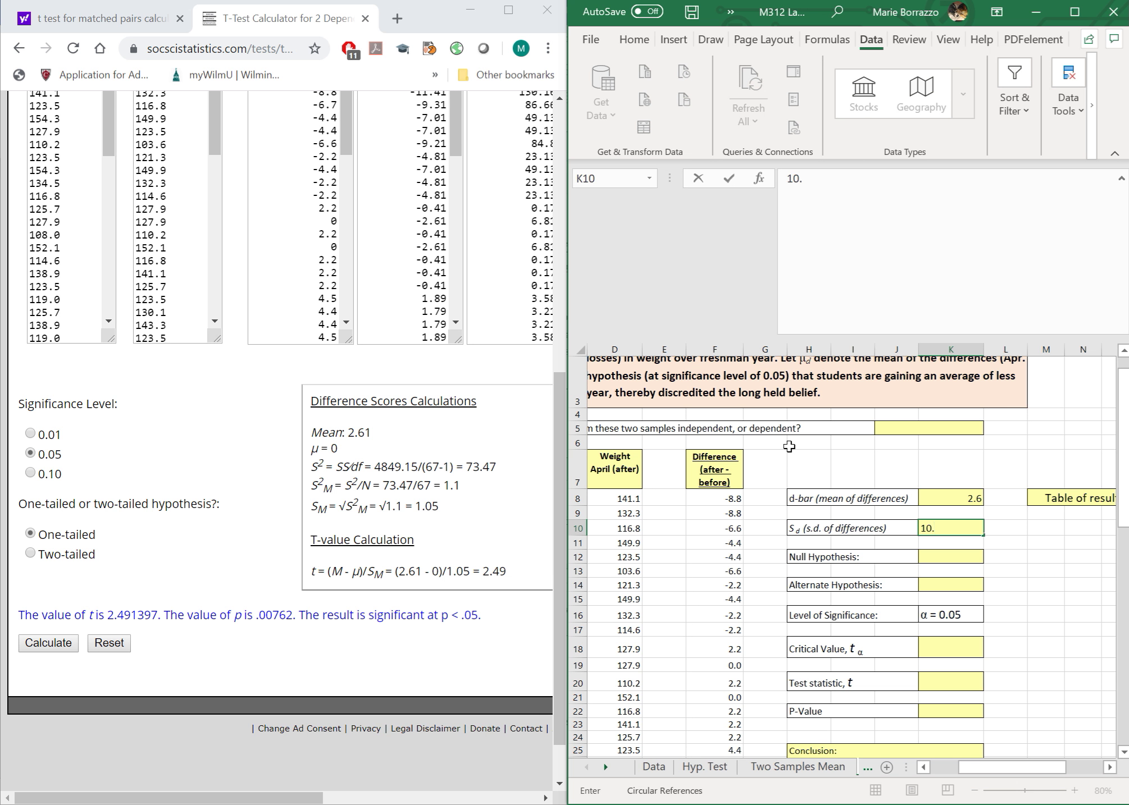
key("BackSpace")
key("BackSpace")
type(".05")
left_click(951, 570)
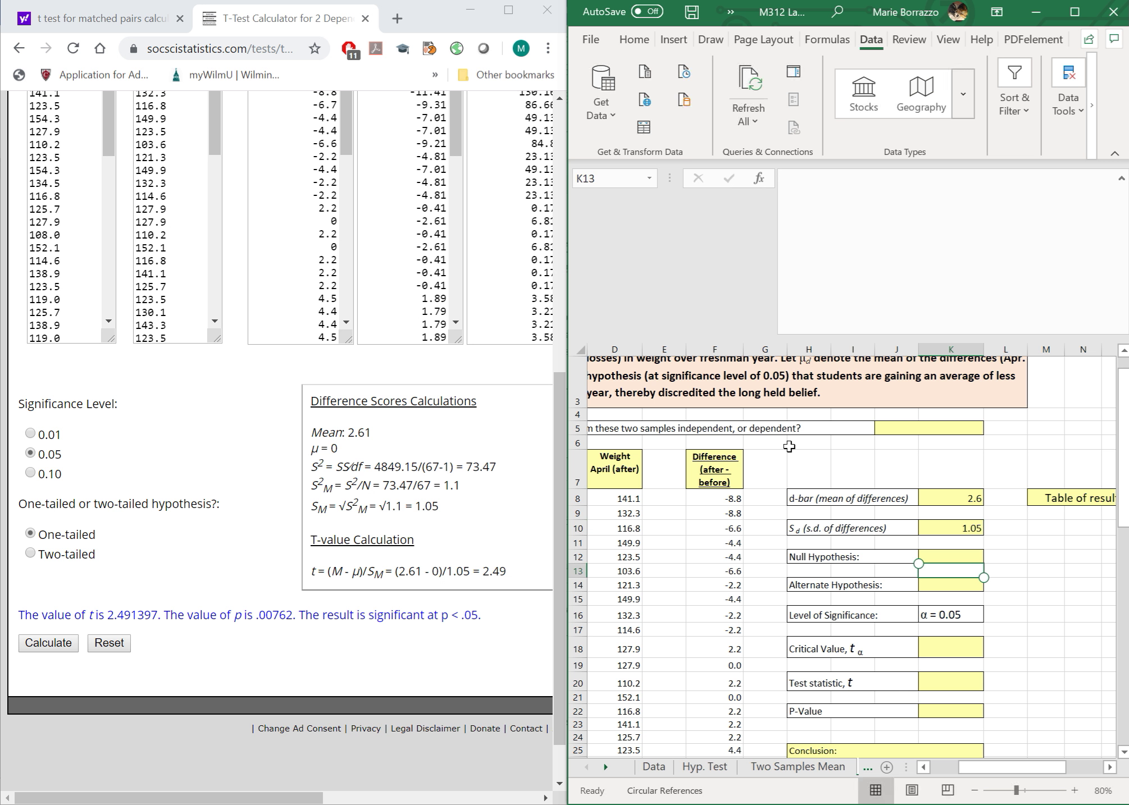
Enter Ua = Us as the null hypothesis in K12
left_click(951, 557)
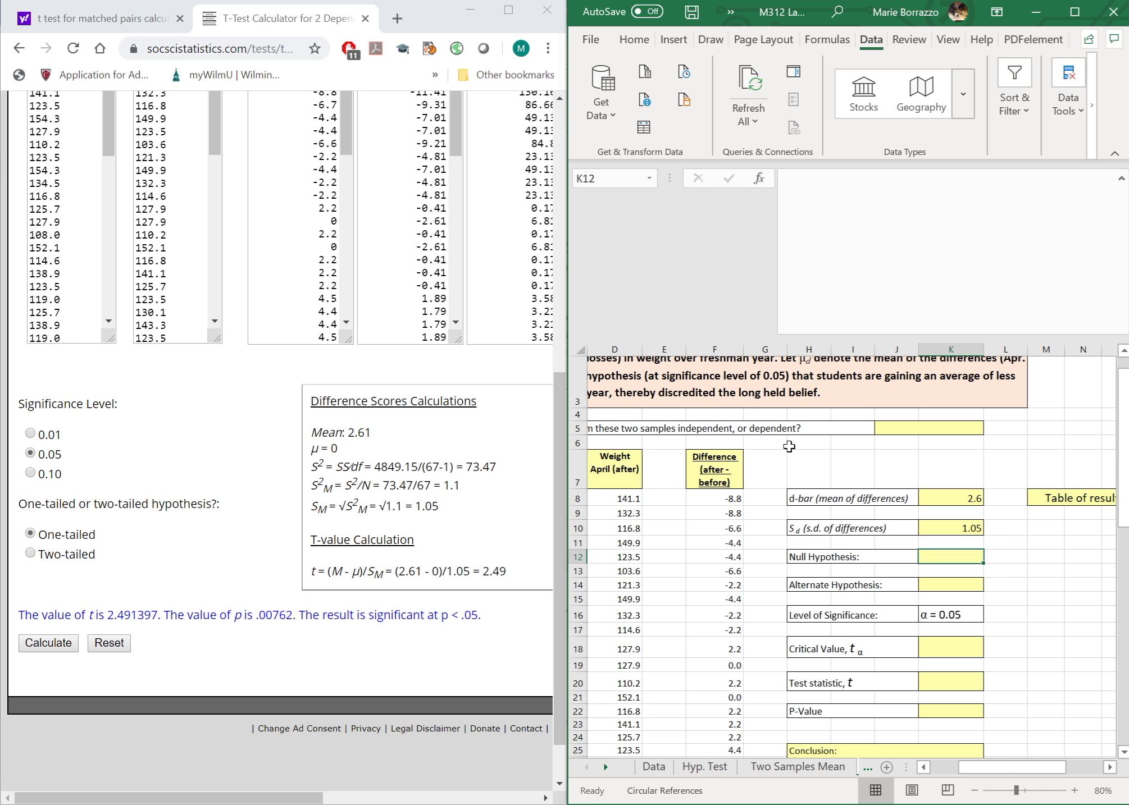
type("Ua")
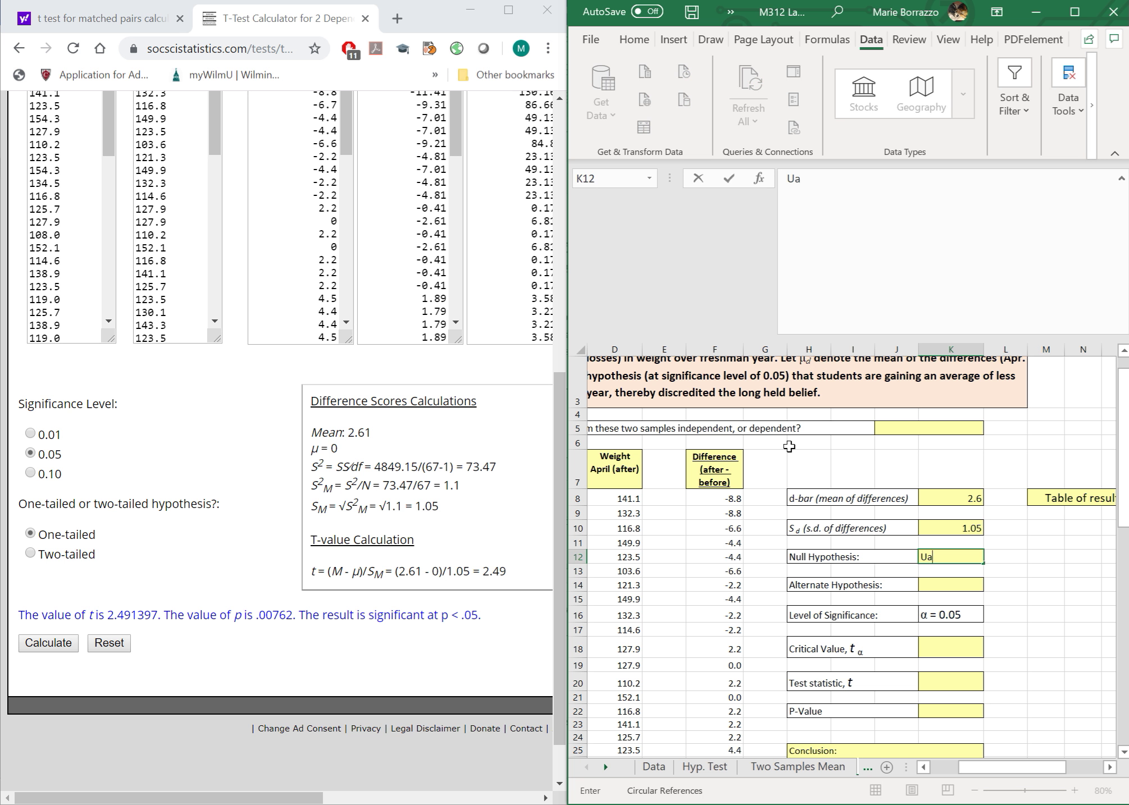
type(" = U")
type("s")
key("Down")
key("Down")
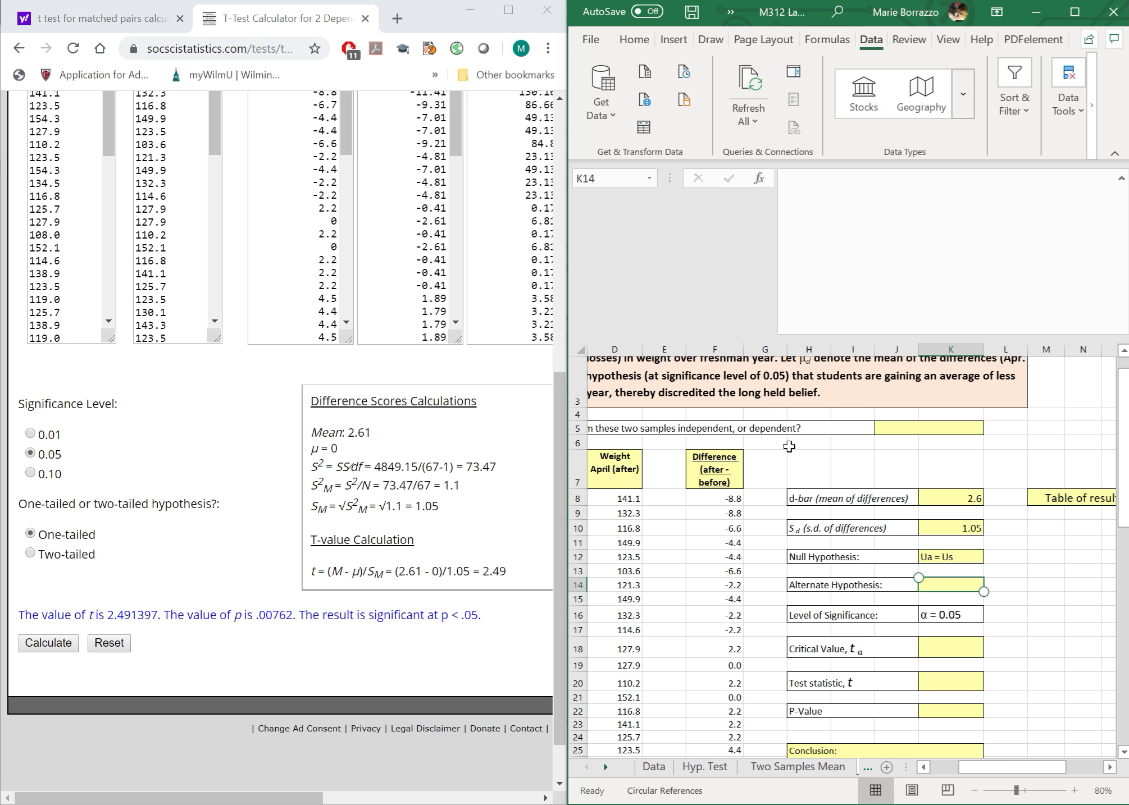
Review the Freshman 15 claim and enter Ua <Us as the alternate hypothesis in K14
scroll(789, 446, "up", 1)
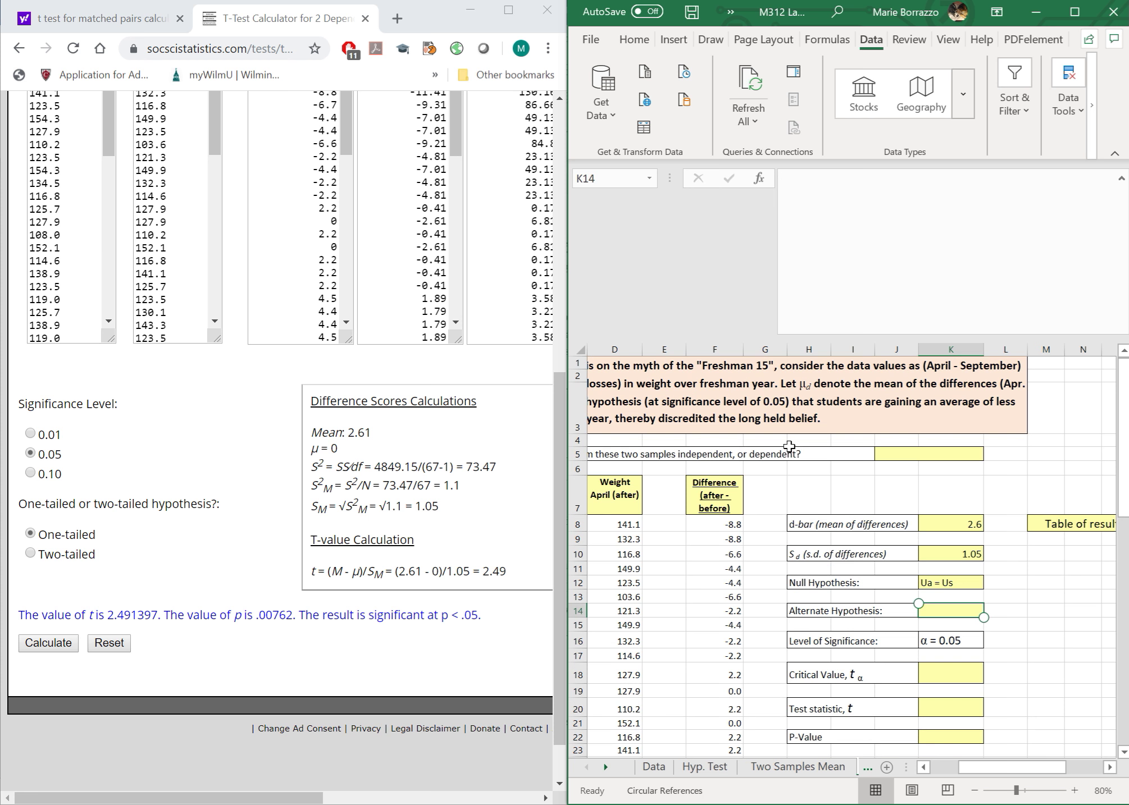
scroll(789, 447, "left", 3)
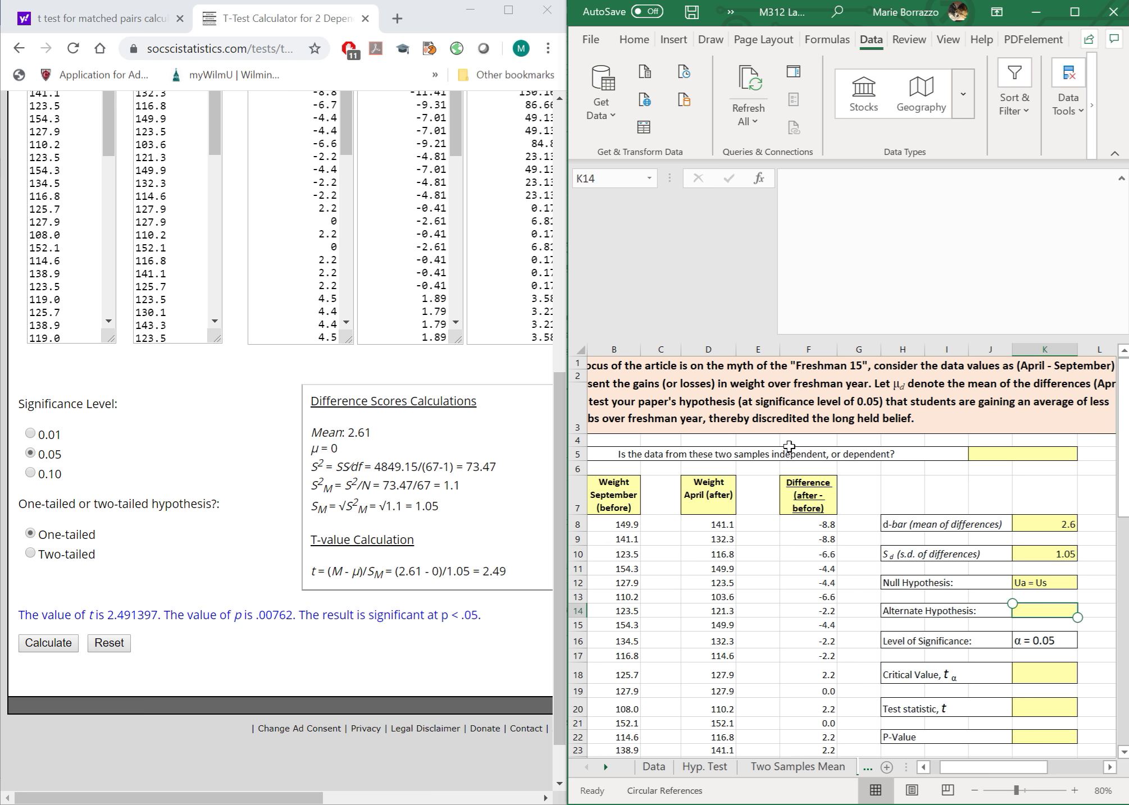
scroll(789, 447, "left", 1)
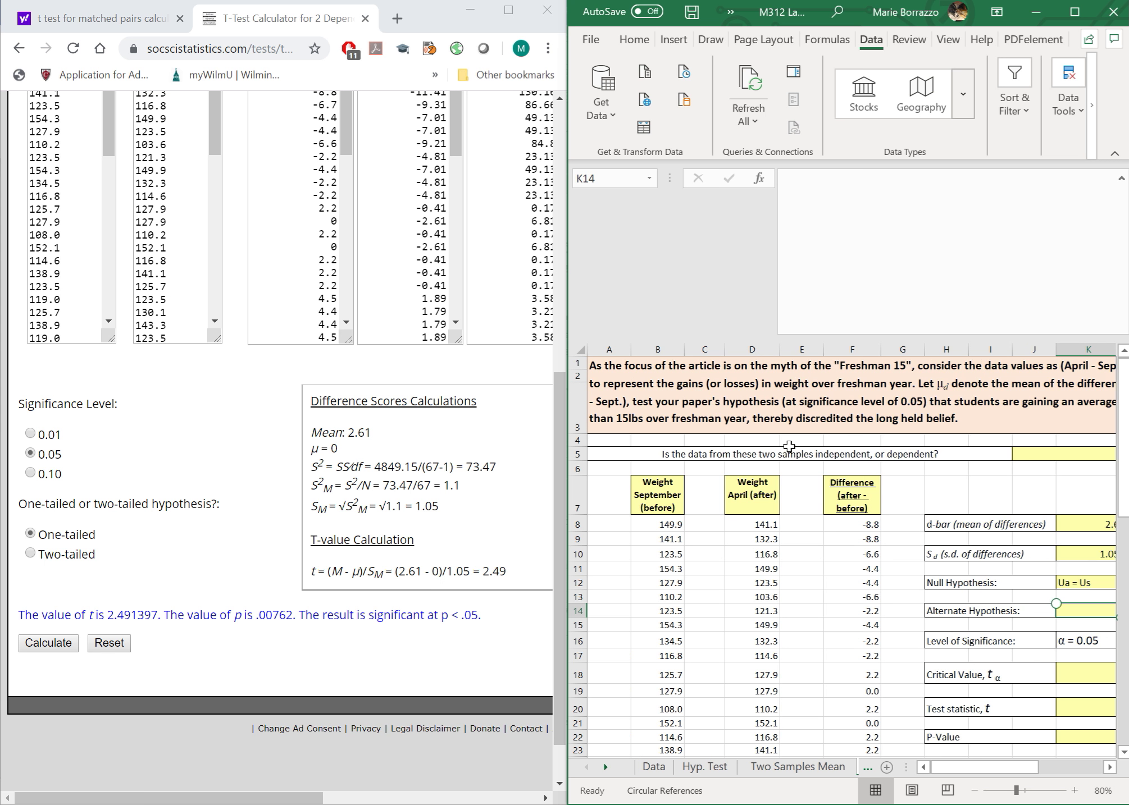
scroll(789, 446, "right", 3)
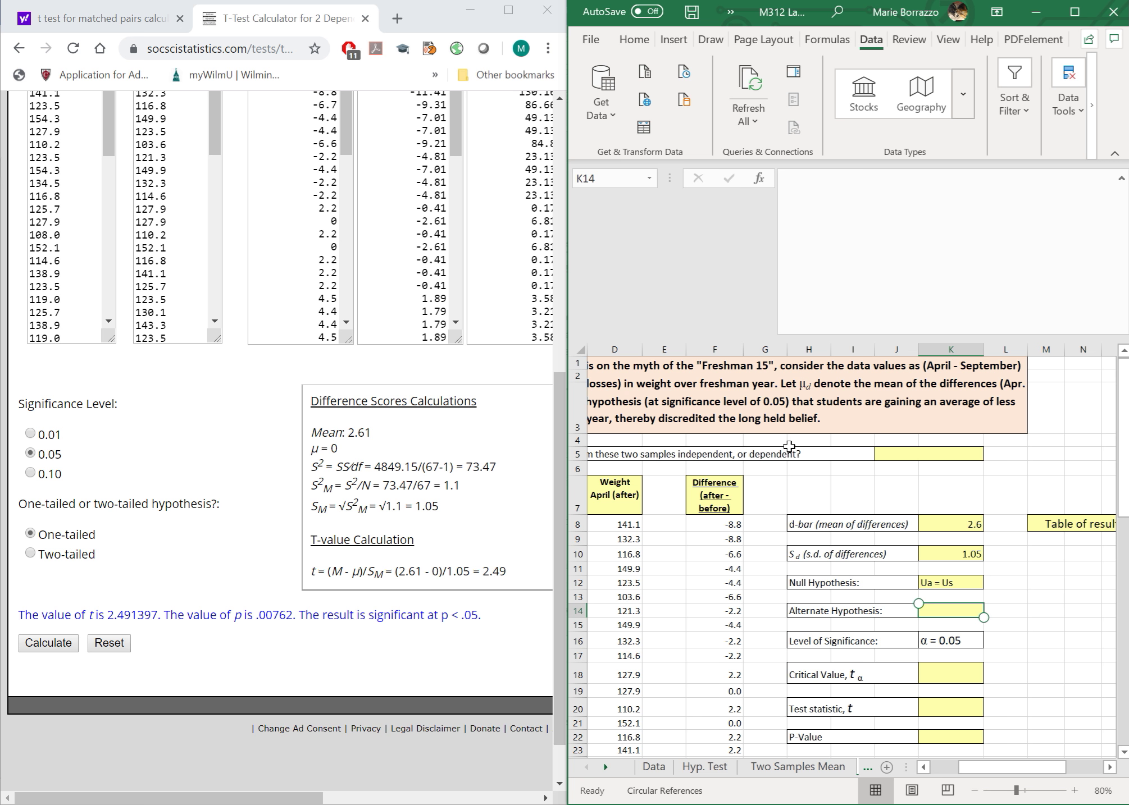
type("UA")
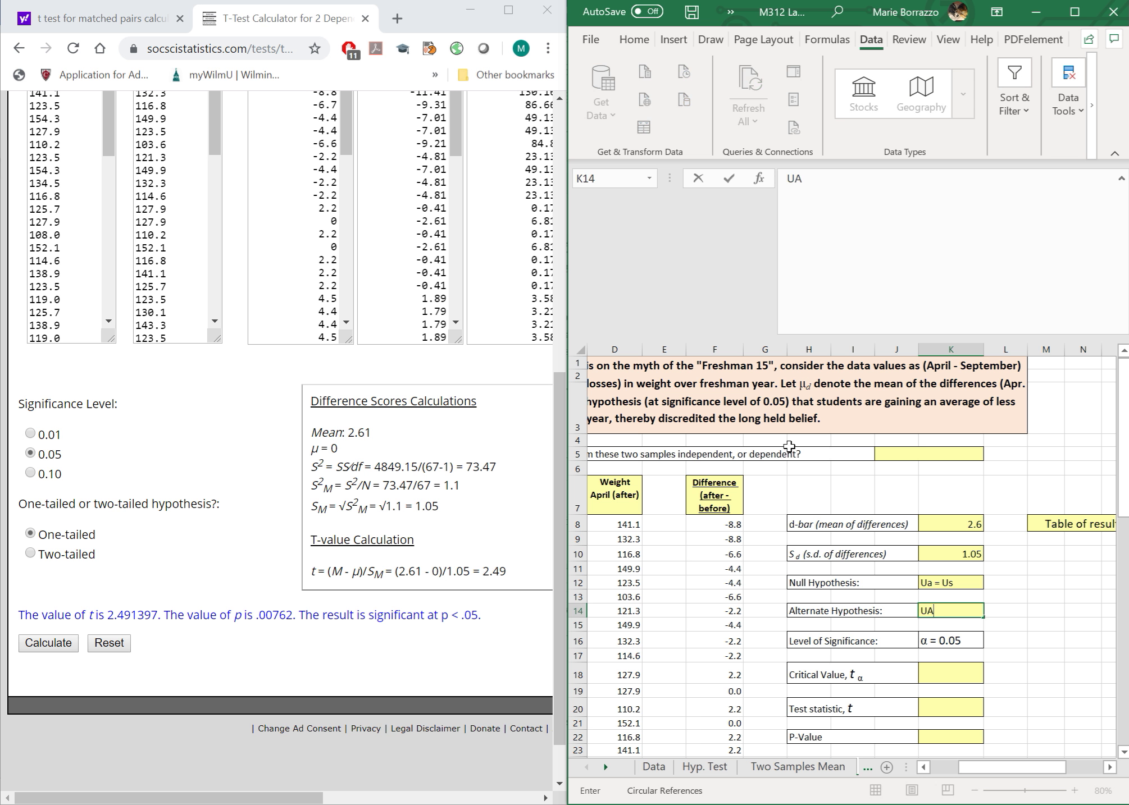
key("BackSpace")
type("A")
key("BackSpace")
type("a <1")
key("BackSpace")
type("Us")
left_click(950, 674)
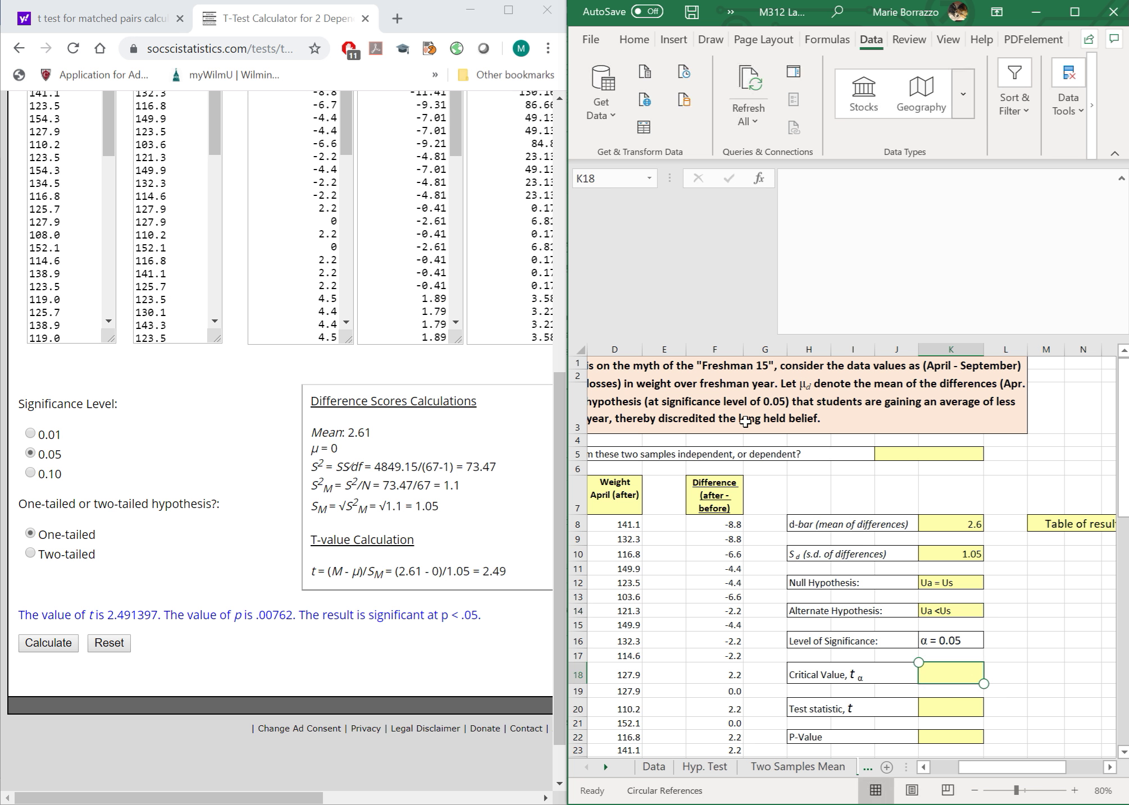
Enter 2.49 as the test statistic in K20 and .00762 as the P-value in K22
key("Down")
key("Down")
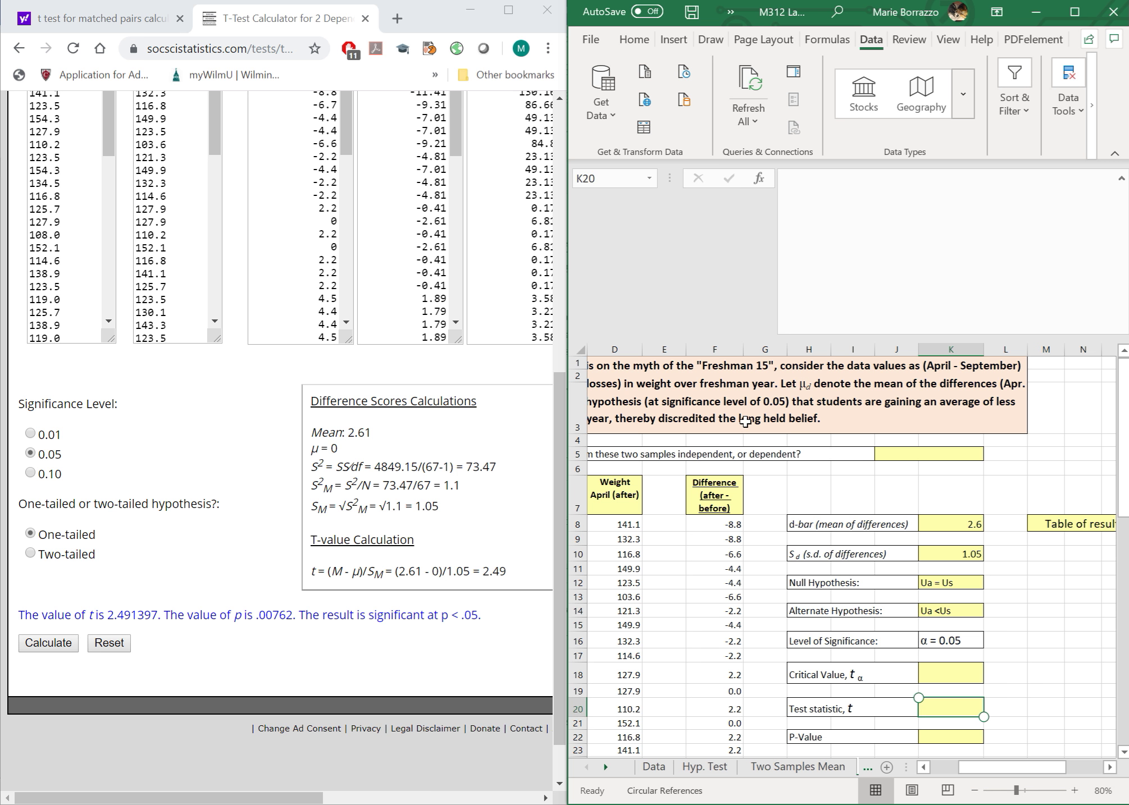
type("2.49")
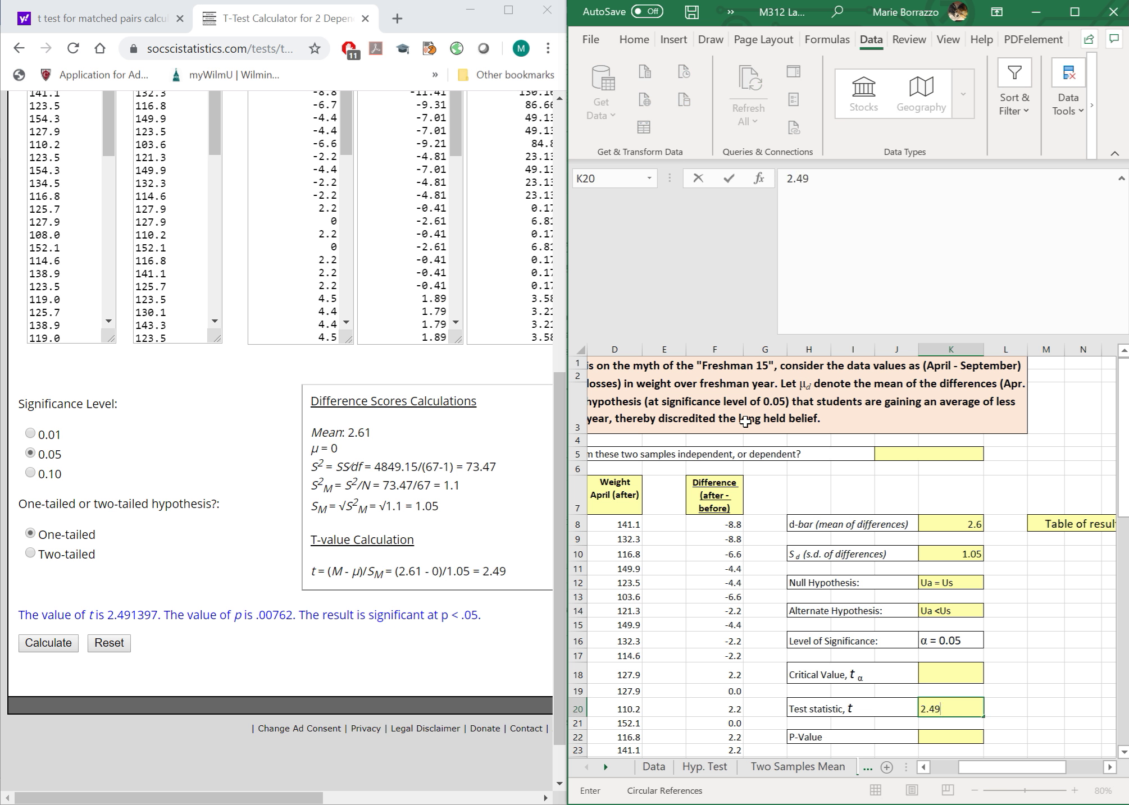
left_click(951, 750)
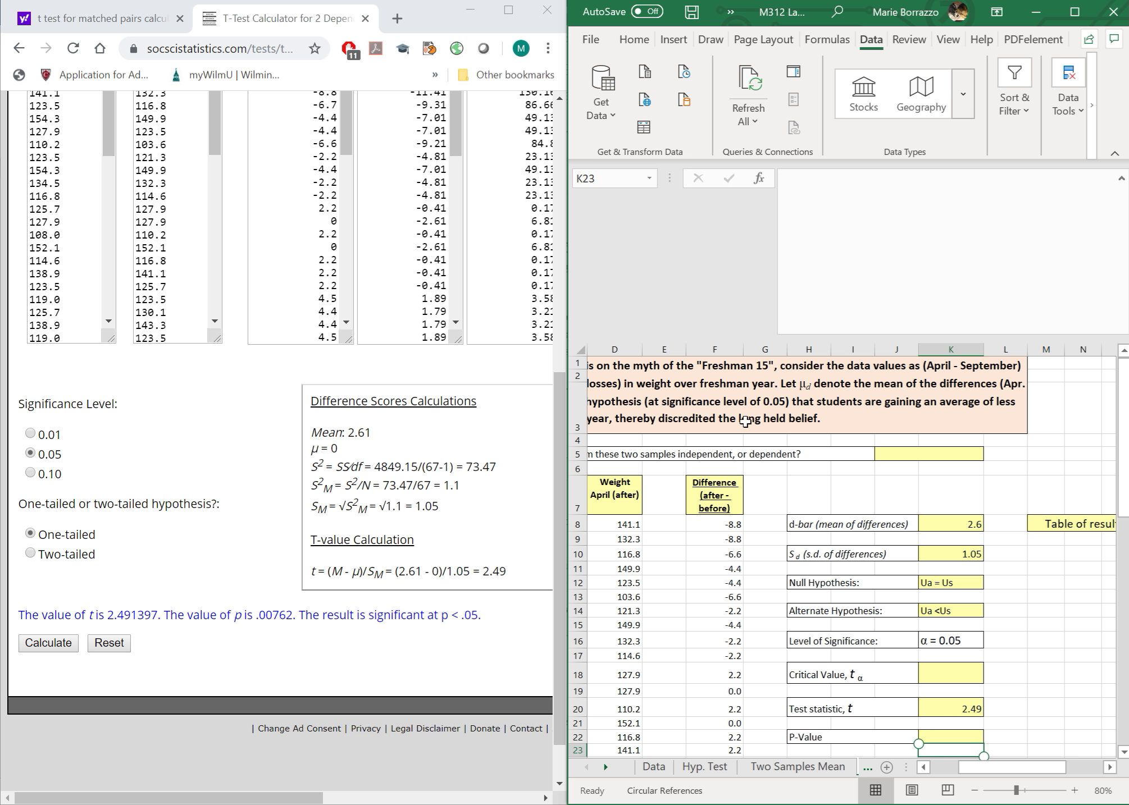
key("Up")
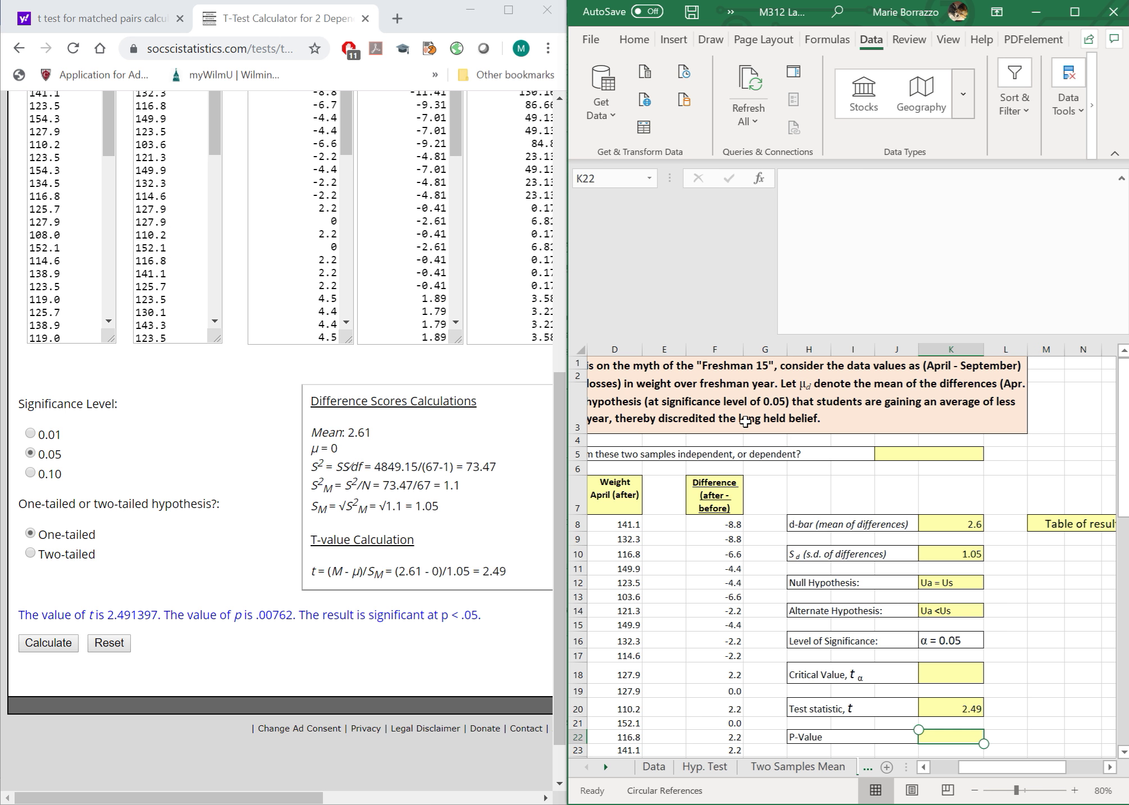
type(".")
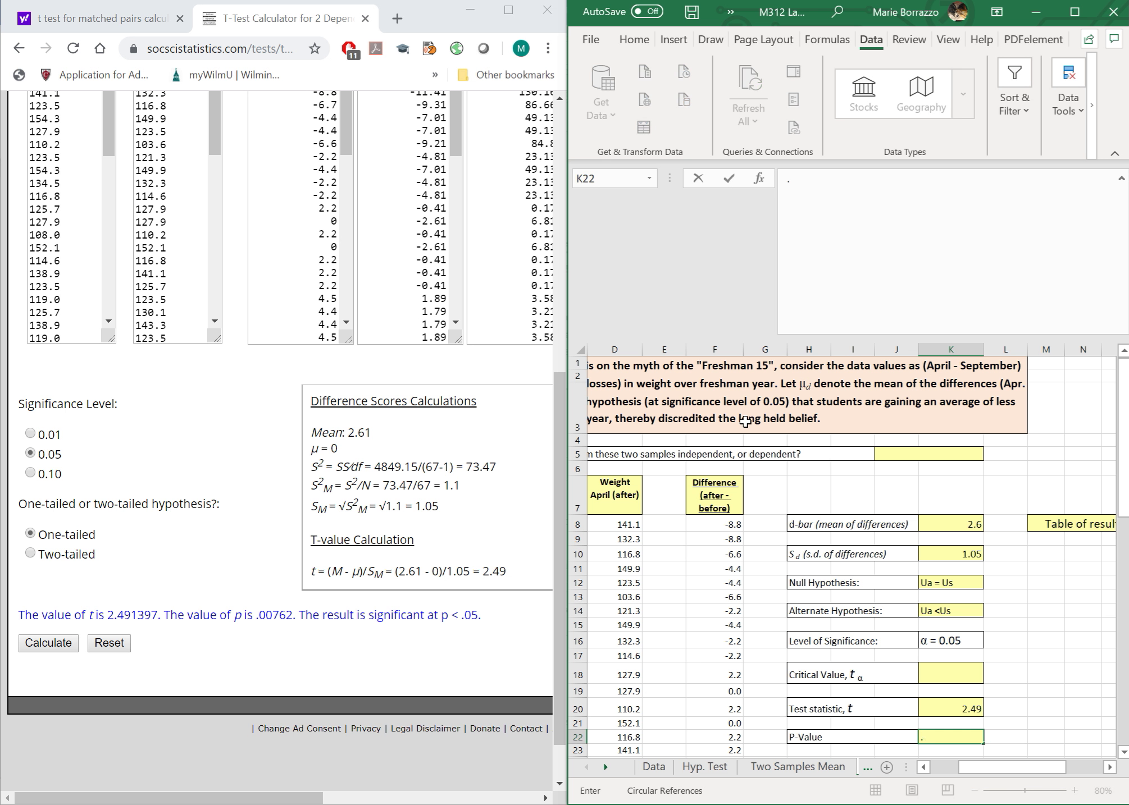
type("00762")
Compute the critical t value in M18 with the TINV function, using probability .05 and 66 degrees of freedom
left_click(1045, 673)
type("=tinv")
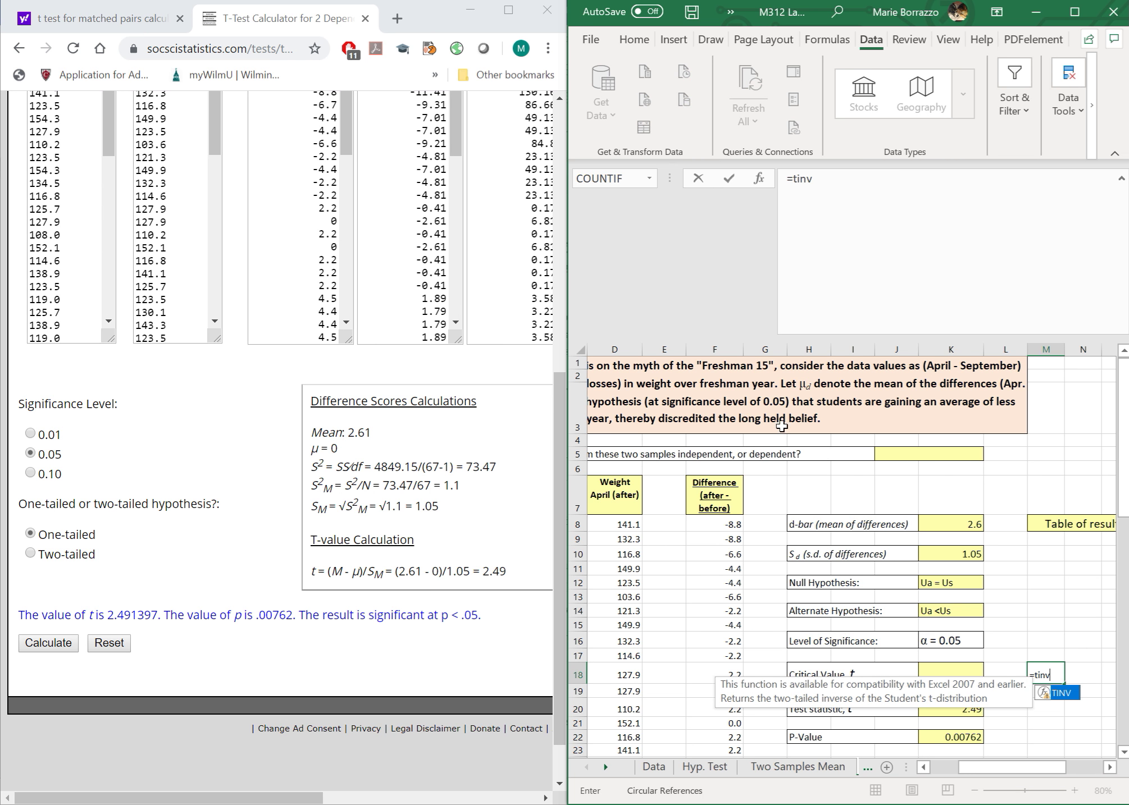
double_click(1072, 695)
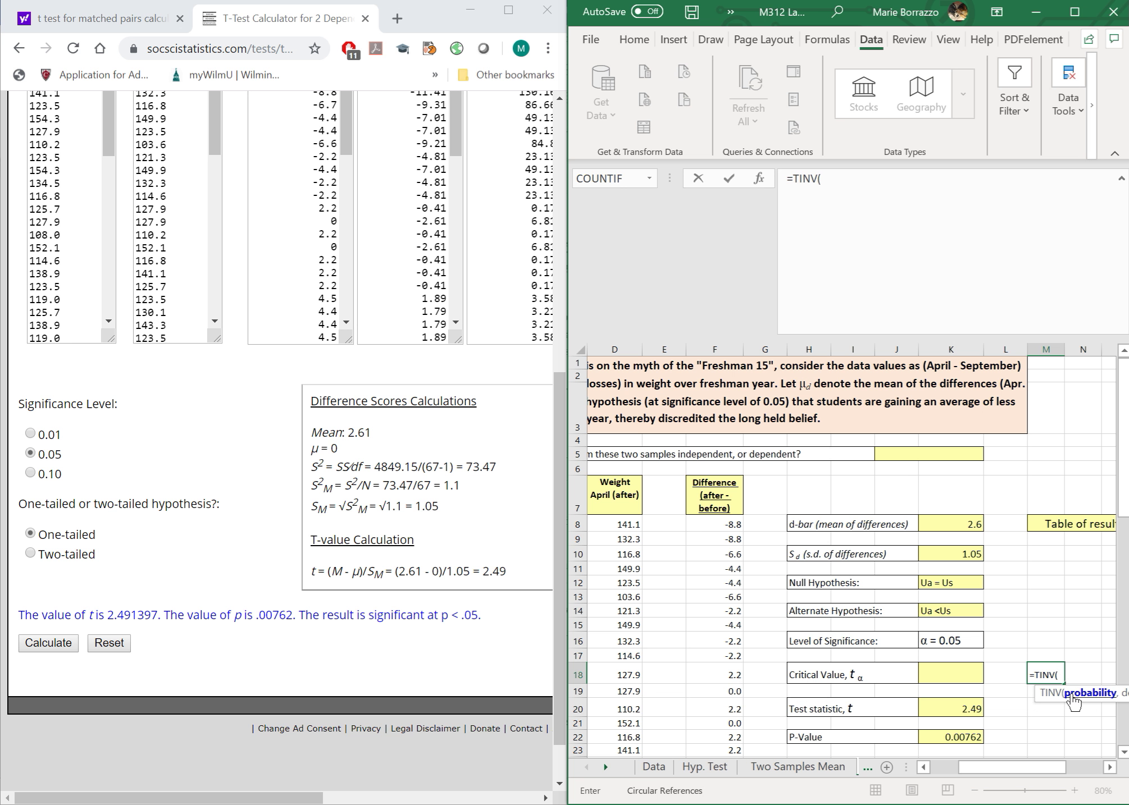
type(".05,")
type("66")
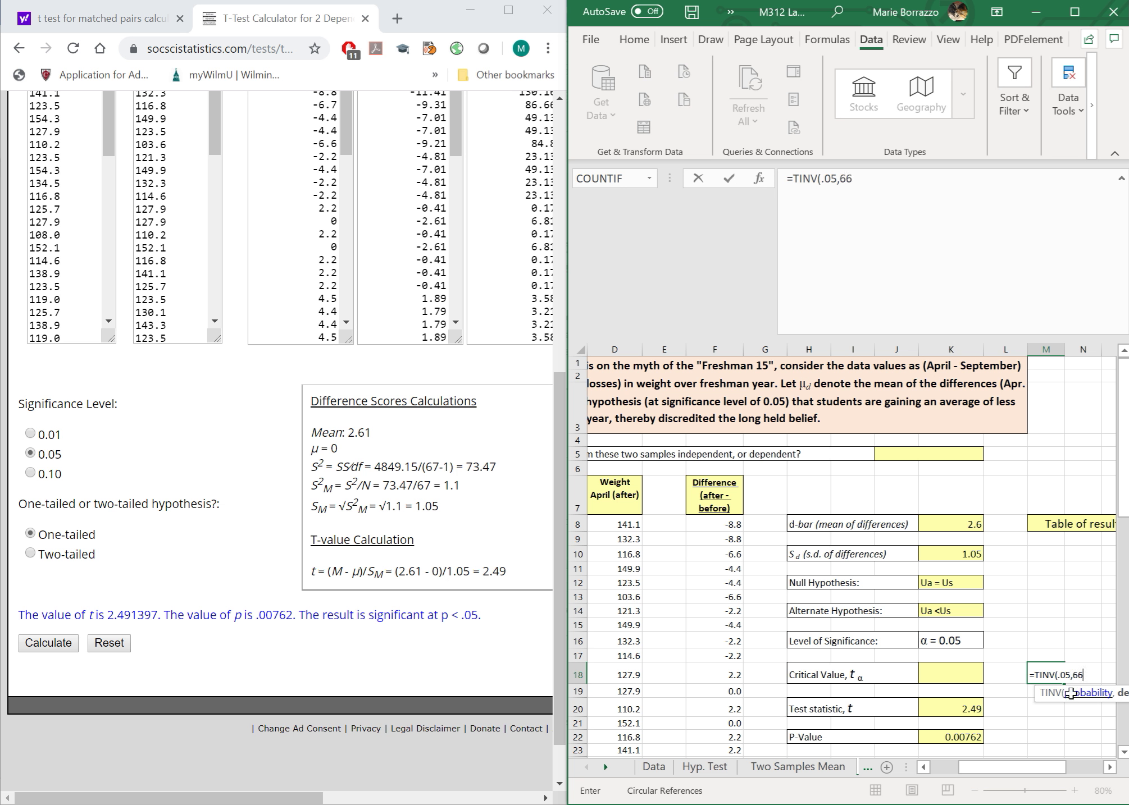
key("Return")
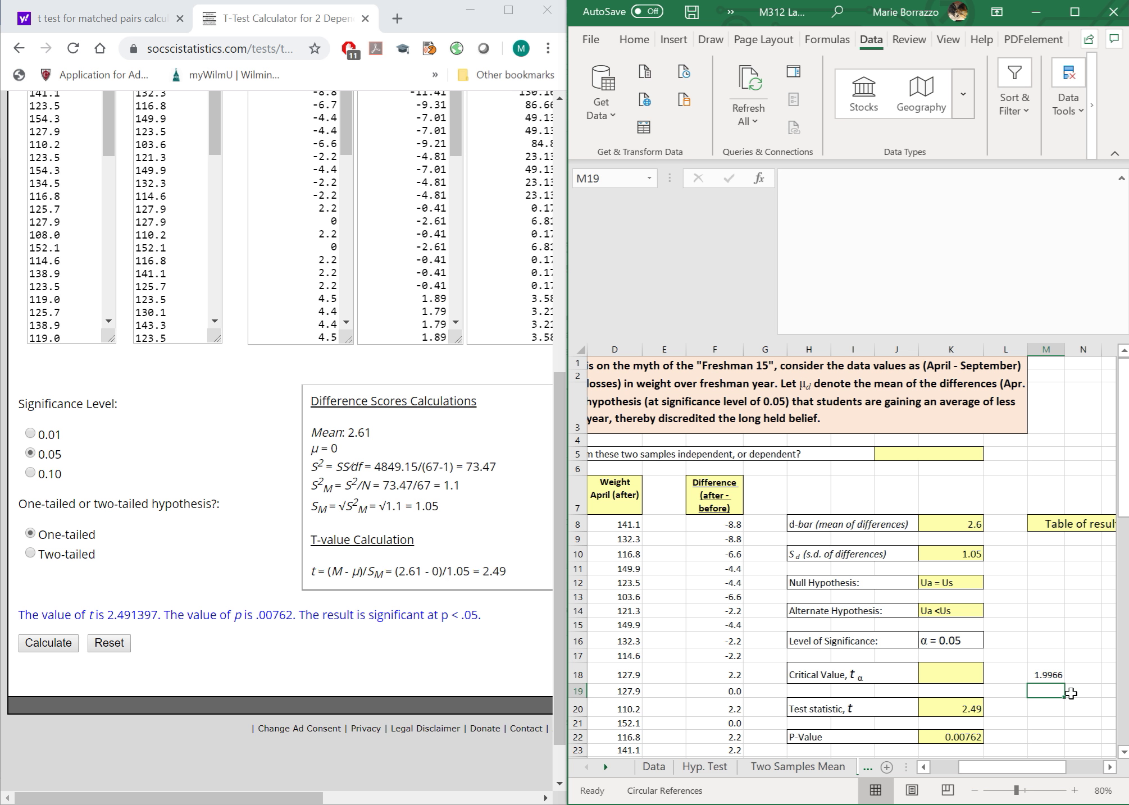
Enter 1.9966 as the critical value in K18
key("Up")
key("Left")
key("Left")
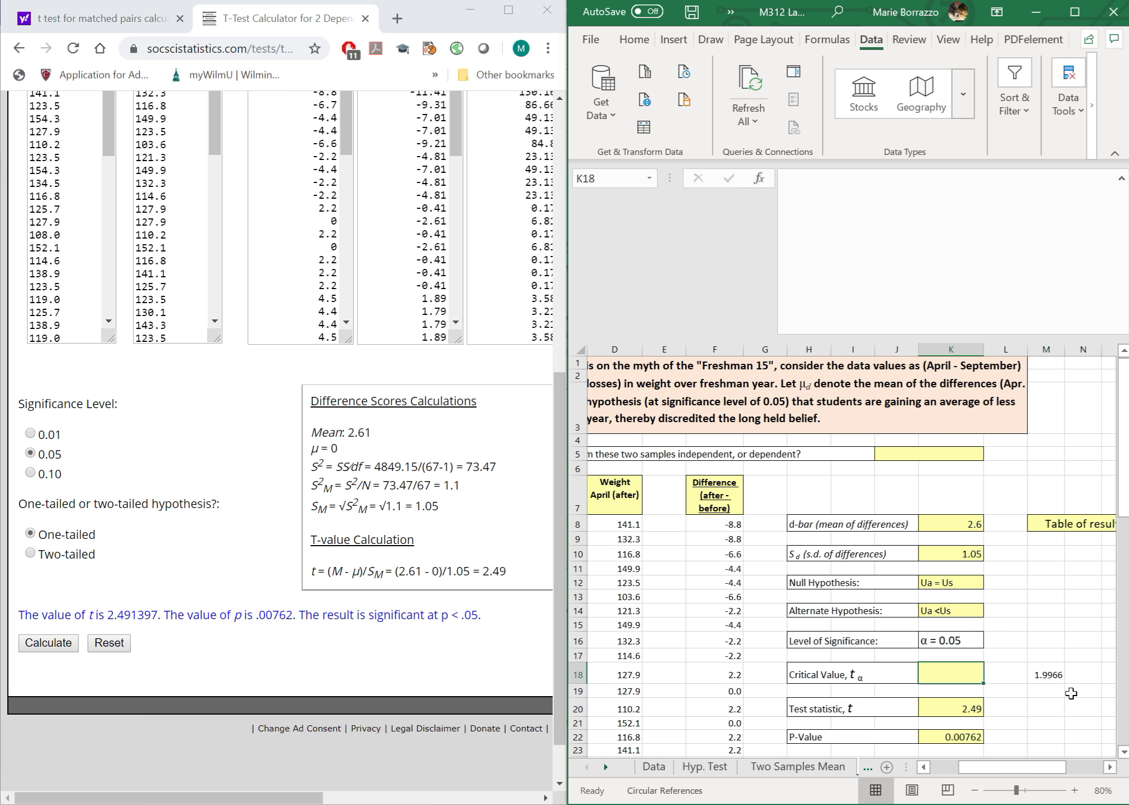
left_click(951, 674)
type("1.9966")
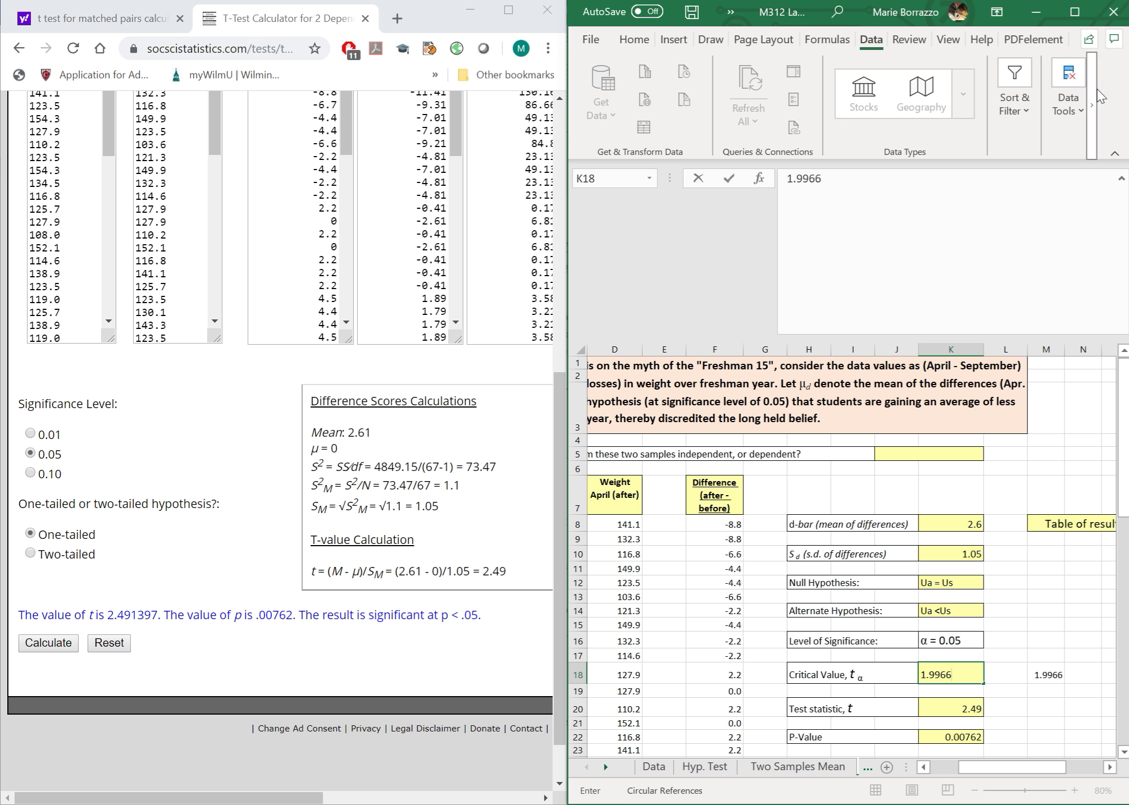
Replace the null hypothesis in K12 with Ud = 15 and the alternate hypothesis in K14 with Ud <15
left_click(1006, 583)
left_click(966, 584)
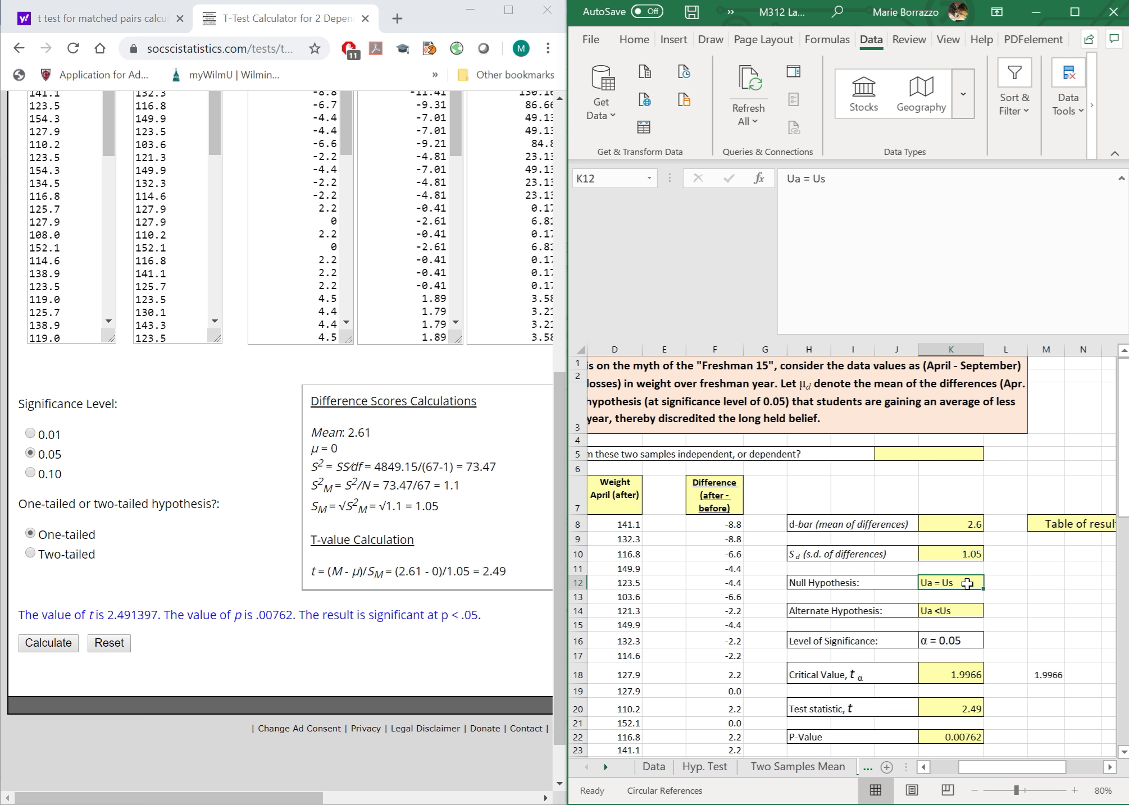
key("BackSpace")
type("U")
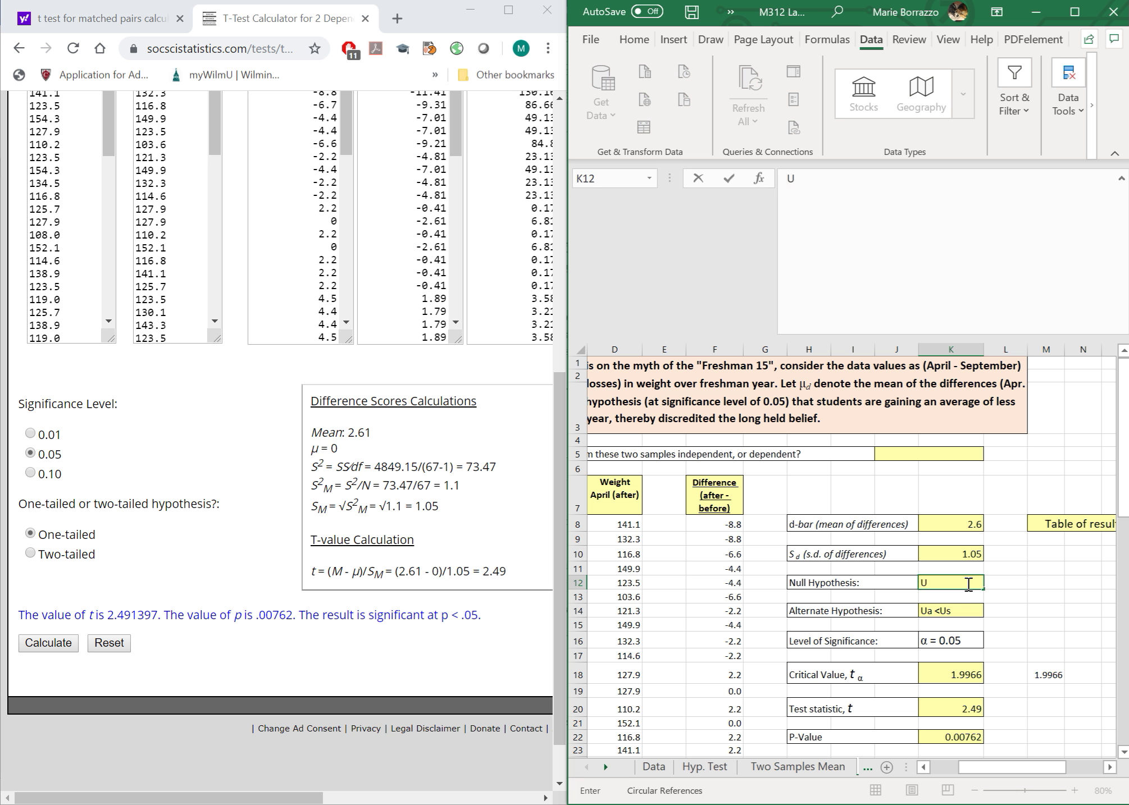
type("d = 15")
key("Return")
key("Return")
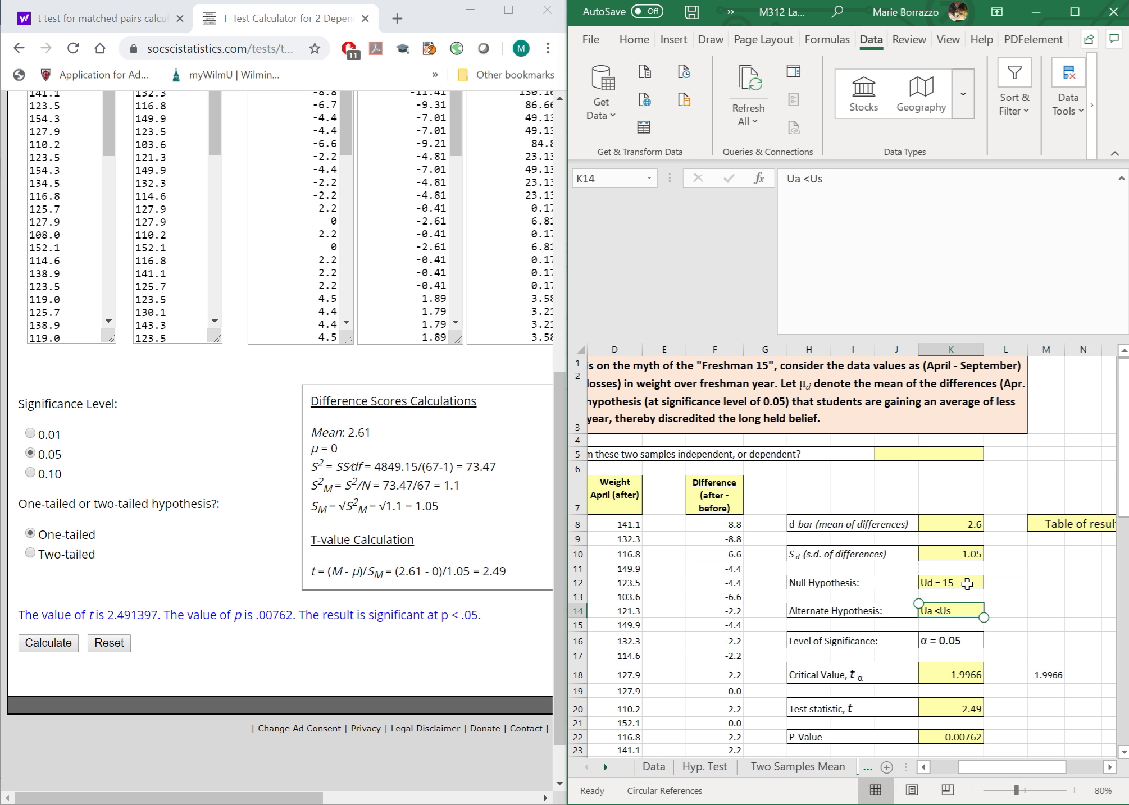
type("Ud <15")
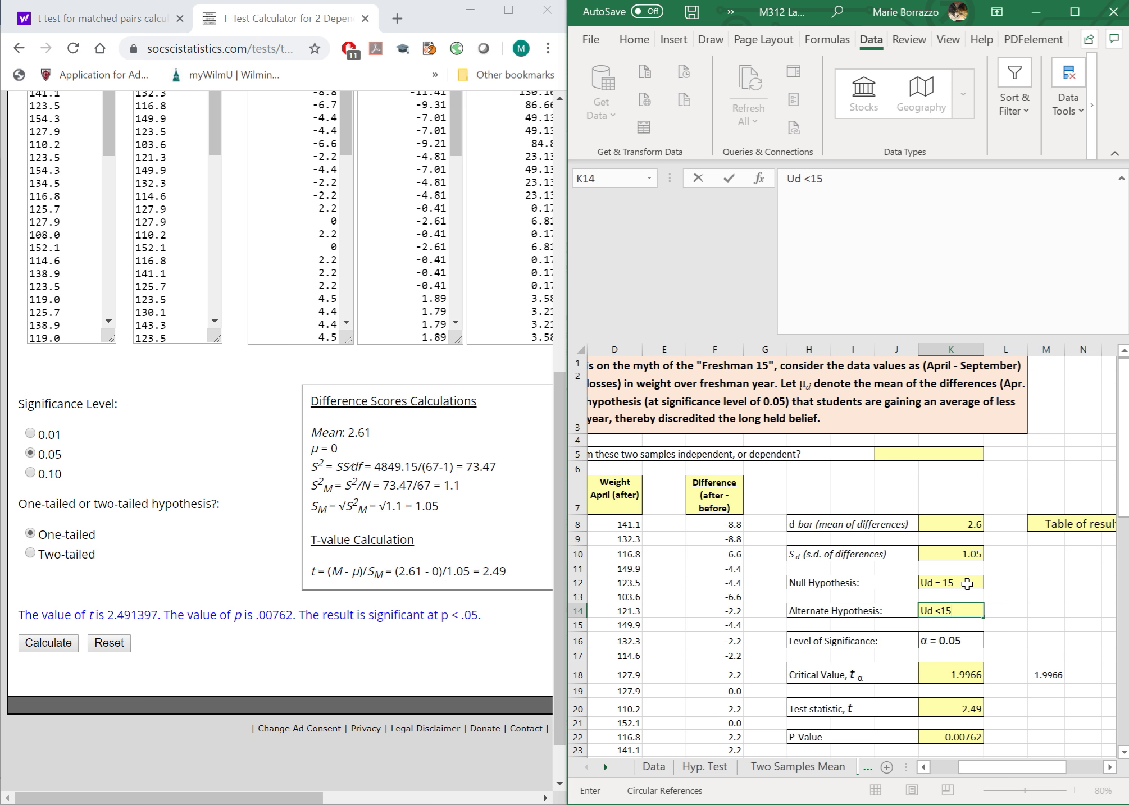
Maximize the workbook window and open the t-Test: Paired Two Sample for Means tool from Data Analysis
scroll(748, 622, "right", 4)
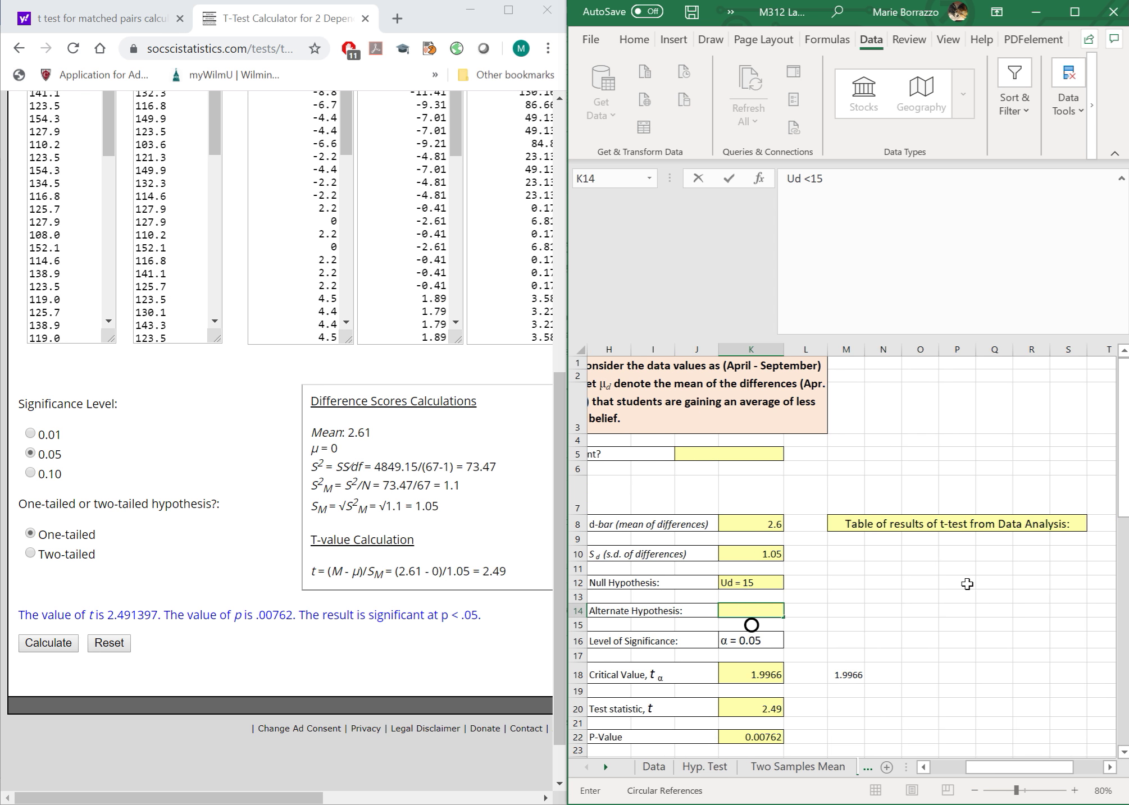
left_click(1074, 11)
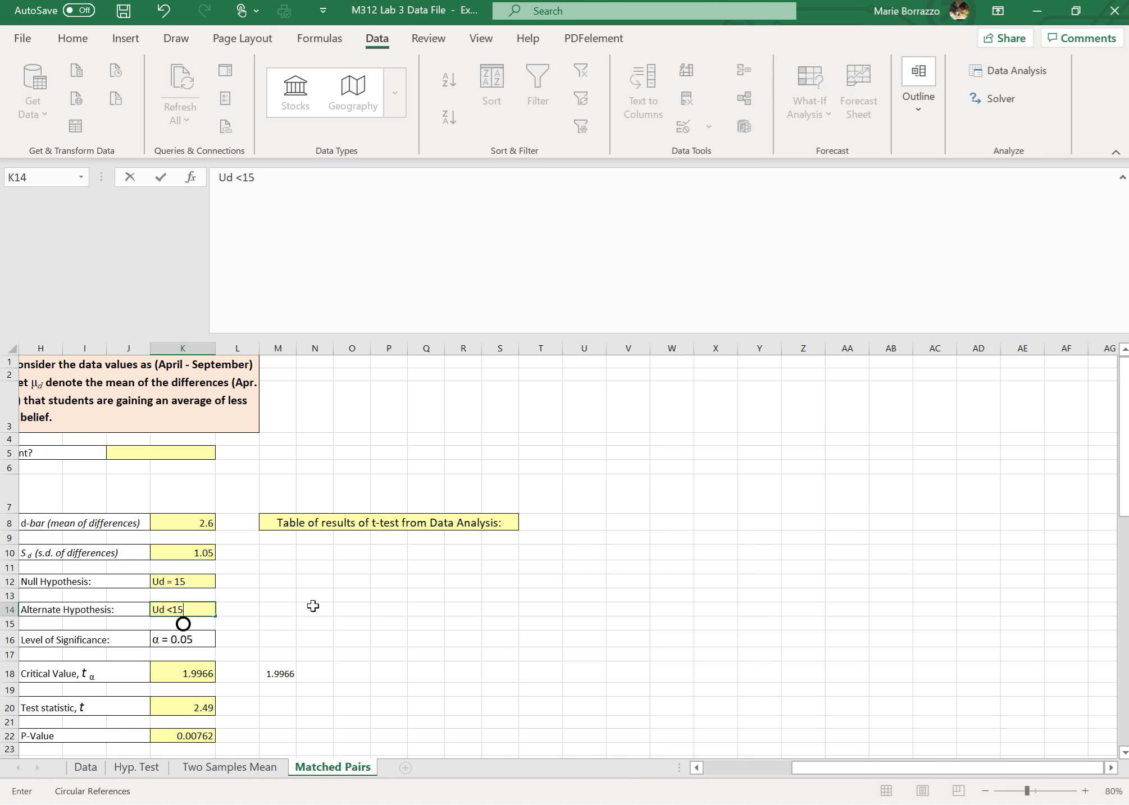
left_click(279, 538)
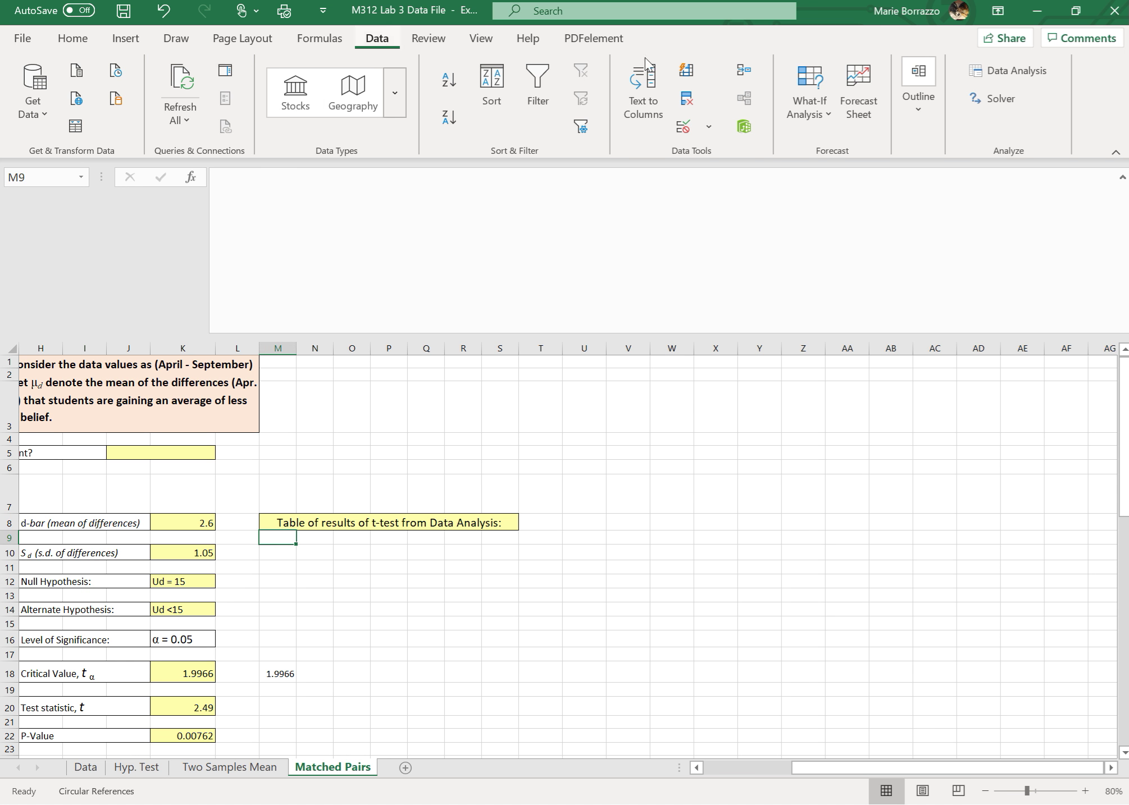
left_click(1016, 71)
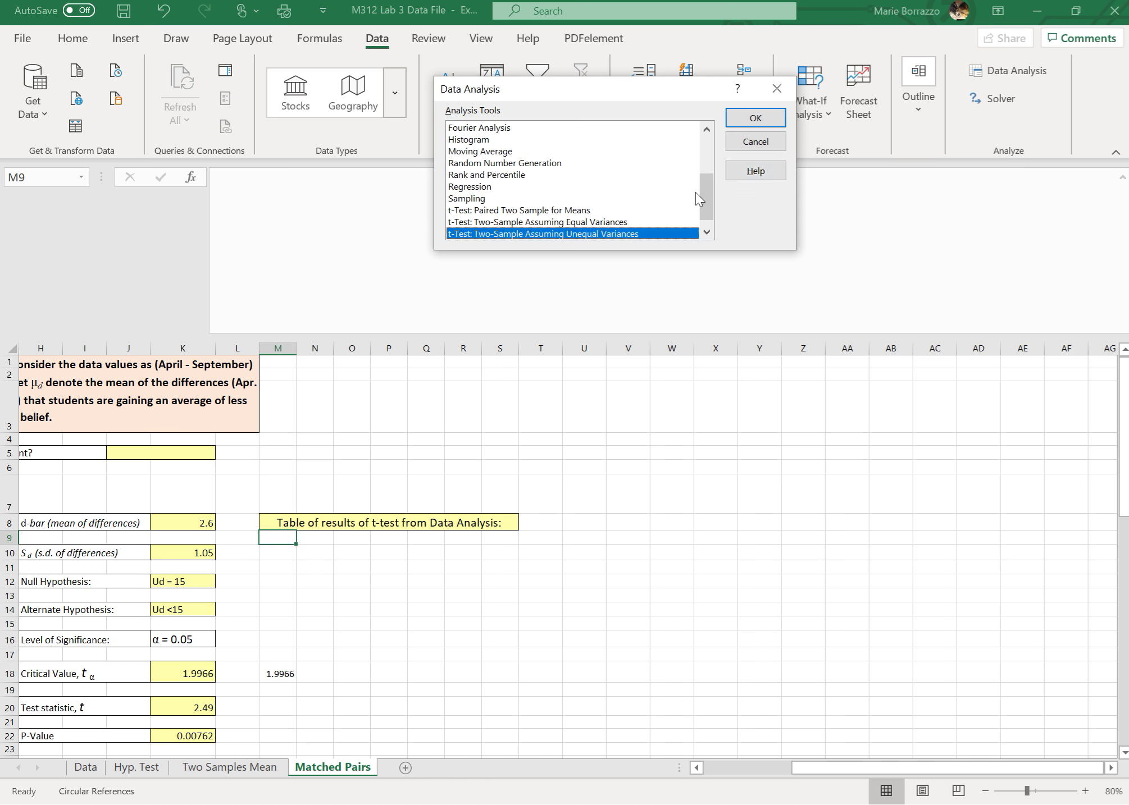
left_click(542, 211)
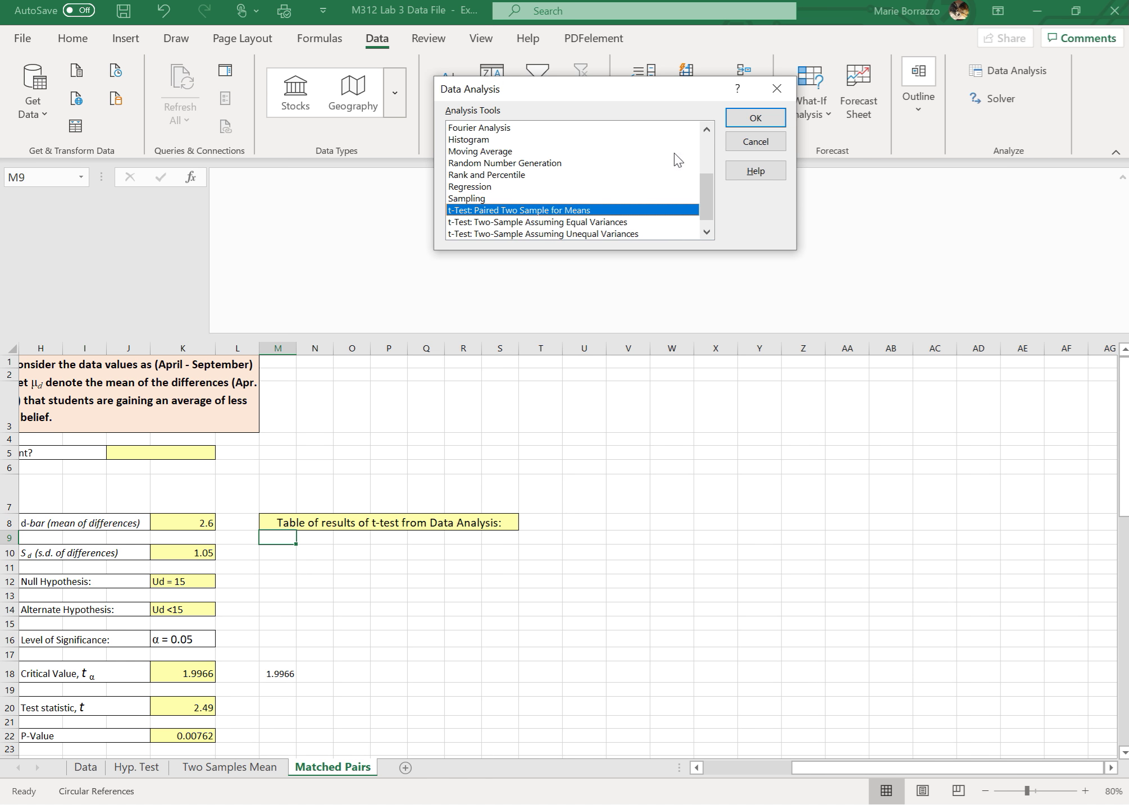
left_click(756, 119)
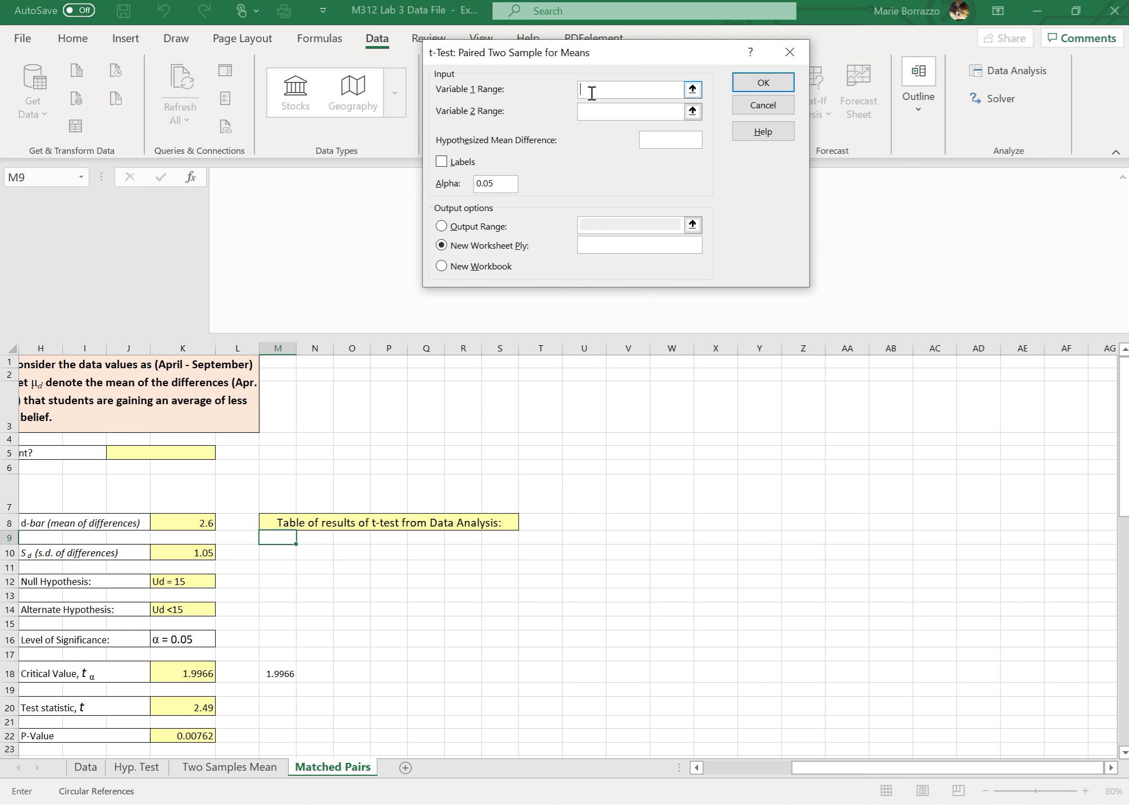
scroll(515, 349, "left", 3)
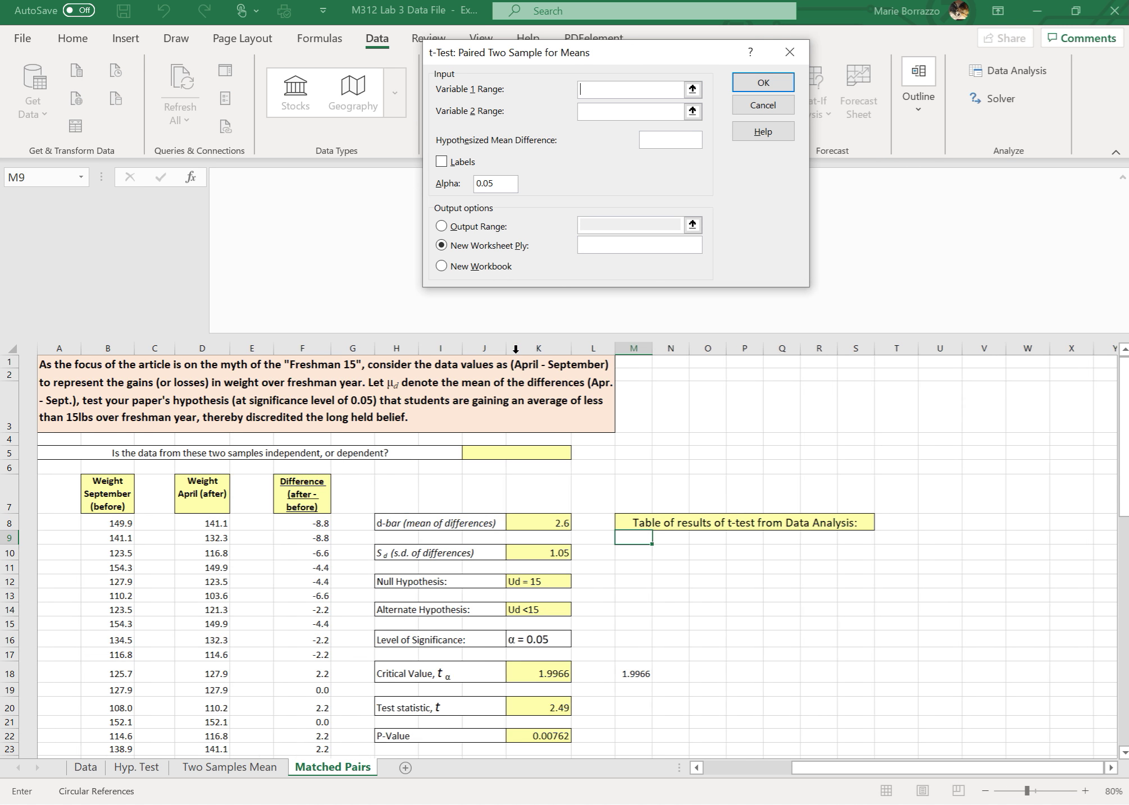
left_click(94, 522)
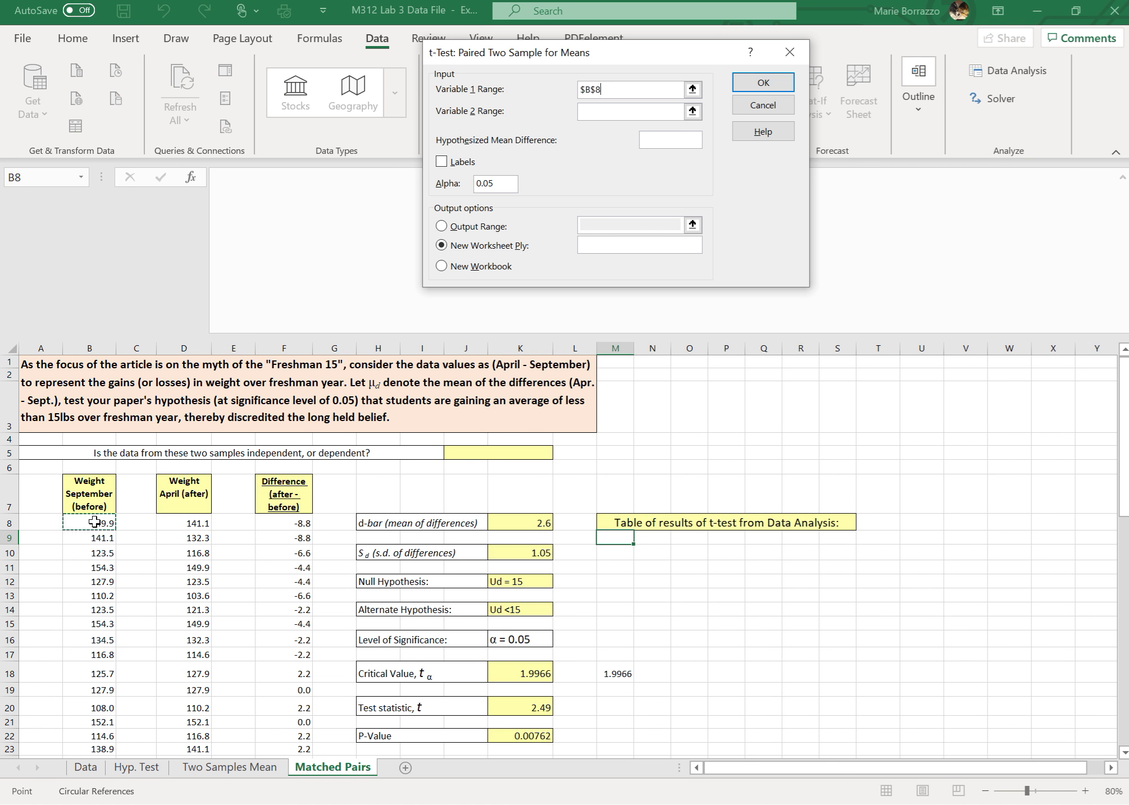
left_click_drag(95, 522, 78, 803)
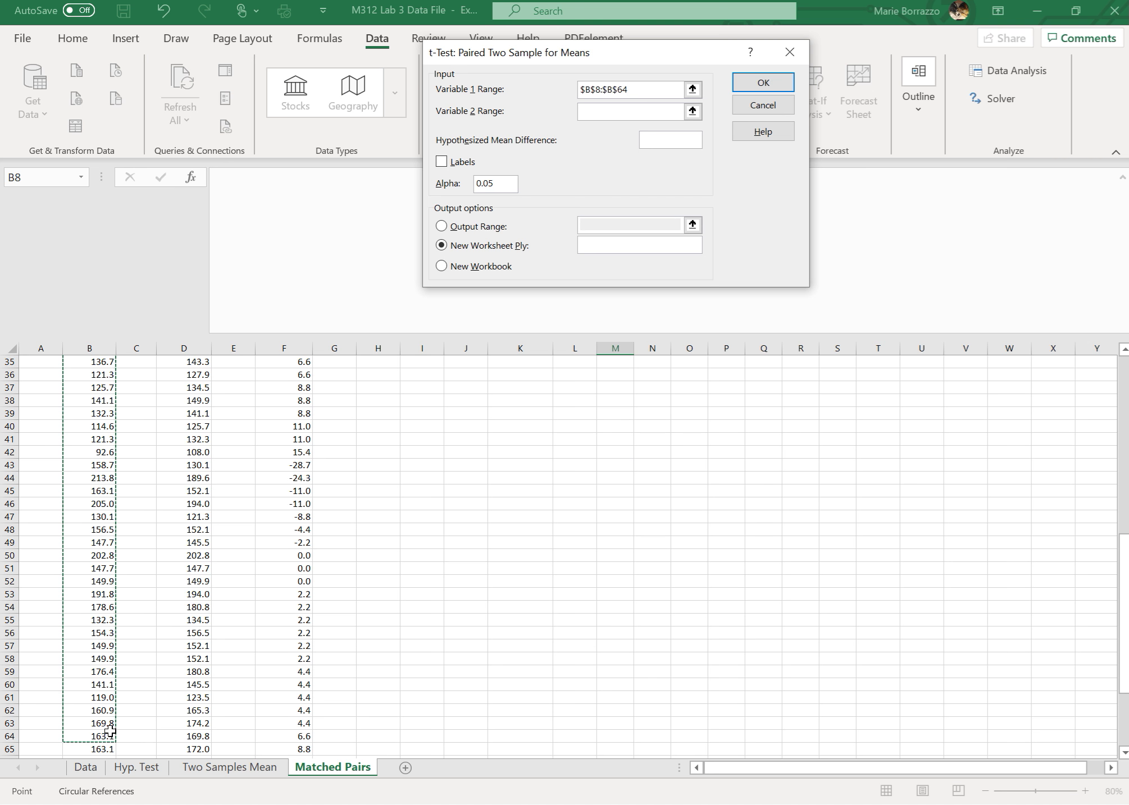
left_click_drag(114, 742, 112, 771)
scroll(134, 712, "down", 2)
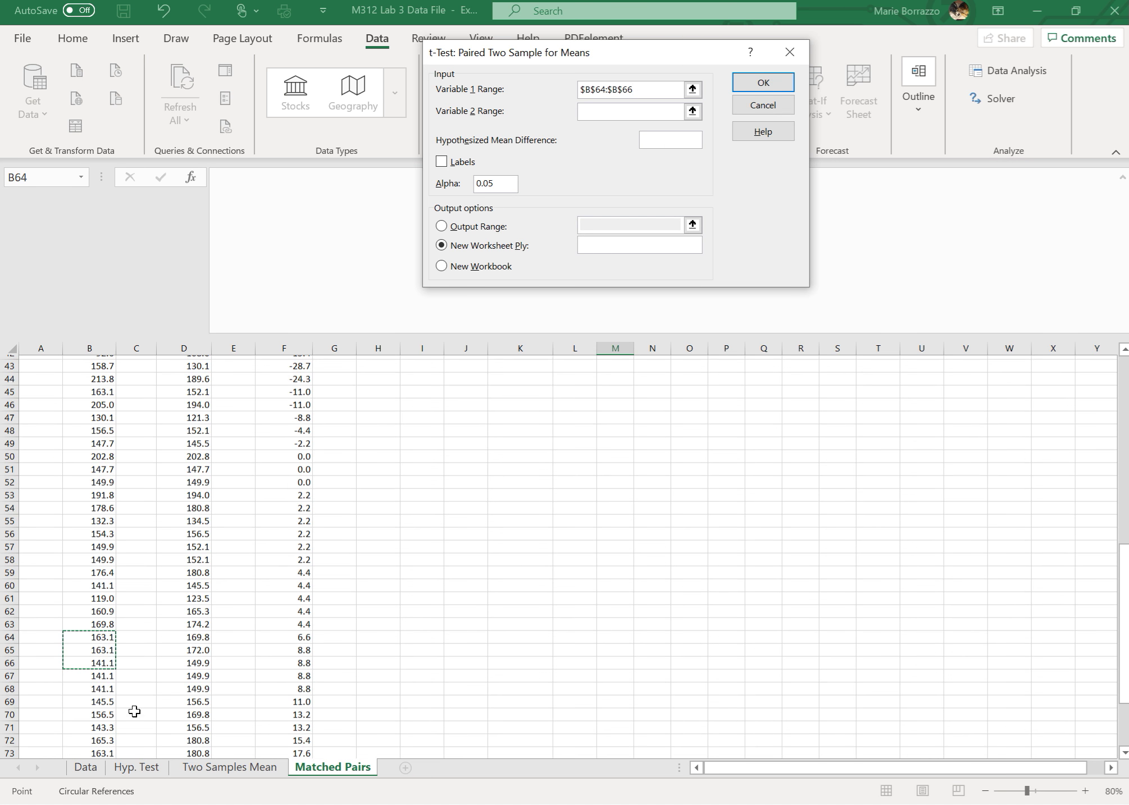
scroll(135, 711, "down", 4)
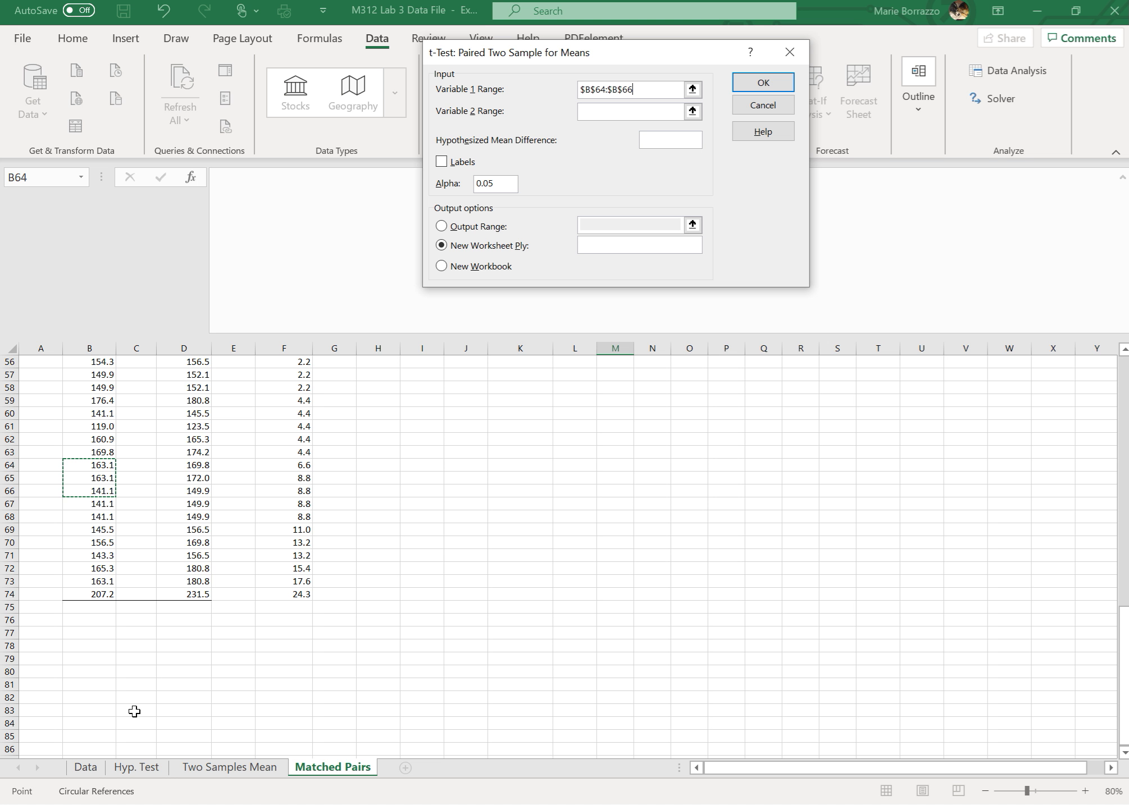
key("BackSpace")
key("BackSpace")
key("BackSpace")
key("BackSpace")
key("BackSpace")
key("BackSpace")
key("BackSpace")
key("BackSpace")
key("BackSpace")
key("BackSpace")
key("BackSpace")
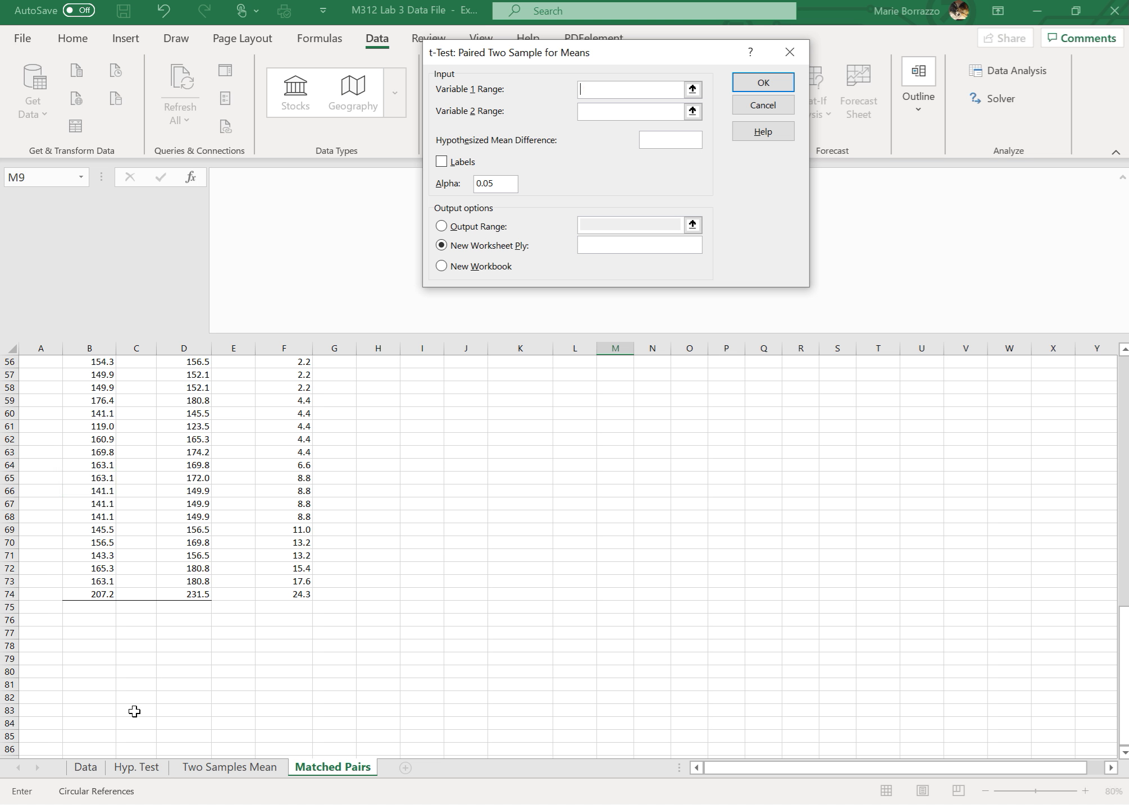
type("b64:b74")
left_click(608, 111)
type("d")
scroll(608, 112, "up", 8)
scroll(608, 112, "up", 10)
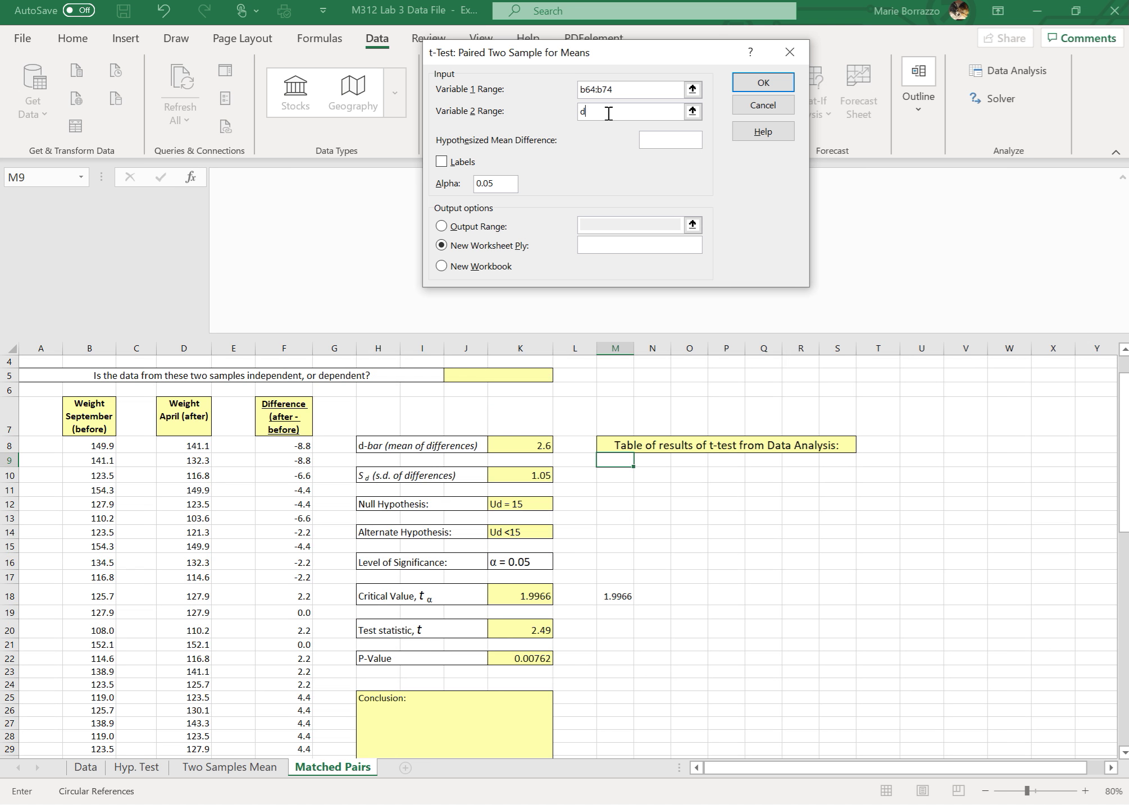
scroll(601, 89, "down", 13)
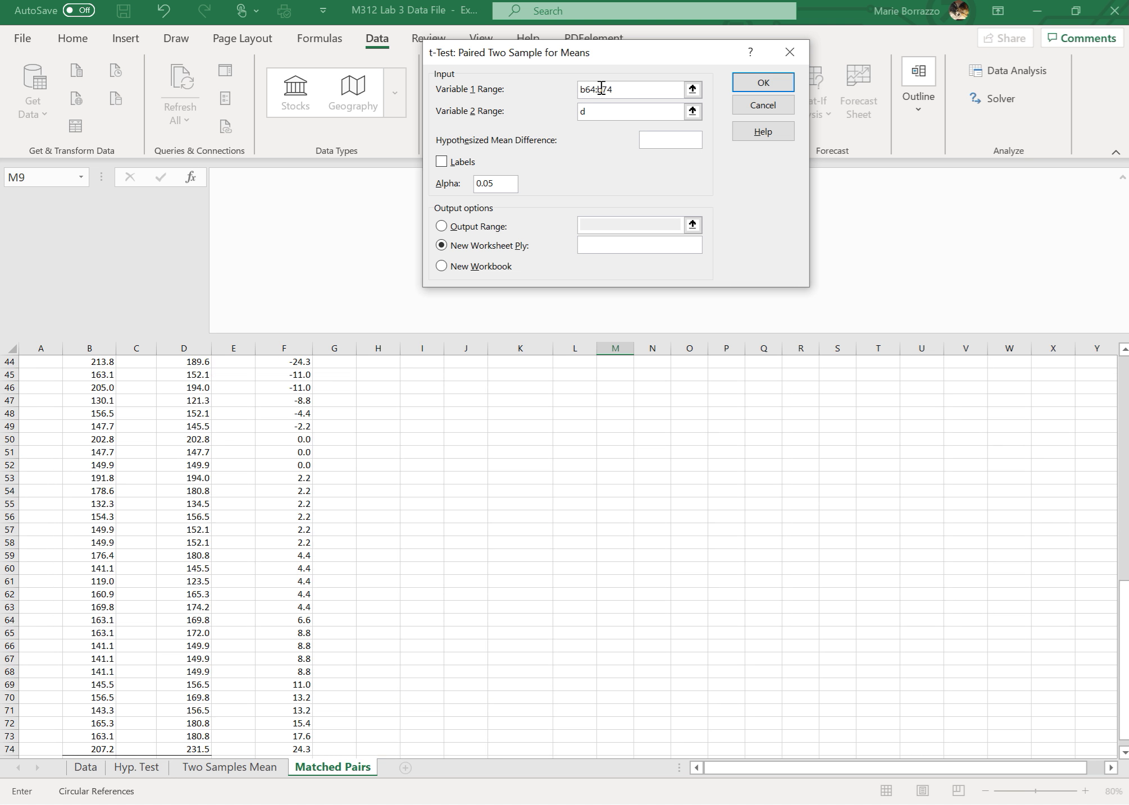
key("Left")
key("Left")
key("Right")
key("Right")
key("Right")
key("Right")
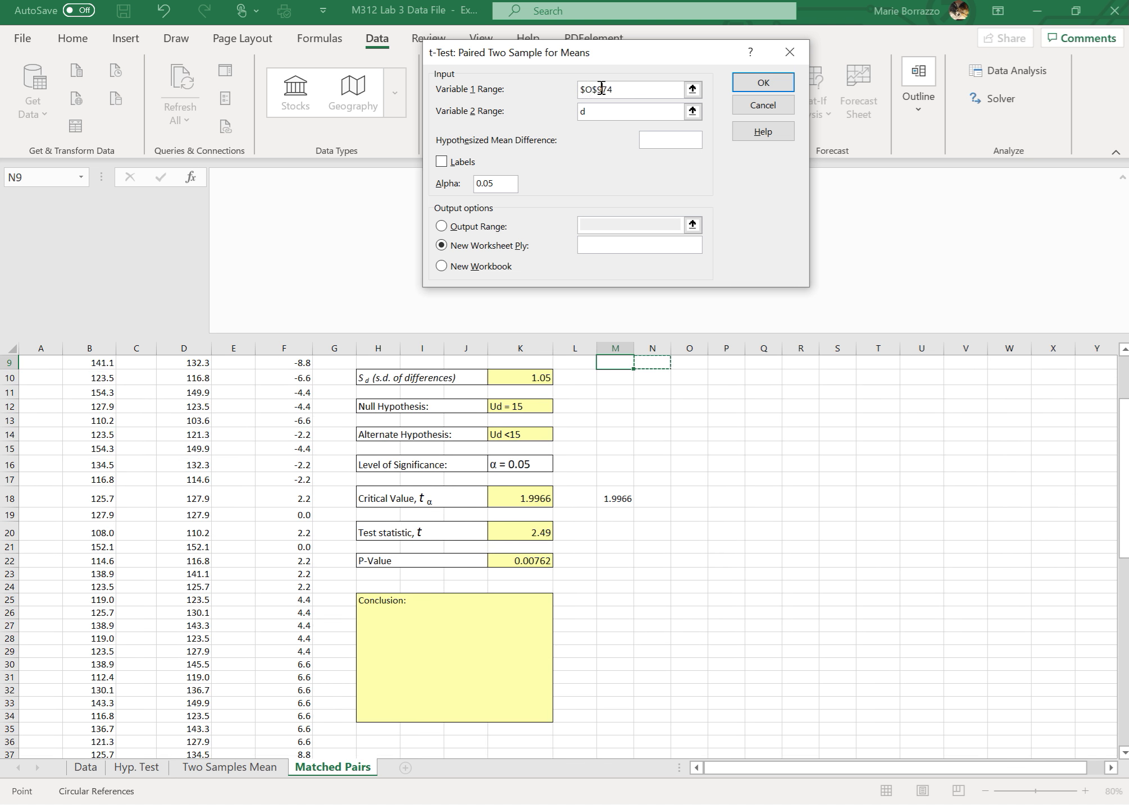
key("BackSpace")
key("BackSpace")
key("BackSpace")
key("BackSpace")
key("BackSpace")
key("BackSpace")
Set the t-test's Variable 1 range to the September weights, $b$8:$b$74
scroll(640, 93, "up", 2)
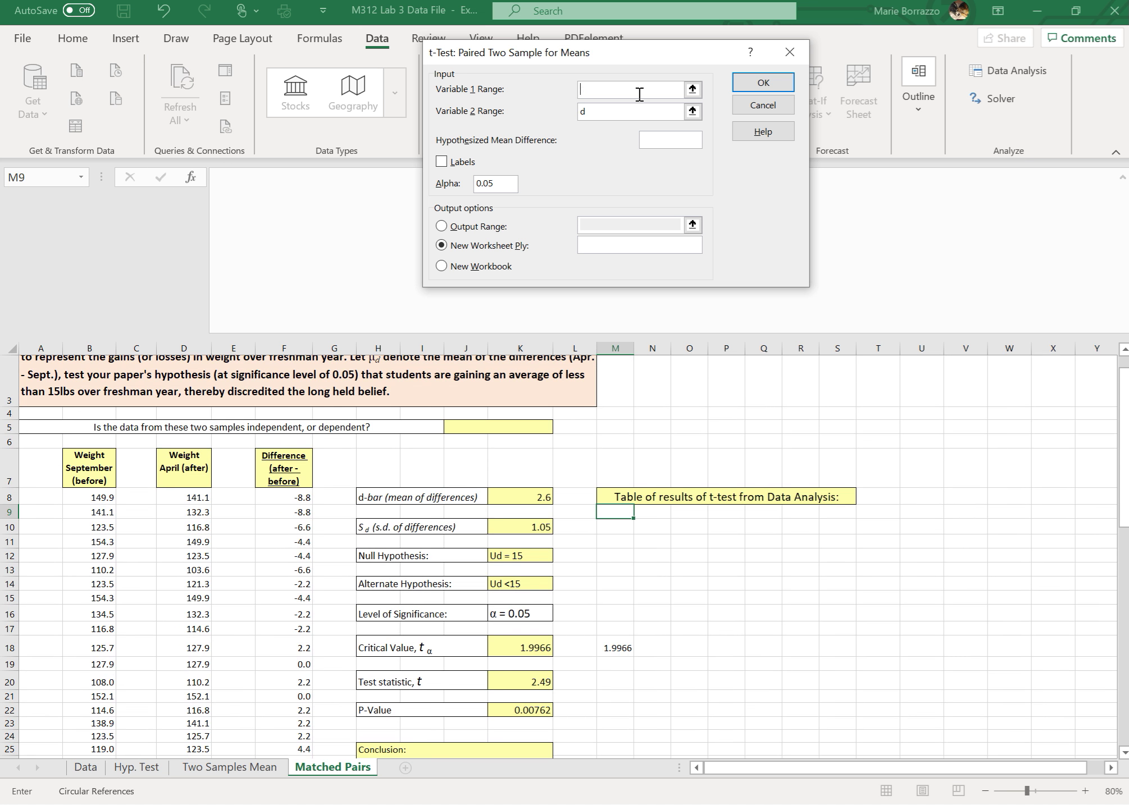
type("b")
key("BackSpace")
type("$b")
type("$8")
type(":")
type("$")
type("b")
type(":6")
key("BackSpace")
key("BackSpace")
key("BackSpace")
type("b$")
type("74")
type(":")
type("$")
type("d")
type("$8")
type(":")
type("$d")
type("$")
type("74")
key("BackSpace")
key("BackSpace")
key("BackSpace")
key("BackSpace")
key("BackSpace")
key("BackSpace")
key("BackSpace")
key("BackSpace")
key("BackSpace")
key("BackSpace")
key("BackSpace")
Set the t-test's Variable 2 range to the April weights, $d$8:$d$74
left_click(604, 108)
key("BackSpace")
type("$d$8:$d$74")
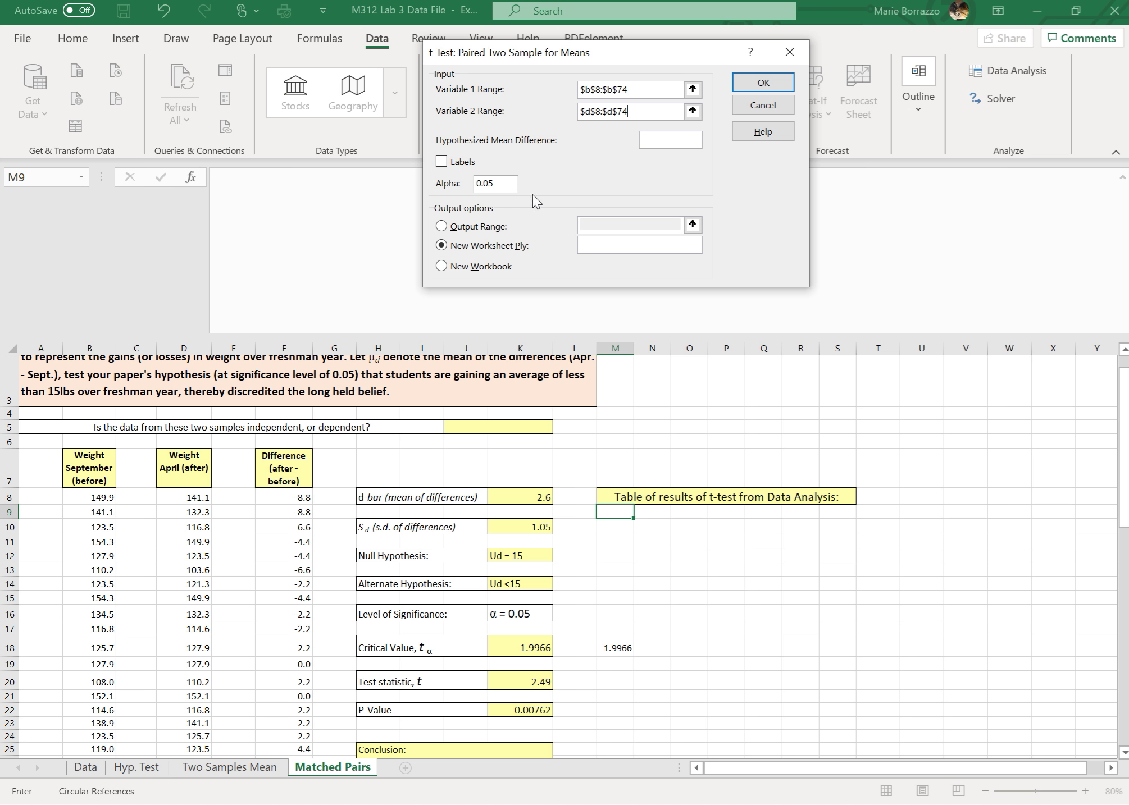
Set the output range to $M$9 and run the paired t-test, overwriting the existing data in the output area
left_click(442, 226)
left_click(628, 521)
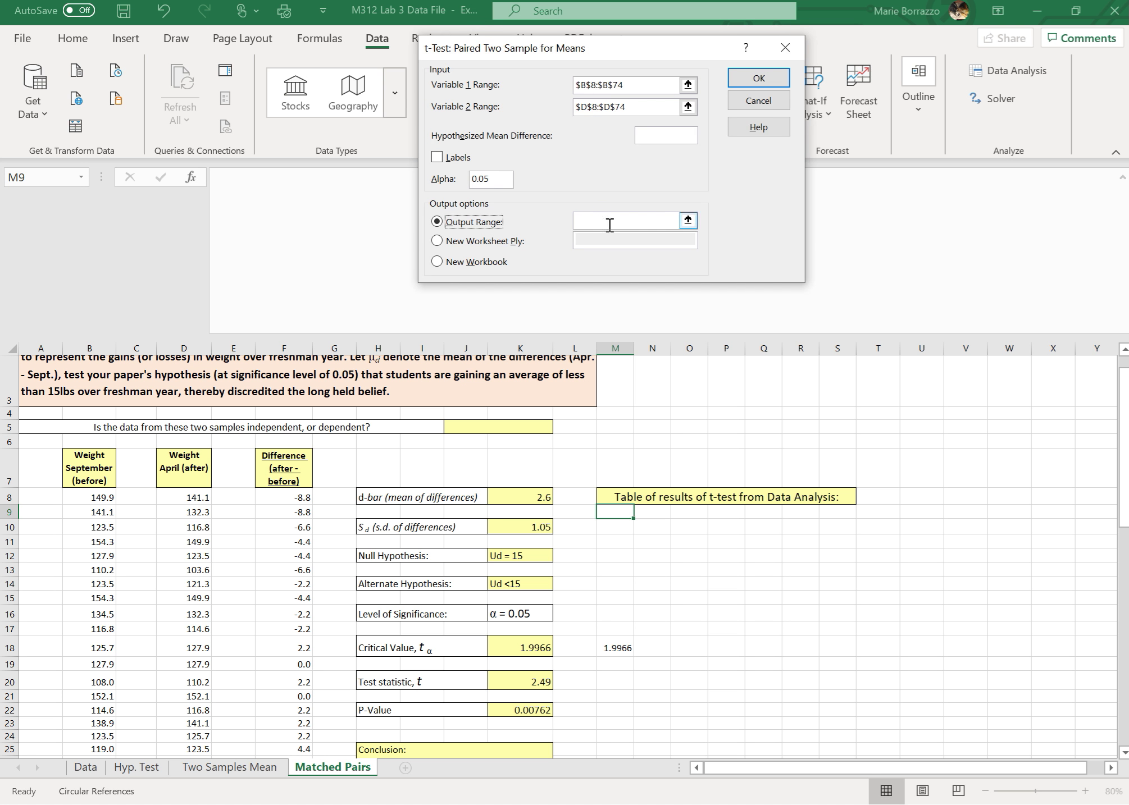
left_click(610, 225)
left_click(615, 510)
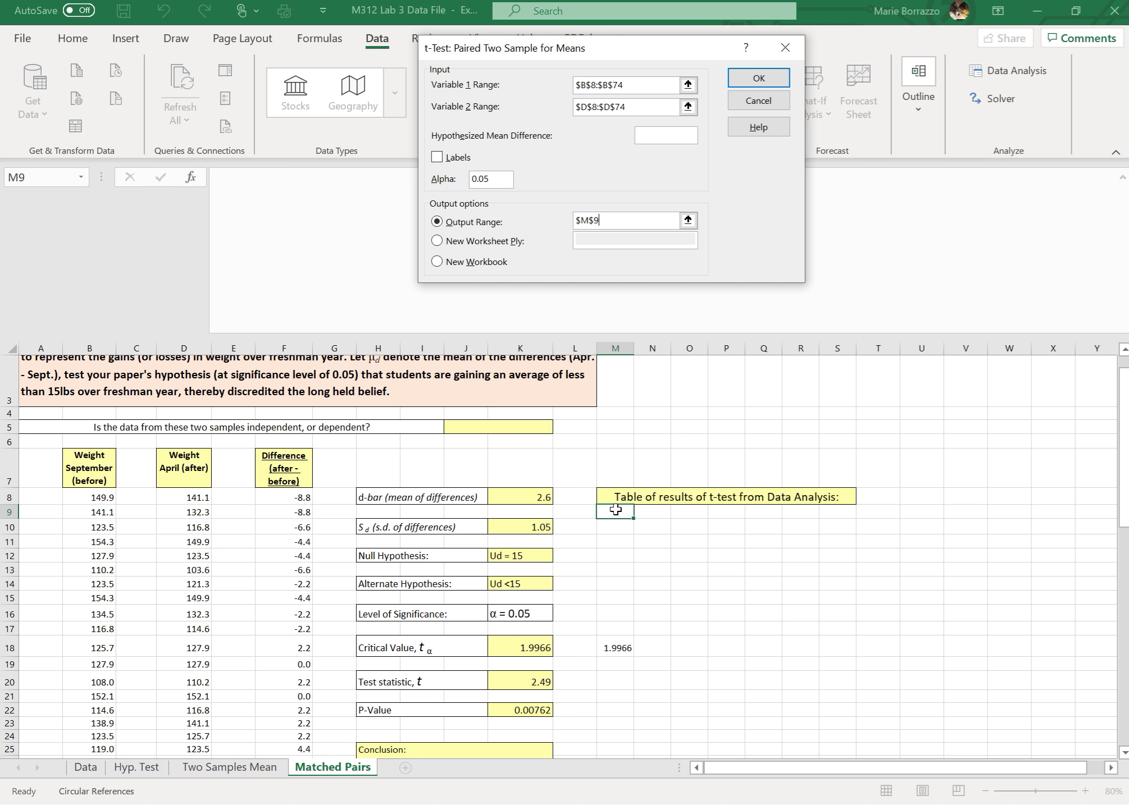
left_click(747, 73)
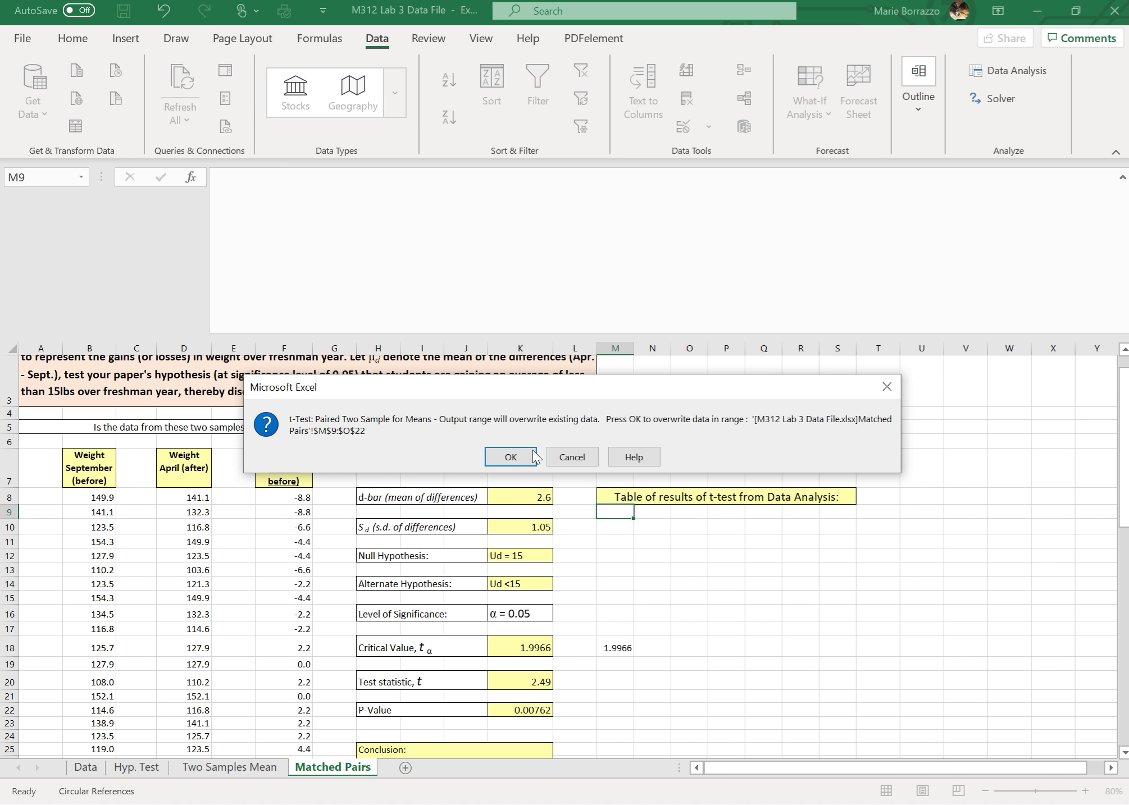
left_click(509, 456)
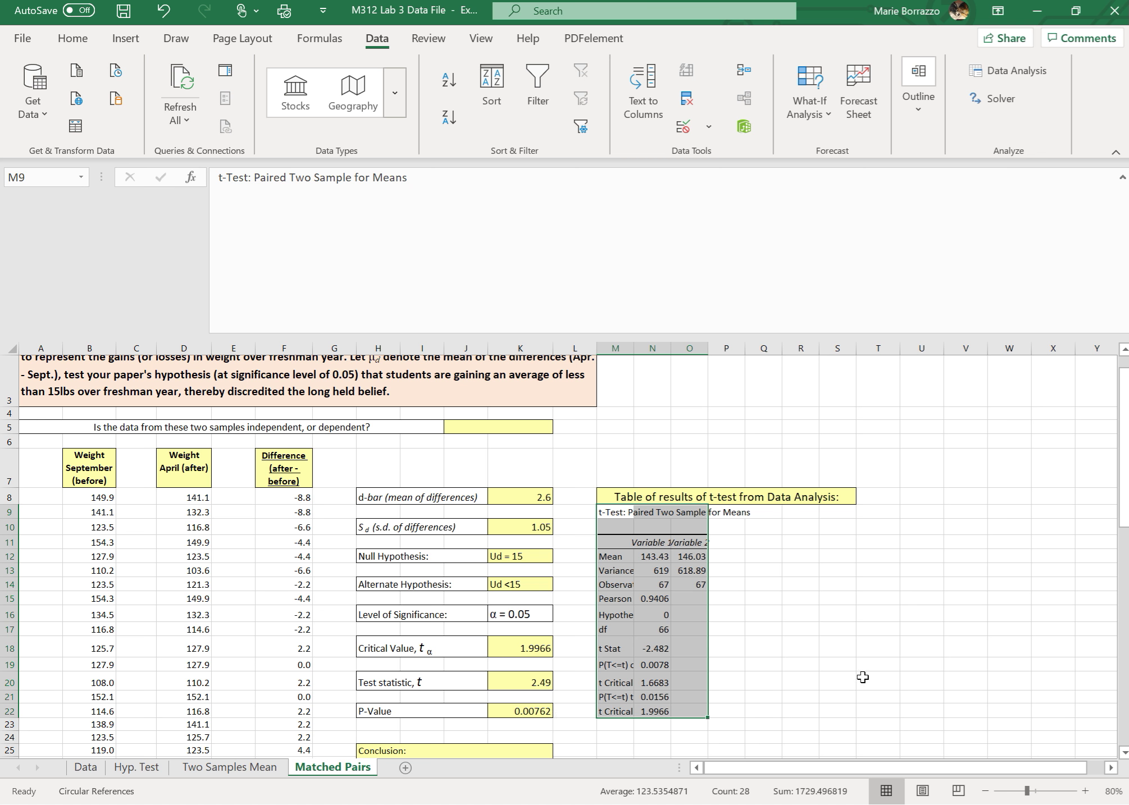
Answer the question whether the two samples are independent or dependent with "dependent" in J5
scroll(863, 678, "down", 2)
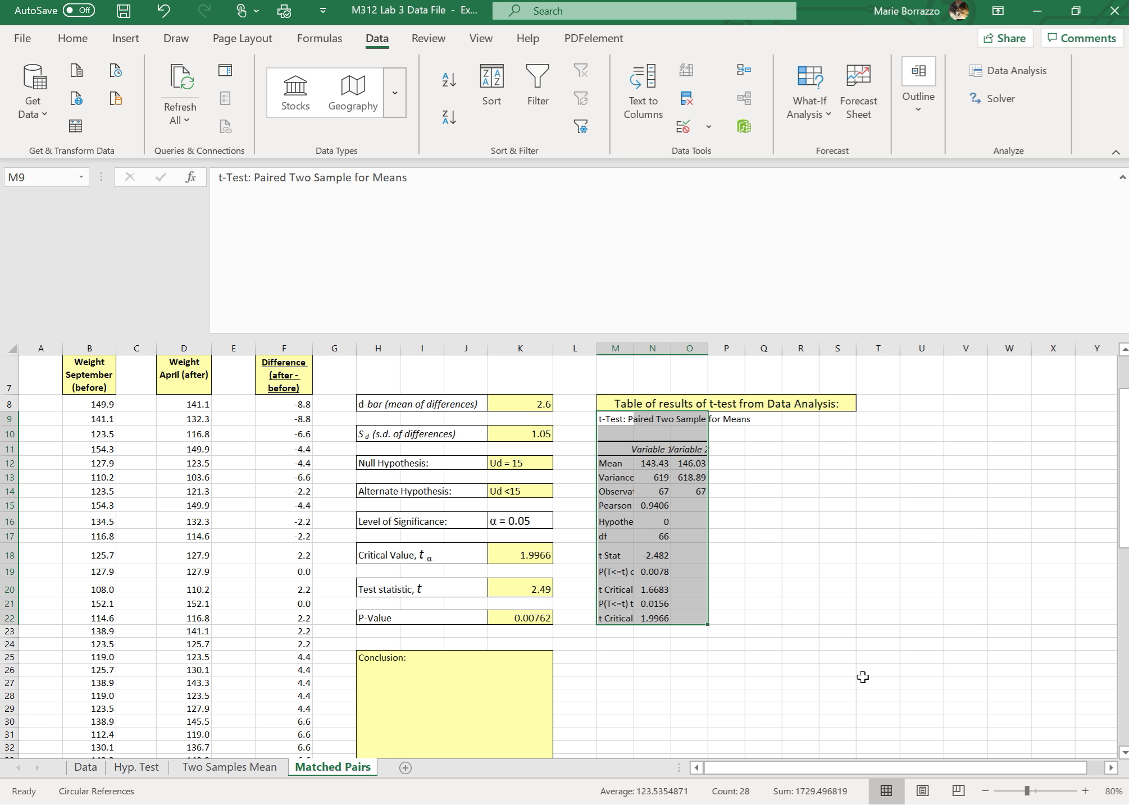
key("ctrl+z")
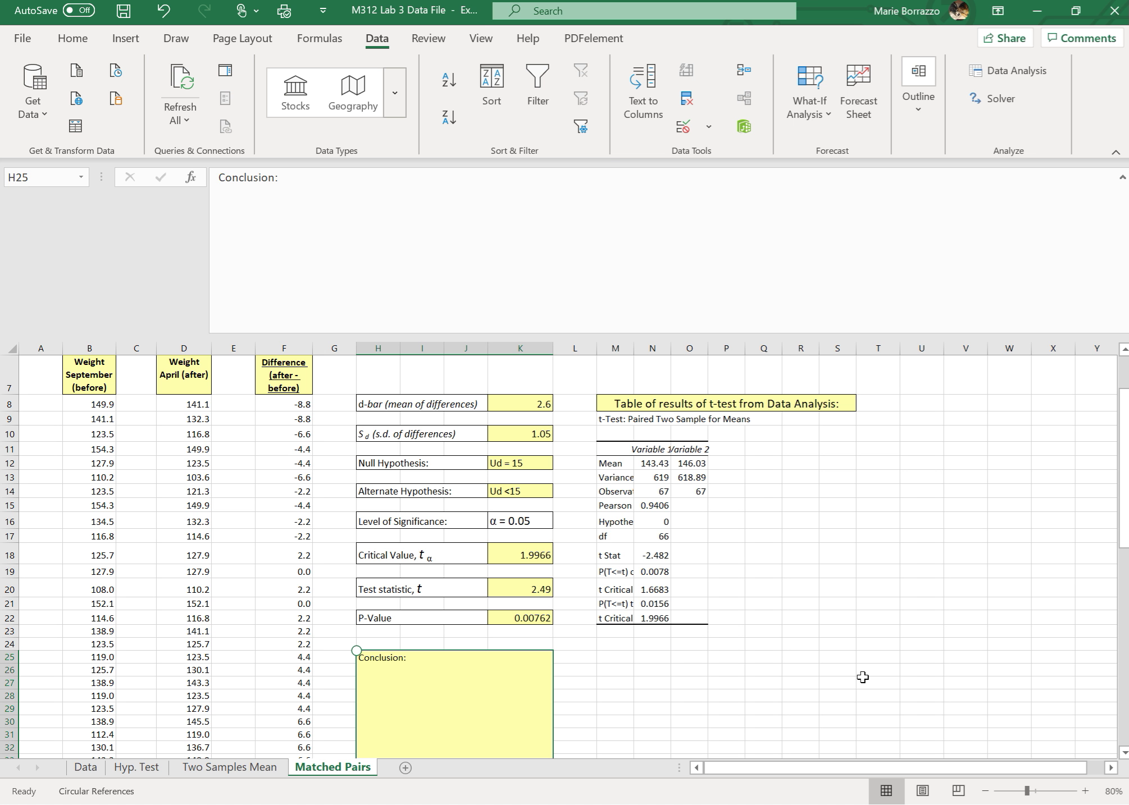
scroll(862, 677, "down", 2)
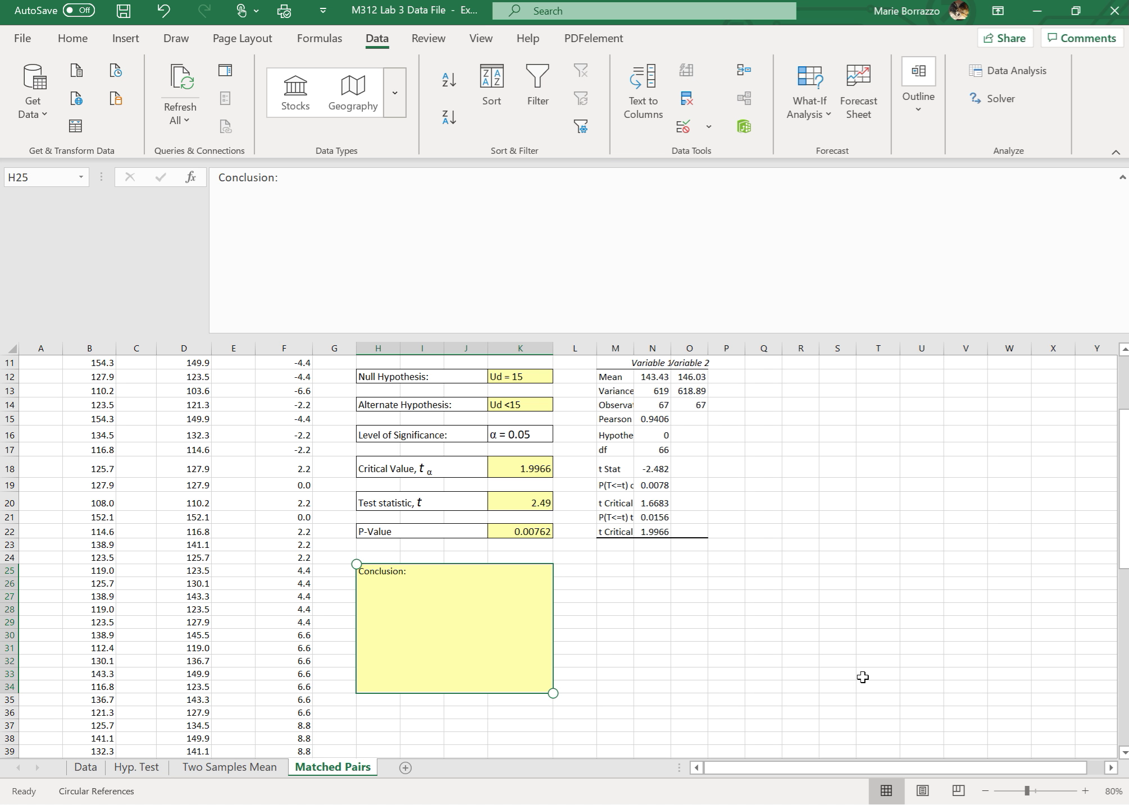
scroll(863, 677, "up", 3)
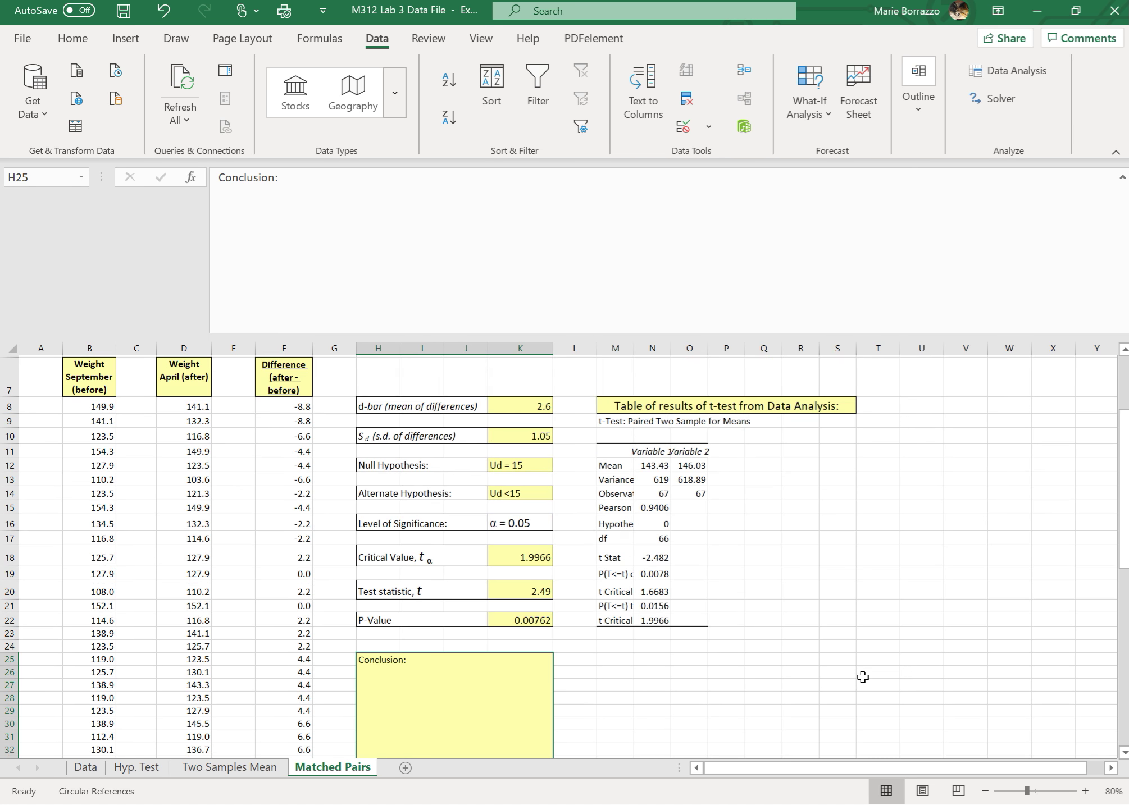
scroll(863, 677, "down", 7)
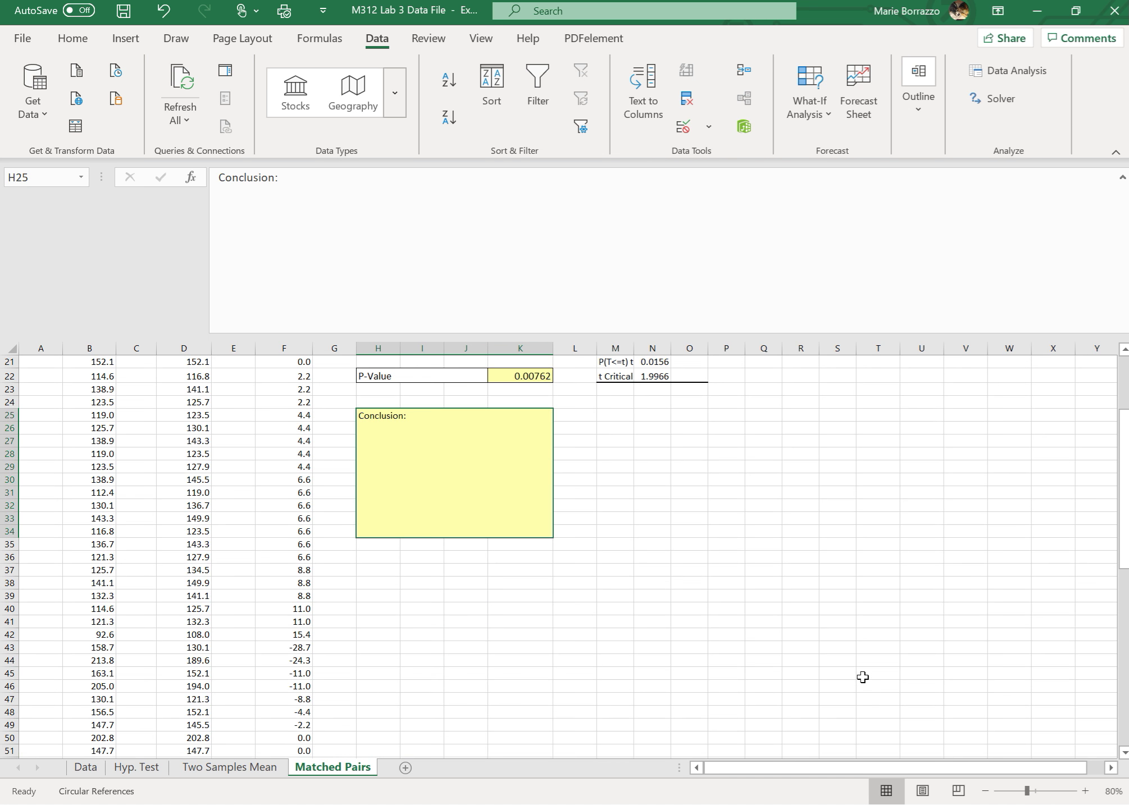
scroll(863, 678, "up", 8)
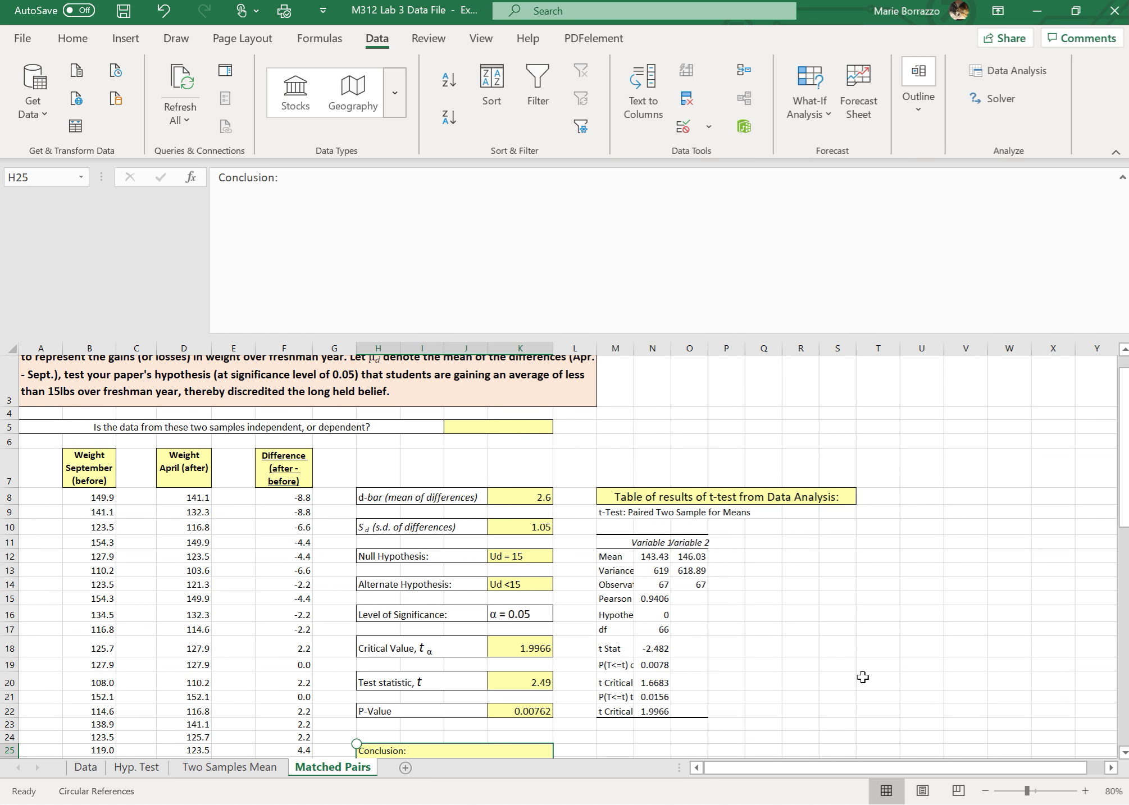
left_click(498, 427)
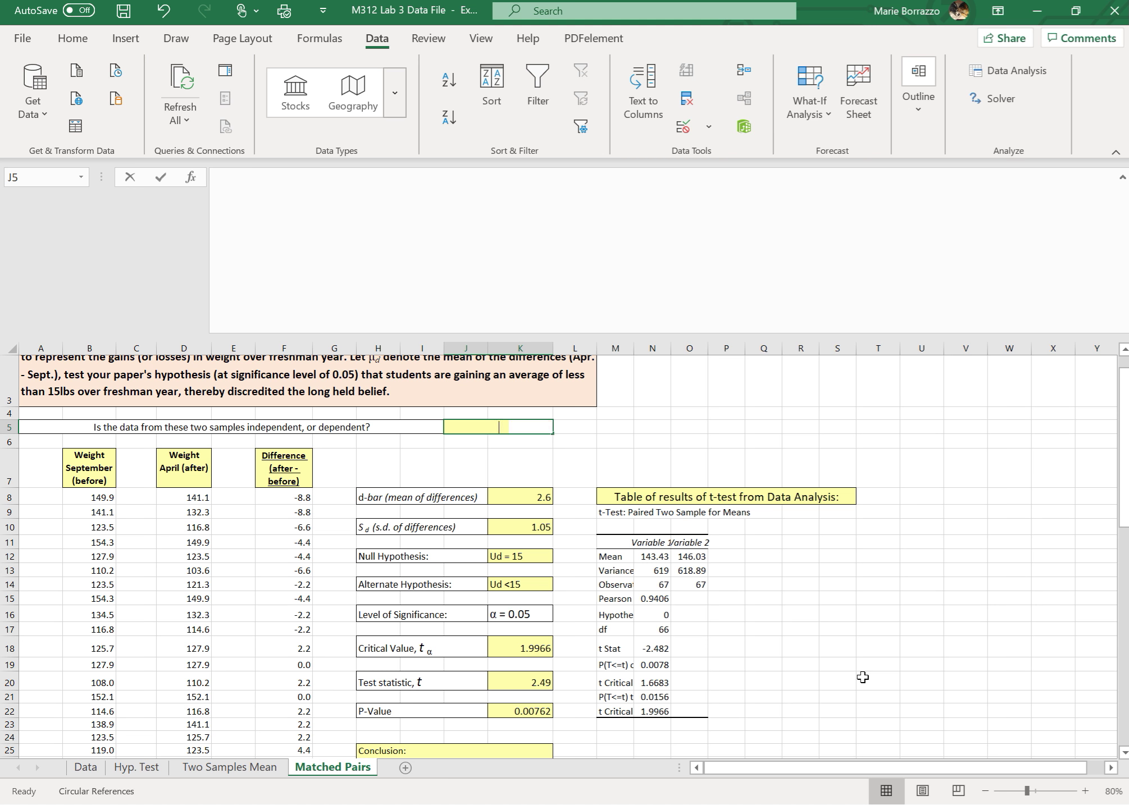
type("dependent")
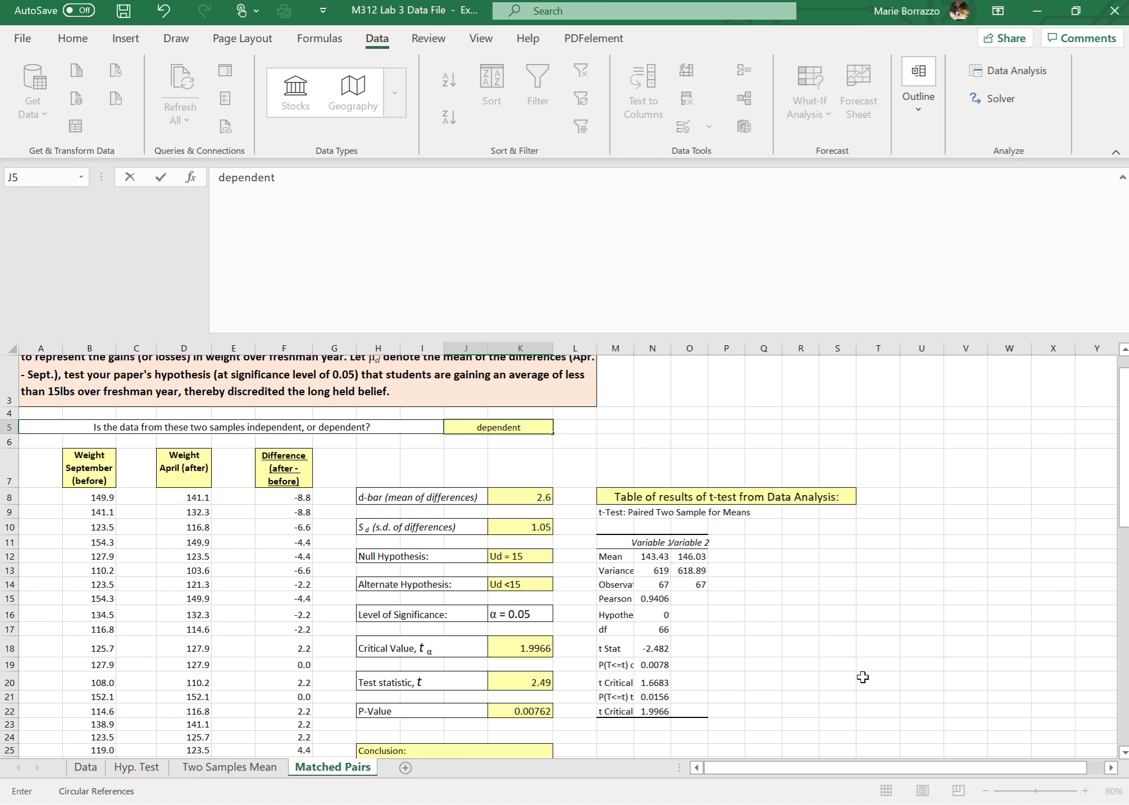